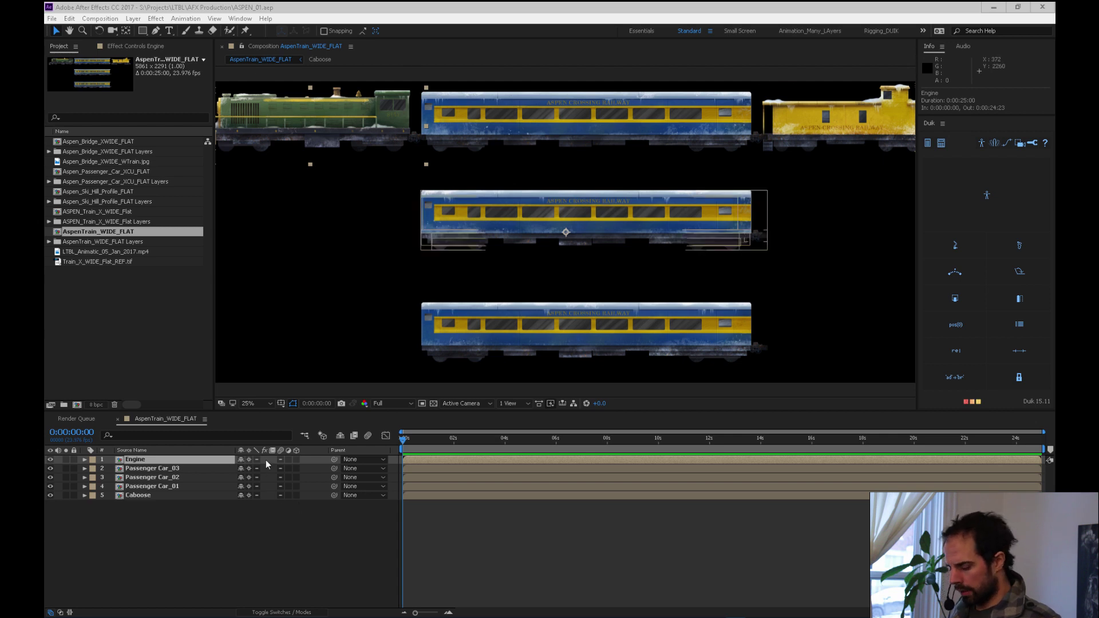
Open the ASPEN_Train_X_WIDE_Flat composition from the Project panel
double_click(87, 212)
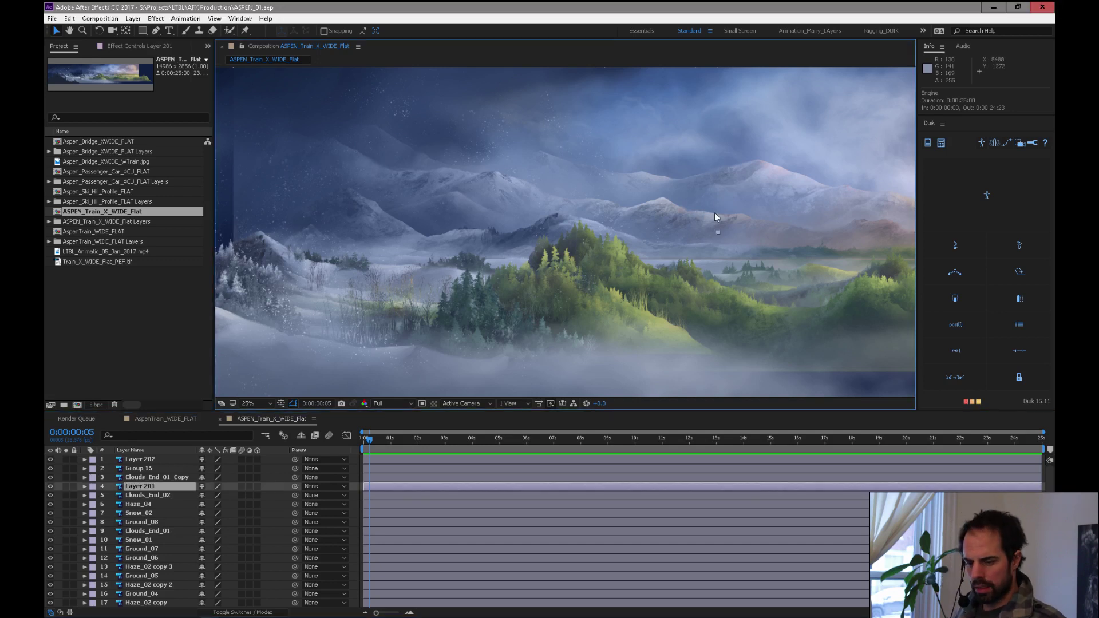
Pan across the landscape toward the train and clouds and move the current time to 0:00:04:10
drag(452, 218, 408, 226)
drag(565, 227, 477, 266)
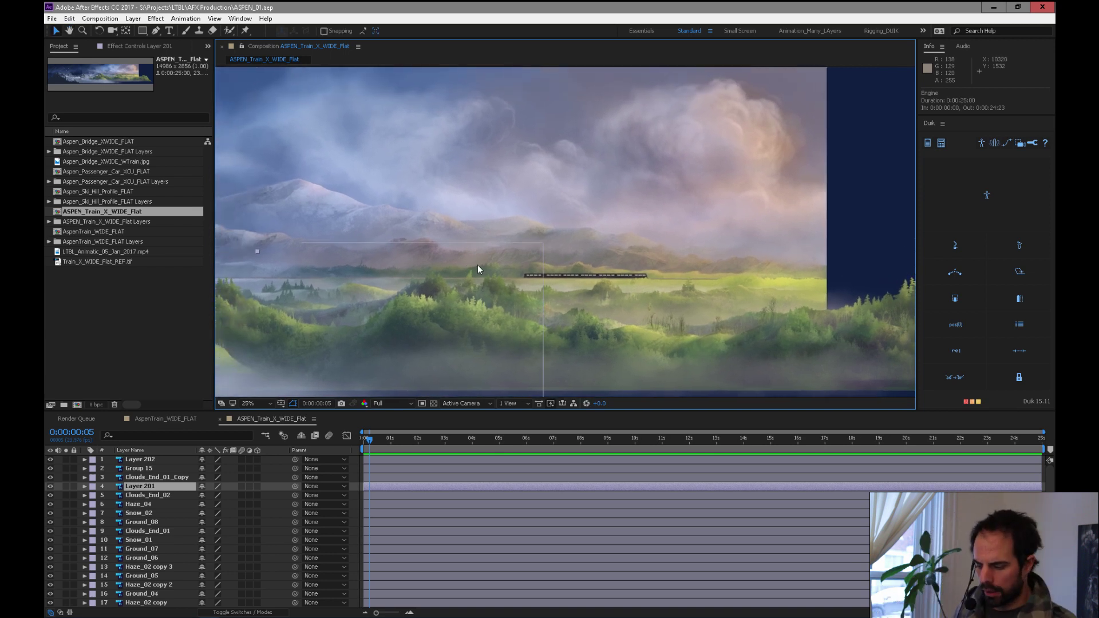
key(space)
drag(513, 327, 561, 323)
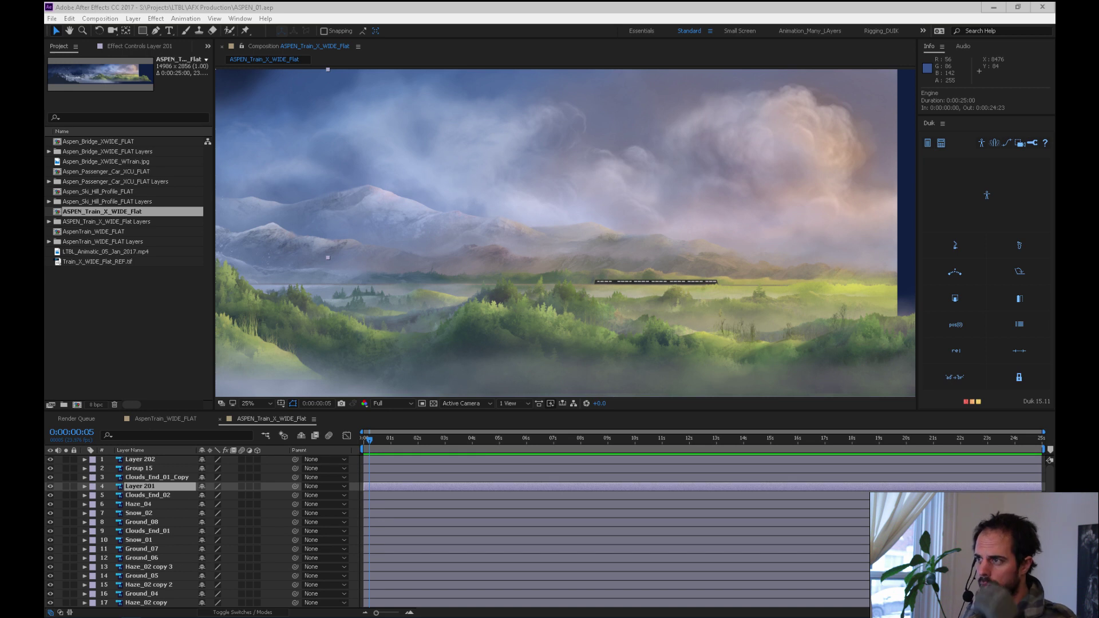
click(426, 440)
drag(404, 440, 389, 441)
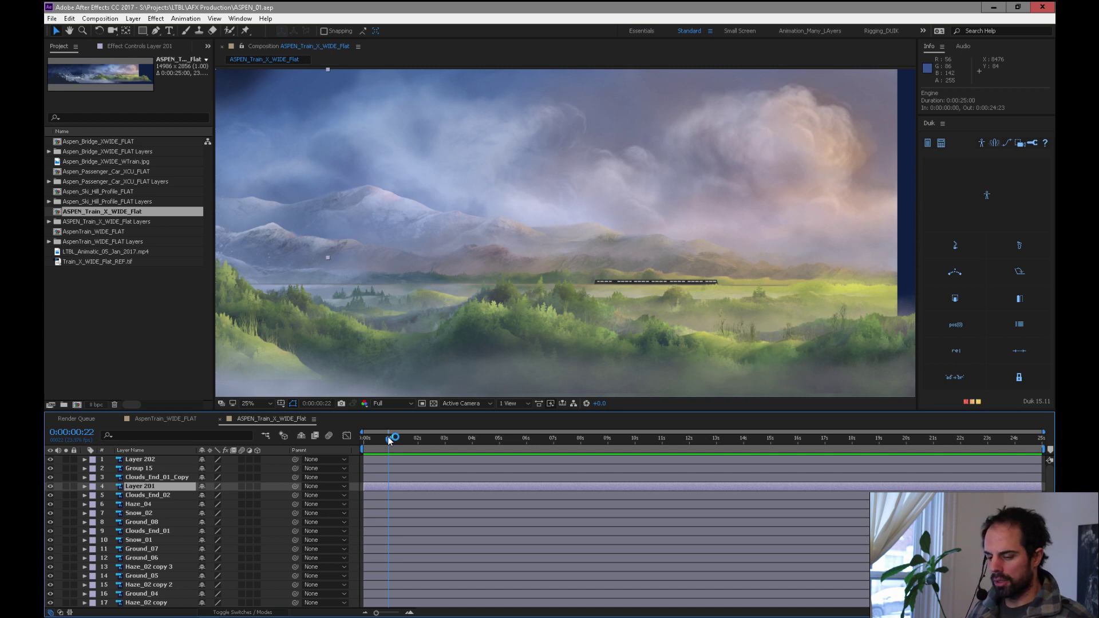
drag(425, 438, 483, 439)
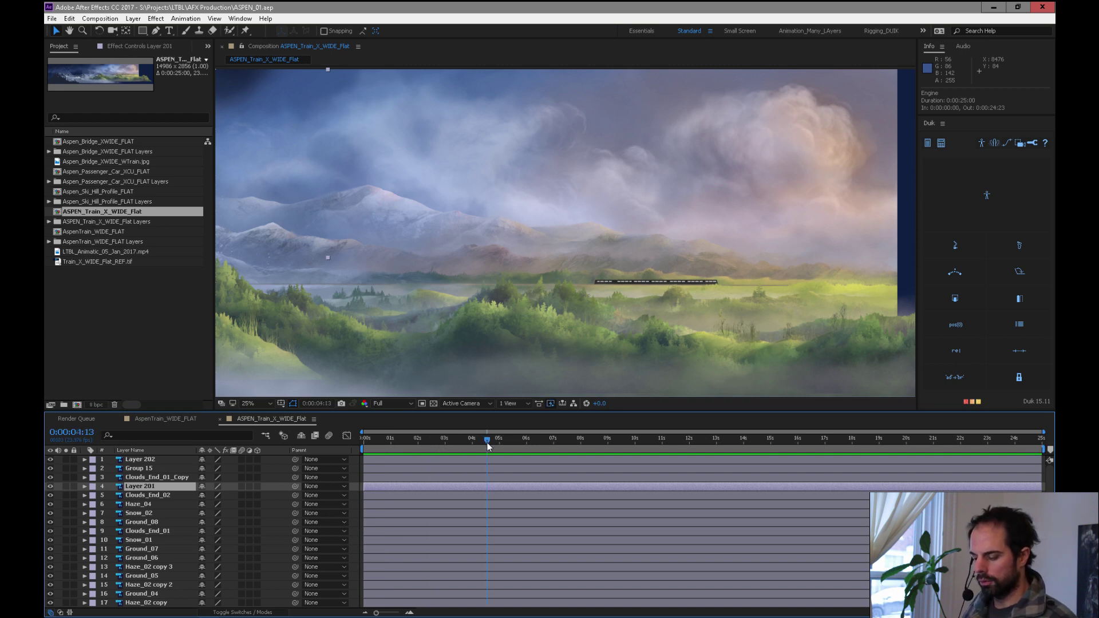
Fit the whole landscape in the viewer and bring up its 14986 × 2856 Composition Settings
scroll(479, 299, down, 1)
scroll(477, 177, up, 1)
scroll(378, 297, down, 1)
key(h)
drag(572, 344, 705, 341)
key(v)
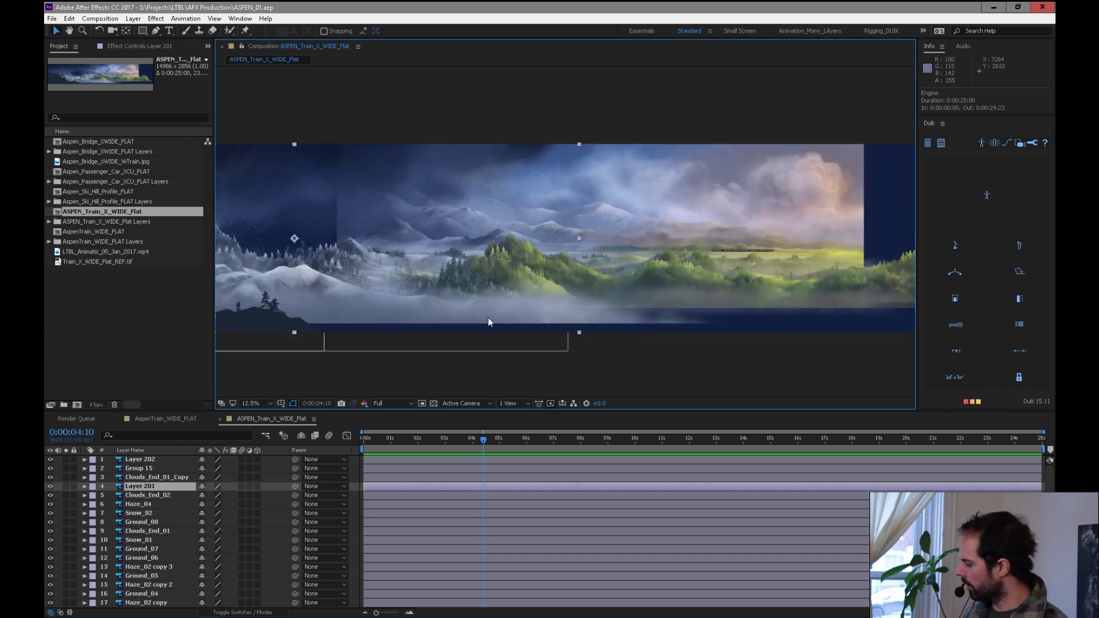
key(ctrl+k)
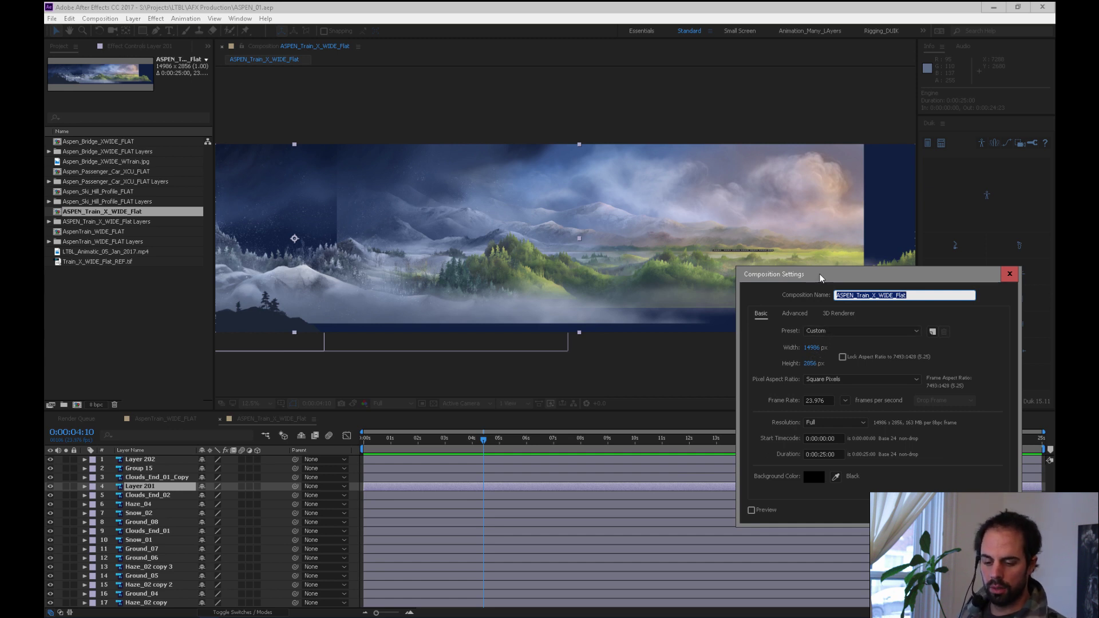
drag(644, 114, 615, 111)
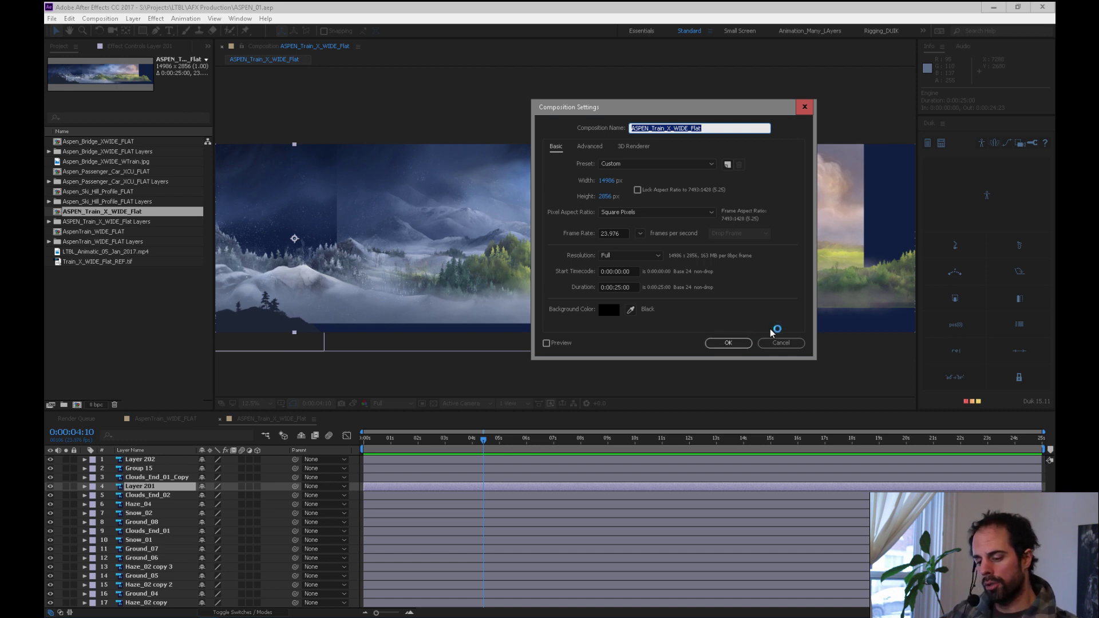
Cancel the Composition Settings dialog, leaving the landscape comp unchanged at 0:00:04:10
click(790, 342)
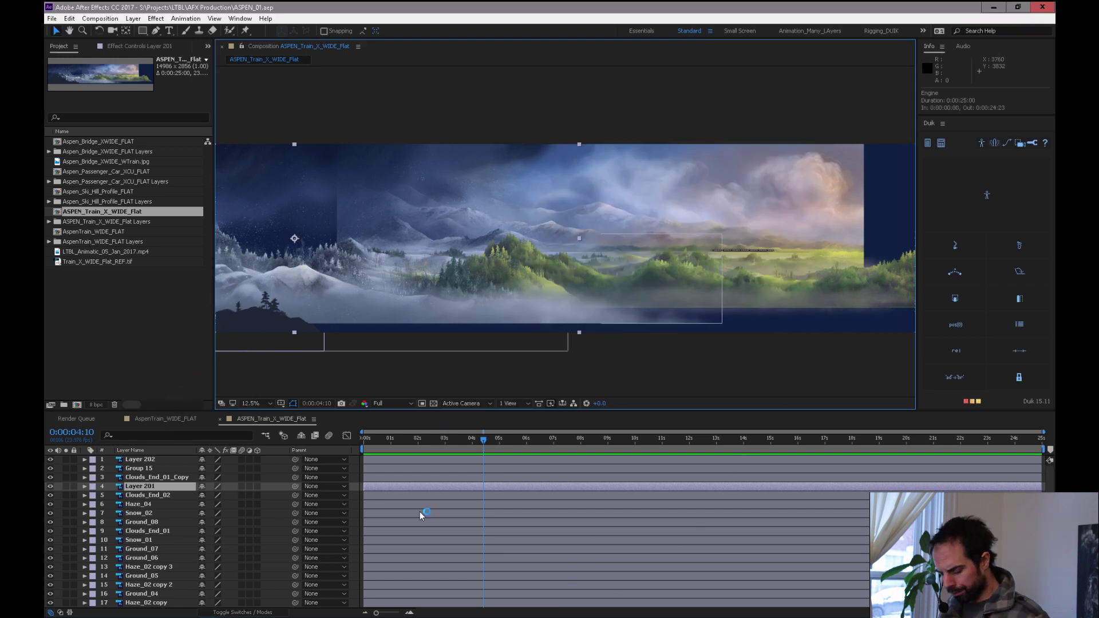
Open the AspenTrain_WIDE_FLAT composition and pan to reveal the green engine
click(132, 232)
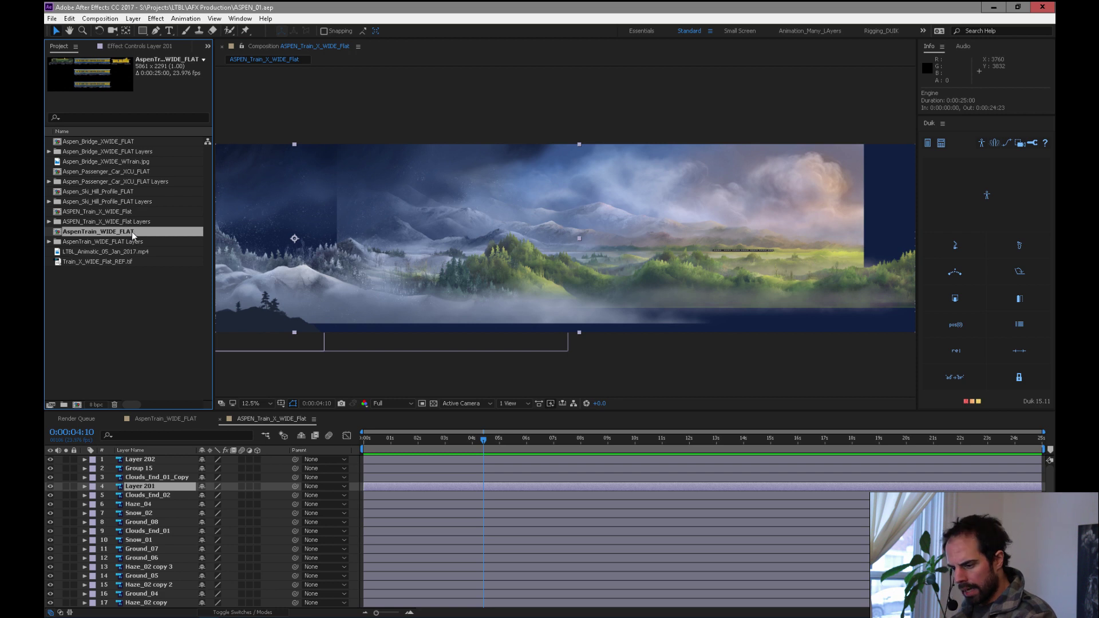
double_click(137, 232)
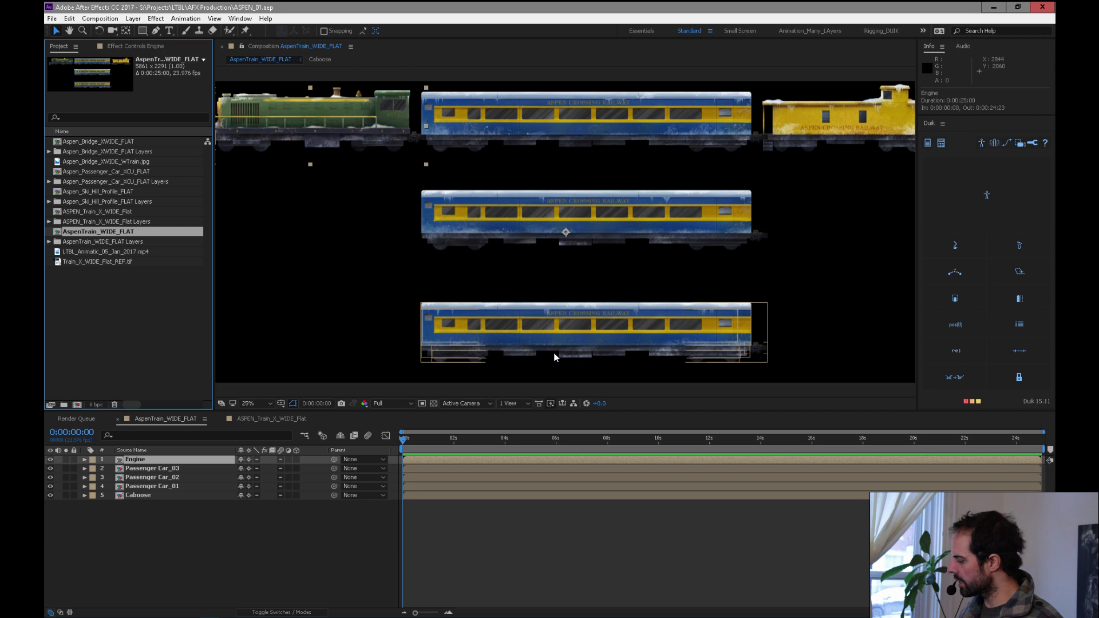
click(377, 56)
scroll(486, 229, down, 2)
scroll(544, 269, up, 4)
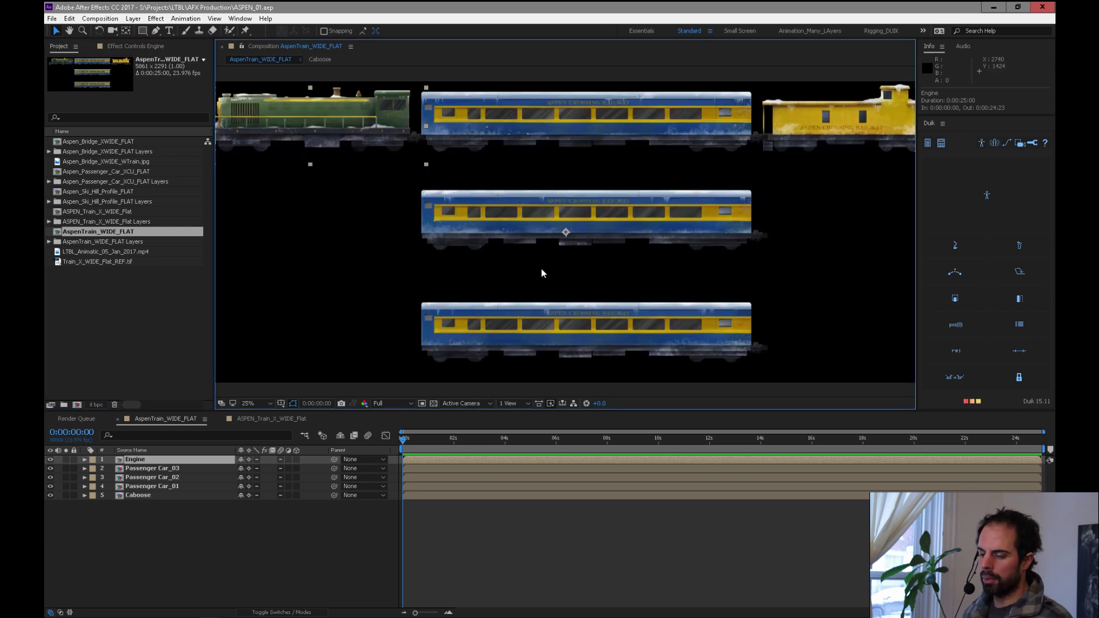
key(space)
drag(544, 271, 554, 291)
drag(272, 391, 587, 332)
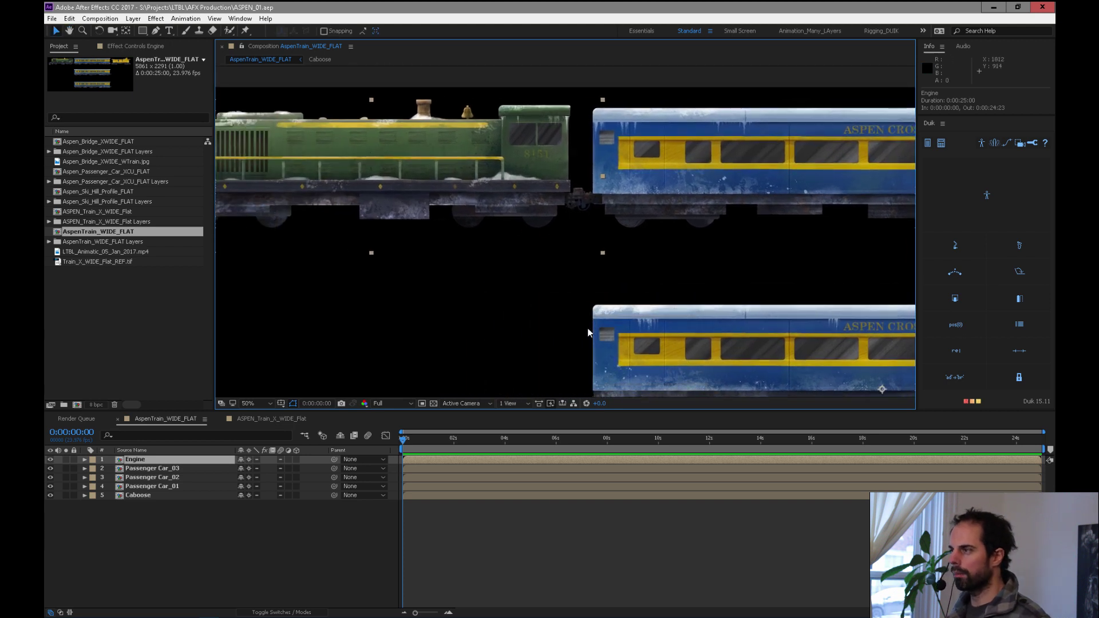
key(space)
drag(503, 294, 460, 281)
Open the Engine precomp to inspect its 15 engine layers
click(157, 495)
click(198, 462)
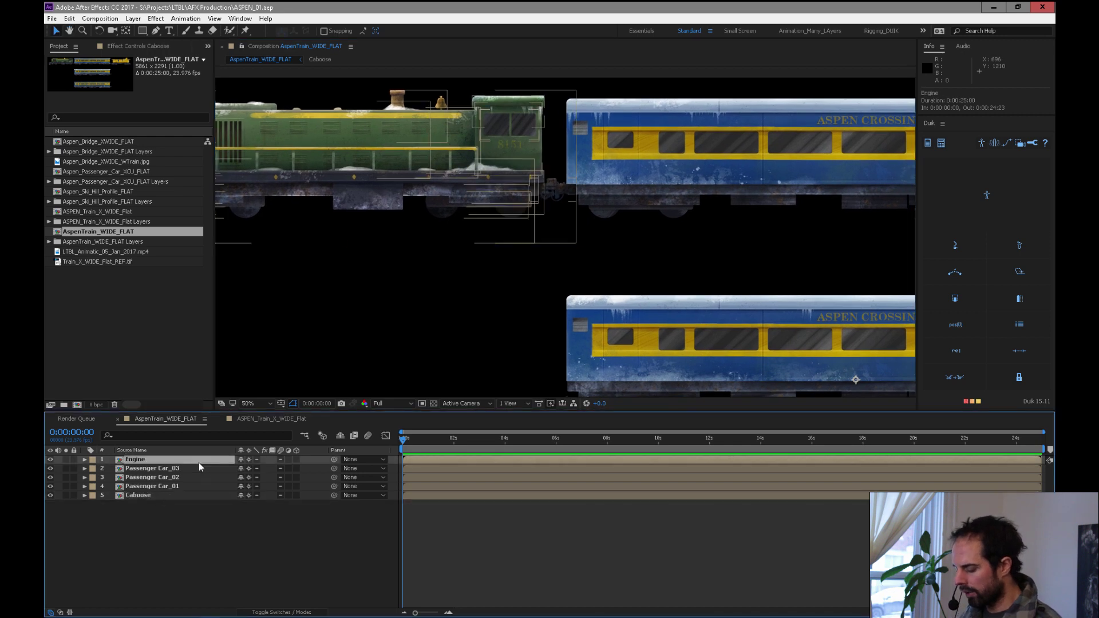
double_click(195, 462)
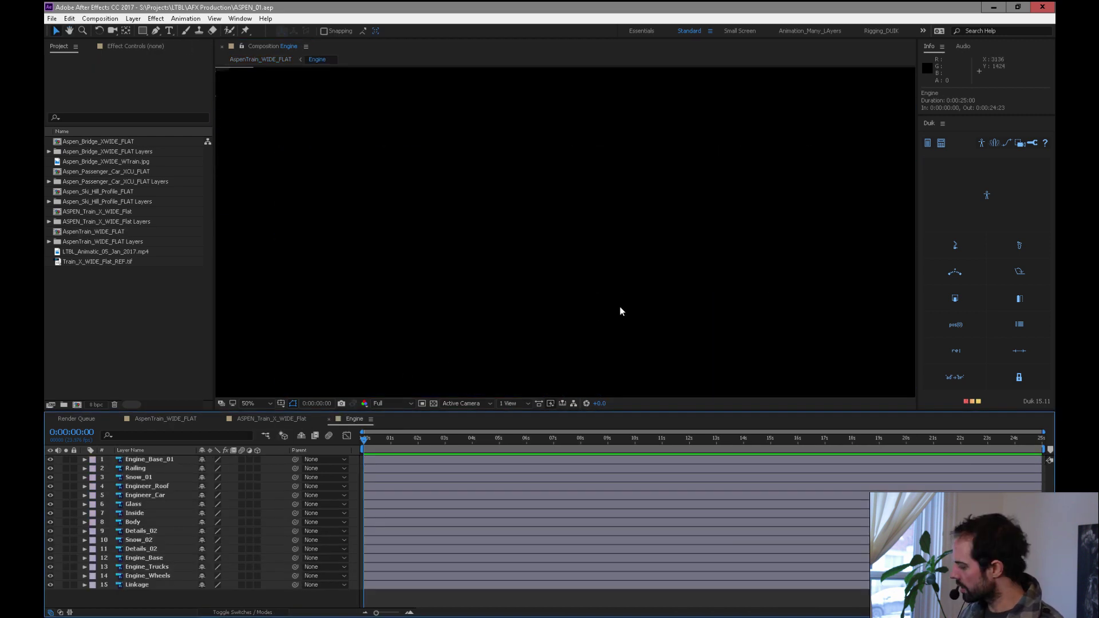
scroll(658, 312, down, 2)
scroll(410, 177, up, 1)
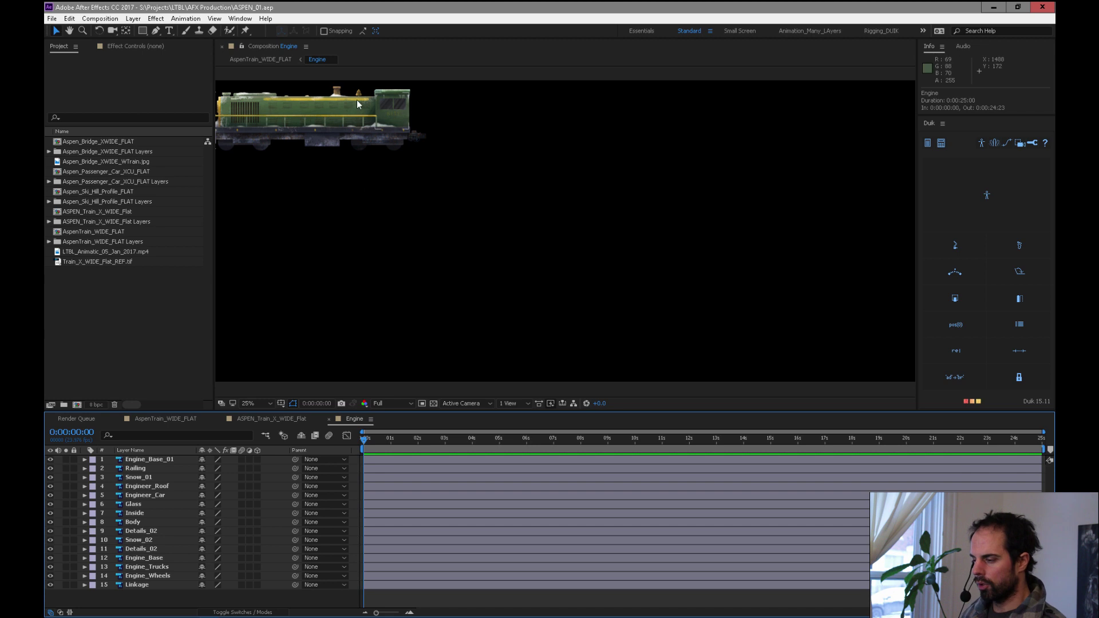
drag(404, 275, 602, 336)
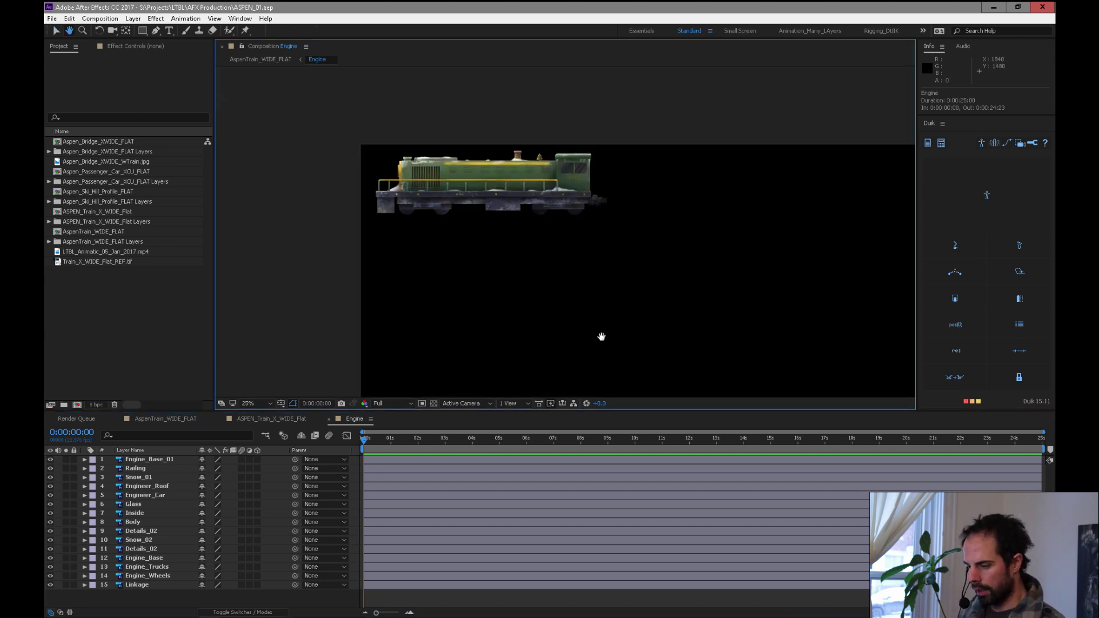
Return to the ASPEN_Train_X_WIDE_Flat comp, then open the Aspen_Bridge_XWIDE_FLAT composition
click(272, 419)
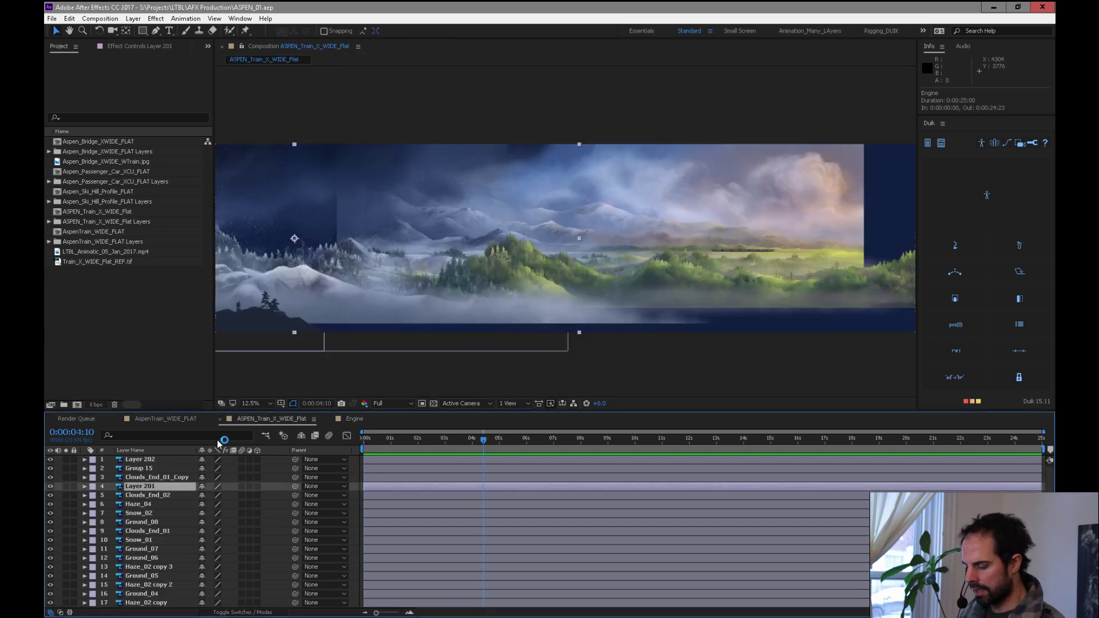
scroll(747, 274, up, 1)
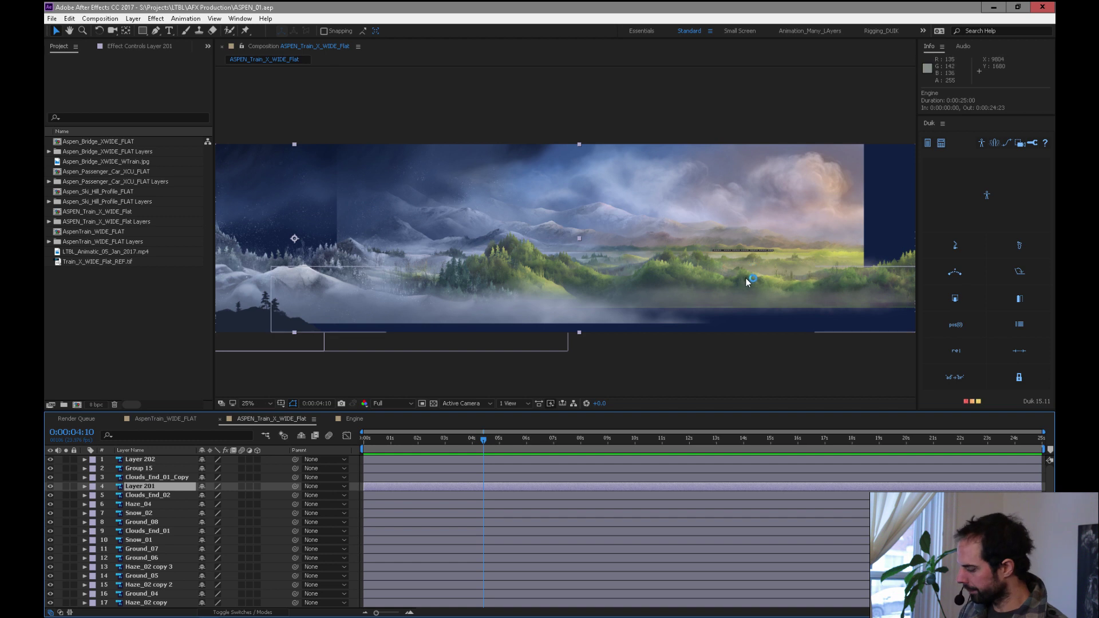
scroll(747, 281, up, 1)
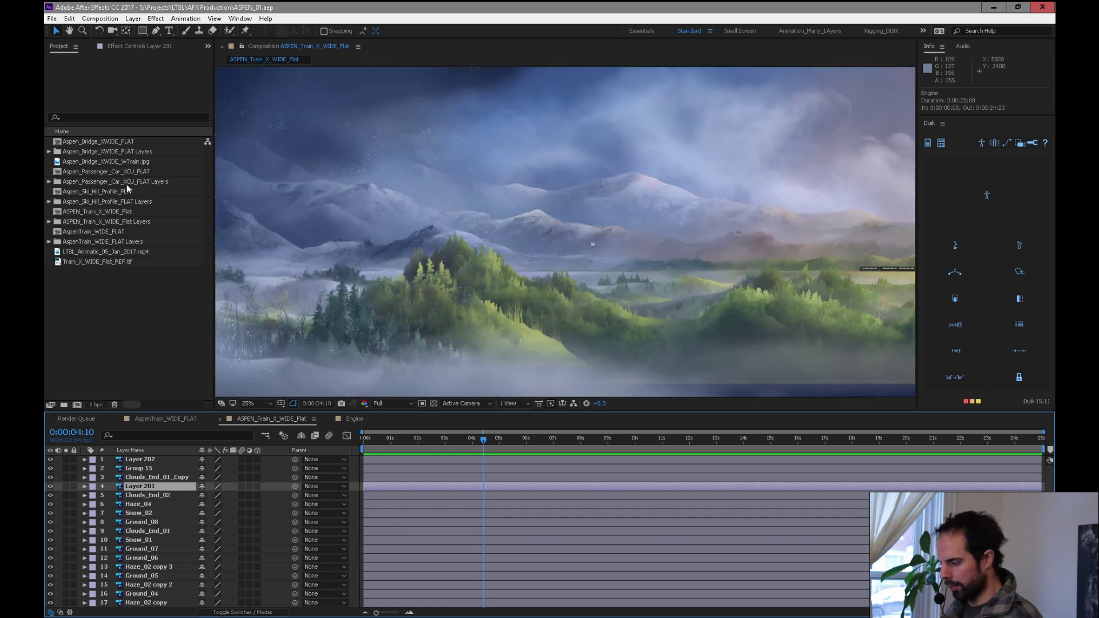
double_click(114, 142)
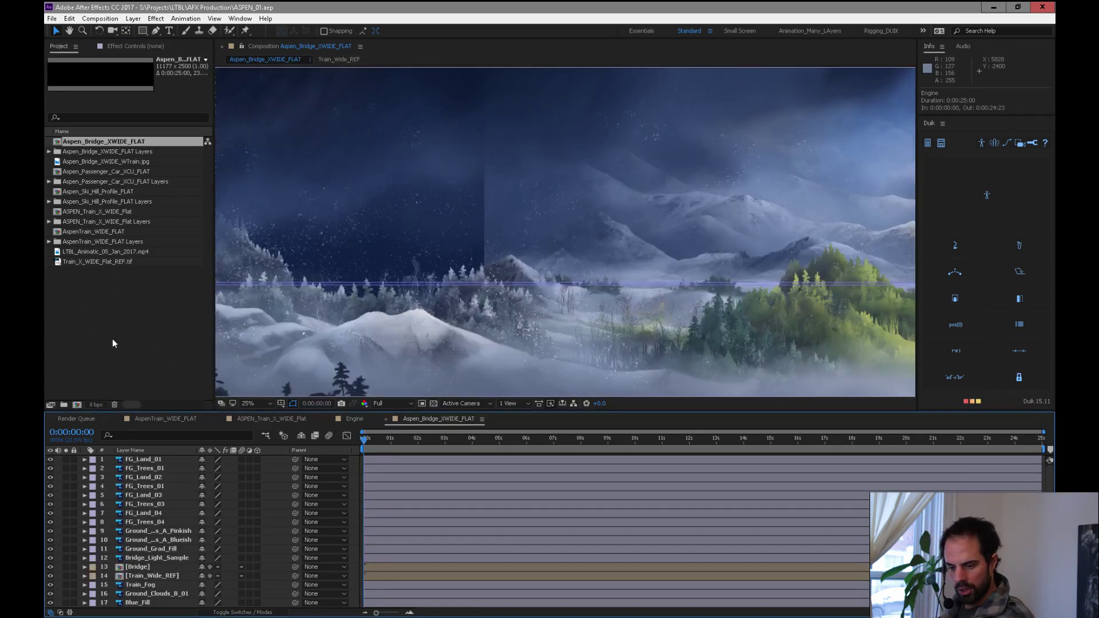
Browse the project's train compositions, ending on Aspen_Bridge_XWIDE_FLAT
scroll(368, 360, down, 1)
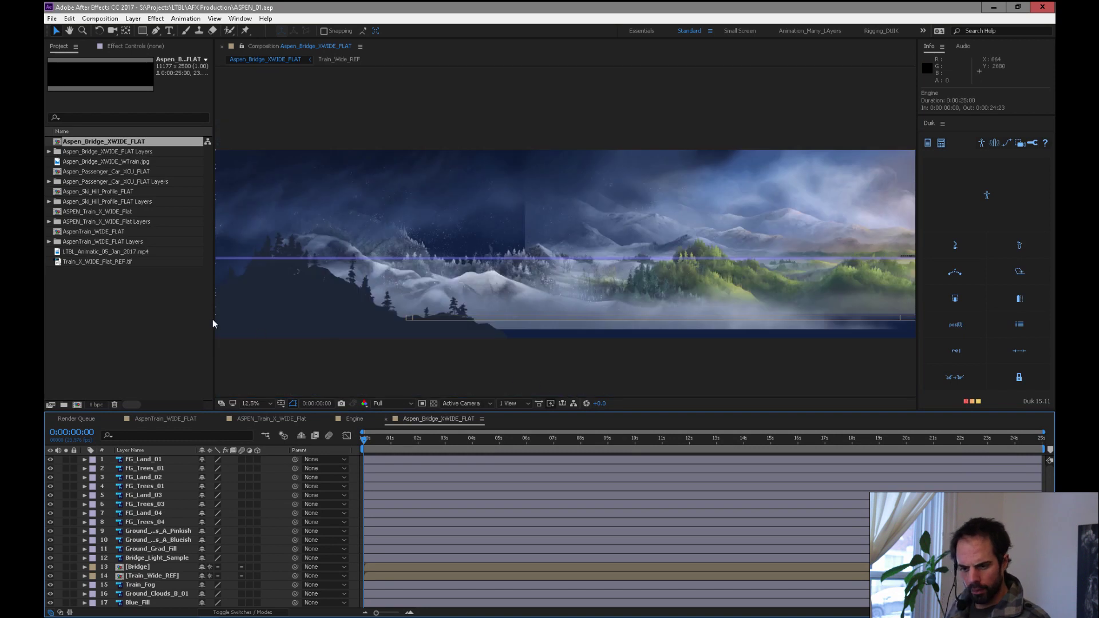
click(125, 171)
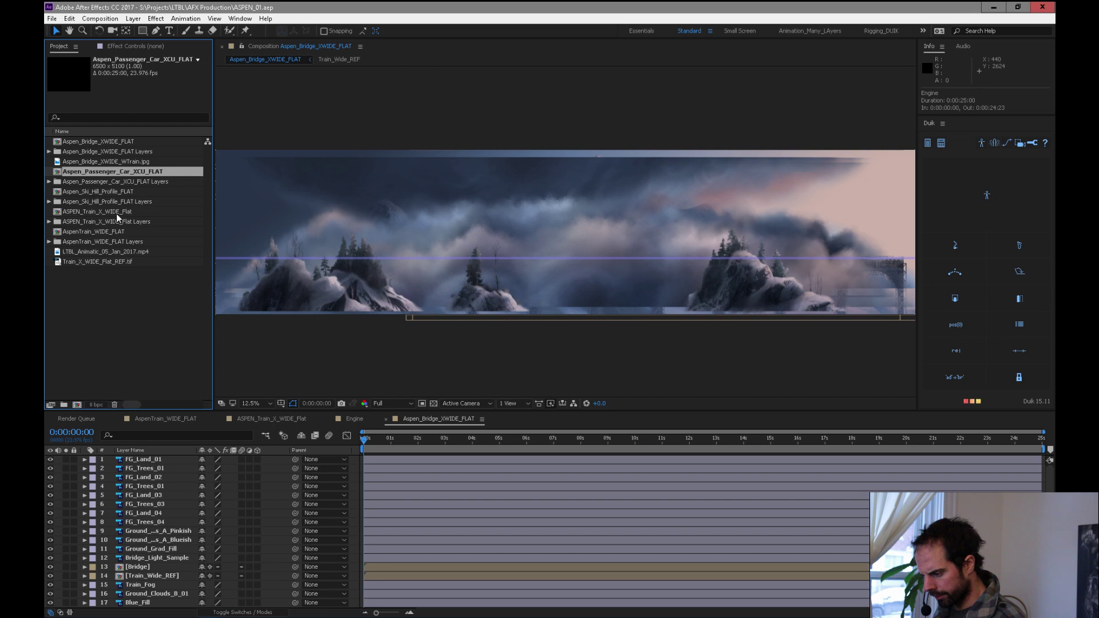
click(116, 212)
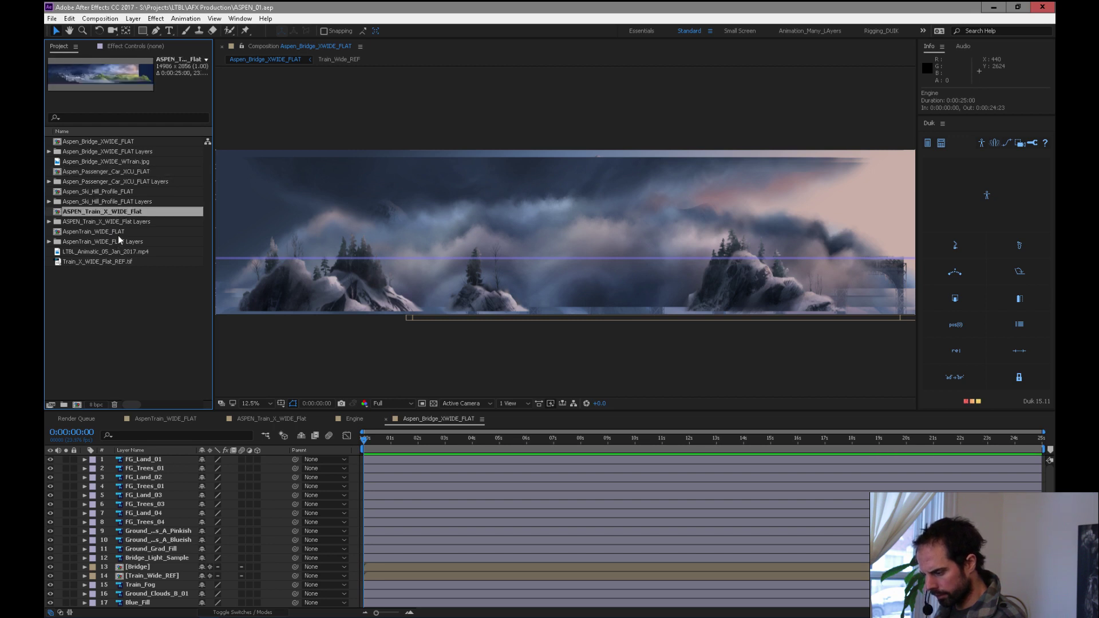
click(119, 232)
click(122, 142)
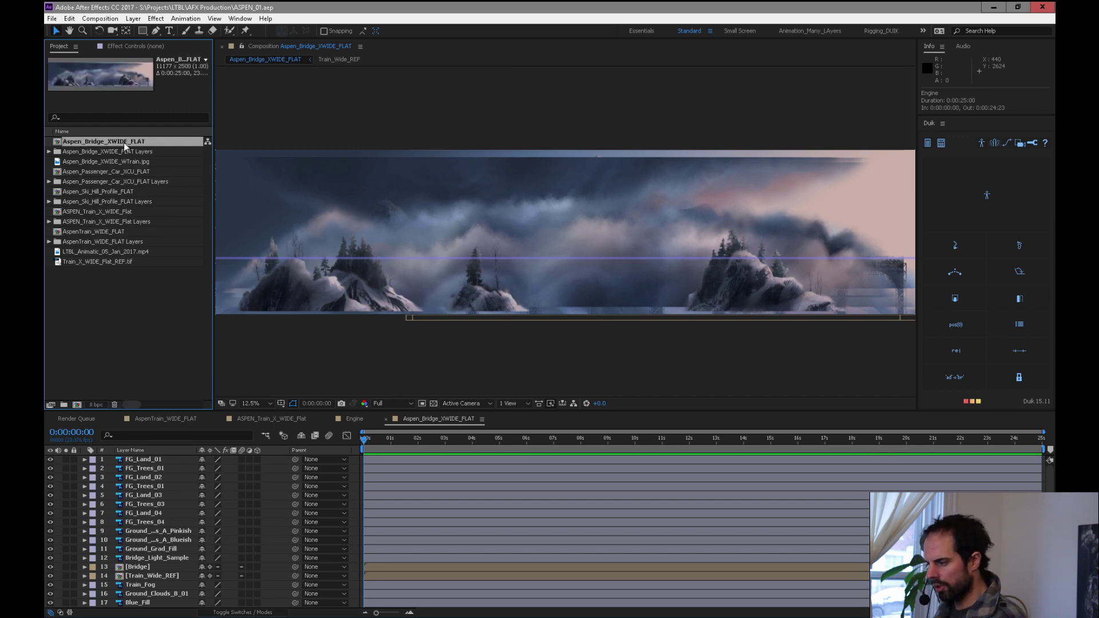
scroll(613, 336, up, 2)
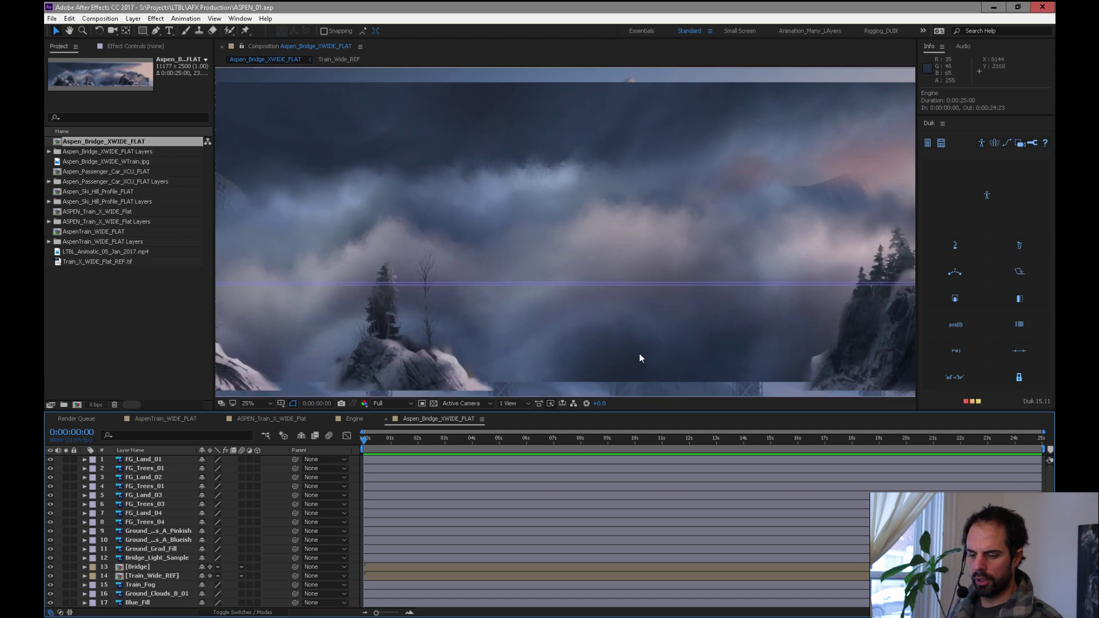
scroll(641, 361, down, 2)
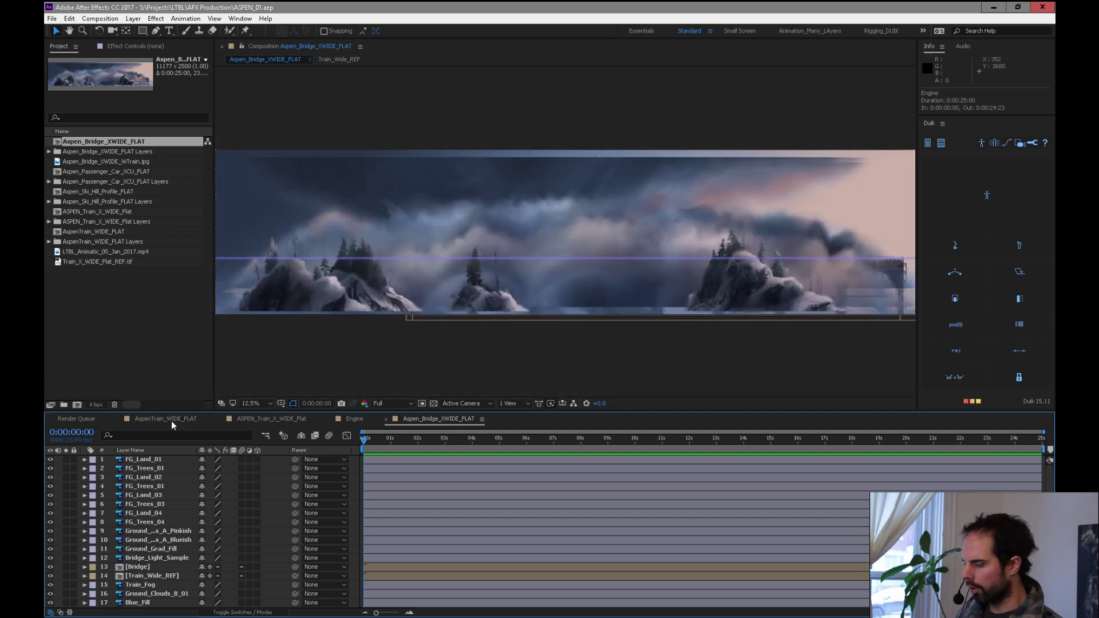
scroll(544, 334, up, 1)
View the bridge comp at full size and 25%, then open Aspen_Bridge_XWIDE_WTrain.jpg as footage
key(h)
drag(694, 289, 722, 292)
key(v)
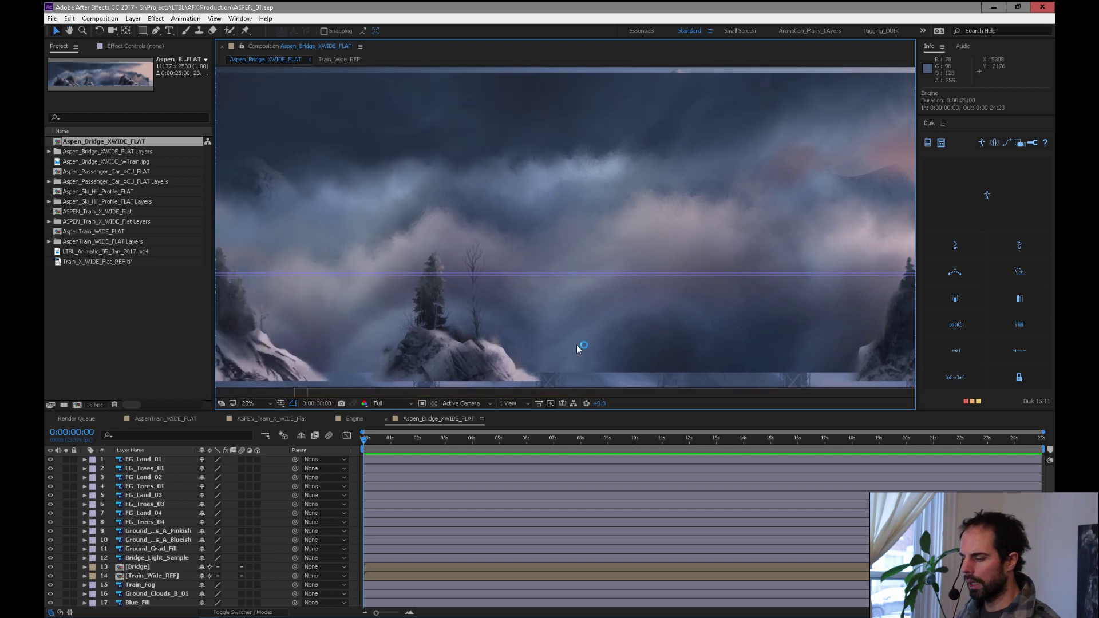
key(comma)
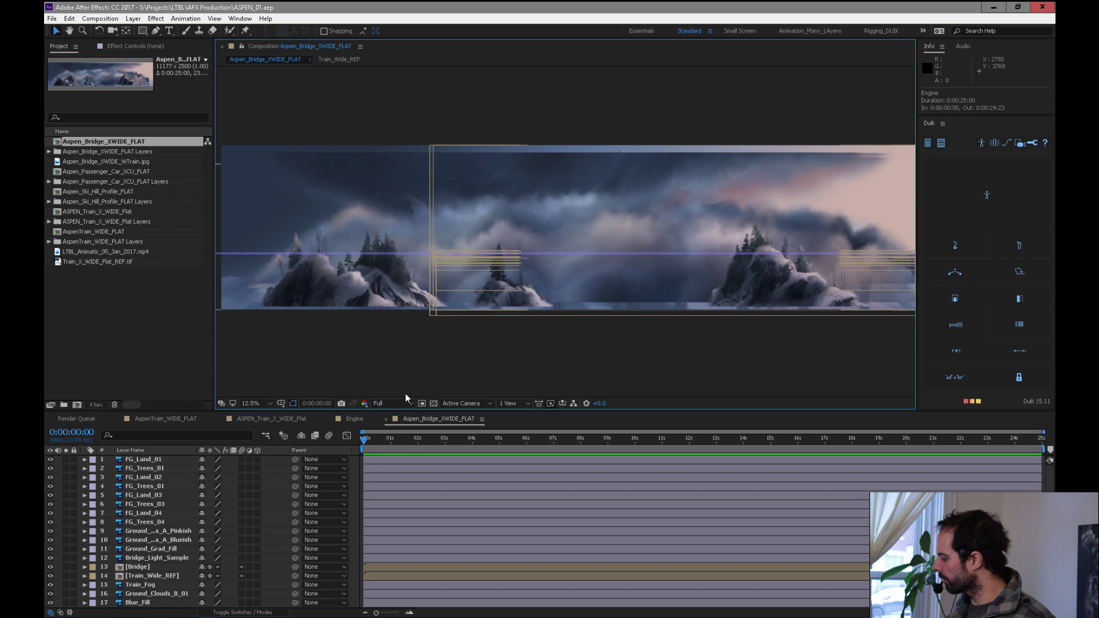
key(period)
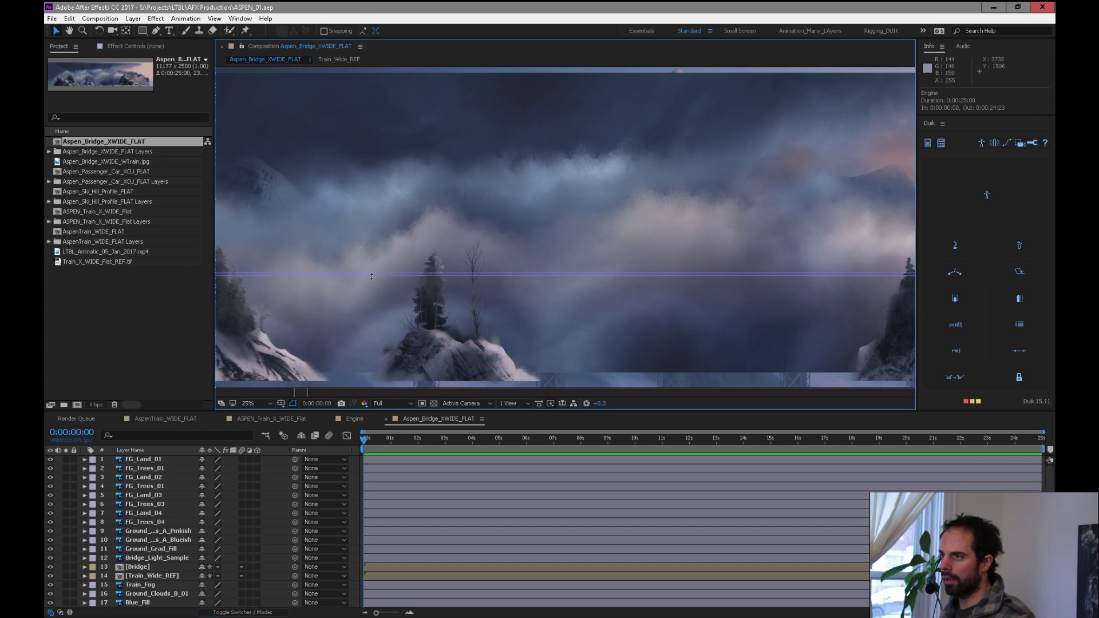
key(comma)
key(period)
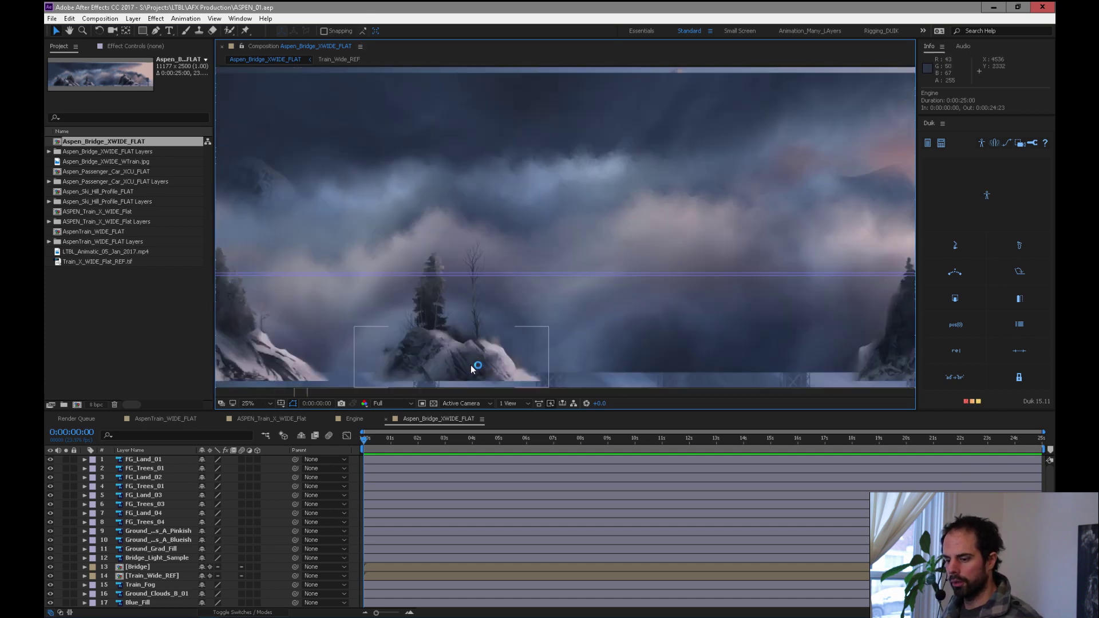
key(comma)
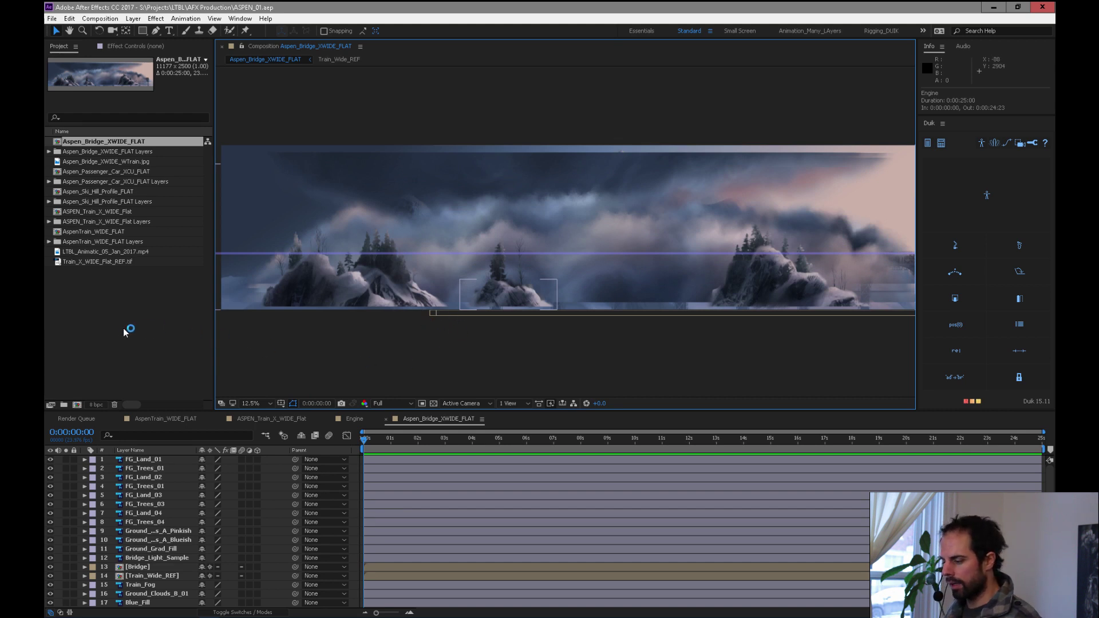
click(121, 263)
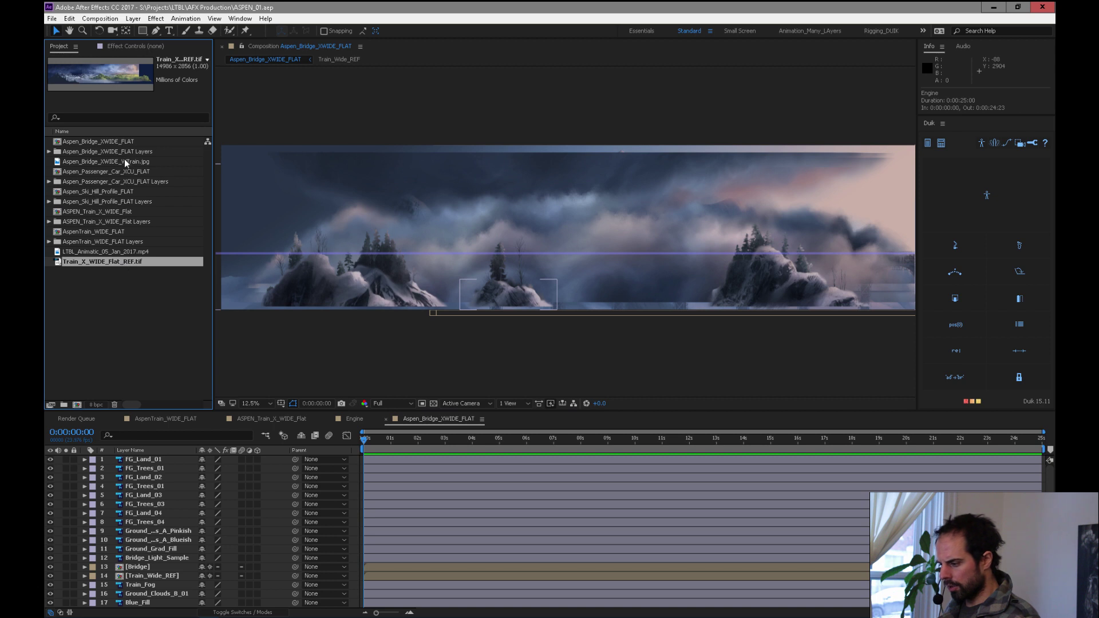
double_click(125, 161)
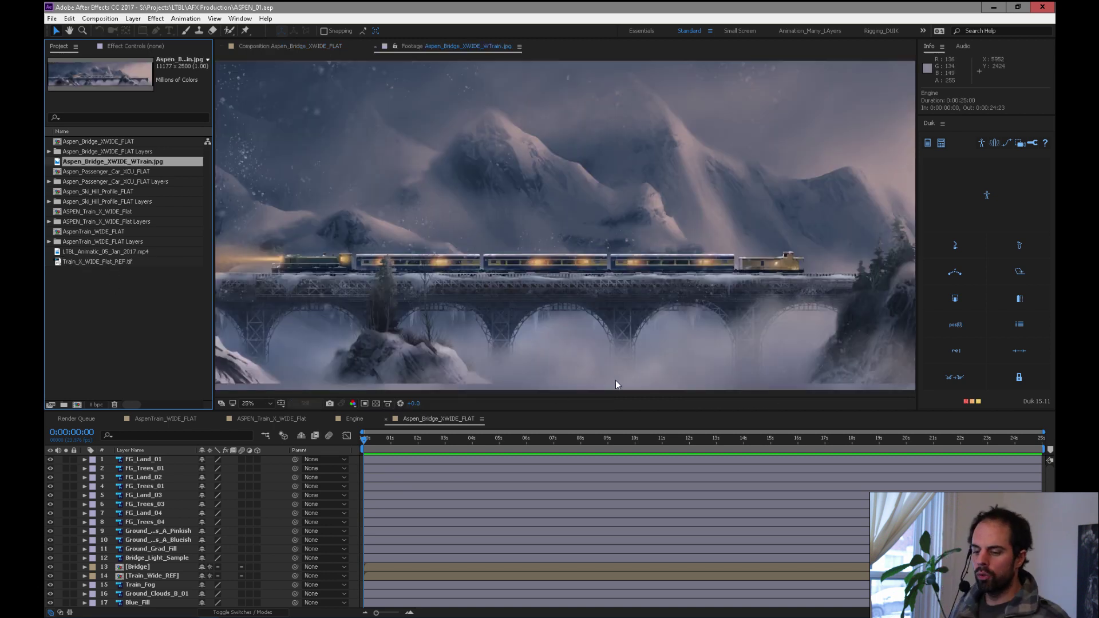
Pan the reference image to bring the locomotive and front cars into view
key(space)
drag(544, 302, 344, 326)
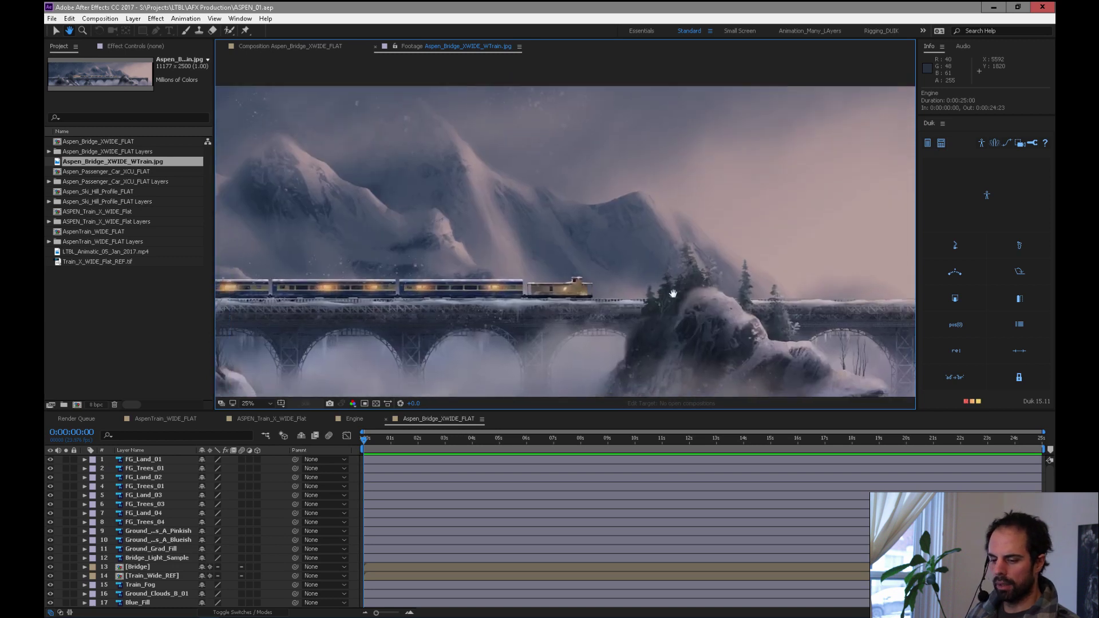
drag(673, 293, 910, 307)
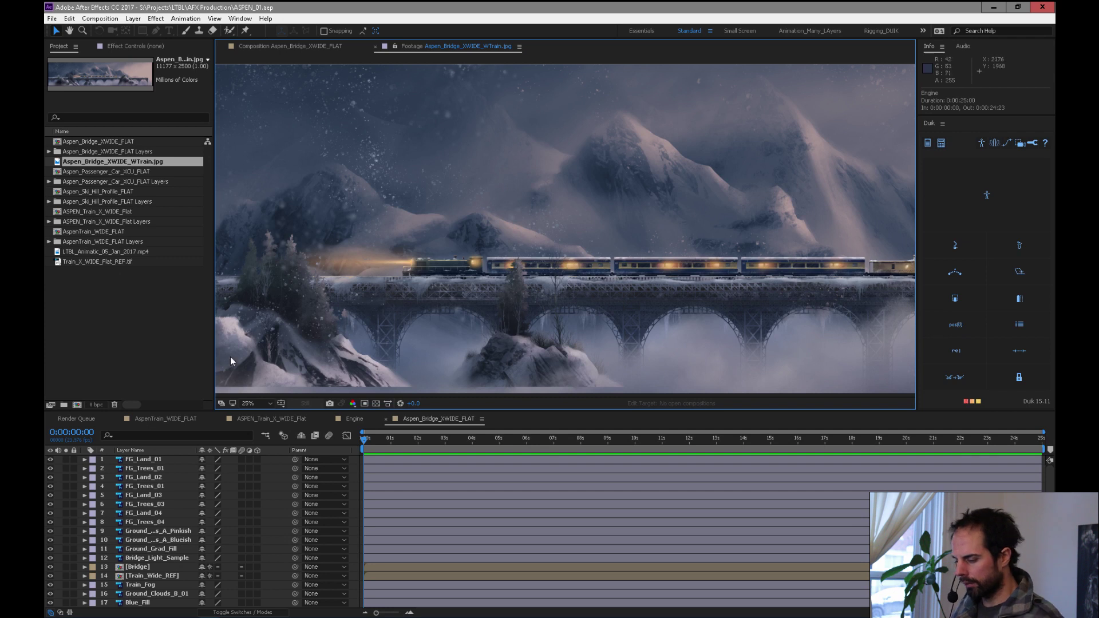
Compare the Engine and ASPEN_Train_X_WIDE_Flat comps, then select LTBL_Animatic_05_Jan_2017.mp4
click(350, 419)
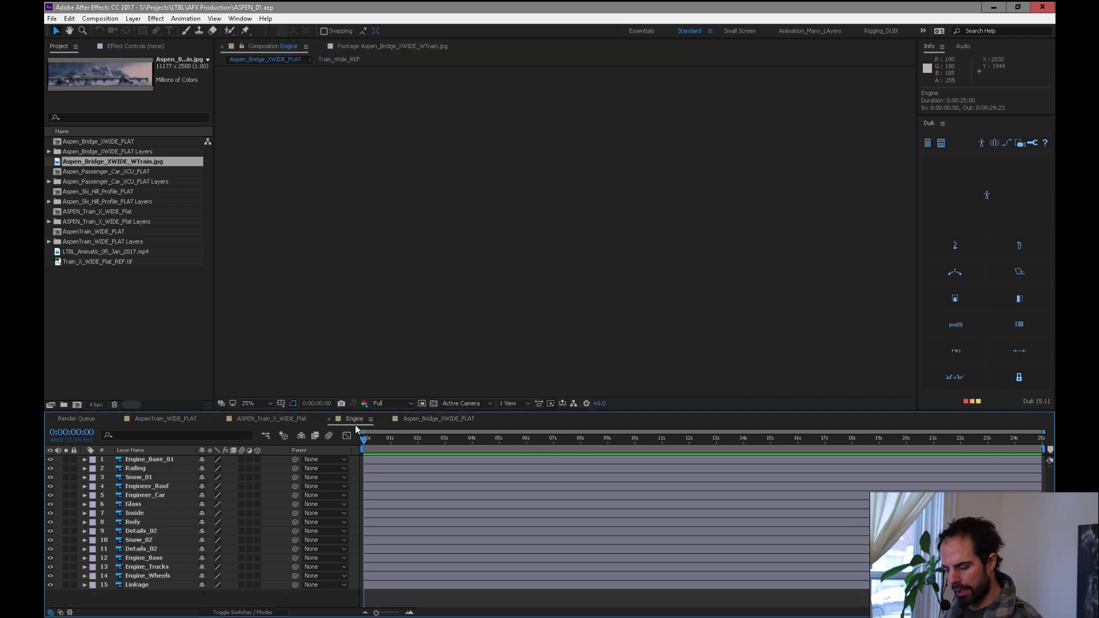
click(280, 424)
click(352, 422)
click(280, 420)
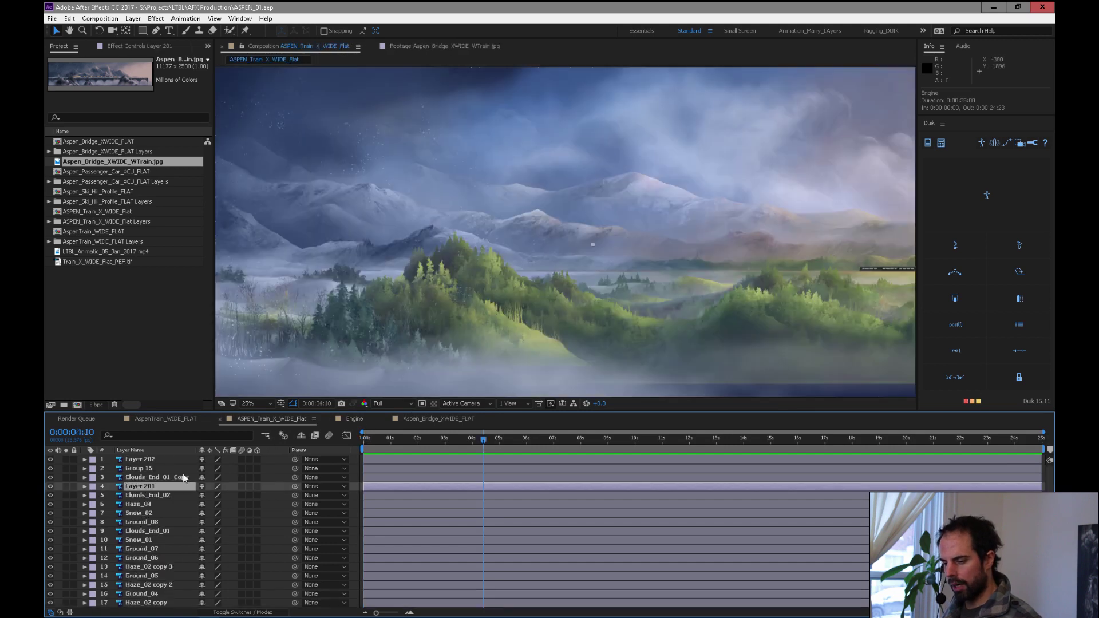
click(109, 253)
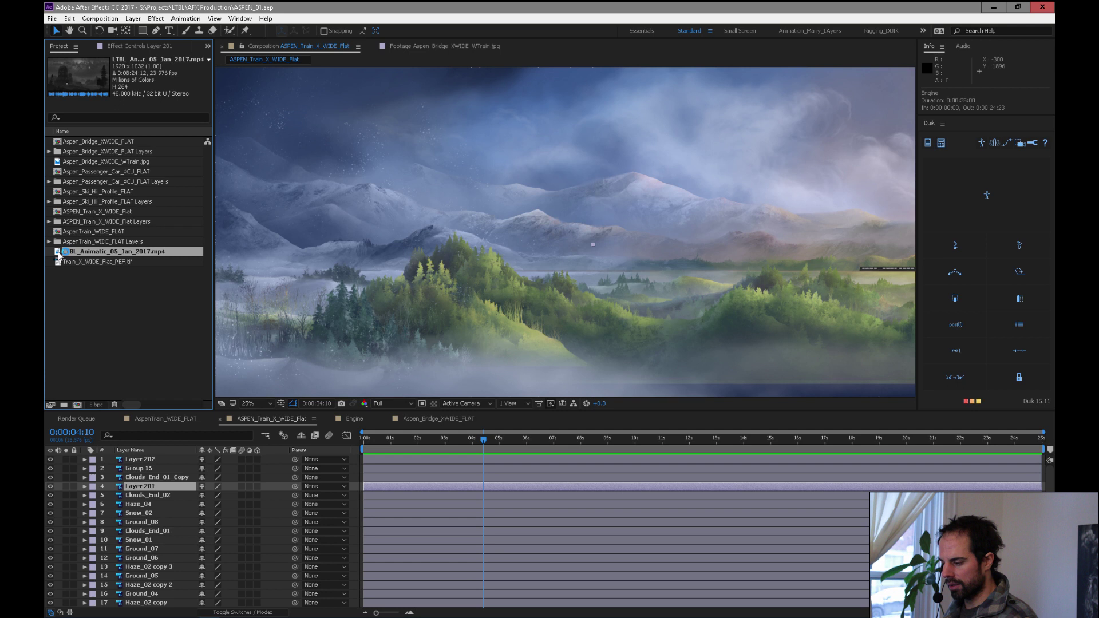
Trim the animatic footage to the train shot, In 0:06:03:16 and Out 0:06:13:04
double_click(58, 252)
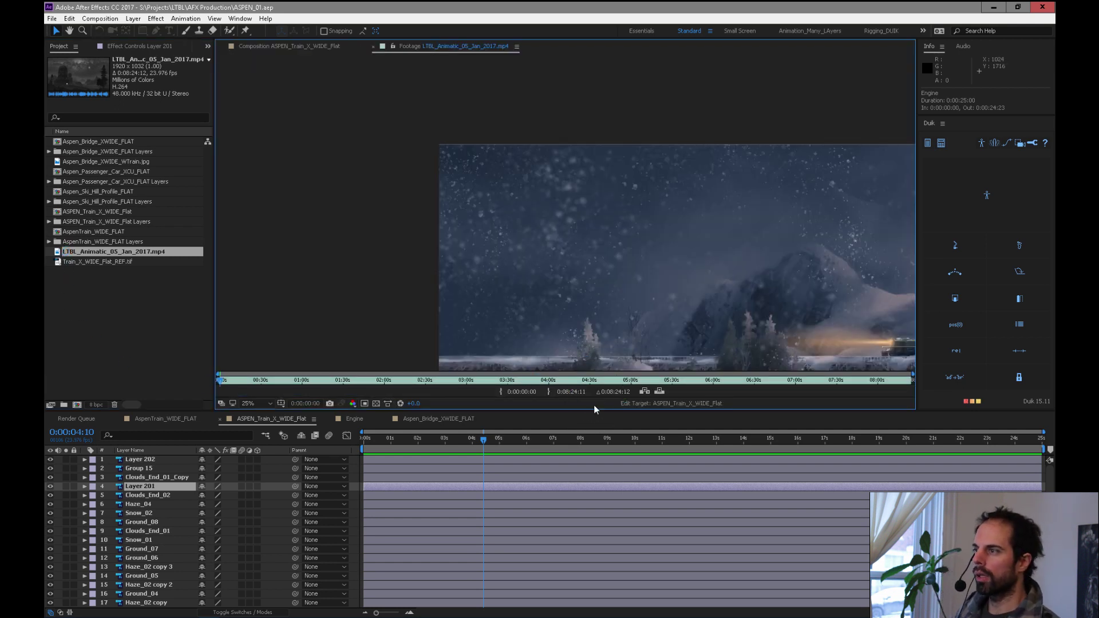
drag(470, 379, 719, 389)
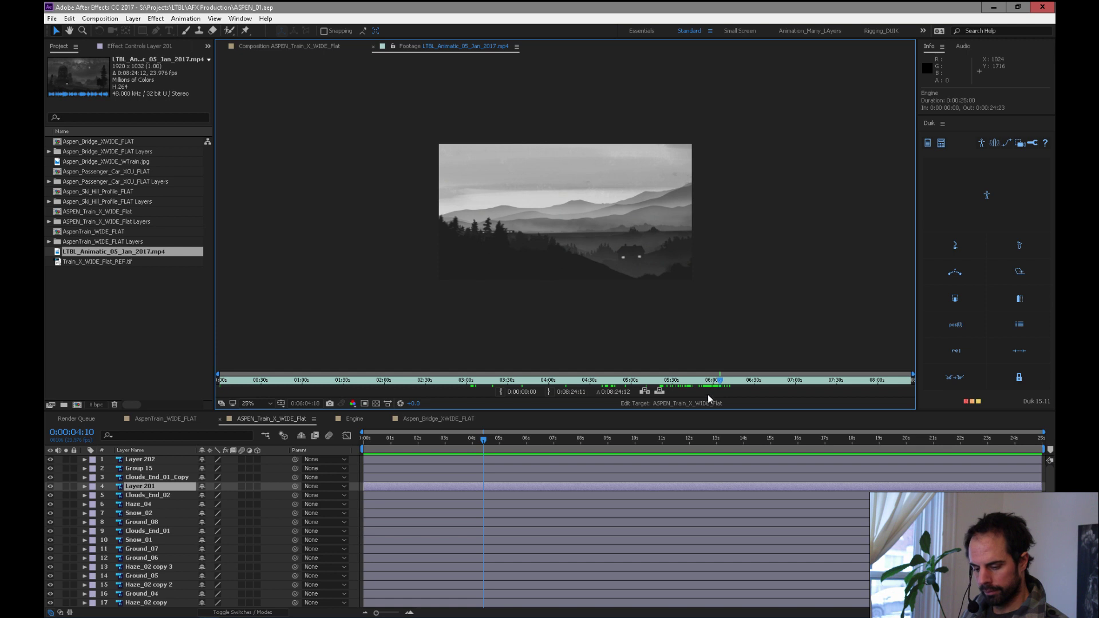
drag(719, 387, 713, 387)
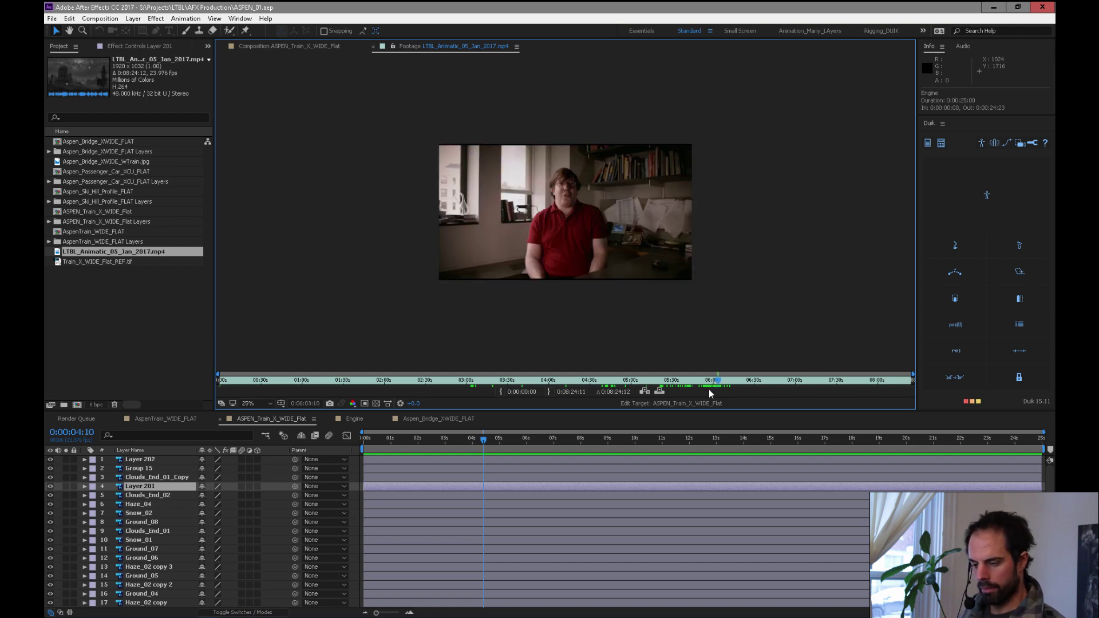
key(space)
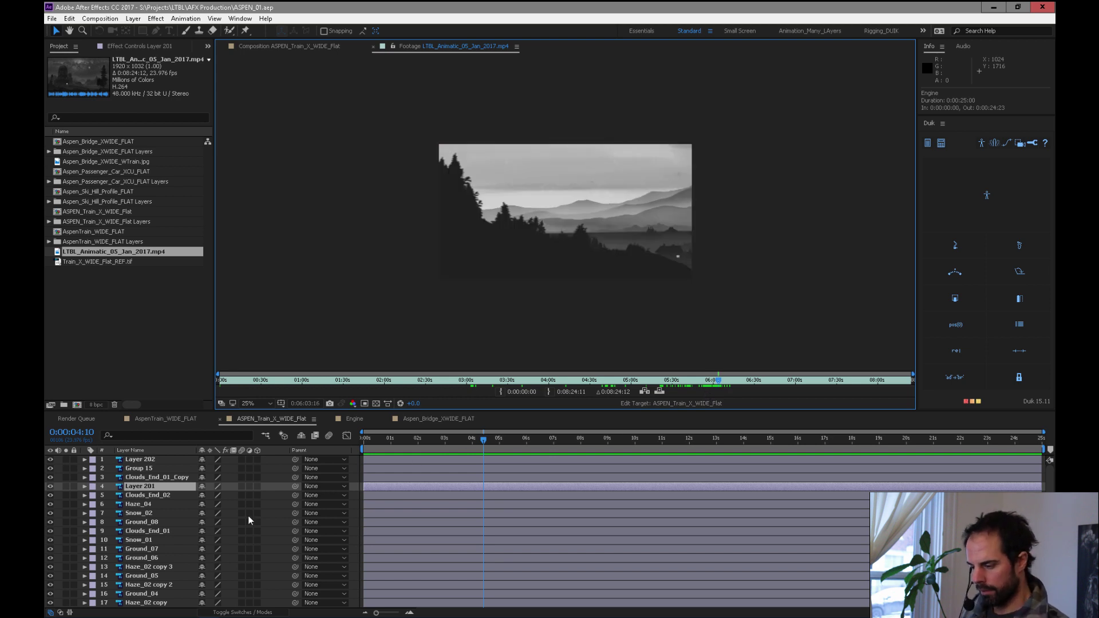
click(501, 392)
click(738, 381)
drag(738, 382, 733, 384)
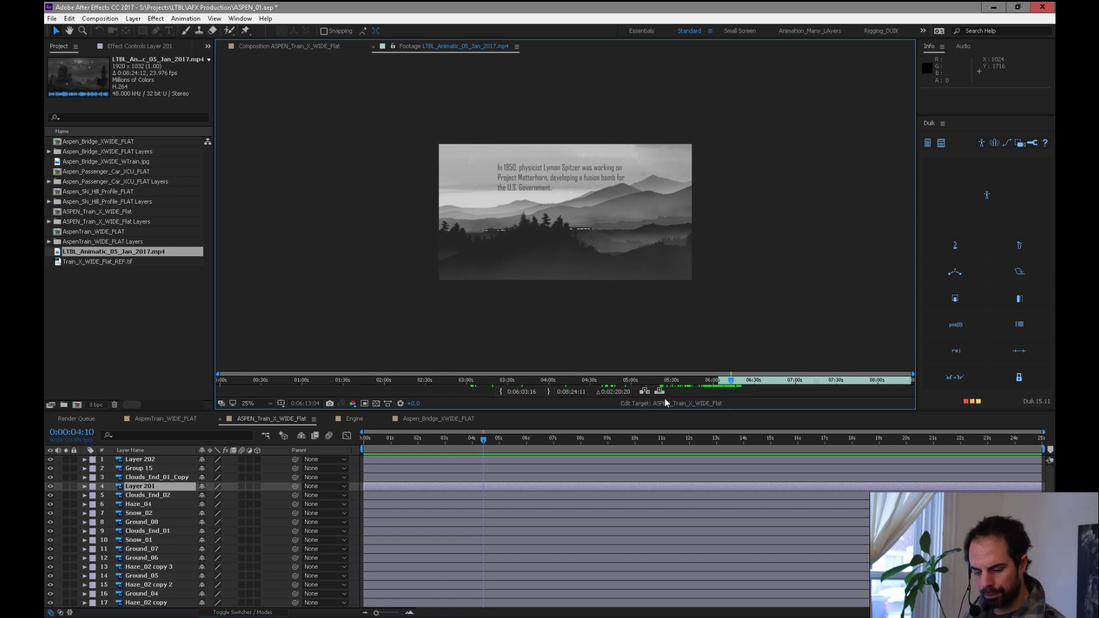
click(549, 391)
Preview the trimmed shot at 50% zoom, then return to the landscape comp
mouse_move(731, 380)
mouse_down()
mouse_move(717, 393)
mouse_move(722, 382)
mouse_up()
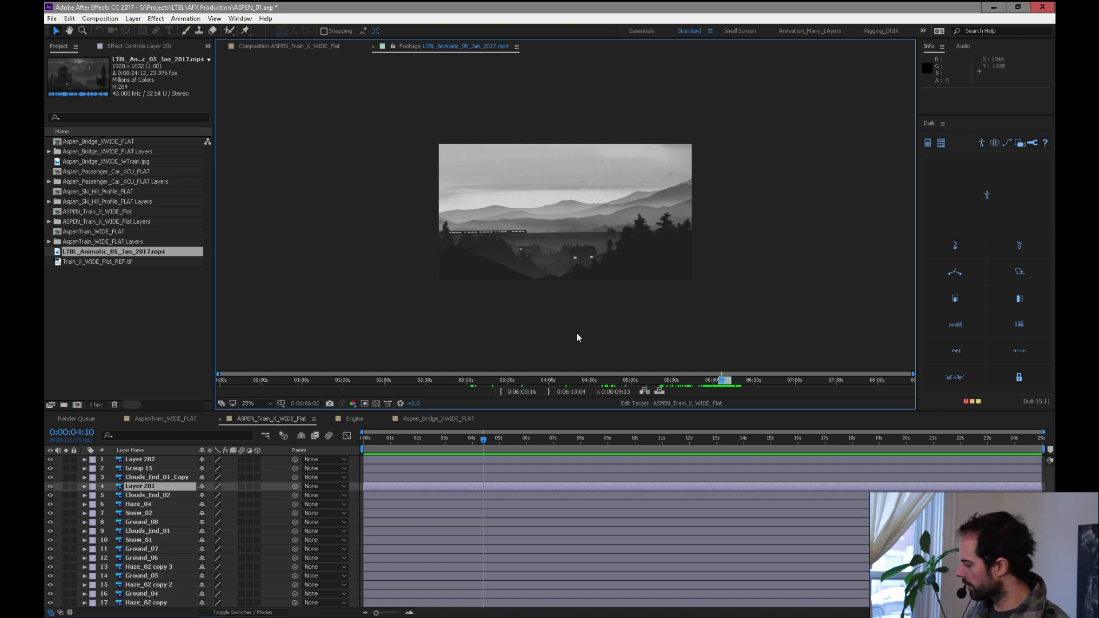
key(period)
key(period)
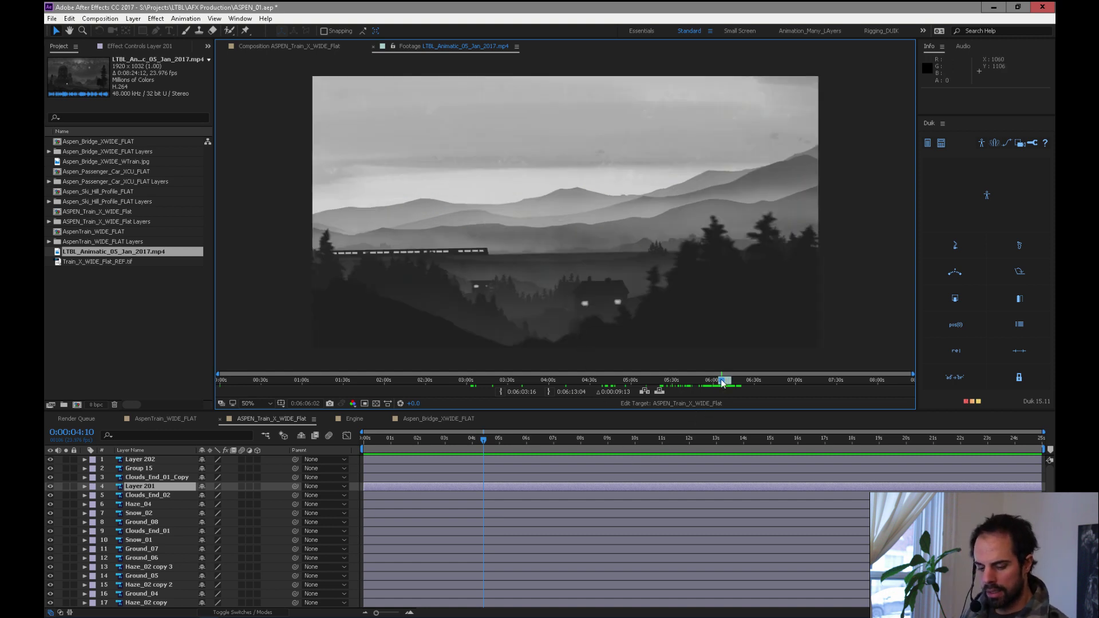
key(space)
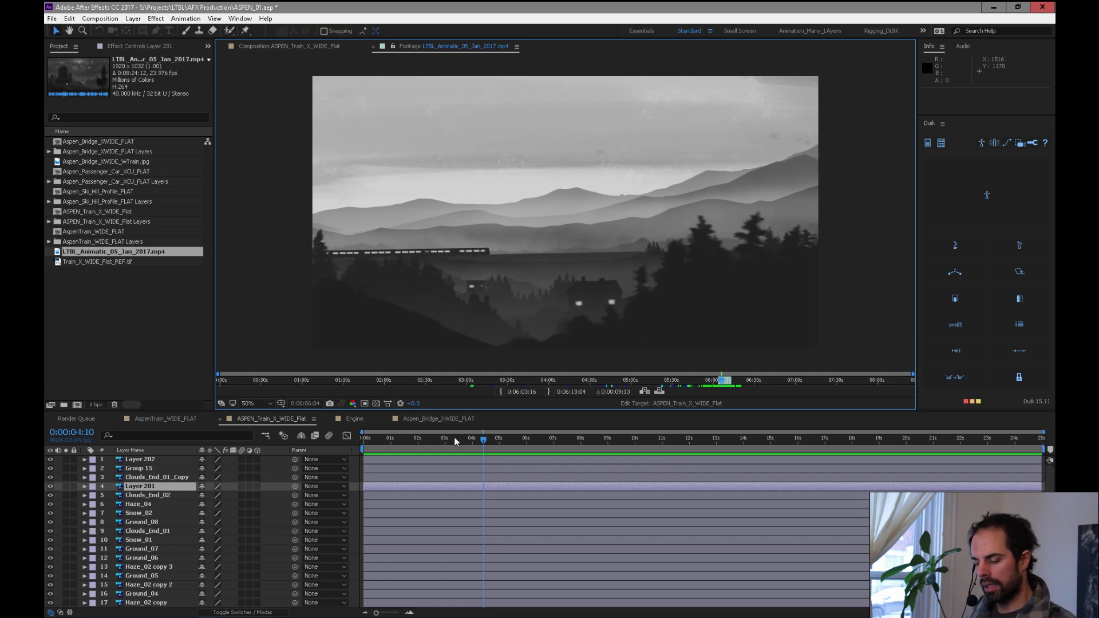
click(475, 439)
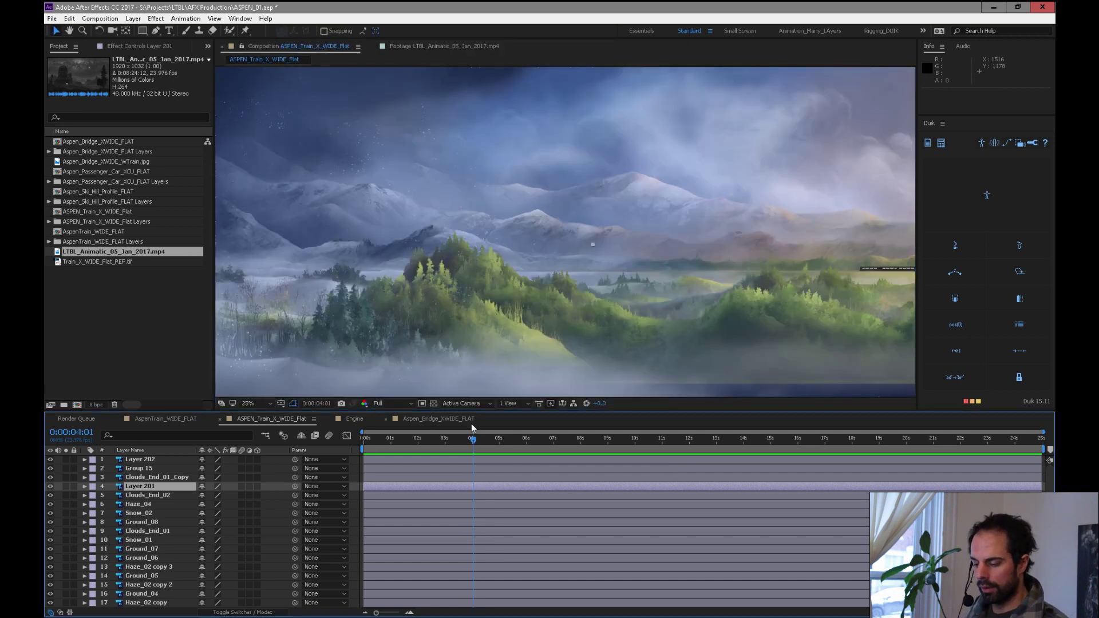
Compare the landscape comp with the animatic shot and go back to 0:00:00:00
click(444, 46)
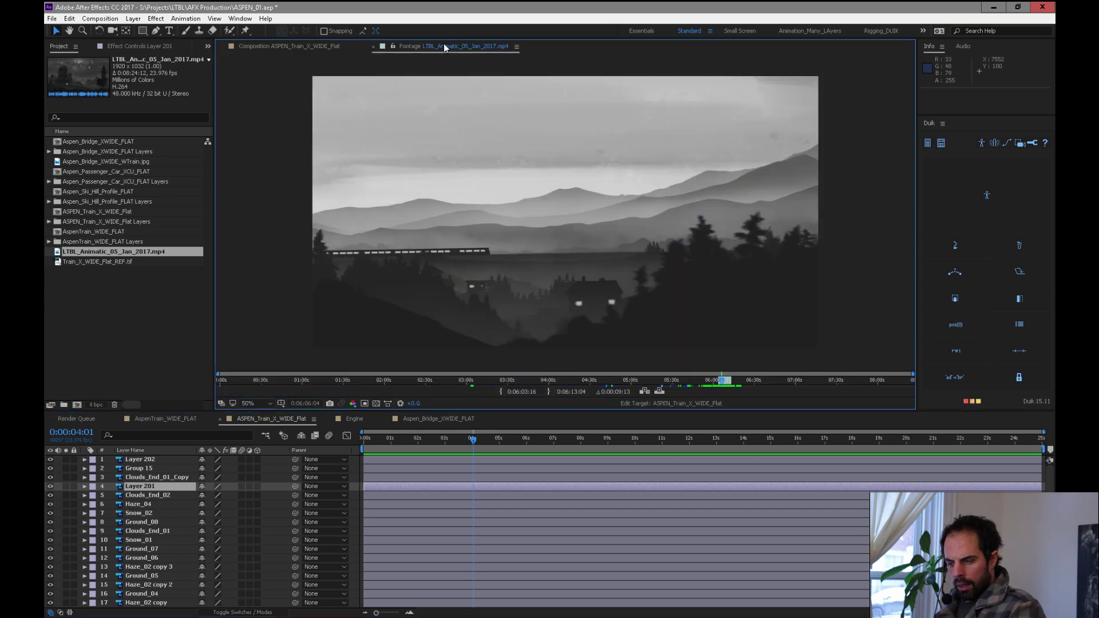
drag(459, 439, 497, 440)
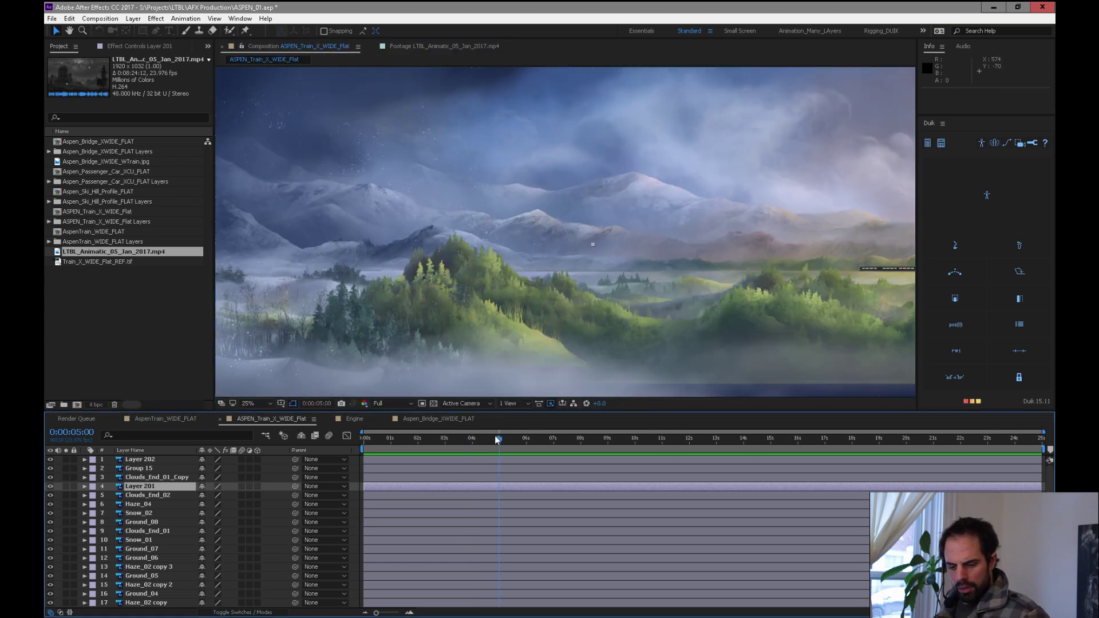
click(411, 46)
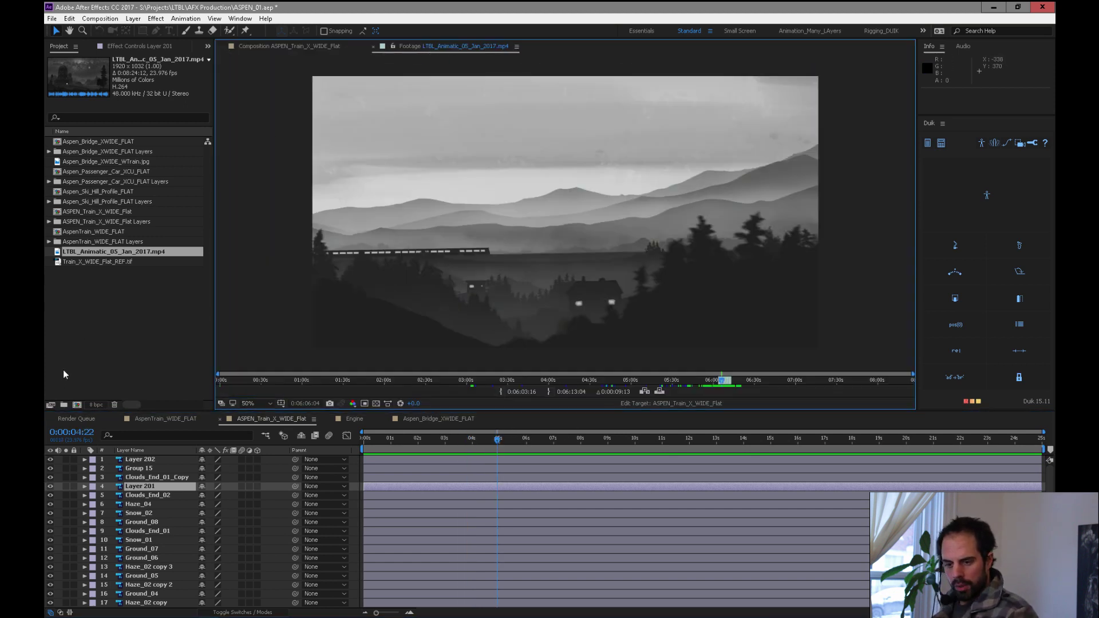
drag(383, 439, 364, 439)
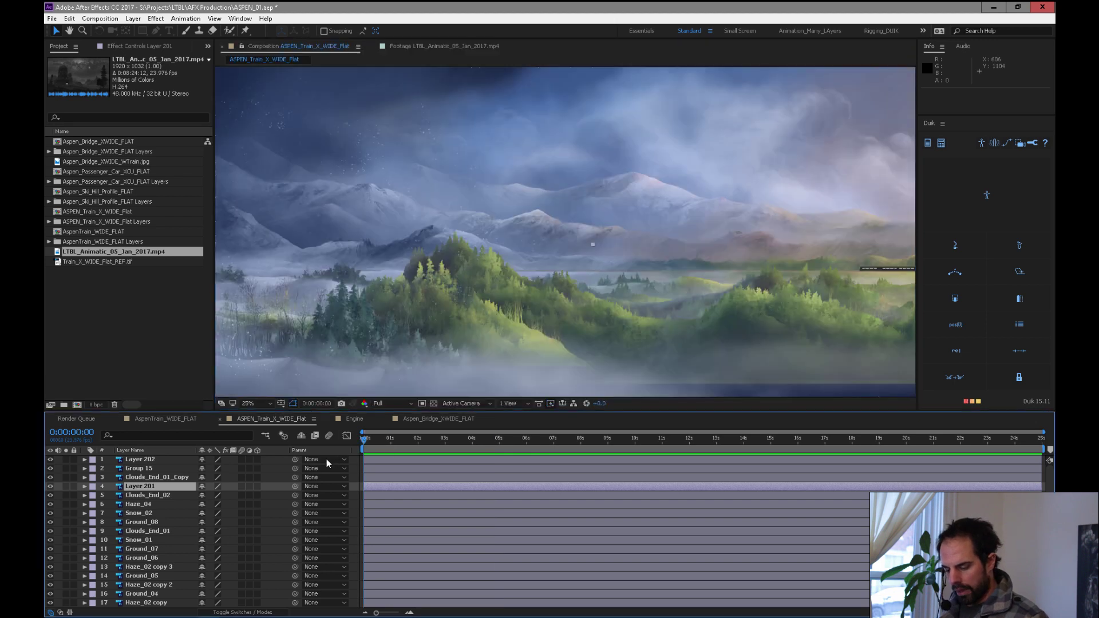
Zoom the comp to 12.5% and select LTBL_Animatic_05_Jan_2017.mp4 in the Project panel
key(comma)
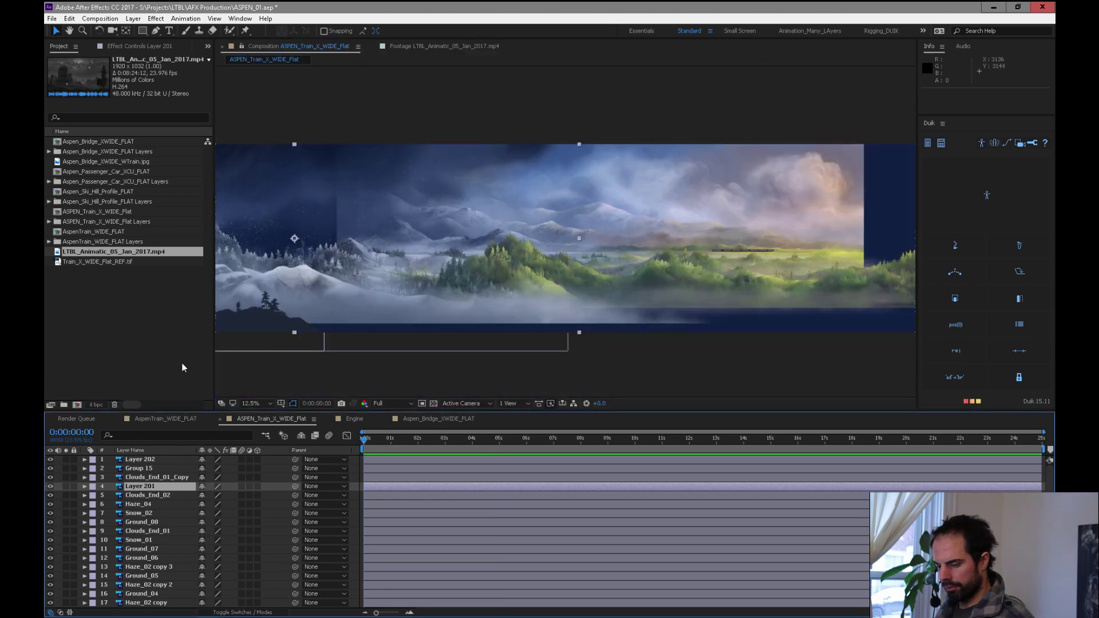
scroll(479, 324, down, 1)
scroll(479, 324, up, 1)
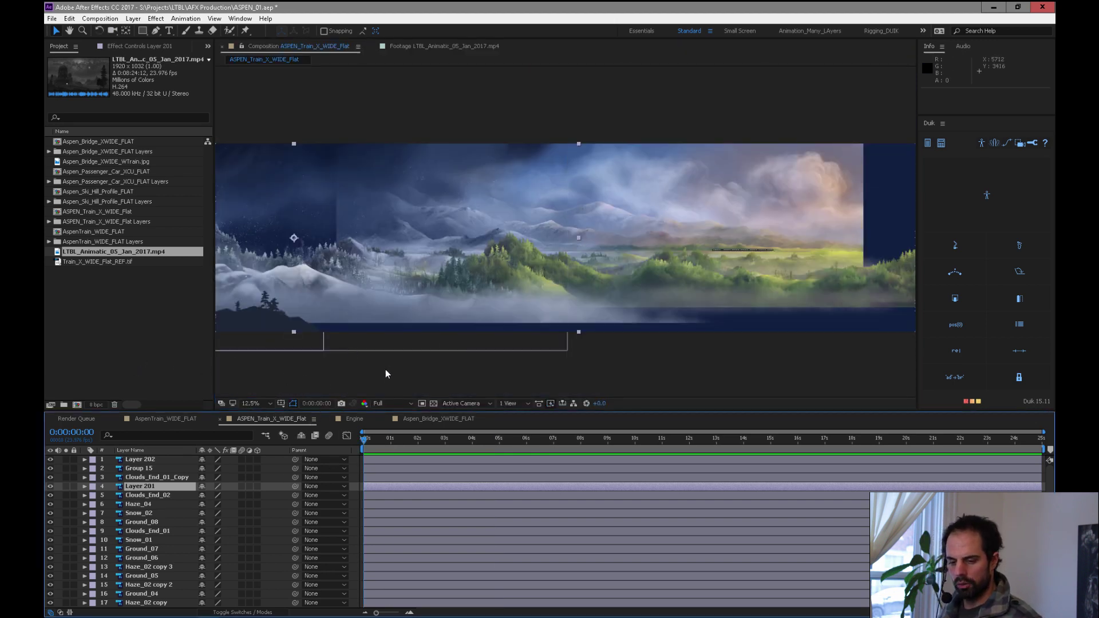
click(99, 312)
click(105, 253)
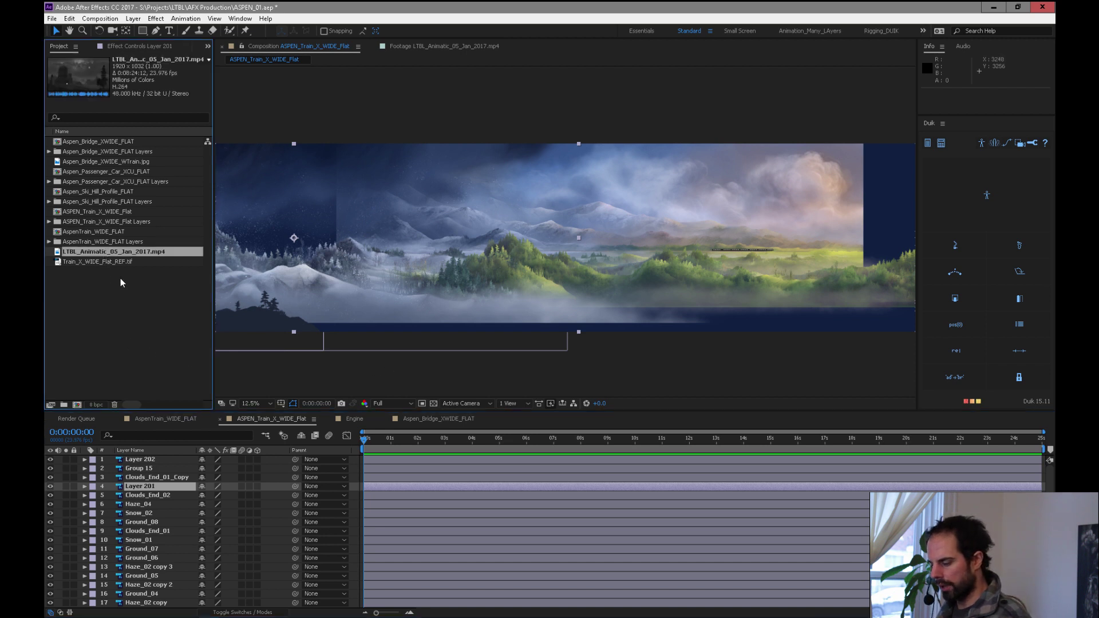
click(274, 419)
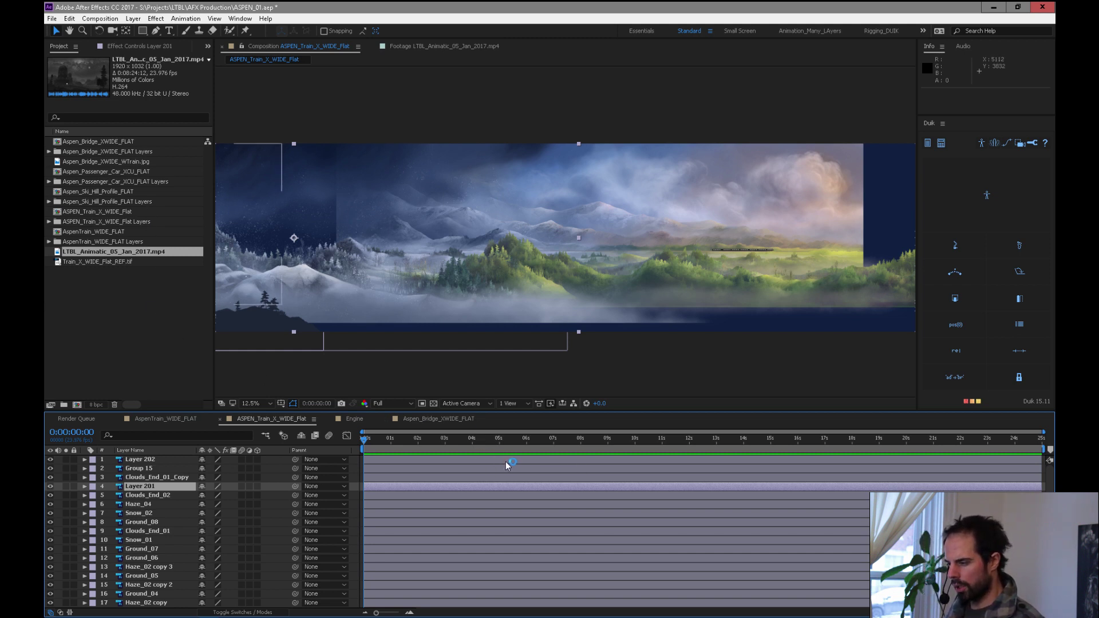
Try a 1920 × 1032 composition size with the aspect ratio locked
key(ctrl+k)
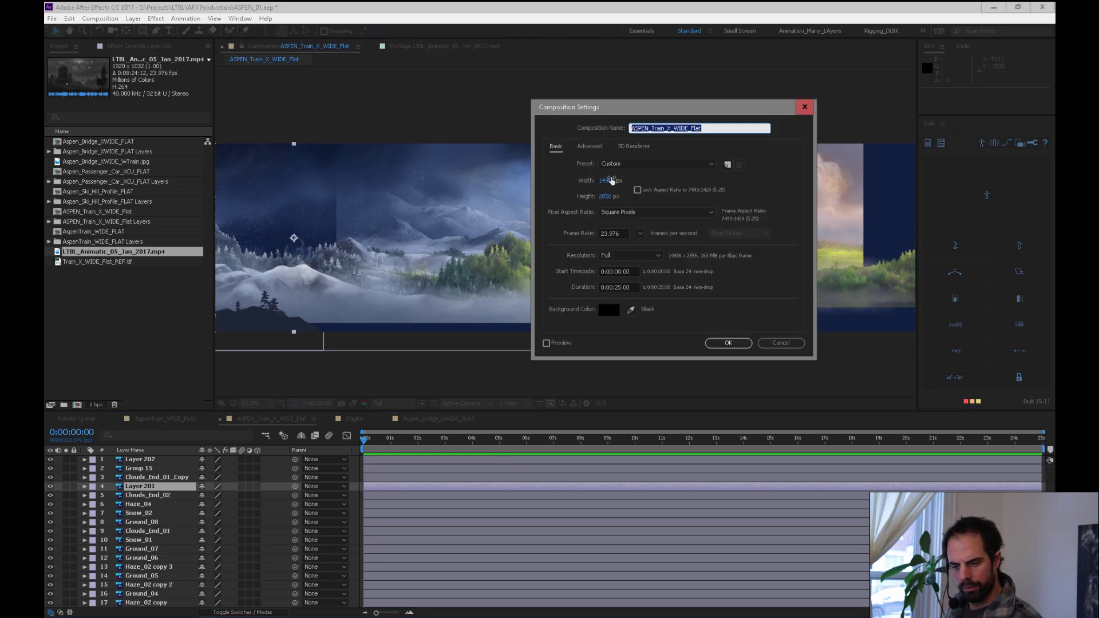
click(612, 180)
text(1920)
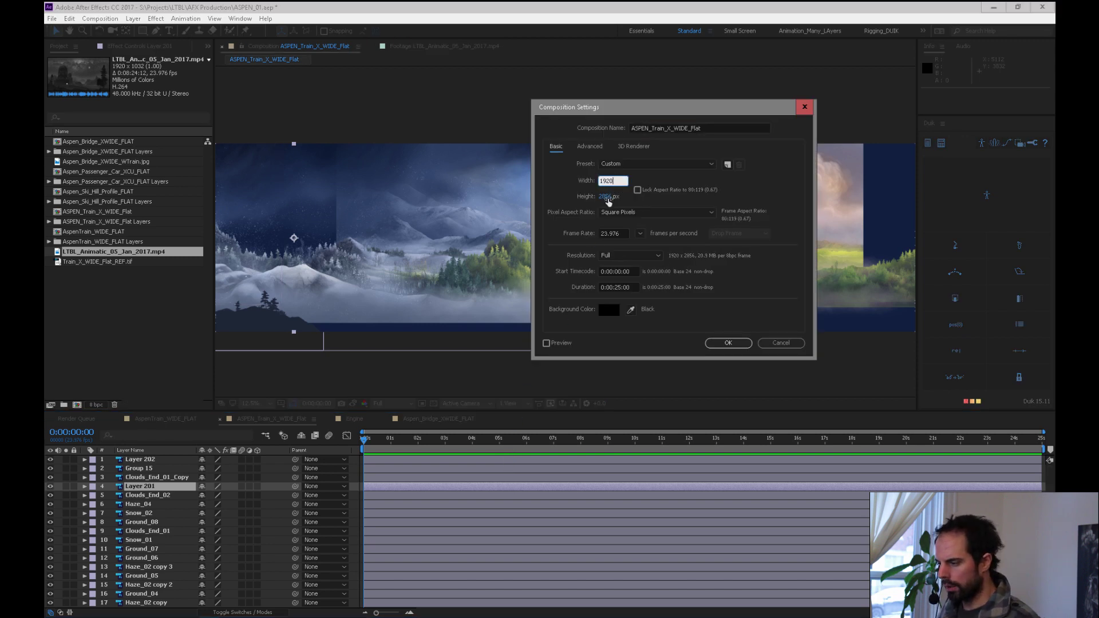
click(606, 195)
text(1032)
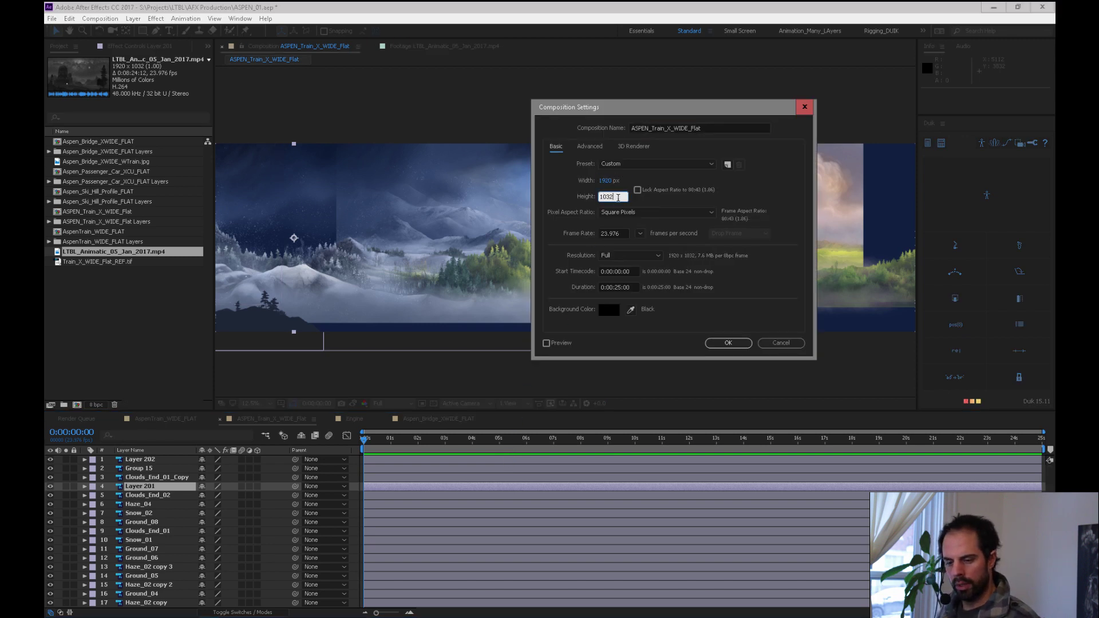
click(637, 190)
drag(610, 197, 608, 200)
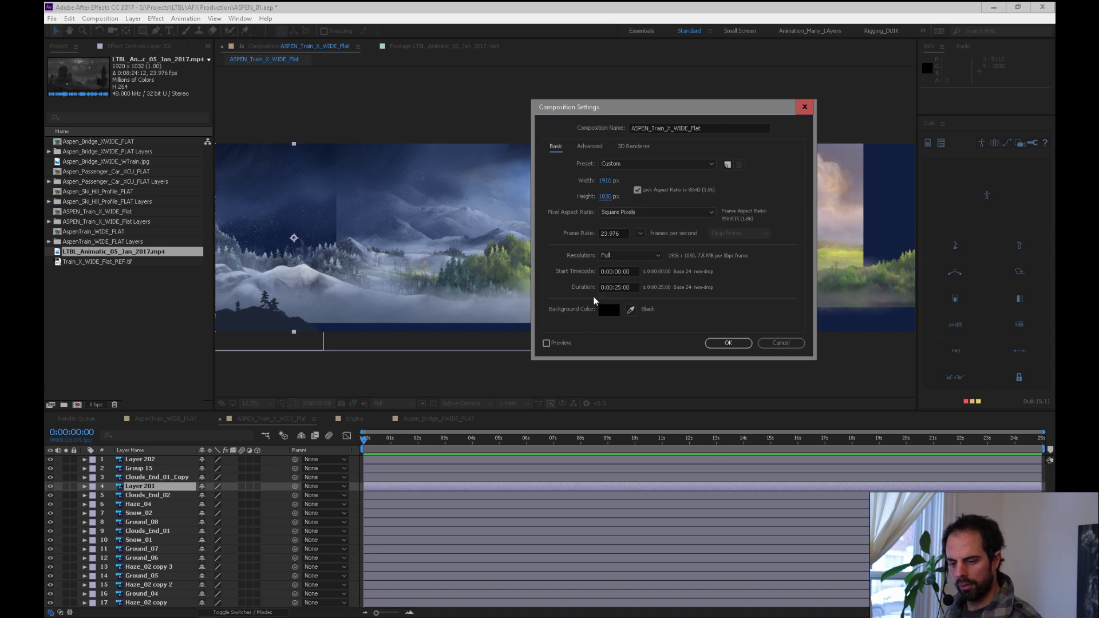
Try other height values, then cancel, keeping the original composition size
click(608, 198)
text(2)
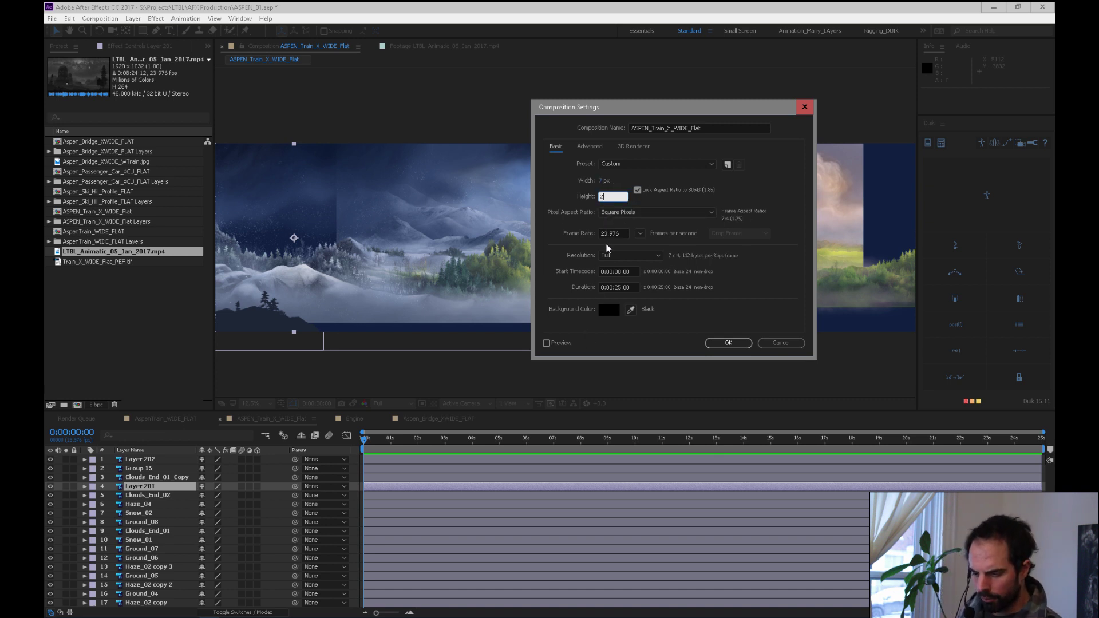
text(064)
key(BackSpace)
key(BackSpace)
key(BackSpace)
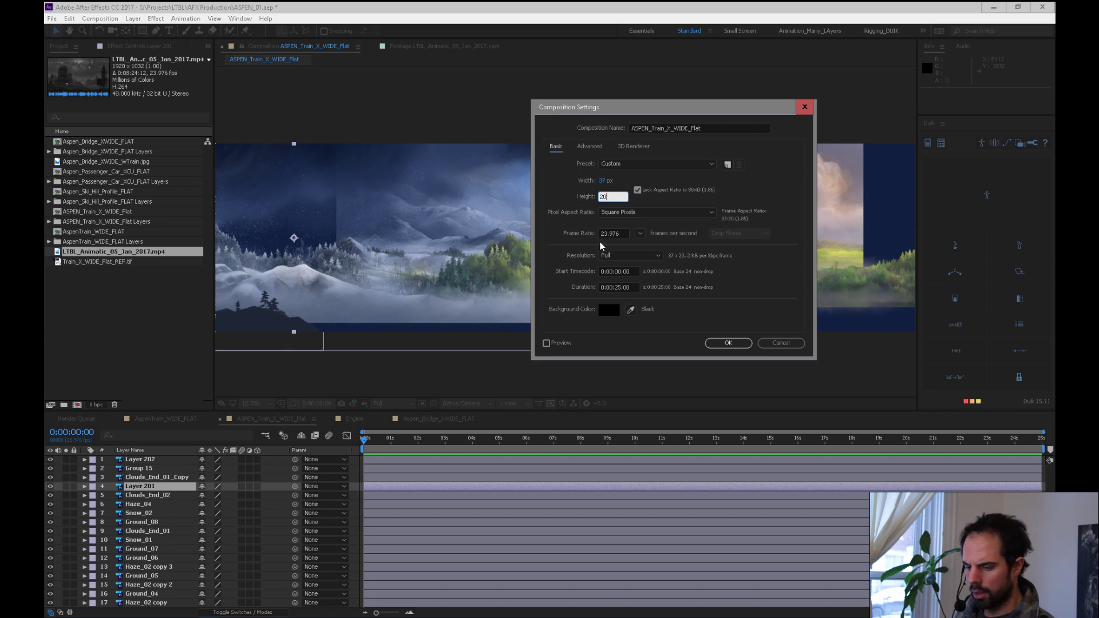
text(160)
key(BackSpace)
key(BackSpace)
key(BackSpace)
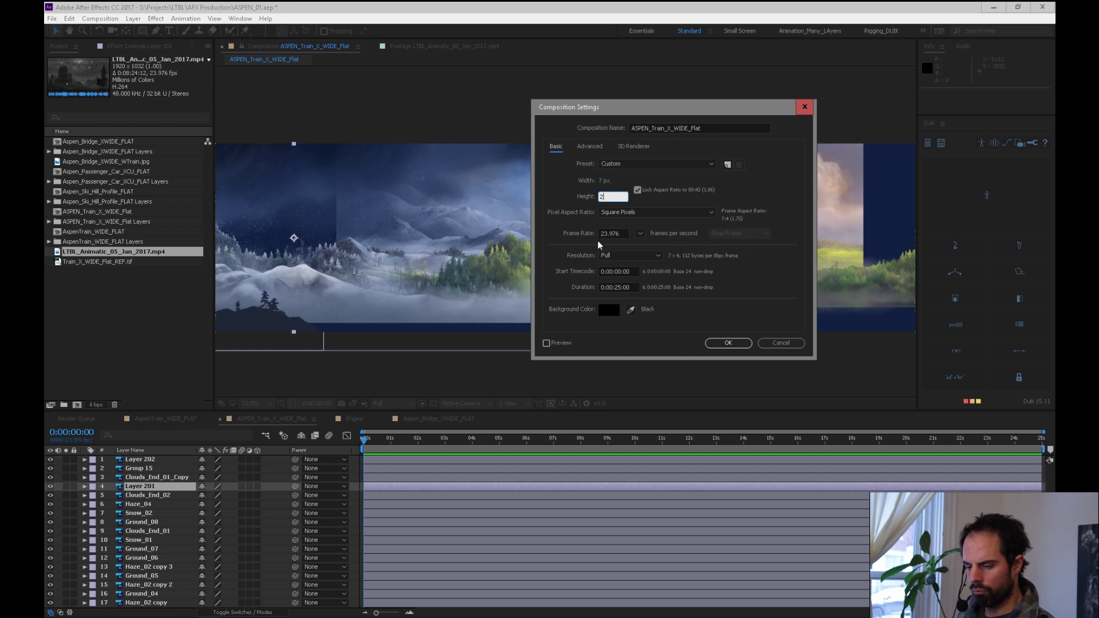
click(775, 346)
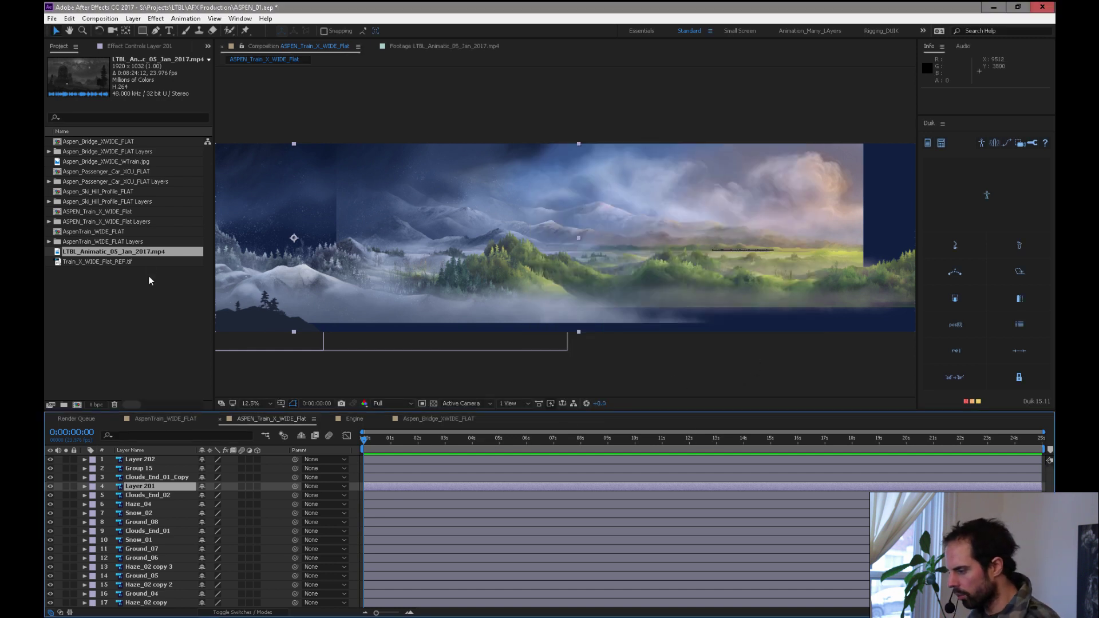
Start an import and browse to the LTBL folder on the WIP_A_2017 drive
click(144, 290)
double_click(153, 295)
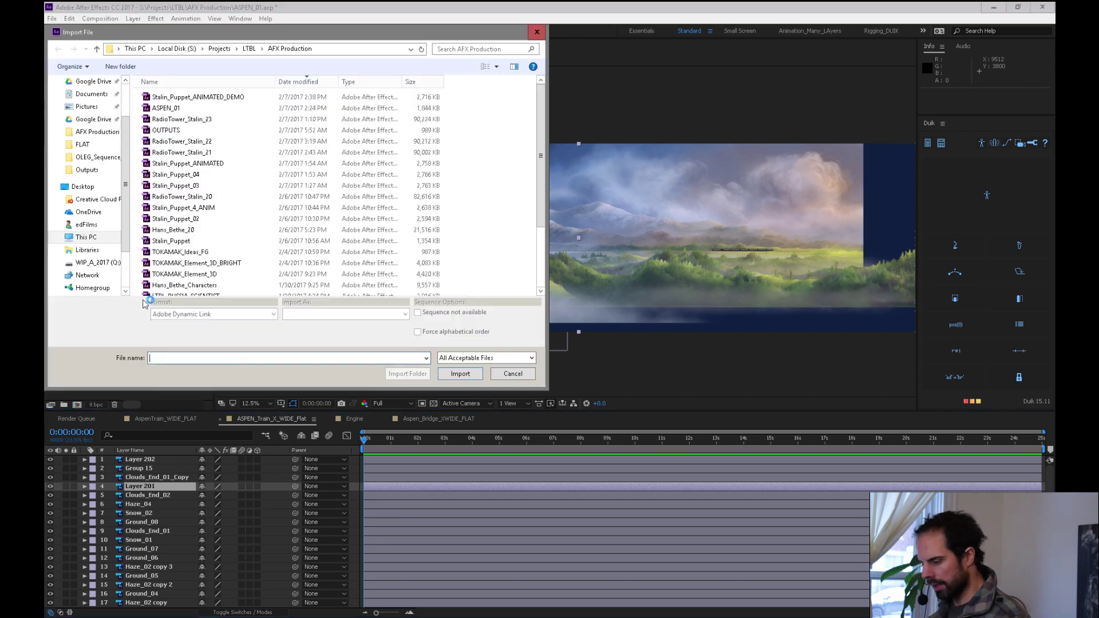
click(219, 49)
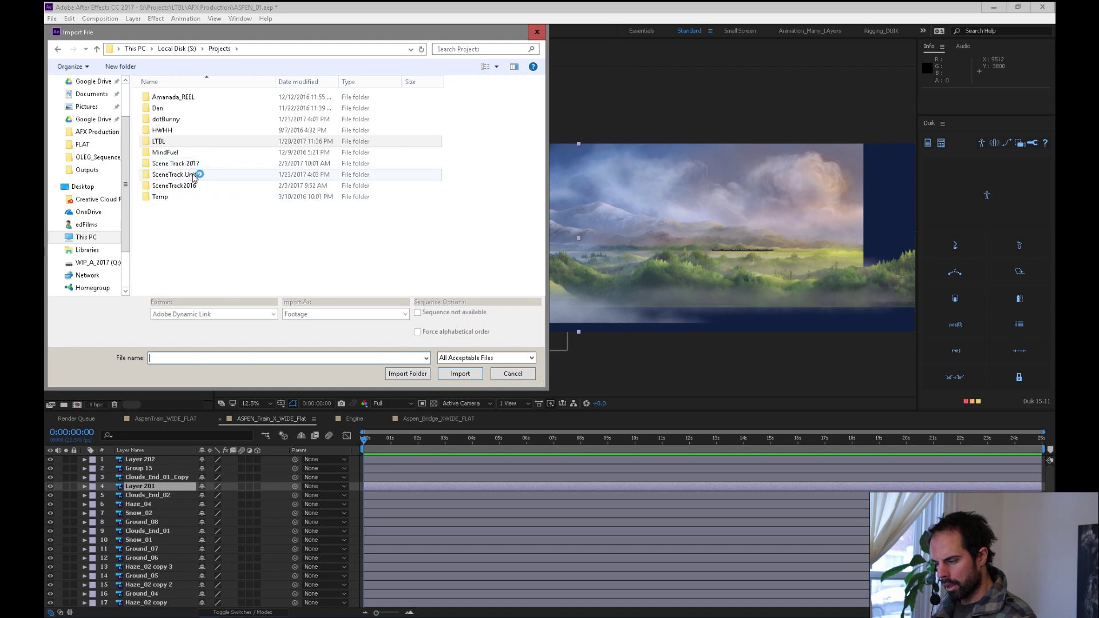
click(184, 143)
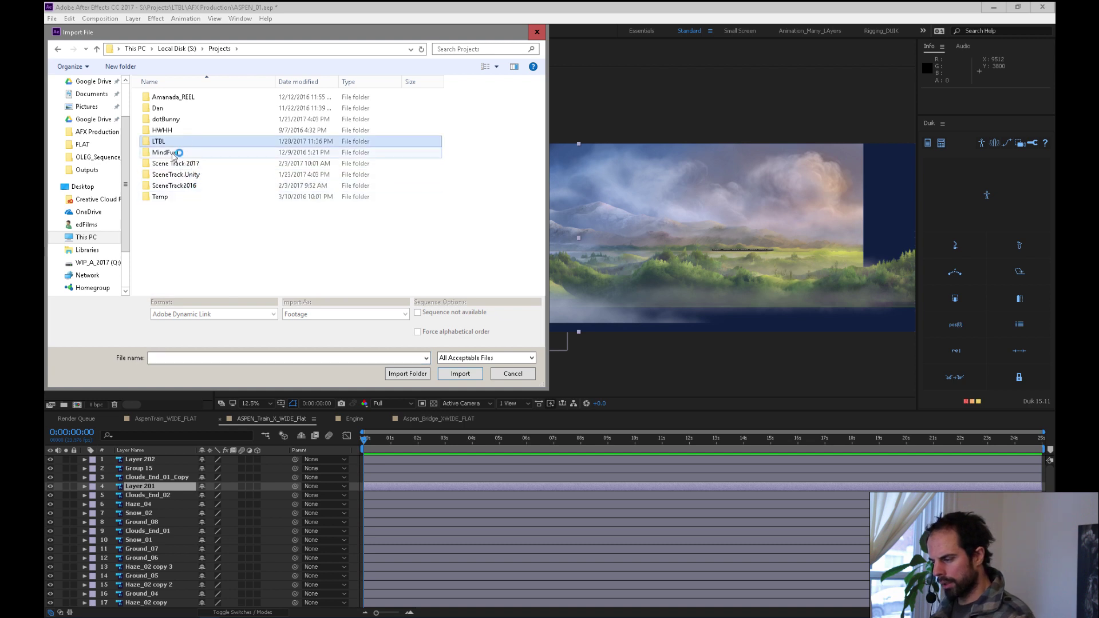
double_click(181, 142)
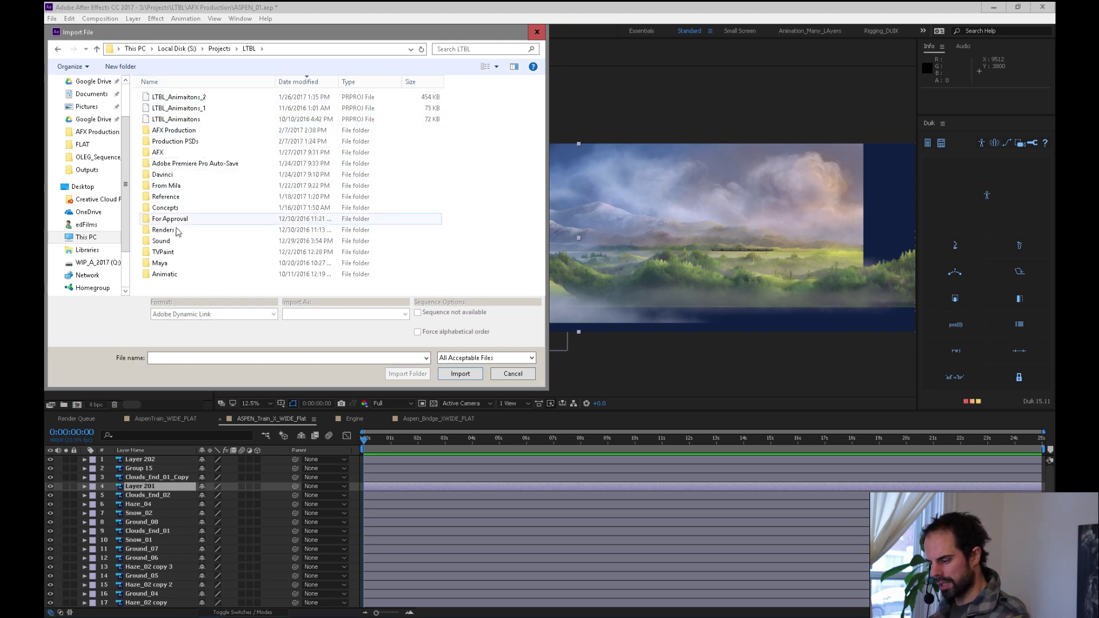
click(91, 262)
click(160, 98)
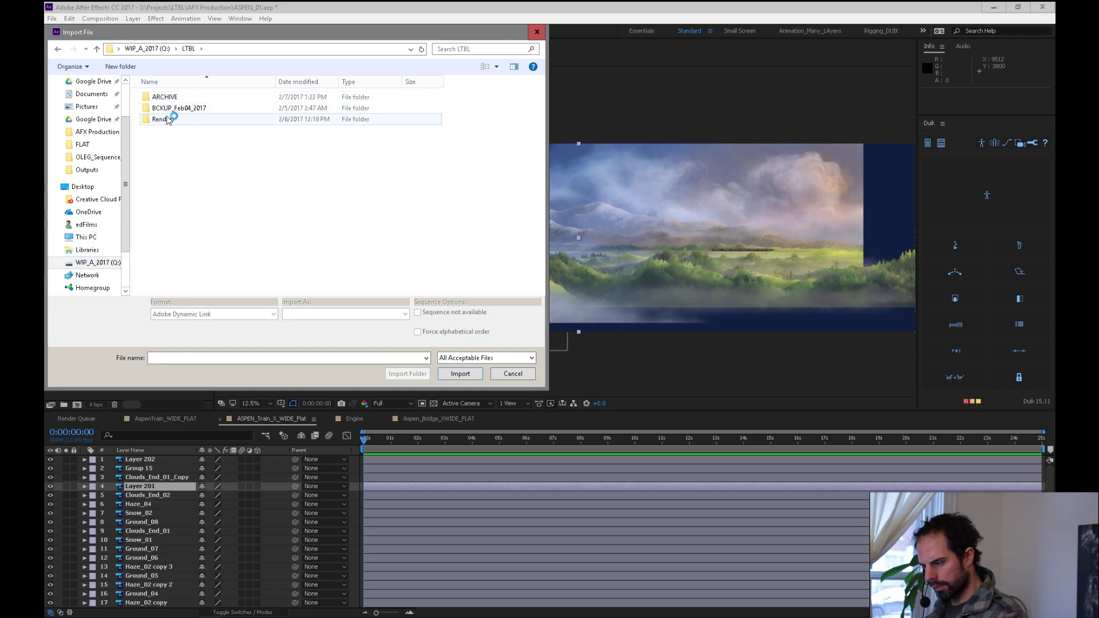
Import the Hans_Bethe_CU_COMP_CC TIF sequence from Renders\Production_CC as footage
double_click(174, 124)
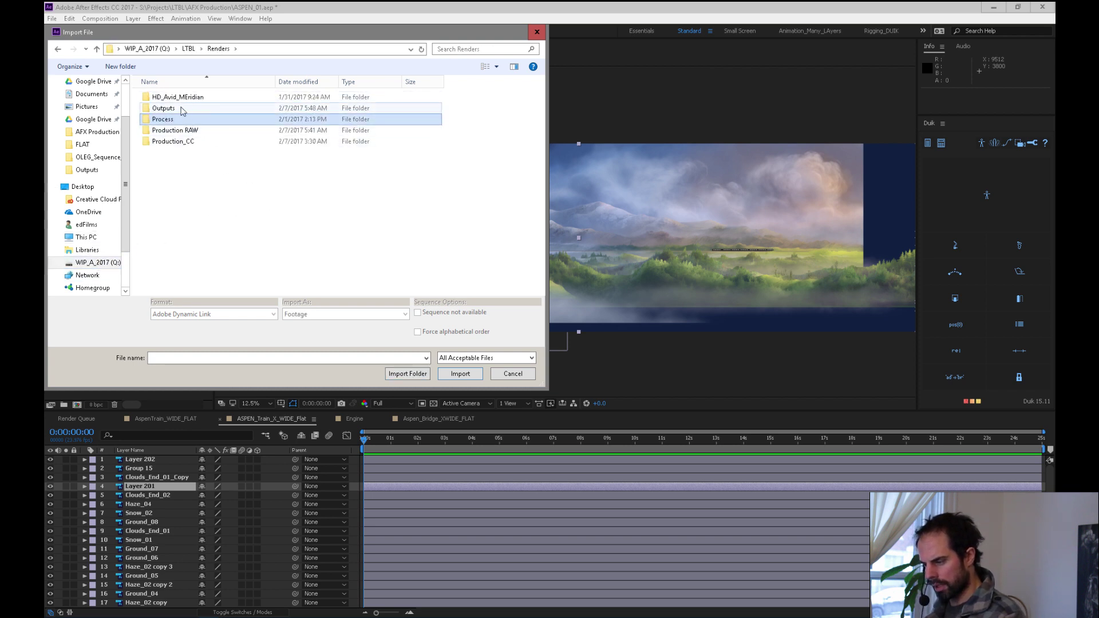
double_click(190, 141)
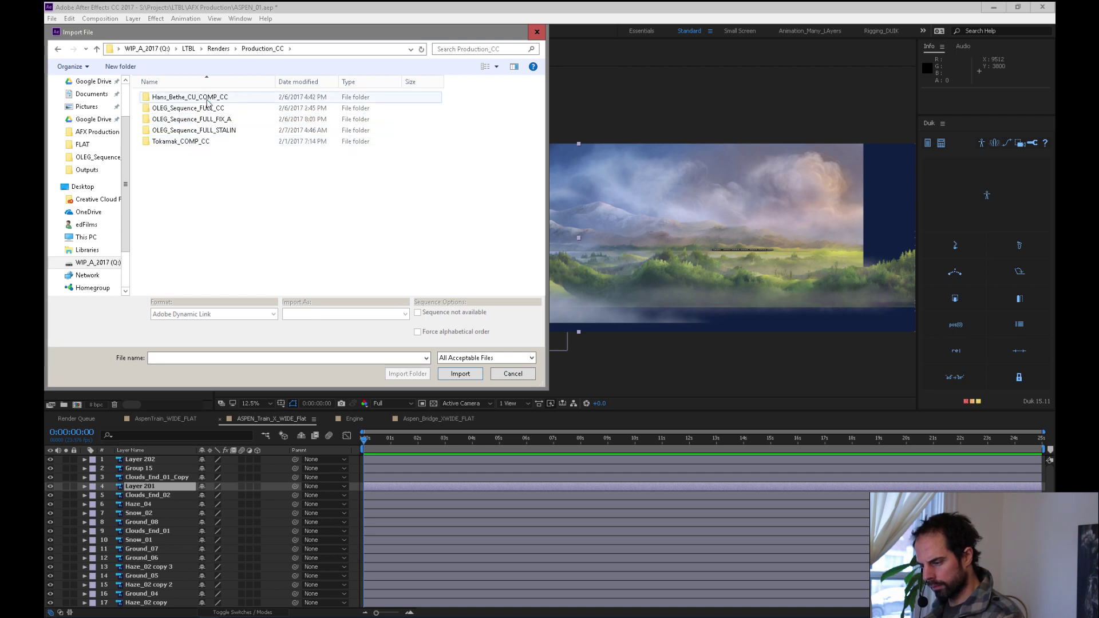
double_click(208, 102)
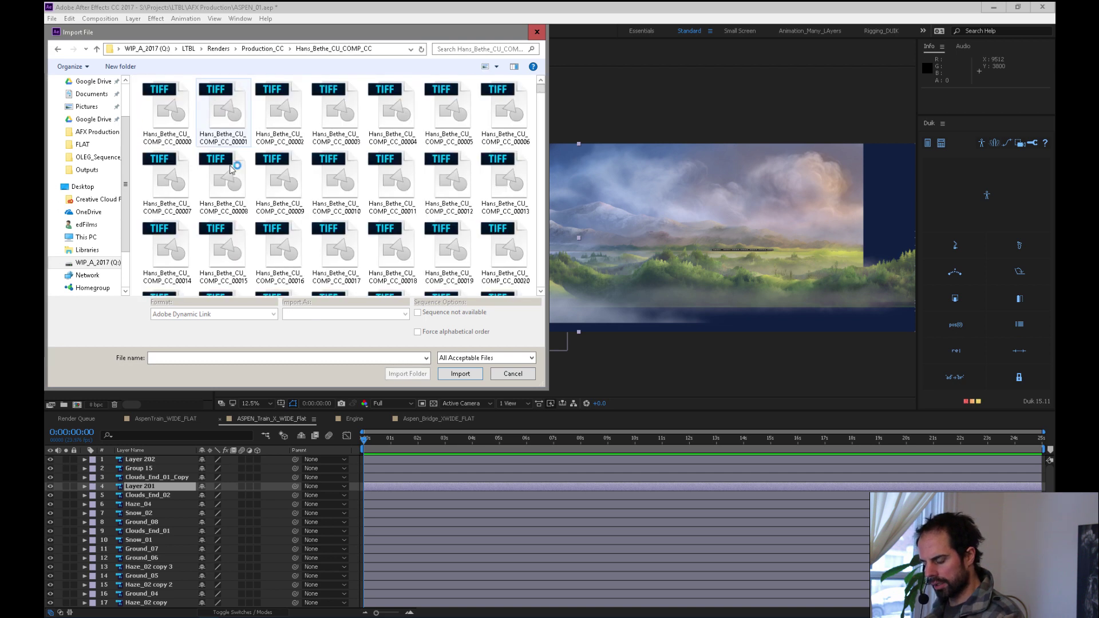
double_click(176, 115)
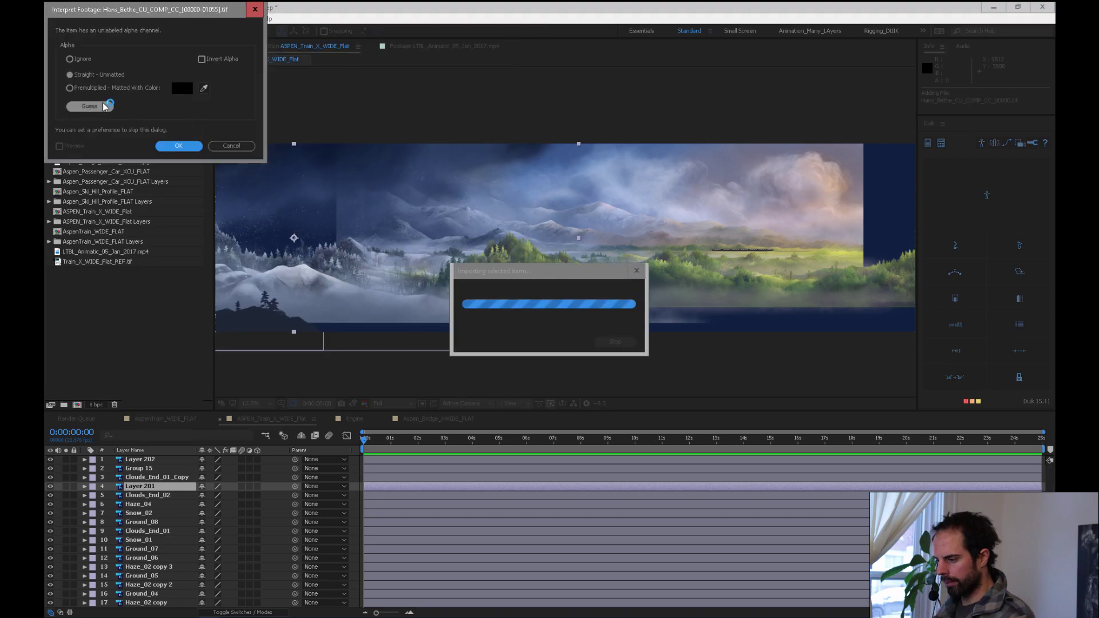
key(Return)
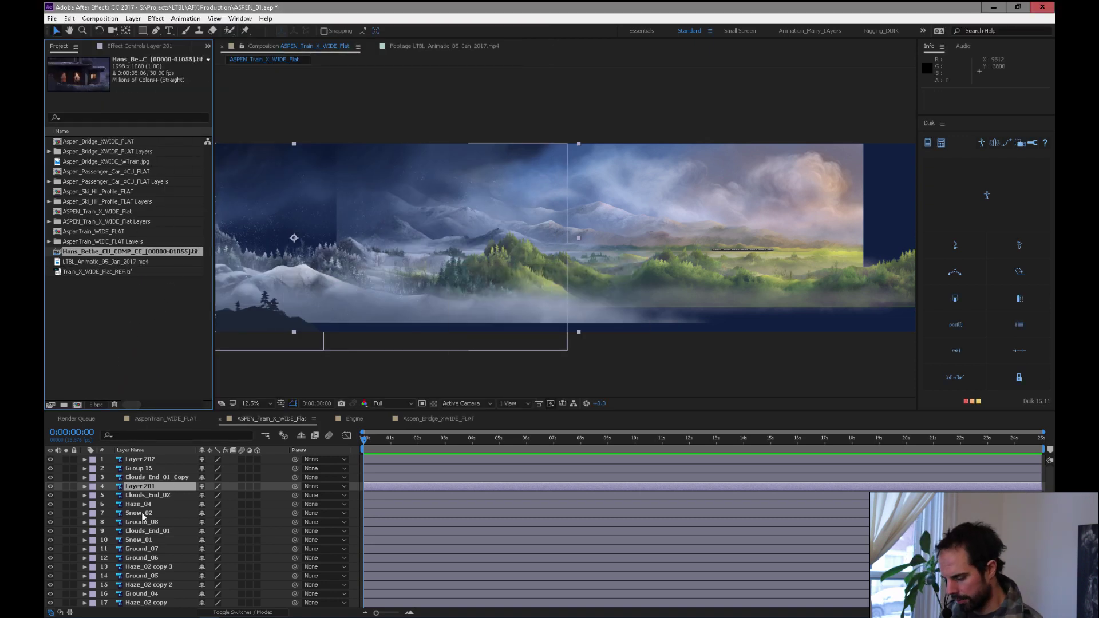
Resize the ASPEN_Train_X_WIDE_Flat composition to 3996 × 2160 px with Lock Aspect Ratio on
click(169, 487)
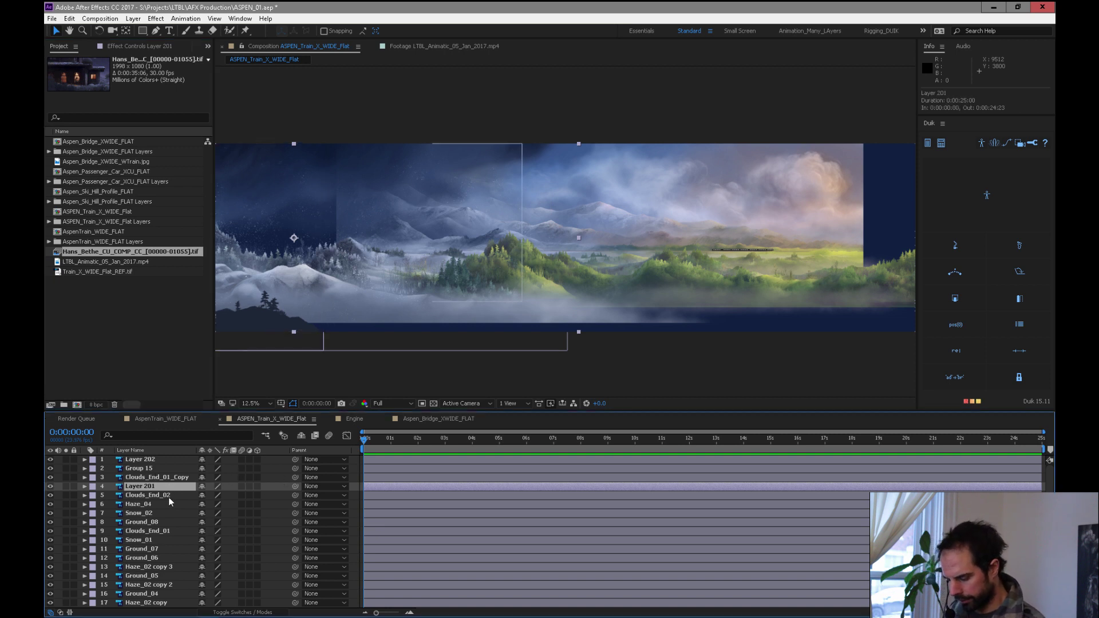
key(ctrl+k)
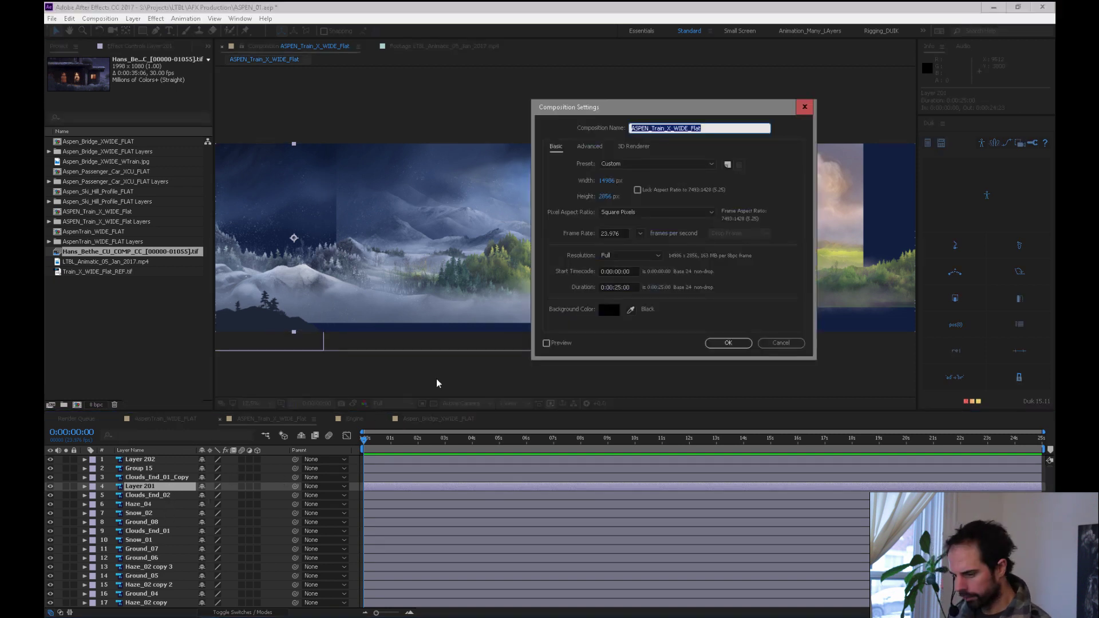
click(608, 181)
text(1998)
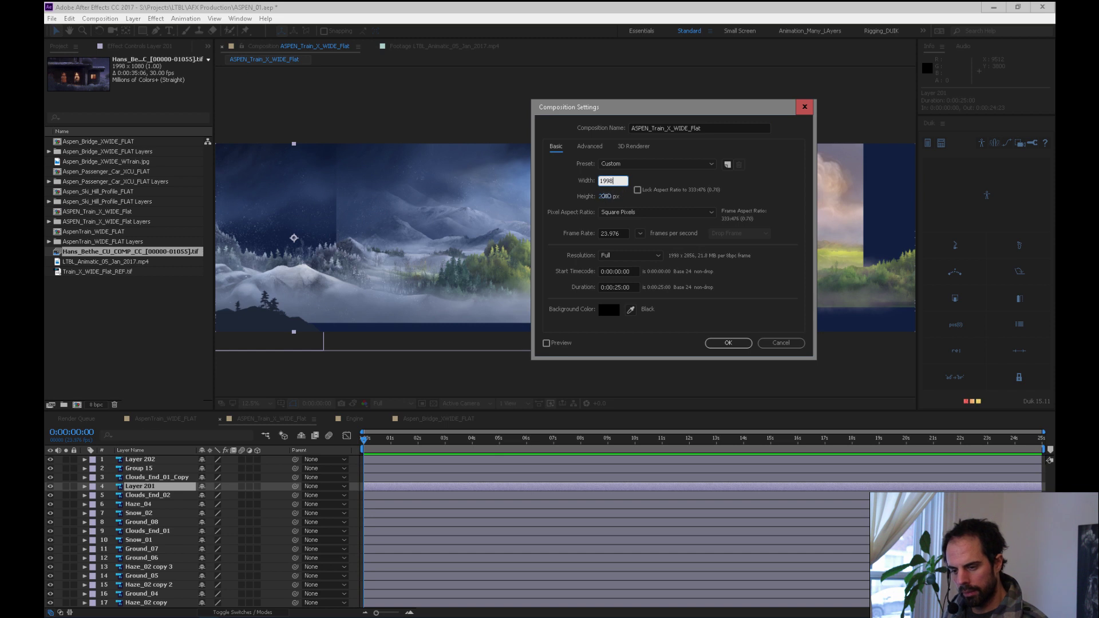
key(Tab)
text(10)
click(637, 190)
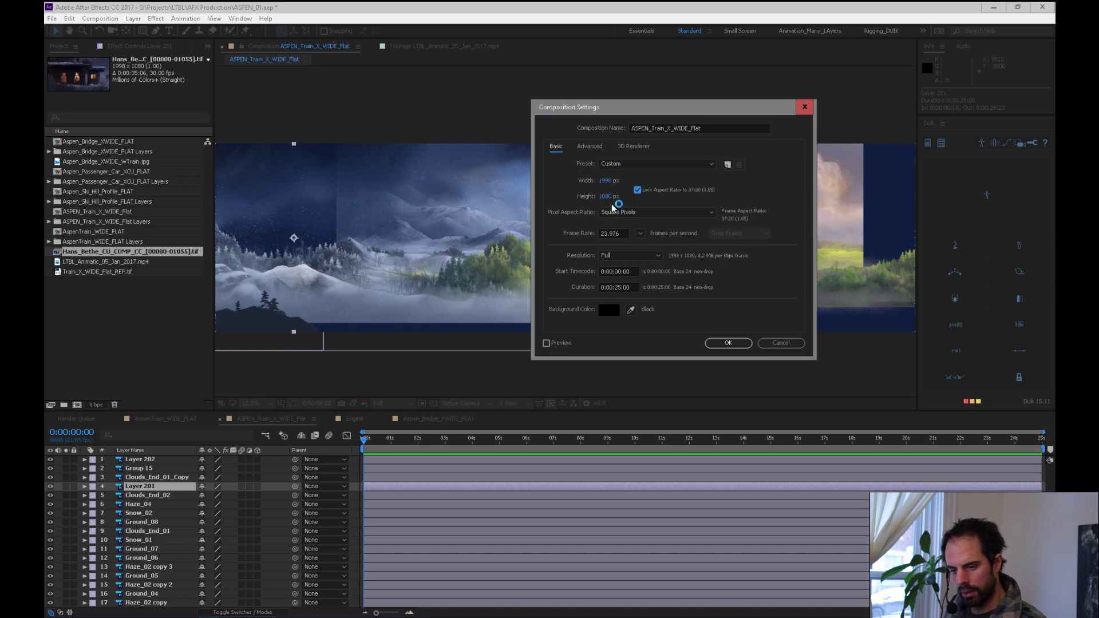
double_click(611, 197)
text(2160)
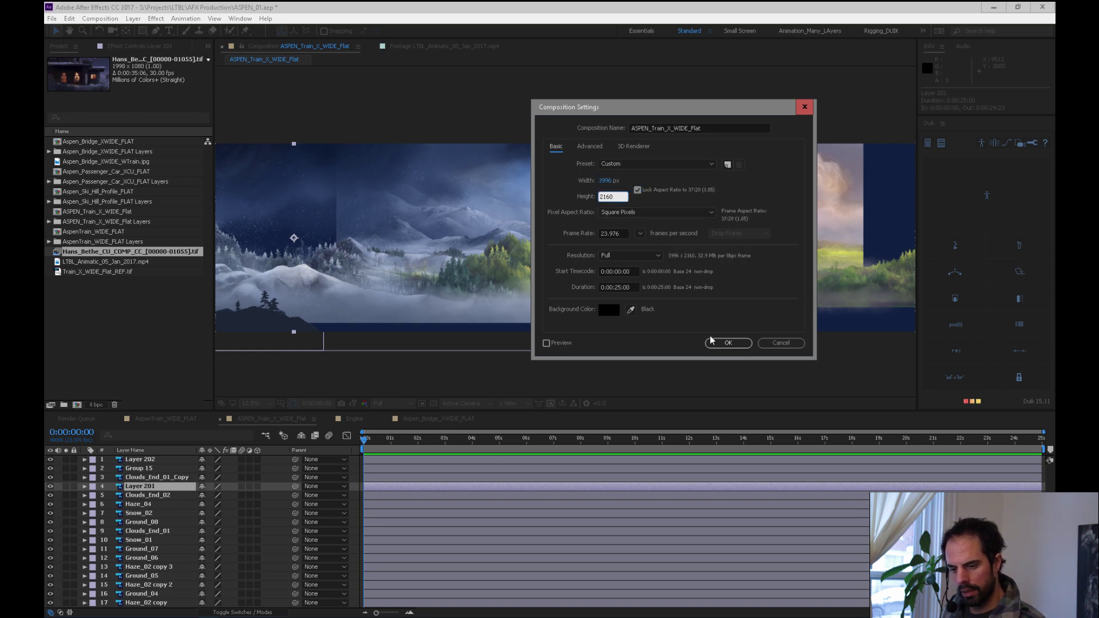
click(728, 342)
mouse_move(130, 617)
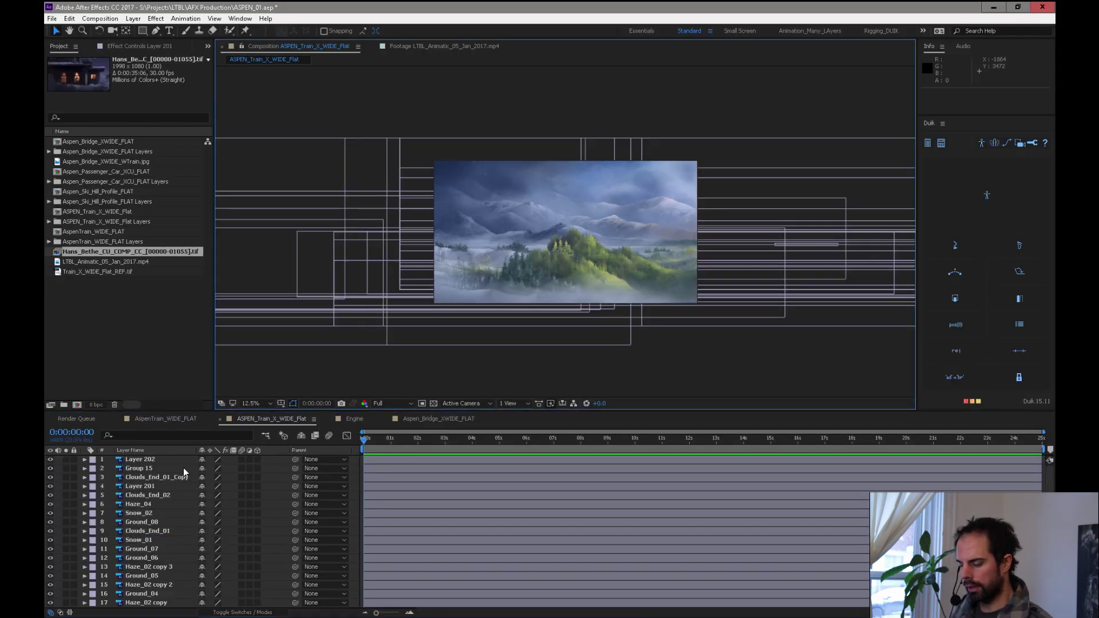
Solo Layer 202 and Group 15, test-move them into the frame, and undo the Group 15 move
click(147, 462)
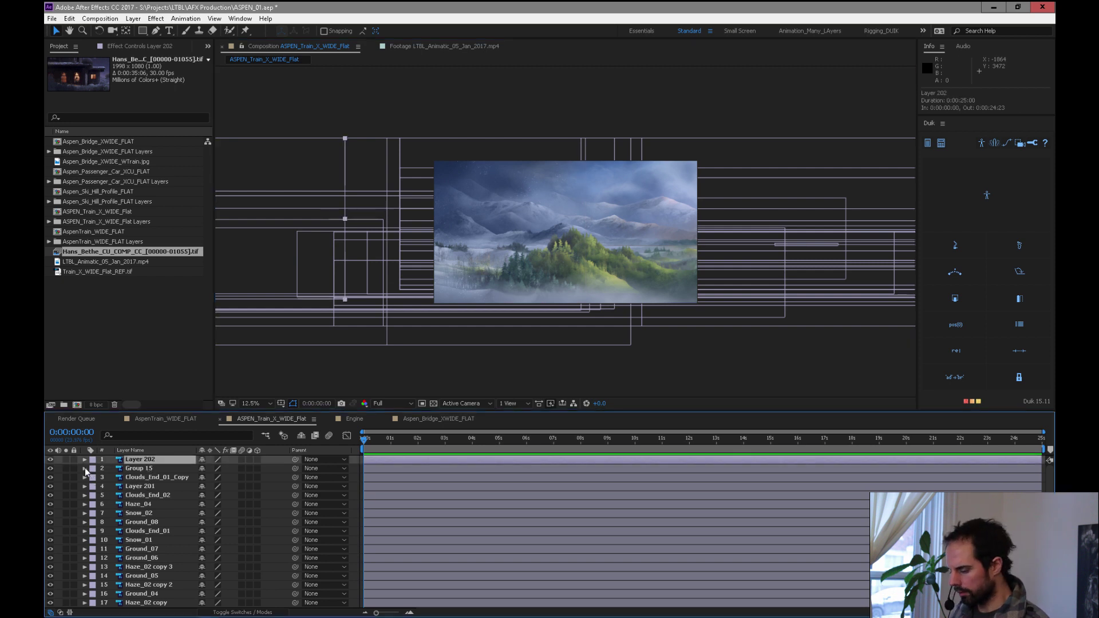
click(66, 461)
drag(278, 279, 630, 281)
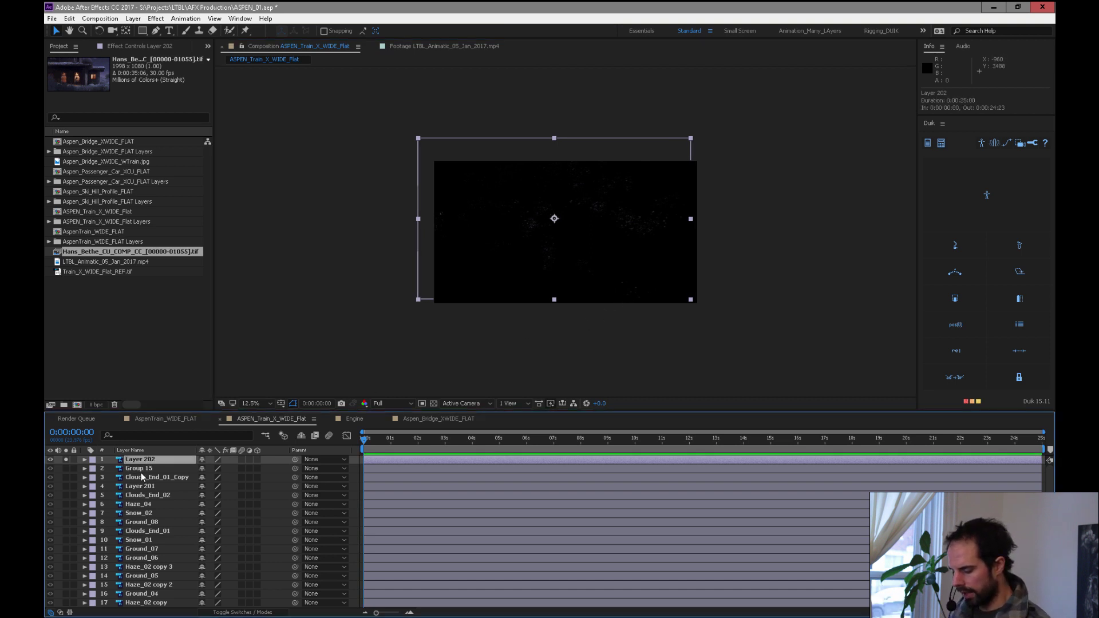
click(98, 470)
alt+click(67, 469)
drag(296, 319, 720, 270)
key(ctrl+z)
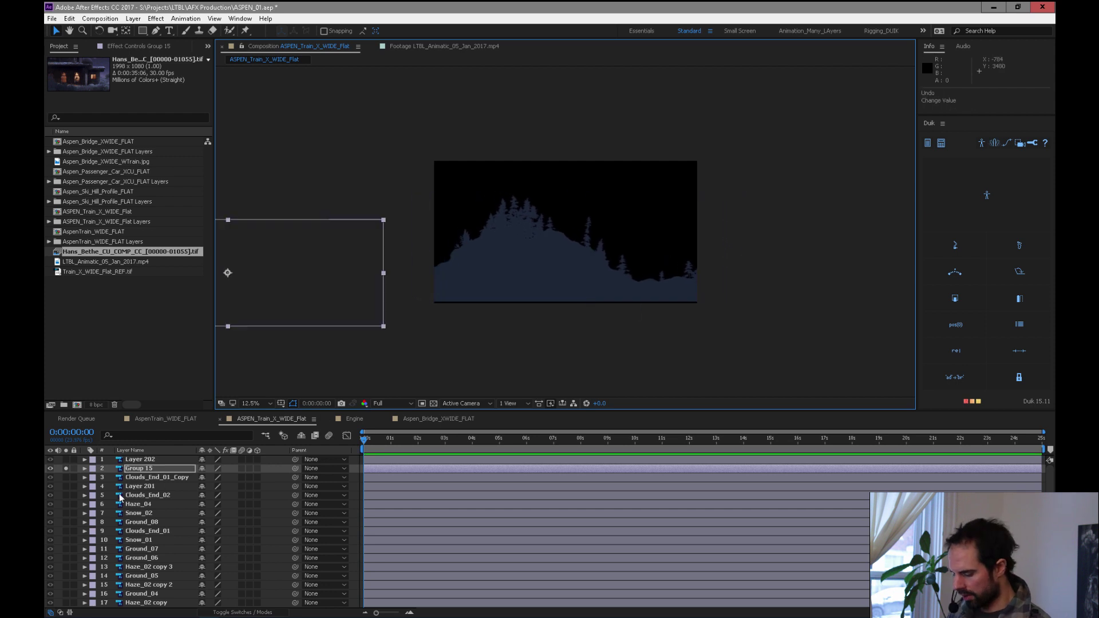
Solo Layer 201, test-move and undo it, then unsolo Layer 201 and Group 15
click(131, 488)
click(66, 486)
drag(454, 293, 709, 307)
key(ctrl+z)
click(67, 487)
click(66, 468)
Hide the top four layers and turn on the 3D Layer switch for layers 16–32
drag(51, 459, 50, 488)
click(160, 478)
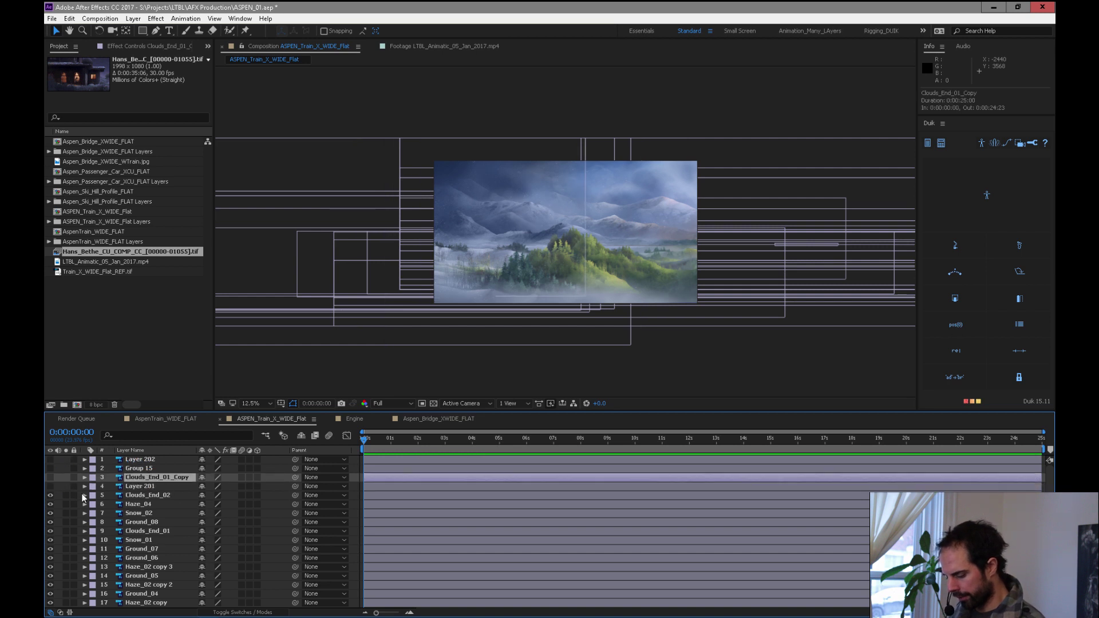
click(159, 495)
key(comma)
key(period)
key(period)
key(comma)
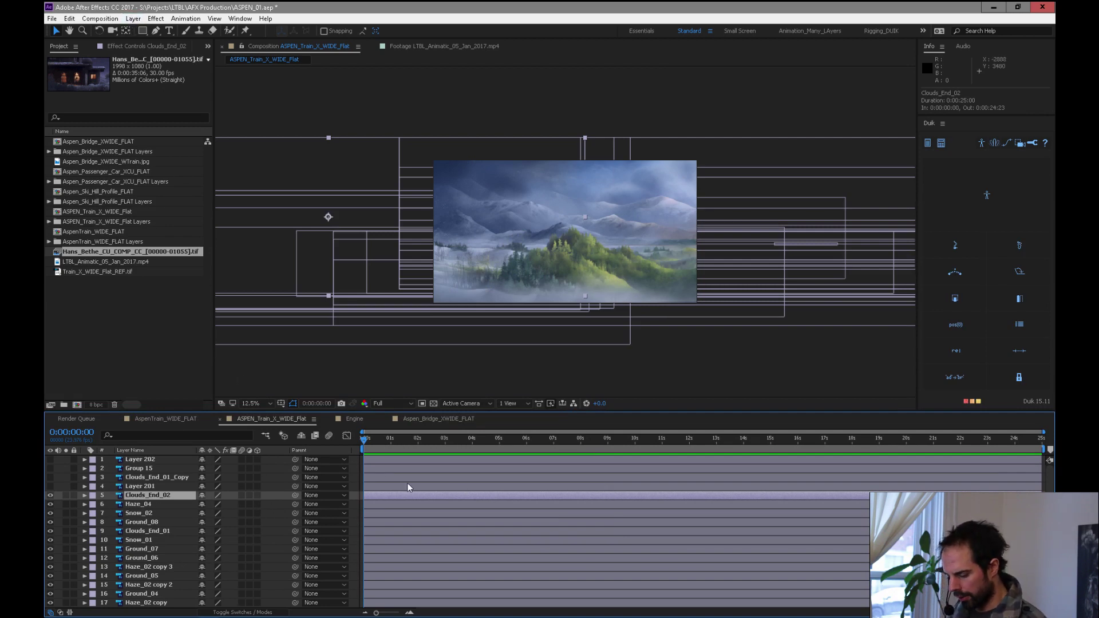
scroll(312, 492, down, 5)
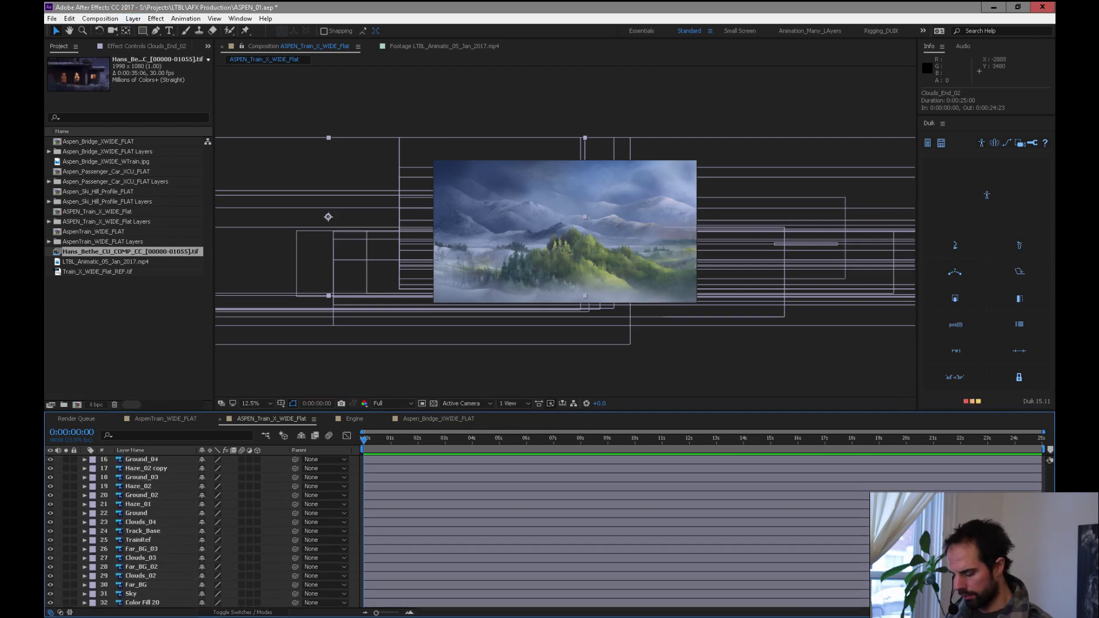
click(257, 602)
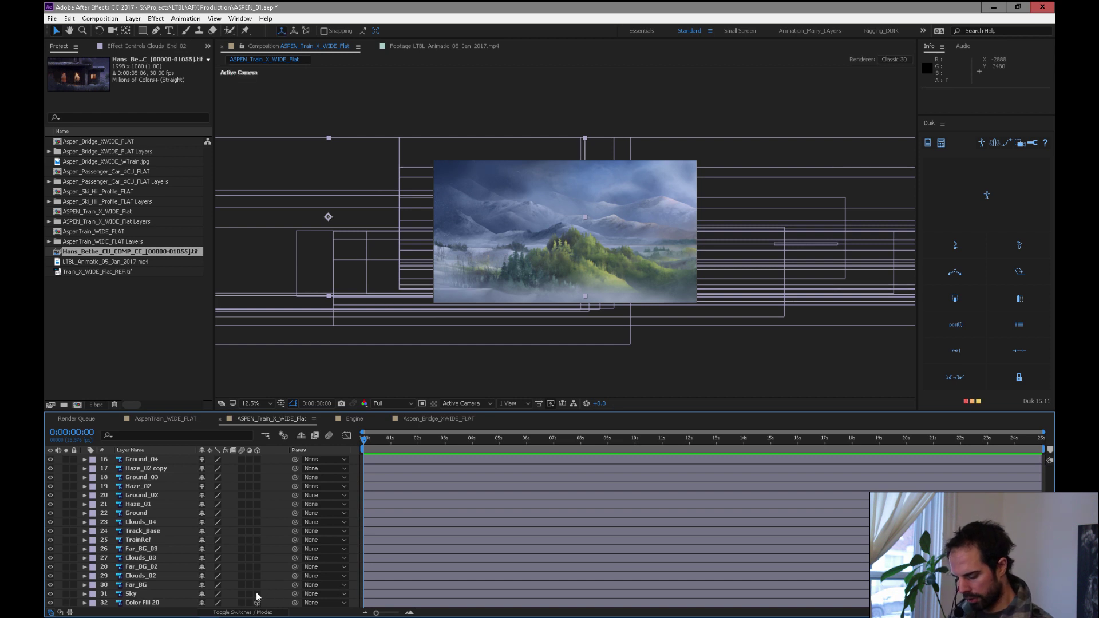
Select all layers, enable their 3D Layer switch, then select only Clouds_End_01_Copy
key(ctrl+a)
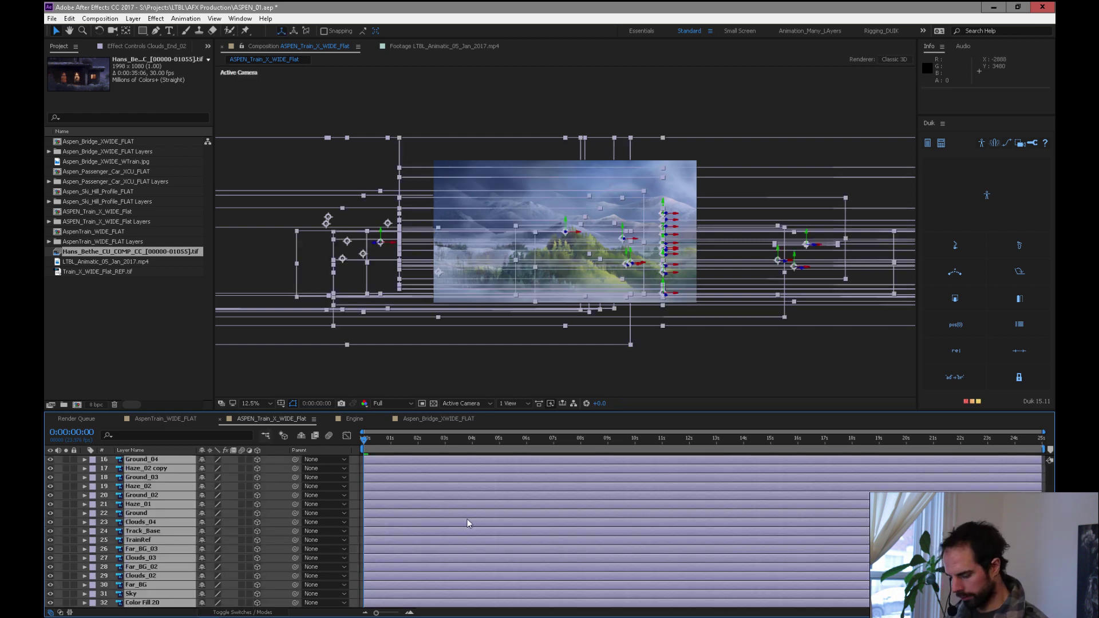
click(257, 483)
click(257, 482)
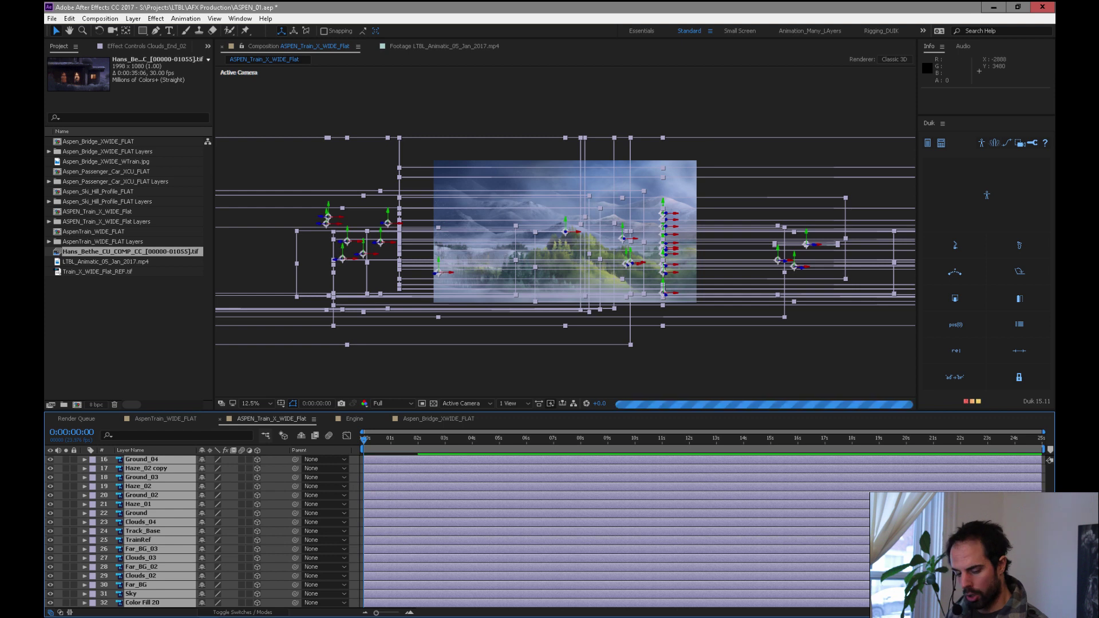
scroll(1049, 484, up, 5)
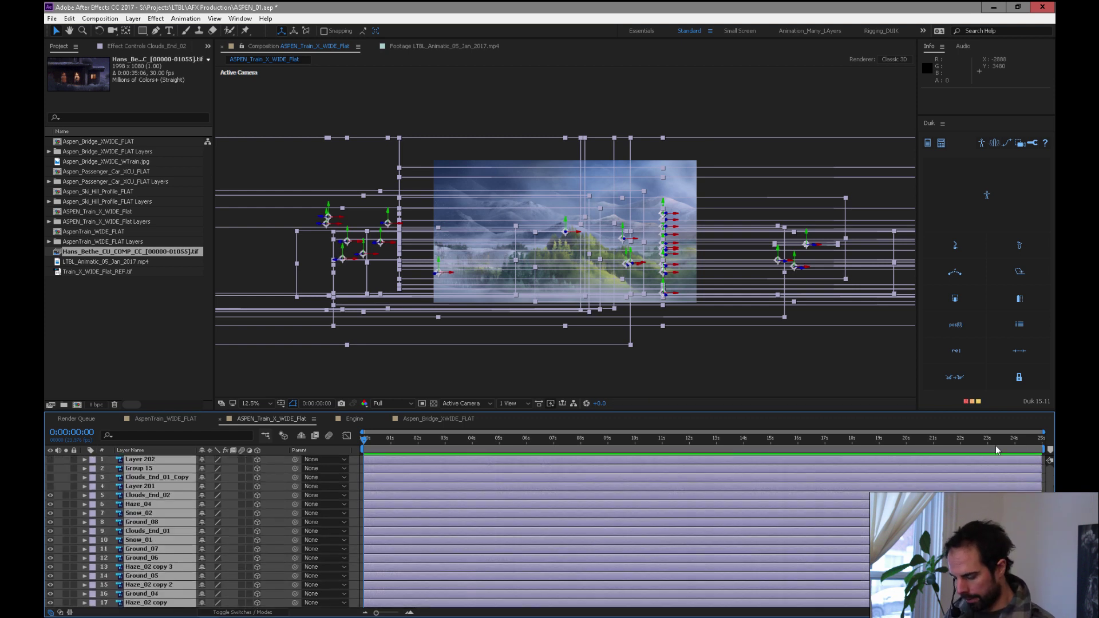
ctrl+click(145, 480)
click(148, 480)
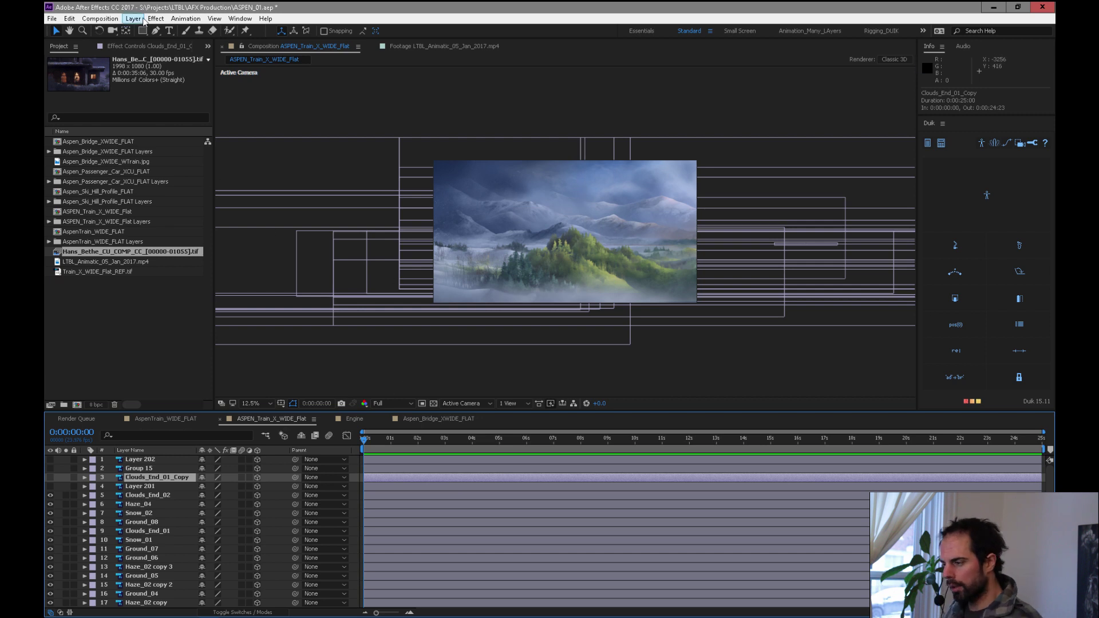
Create a new Camera 1 with the 28mm lens preset and move it down the stack
click(133, 18)
mouse_move(137, 32)
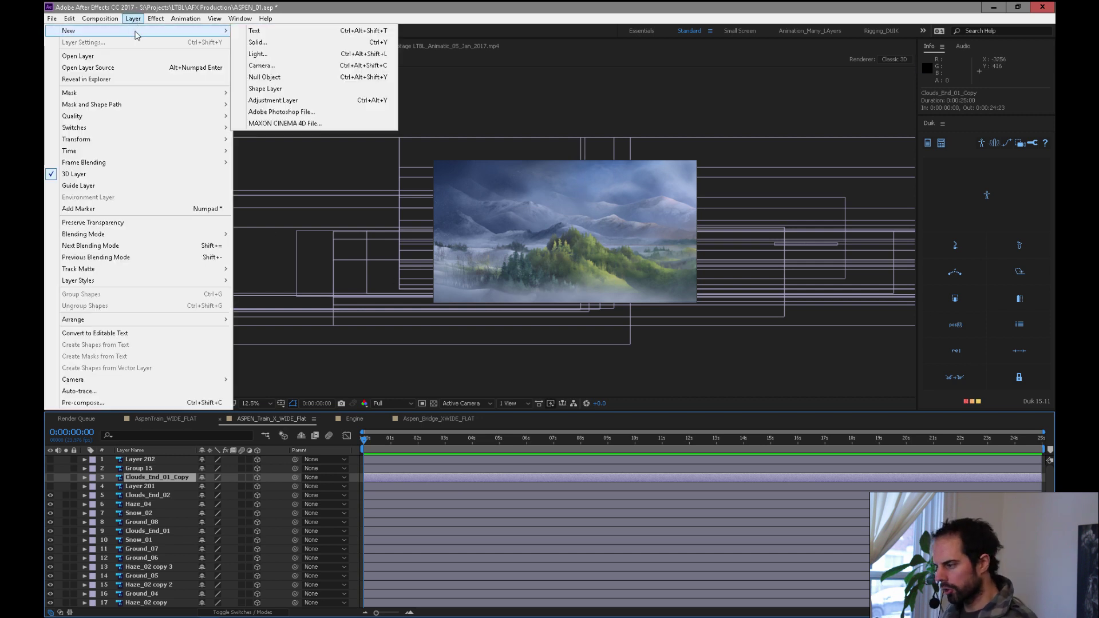
click(309, 69)
click(312, 61)
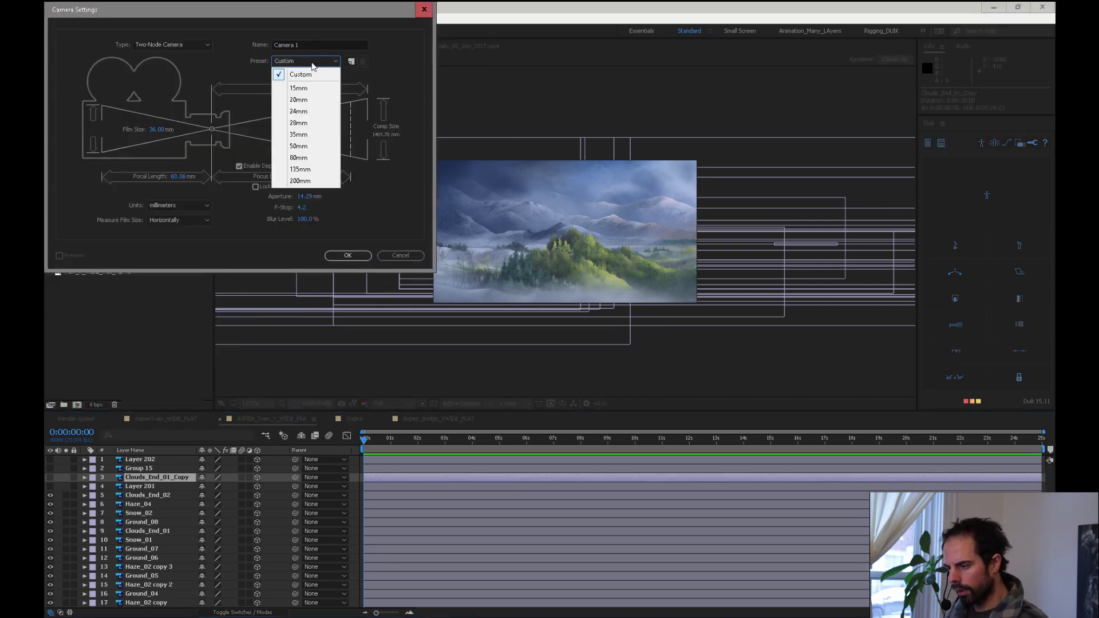
click(321, 125)
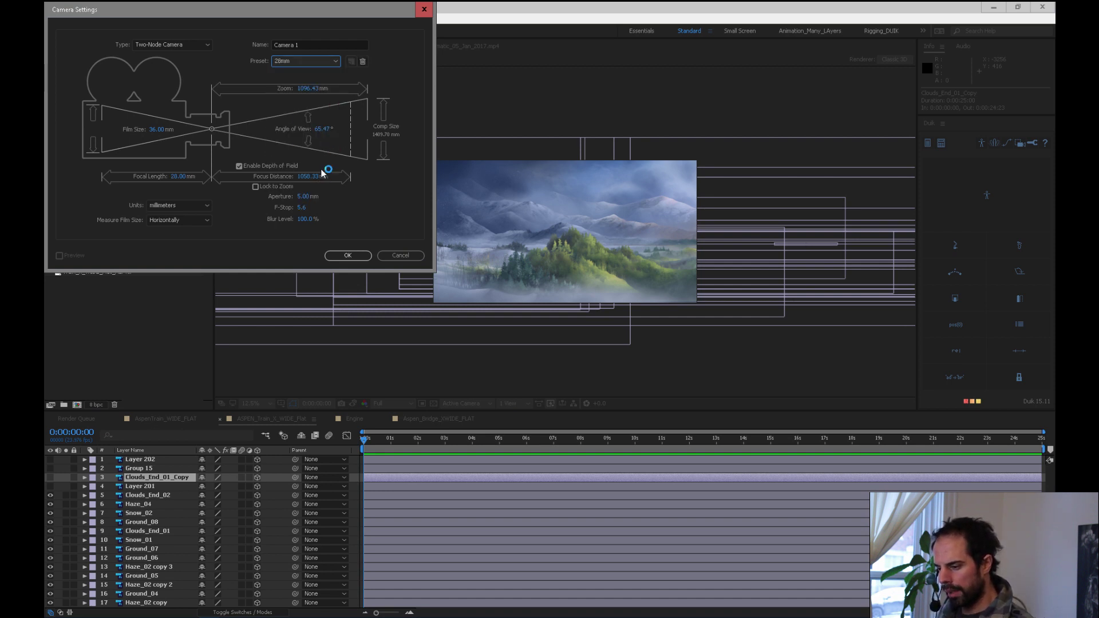
click(347, 256)
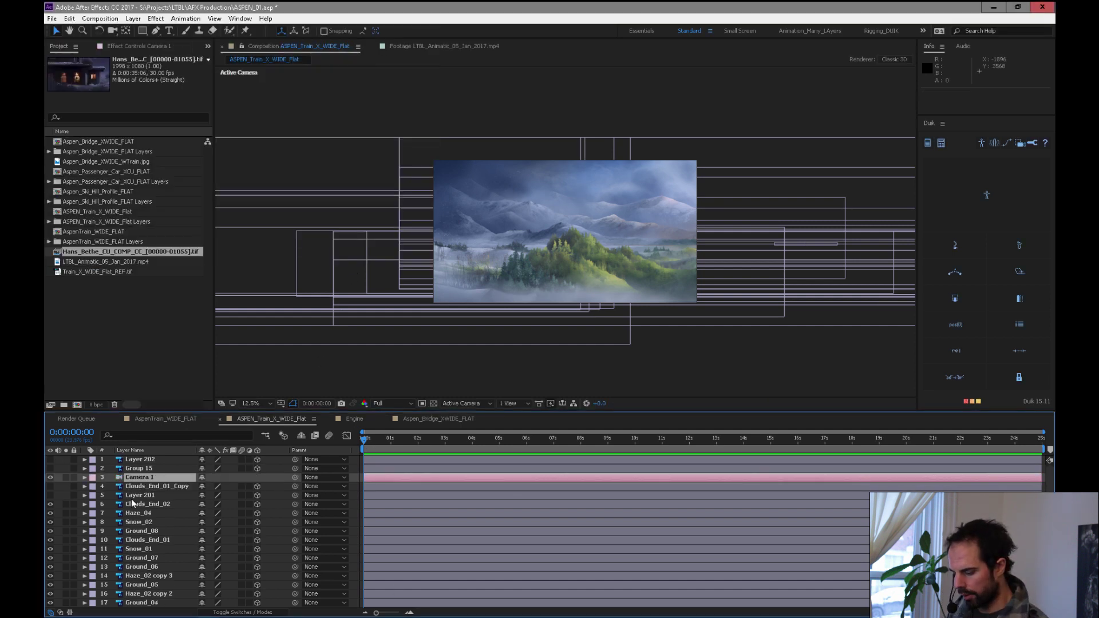
key(ctrl+bracketleft)
key(ctrl+bracketleft)
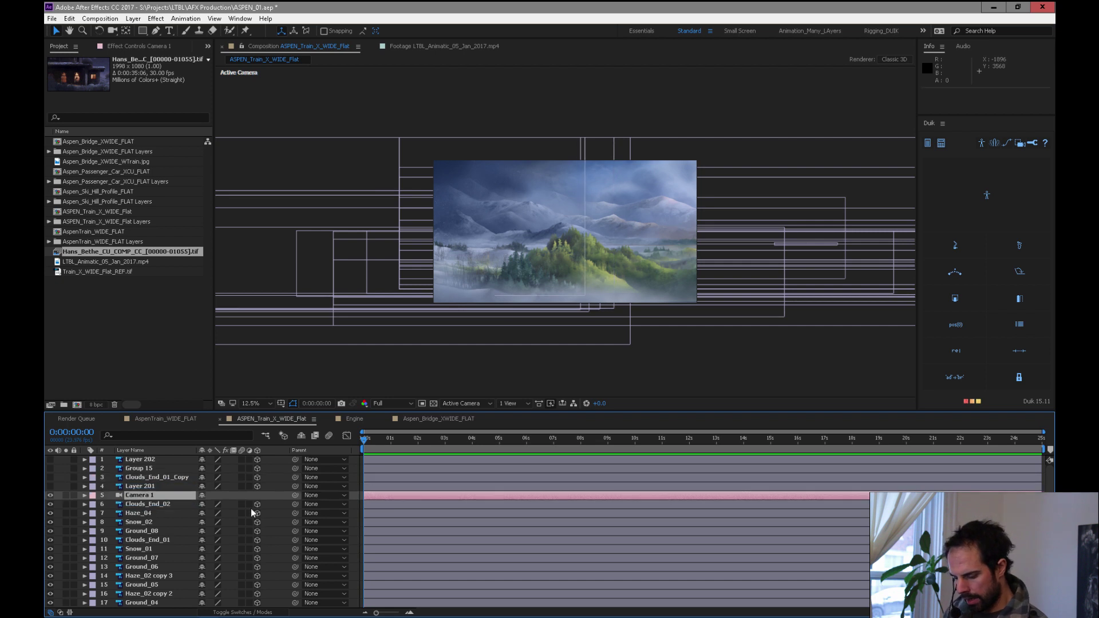
Switch the Duik panel to its camera tools and scrub forward through the animation
click(995, 143)
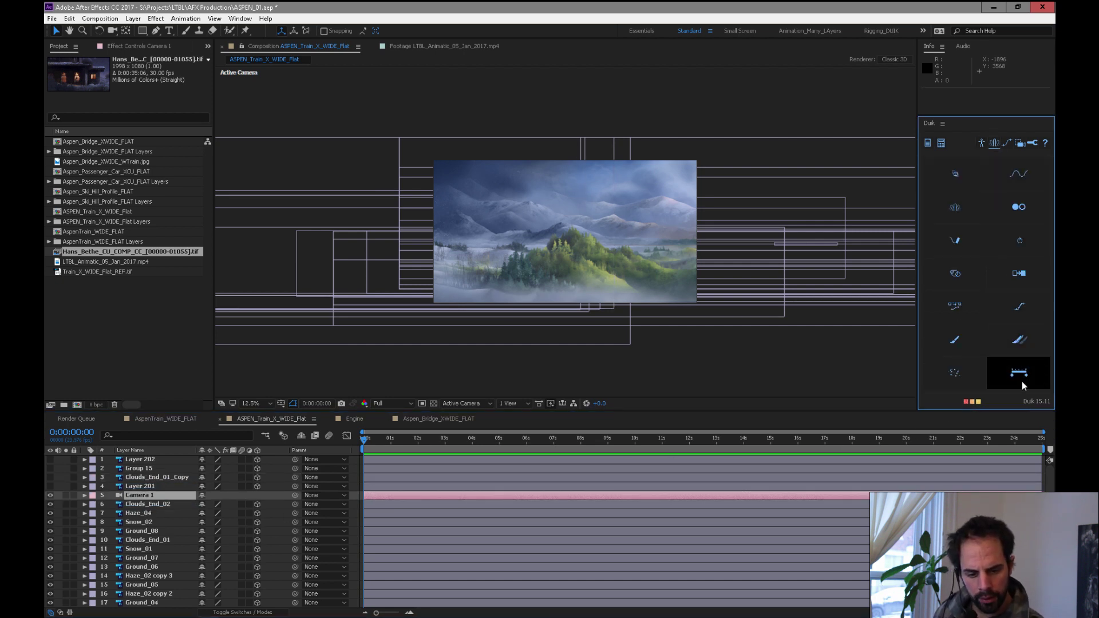
click(1007, 144)
click(1019, 145)
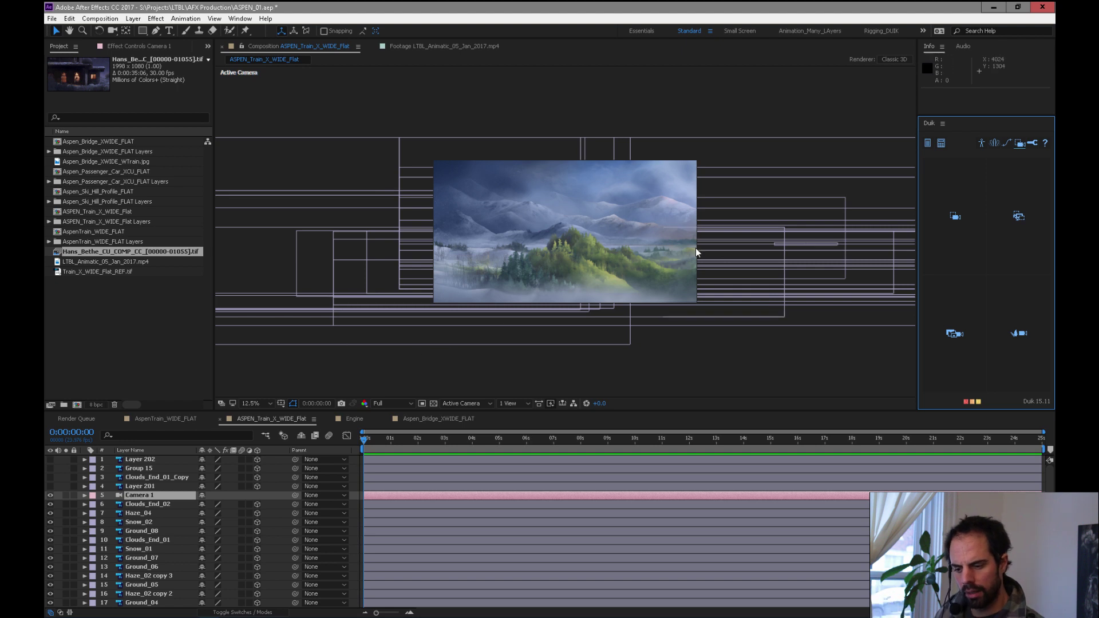
drag(391, 446, 205, 523)
Turn off the eye switches of Clouds_End_02, Haze_04 and Snow_02
click(148, 504)
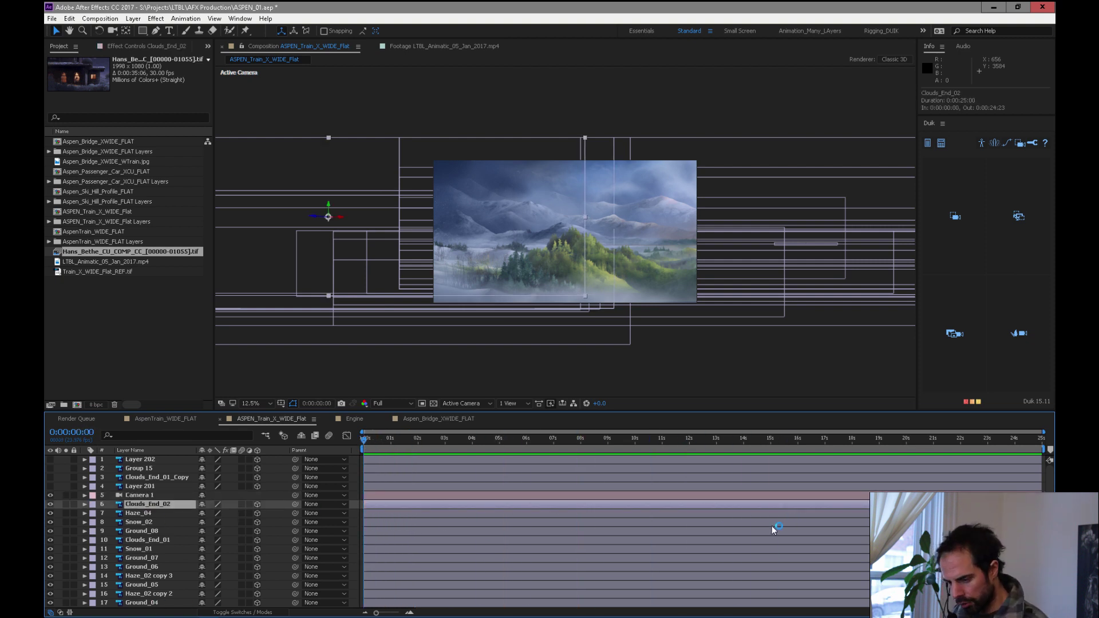
click(50, 505)
click(50, 513)
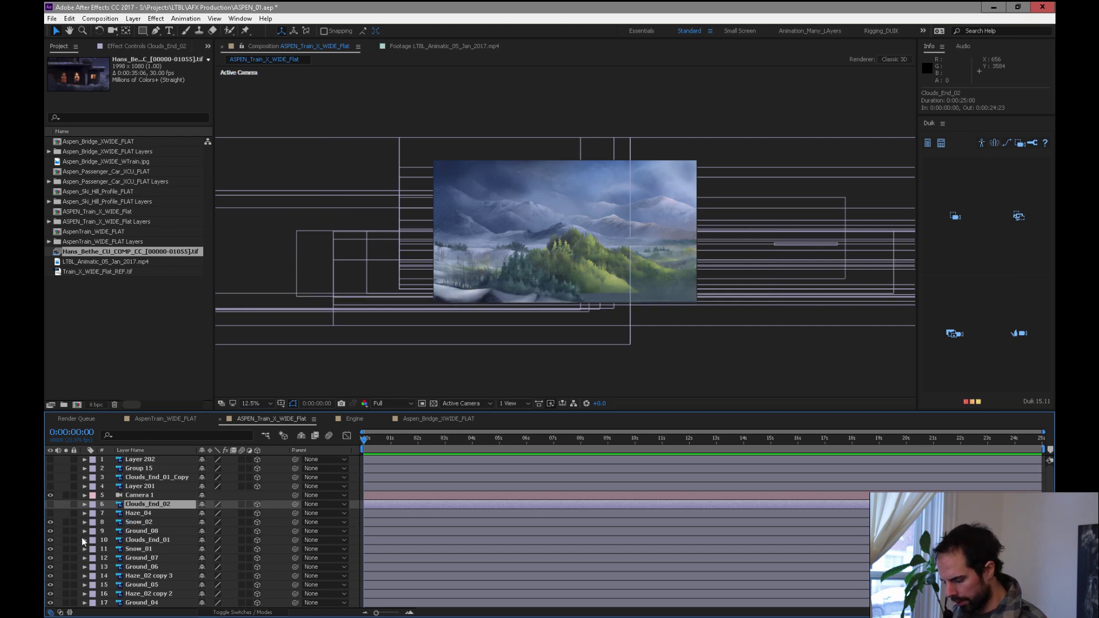
click(51, 522)
click(142, 524)
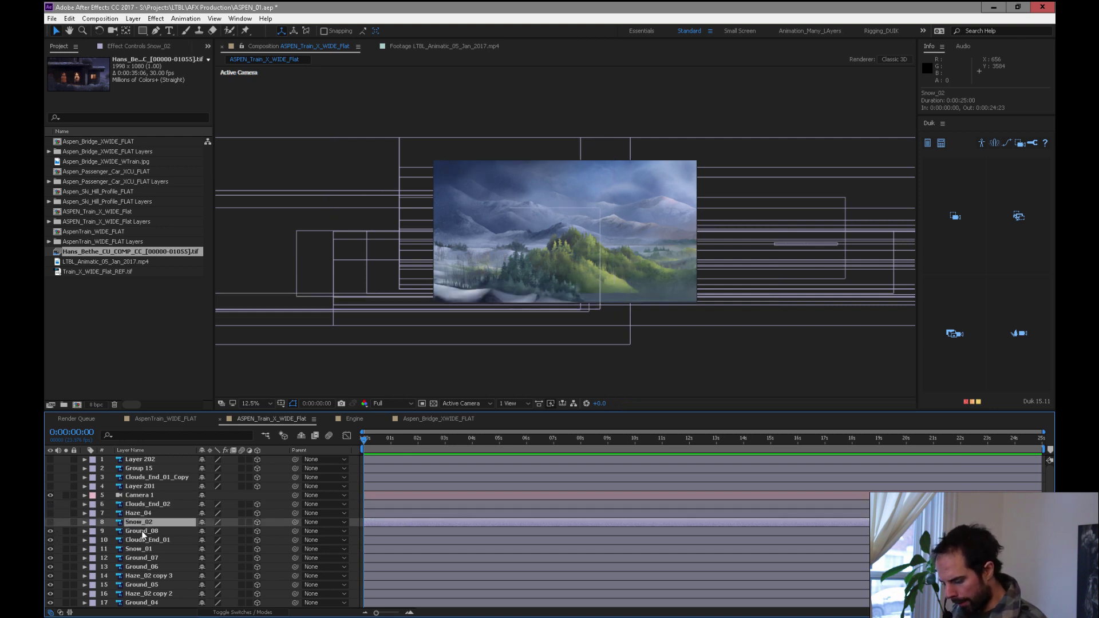
click(143, 532)
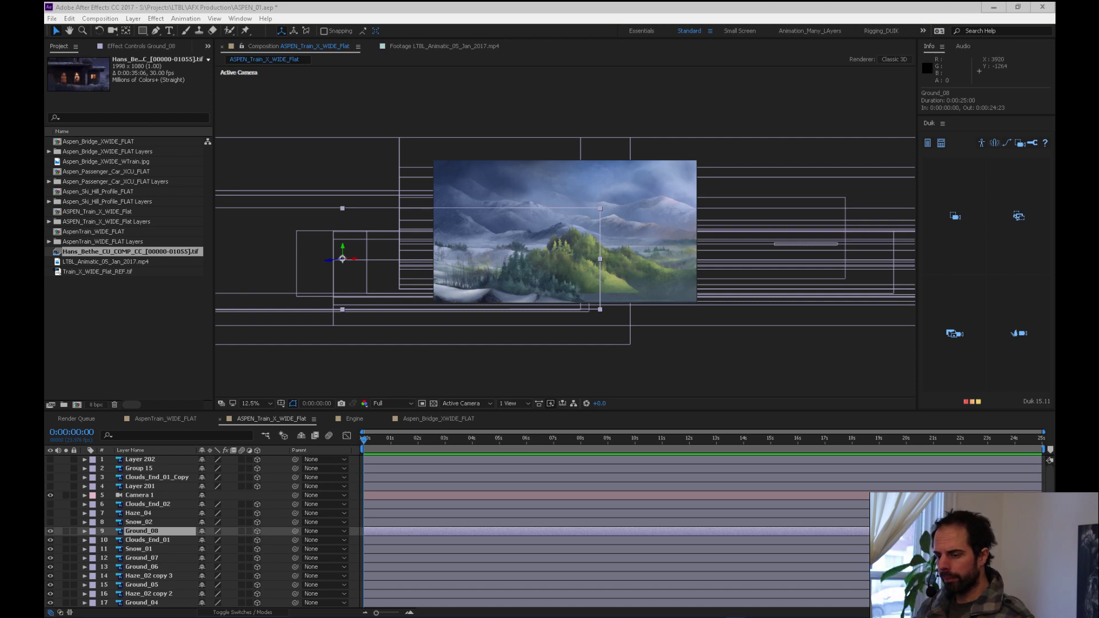
Return to frame one, select Haze_02 copy 3 and Haze_04, and maximize the timeline
click(507, 22)
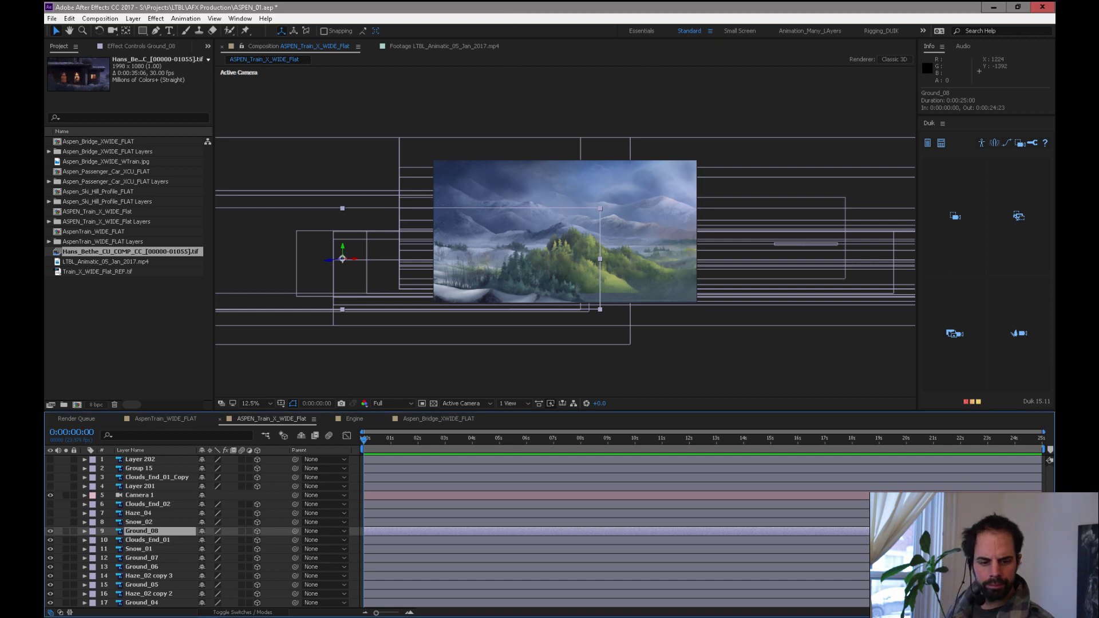
click(392, 439)
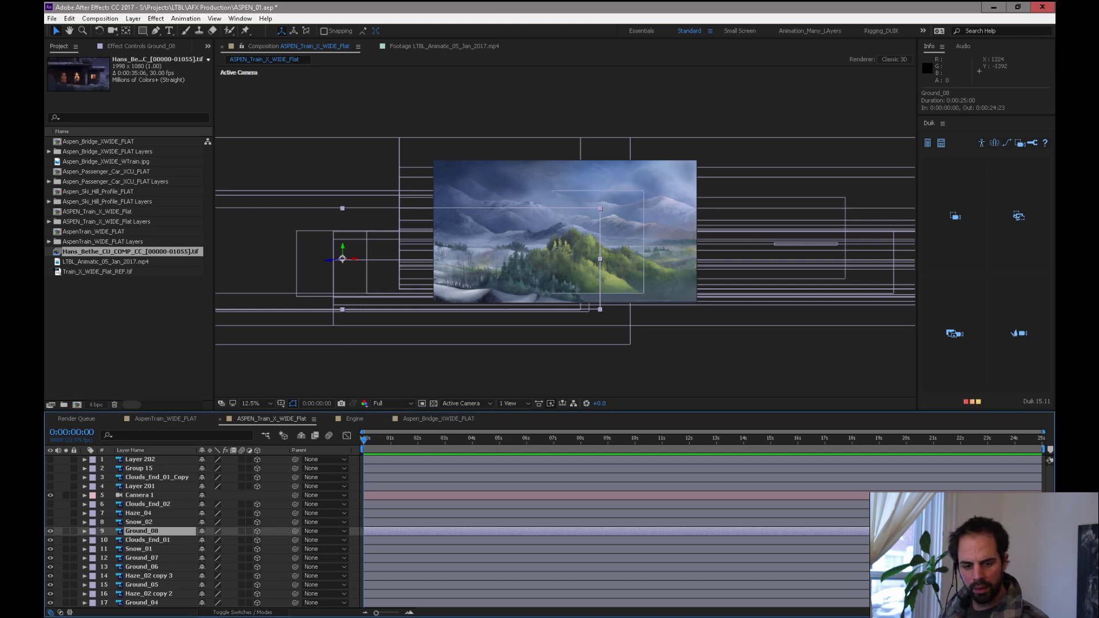
key(Home)
click(143, 549)
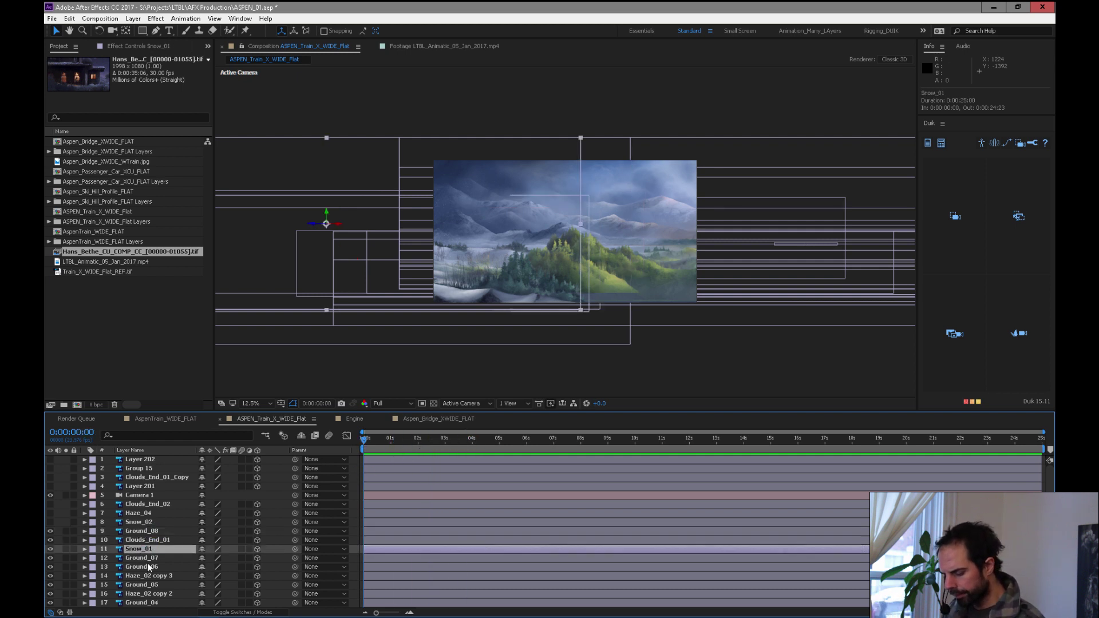
click(160, 577)
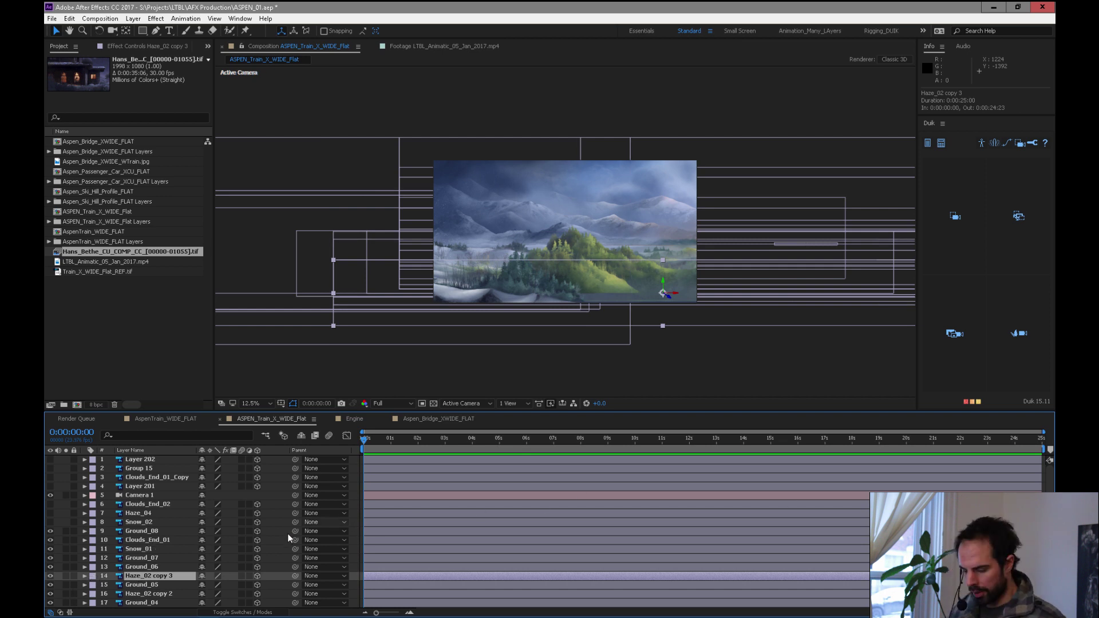
ctrl+click(144, 514)
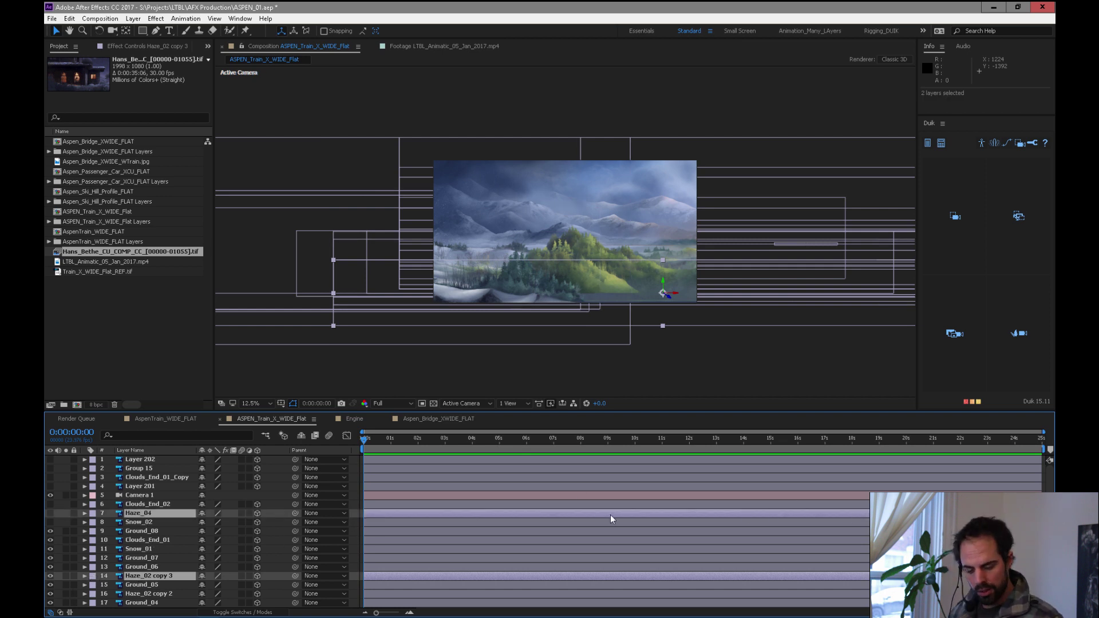
key(grave)
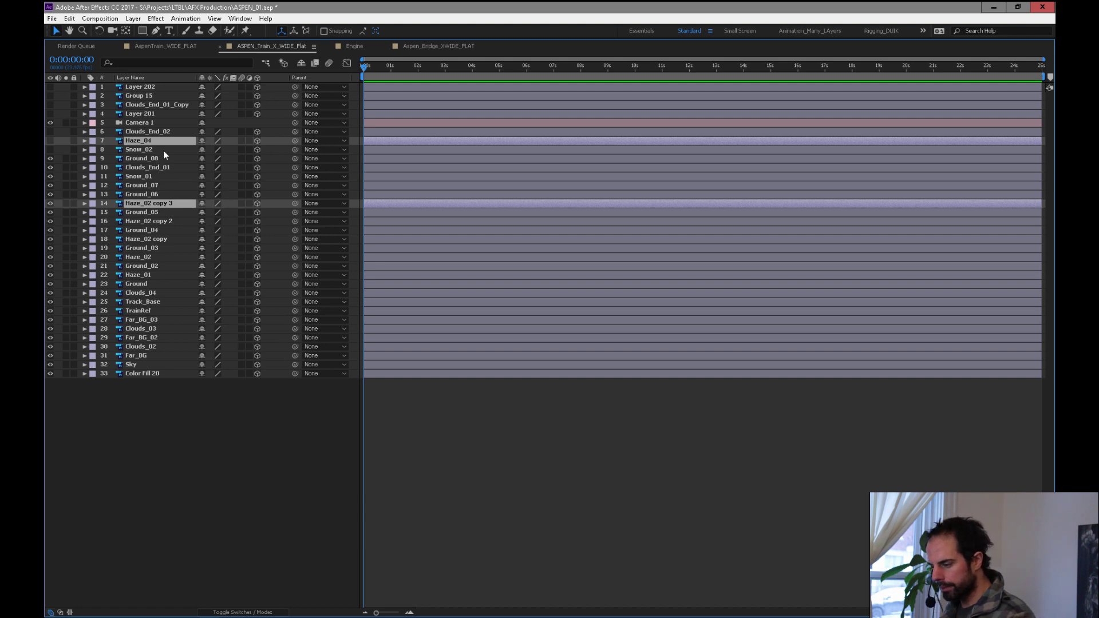
Give four haze layers, Haze_01 through Haze_02 copy 2, a red label
ctrl+click(154, 239)
ctrl+click(152, 221)
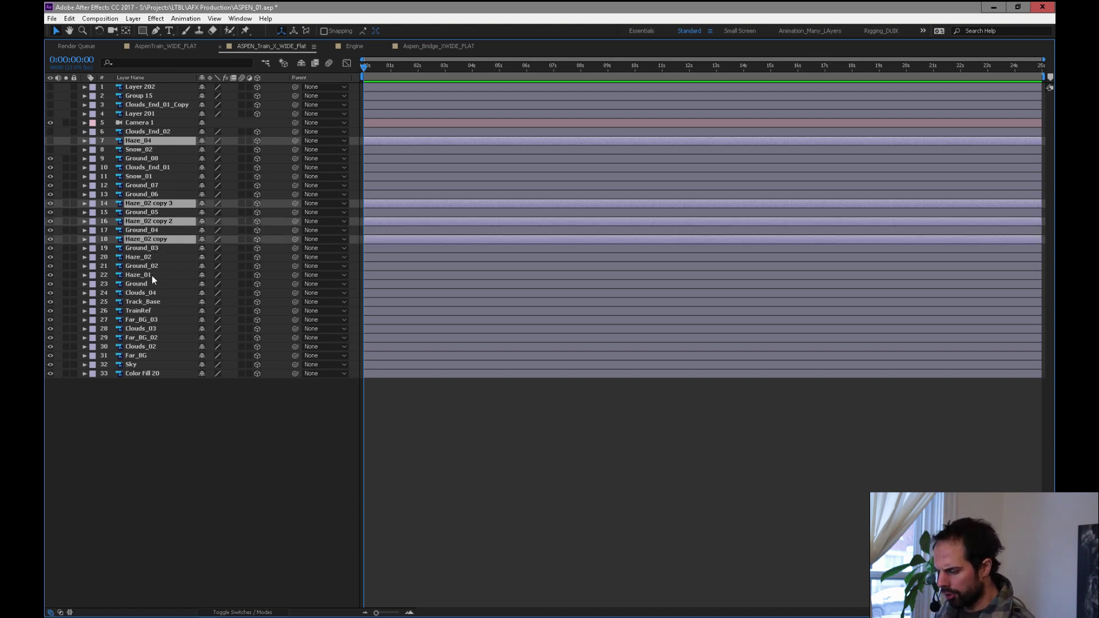
ctrl+click(150, 257)
ctrl+click(143, 276)
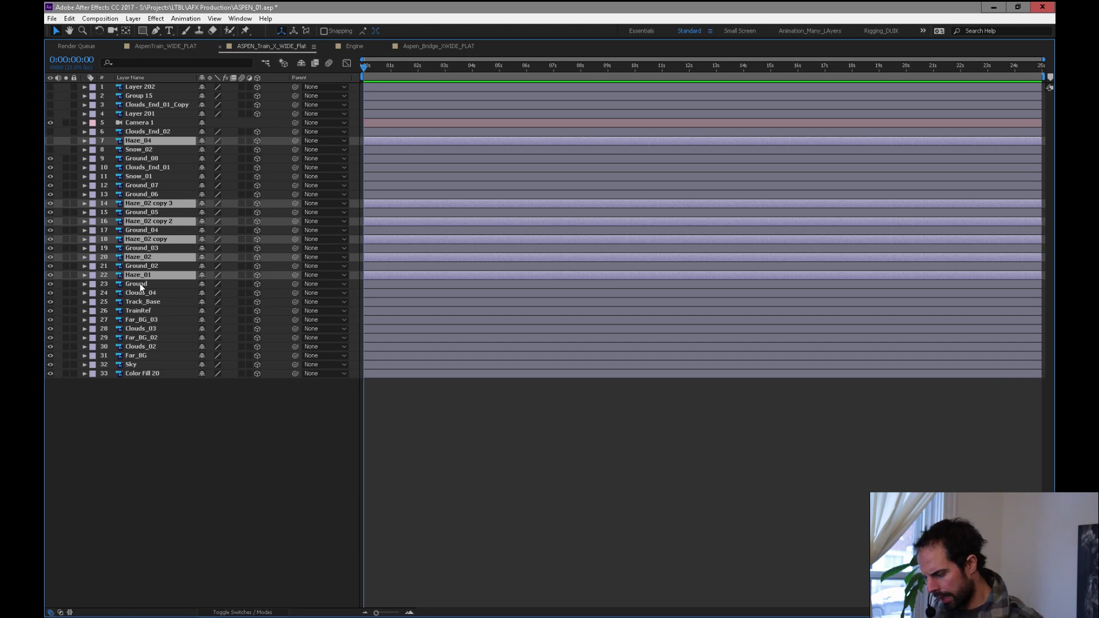
click(91, 275)
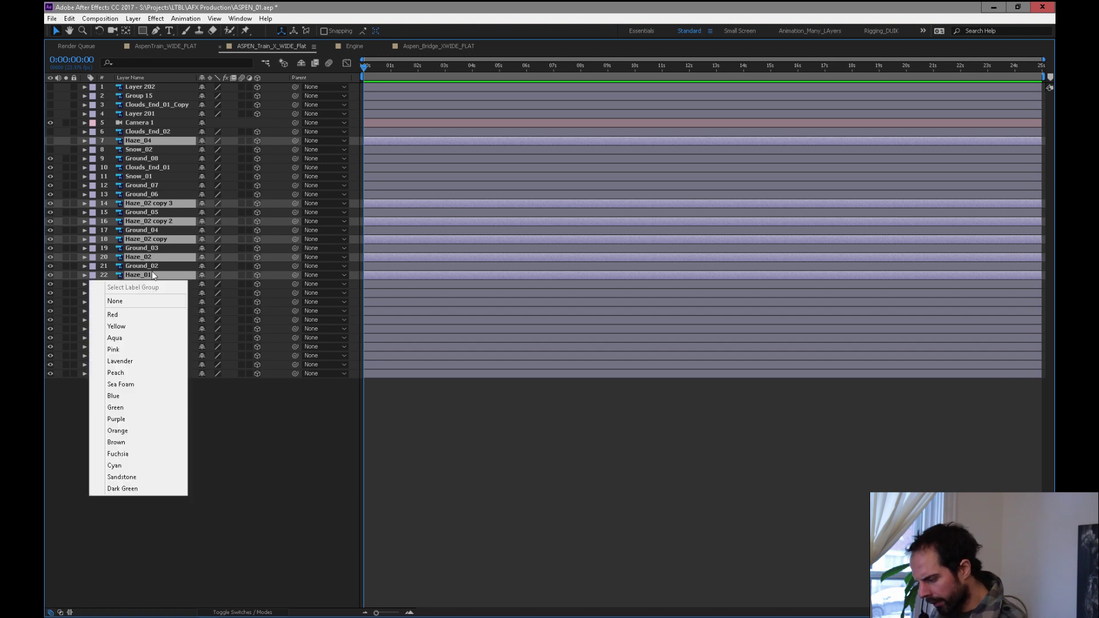
click(118, 314)
Label the Ground through Ground_08 layers brown
click(150, 230)
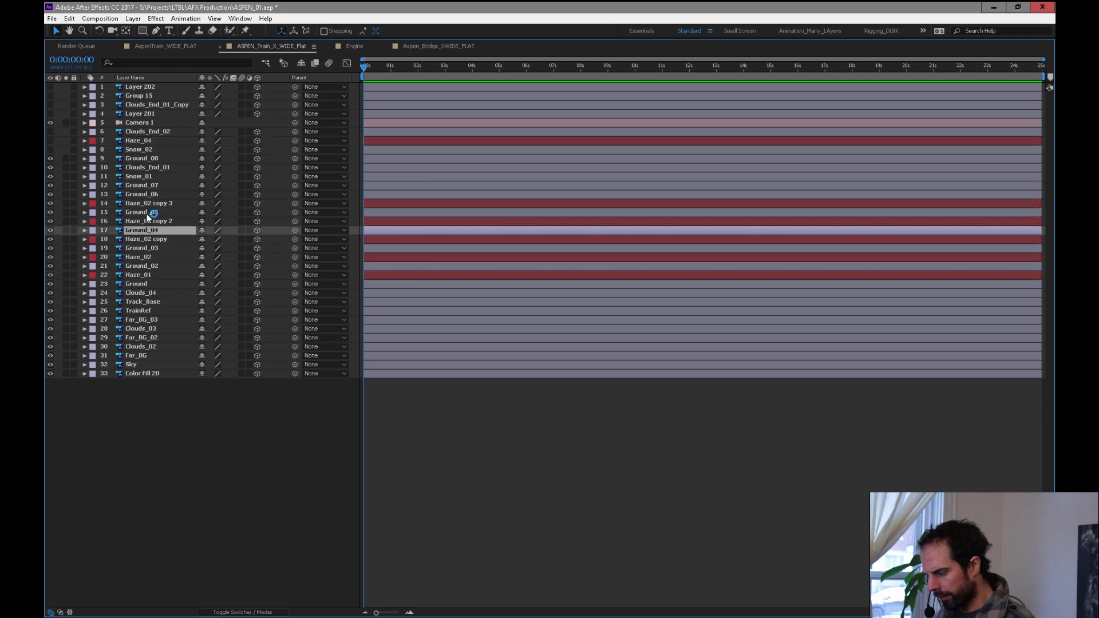
ctrl+click(148, 213)
ctrl+click(151, 194)
ctrl+click(152, 185)
ctrl+click(154, 160)
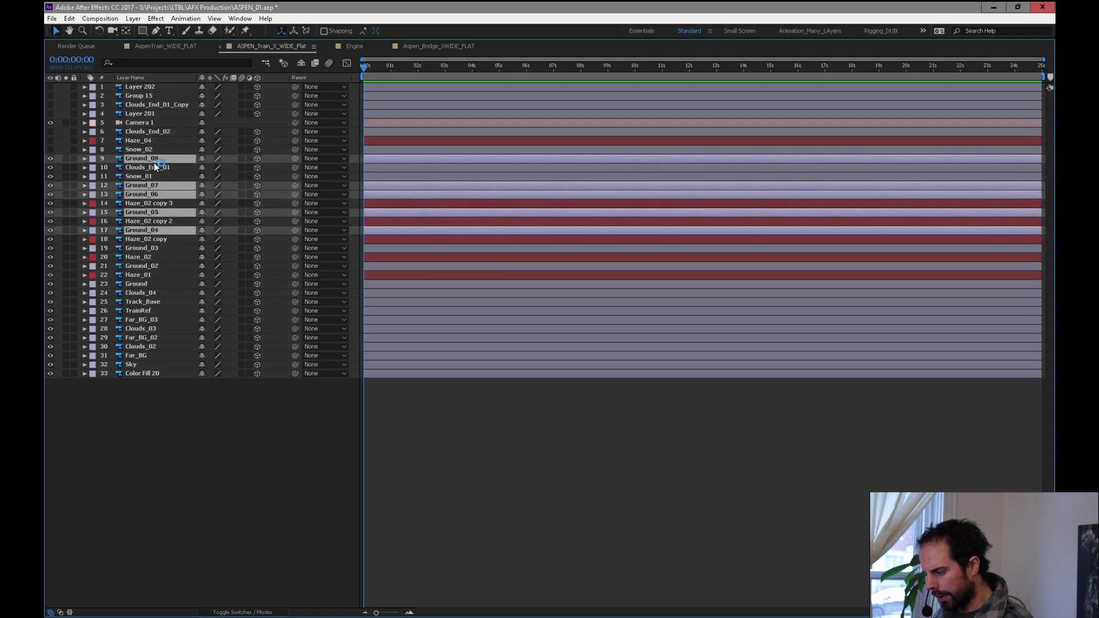
ctrl+click(146, 249)
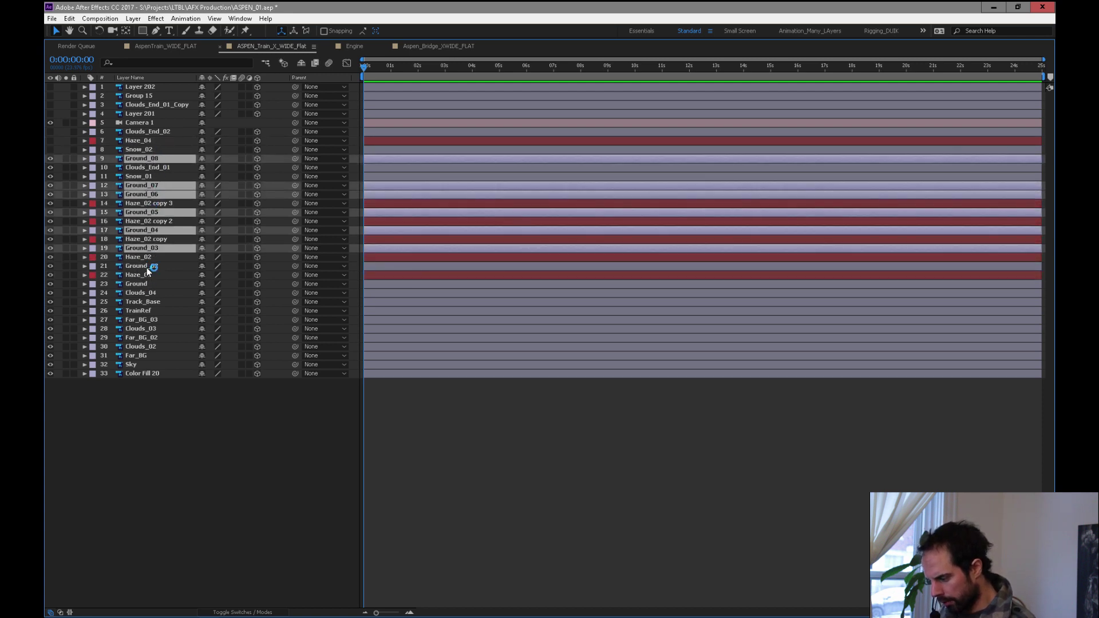
ctrl+click(147, 267)
ctrl+click(145, 284)
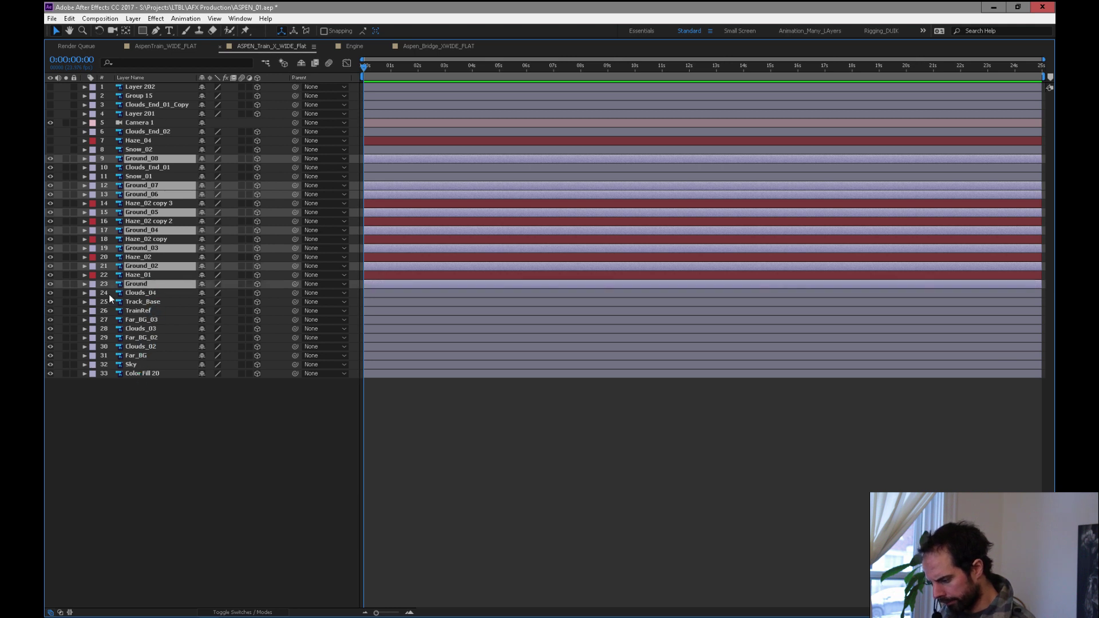
click(94, 286)
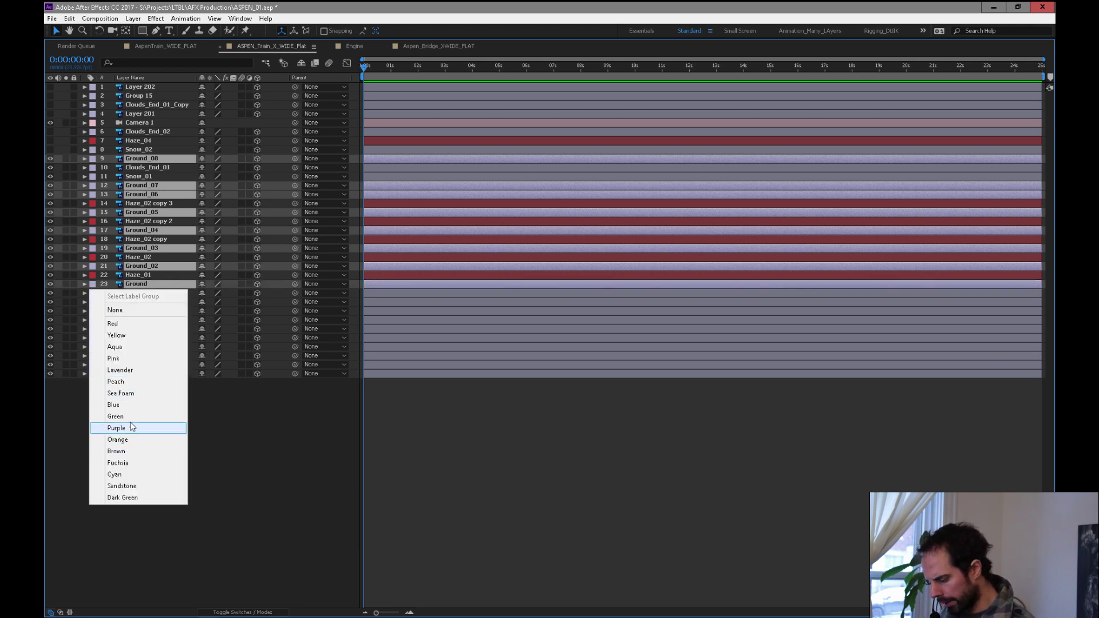
click(118, 451)
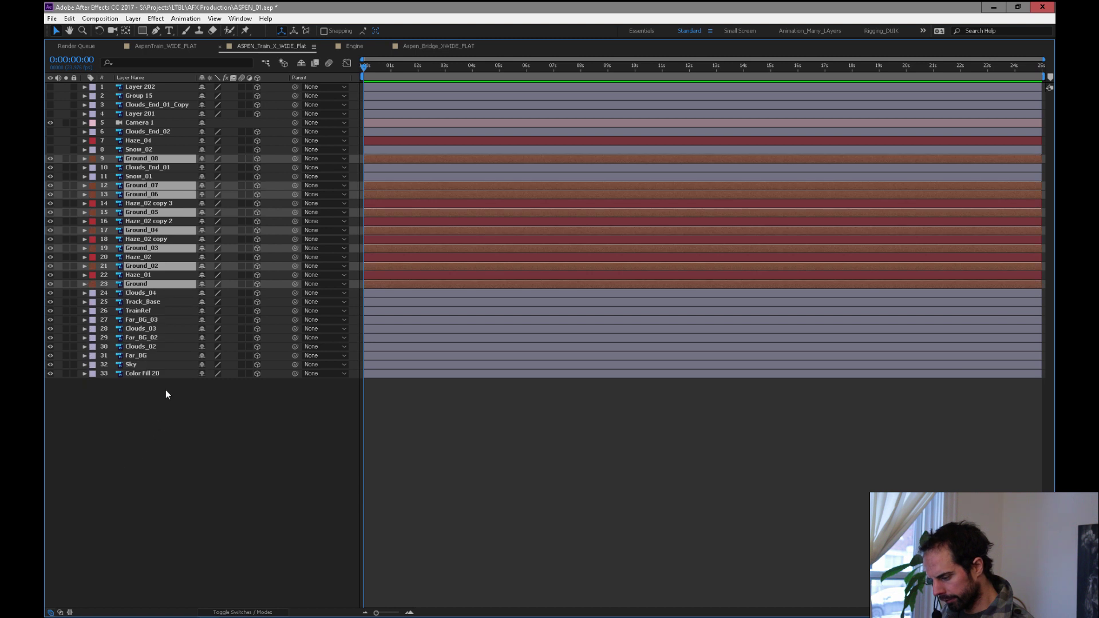
Label the six haze layers, Haze_01 through Haze_04, aqua
click(127, 275)
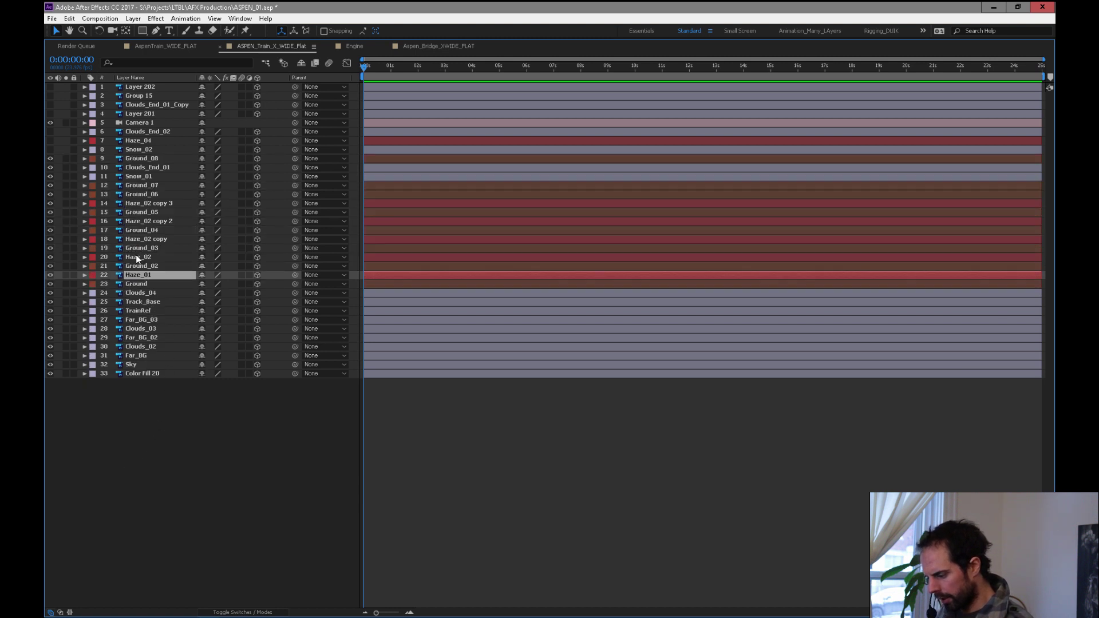
ctrl+click(136, 255)
ctrl+click(135, 239)
ctrl+click(136, 220)
ctrl+click(134, 203)
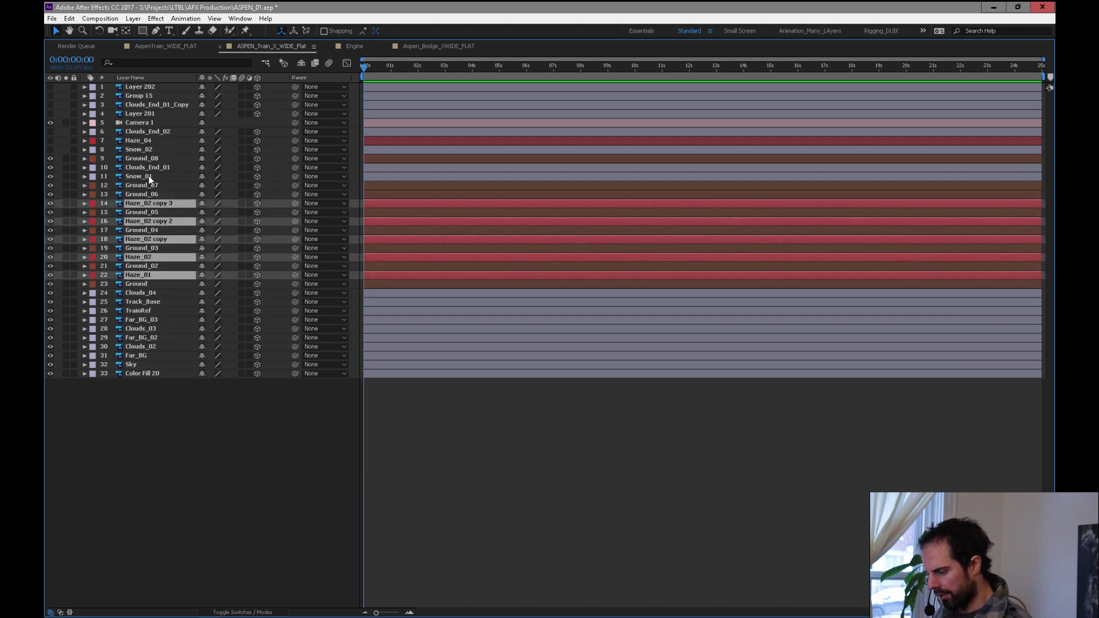
ctrl+click(138, 141)
click(90, 142)
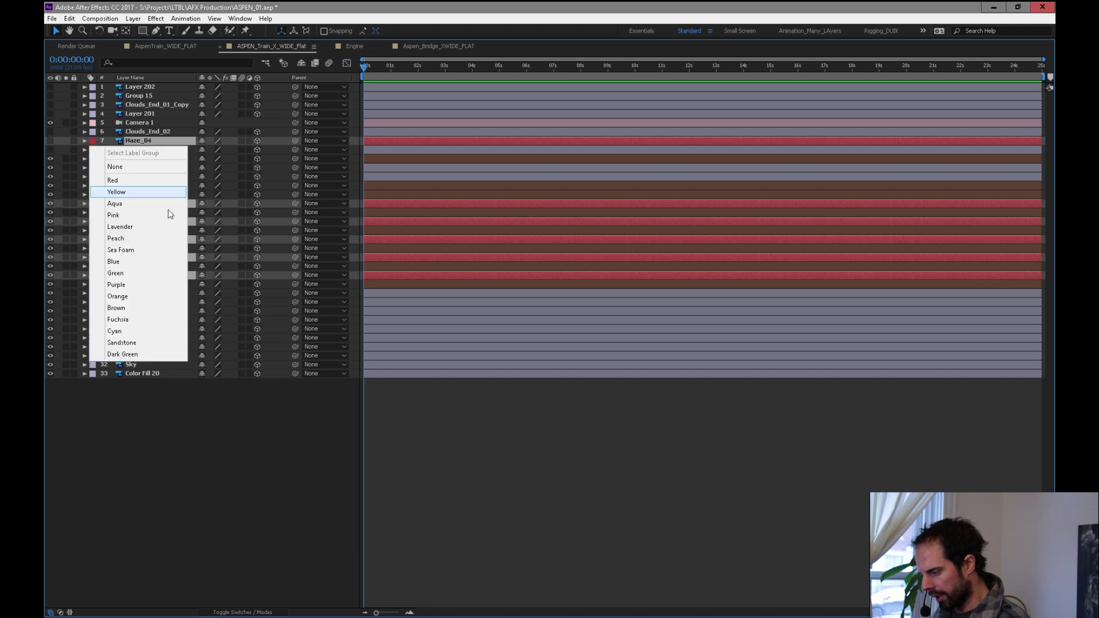
click(143, 228)
click(92, 141)
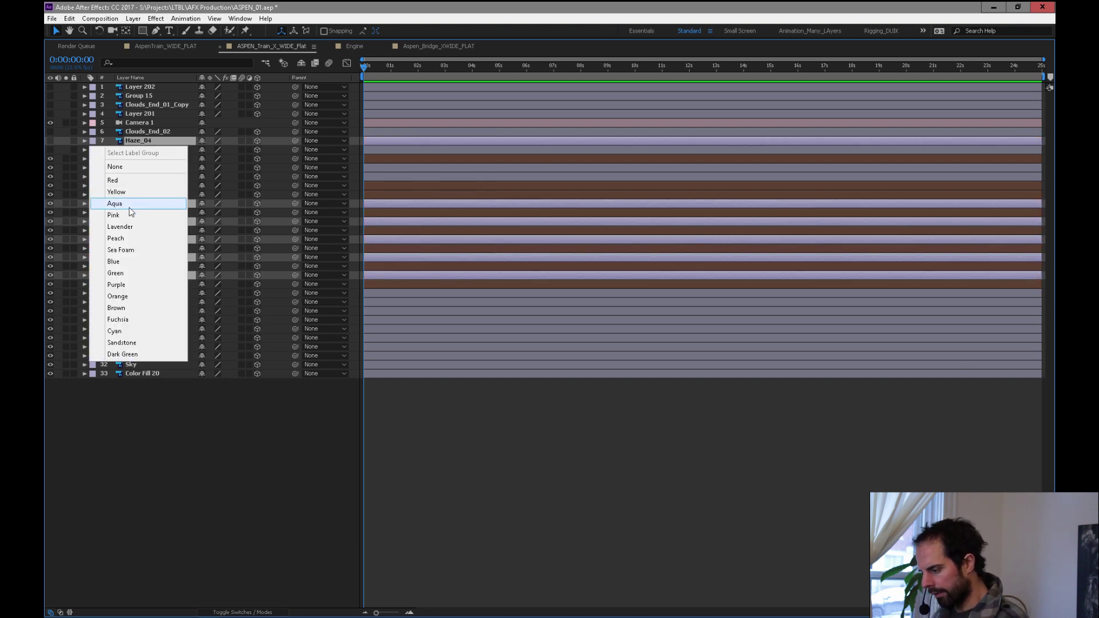
click(131, 205)
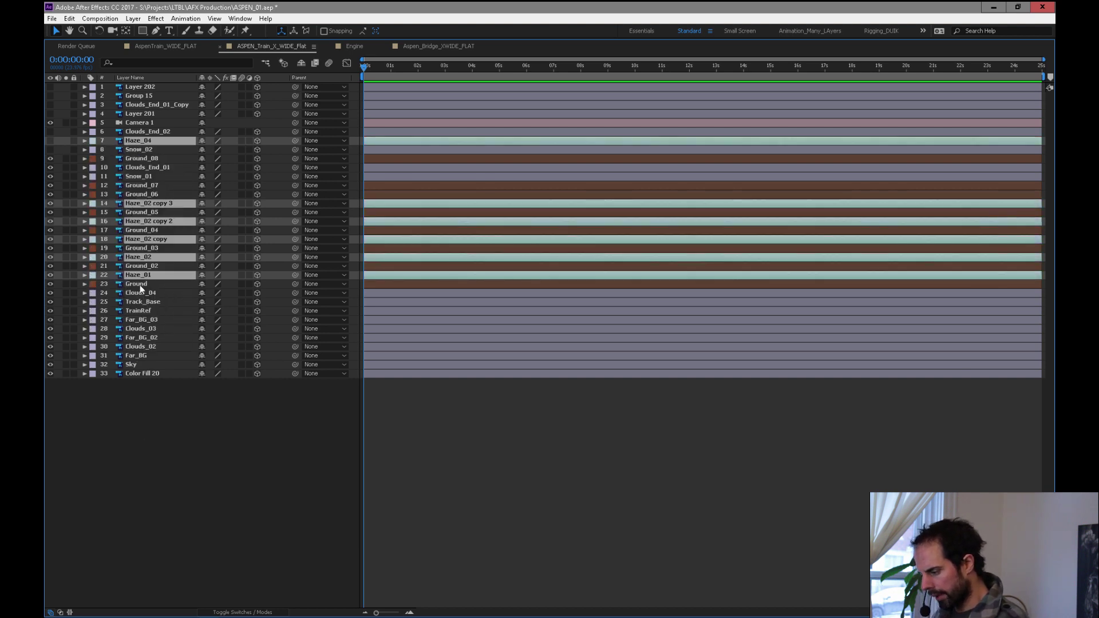
Label Clouds_End_02, Clouds_02, Clouds_03 and Clouds_04 cyan
click(145, 151)
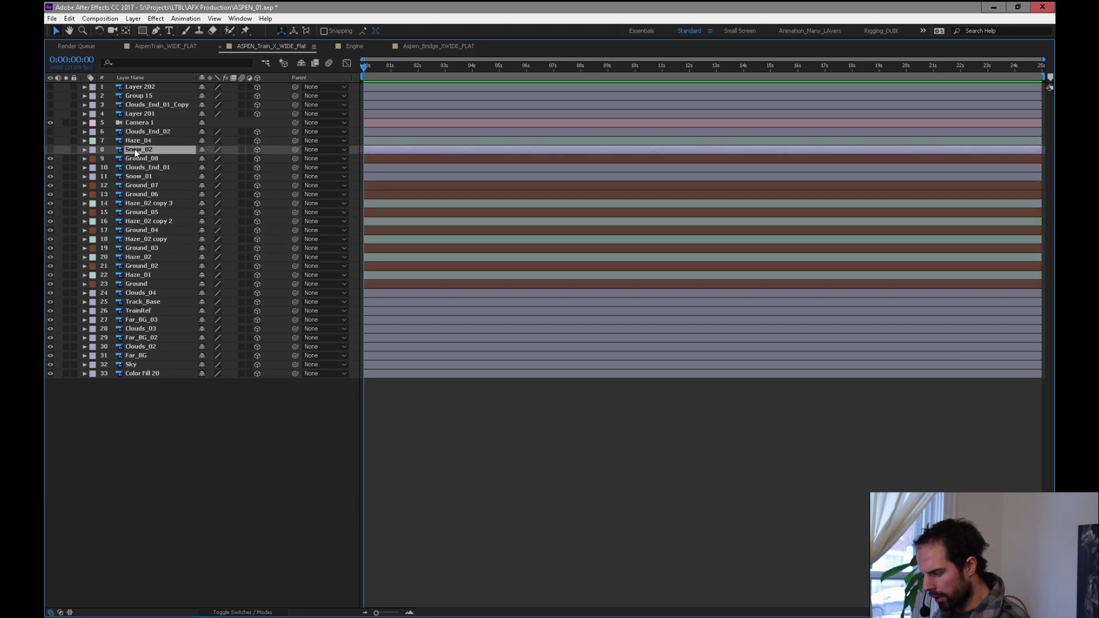
click(147, 131)
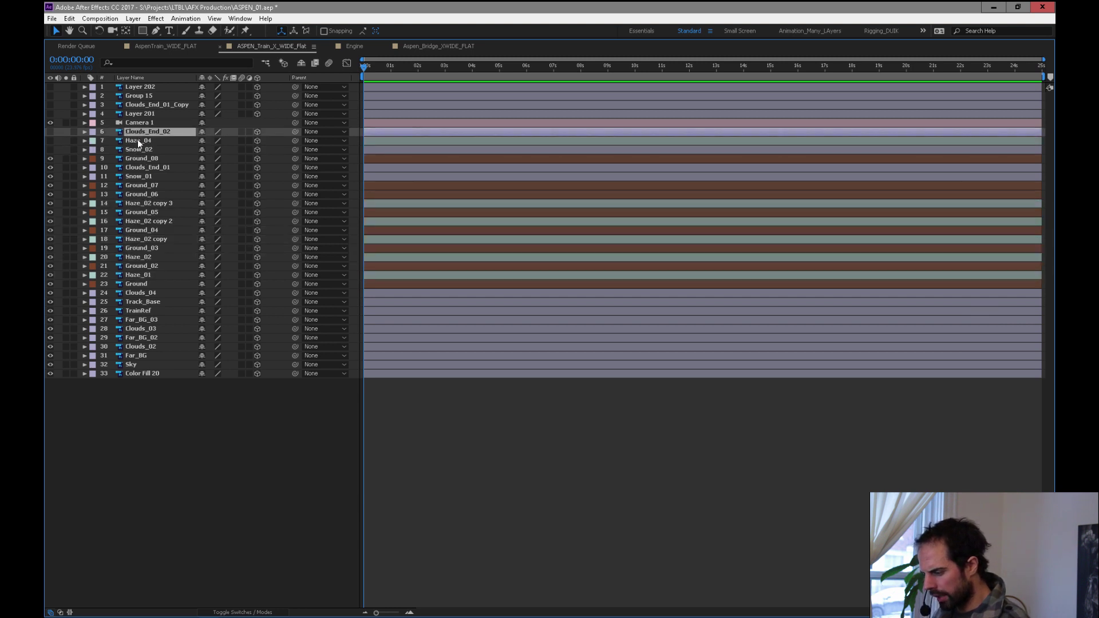
click(93, 133)
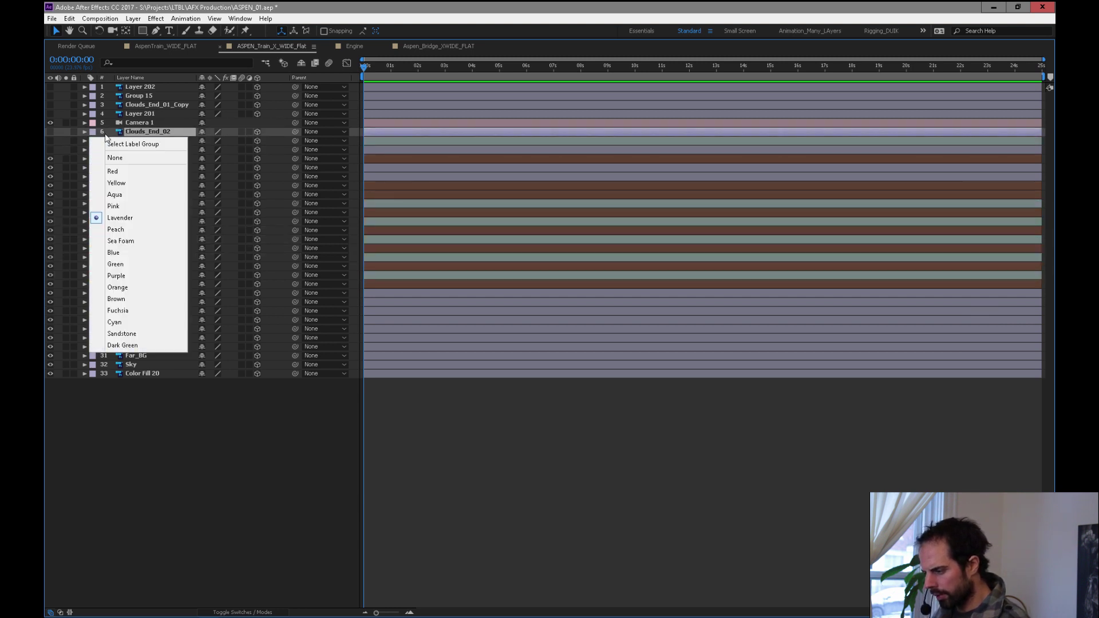
click(142, 130)
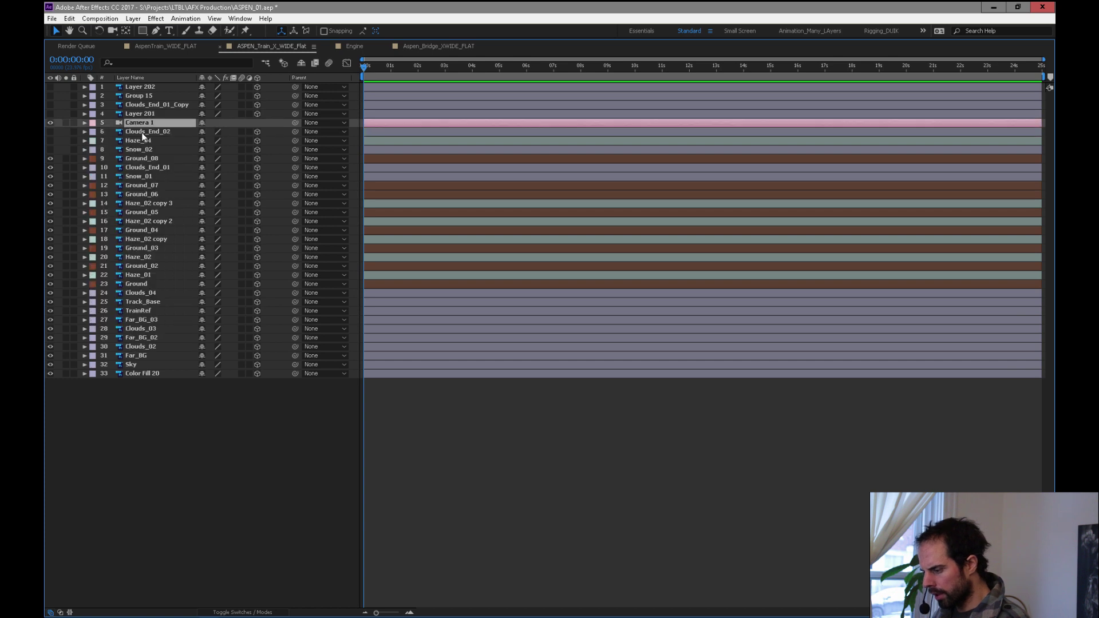
ctrl+click(141, 347)
ctrl+click(144, 328)
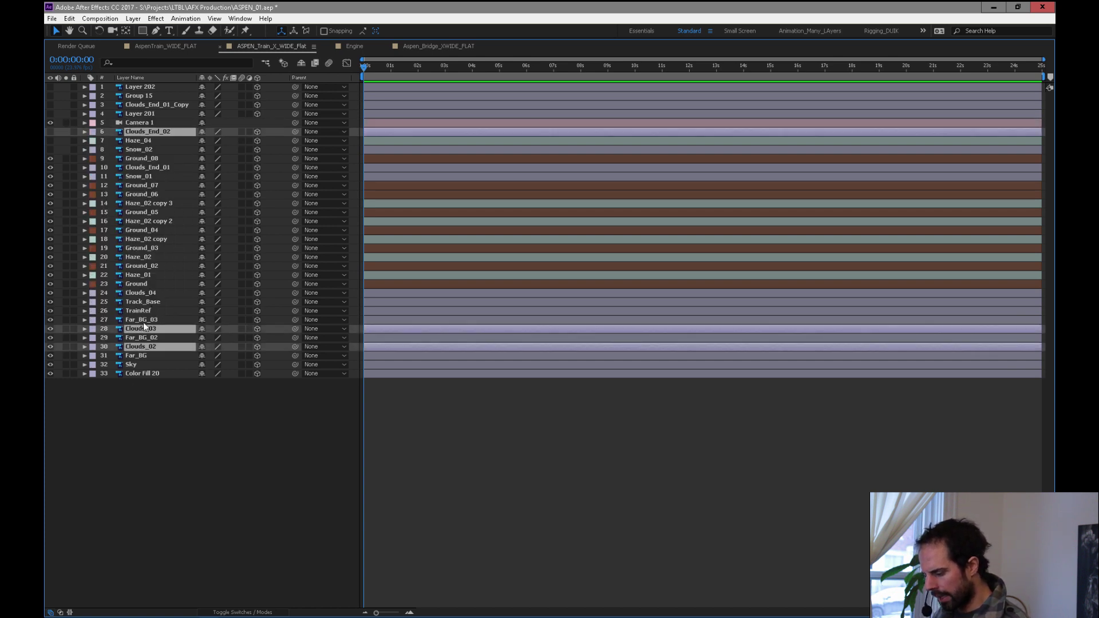
ctrl+click(143, 293)
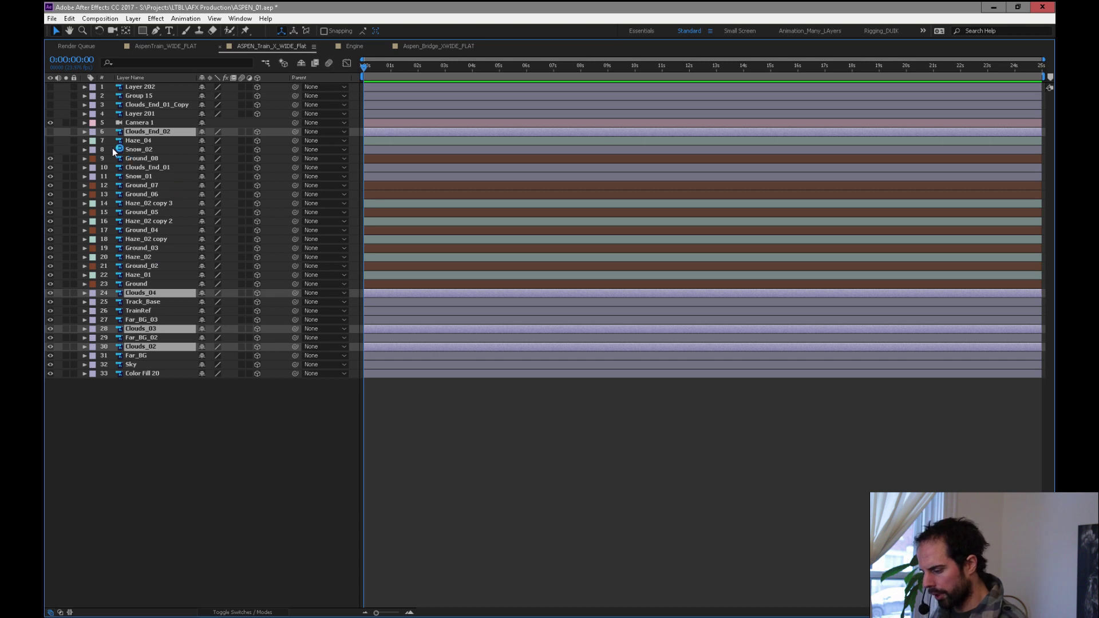
click(92, 132)
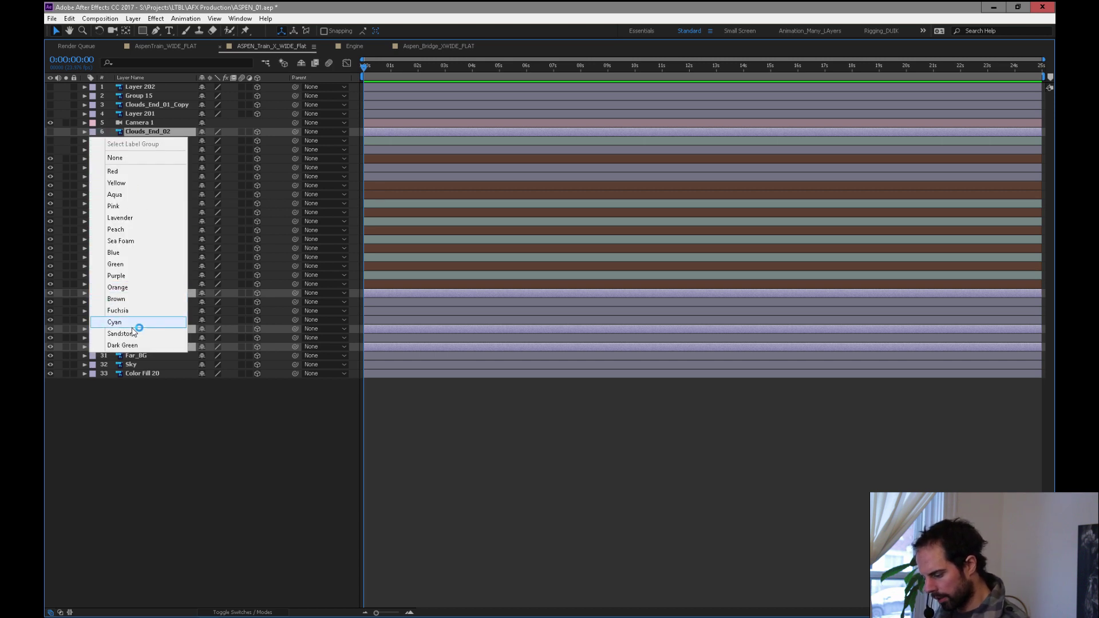
click(134, 324)
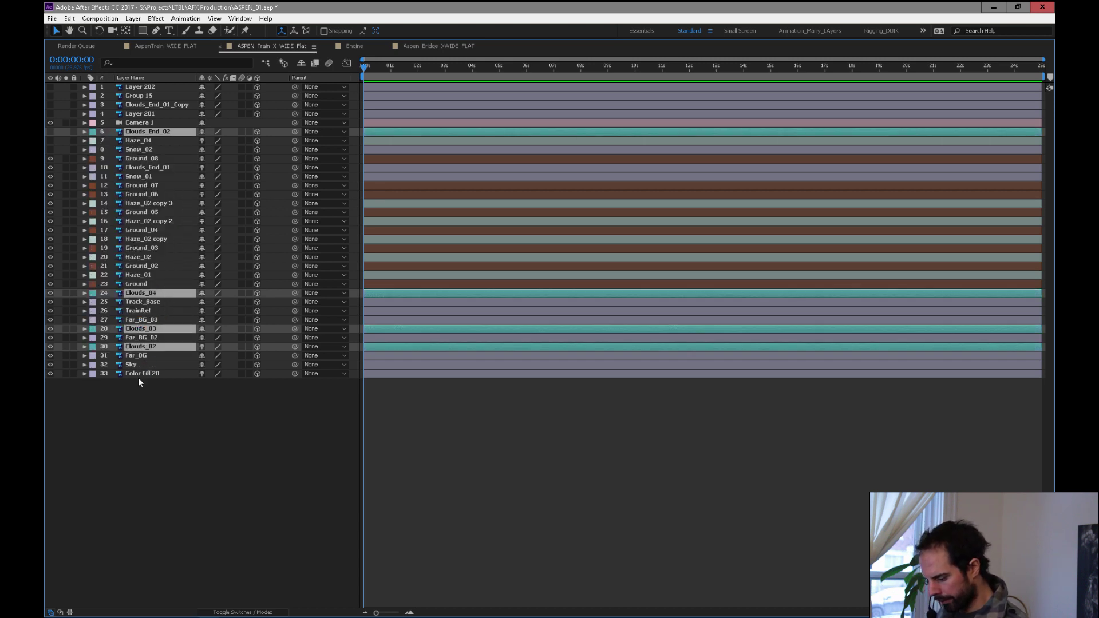
Label Far_BG brown and restore the full workspace around the timeline
key(ctrl+Down)
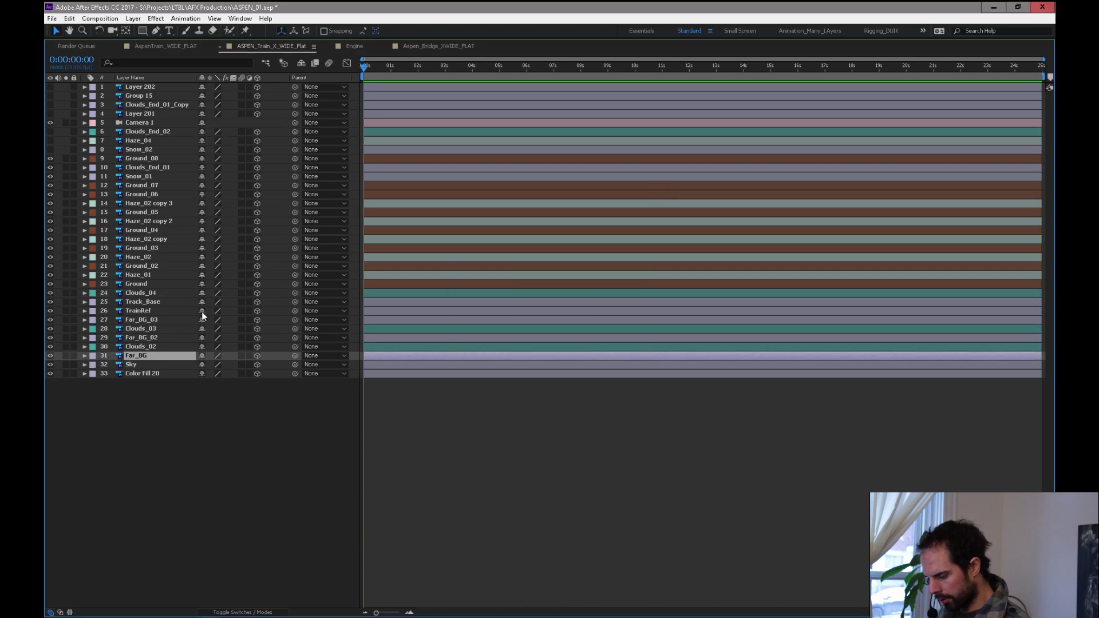
click(92, 356)
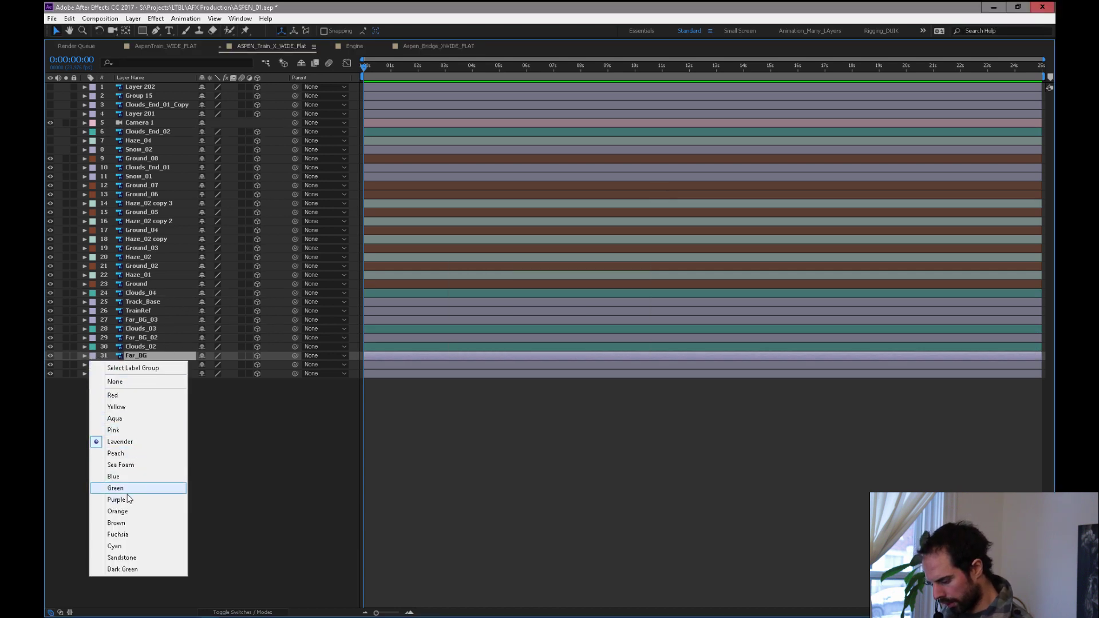
click(117, 523)
click(143, 367)
click(136, 375)
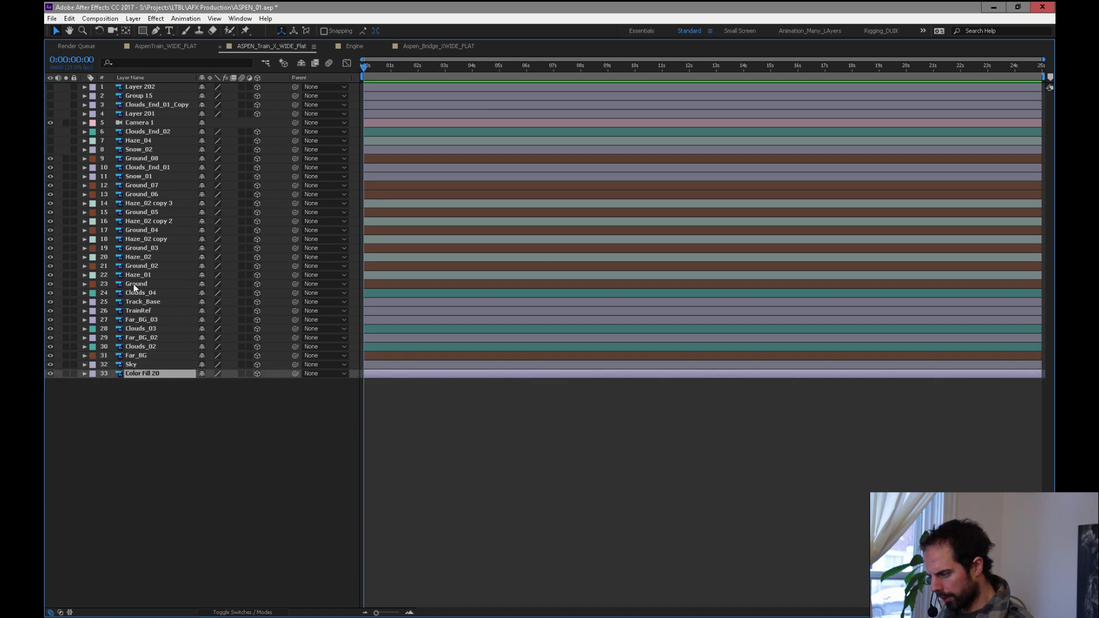
key(grave)
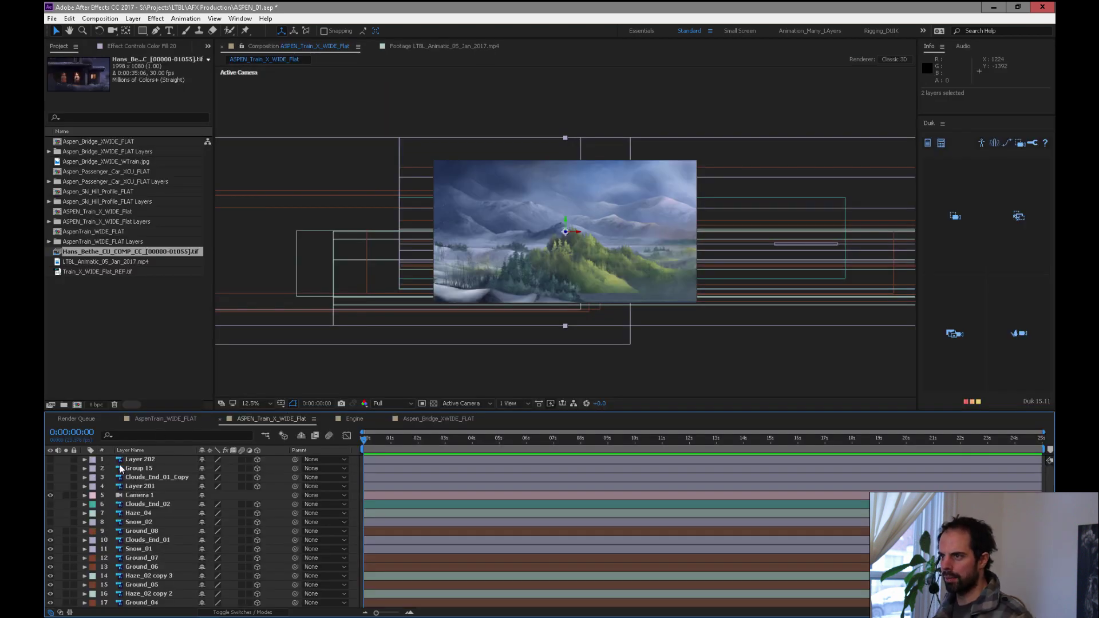
Drag LTBL_Animatic_05_Jan_2017.mp4 into the comp as layer 1 and set the playhead to 20s
scroll(851, 580, down, 6)
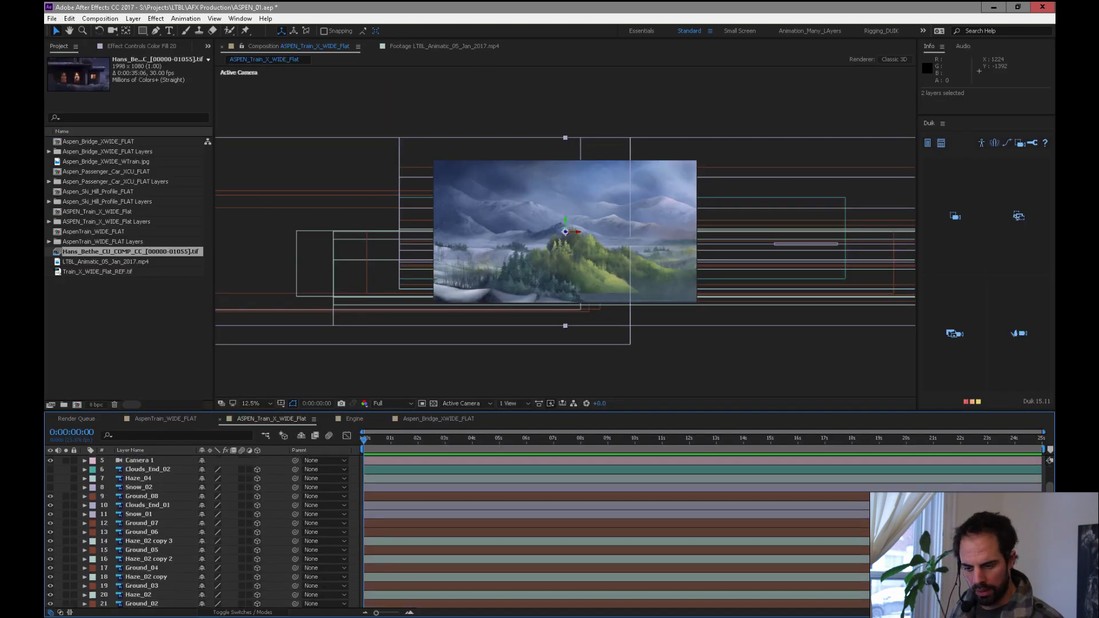
click(141, 594)
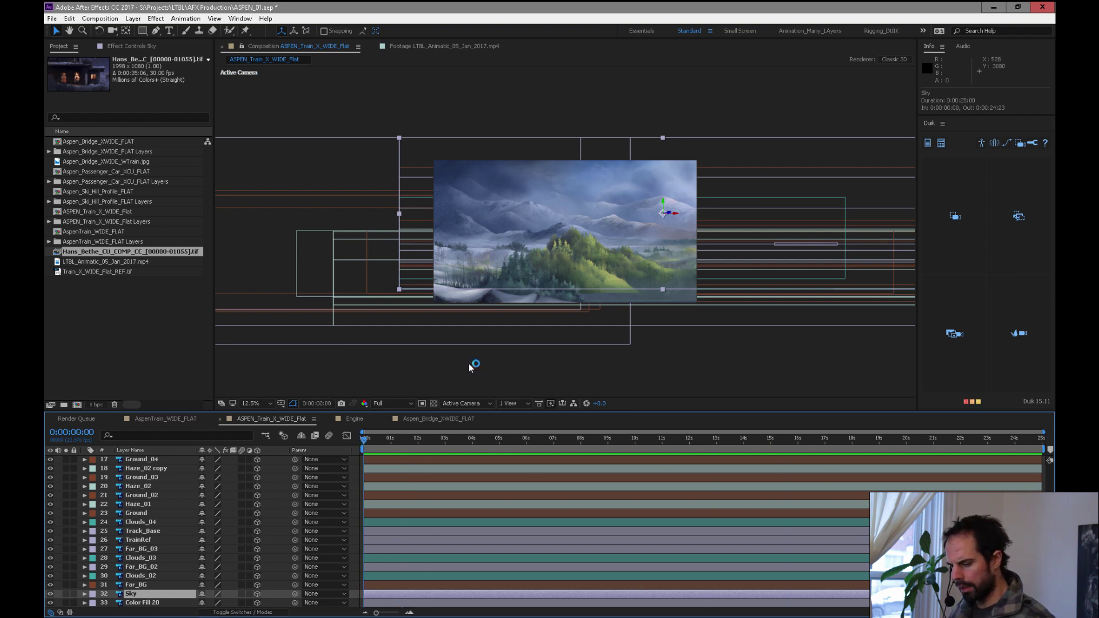
scroll(1042, 462, up, 6)
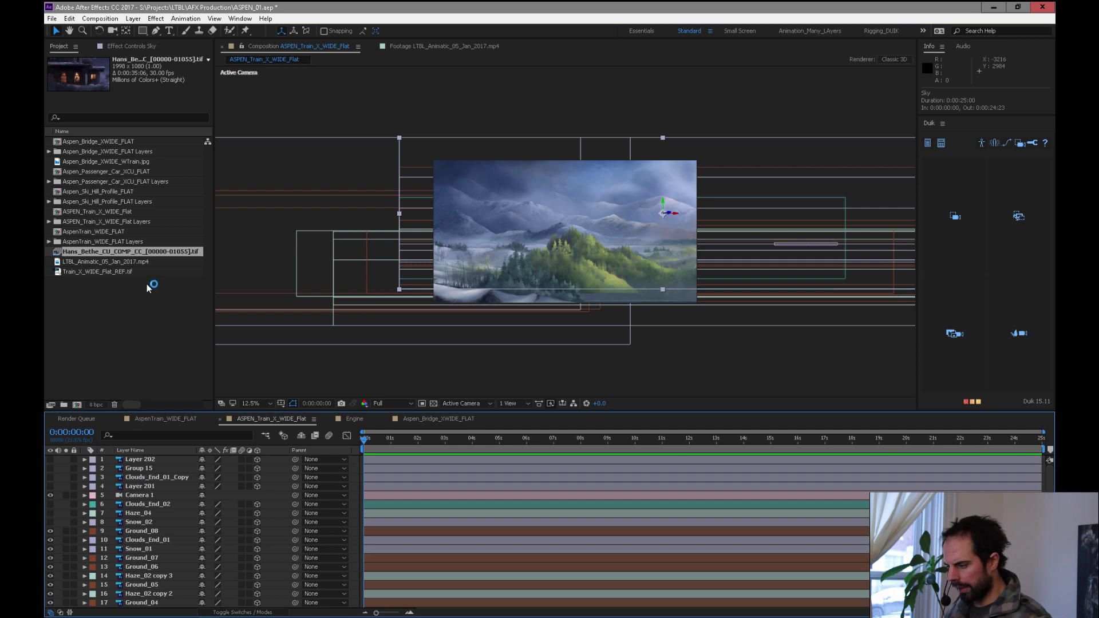
click(115, 262)
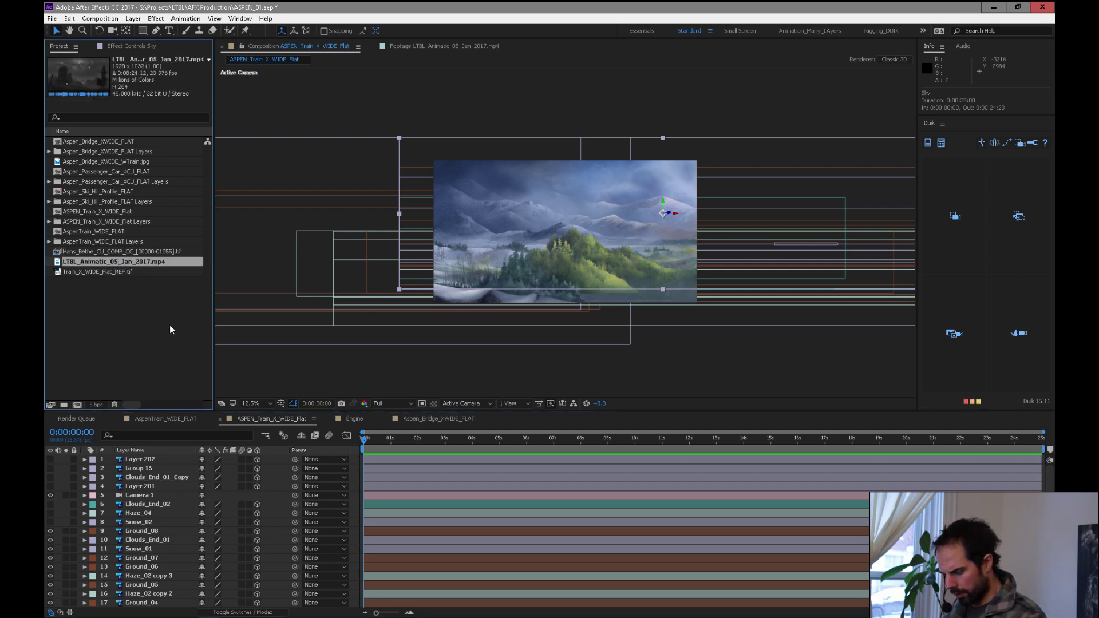
drag(120, 267, 154, 474)
drag(380, 442, 771, 463)
click(907, 441)
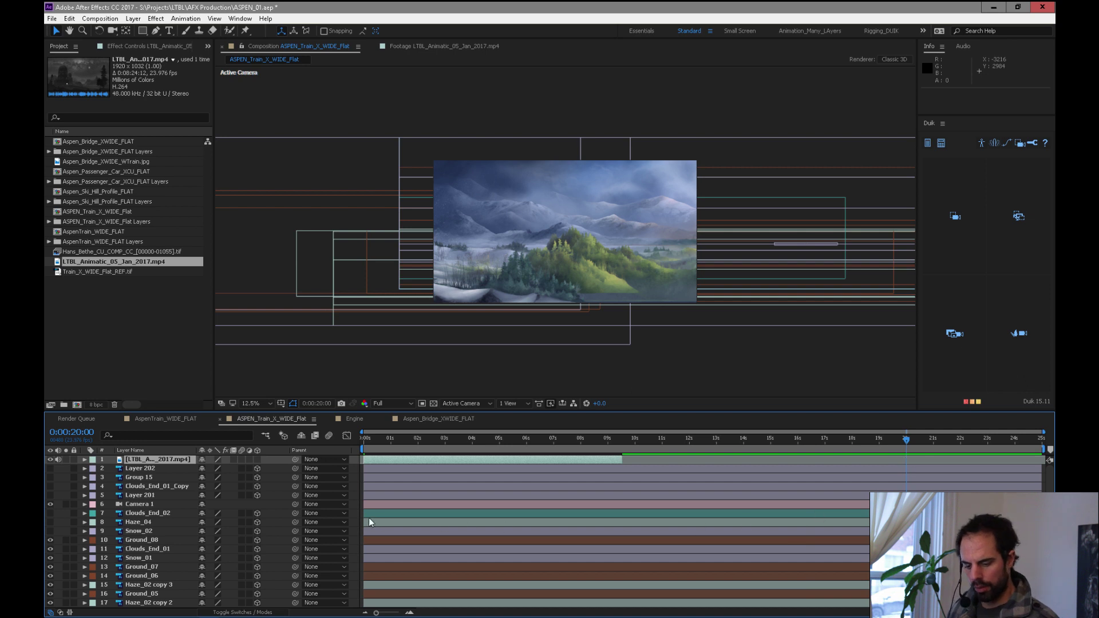
Keyframe Camera 1's Point of Interest and Position at 20s and at 0s
click(135, 503)
click(84, 504)
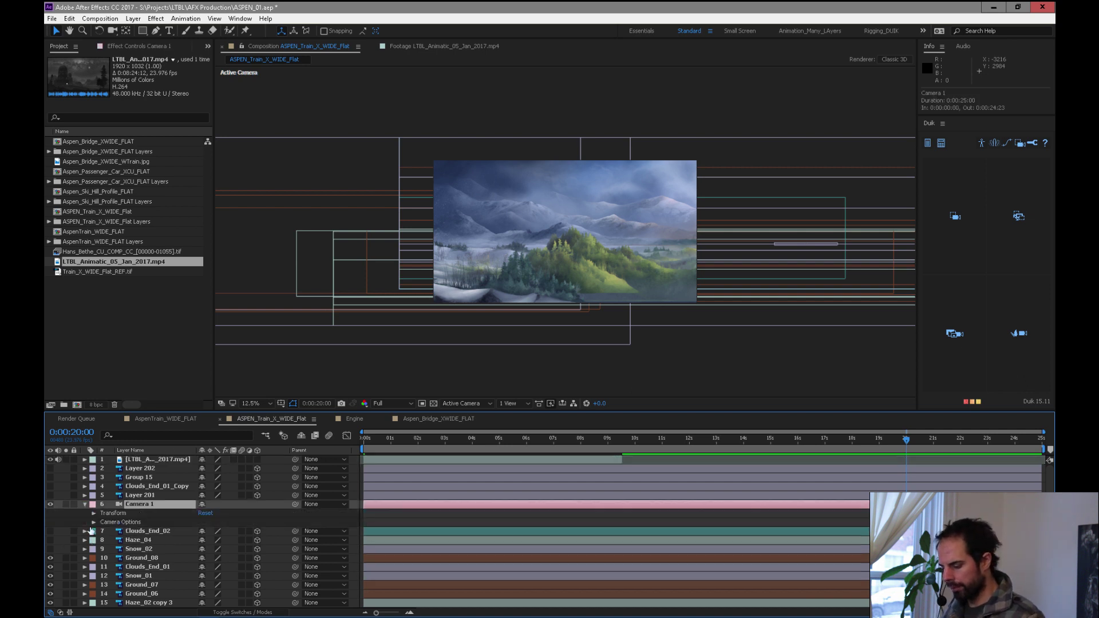
click(93, 513)
click(111, 522)
click(111, 530)
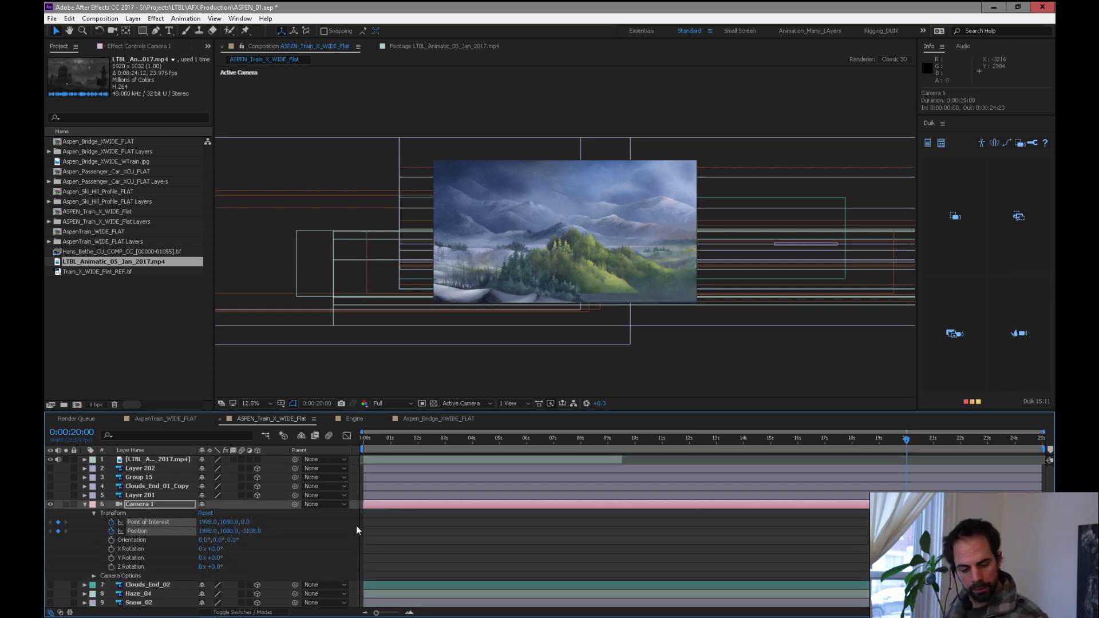
key(Home)
click(58, 522)
click(58, 530)
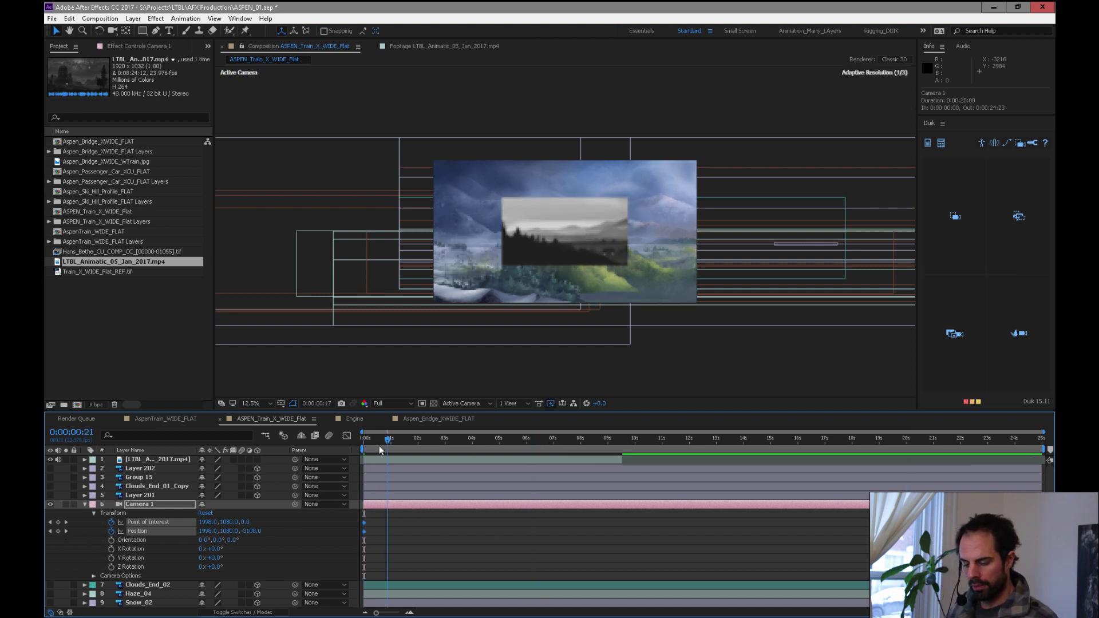
Try a camera move with the Unified Camera tool, undo it, and show the animatic's Scale
key(c)
drag(497, 270, 529, 283)
key(ctrl+z)
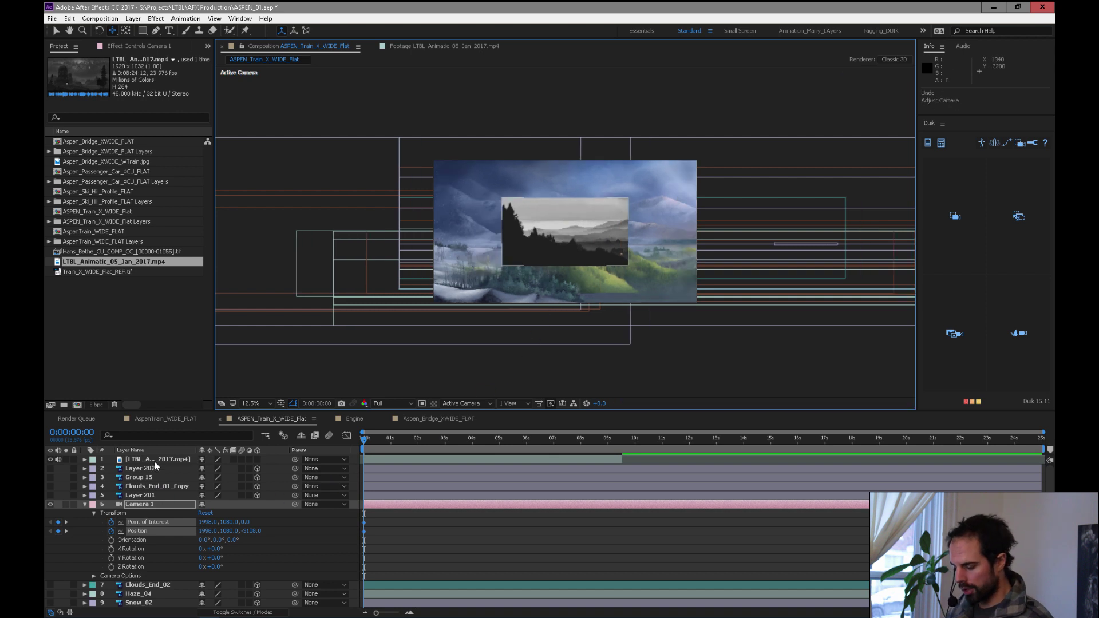
click(154, 460)
key(s)
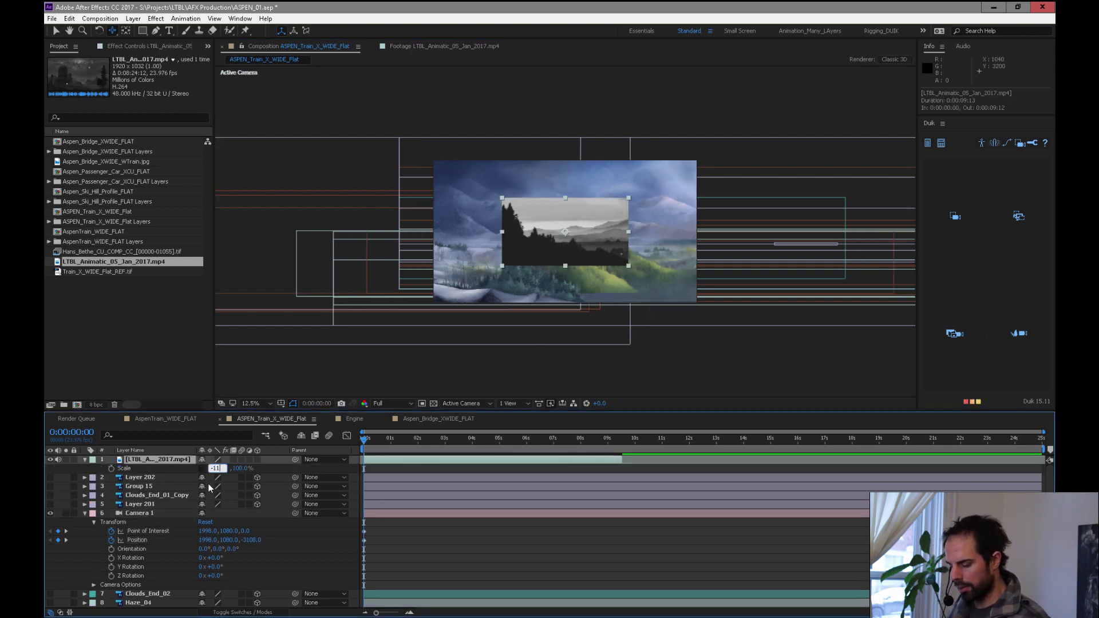
Mirror the animatic layer horizontally at -100% width and check it at a later frame
key(Return)
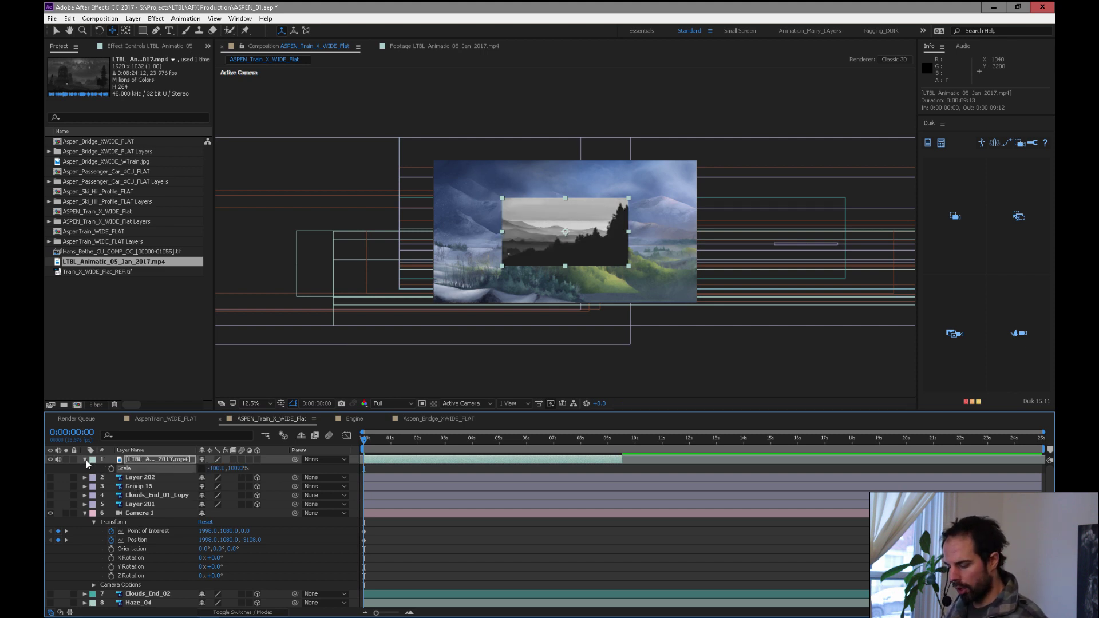
drag(366, 439, 100, 490)
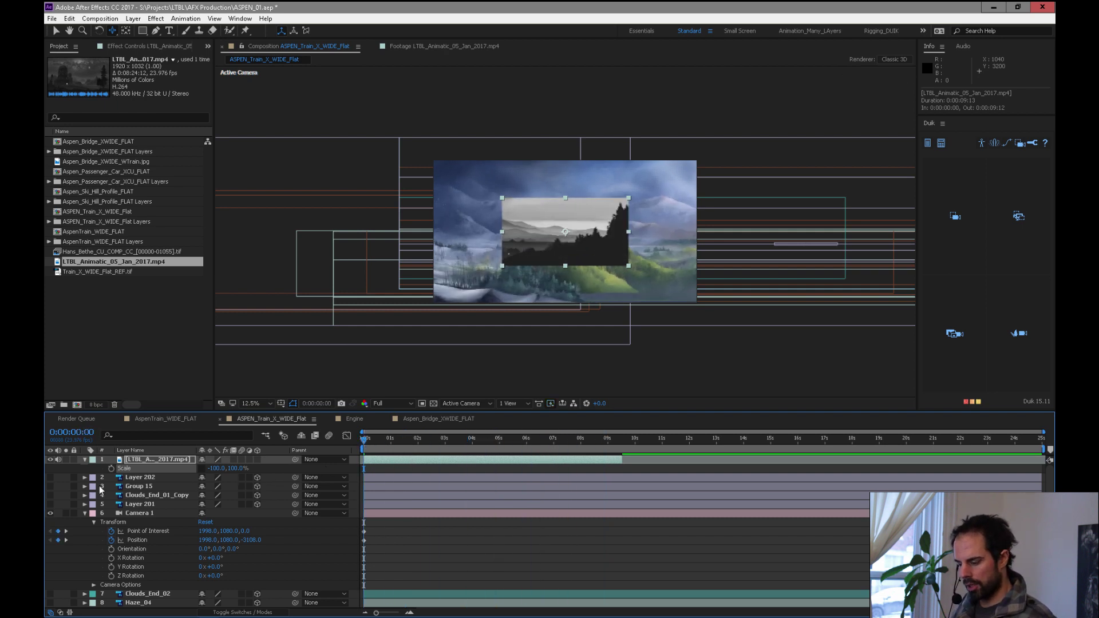
click(84, 460)
click(73, 460)
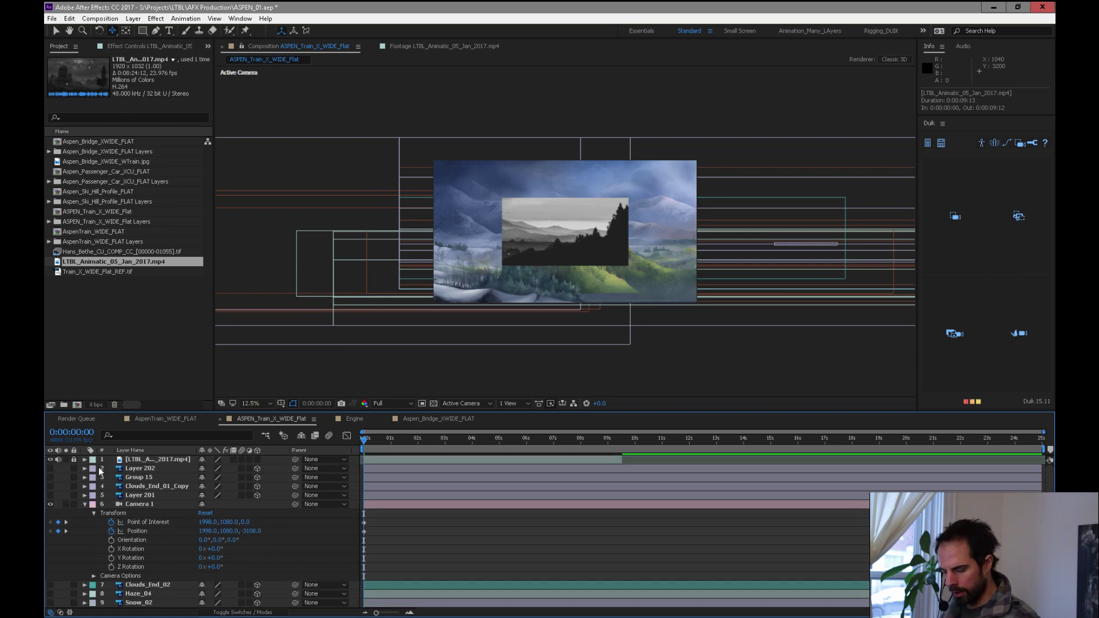
Shrink the animatic to 27%, place it at 3590, 200 in the upper right, and hide it
click(136, 460)
key(s)
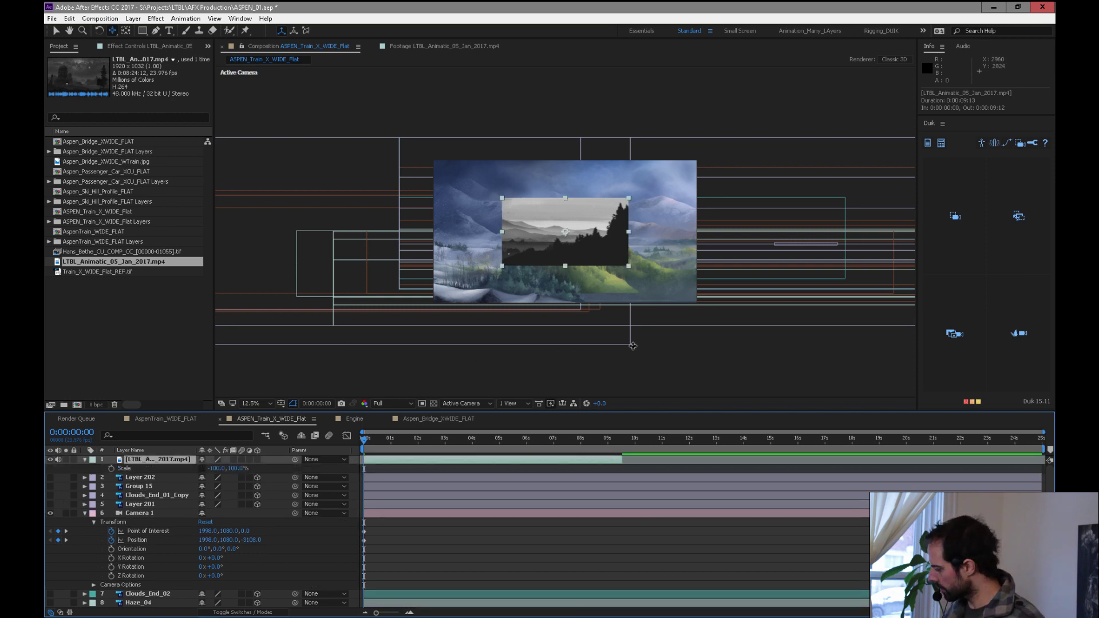
drag(234, 468, 198, 472)
key(v)
drag(575, 238, 683, 180)
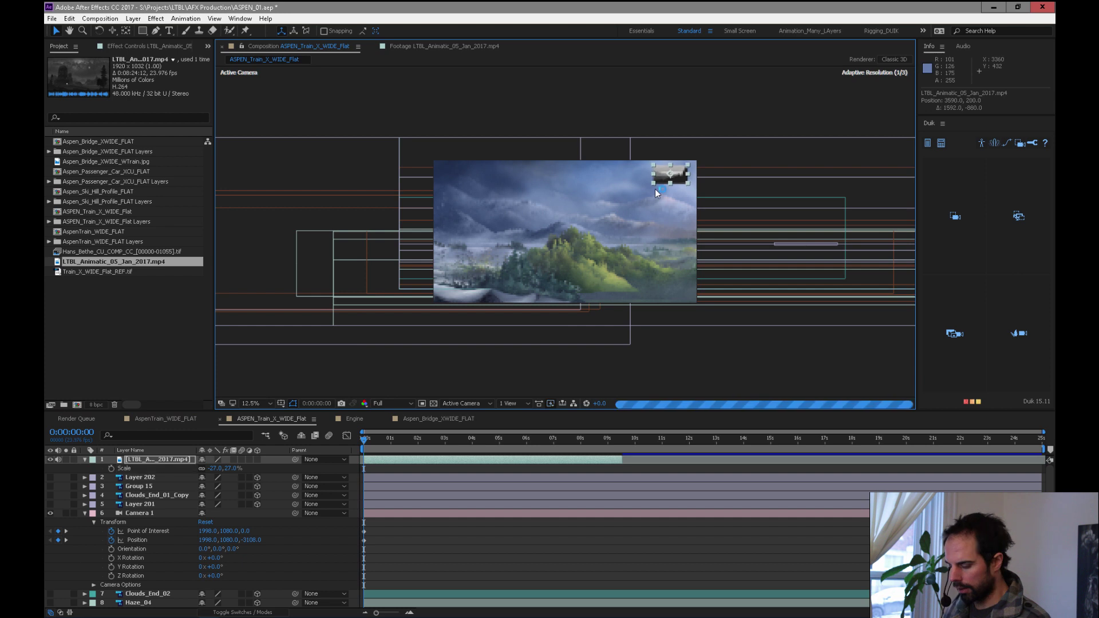
click(84, 460)
click(50, 460)
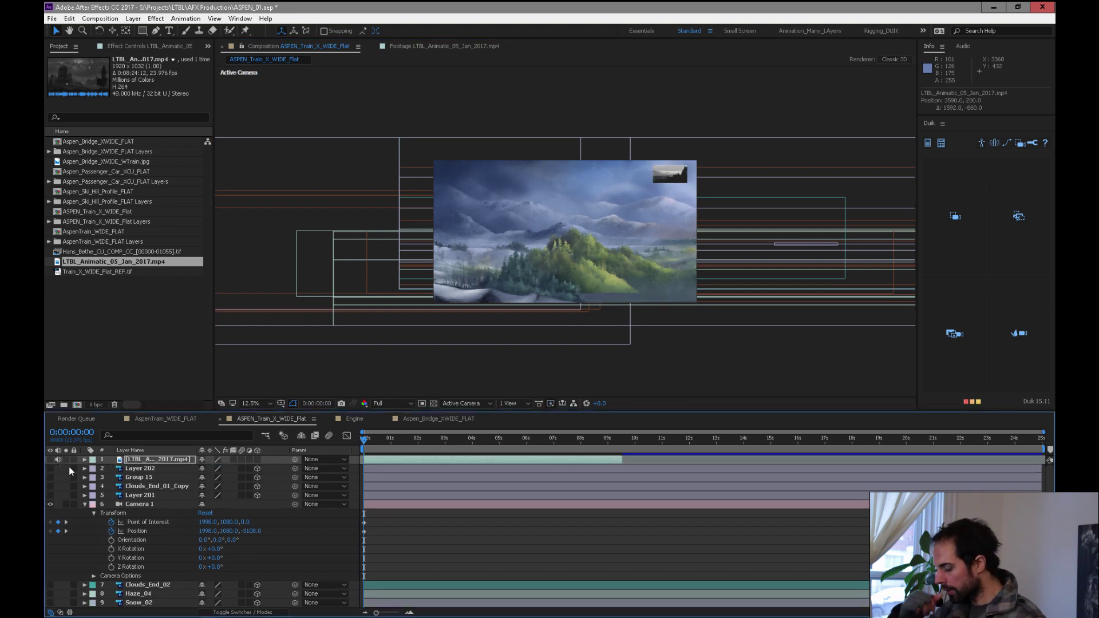
click(140, 496)
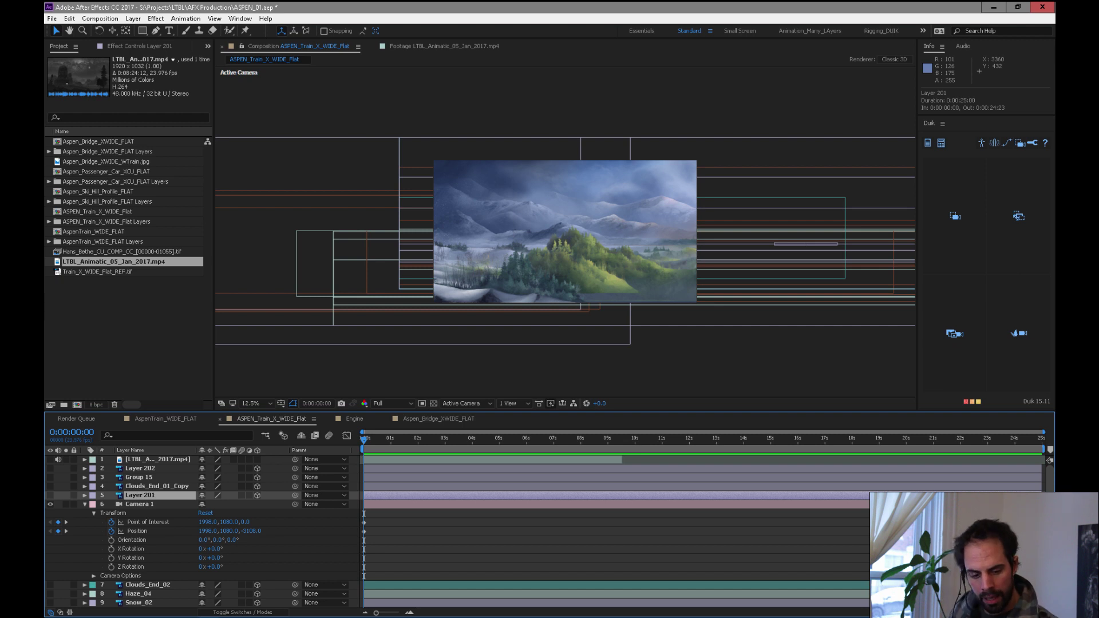
Select Camera 1 and preview its move from the start to the 20-second keyframe
scroll(144, 560, down, 3)
click(144, 556)
scroll(143, 555, down, 4)
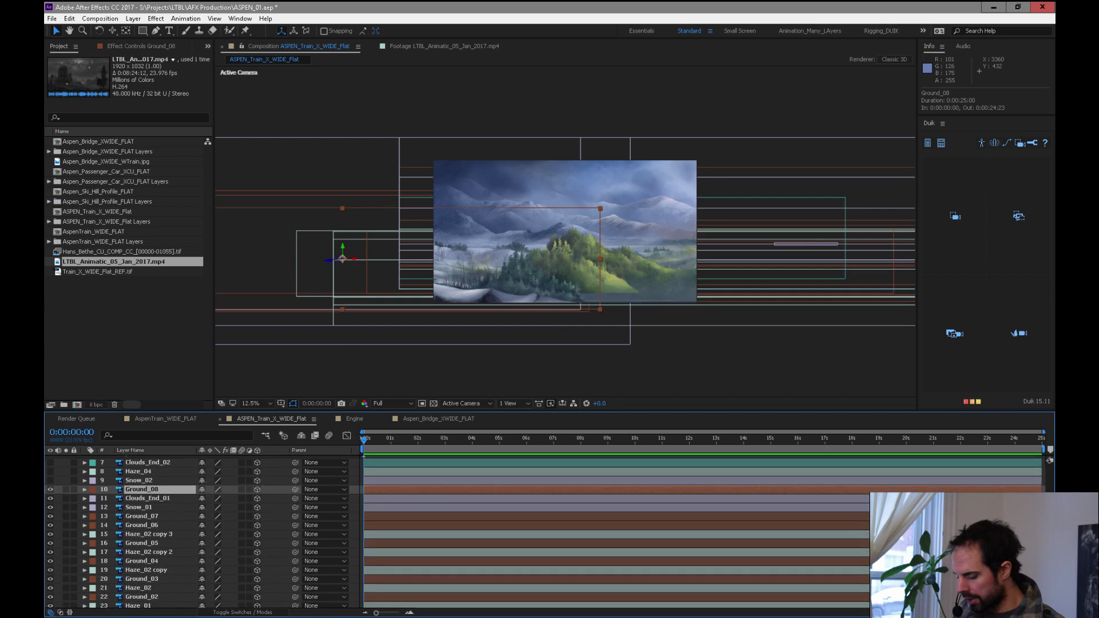
scroll(143, 555, up, 5)
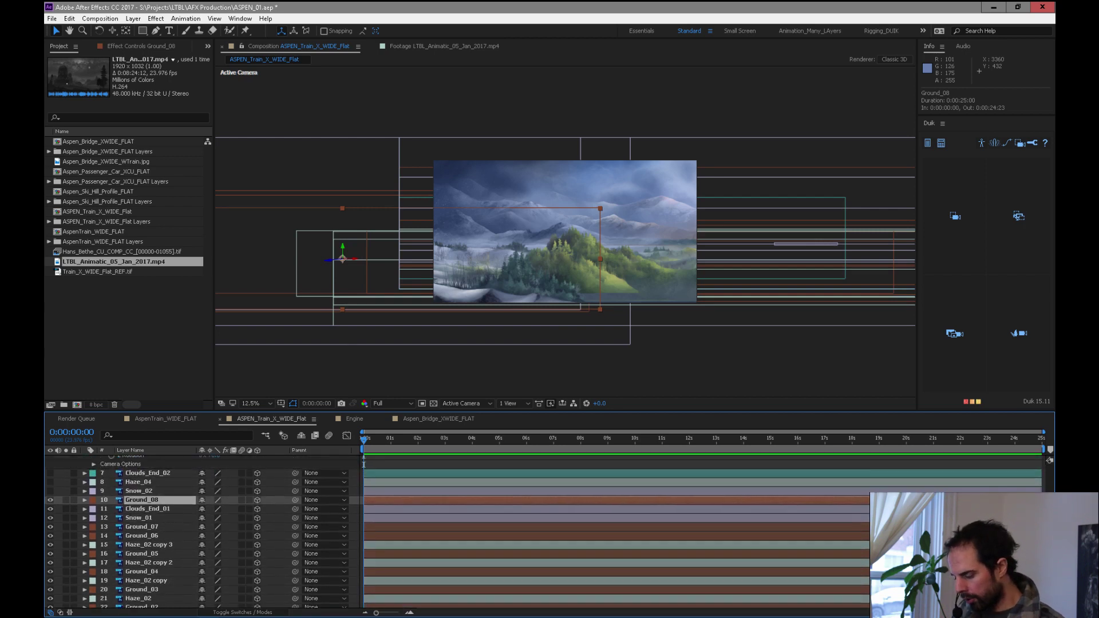
scroll(143, 490, up, 1)
click(143, 491)
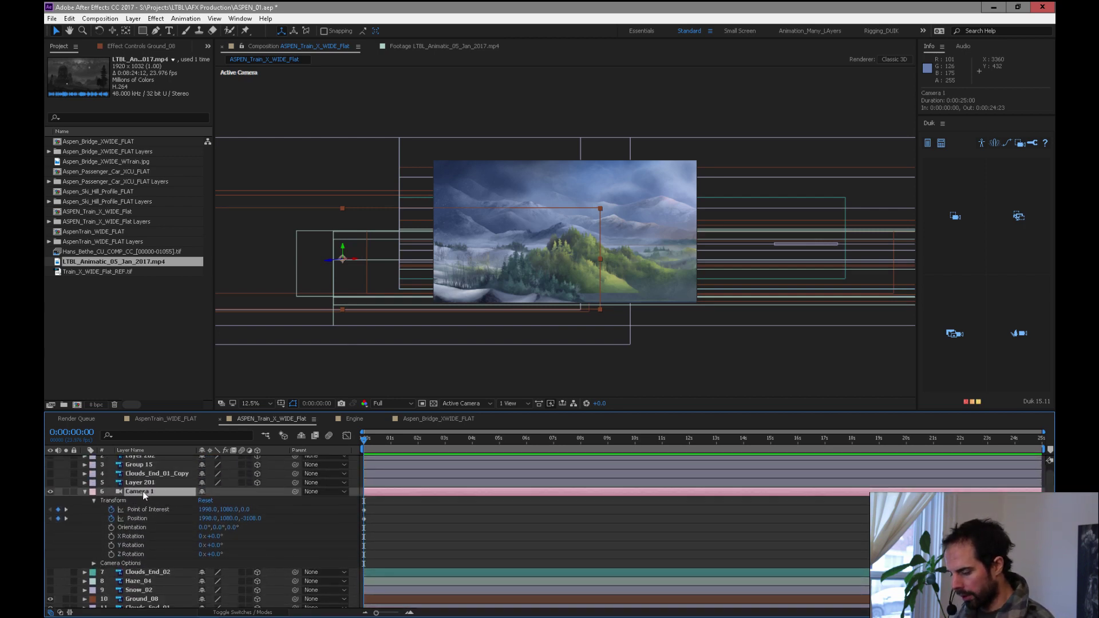
drag(380, 438, 907, 439)
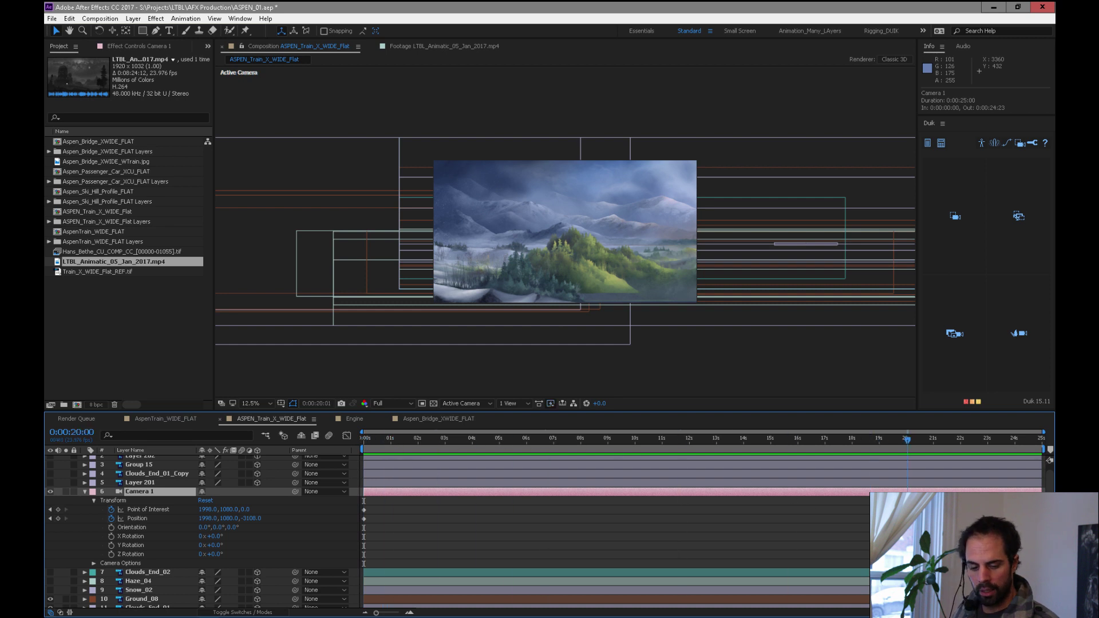
click(50, 510)
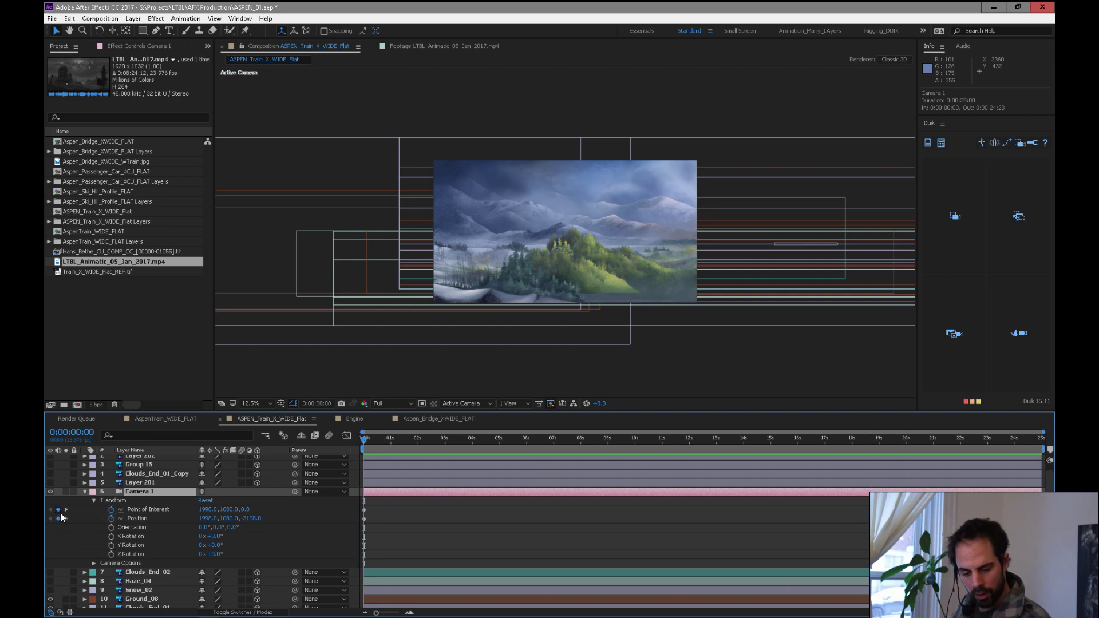
click(66, 510)
Track Camera 1's first keyframe sideways to X 5406 and zoom the viewer to 25%
key(c)
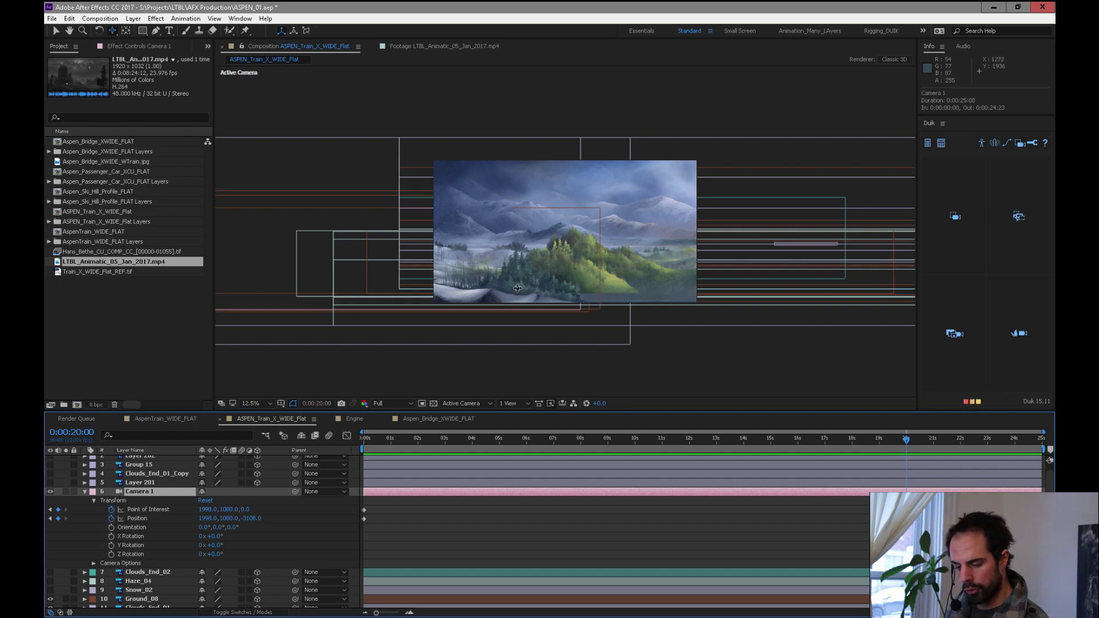
key(Home)
drag(571, 241, 279, 272)
mouse_move(381, 256)
mouse_down()
mouse_move(395, 253)
mouse_move(381, 257)
mouse_up()
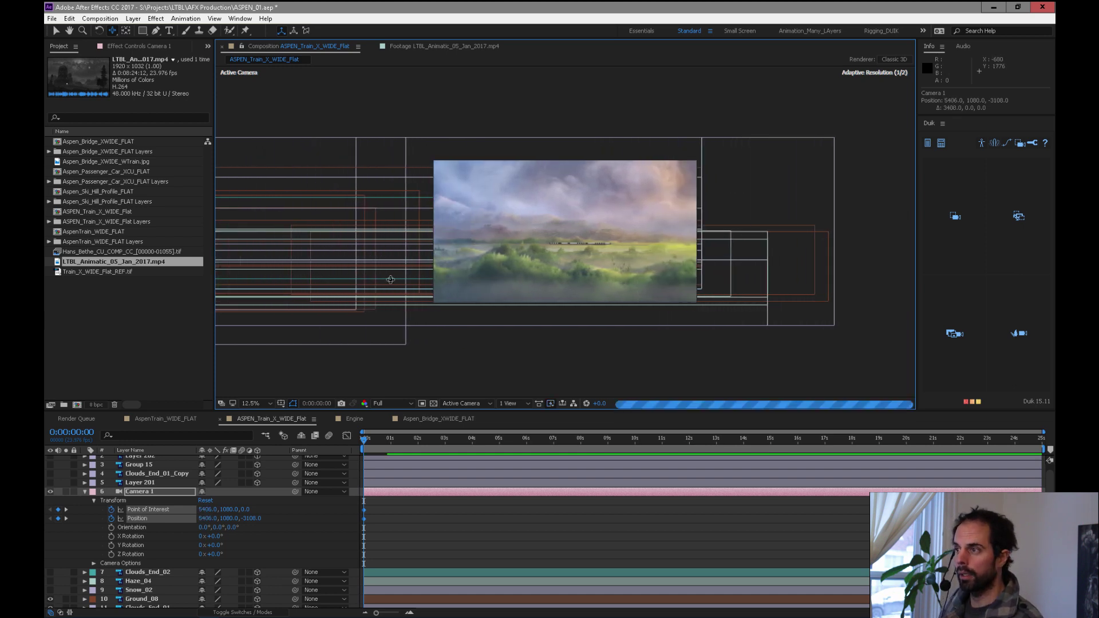
key(.)
drag(372, 439, 350, 486)
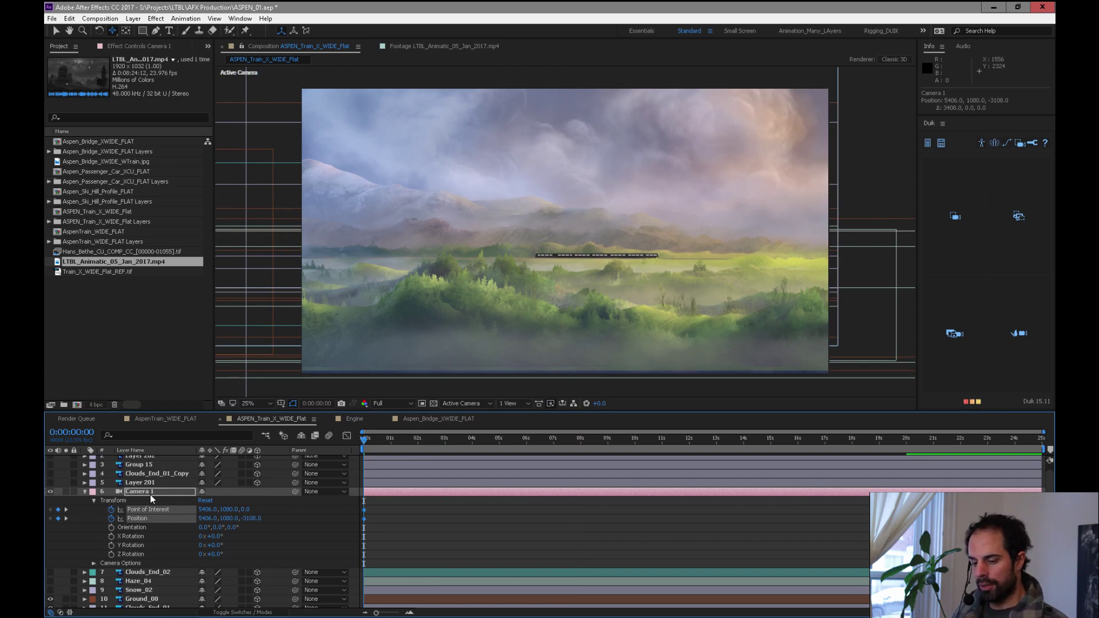
scroll(150, 495, down, 5)
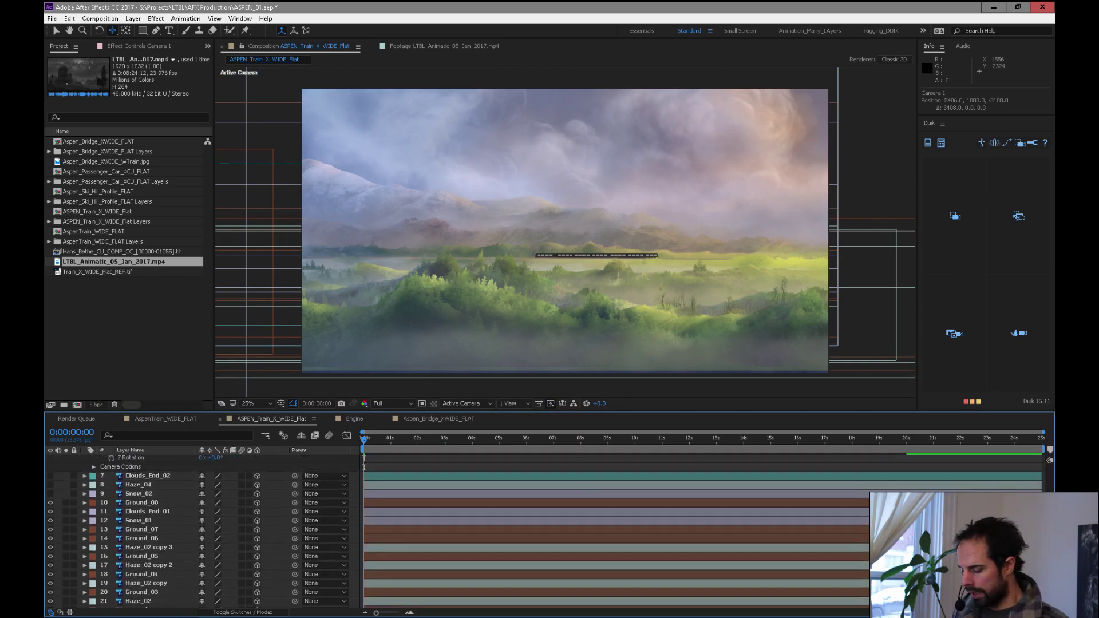
scroll(150, 515, up, 5)
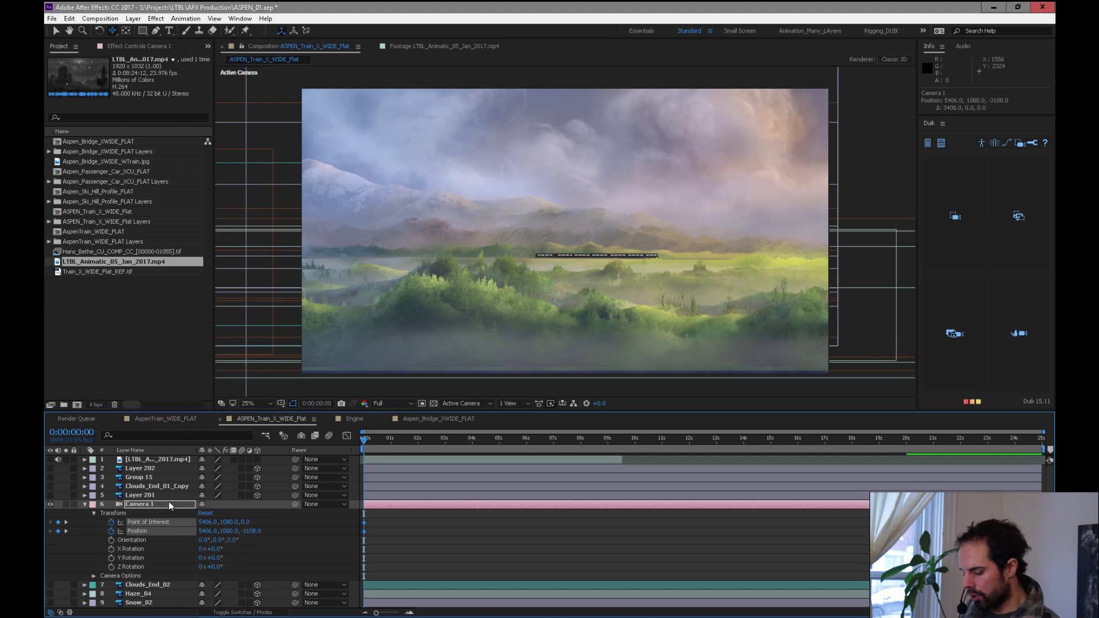
drag(368, 441, 632, 452)
key(Home)
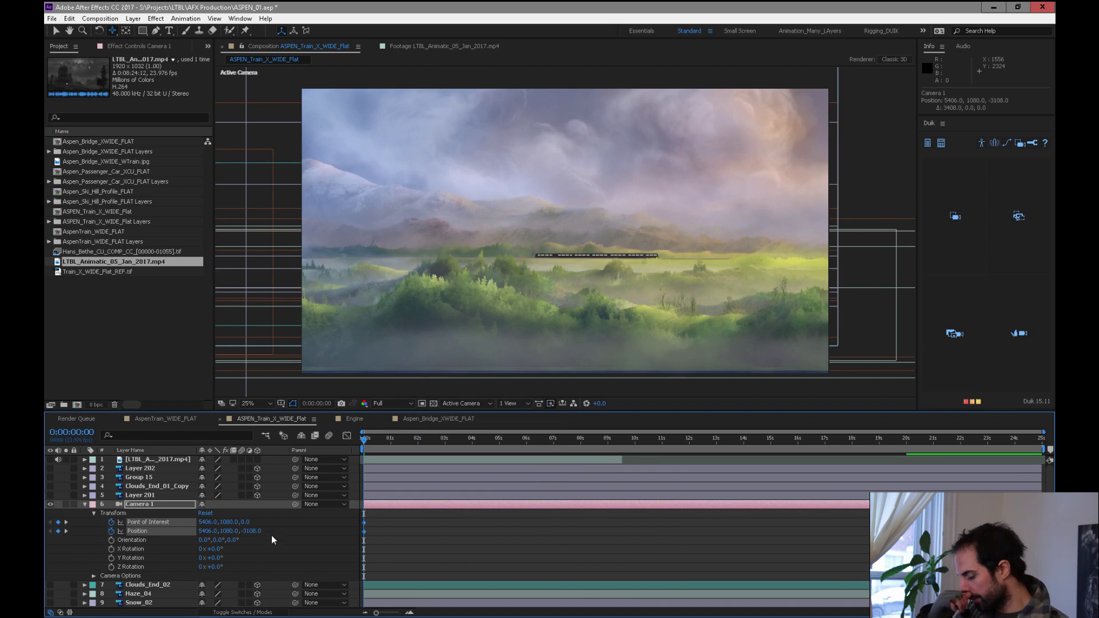
mouse_move(394, 445)
mouse_down()
mouse_move(635, 445)
mouse_move(379, 449)
mouse_up()
key(Home)
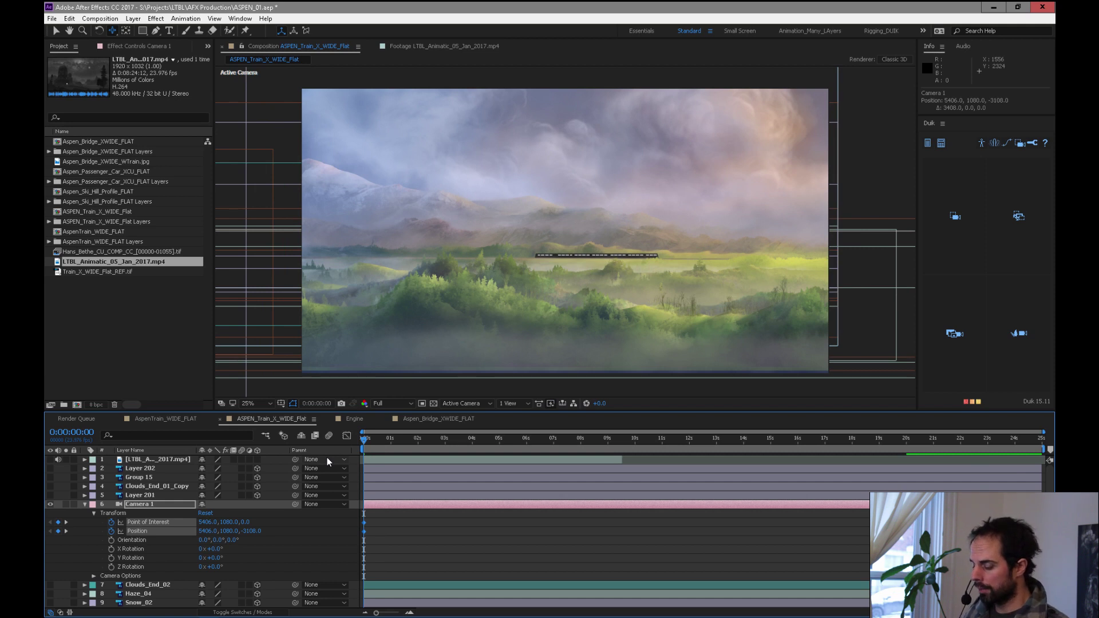
scroll(200, 533, down, 8)
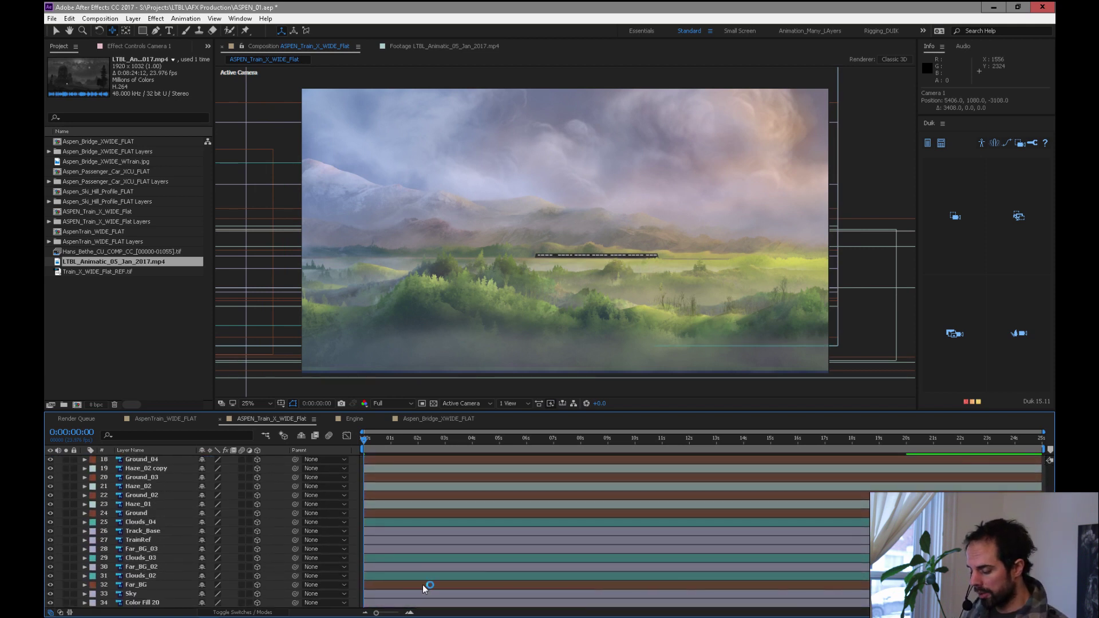
click(153, 603)
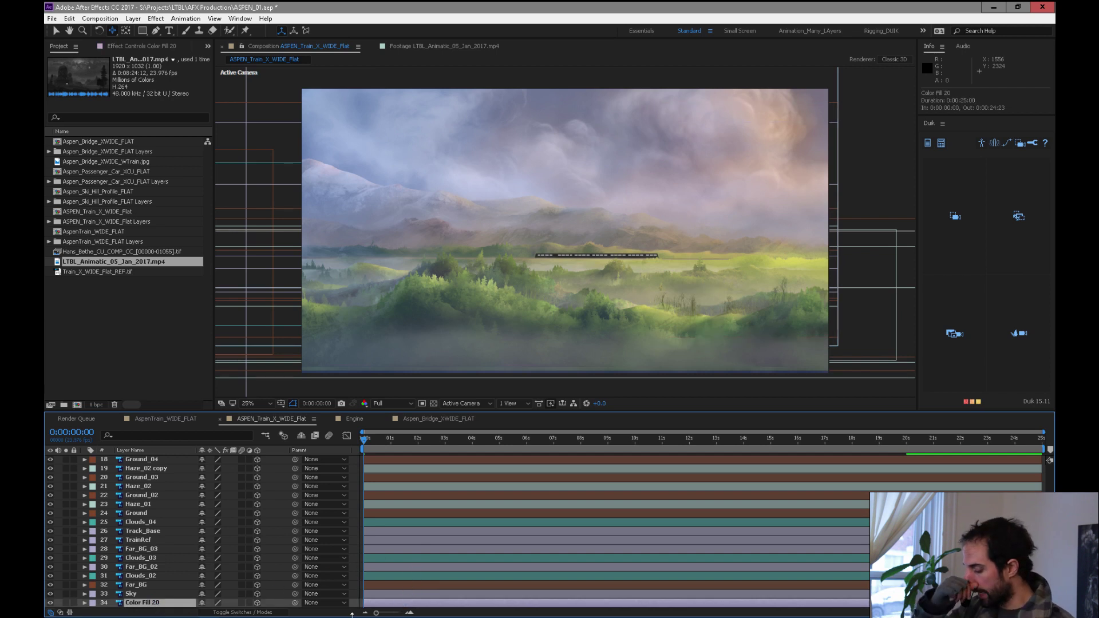
click(65, 603)
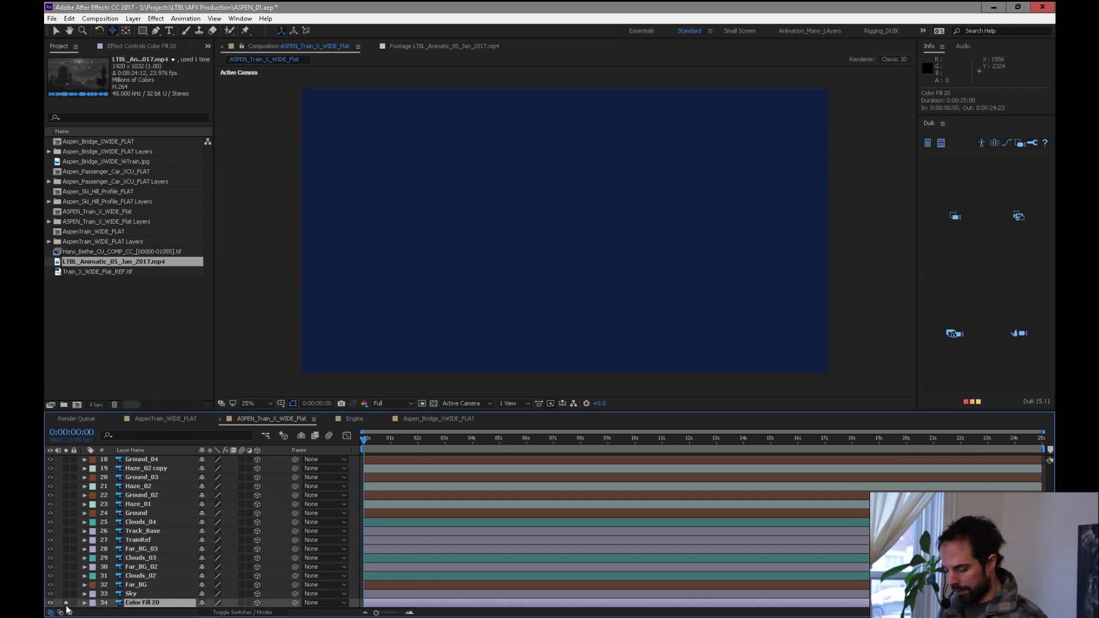
click(66, 602)
click(50, 603)
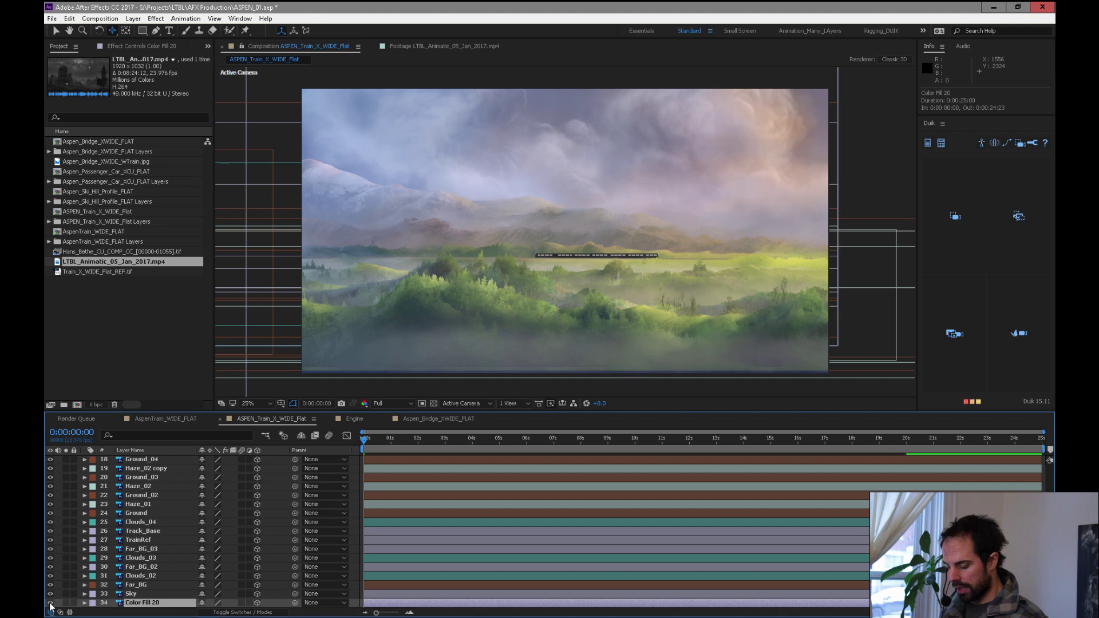
click(50, 604)
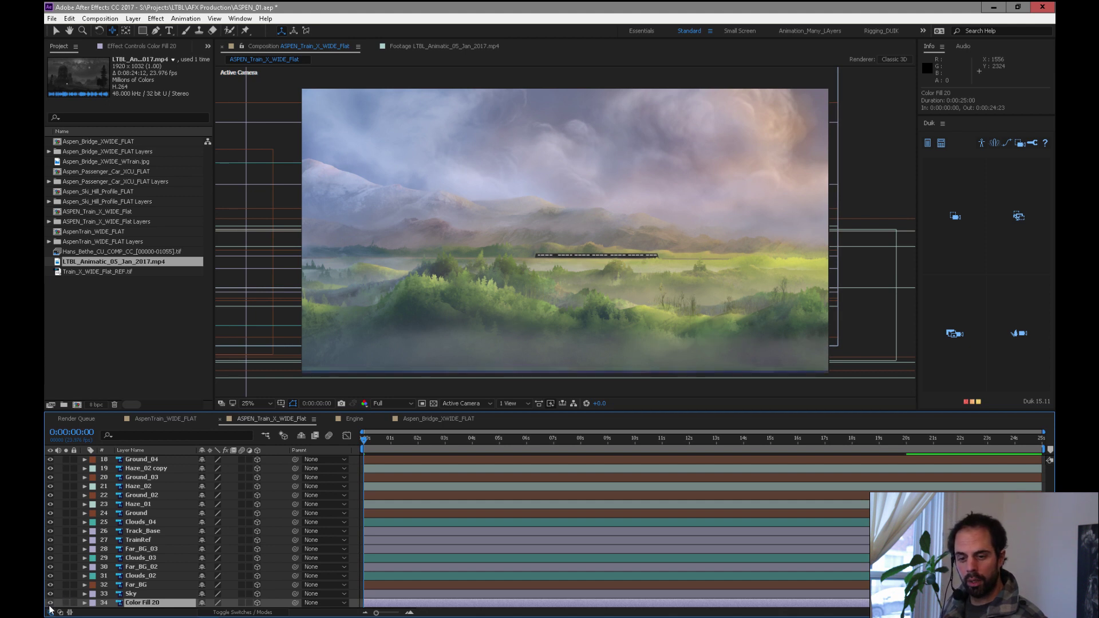
key(ctrl+Up)
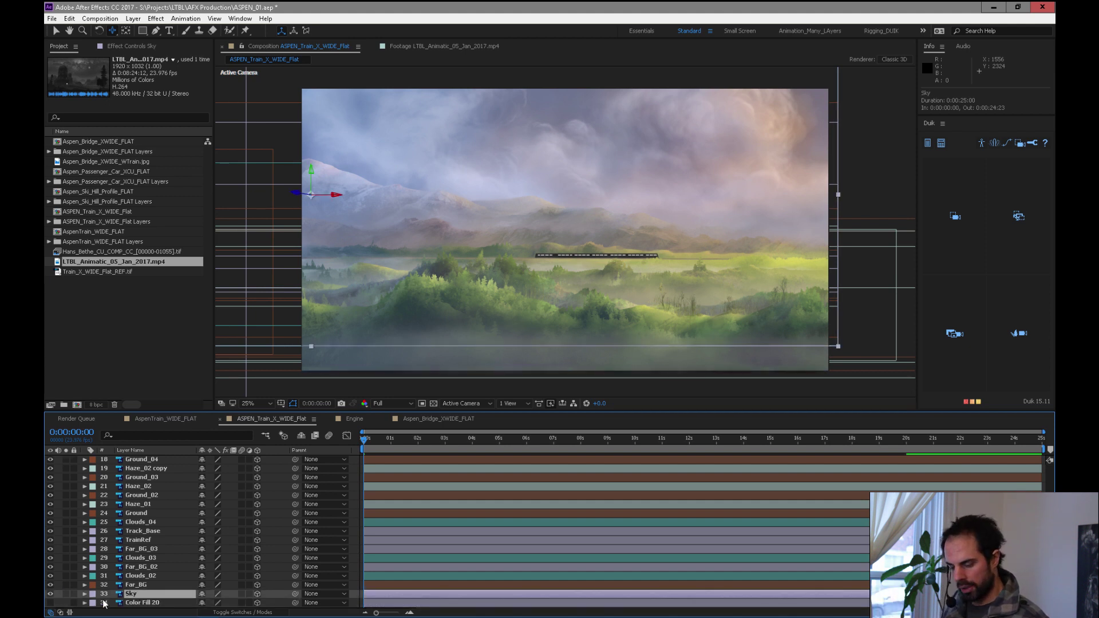
Solo the Sky layer and show its Position, trying then undoing a Z of 1000
click(66, 595)
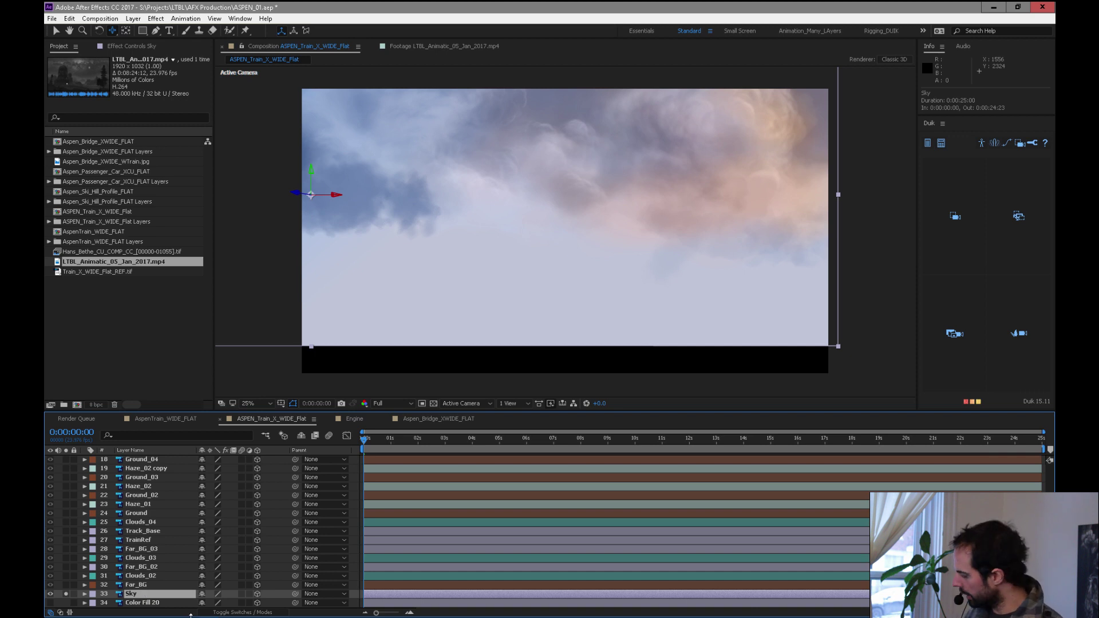
key(p)
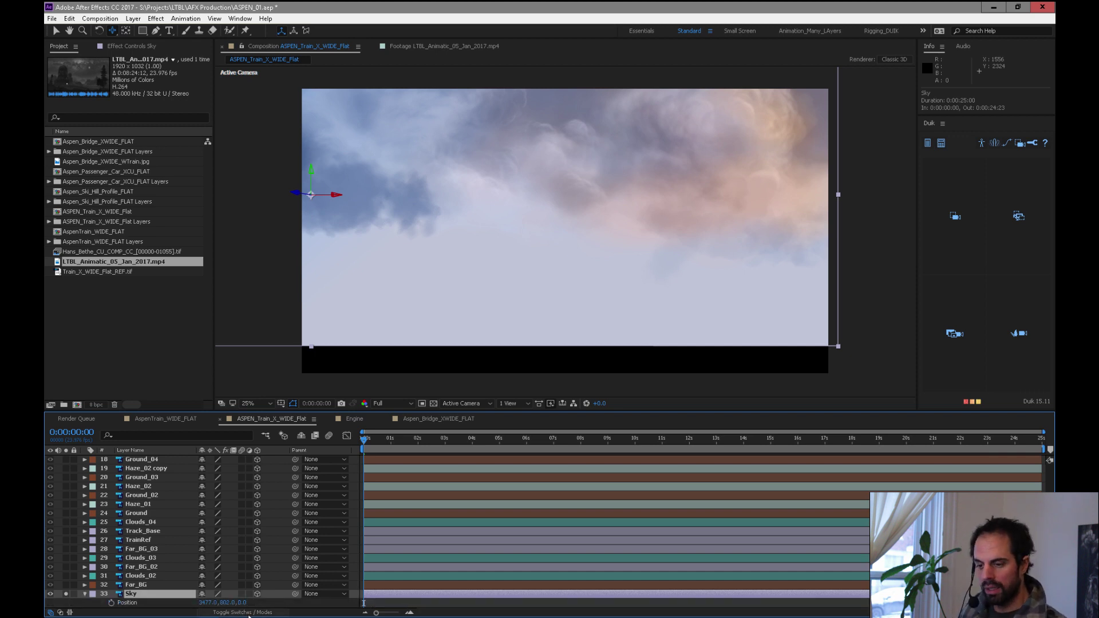
drag(206, 603, 394, 568)
key(ctrl+z)
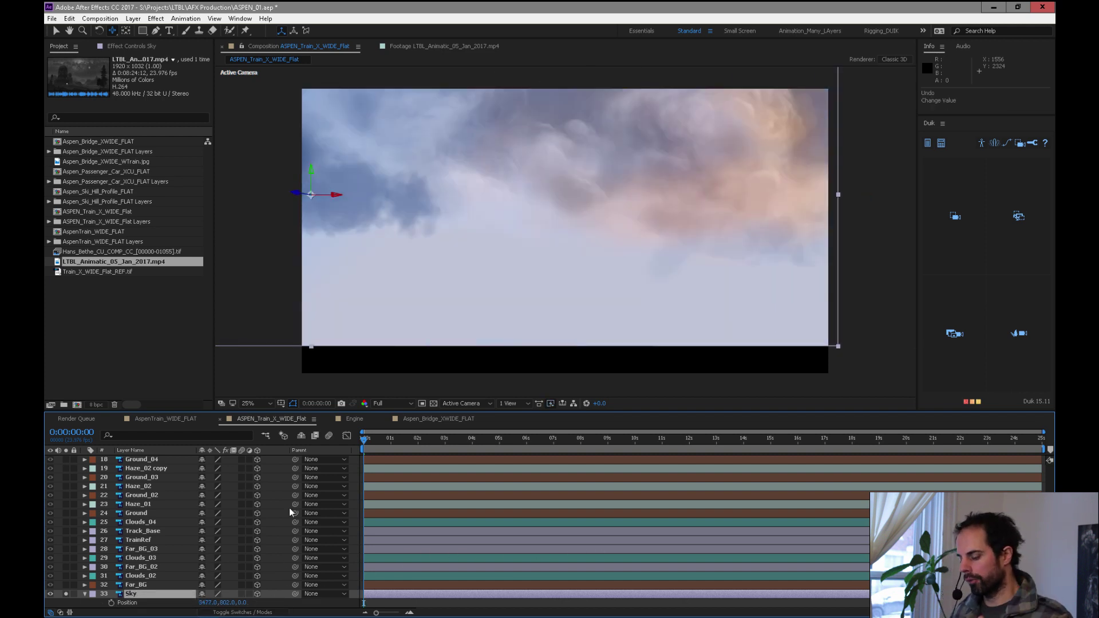
click(242, 603)
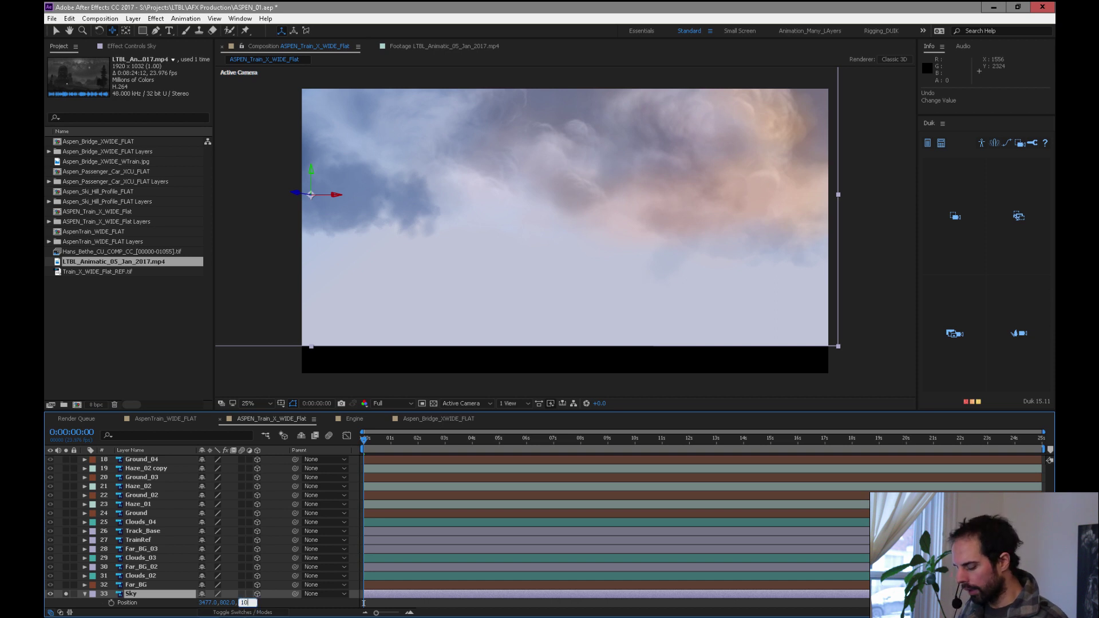
text(1000)
key(Return)
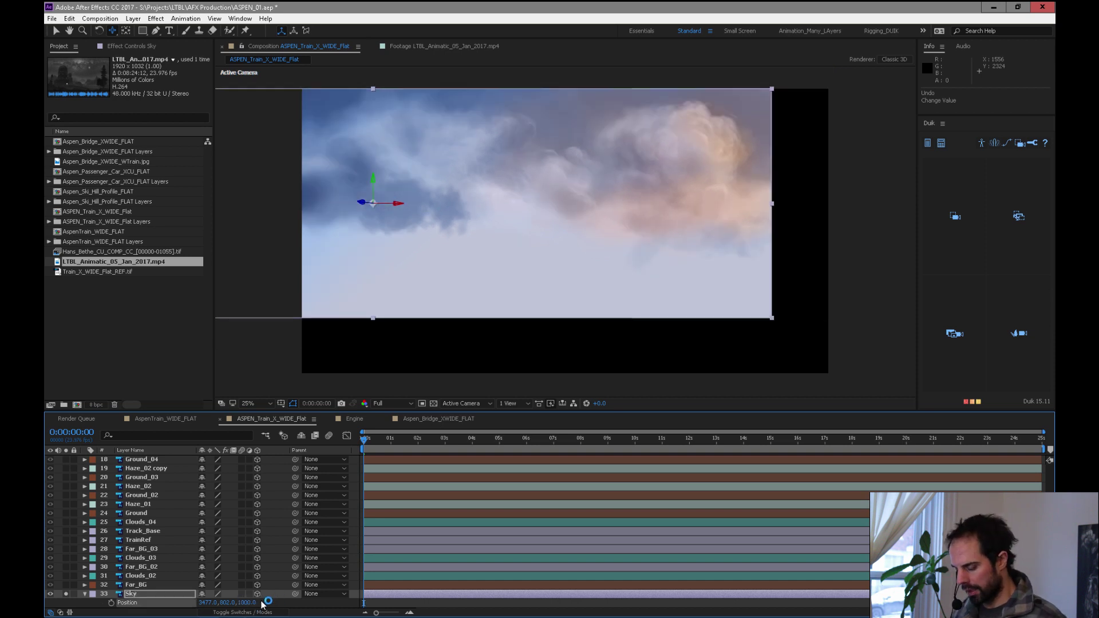
key(ctrl+z)
Link Sky's scale to camera distance with Duik and set its Position Z to 50000
click(165, 594)
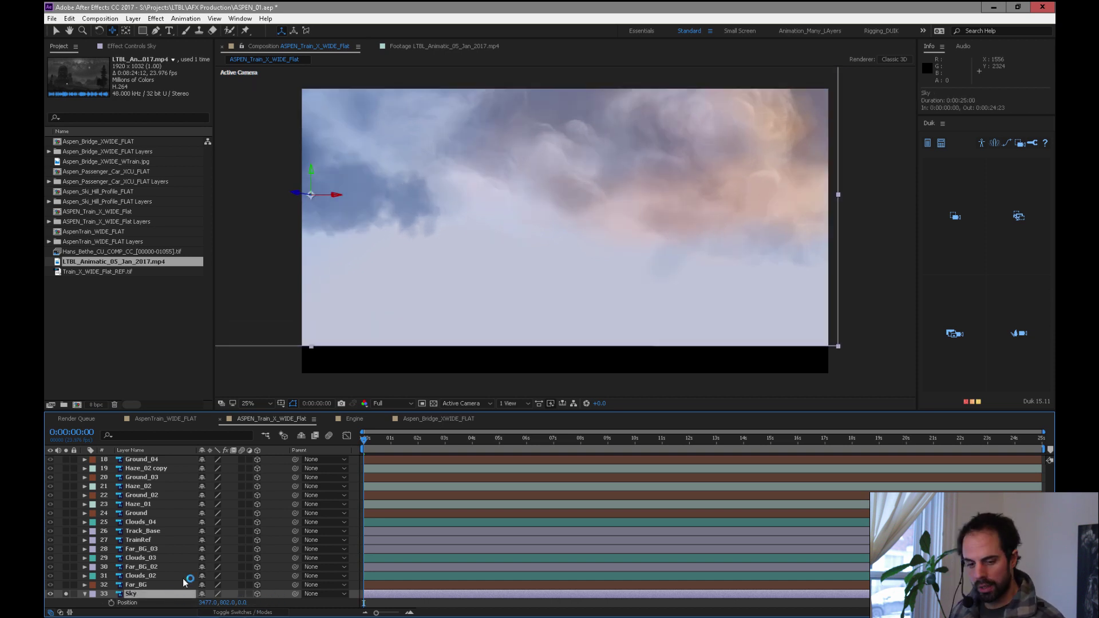
click(1019, 221)
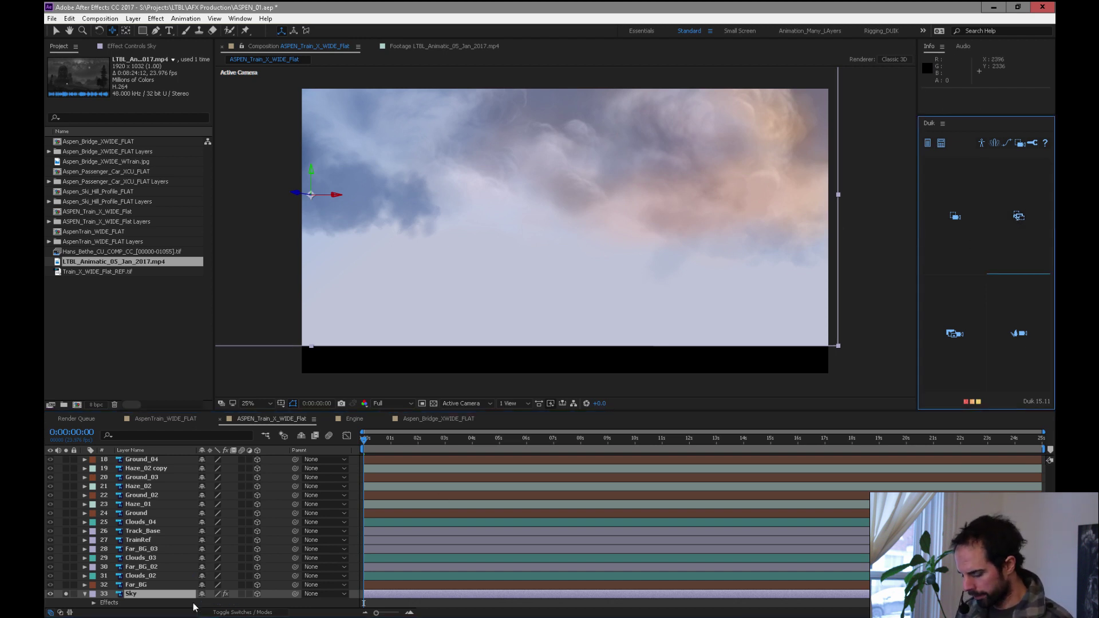
click(172, 596)
key(p)
drag(207, 602, 378, 582)
click(248, 602)
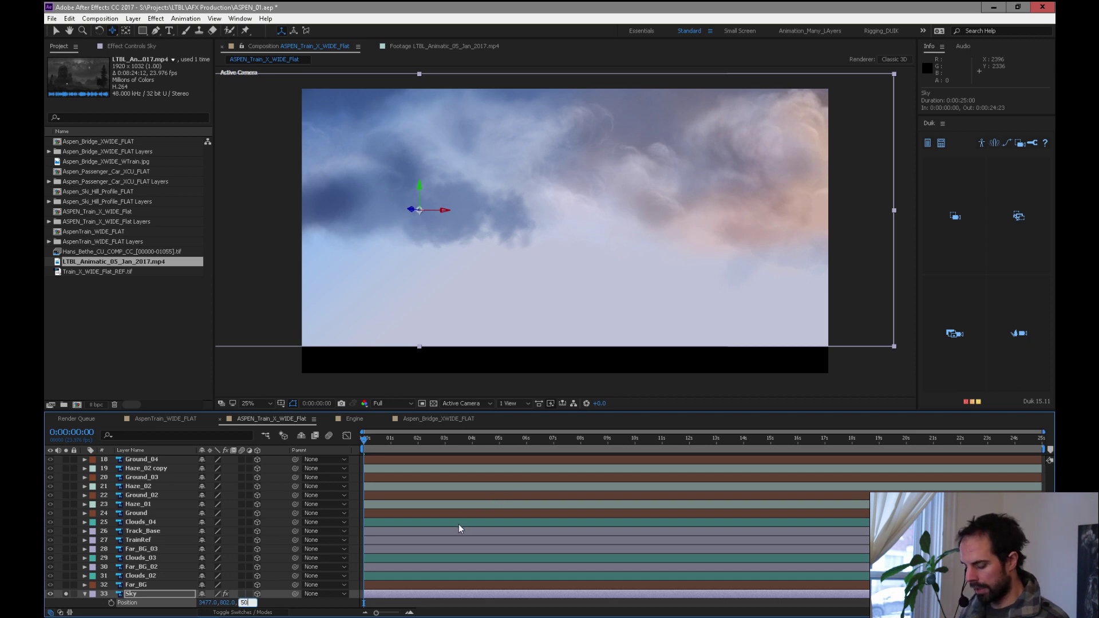
text(50000)
key(Return)
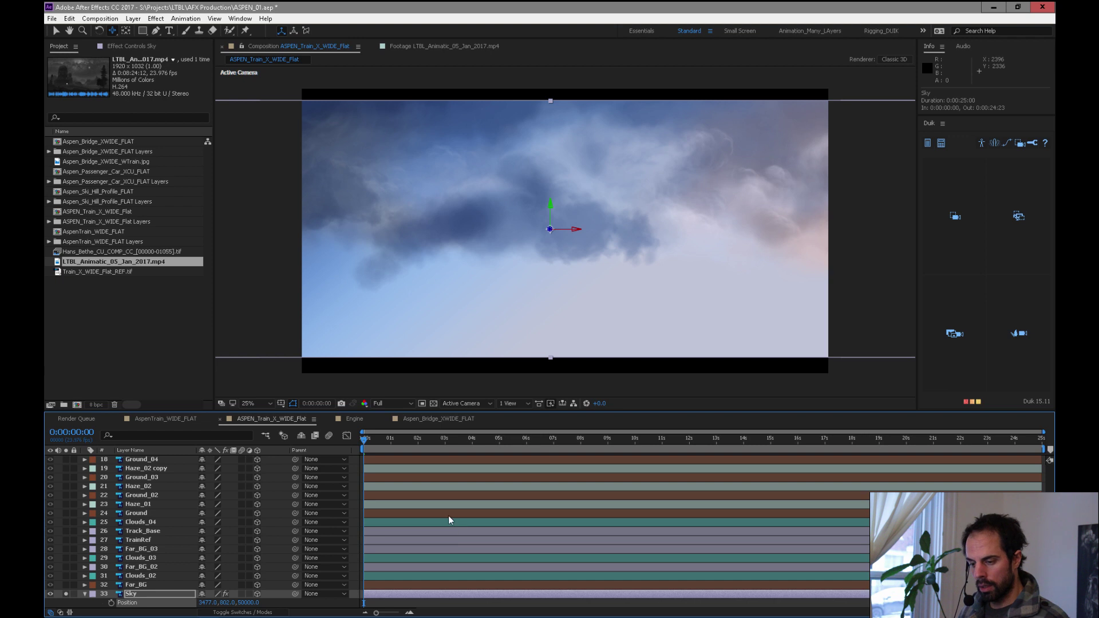
Preview the sky across the camera move and zoom the viewer out to 12.5%
click(413, 439)
drag(423, 442, 371, 451)
key(comma)
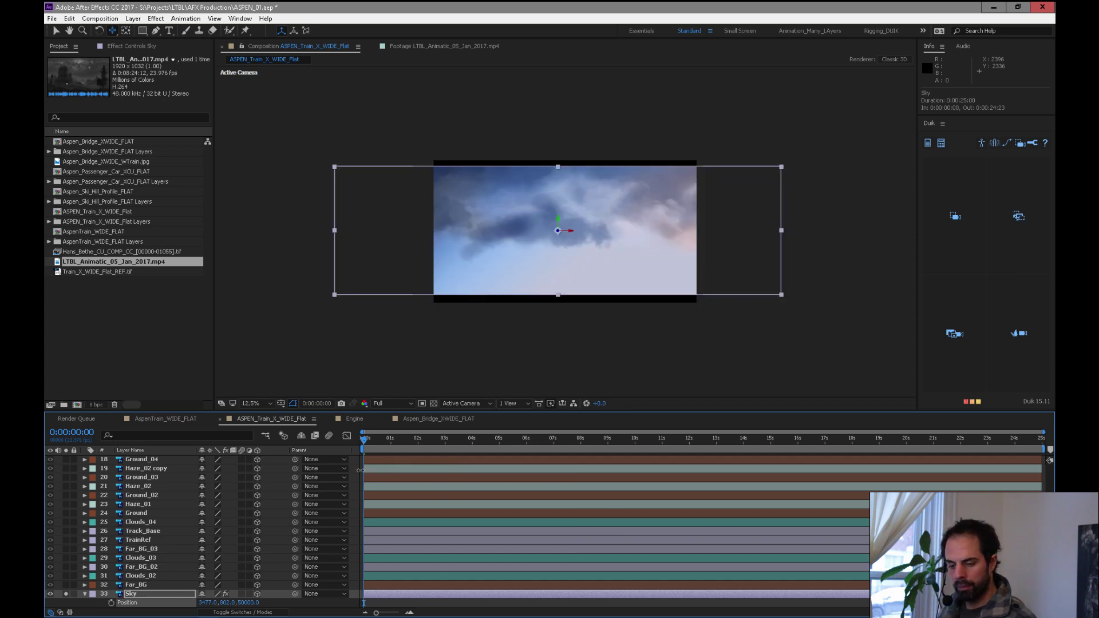
drag(206, 603, 160, 601)
key(ctrl+z)
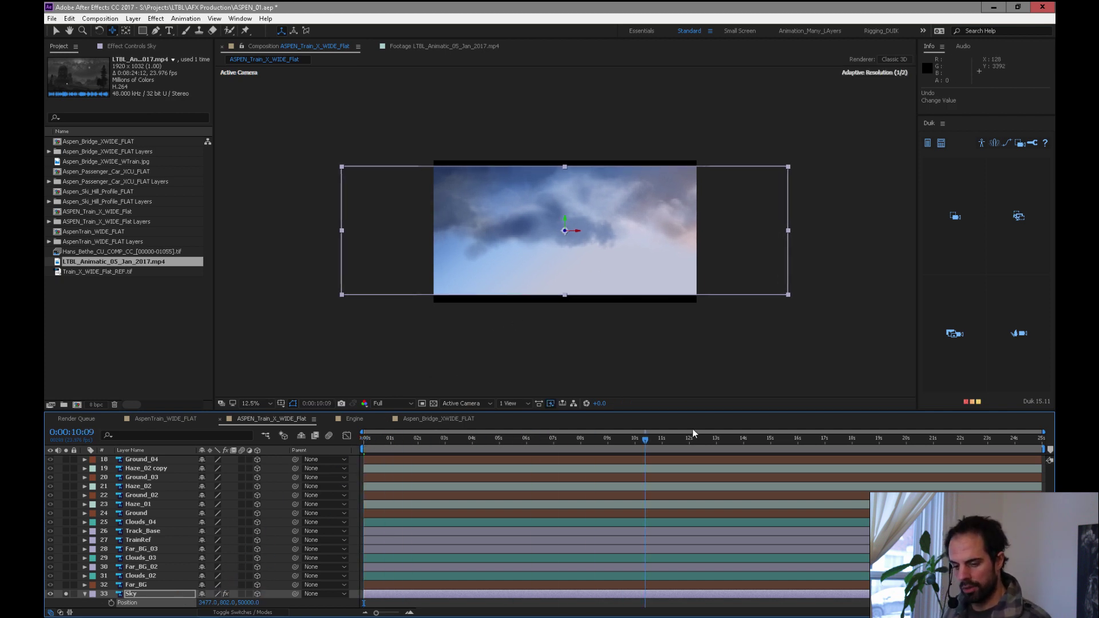
click(100, 273)
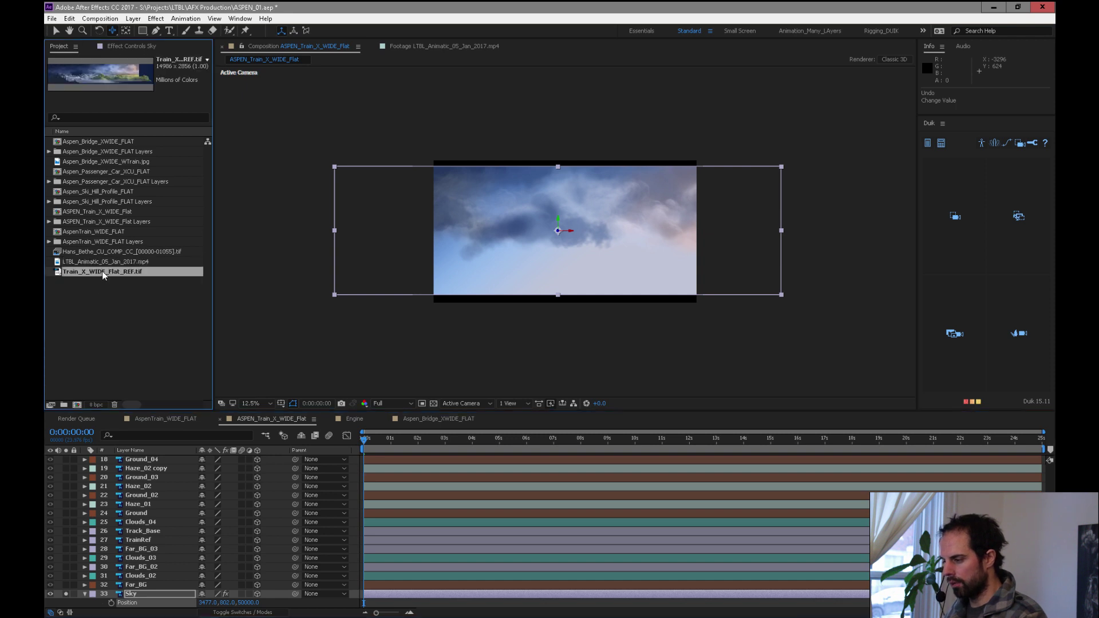
Inspect the sky and train in the Train_X_WIDE_Flat_REF.tif reference, then preview the shot
double_click(103, 272)
key(space)
drag(577, 299, 313, 101)
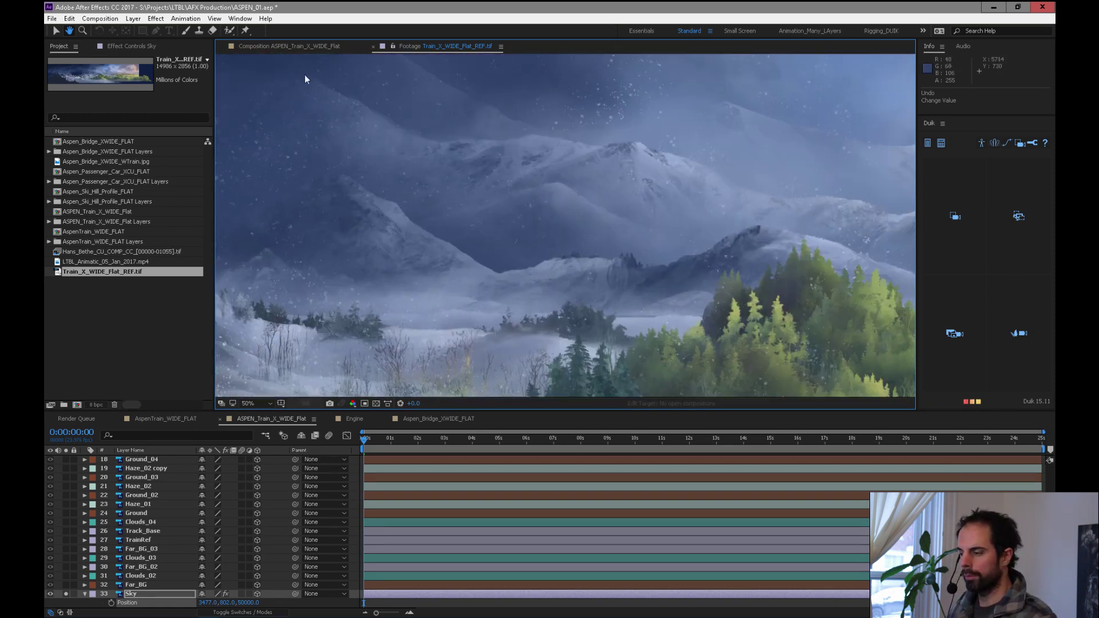
click(289, 46)
drag(392, 439, 612, 440)
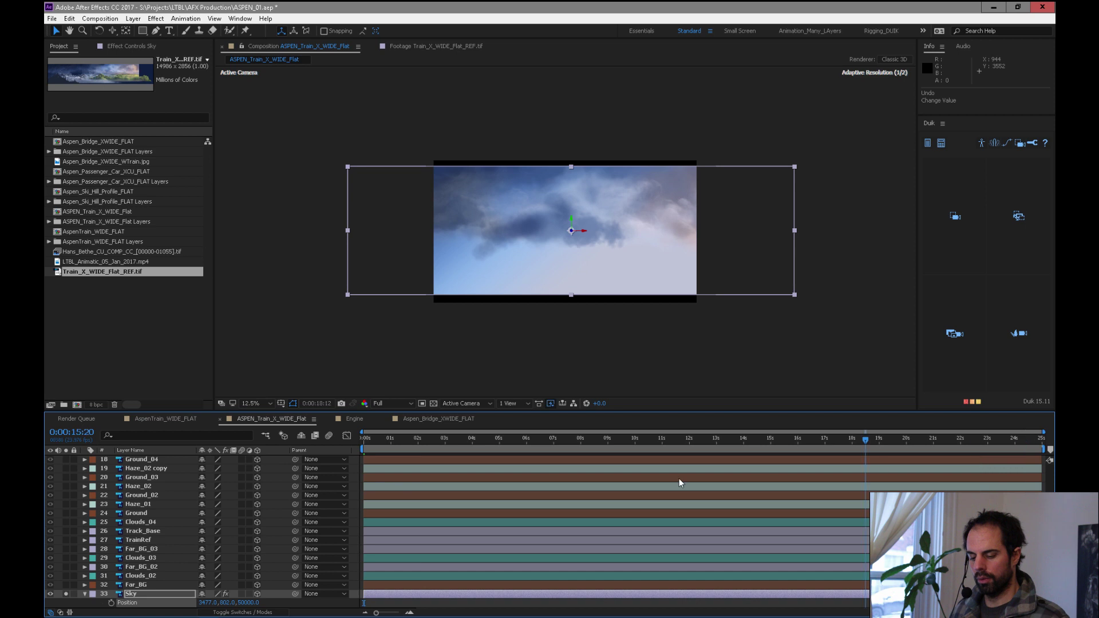
key(space)
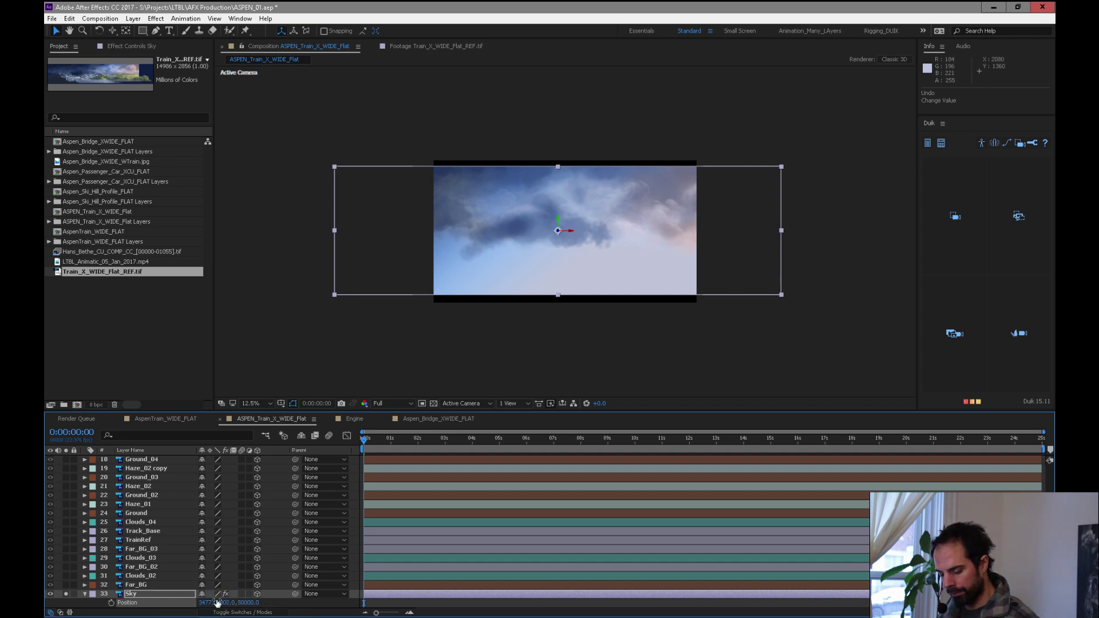
Raise the Sky layer, remove its scale expression, and set its Scale to 1500%
key(s)
key(p)
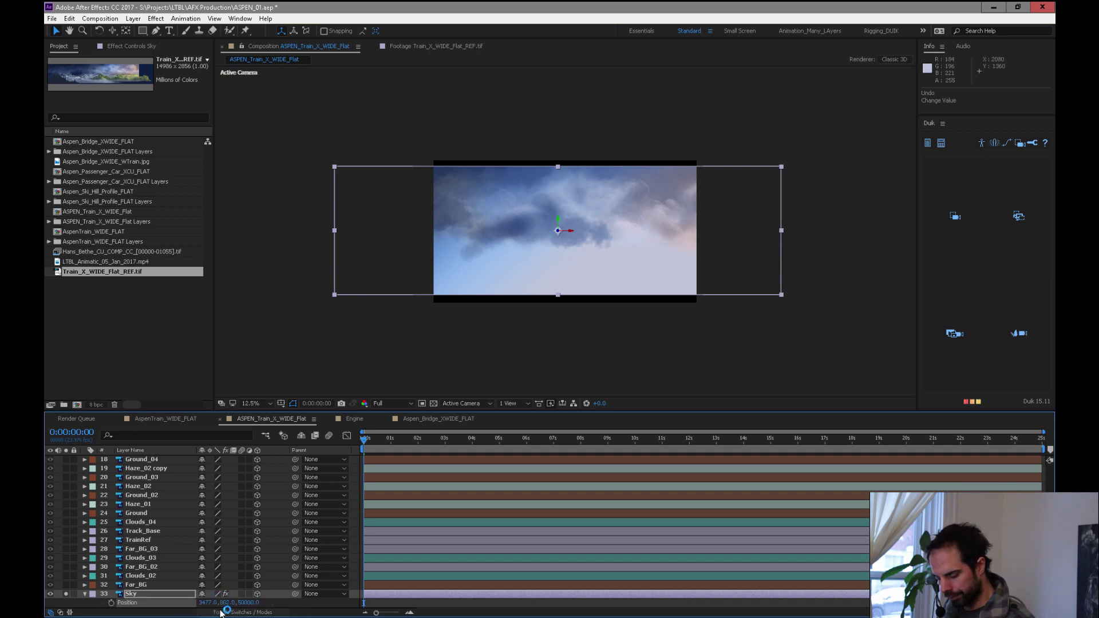
drag(225, 604, 104, 604)
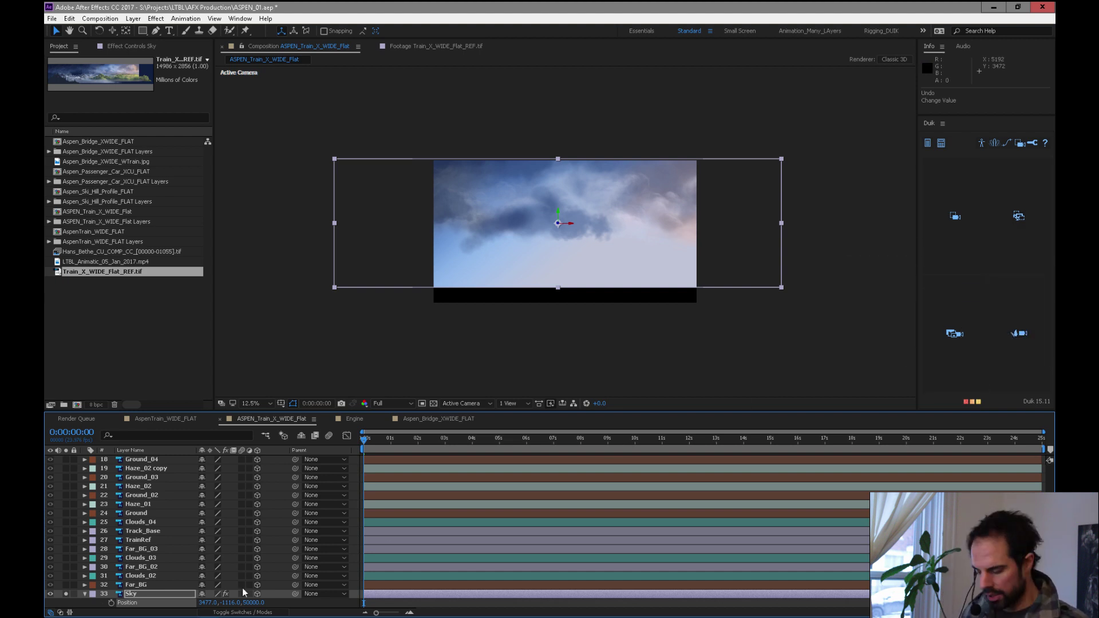
key(Return)
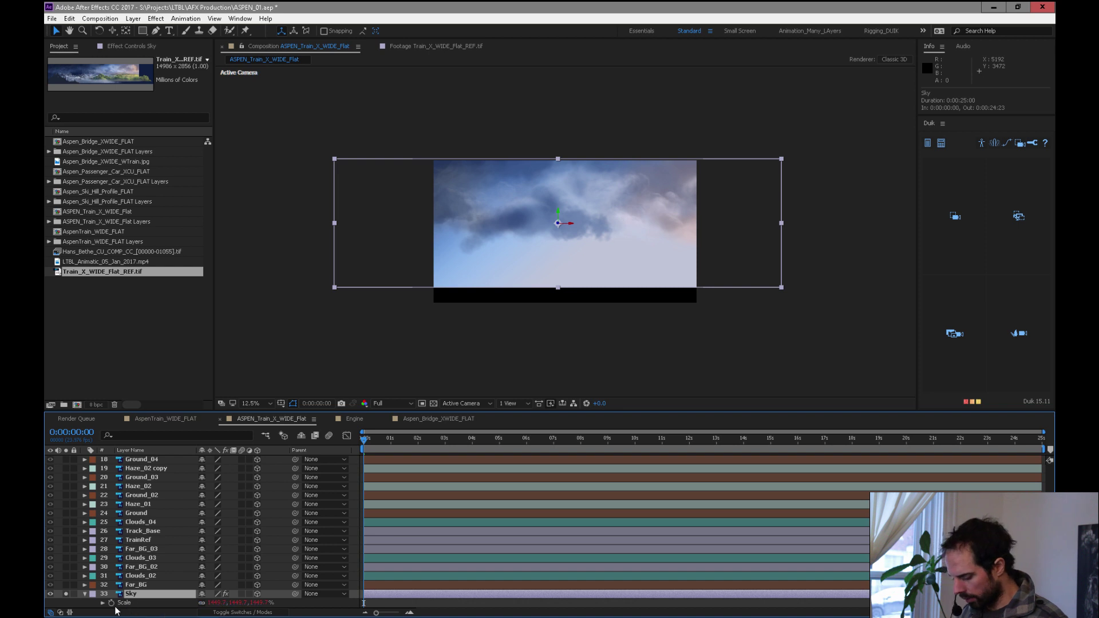
alt+click(112, 603)
mouse_move(131, 617)
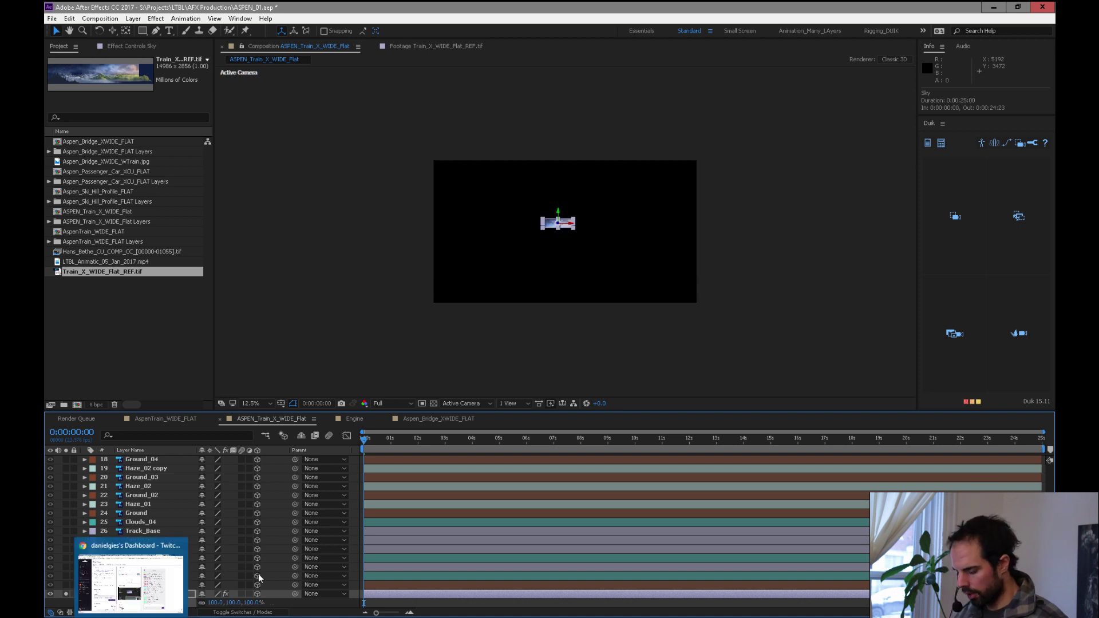
key(ctrl+z)
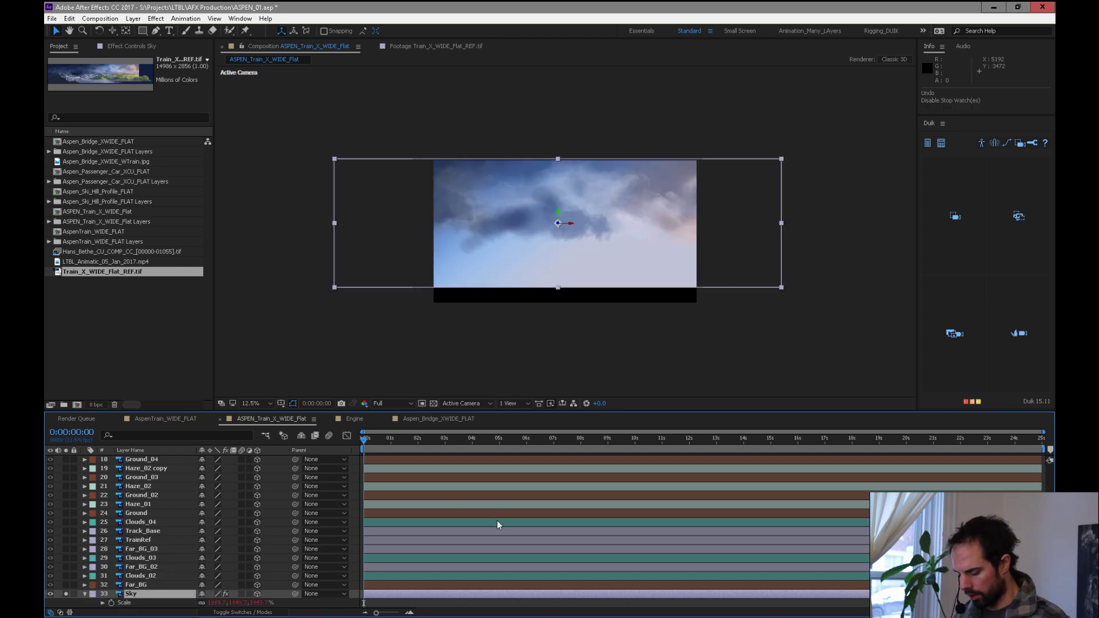
alt+click(111, 602)
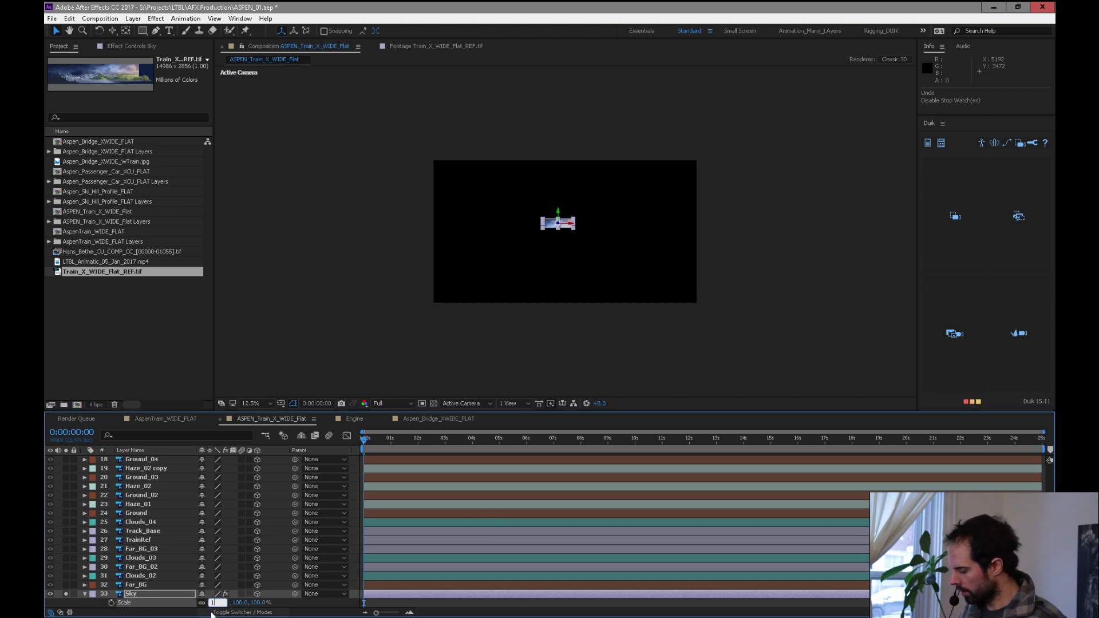
key(Return)
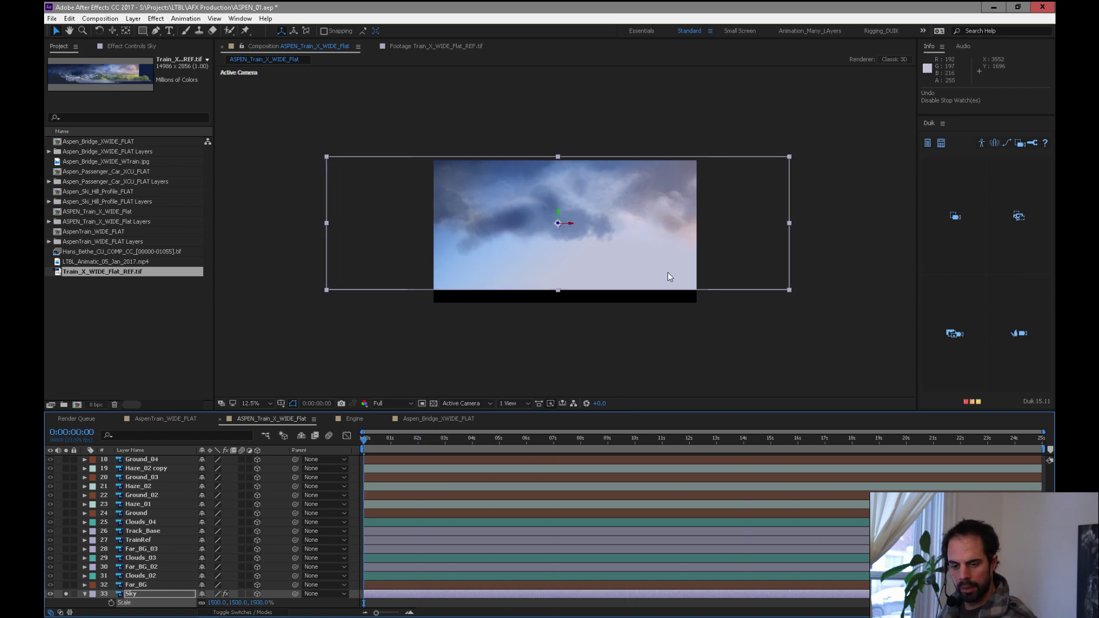
click(140, 584)
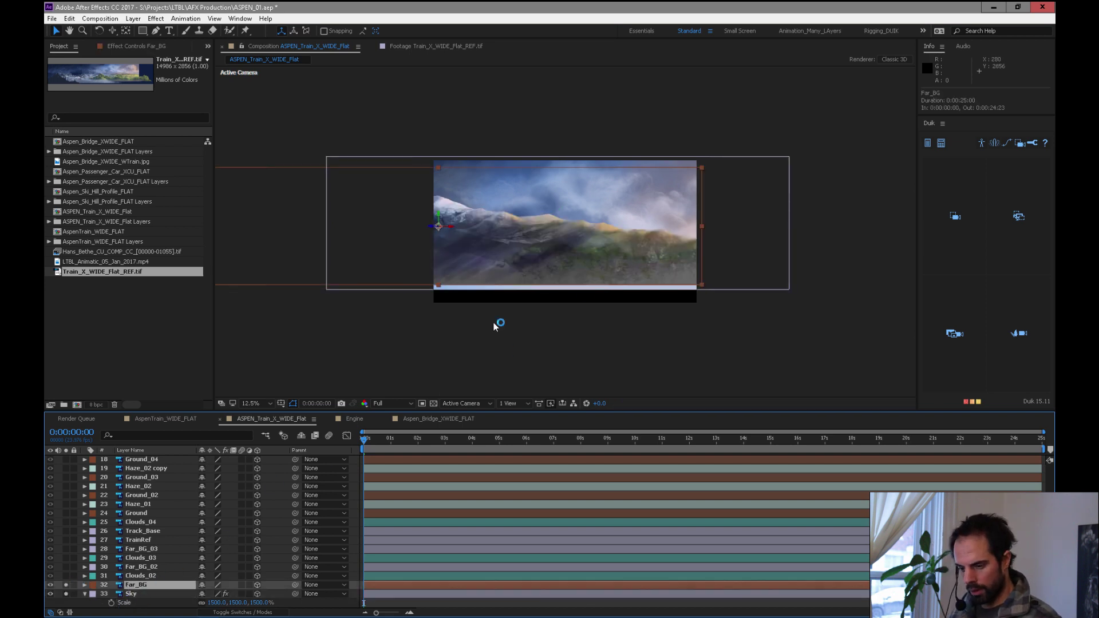
Push the Far_BG mountain layer back to Position Z 40000
drag(303, 508, 127, 592)
key(p)
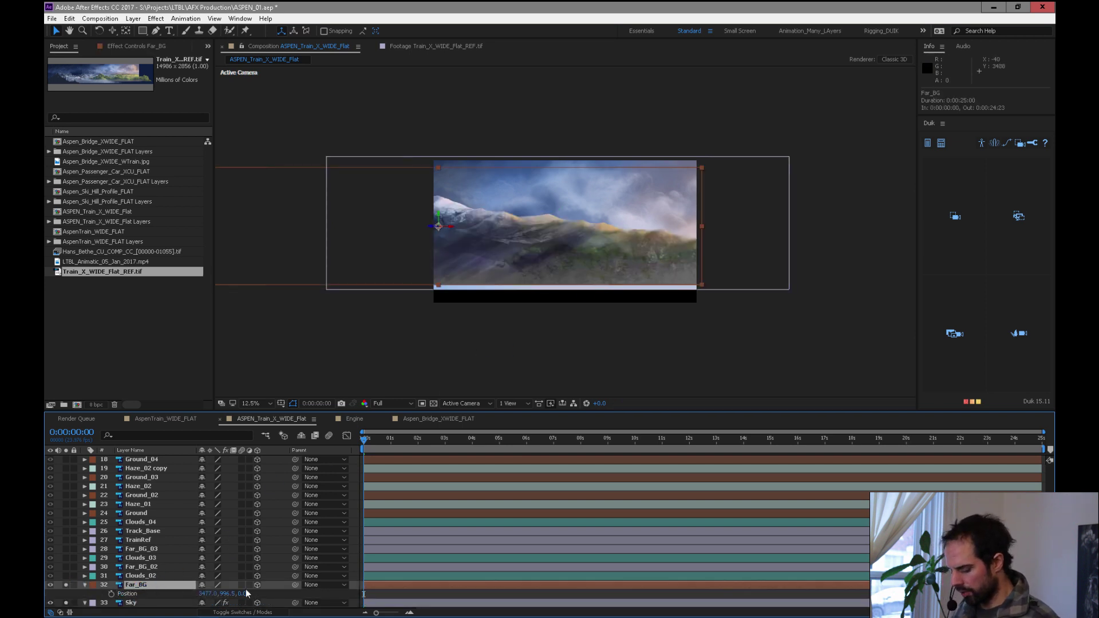
scroll(544, 532, down, 1)
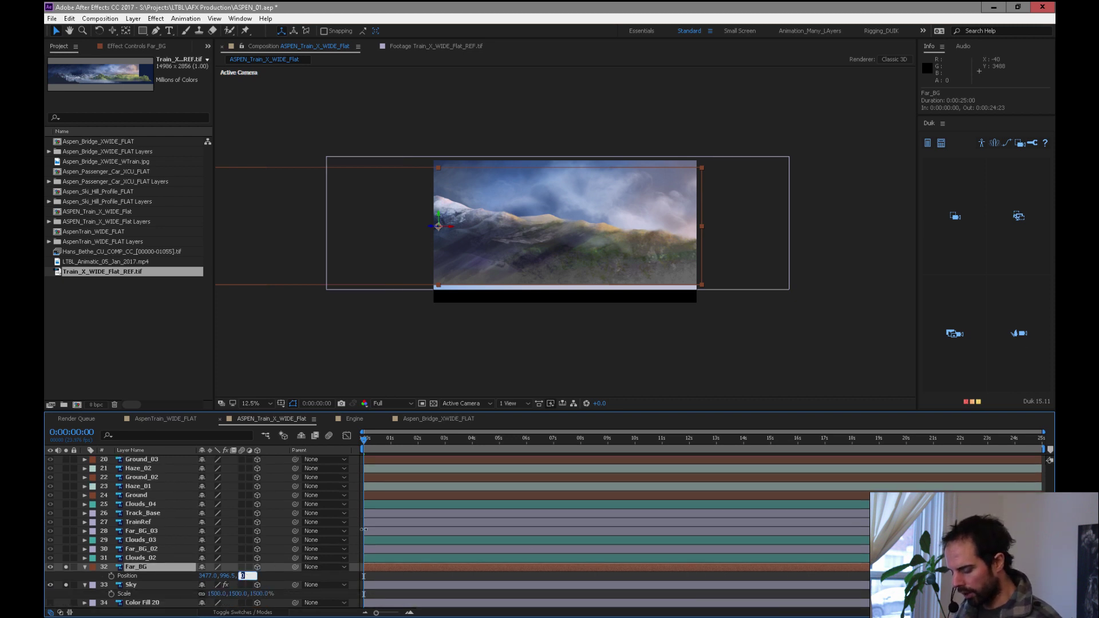
click(136, 586)
key(p)
text(40000)
key(Return)
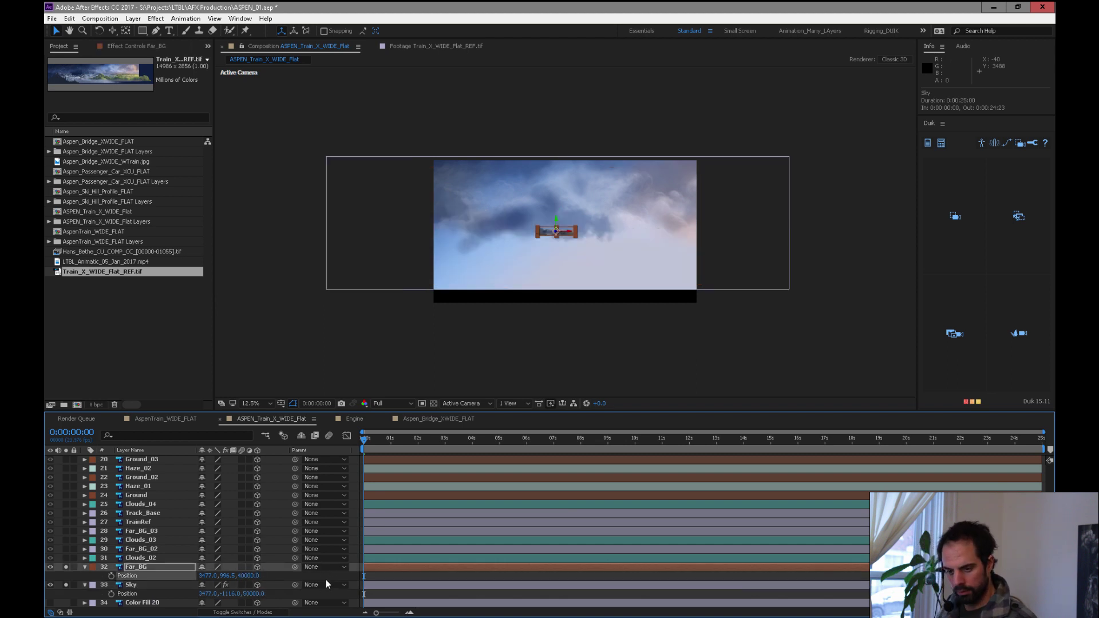
Scrub Far_BG's Scale up to about 1205% and check a later frame
key(s)
drag(263, 576, 801, 543)
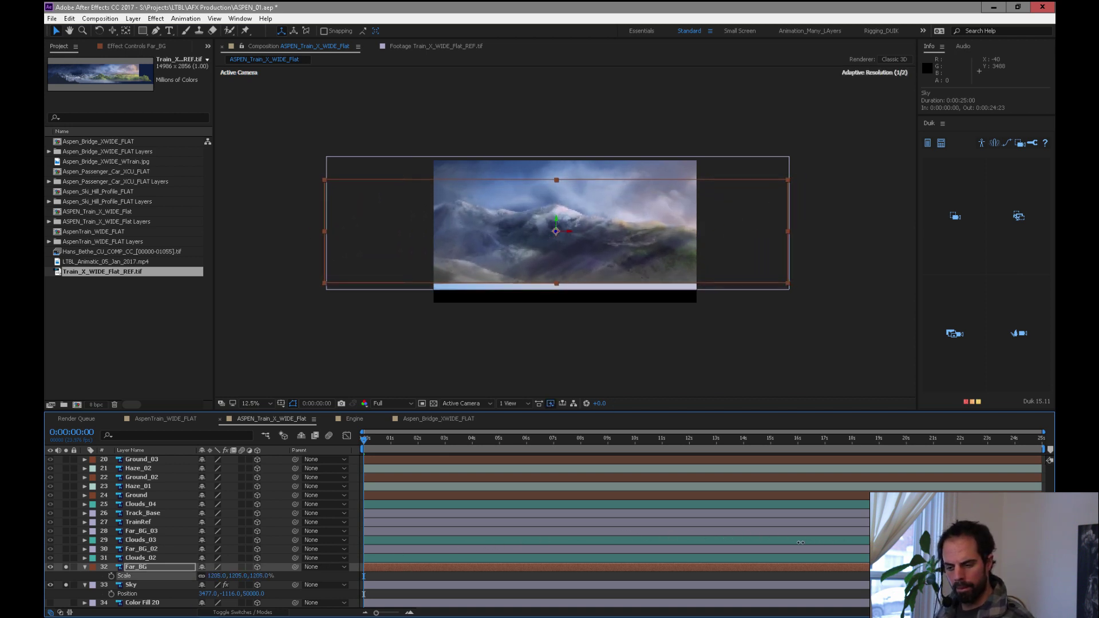
drag(393, 445, 417, 445)
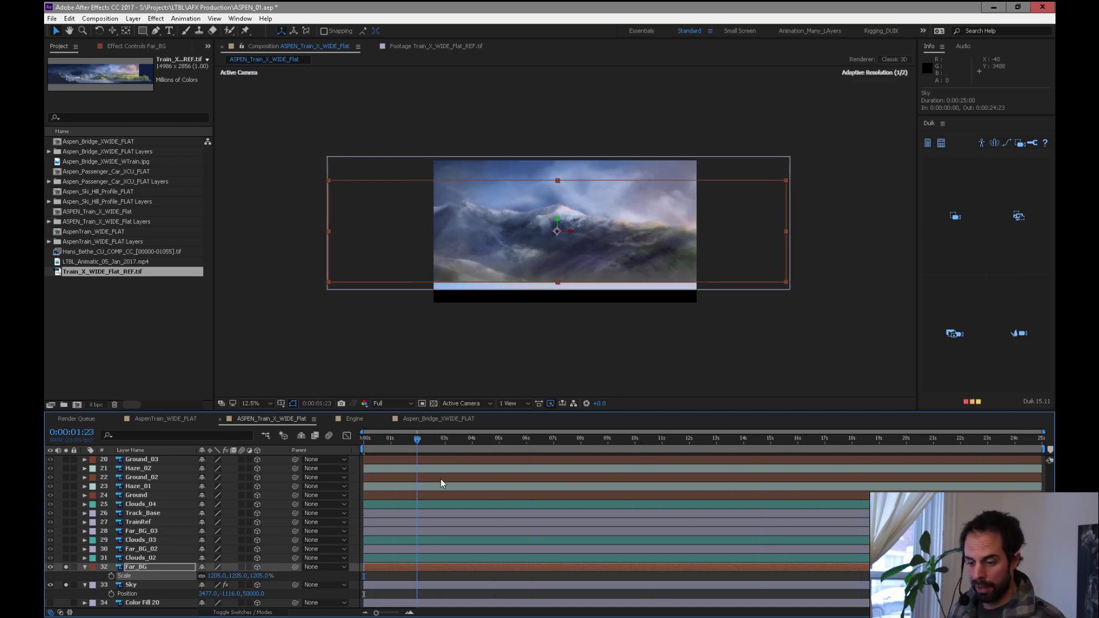
click(1018, 439)
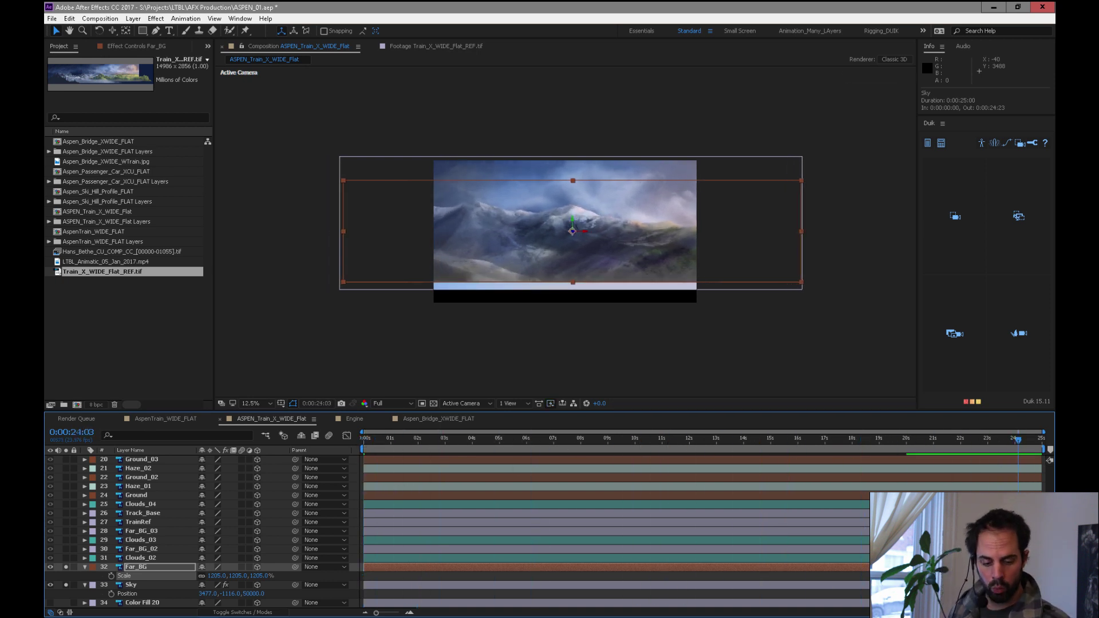
scroll(1041, 456, up, 10)
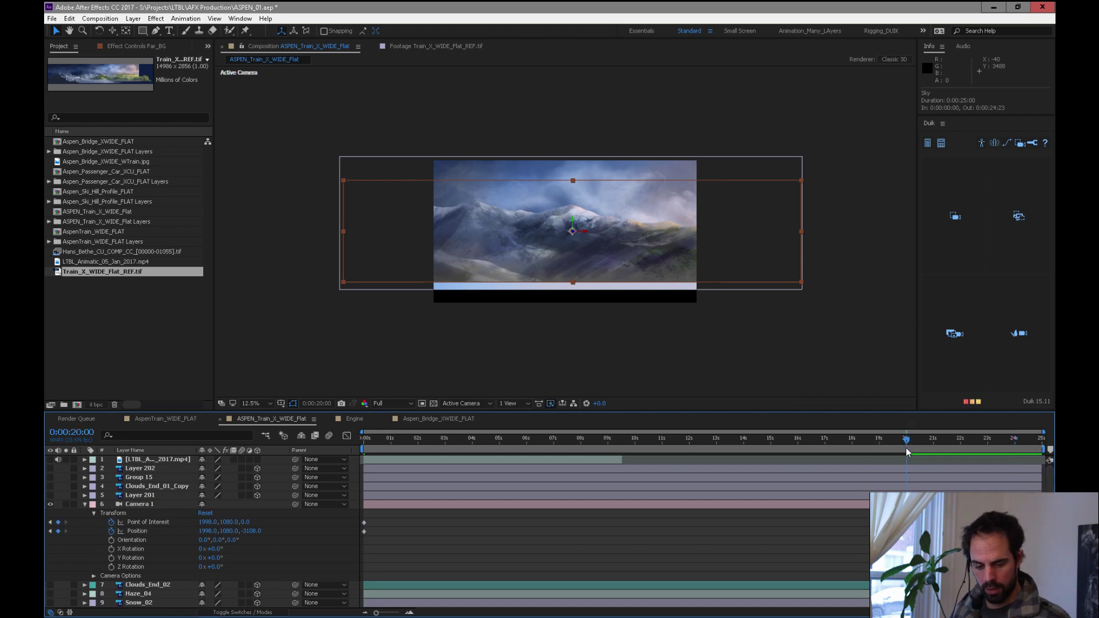
End the work area at 20 seconds and shift Camera 1's 20-second keyframe sideways
key(n)
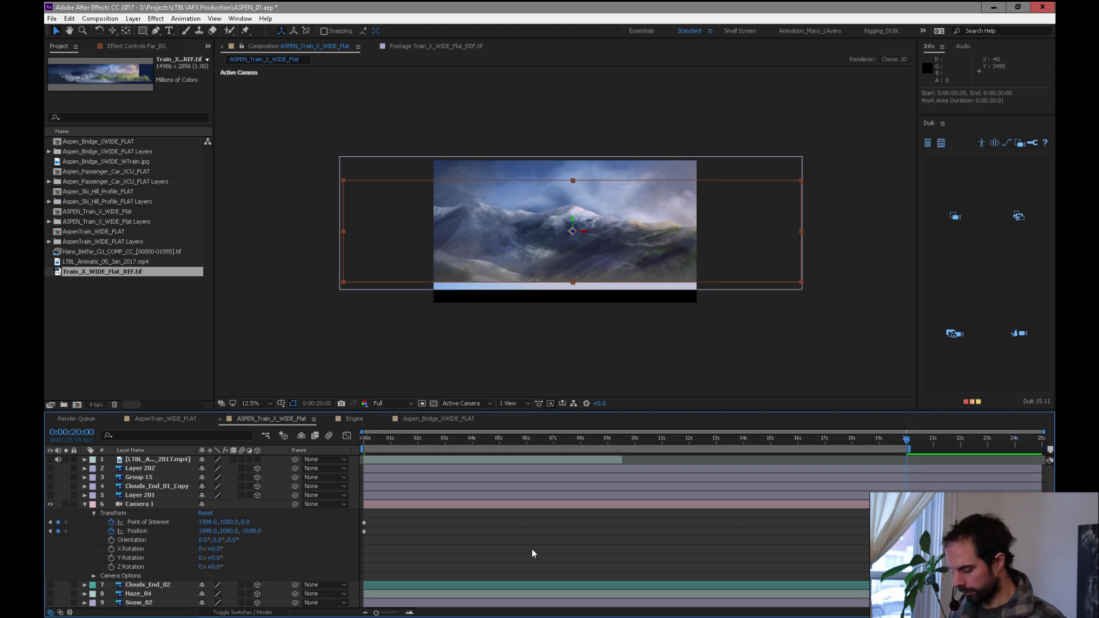
drag(510, 445, 346, 501)
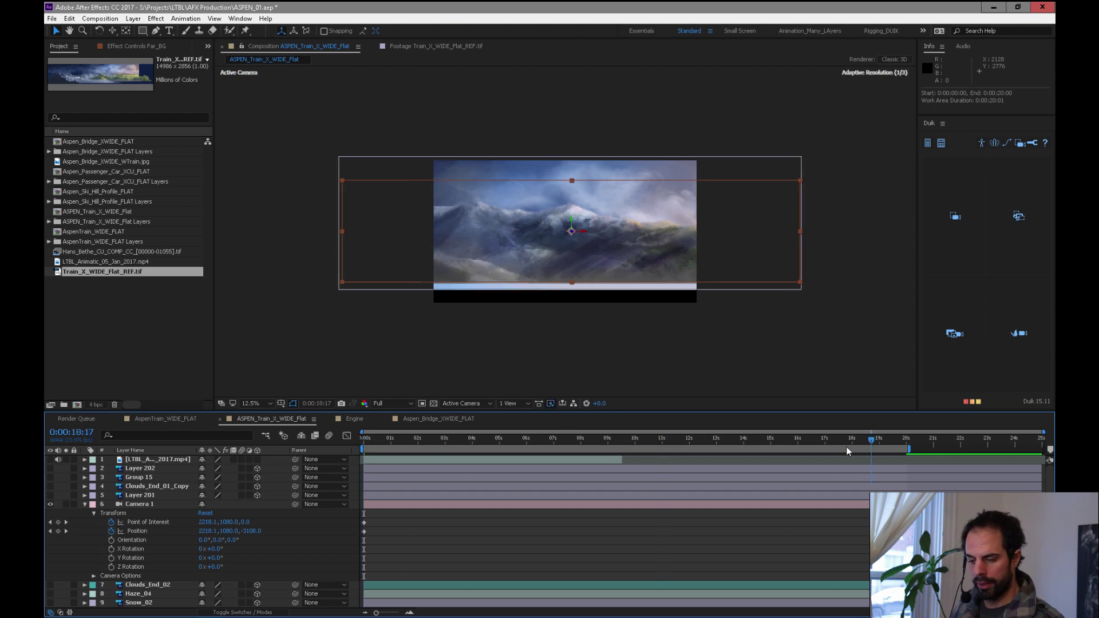
key(c)
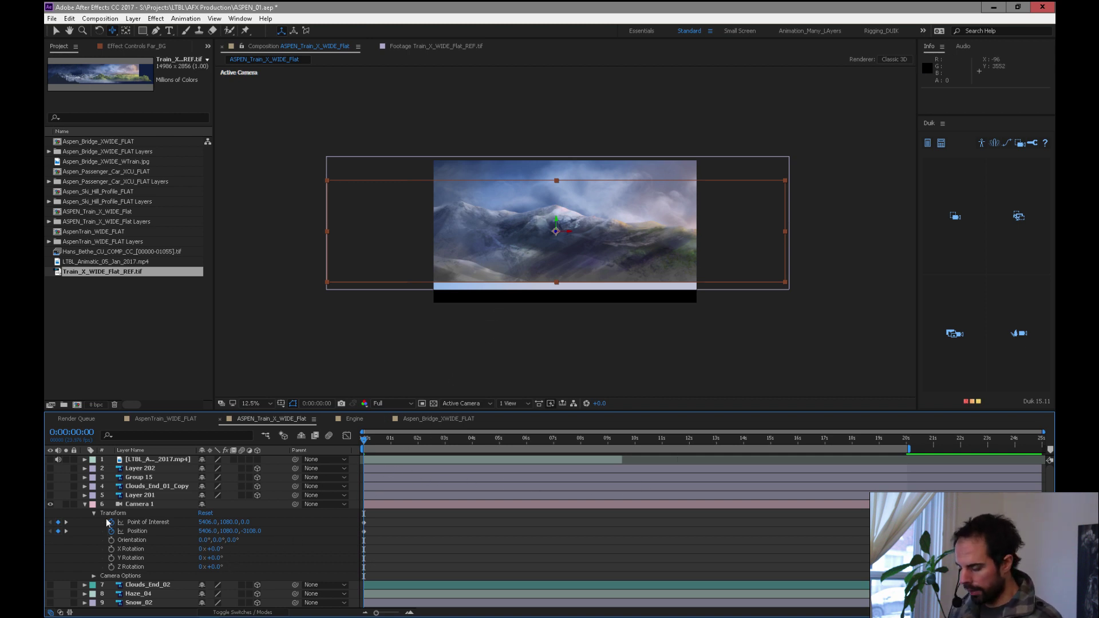
click(67, 522)
drag(532, 258, 838, 236)
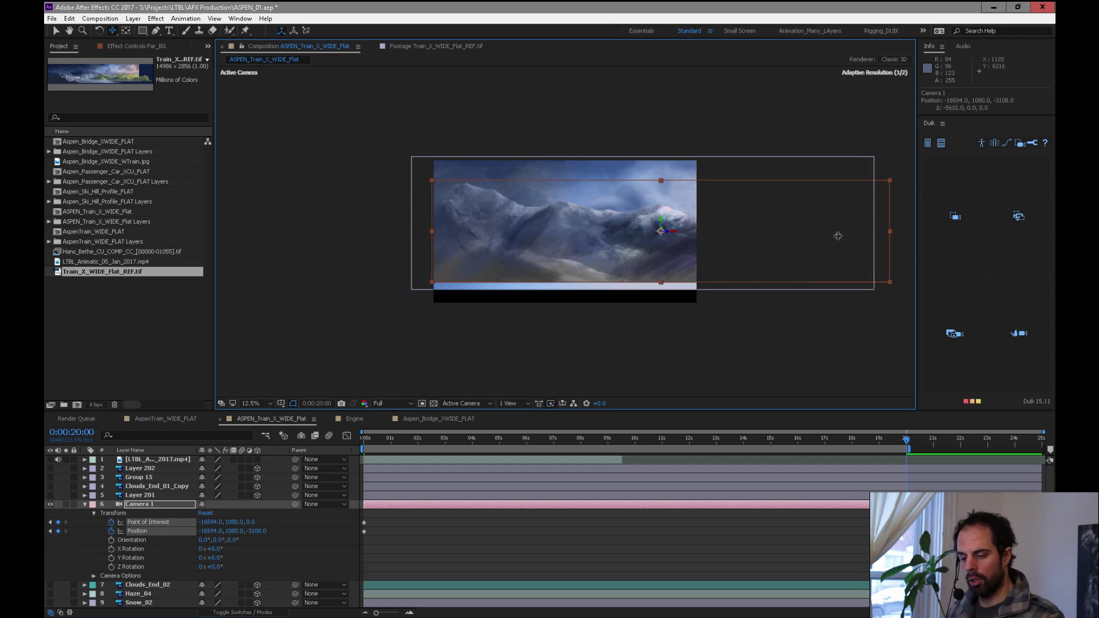
drag(906, 439, 328, 479)
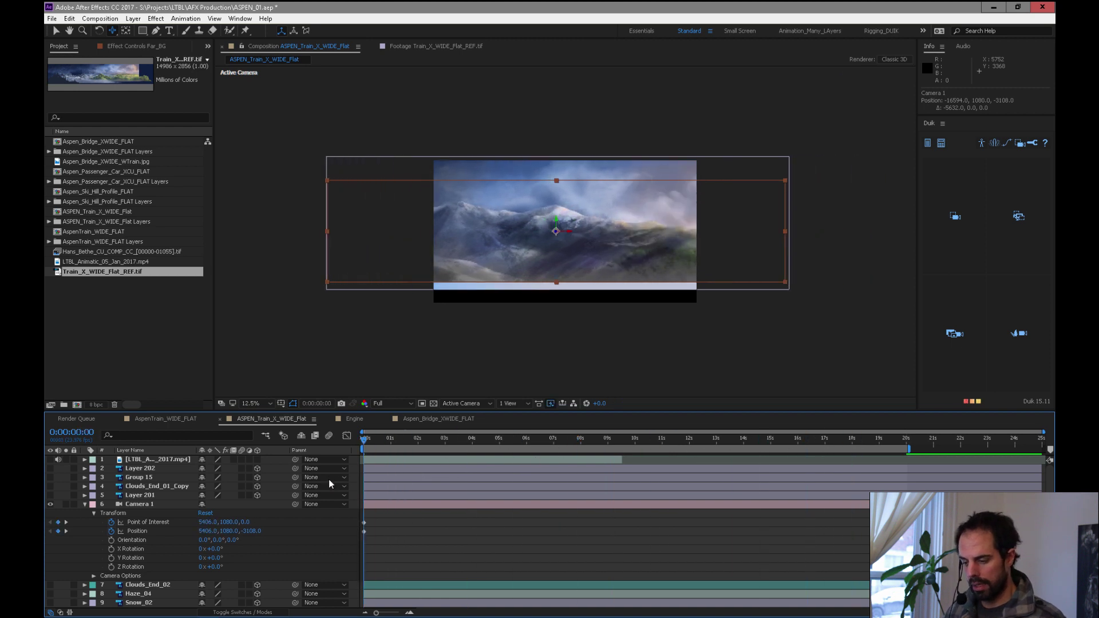
Push the Sky to Z 10000, scale it to 2643% and raise it to Y -4316
scroll(200, 532, down, 10)
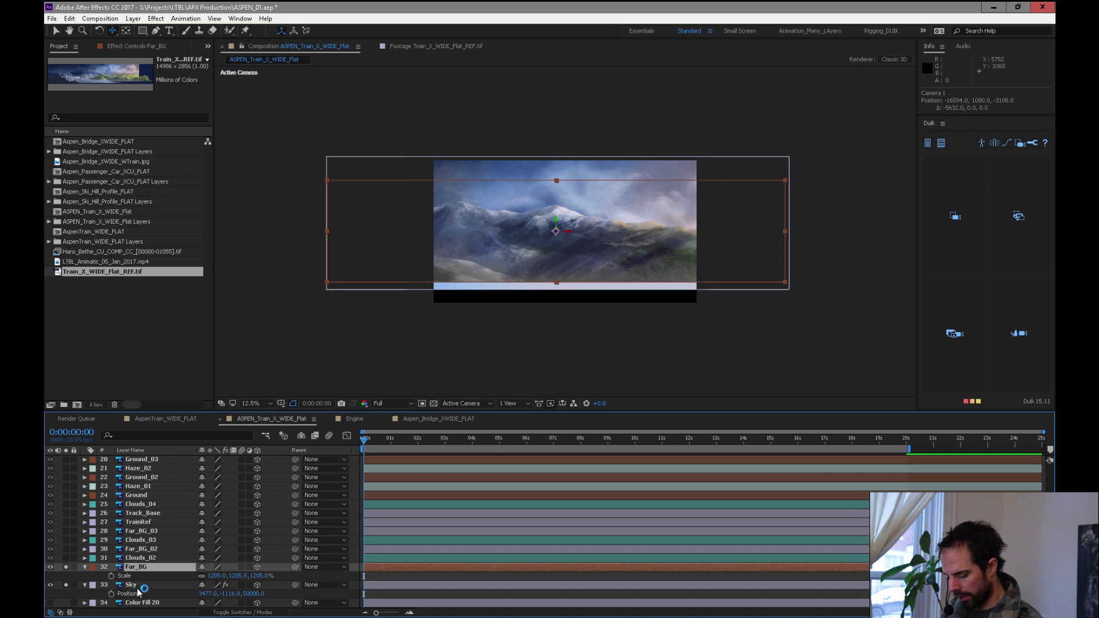
click(132, 585)
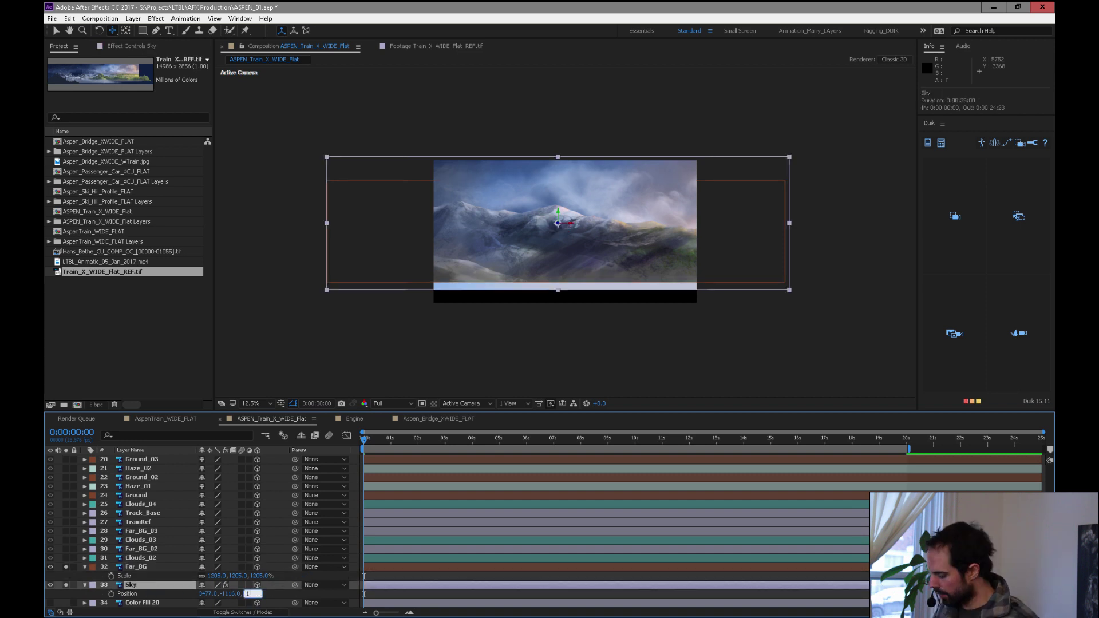
text(100000)
key(Return)
key(s)
drag(262, 594, 332, 586)
key(p)
drag(229, 593, 270, 486)
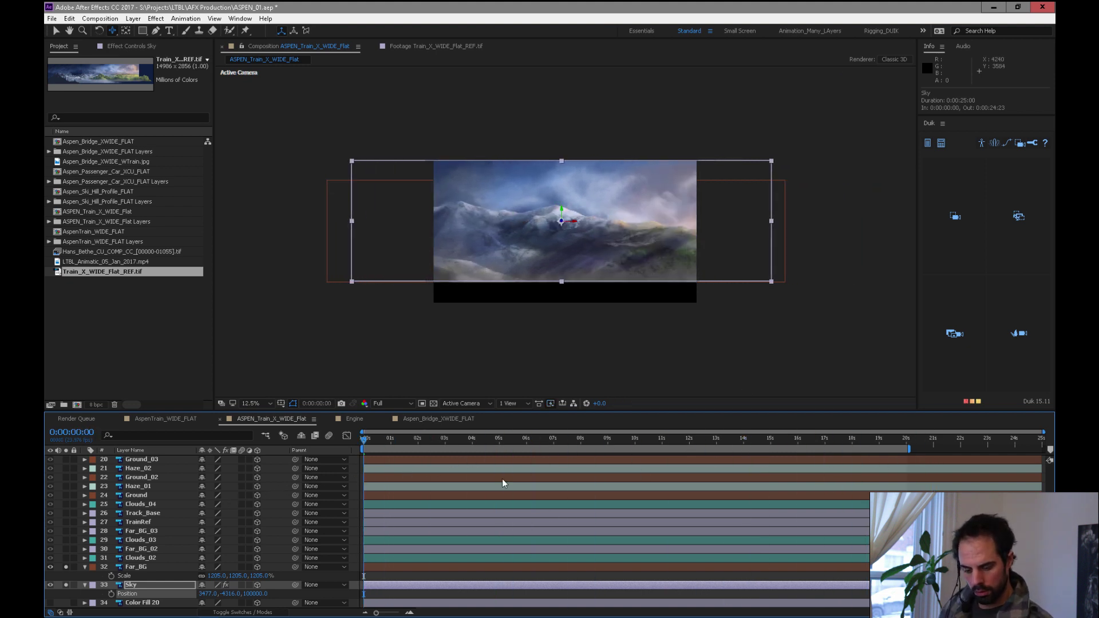
Slide Camera 1's starting position sideways to X 22910 and preview the move
scroll(1034, 477, up, 10)
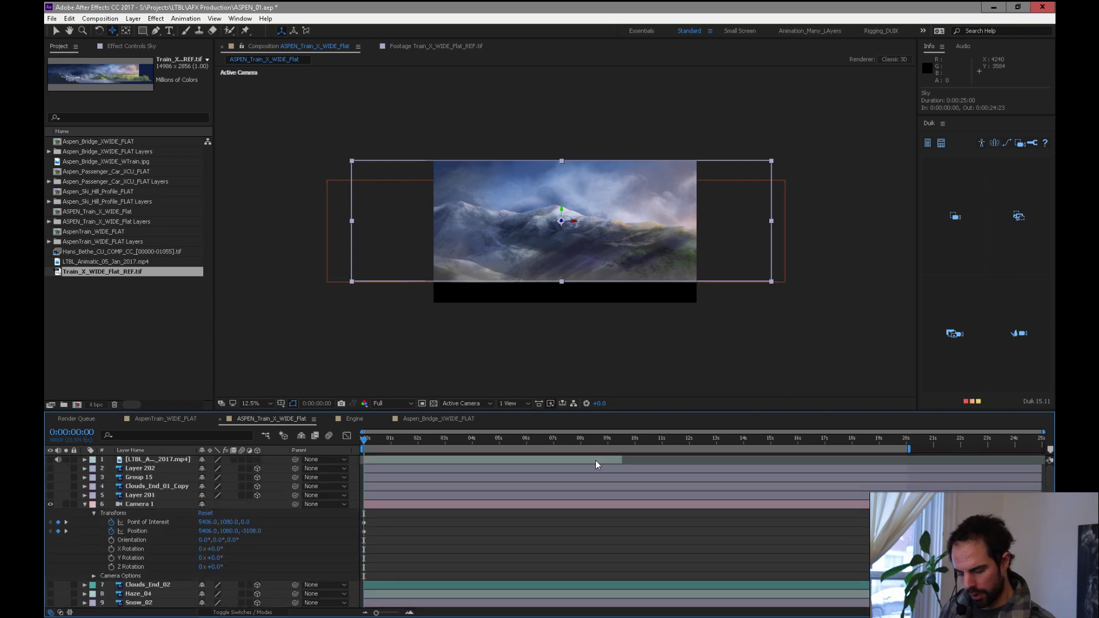
drag(483, 281, 273, 260)
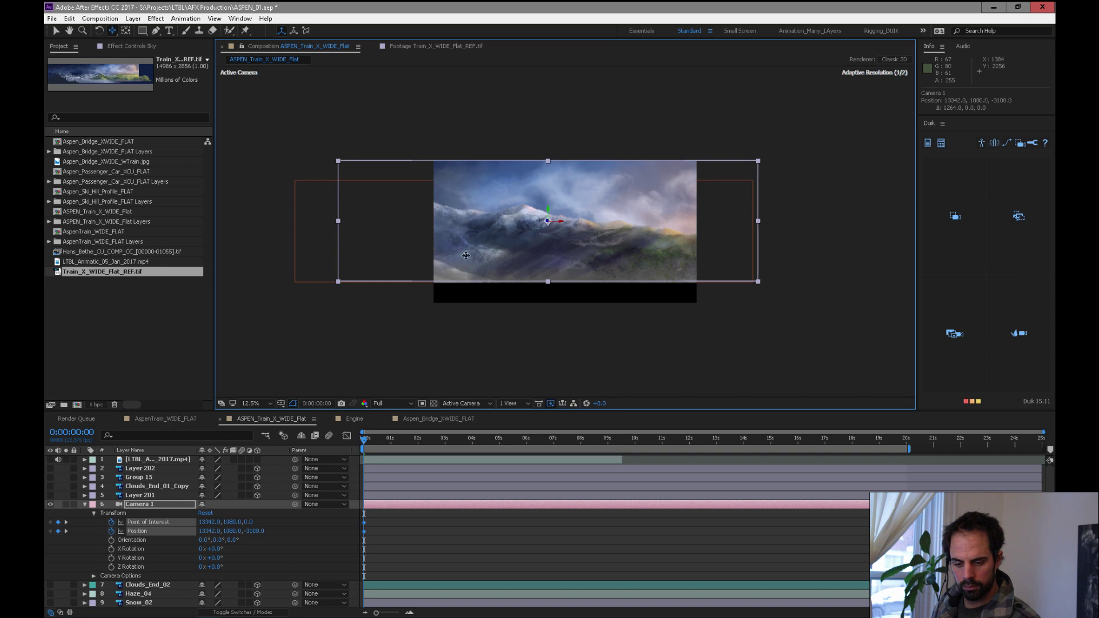
drag(491, 248, 170, 298)
drag(664, 252, 465, 258)
key(F2)
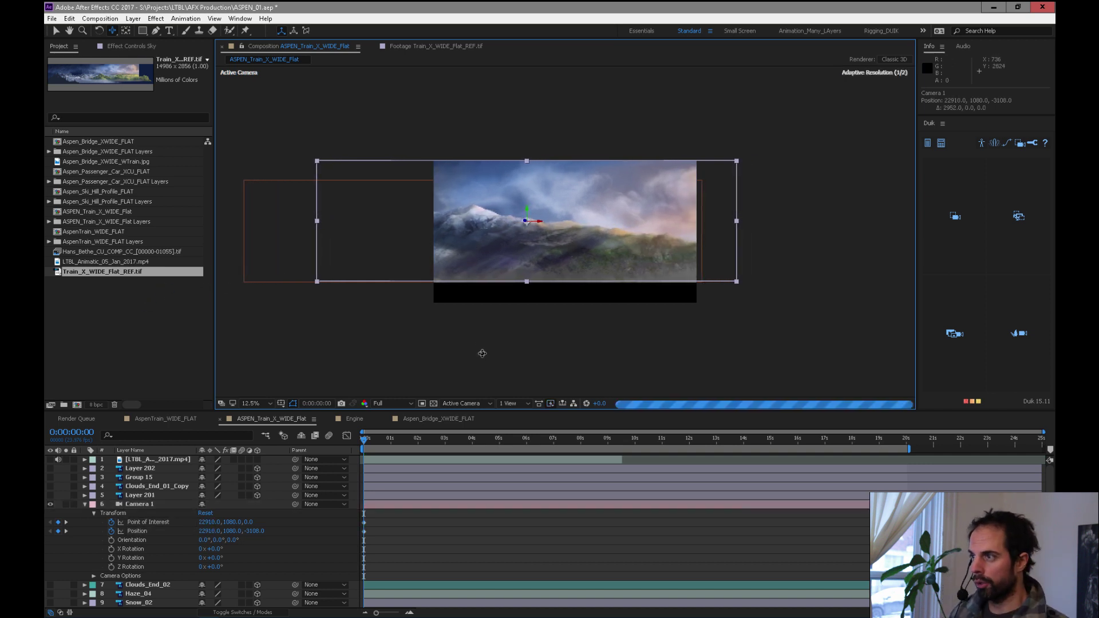
drag(379, 446, 360, 482)
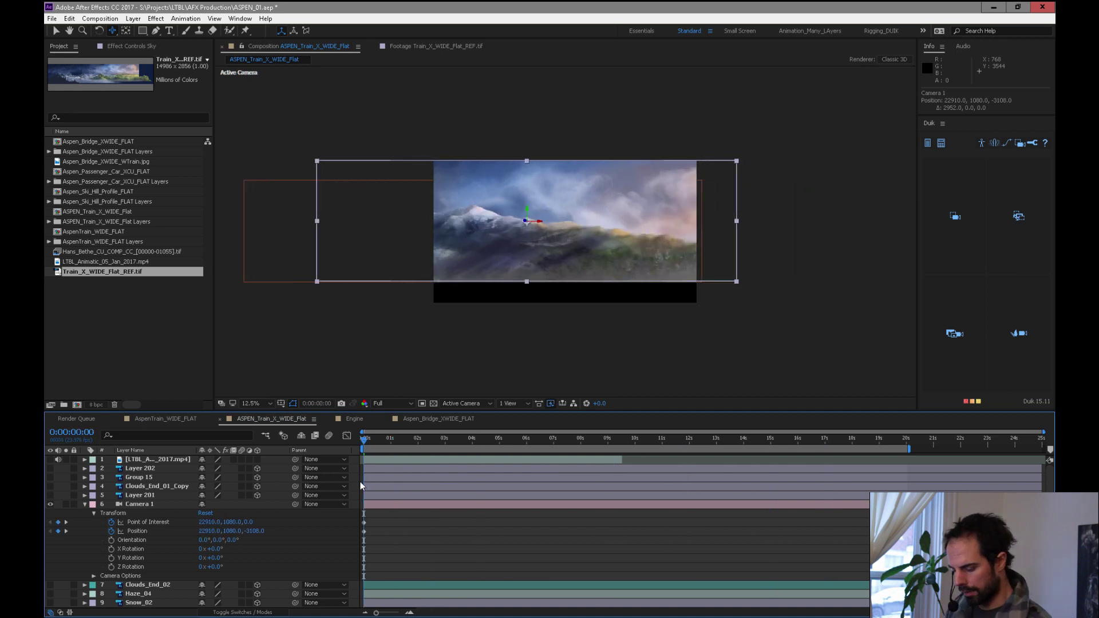
click(85, 504)
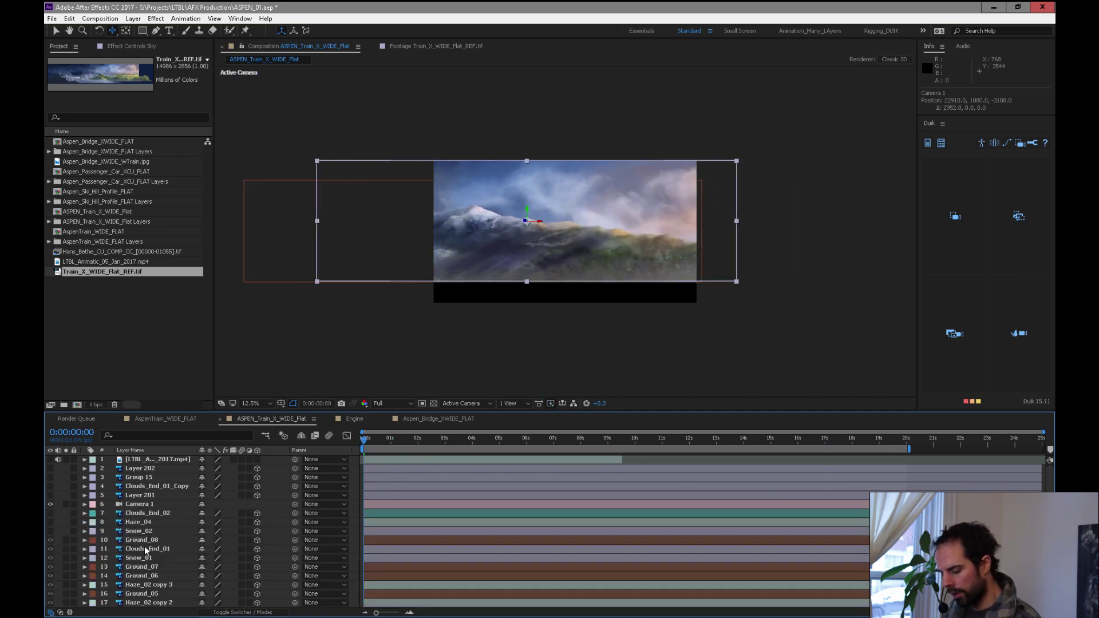
Select Clouds_02 and set its Position Z to 35000
click(142, 541)
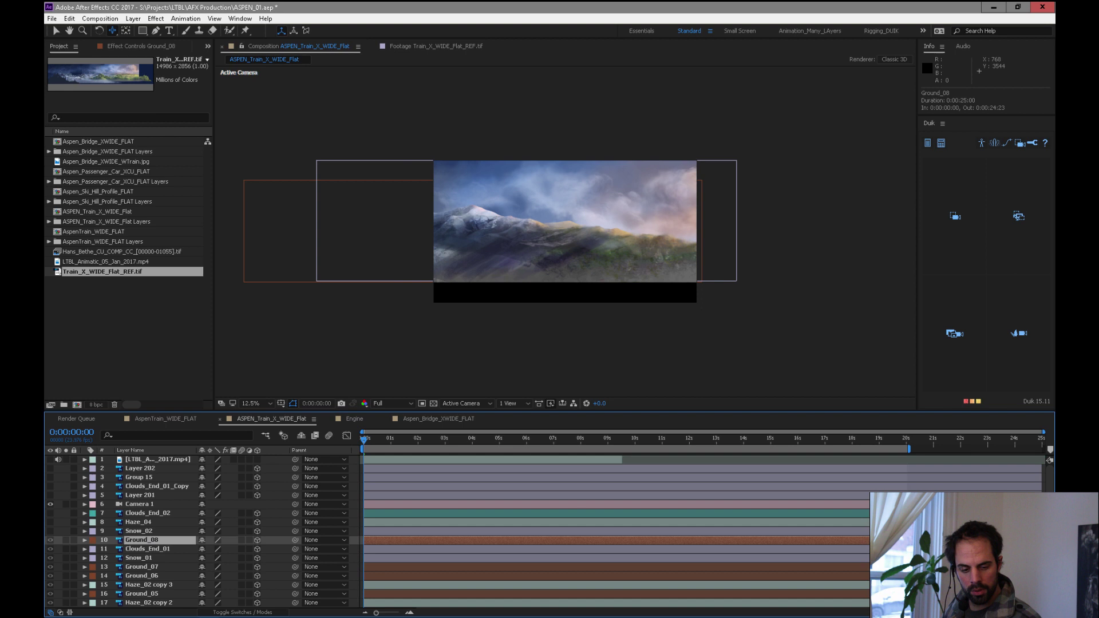
scroll(200, 533, down, 8)
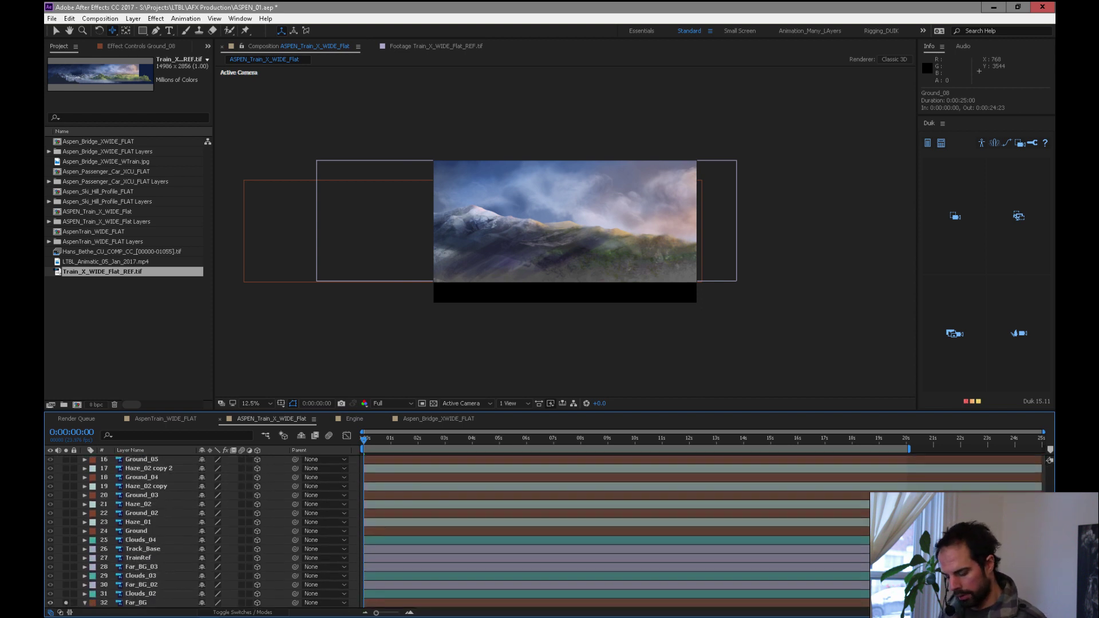
click(140, 563)
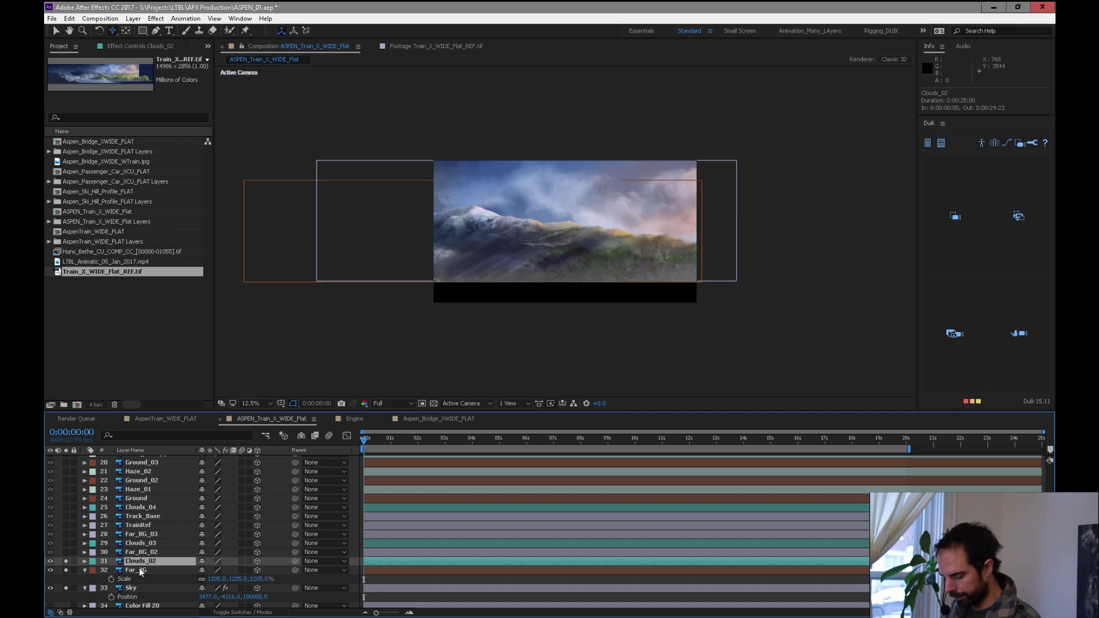
drag(550, 439, 637, 448)
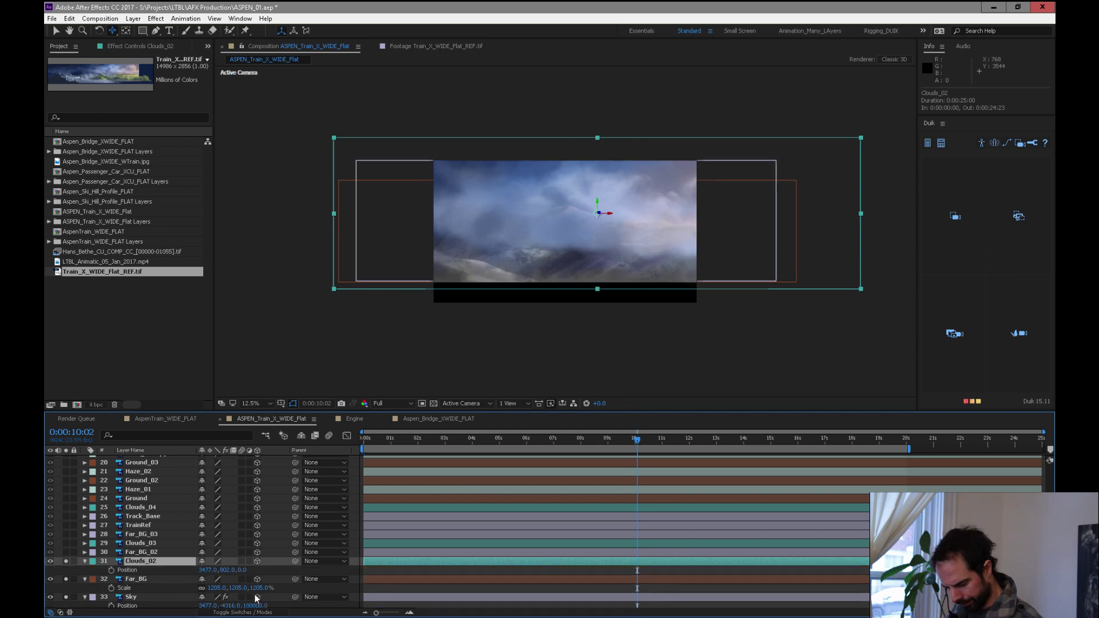
shift+click(148, 588)
key(p)
click(152, 597)
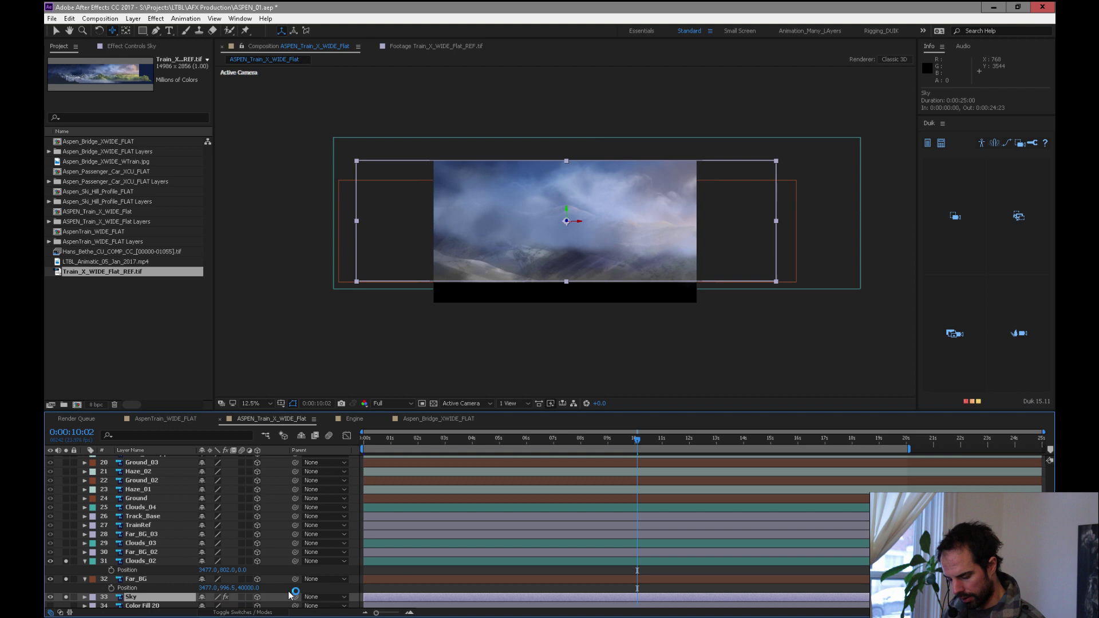
click(241, 567)
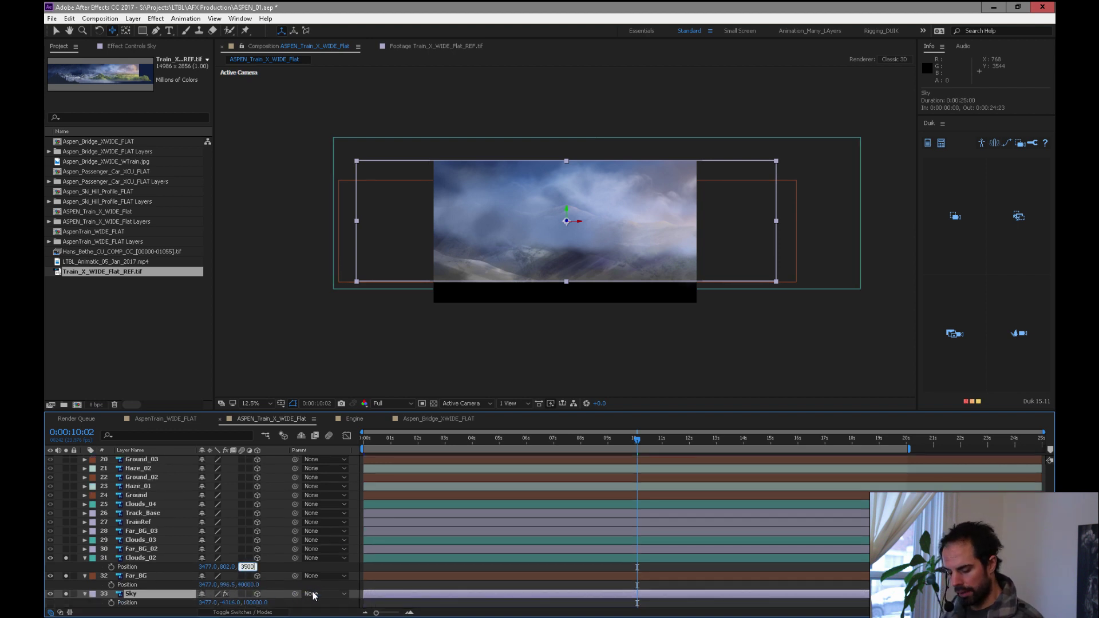
text(35000)
key(Return)
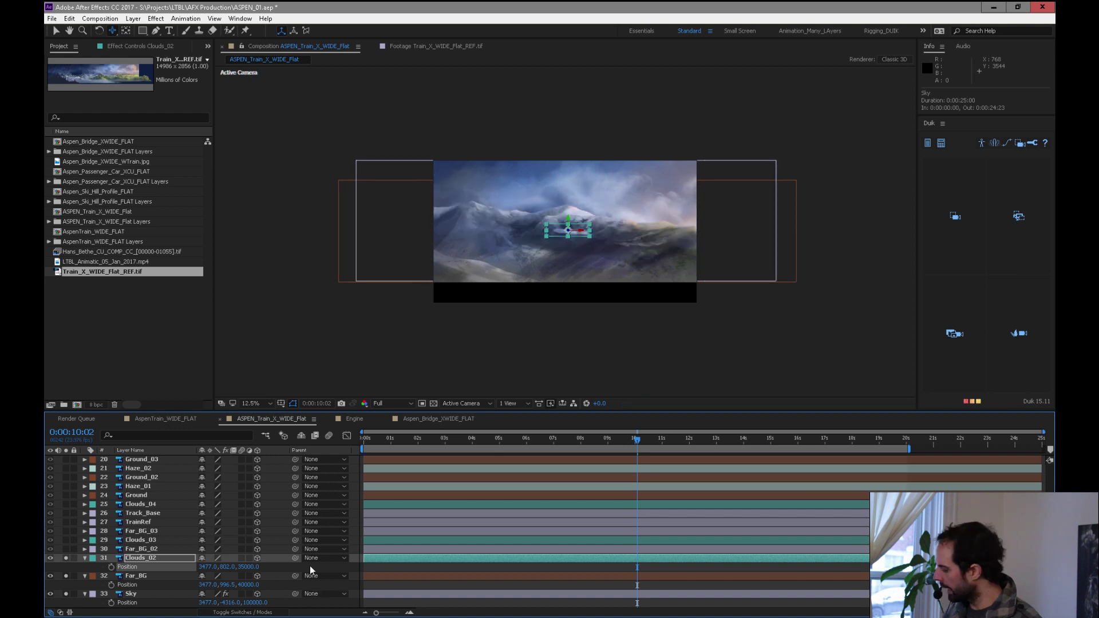
Scale Clouds_02 up to about 966% and raise it to Y -192
drag(250, 568, 665, 525)
key(p)
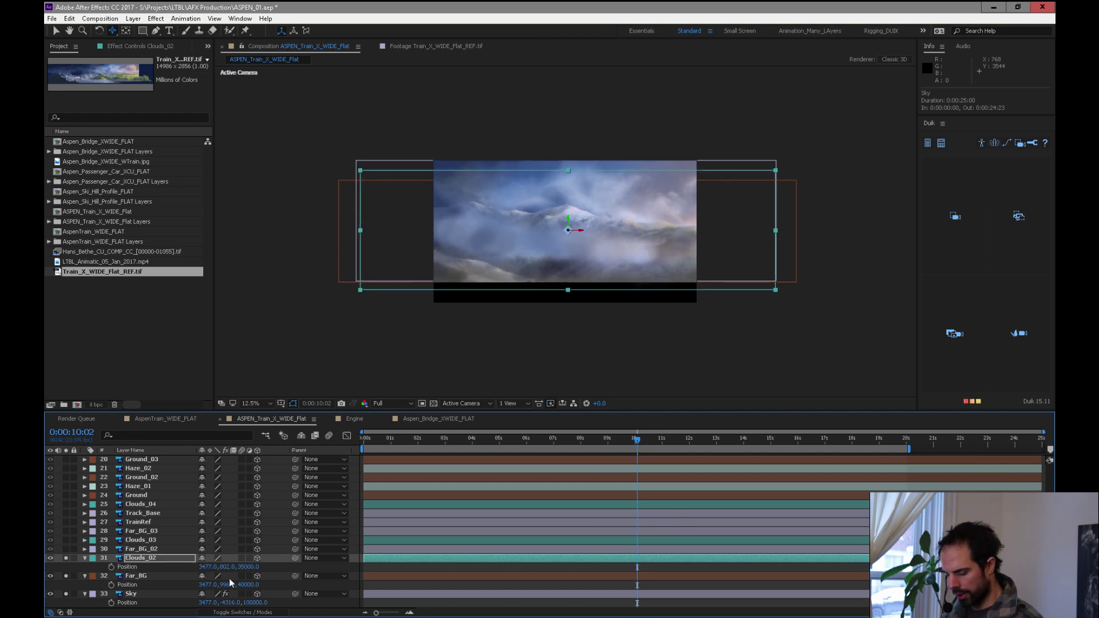
drag(232, 573, 140, 571)
drag(374, 442, 408, 498)
drag(723, 487, 416, 481)
click(248, 584)
Set Far_BG's Position Z to 50000 and its Scale to about 1348%, reviewing the framing
text(5)
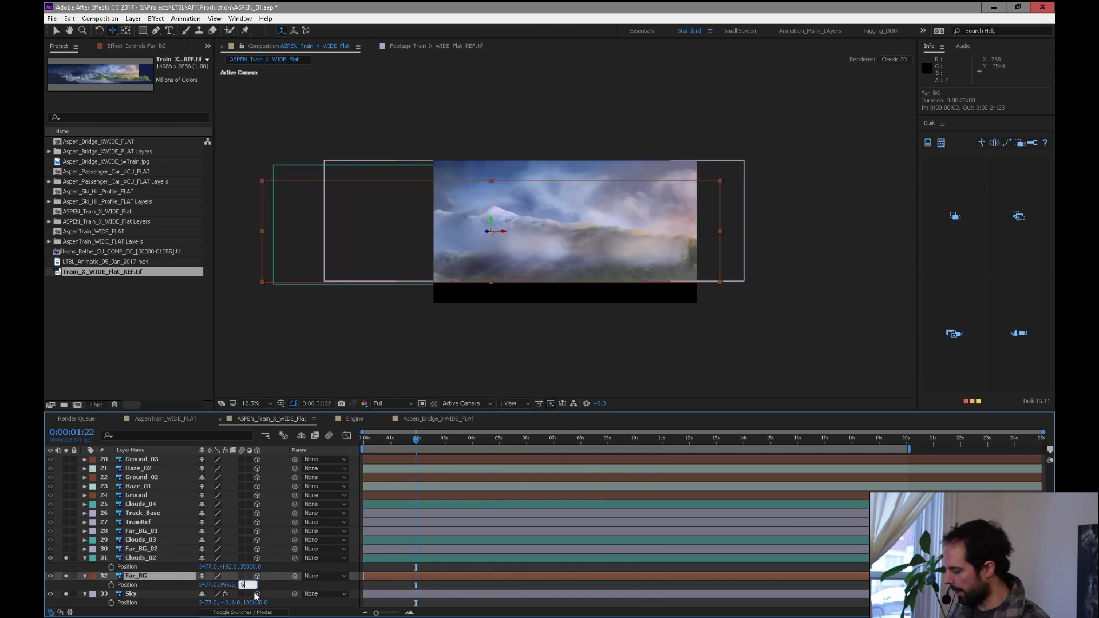
text(0000)
key(Return)
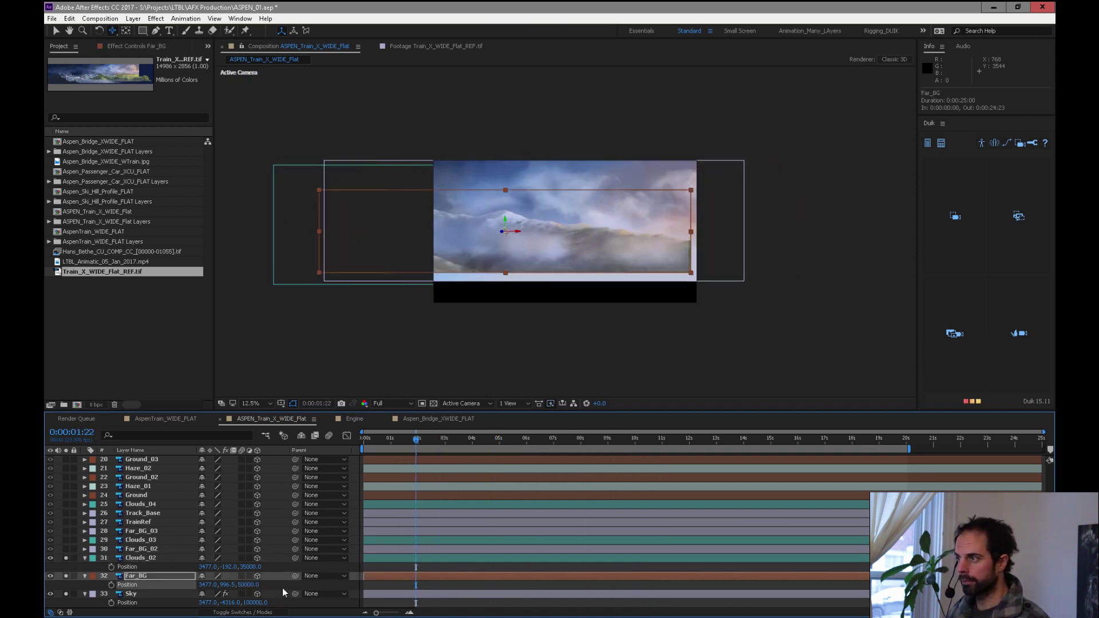
key(s)
drag(261, 585, 267, 584)
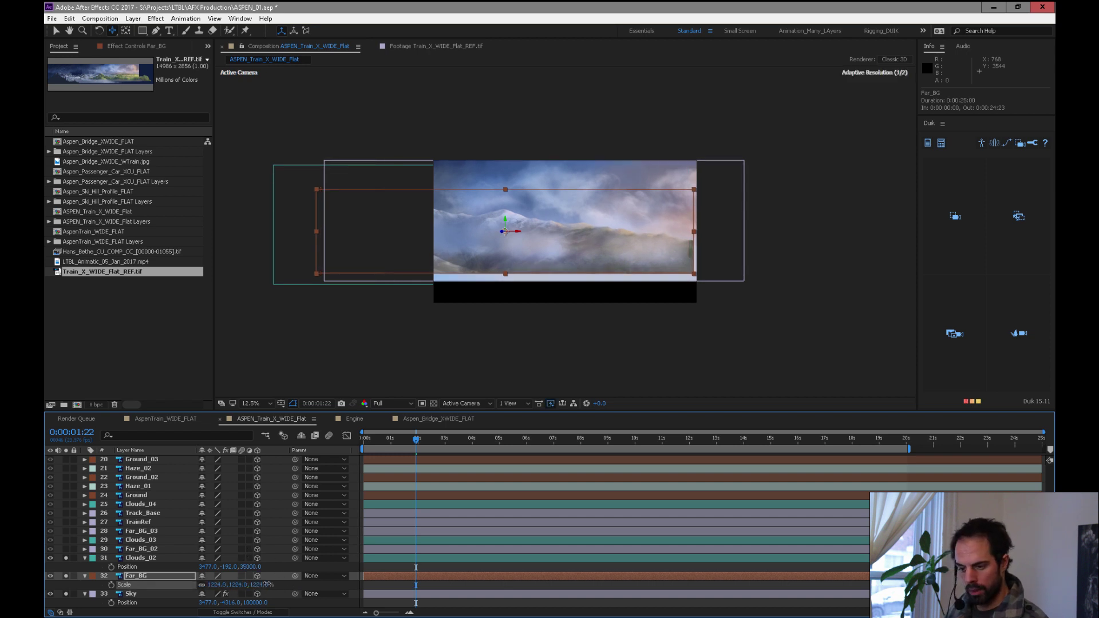
key(Home)
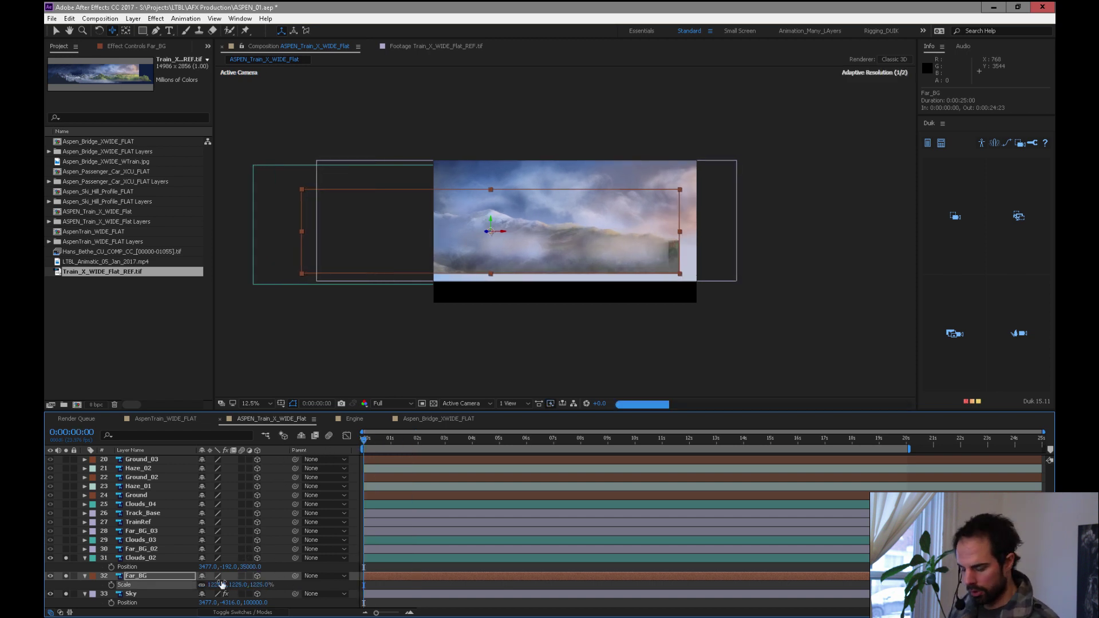
drag(258, 585, 314, 576)
drag(372, 445, 979, 439)
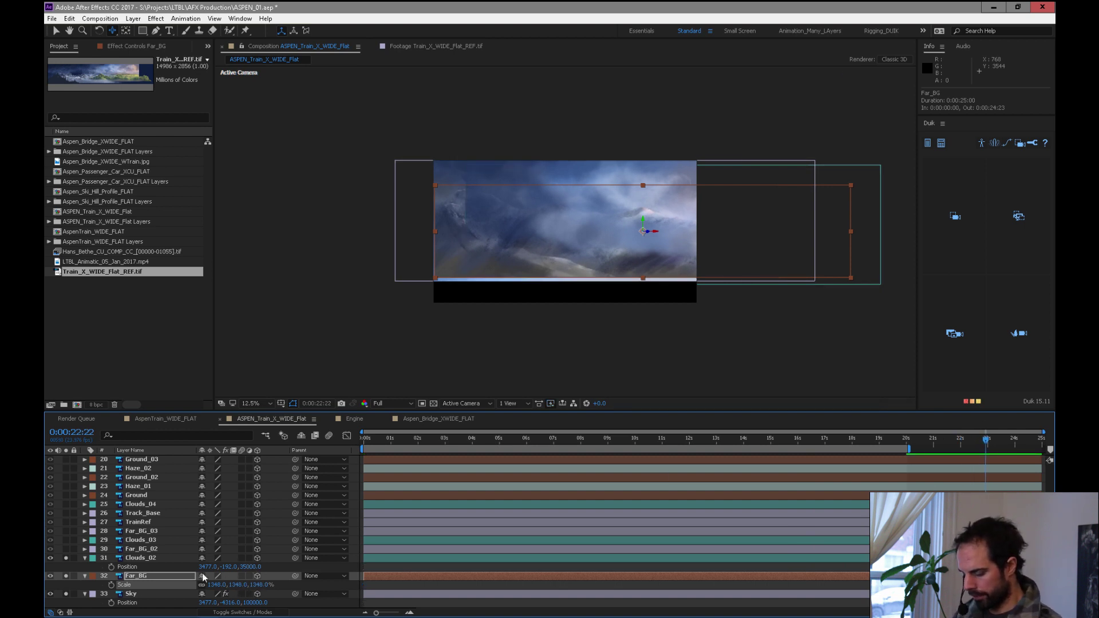
click(167, 559)
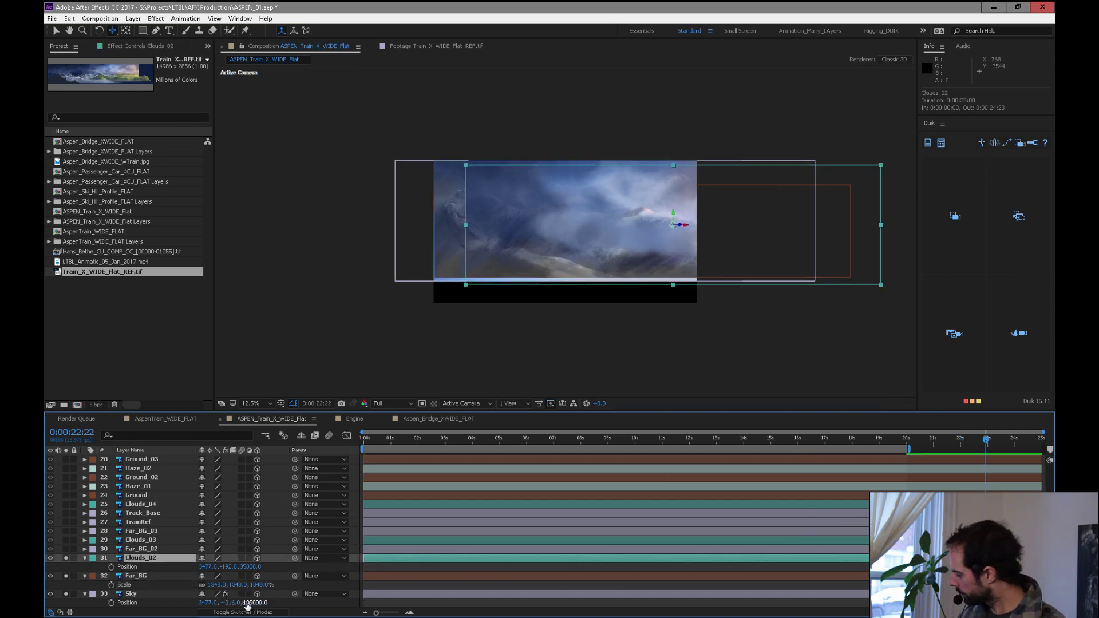
drag(899, 448, 364, 446)
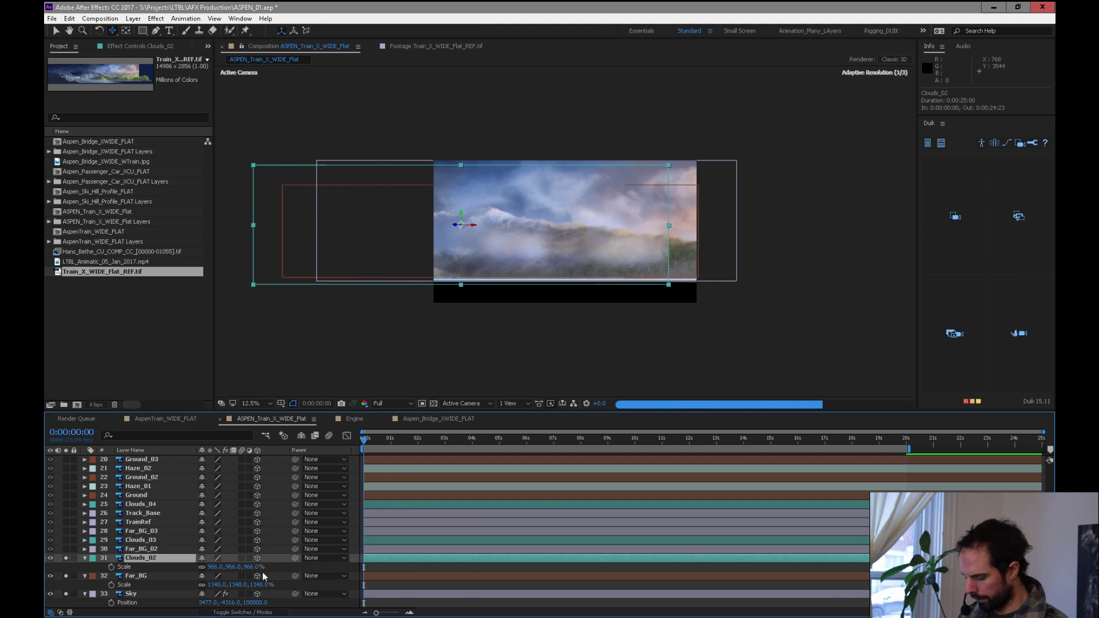
Resize Clouds_02 to roughly 1230%, checking its coverage across the camera move
drag(248, 567, 346, 536)
drag(372, 443, 942, 446)
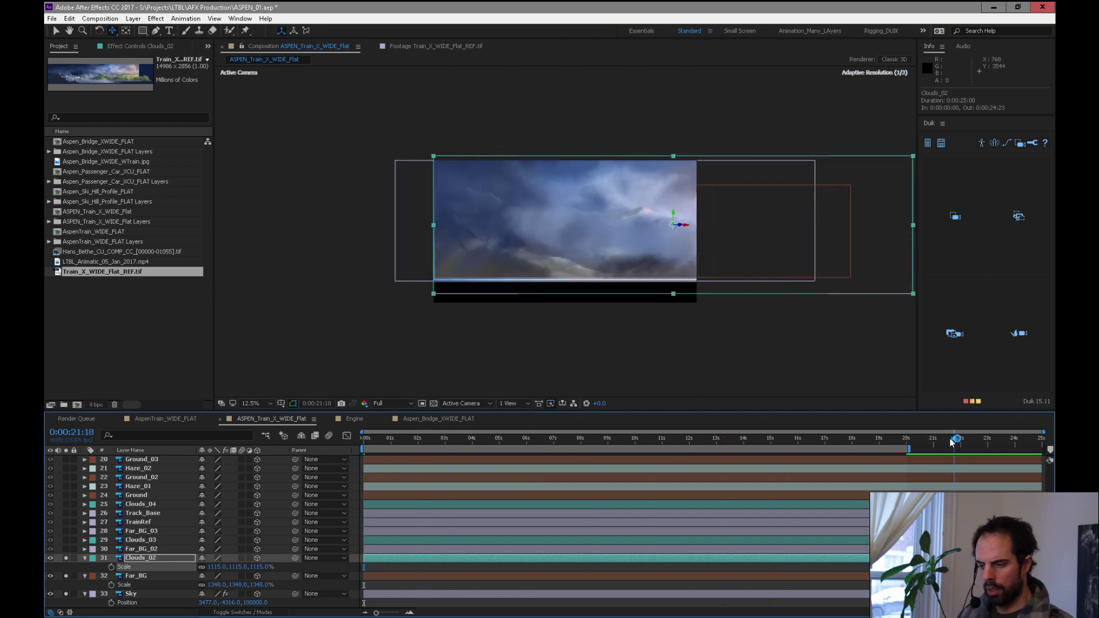
drag(257, 568, 329, 547)
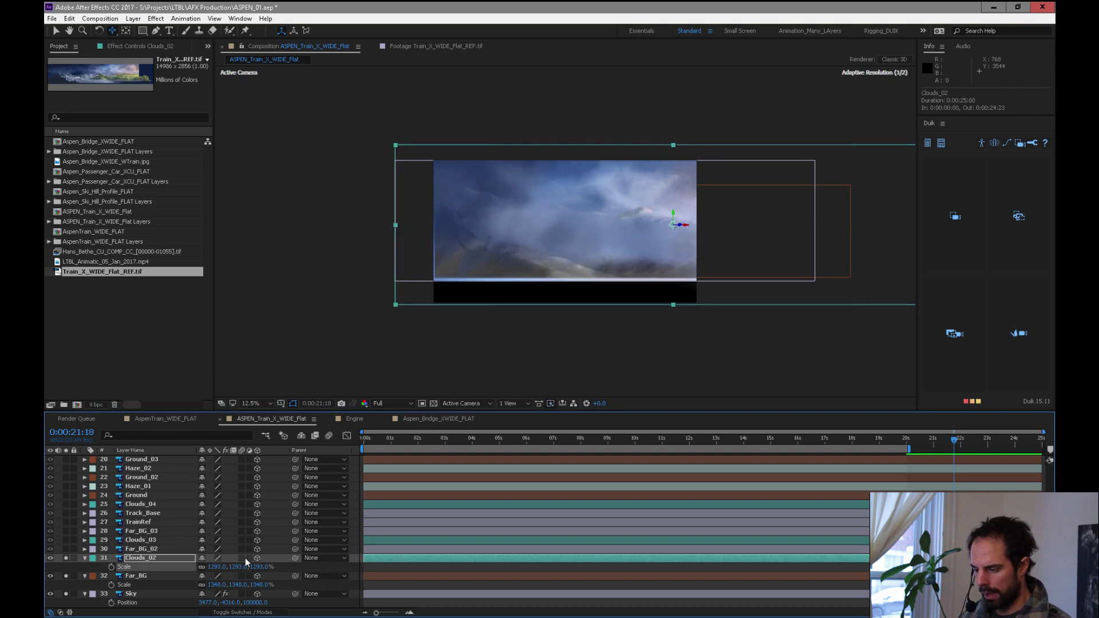
click(155, 596)
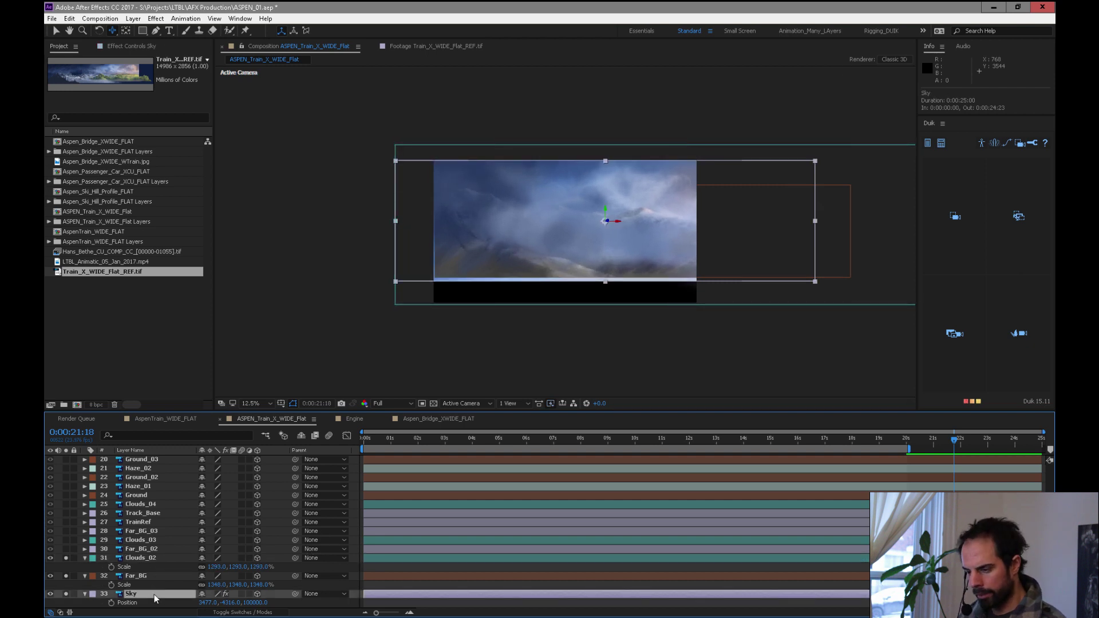
click(166, 559)
drag(257, 567, 227, 568)
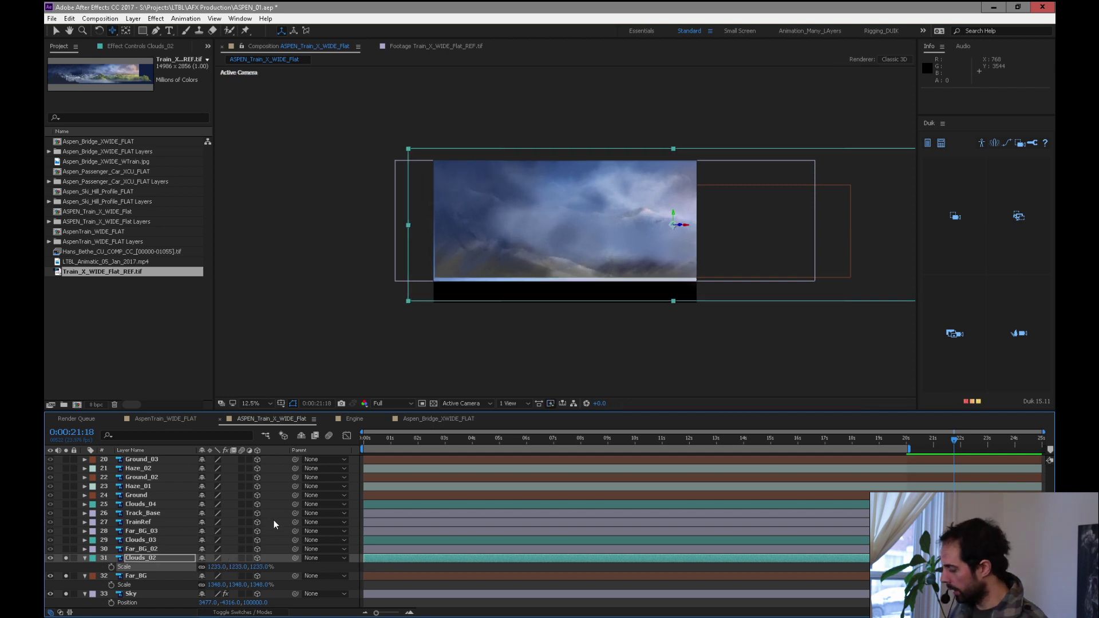
Settle Clouds_02's Position Y at 306 while checking early, mid and late frames
key(p)
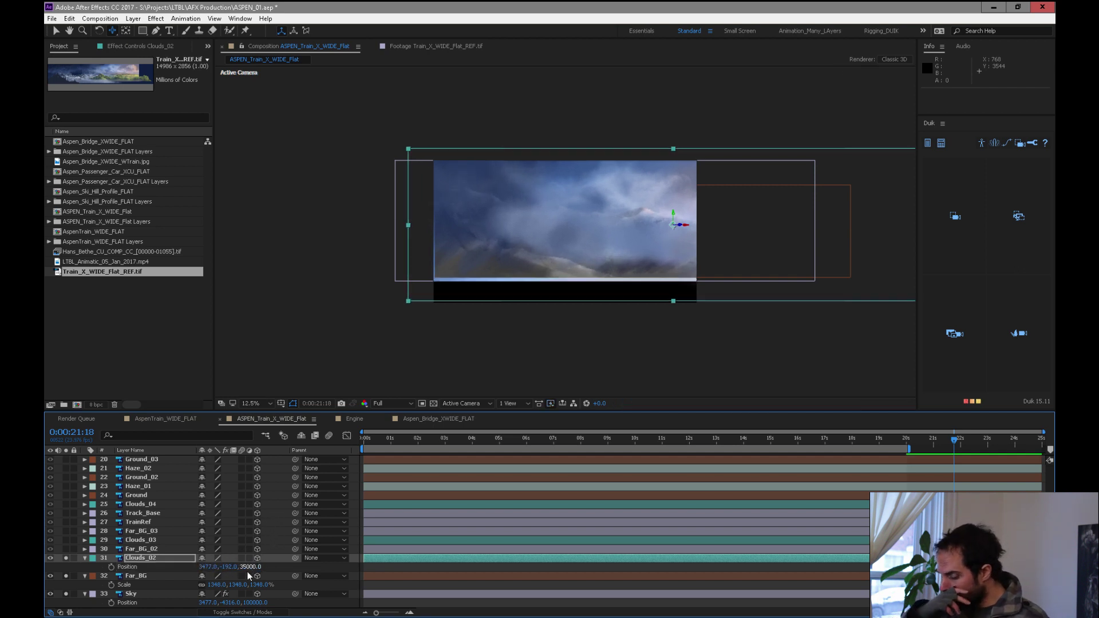
drag(229, 570, 421, 537)
click(437, 444)
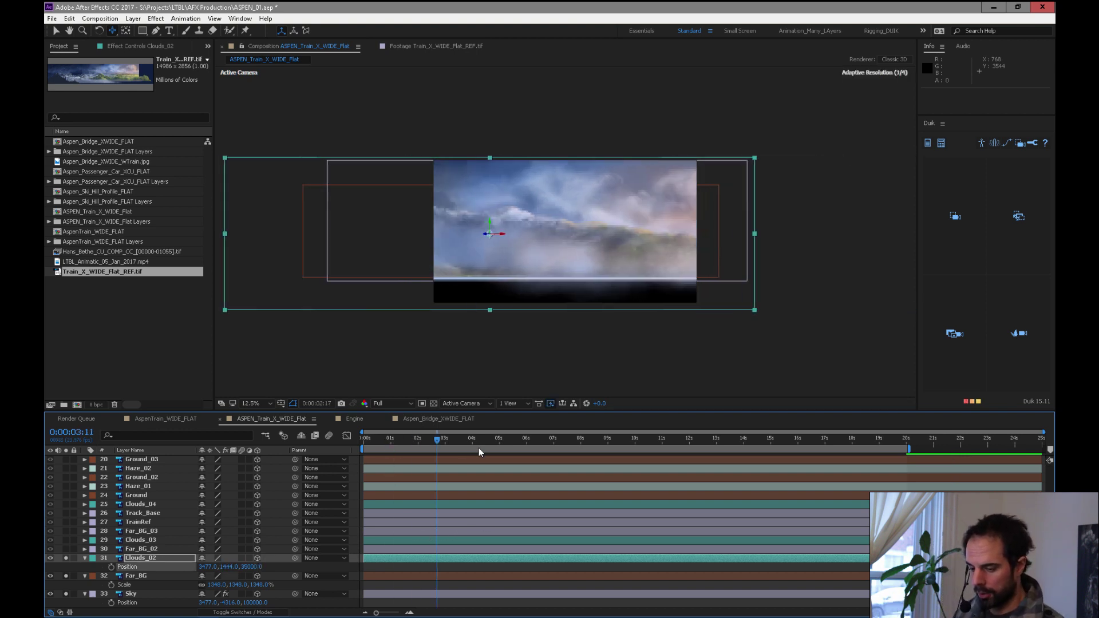
drag(479, 453, 335, 500)
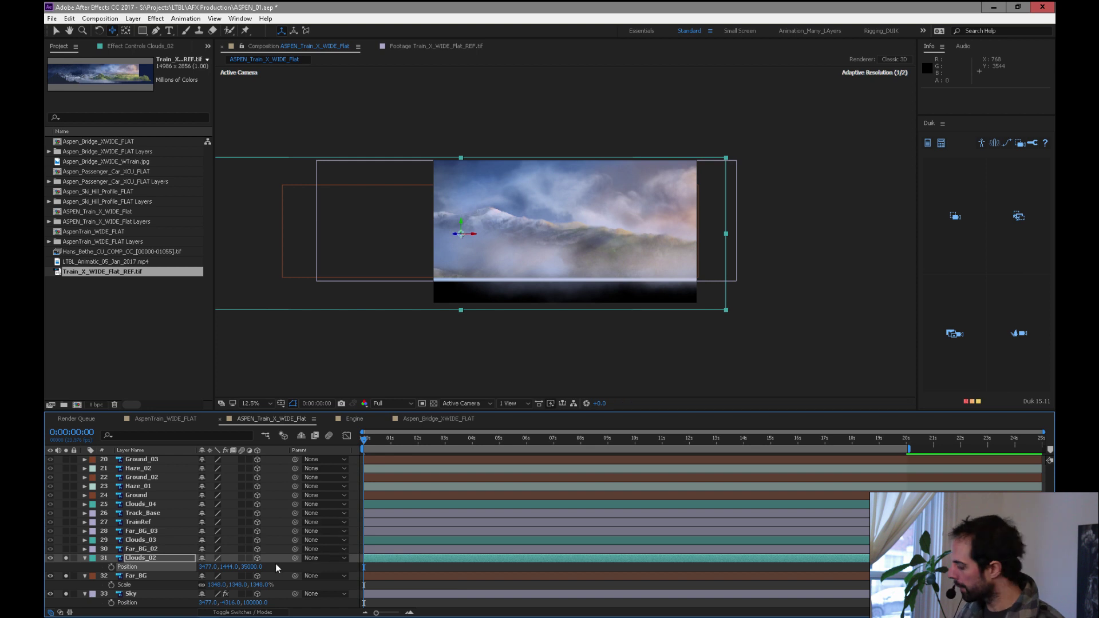
drag(229, 570, 91, 565)
drag(383, 444, 791, 440)
drag(229, 567, 295, 546)
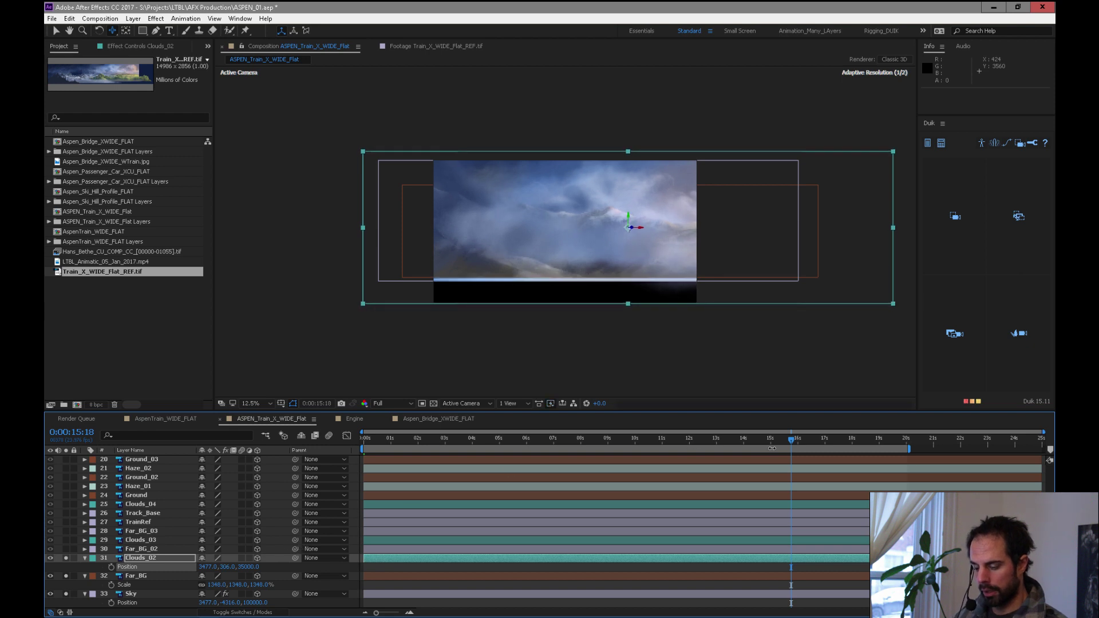
drag(818, 441, 360, 444)
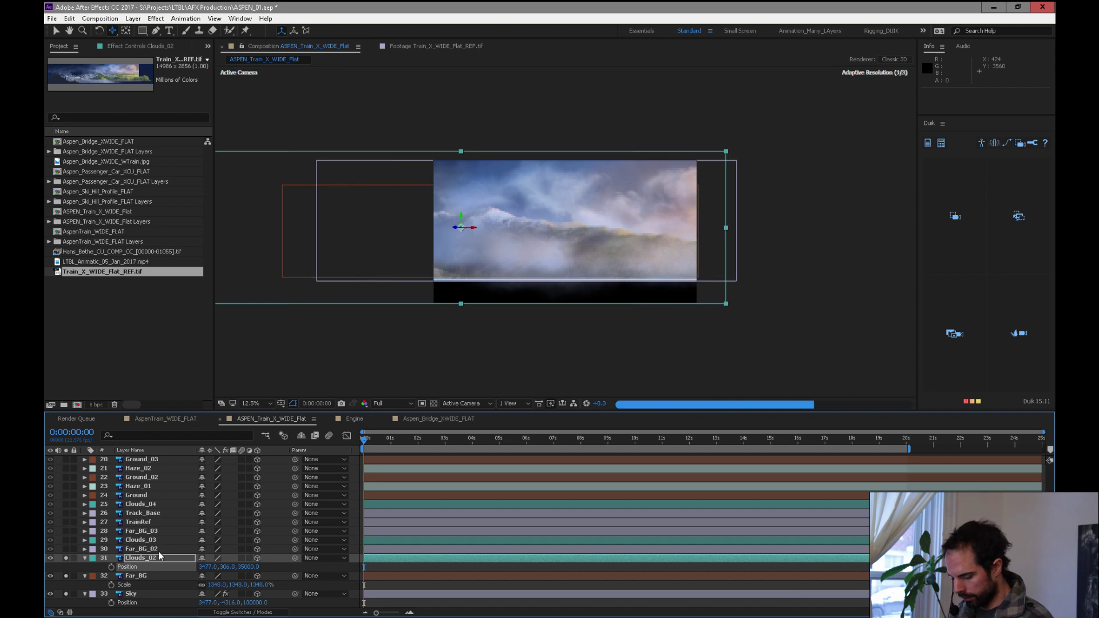
key(ctrl+Up)
Solo Far_BG_02 and set its Position Z to 30000
click(67, 550)
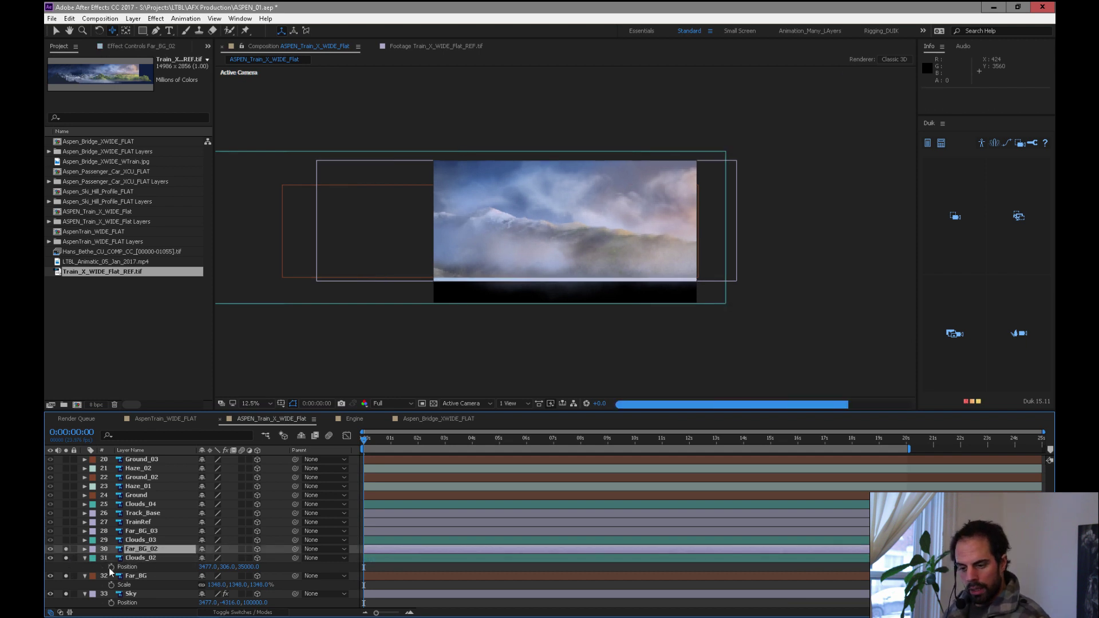
key(p)
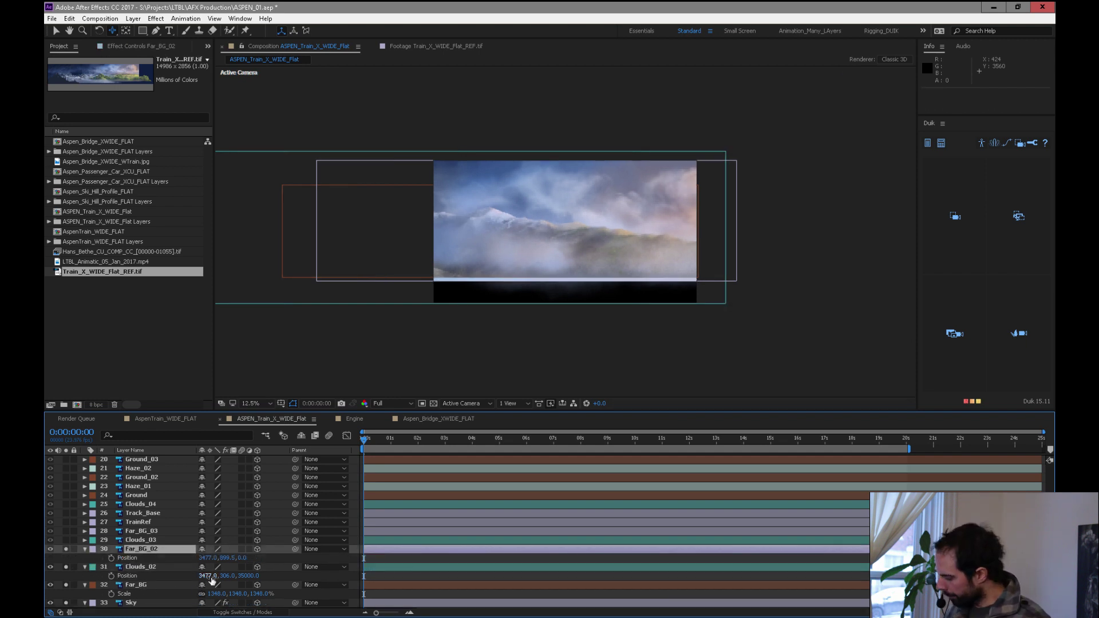
click(161, 568)
key(p)
key(p)
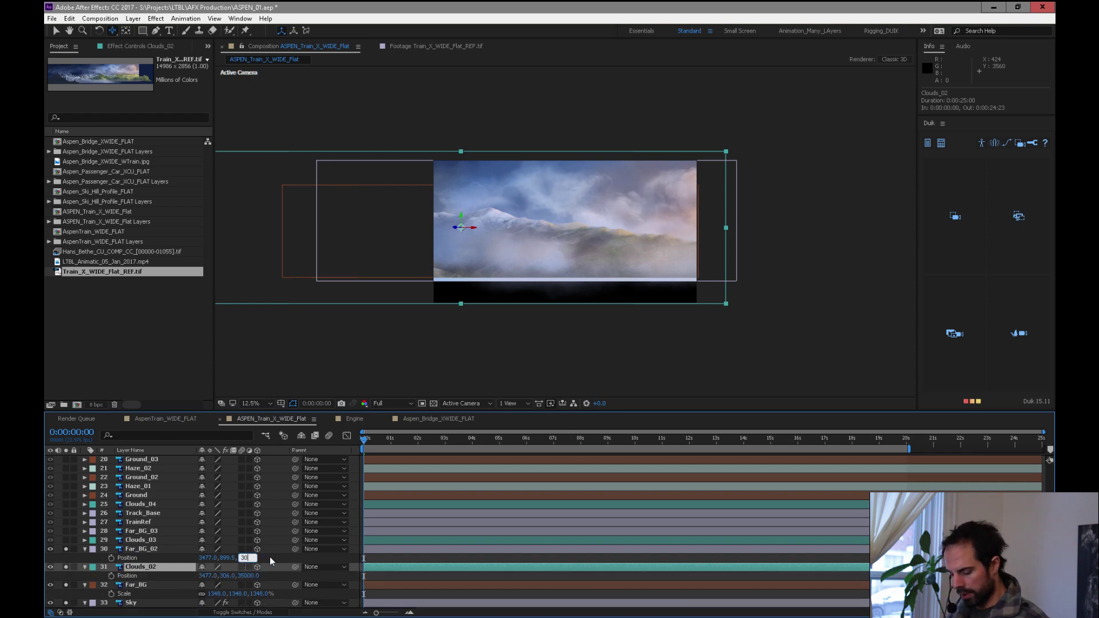
text(30000)
key(Return)
key(KP_3)
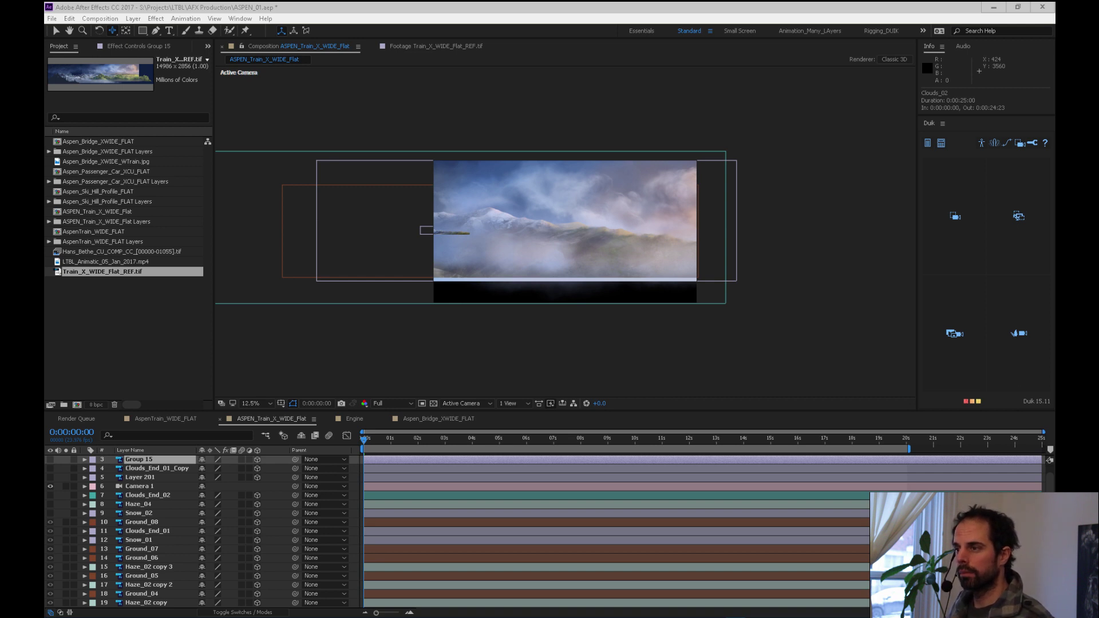
click(507, 15)
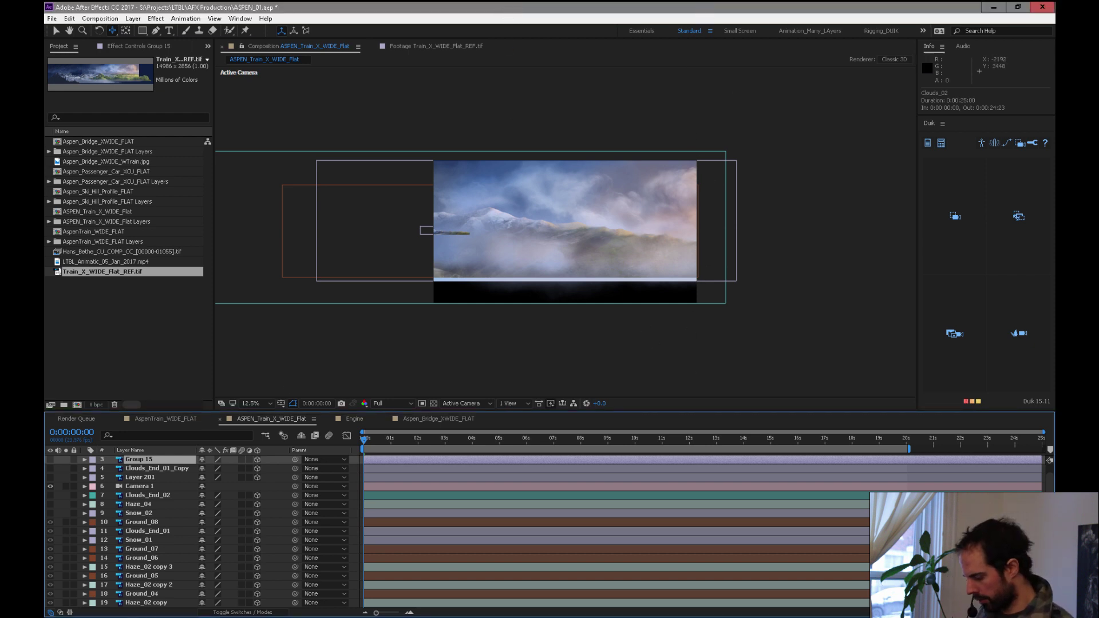
key(super+alt+1)
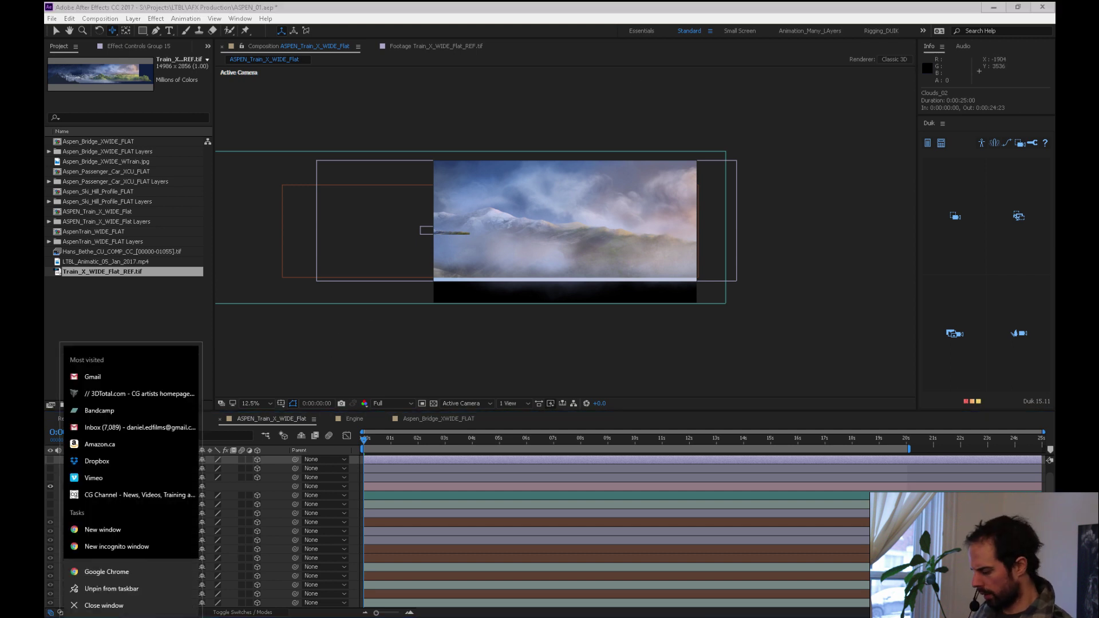
key(Escape)
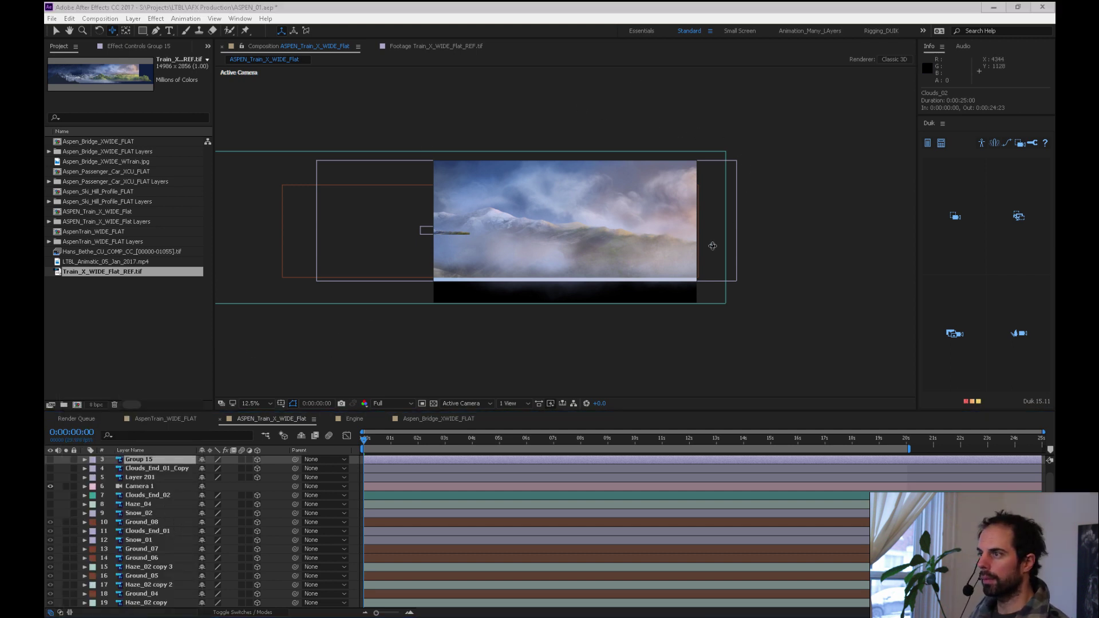
click(585, 14)
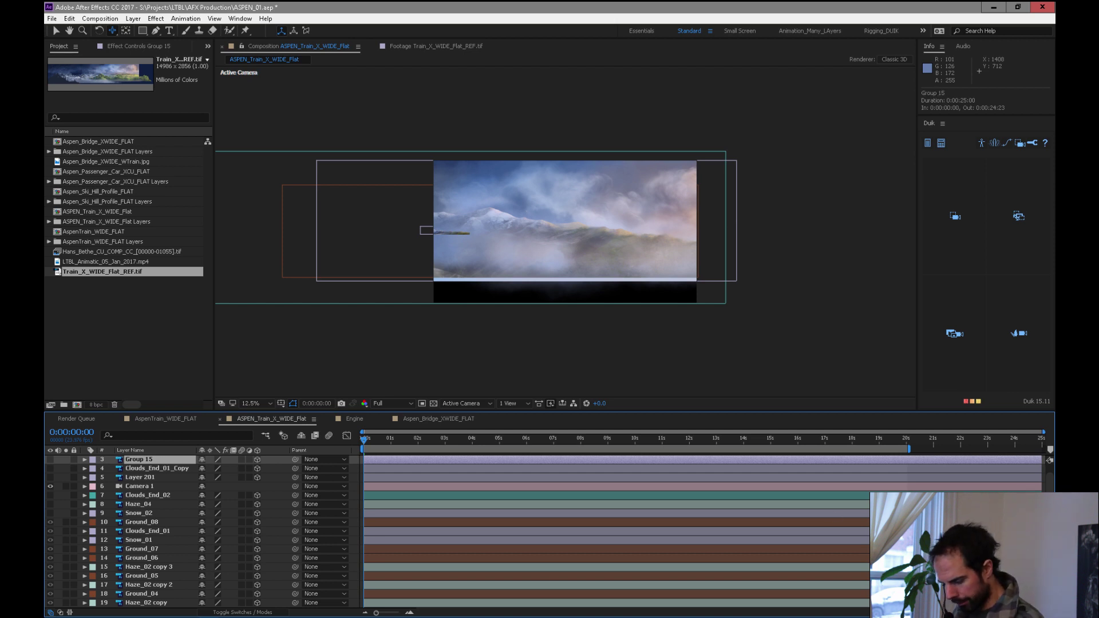
scroll(229, 532, down, 5)
Scale Far_BG_02 up to 757% and check the shot around 13 seconds
click(267, 541)
drag(252, 541, 522, 486)
drag(376, 443, 418, 460)
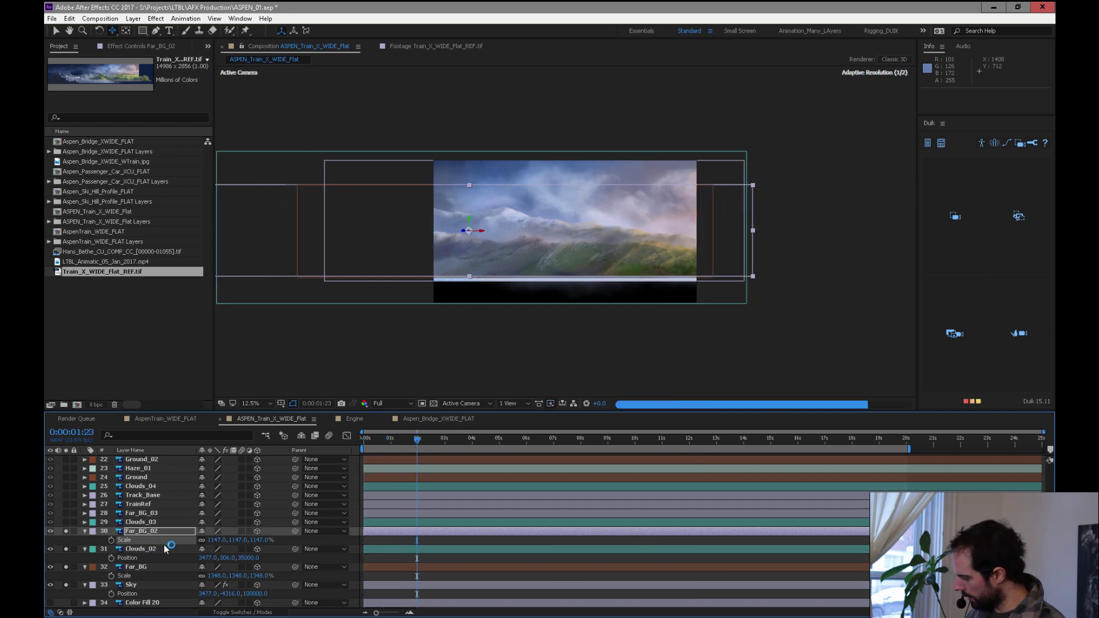
key(p)
Set Clouds_03's Z position to 25000 and scale it up to 984%
click(163, 523)
key(p)
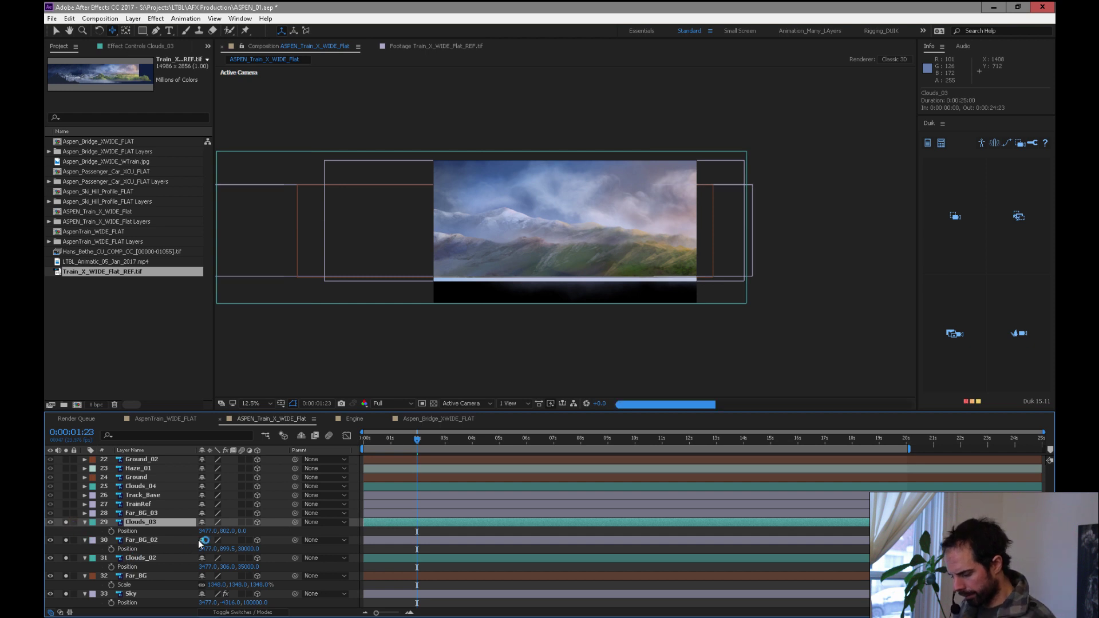
click(242, 532)
text(25)
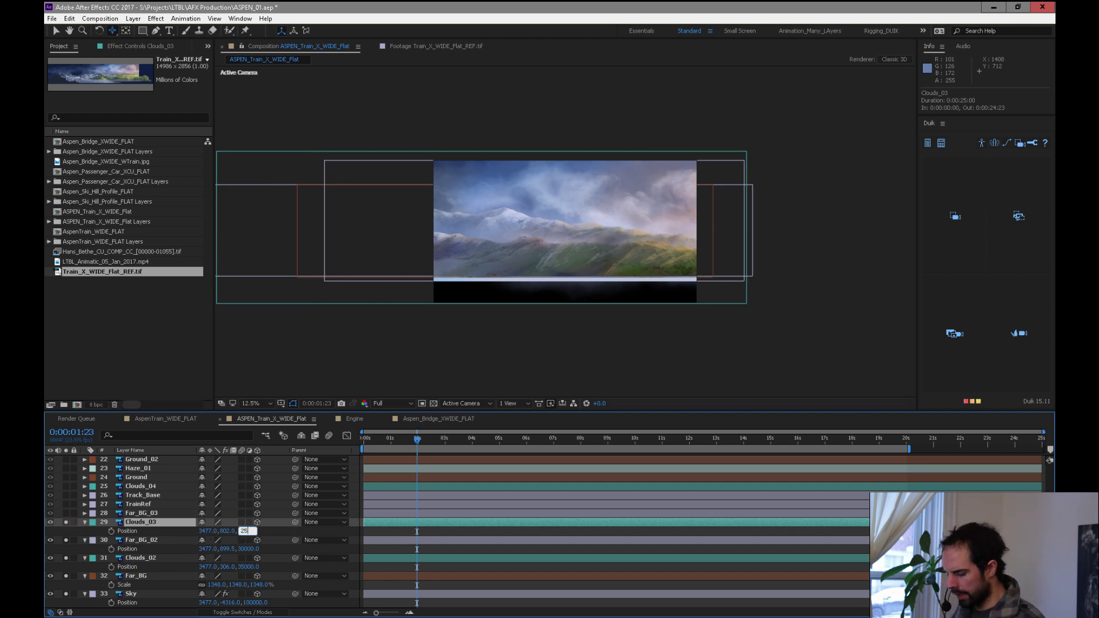
text(000)
key(Return)
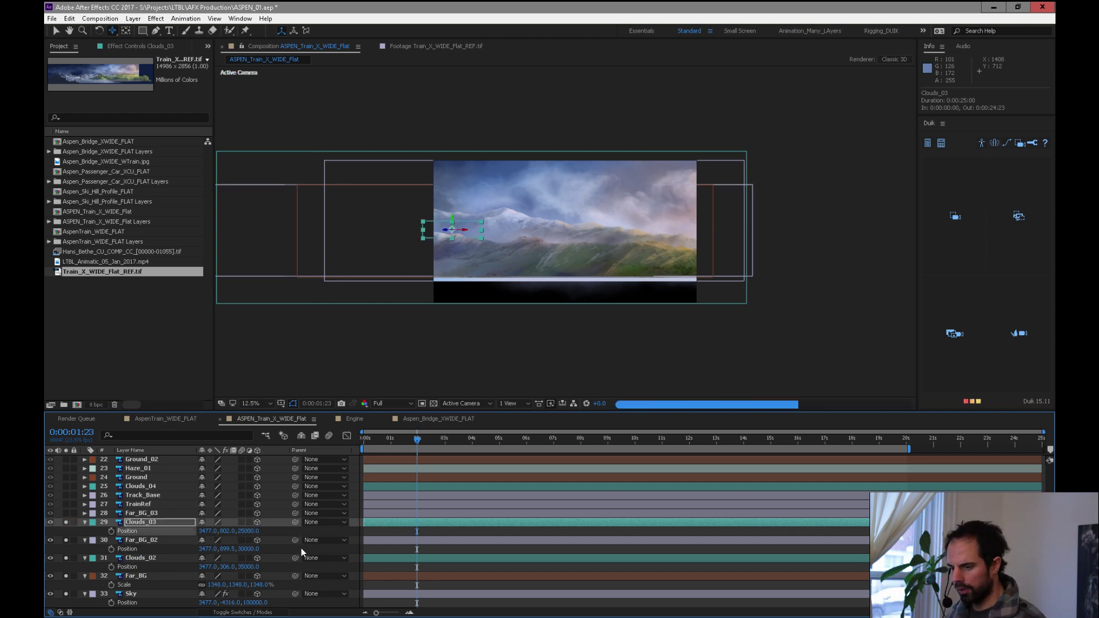
key(s)
drag(249, 532, 684, 494)
drag(387, 439, 706, 450)
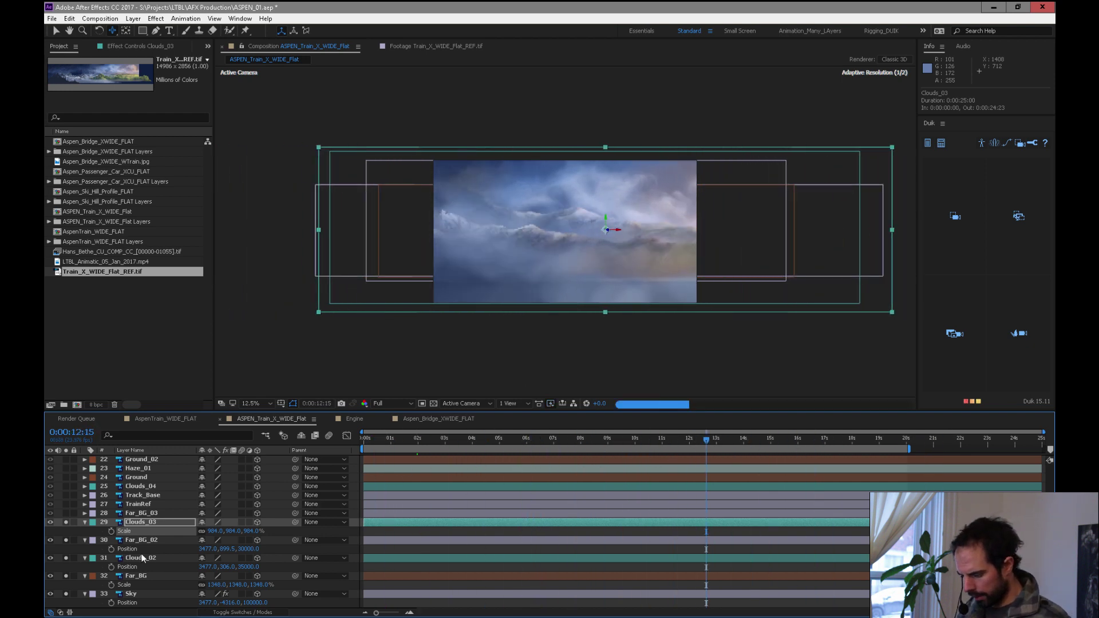
Set Clouds_02's Z depth to 42000 and scale it up to 1295%
click(160, 539)
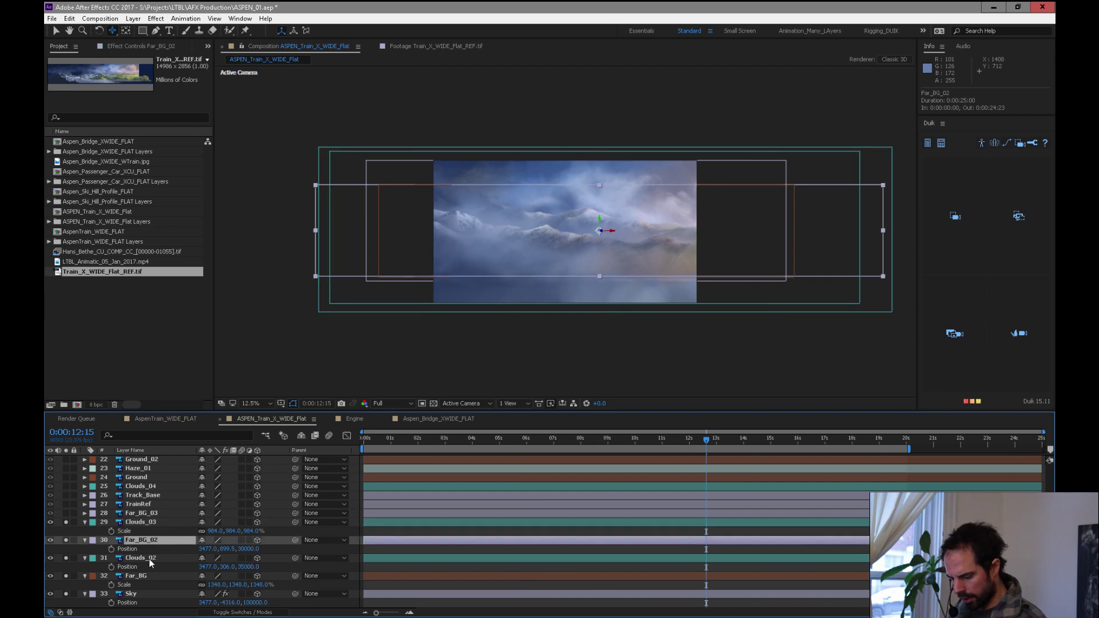
click(152, 559)
click(189, 577)
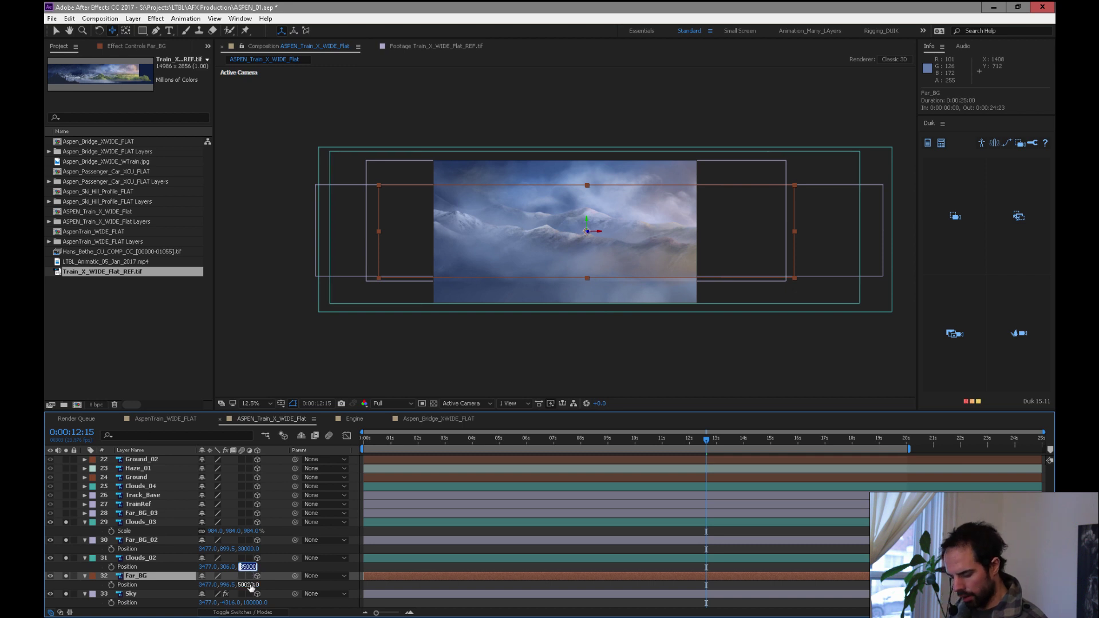
key(Return)
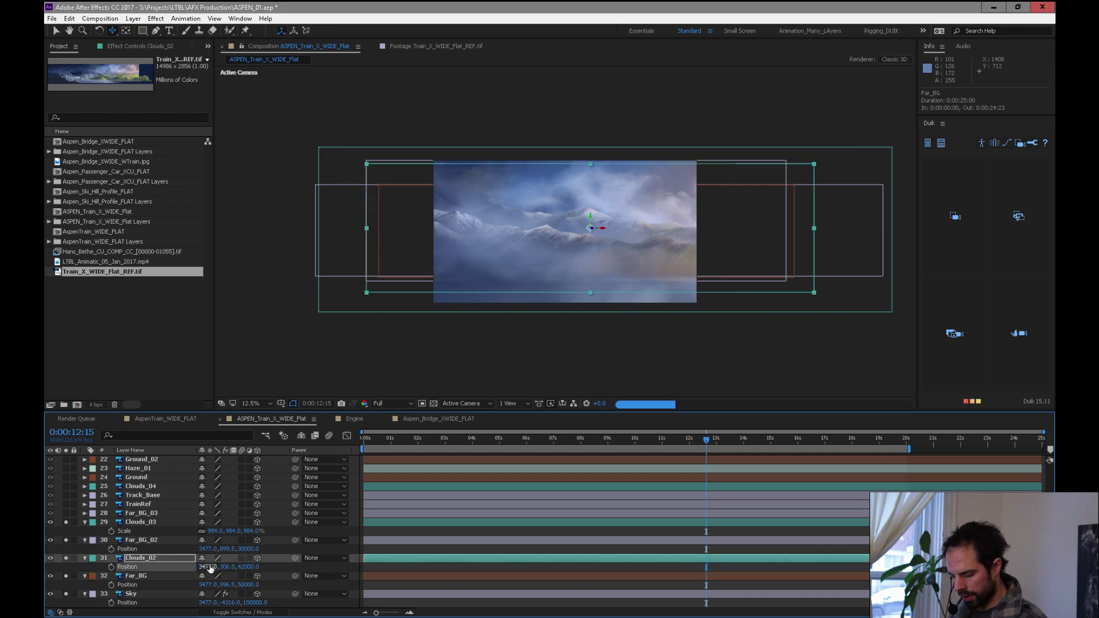
key(s)
drag(216, 567, 349, 445)
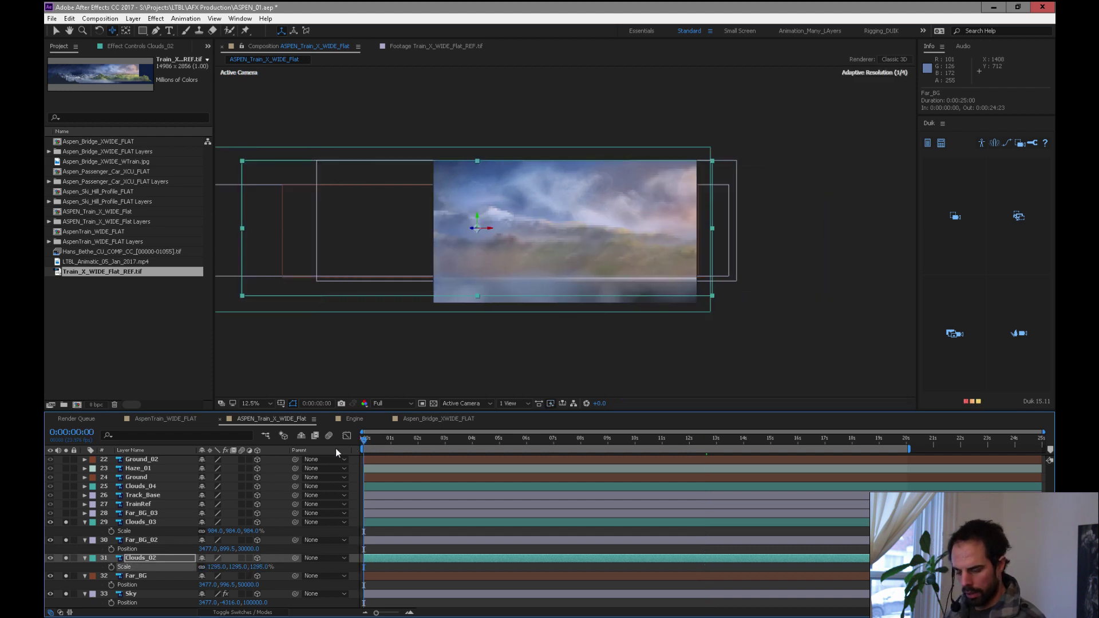
Set Far_BG_02's Z depth to 35000 and scale it to about 1181%
click(149, 540)
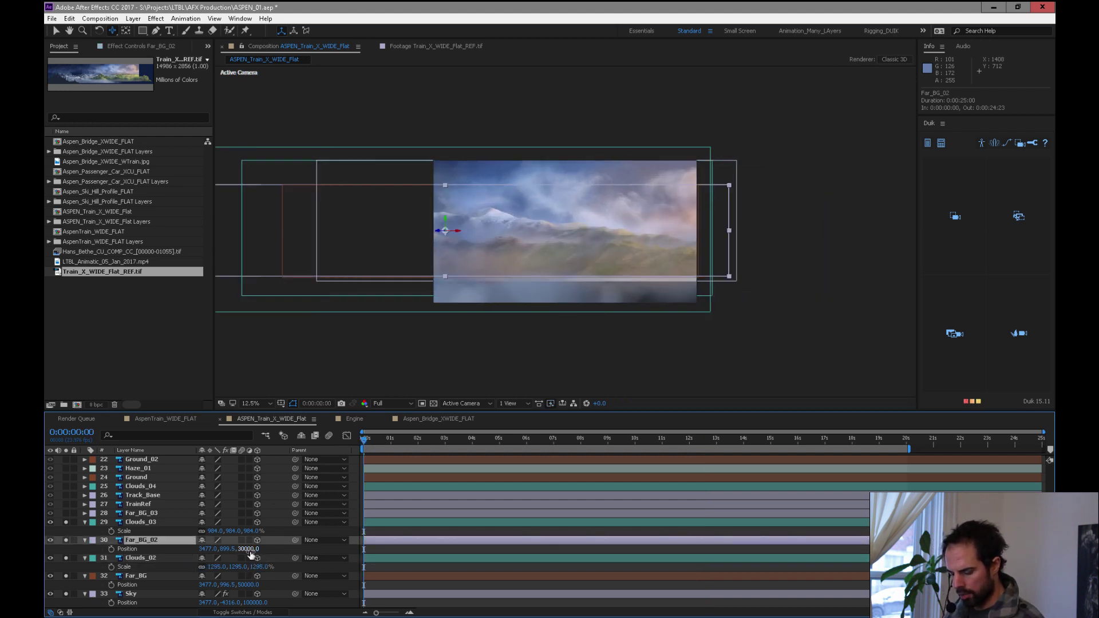
click(147, 559)
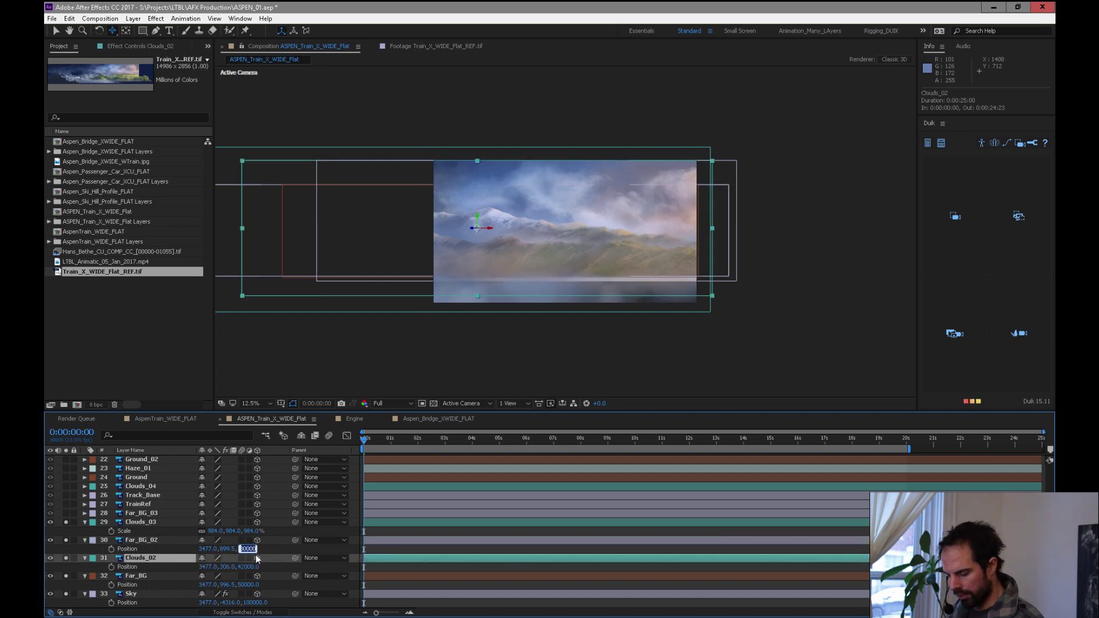
text(3500)
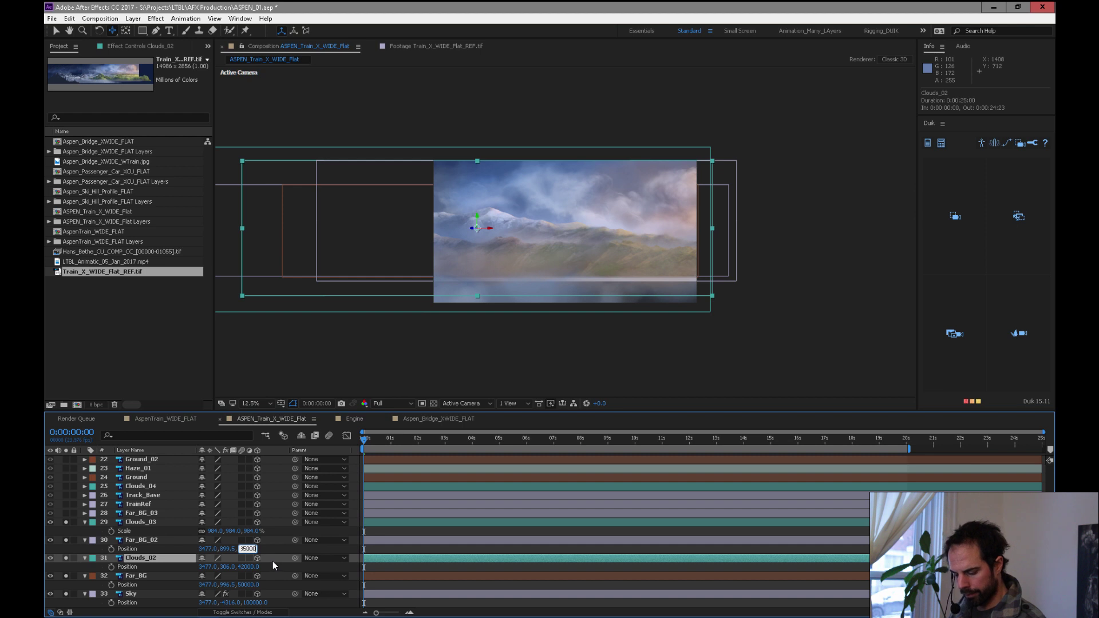
text(0)
key(Return)
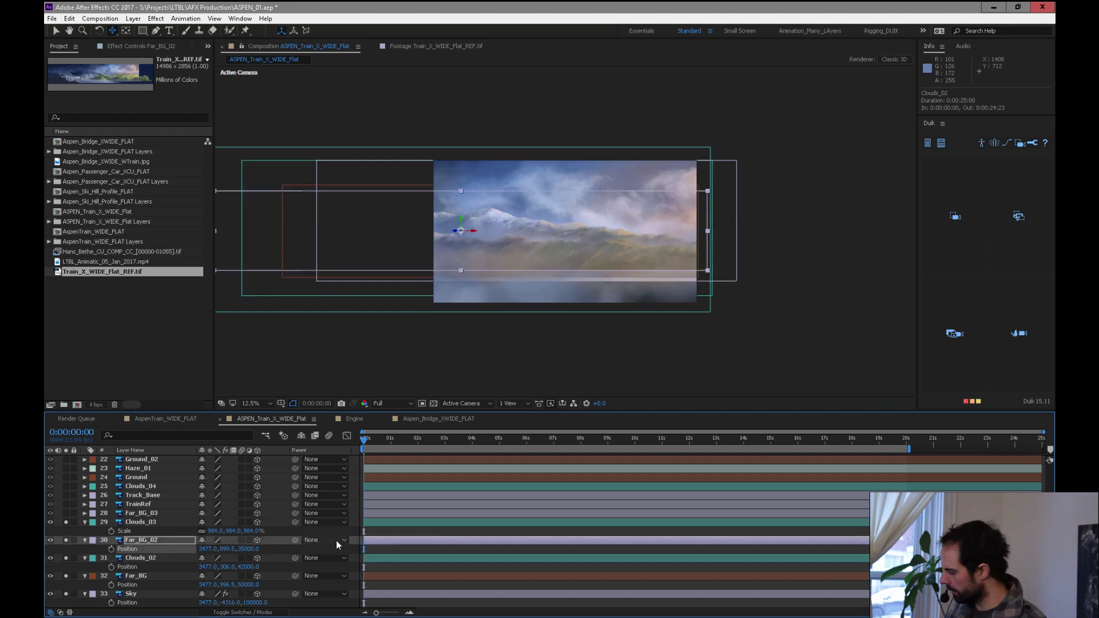
key(s)
drag(261, 551, 280, 551)
drag(376, 446, 337, 491)
Push Far_BG_02 back to Z 37000 and raise it to Y 550.5
click(166, 541)
key(p)
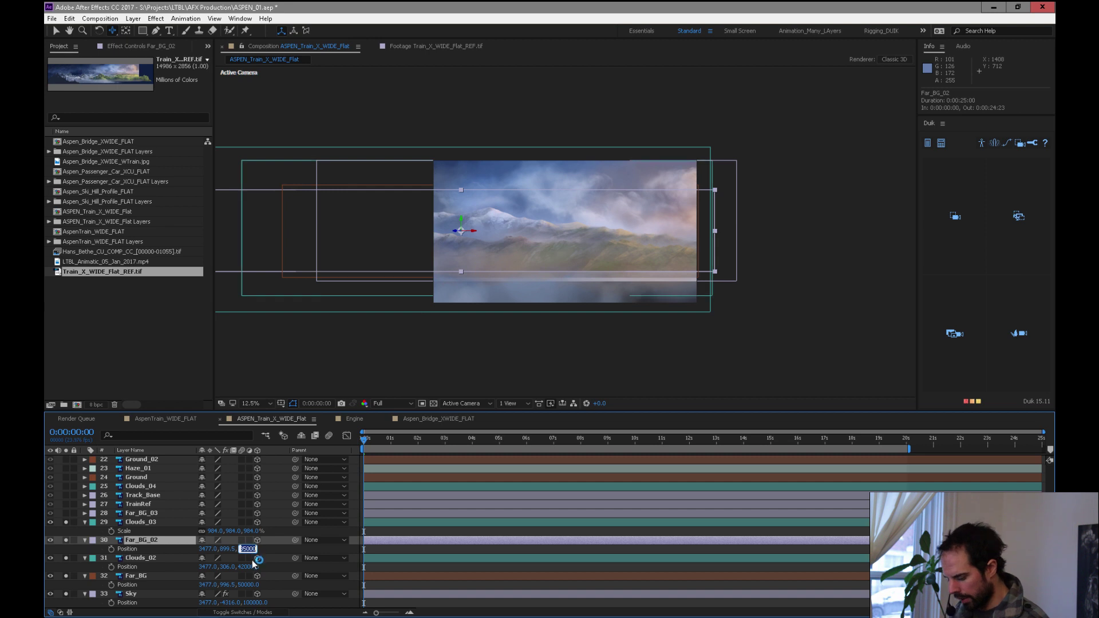
key(Return)
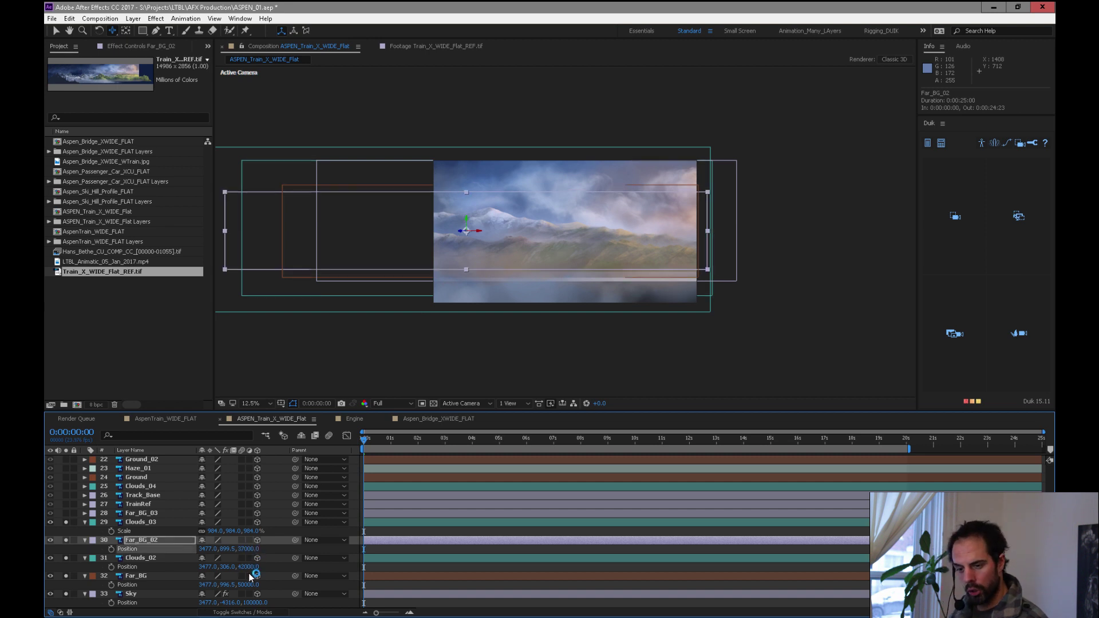
mouse_move(364, 442)
mouse_down()
mouse_move(725, 441)
mouse_move(954, 456)
mouse_move(734, 442)
mouse_move(363, 442)
mouse_up()
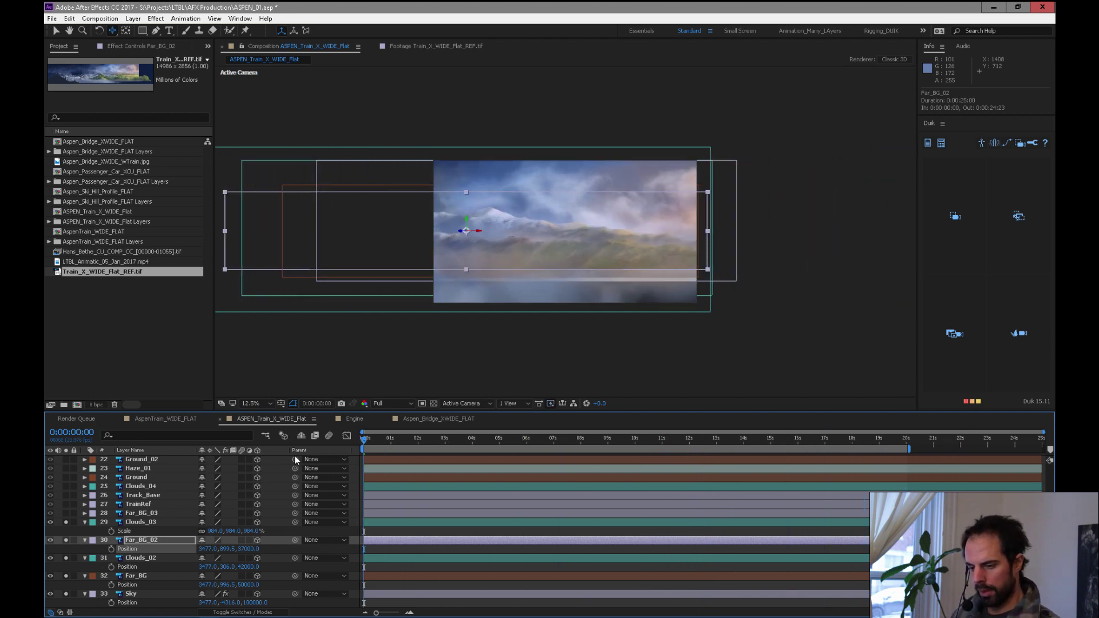
drag(226, 550, 210, 554)
drag(206, 551, 140, 563)
Raise Clouds_02 to Y -937 and check the camera move around 10 seconds
click(198, 560)
click(479, 441)
drag(495, 446, 370, 465)
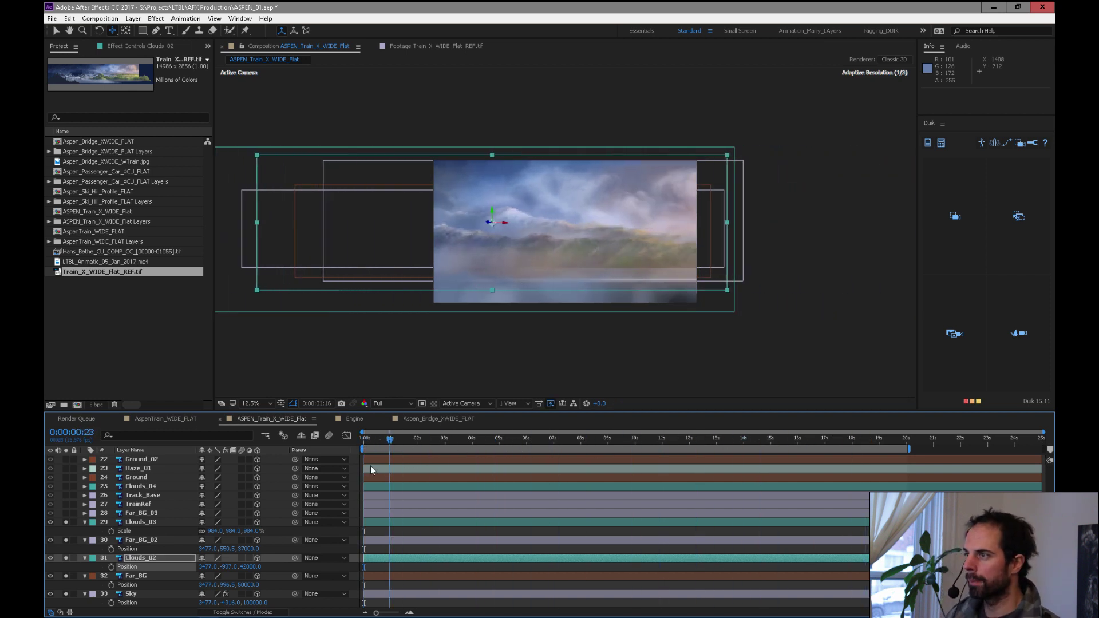
click(152, 520)
Set Far_BG_03's Z depth to 20000 and scale it up to 821%
click(151, 514)
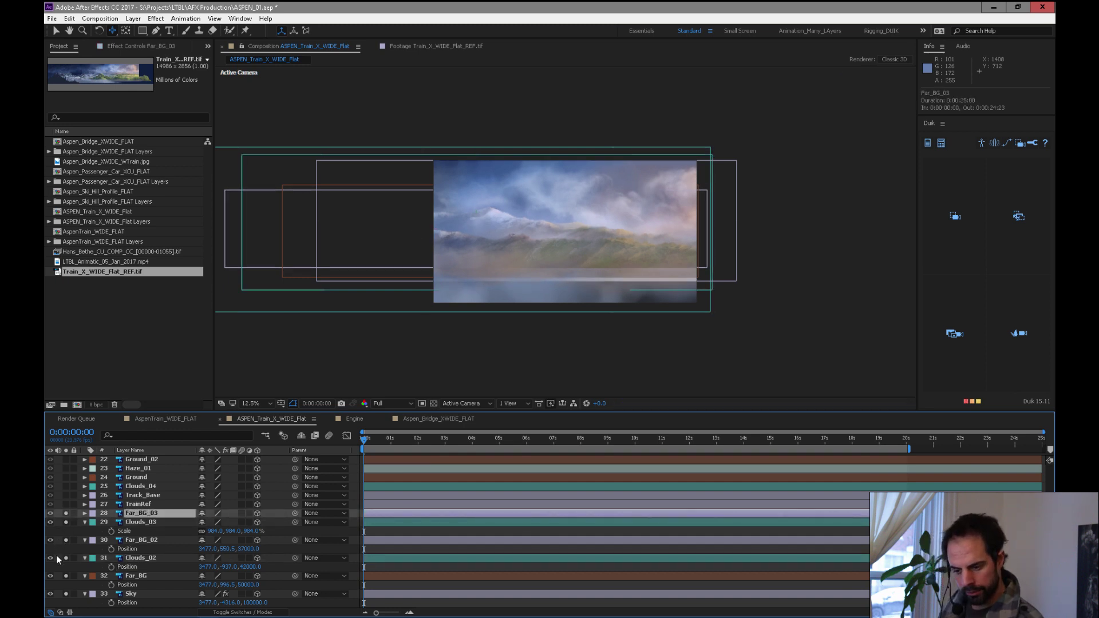
key(p)
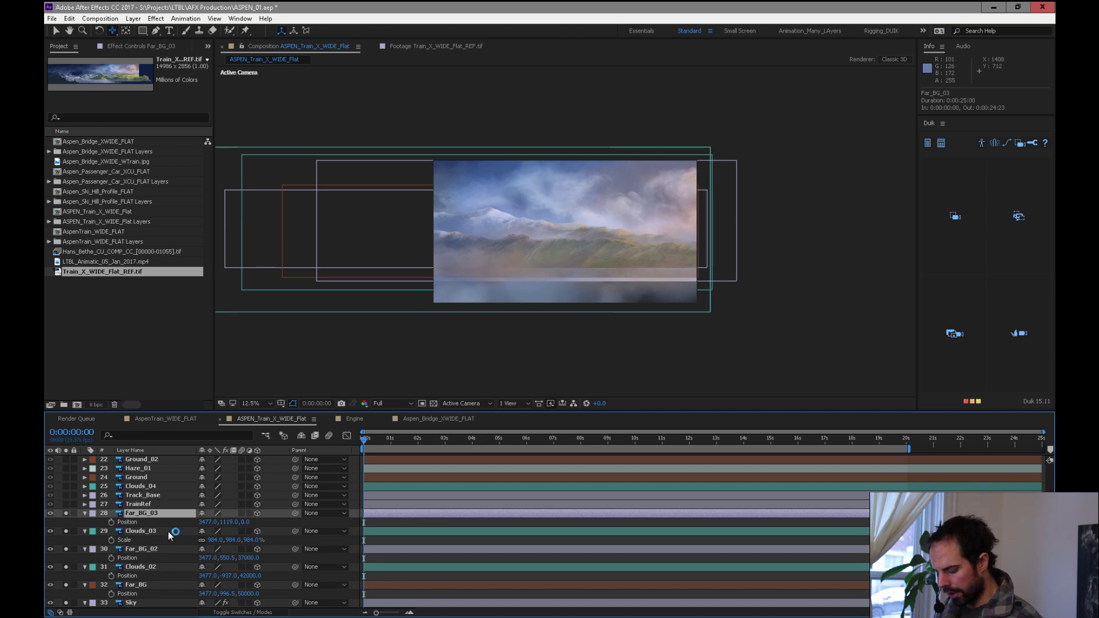
click(170, 533)
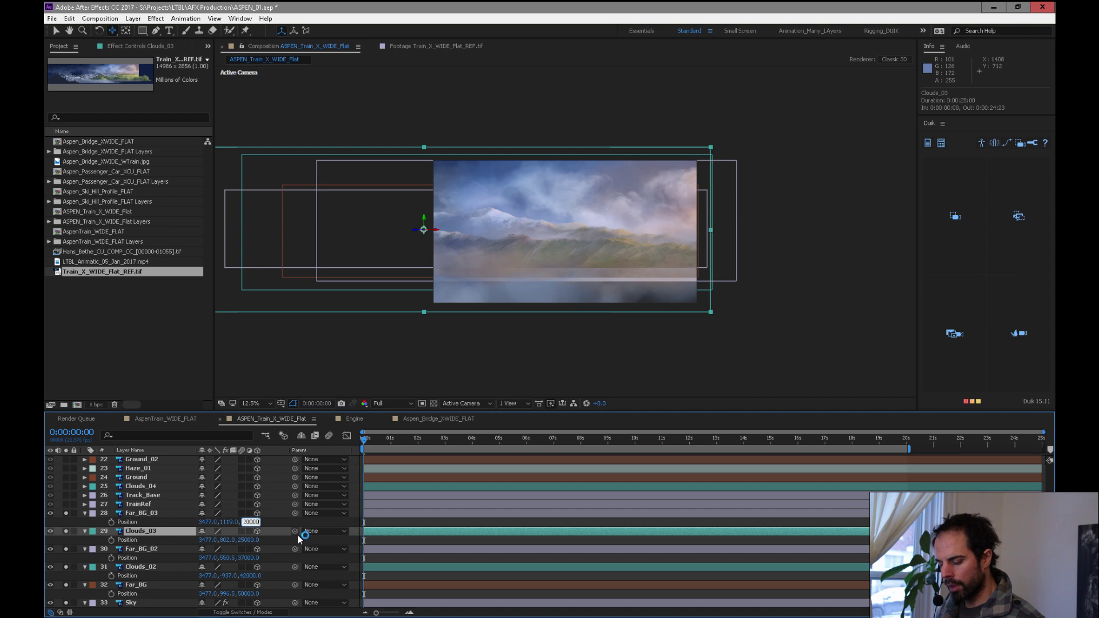
key(Return)
key(s)
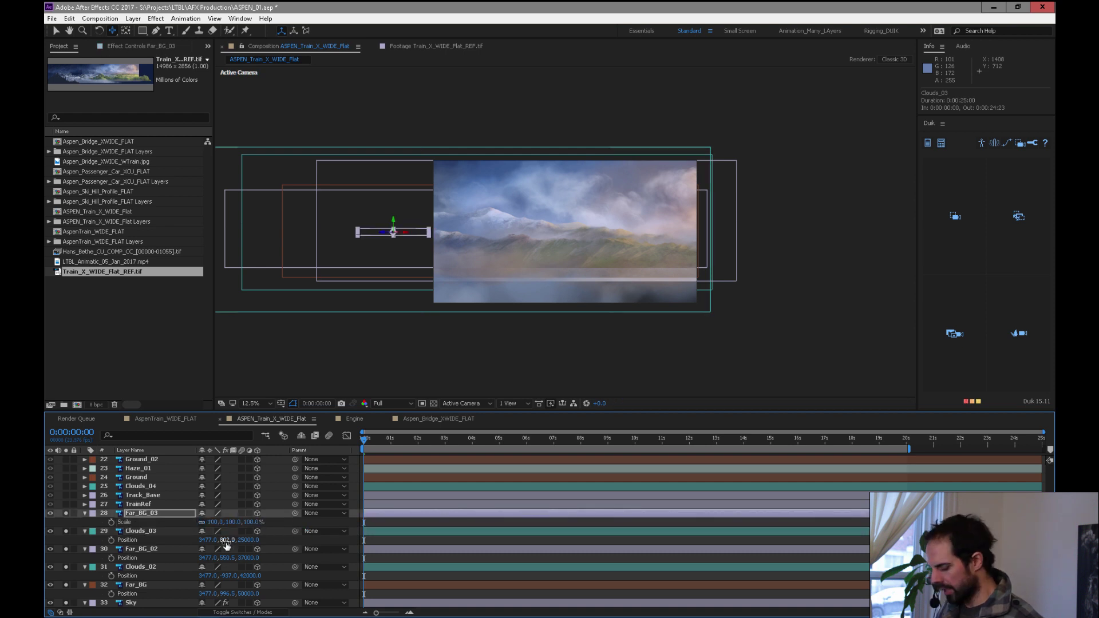
drag(318, 510, 626, 478)
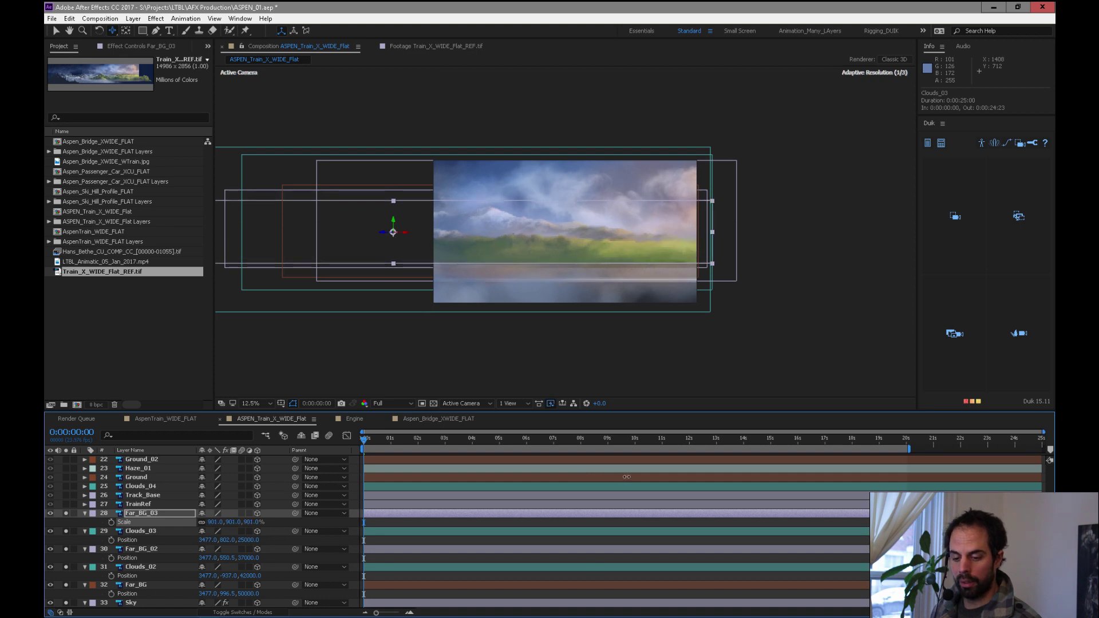
drag(380, 440, 927, 434)
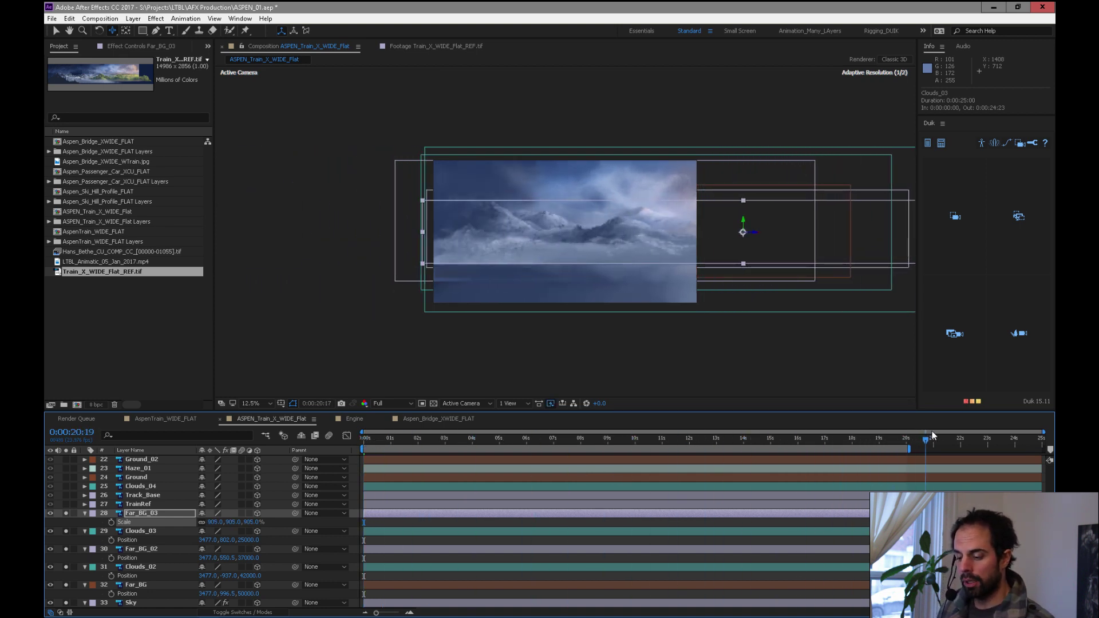
Lower Far_BG_03 to Y 2540 and check the shot around 16 seconds
key(Home)
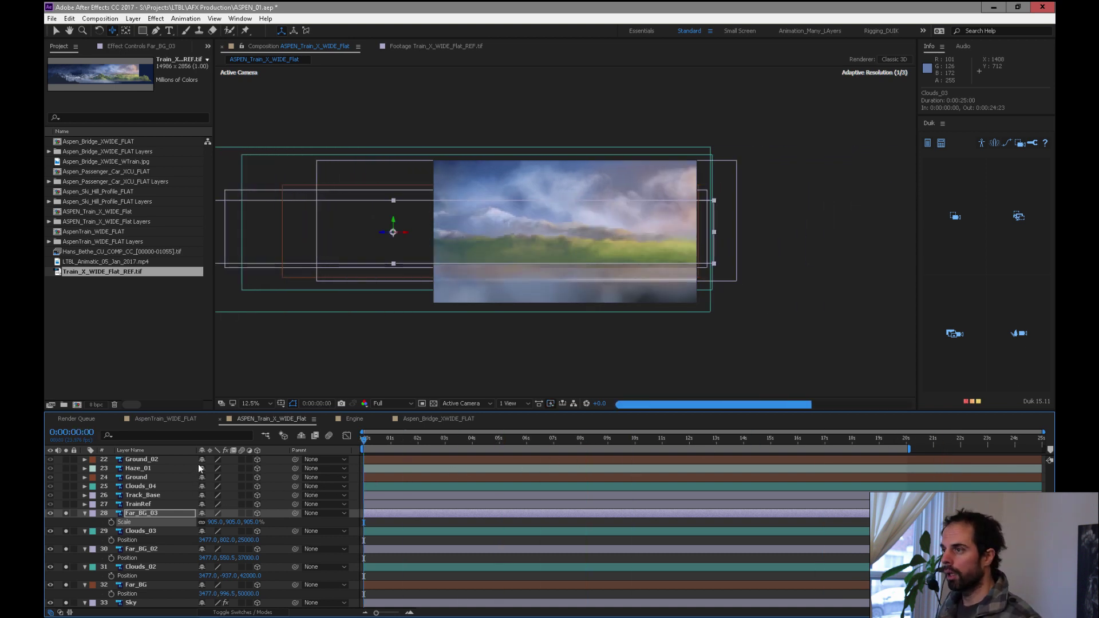
key(p)
drag(229, 522, 575, 504)
drag(372, 445, 316, 478)
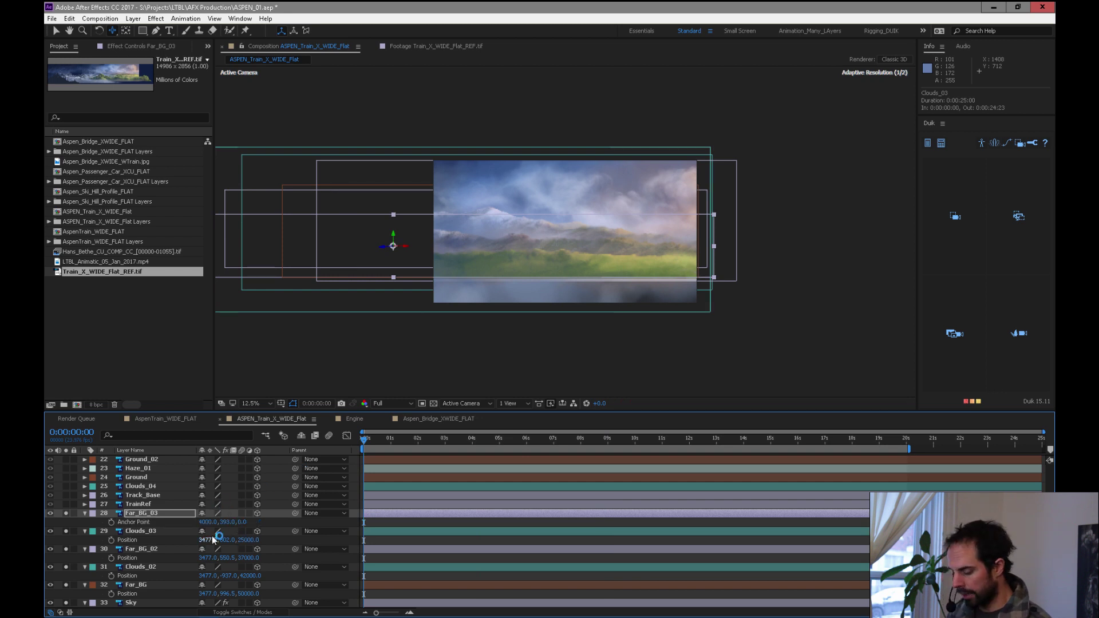
Shift Far_BG_03's anchor point to Y 786 and tilt its X orientation to 342°
key(a)
drag(227, 522, 439, 517)
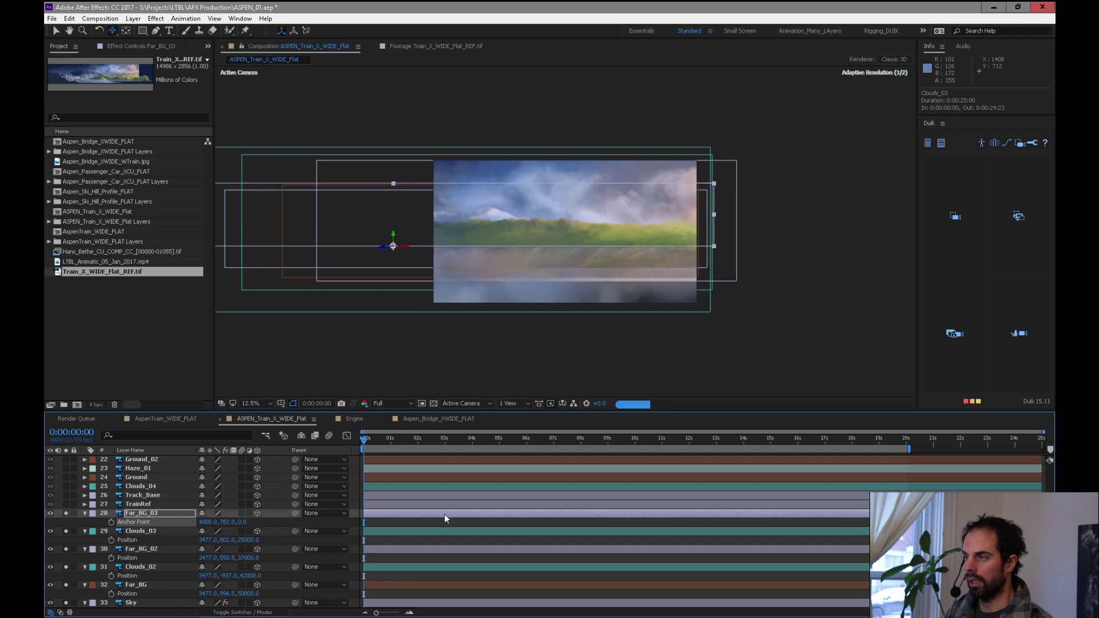
key(r)
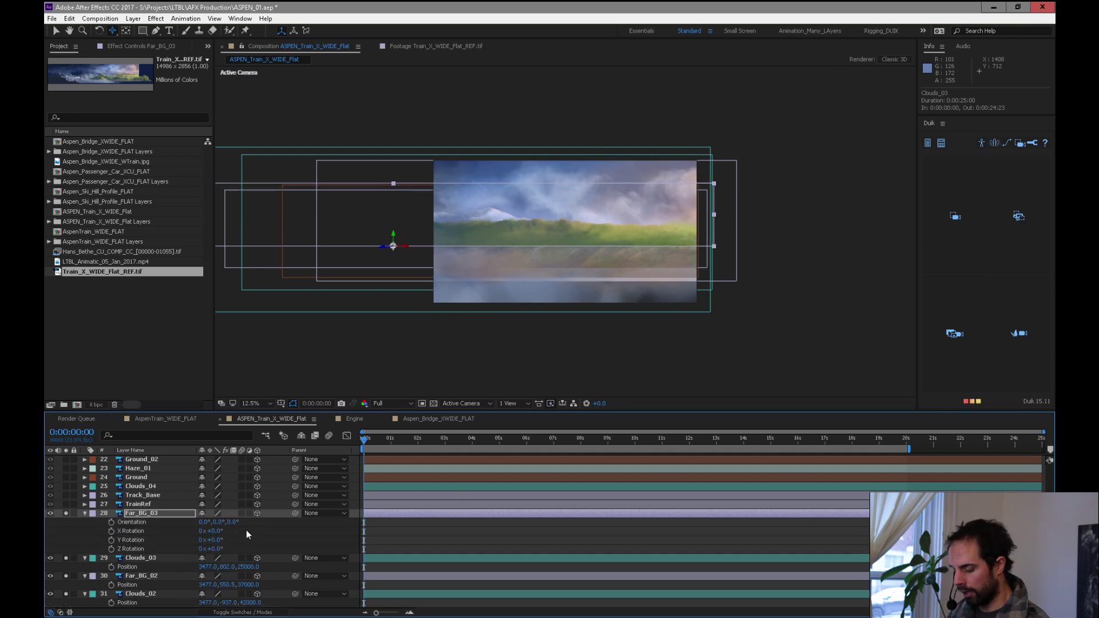
drag(204, 526, 196, 529)
Lower Far_BG_03's Position Y to 5971, checking the depth spread along the timeline
key(p)
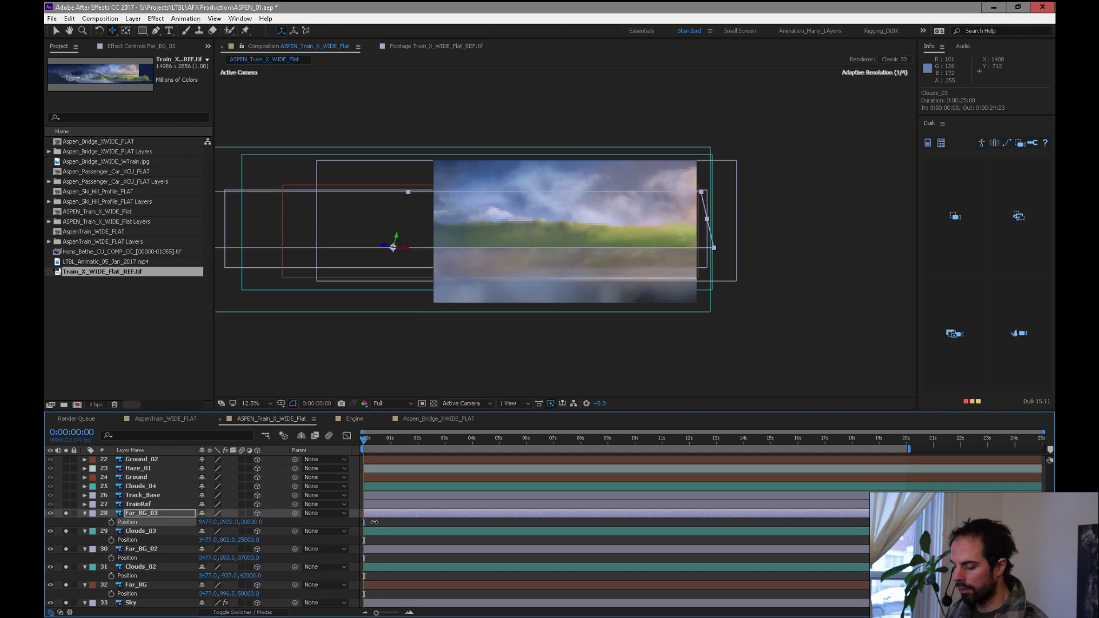
drag(659, 516, 787, 491)
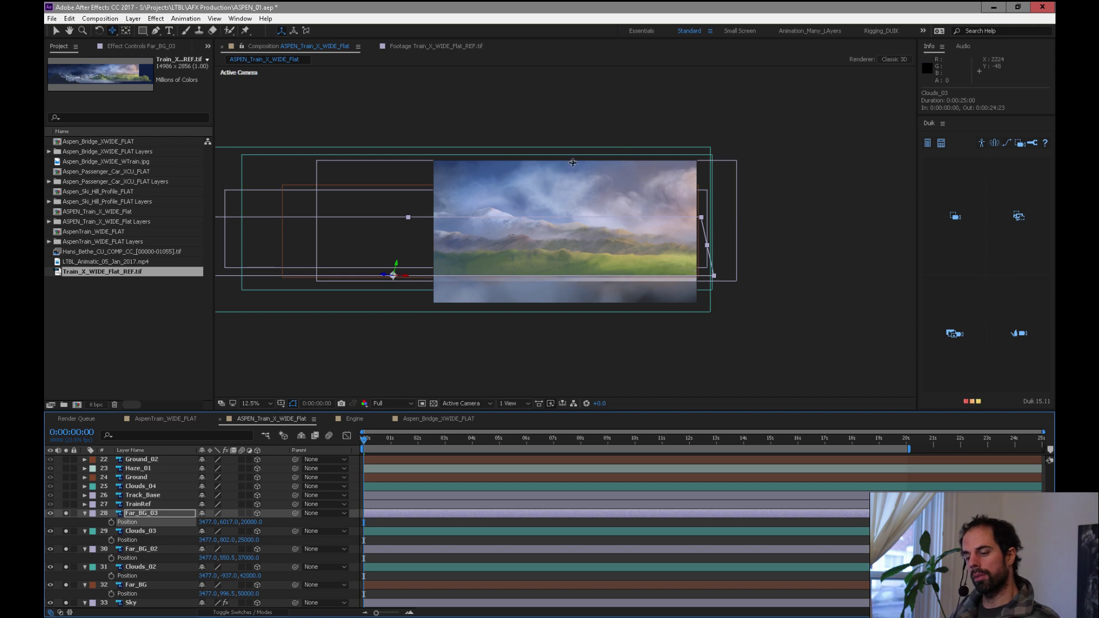
drag(371, 446, 336, 482)
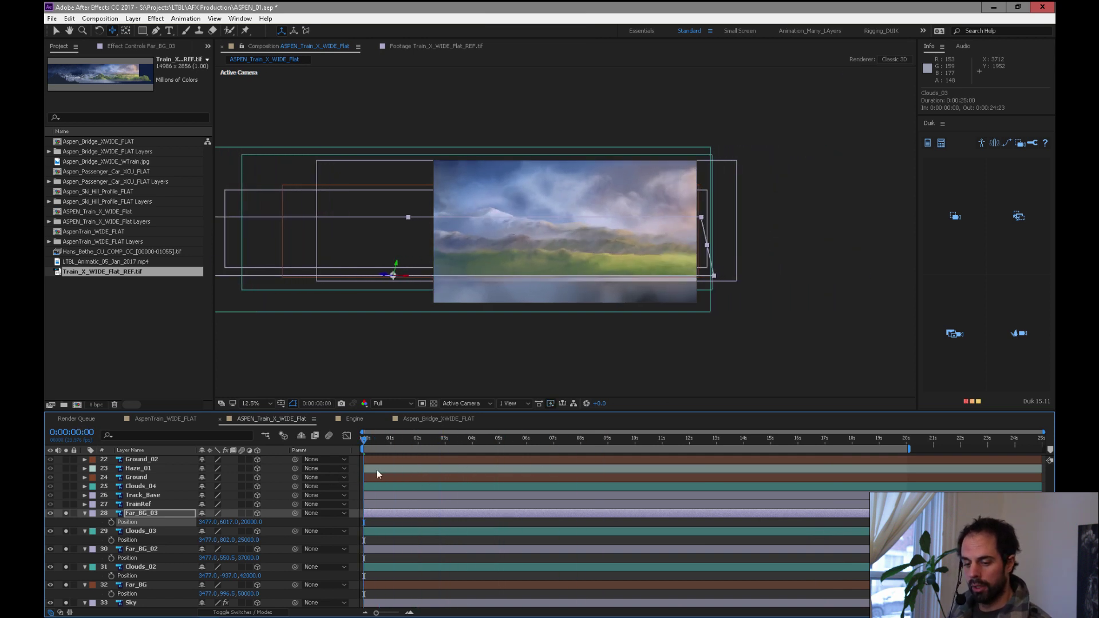
drag(383, 440, 349, 476)
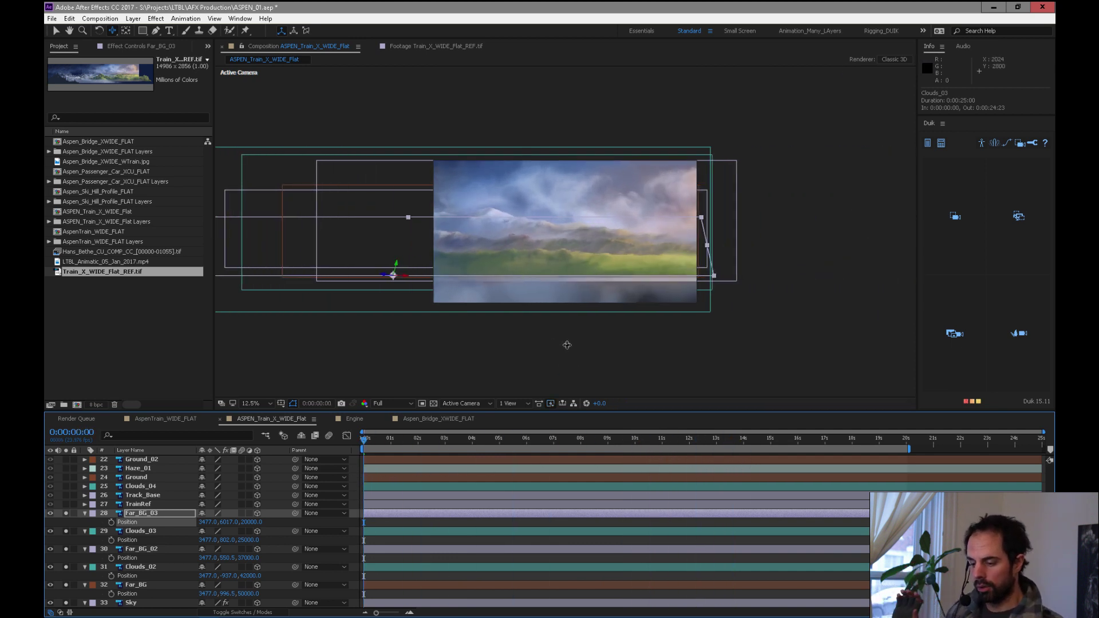
drag(216, 526, 277, 465)
click(150, 531)
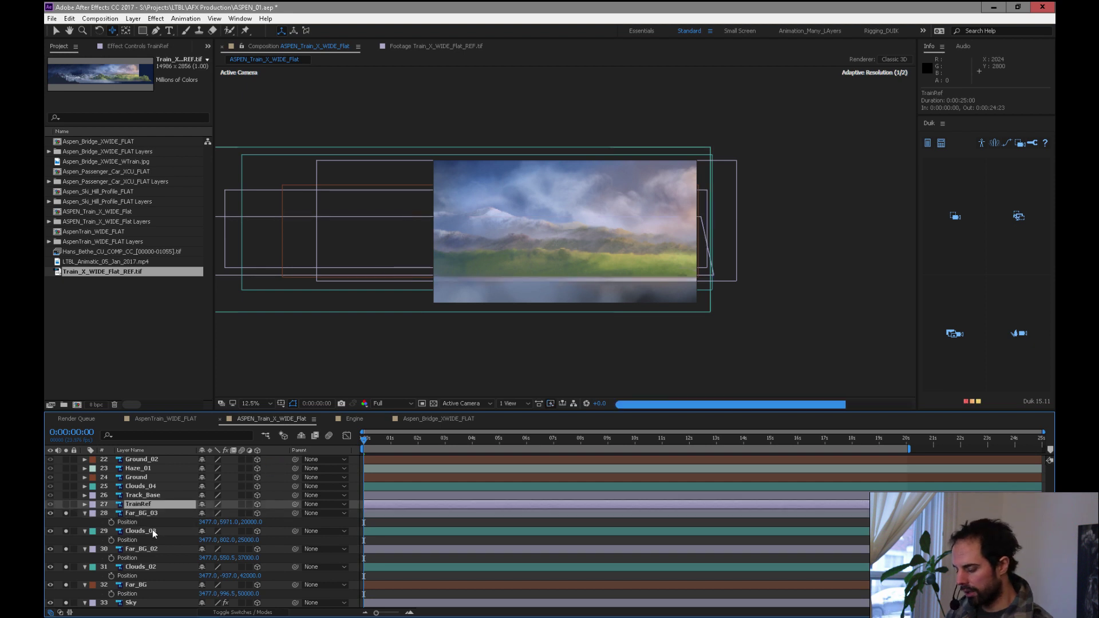
Raise Far_BG_02 and Clouds_03 slightly and preview the camera move across the shot
click(150, 550)
drag(230, 562, 207, 524)
click(151, 532)
click(153, 513)
drag(370, 439, 956, 442)
drag(851, 439, 334, 448)
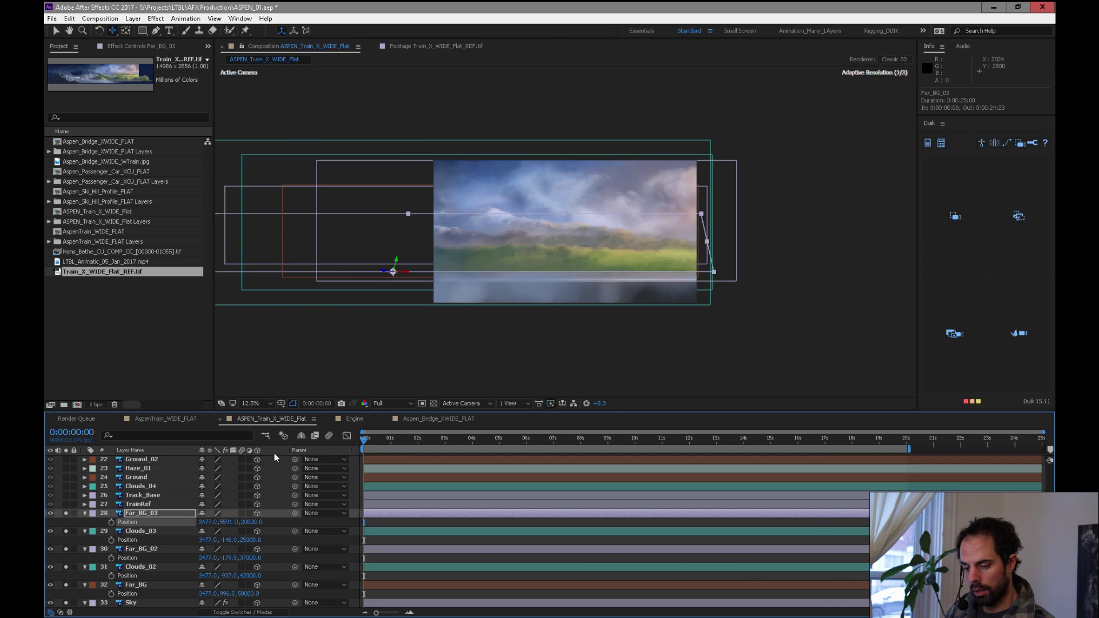
Select TrainRef and show only its Position values around nine seconds
key(ctrl+Up)
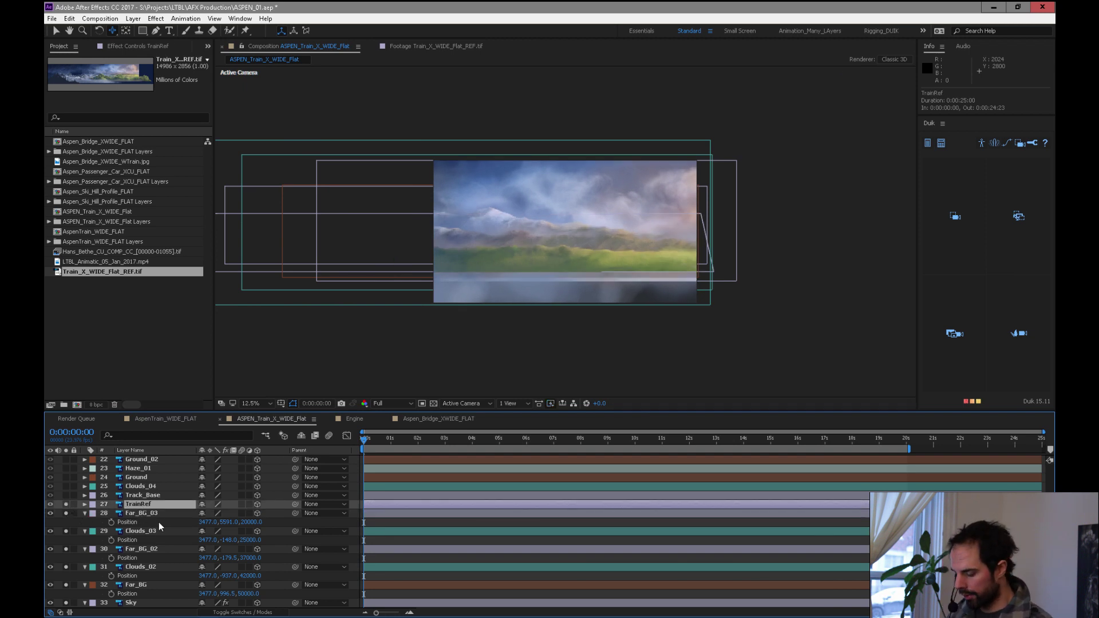
key(p)
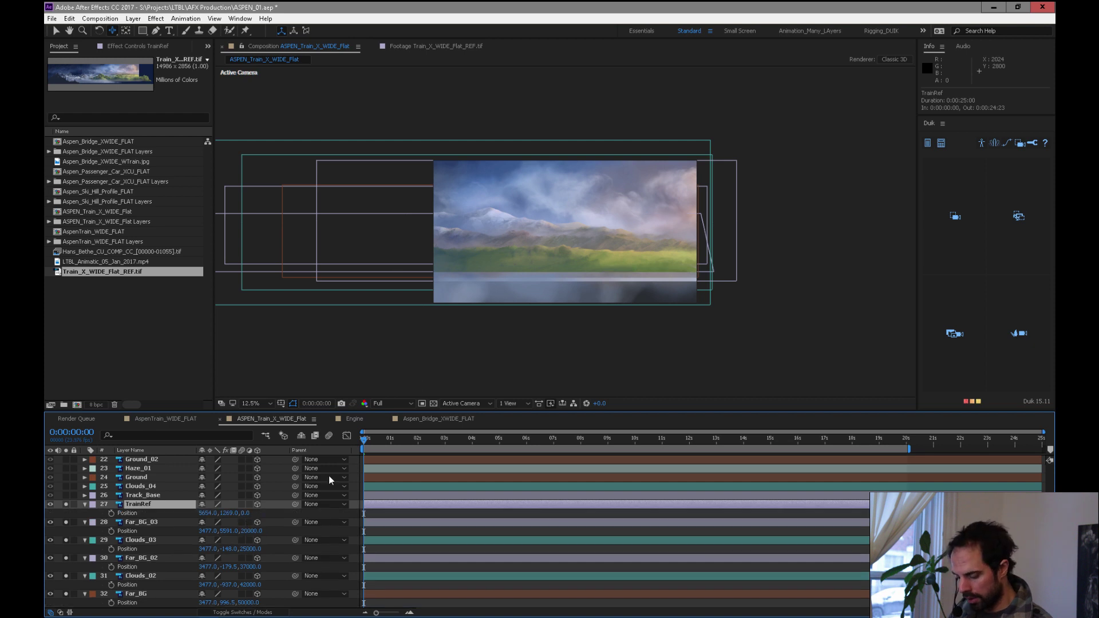
drag(376, 445, 600, 460)
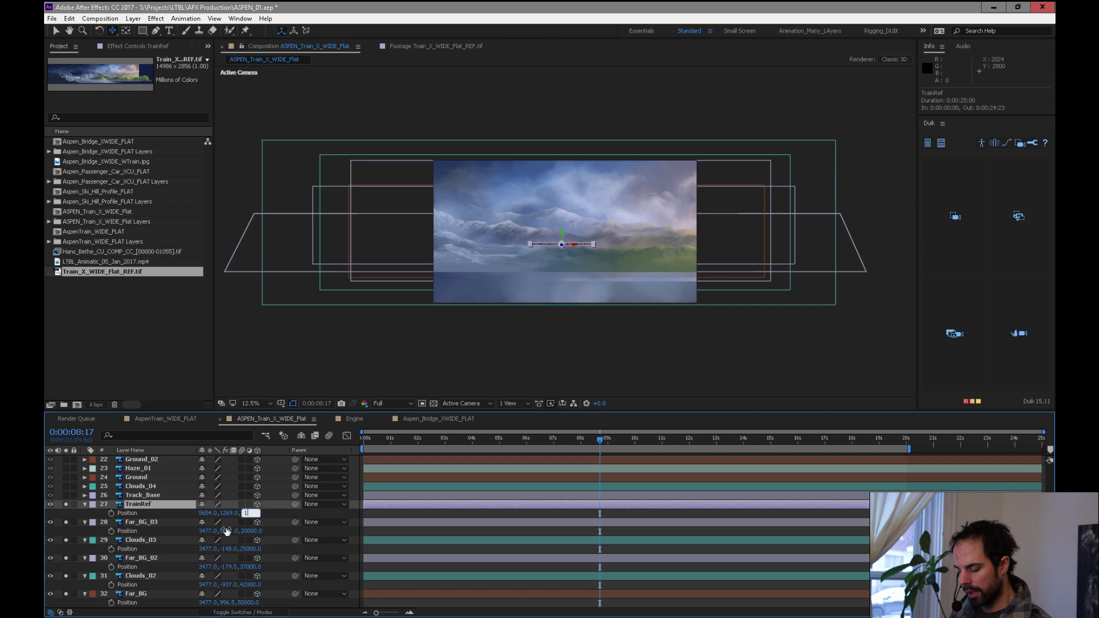
Set TrainRef's Z depth to 10000, undoing an accidental scale change
text(0000)
key(Return)
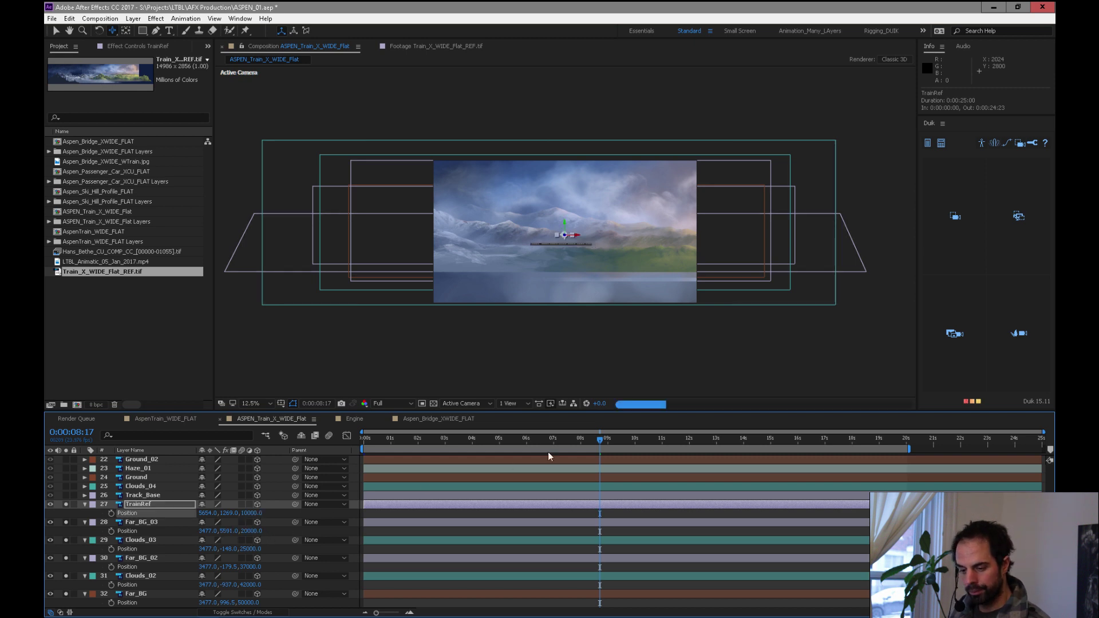
drag(598, 439, 532, 440)
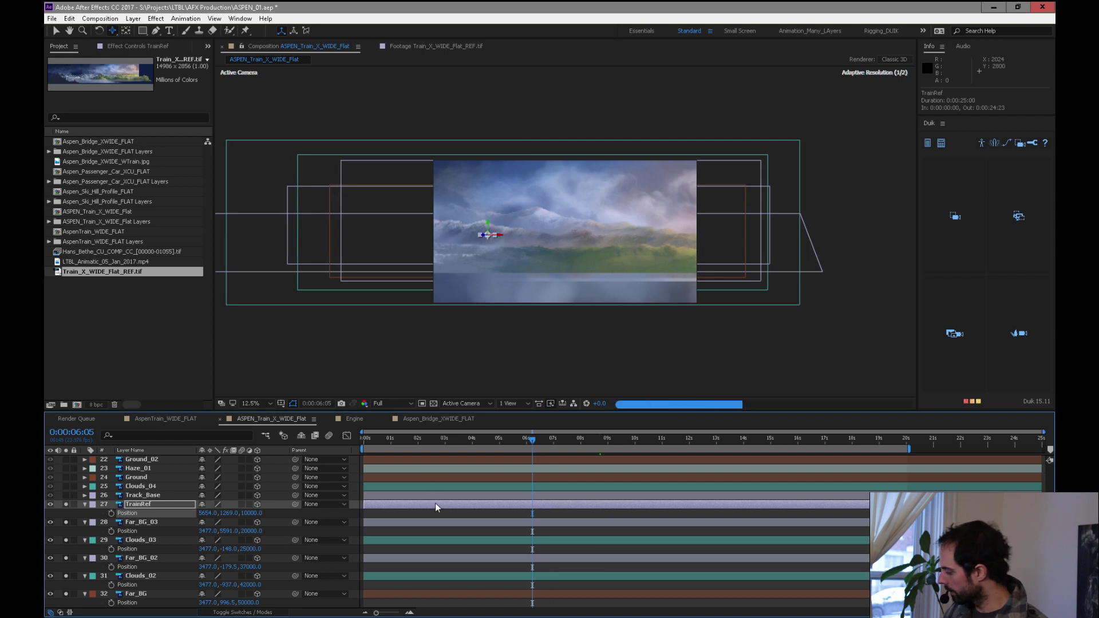
key(s)
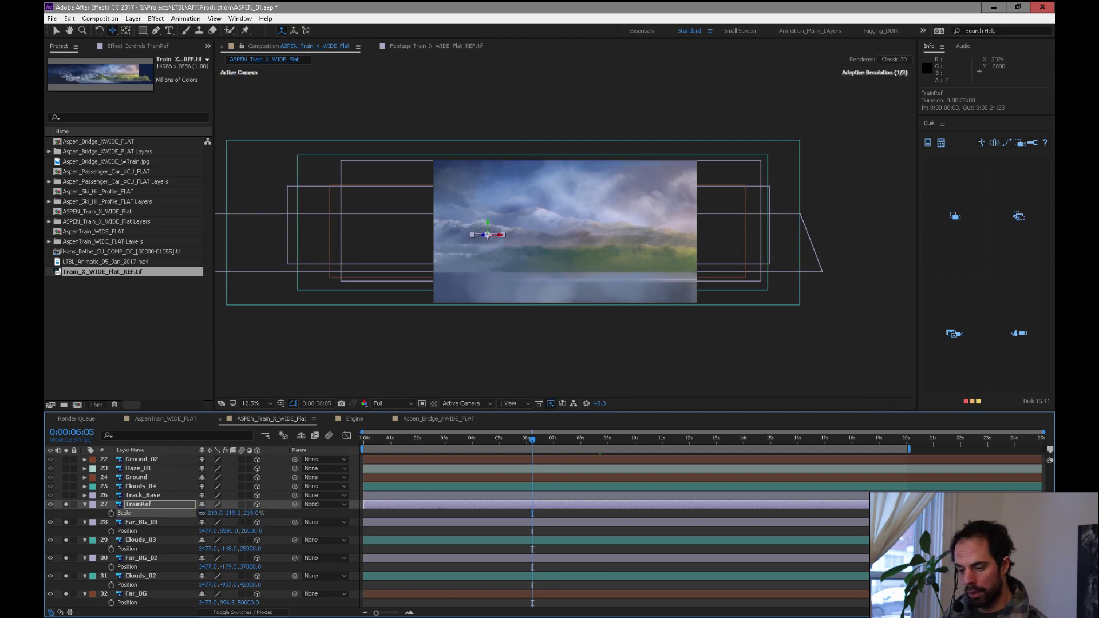
key(ctrl+z)
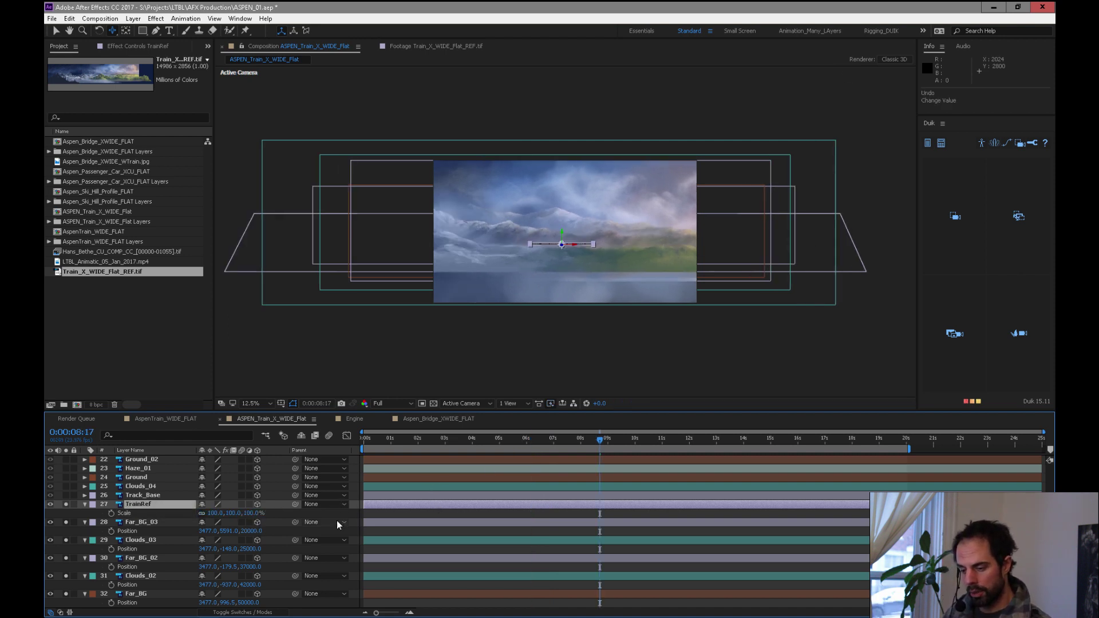
Tie TrainRef's scale to its distance from the camera with Duik
click(1019, 216)
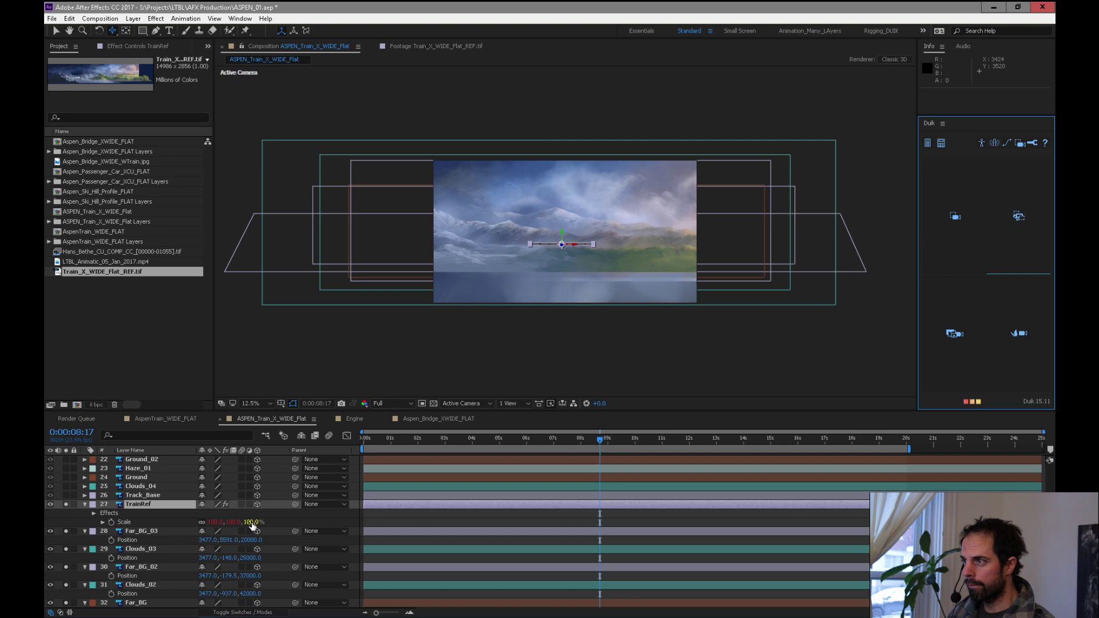
click(169, 508)
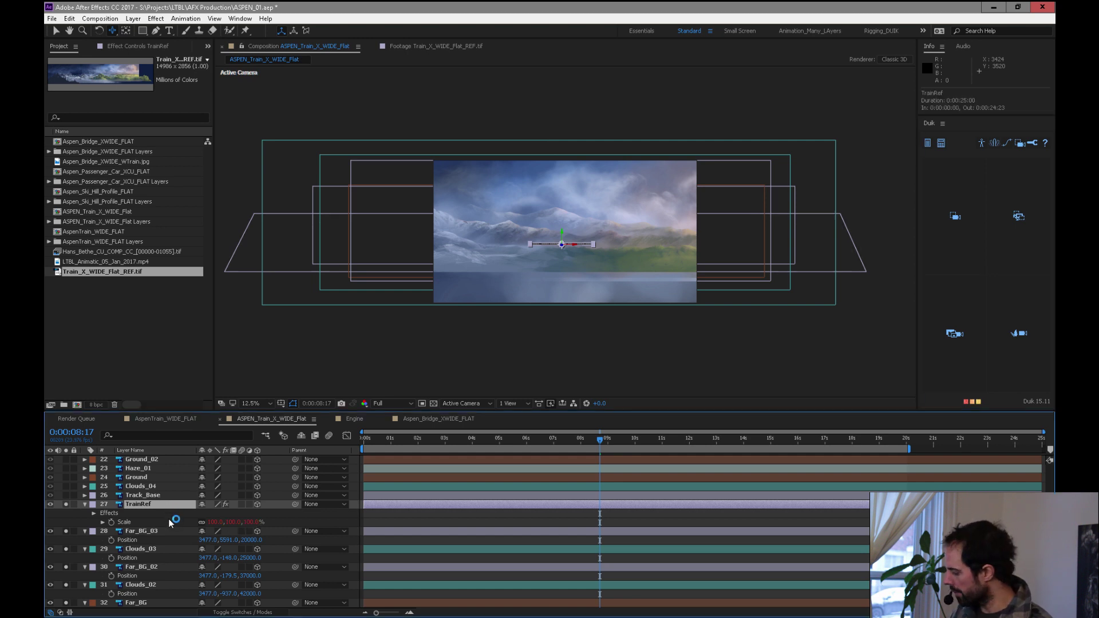
key(p)
Push TrainRef to Z 12000 and lower the train onto the valley floor
drag(242, 514, 301, 508)
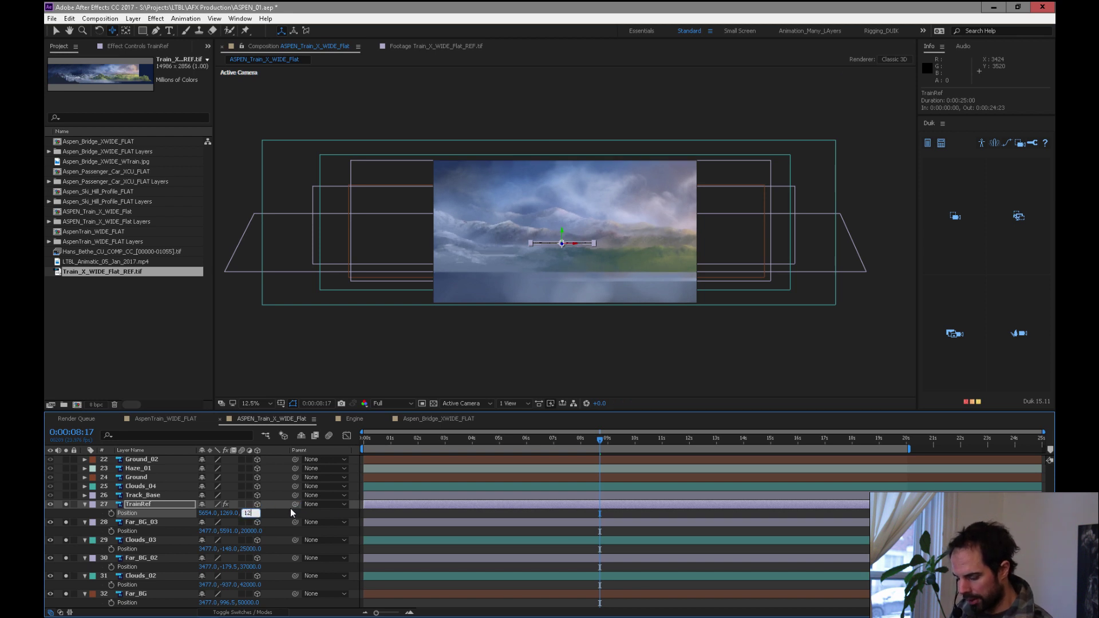
text(000)
key(Return)
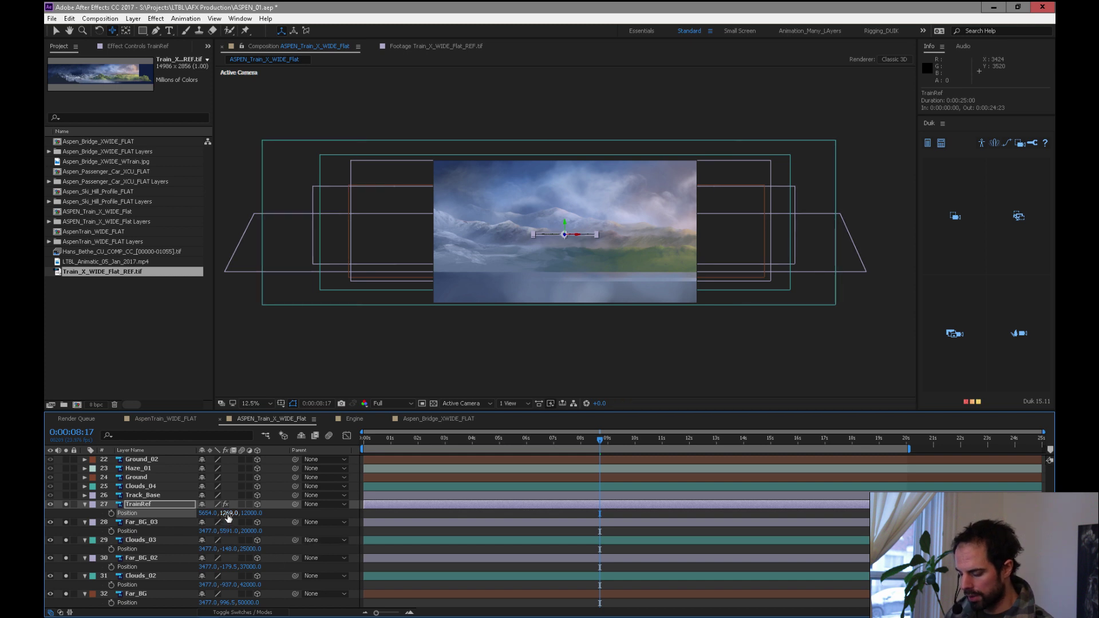
drag(231, 513, 451, 504)
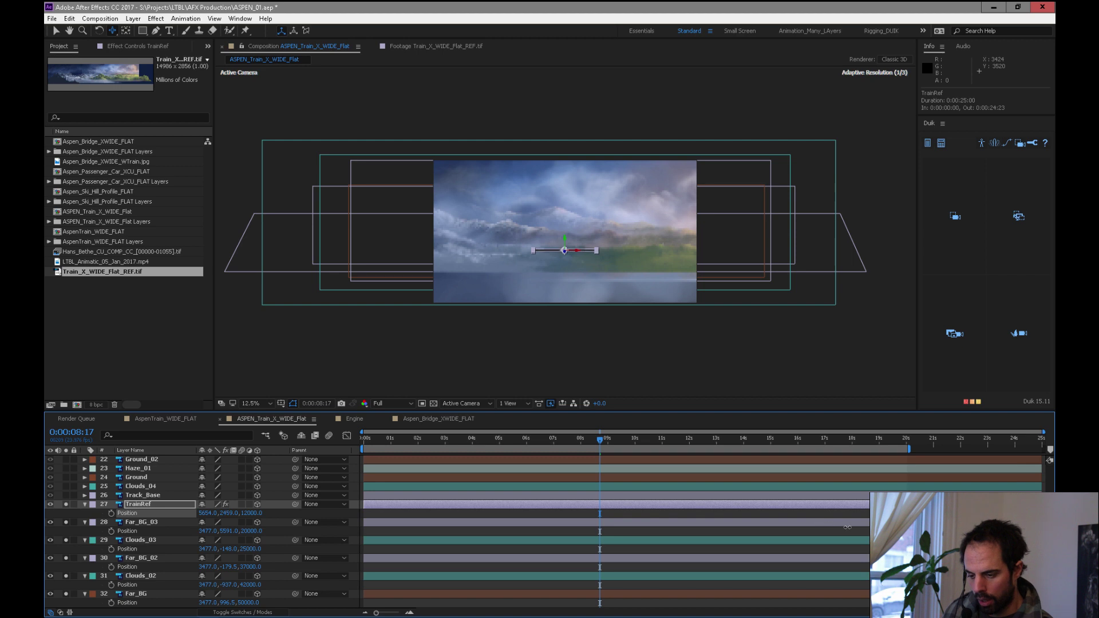
drag(547, 444, 315, 460)
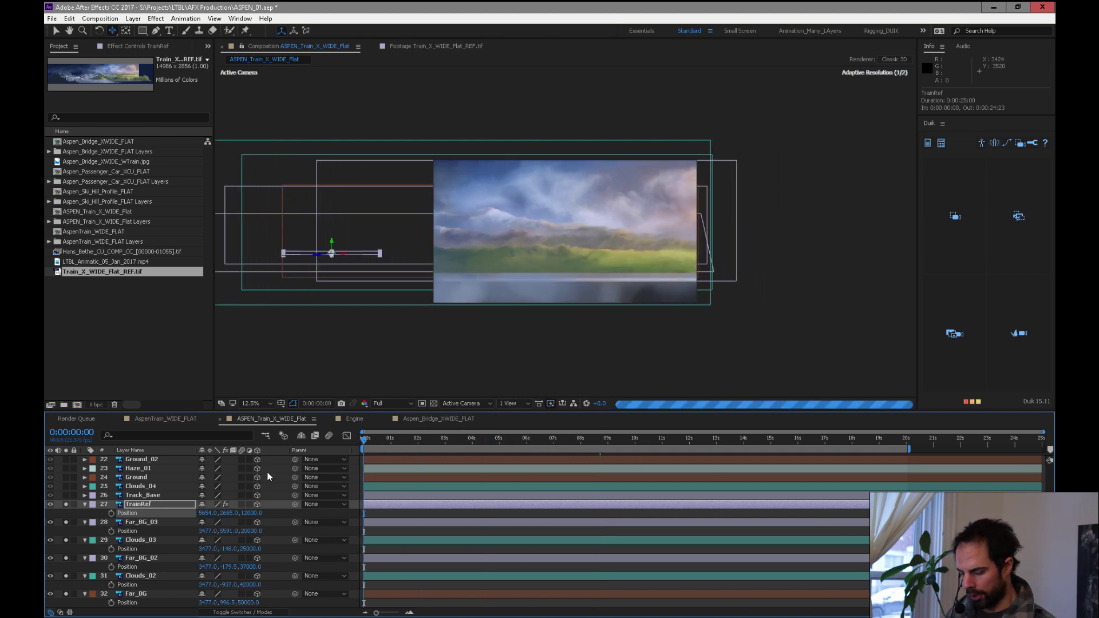
Move the train far right to X 29944 and set a first Position keyframe
drag(204, 514, 288, 505)
drag(485, 492, 751, 511)
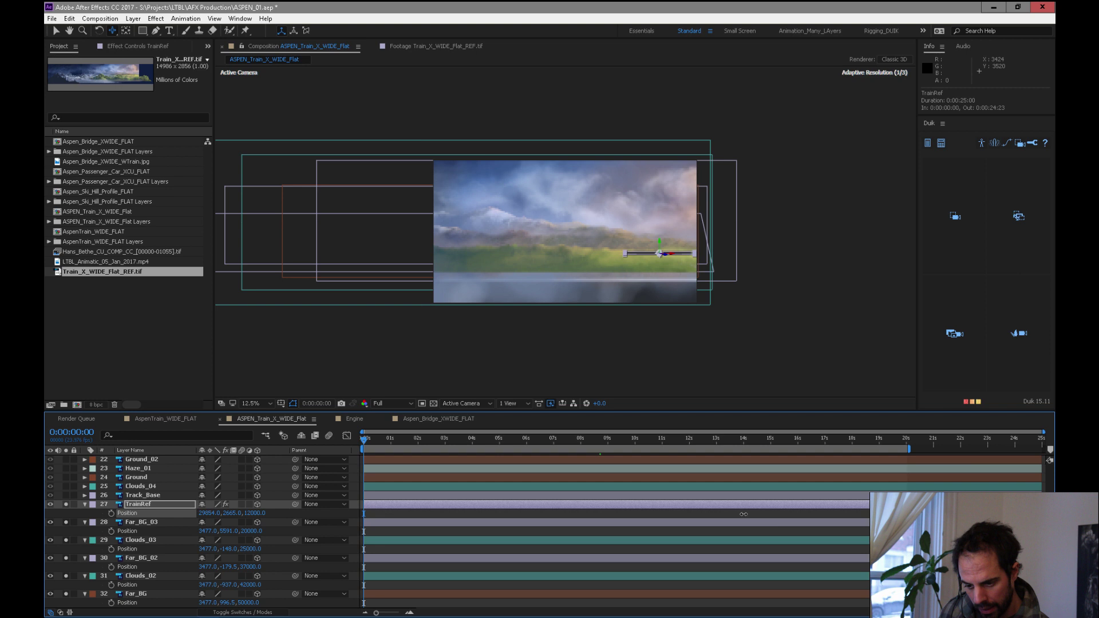
click(111, 514)
At 0:00:19:23, slide the train left across the scene toward X 0
drag(389, 443, 906, 455)
drag(211, 515, 51, 523)
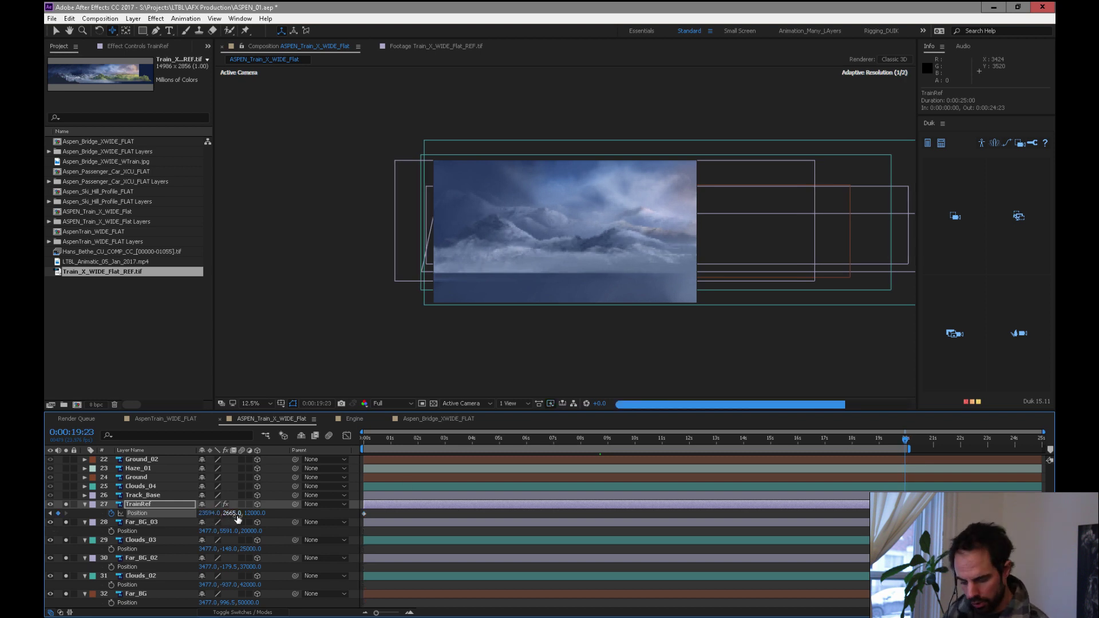
drag(226, 520, 81, 517)
drag(211, 515, 77, 530)
drag(205, 518, 68, 537)
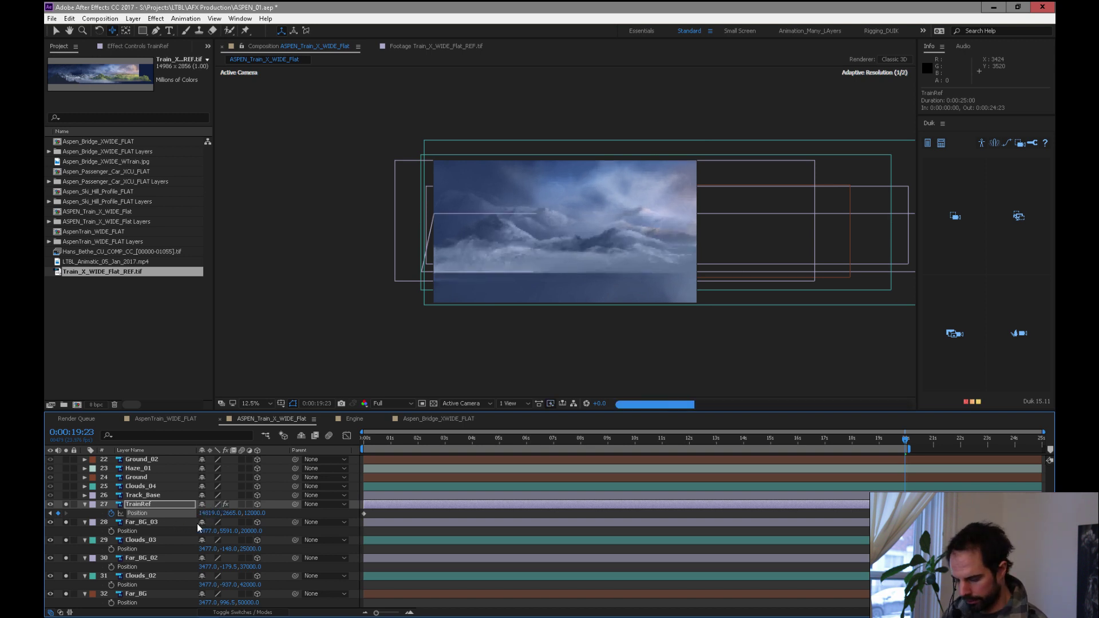
key(comma)
key(comma)
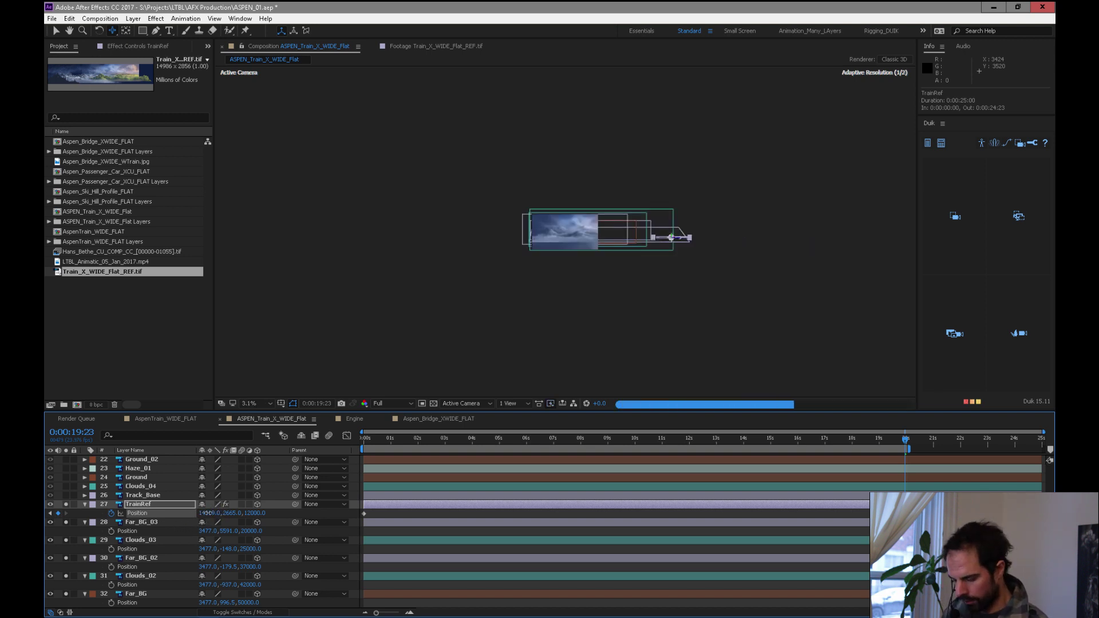
drag(209, 516, 89, 518)
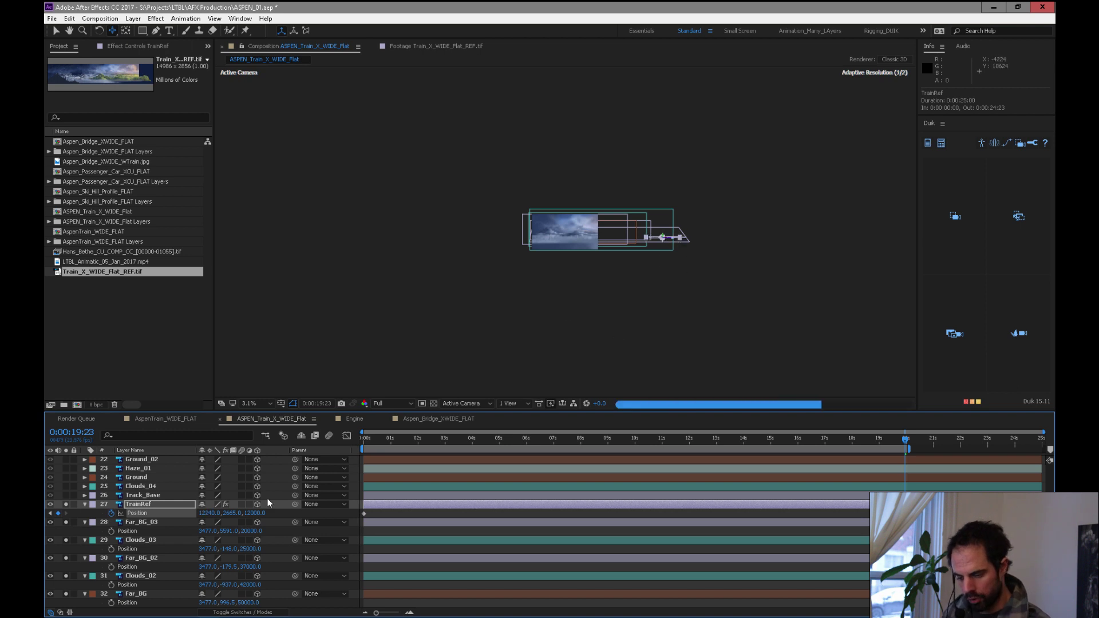
drag(204, 536, 208, 533)
Set the train's end Position X to -25000 and scrub back to check its motion
click(204, 514)
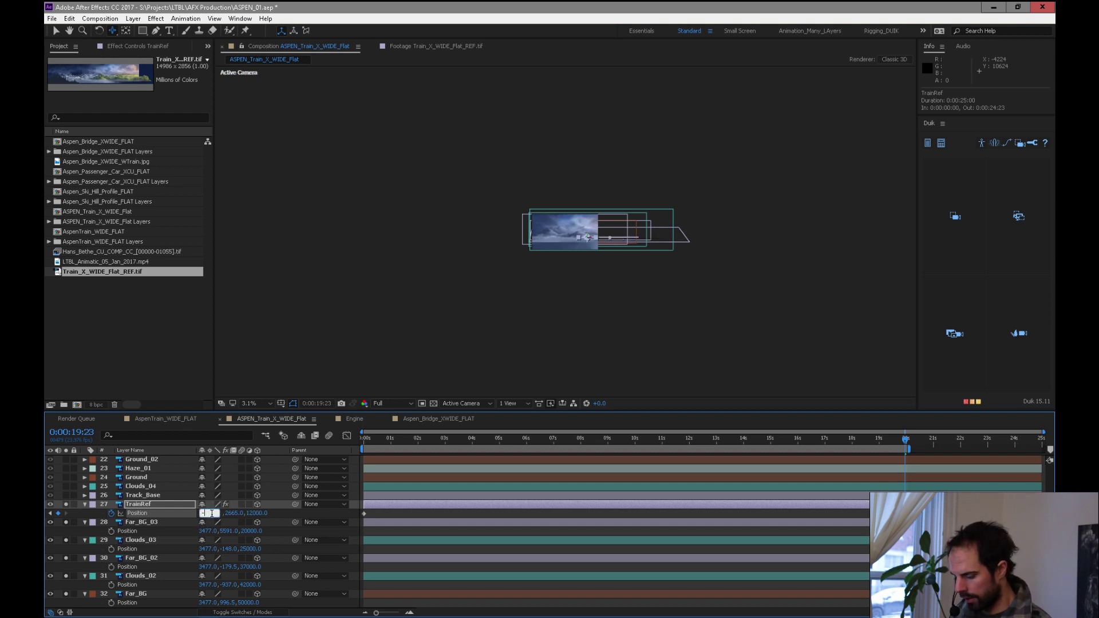
text(-25000)
key(Return)
key(period)
key(period)
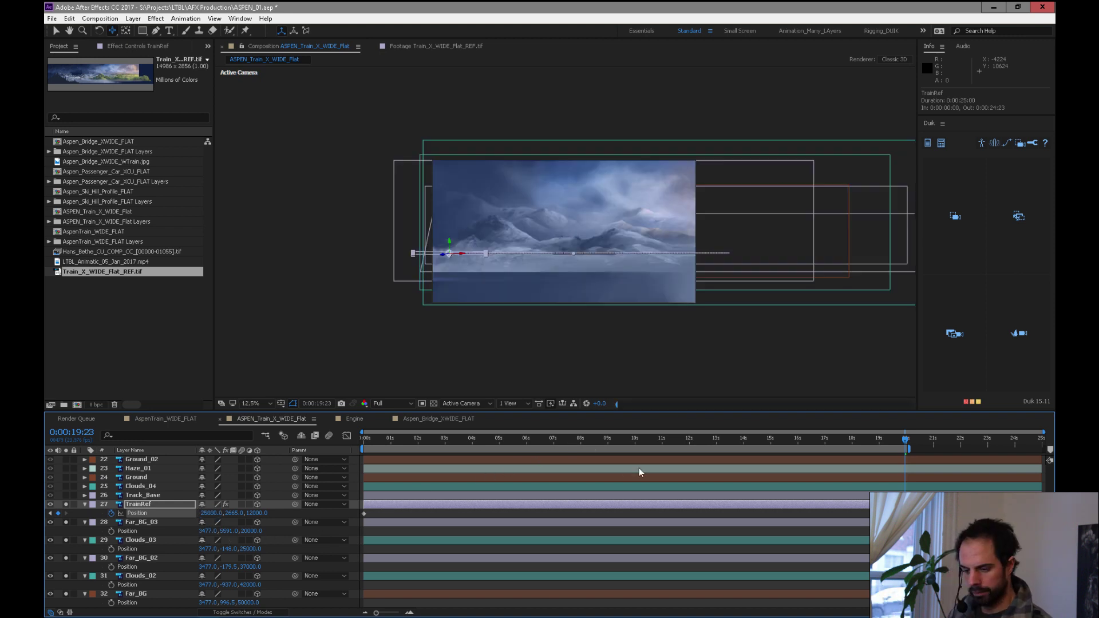
drag(899, 441, 345, 466)
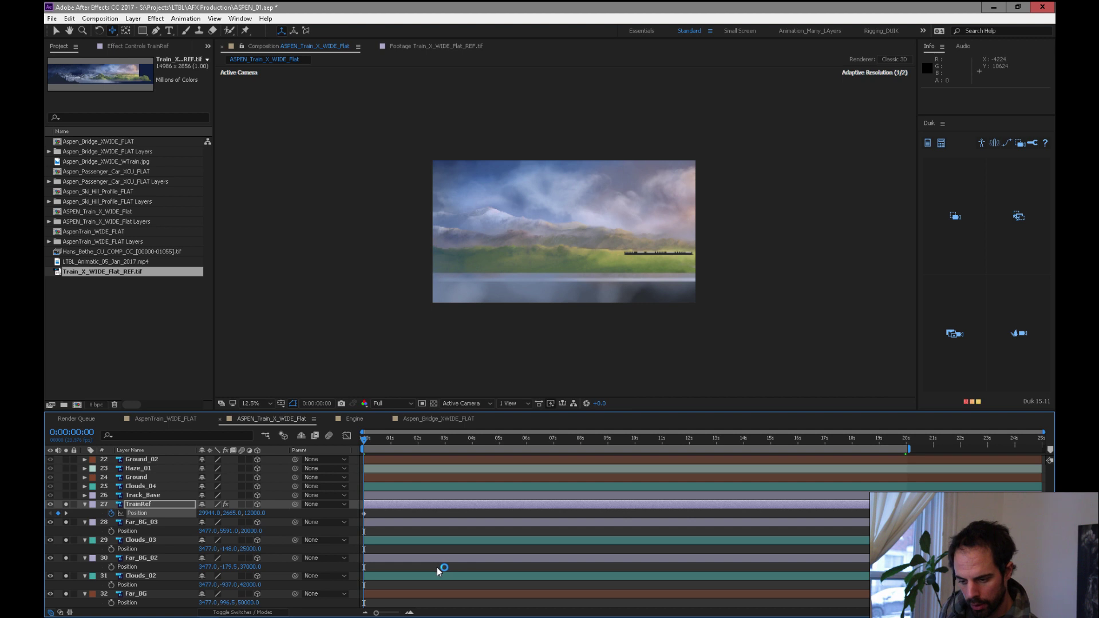
Switch the preview to Half resolution and play the comp to watch the train's crossing
click(402, 404)
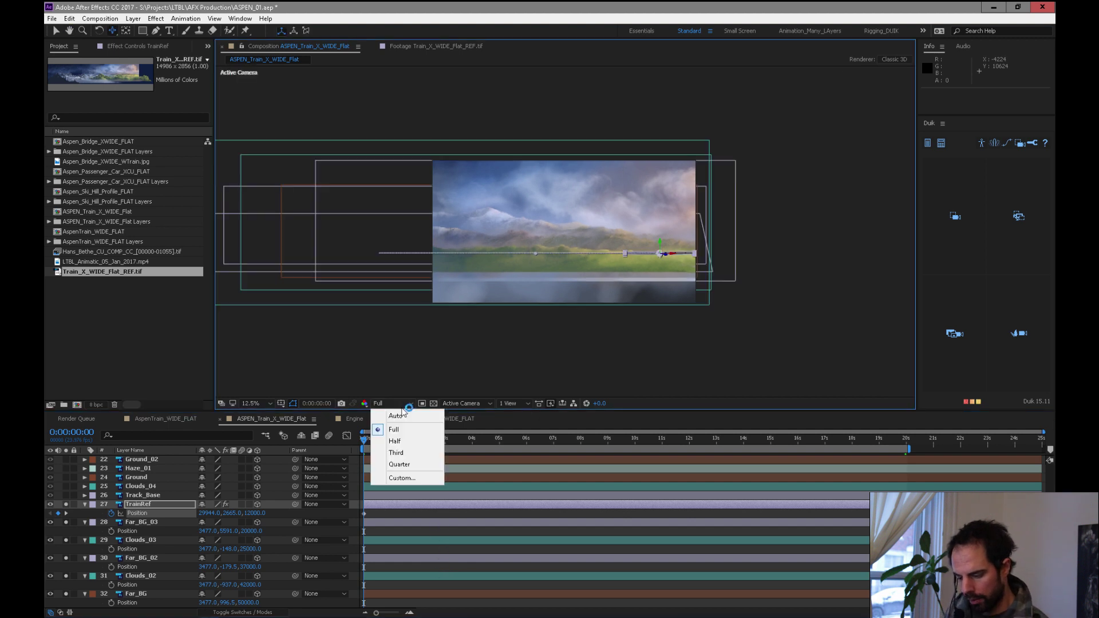
click(410, 442)
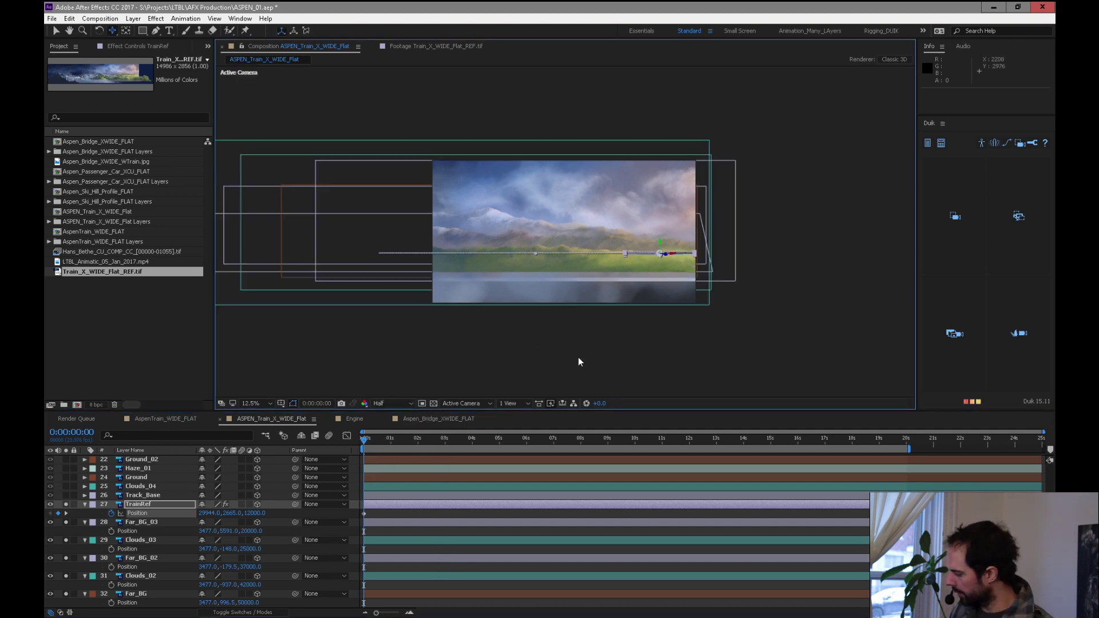
key(period)
drag(369, 445, 512, 458)
key(space)
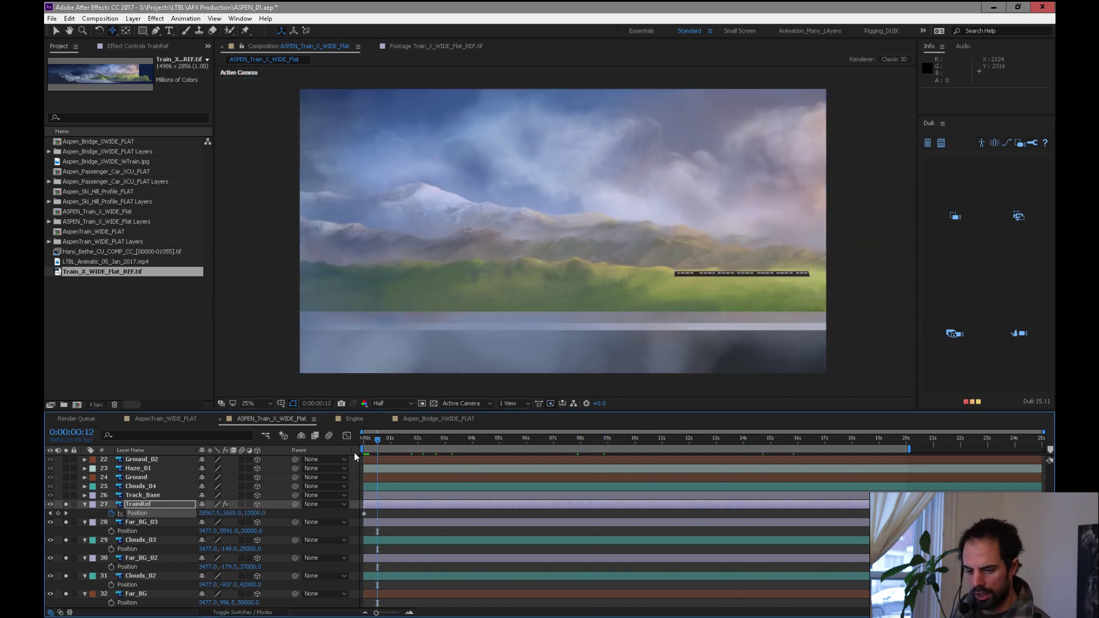
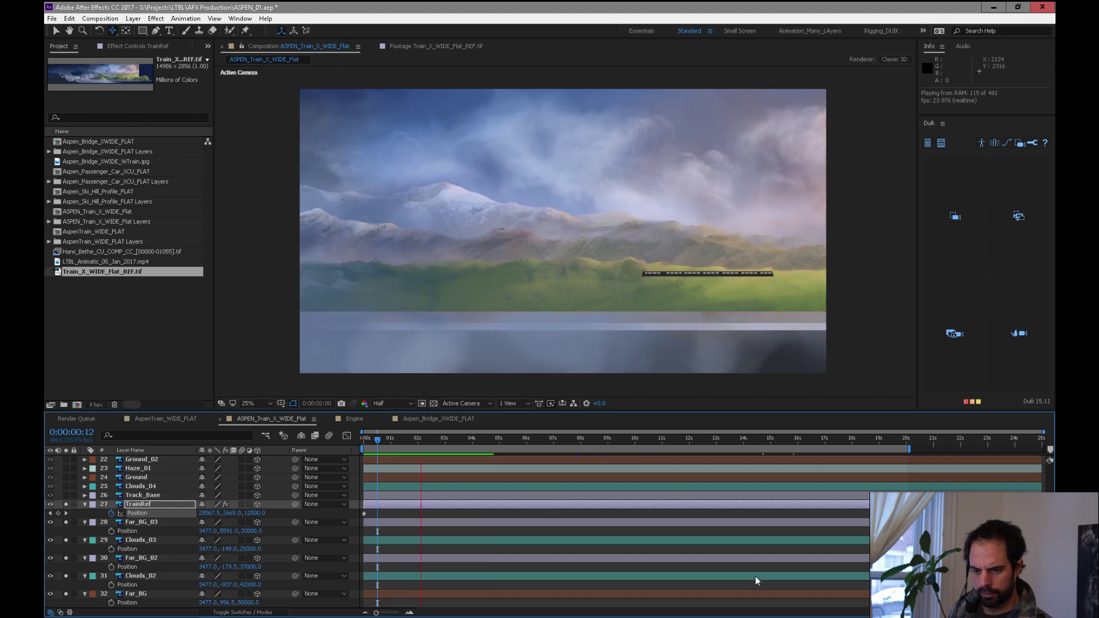
Stop the preview and push Clouds_03 back to a depth of Z 30000
key(space)
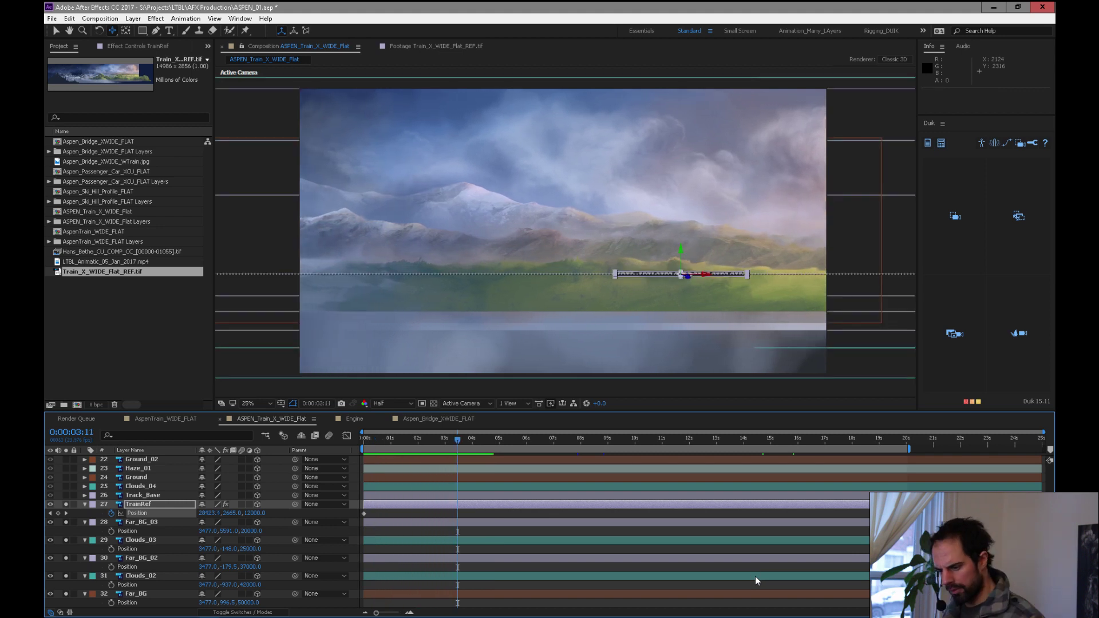
click(157, 522)
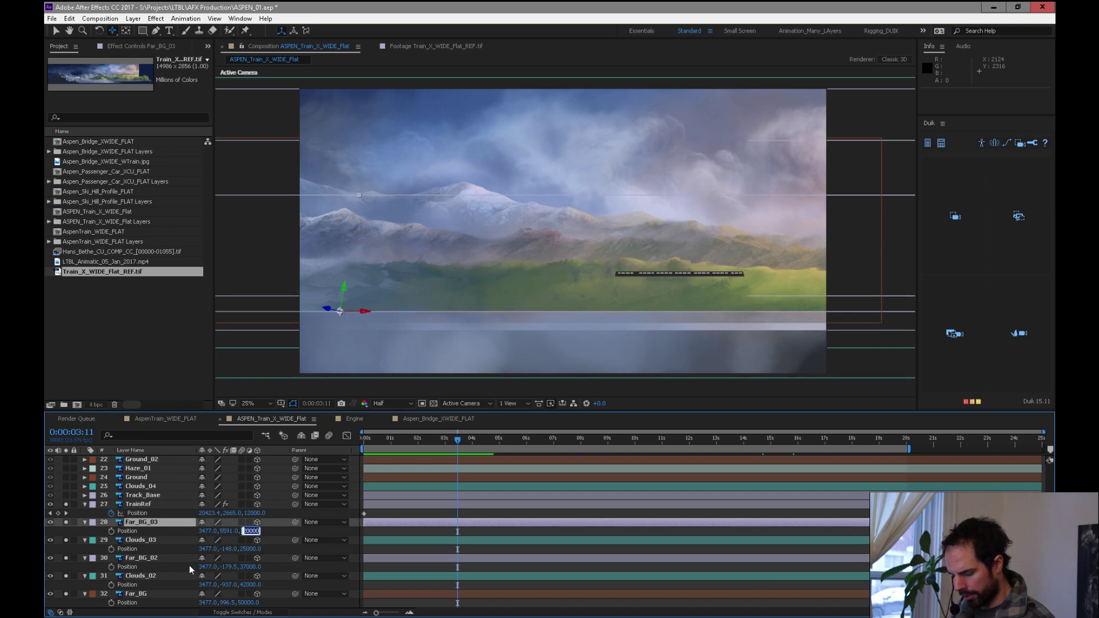
click(251, 549)
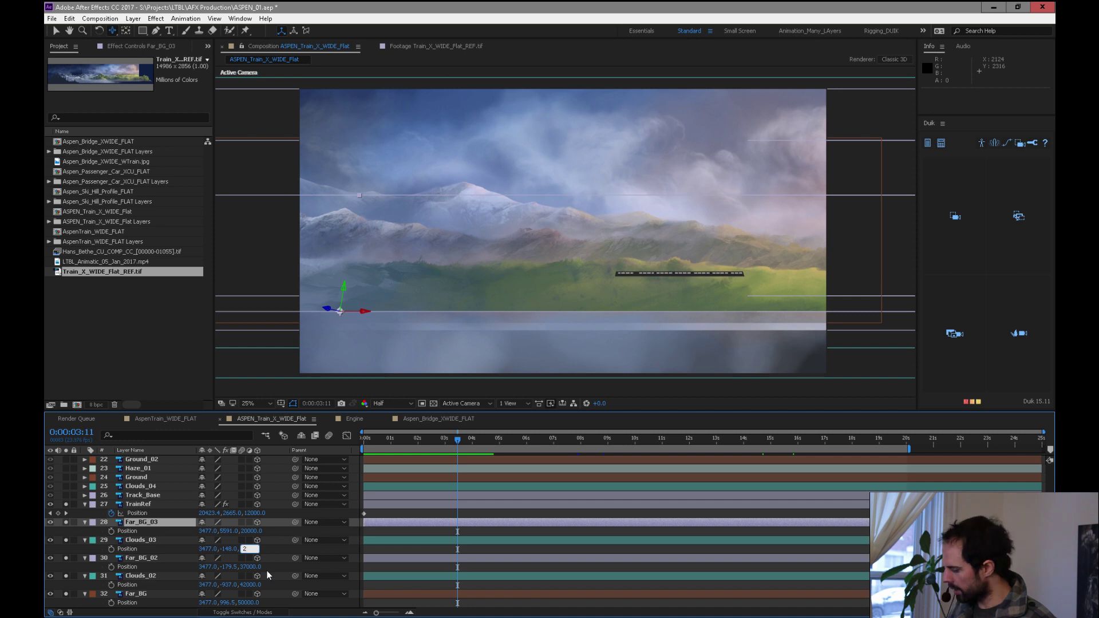
text(30000)
key(Return)
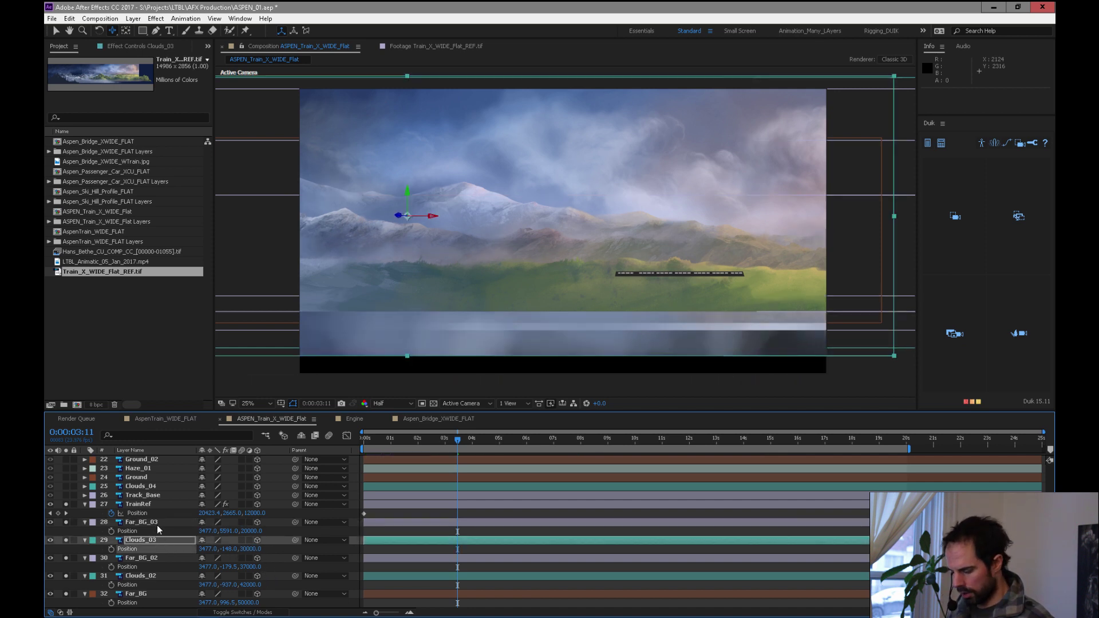
Scale Clouds_03 up to 1029% and check it at later frames
key(Home)
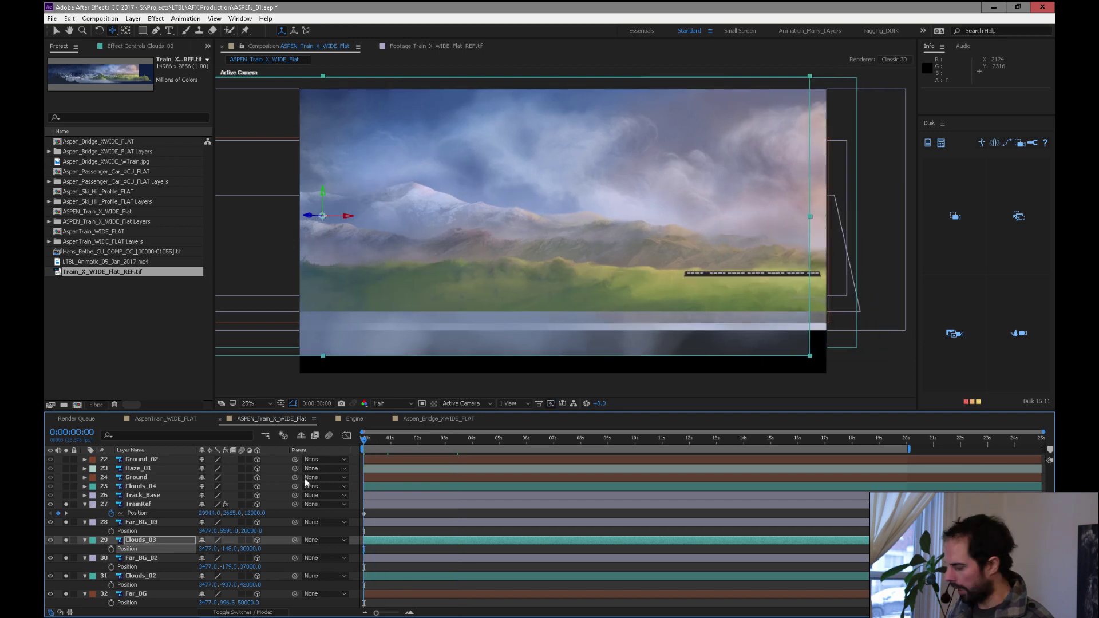
key(s)
drag(253, 551, 581, 439)
drag(495, 468, 940, 458)
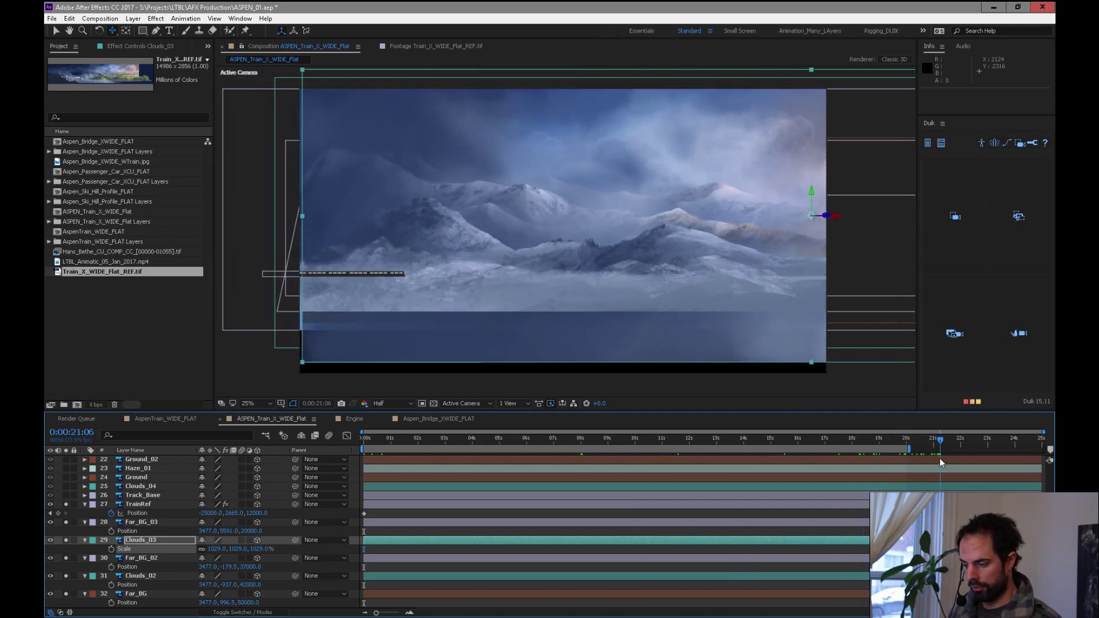
Shift Clouds_03 left to Position X 3075 and step back to the start
key(p)
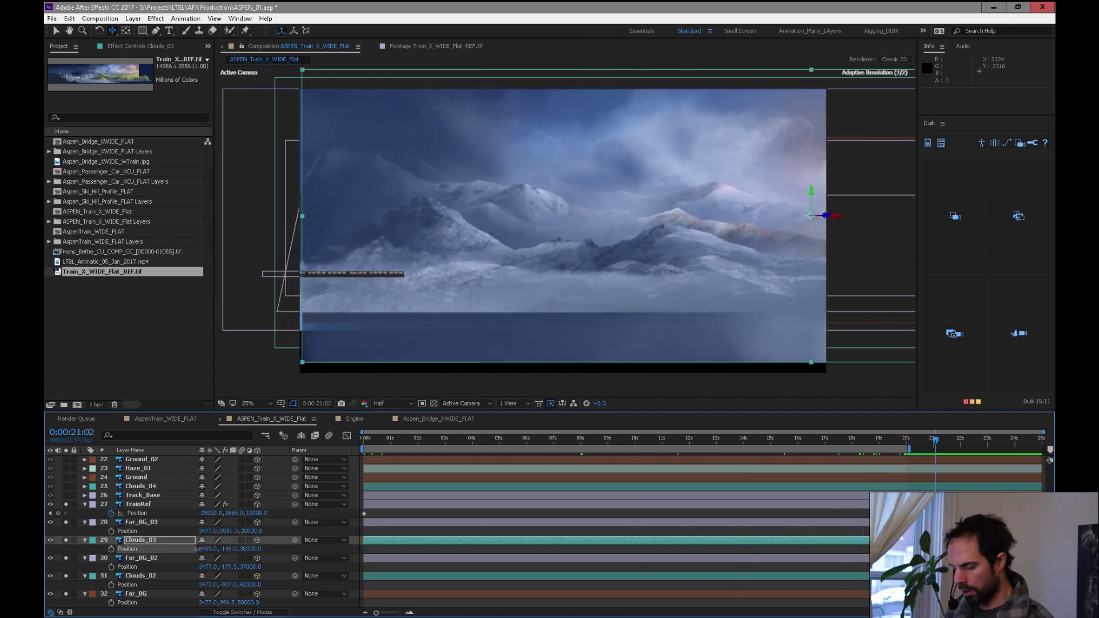
drag(162, 558, 139, 560)
drag(904, 440, 274, 505)
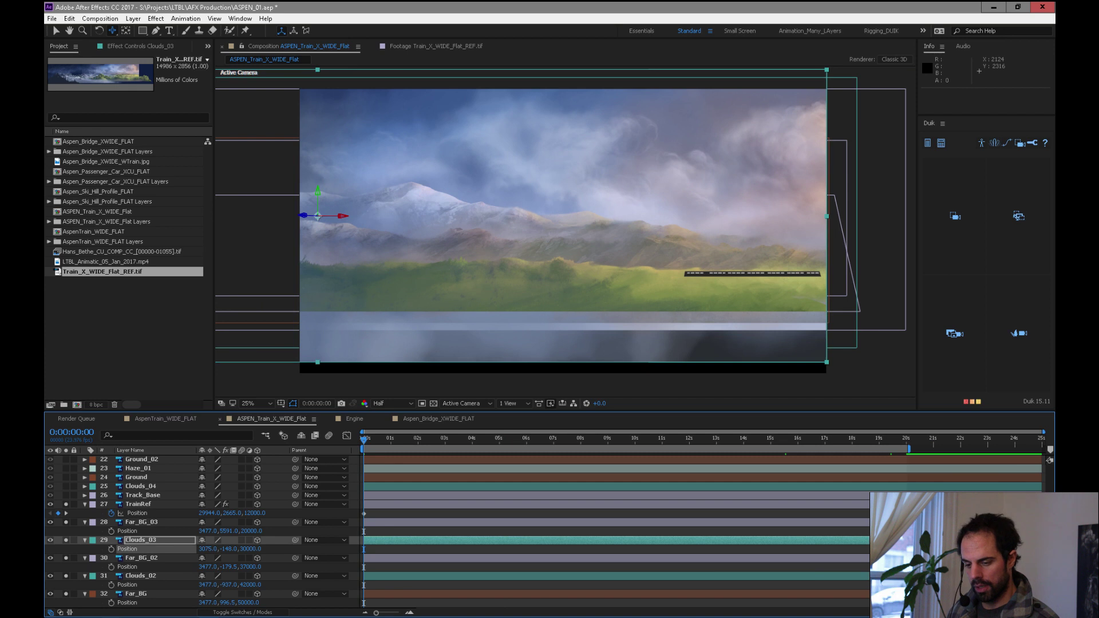
click(152, 504)
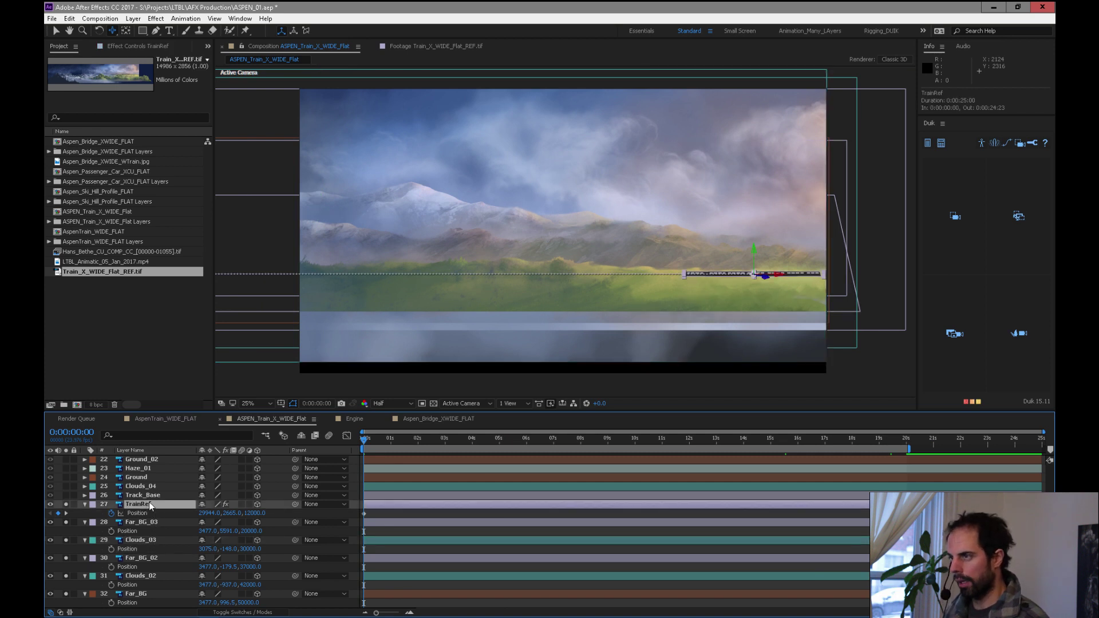
At 5:15, move Far_BG_03 back to a depth of Z 25000
click(154, 496)
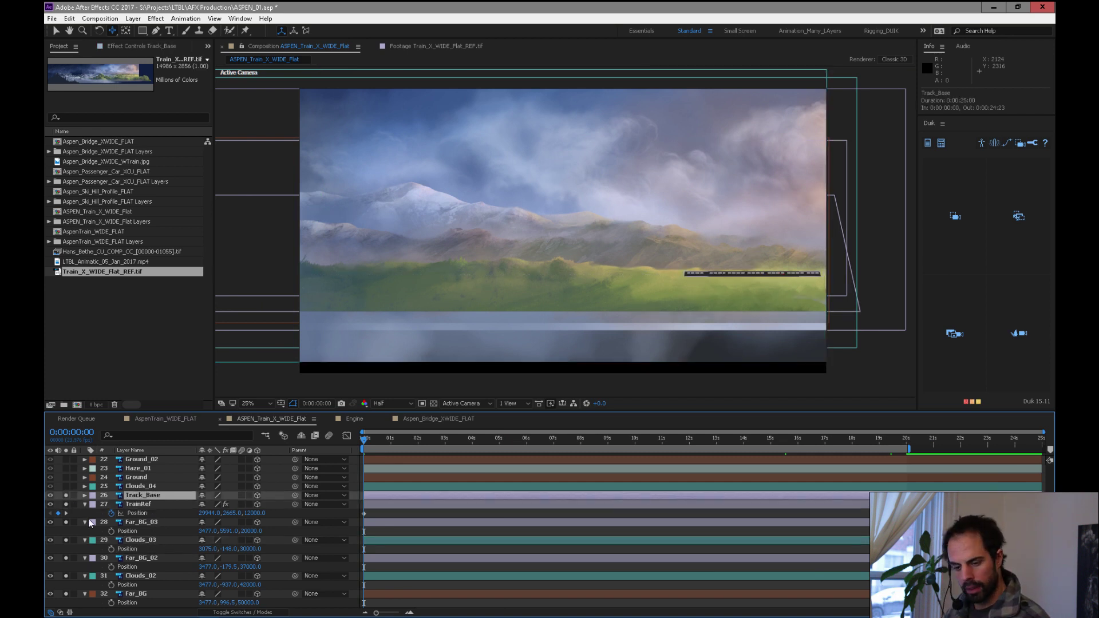
key(p)
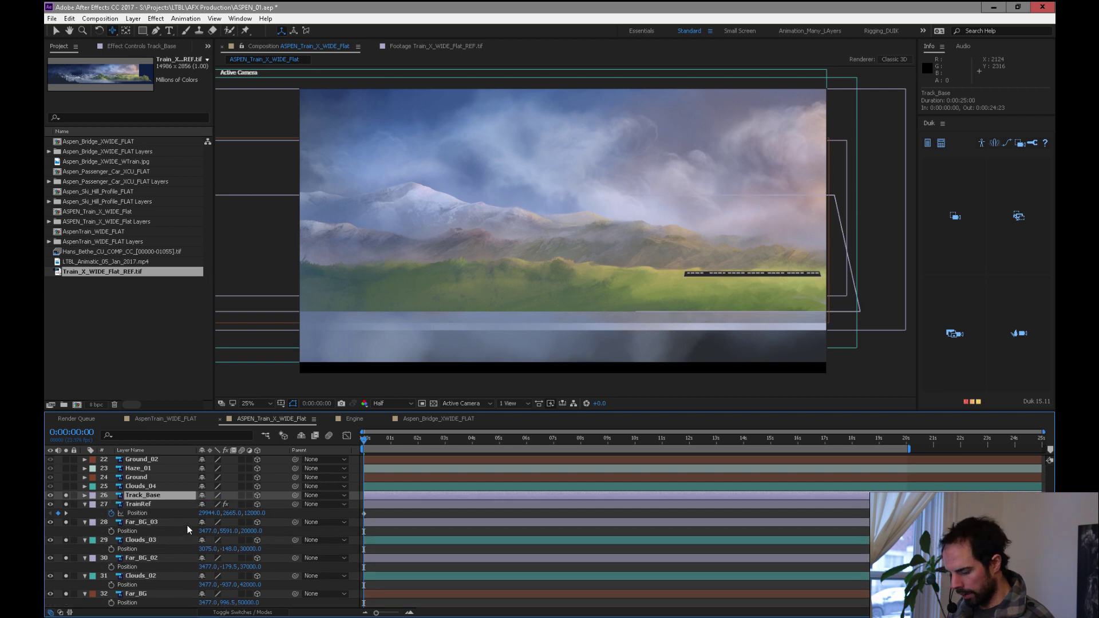
click(154, 522)
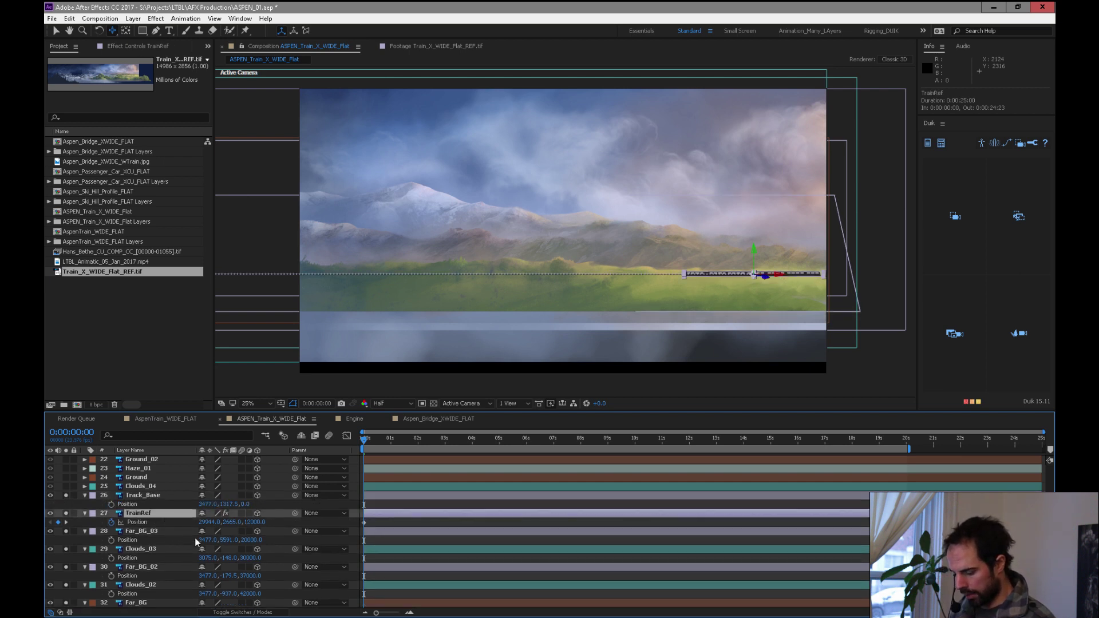
drag(379, 442, 516, 447)
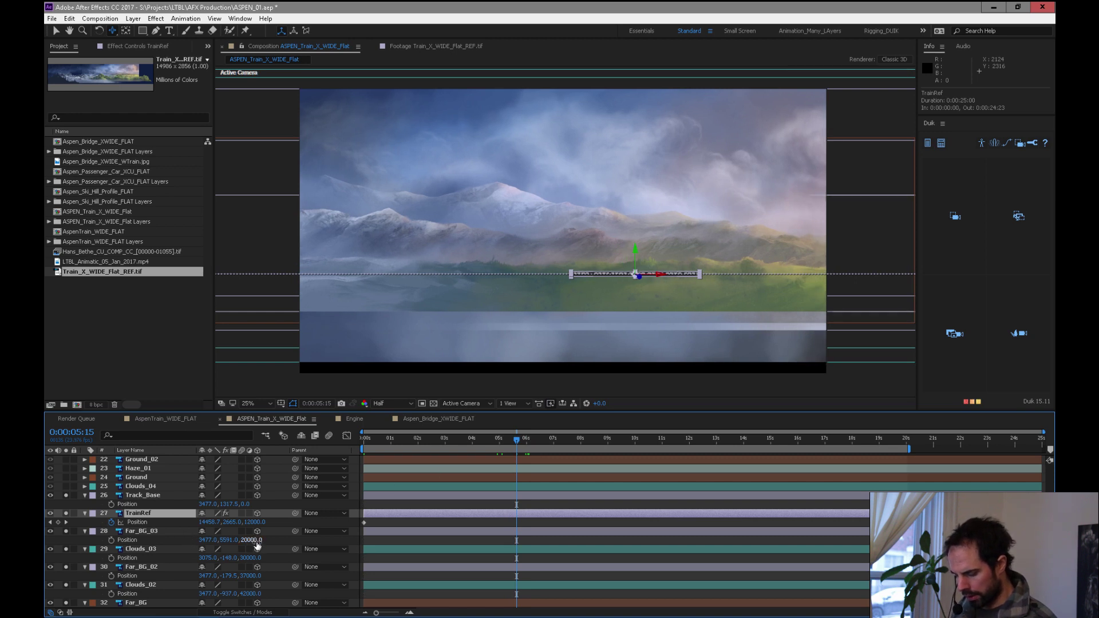
text(25000)
key(Return)
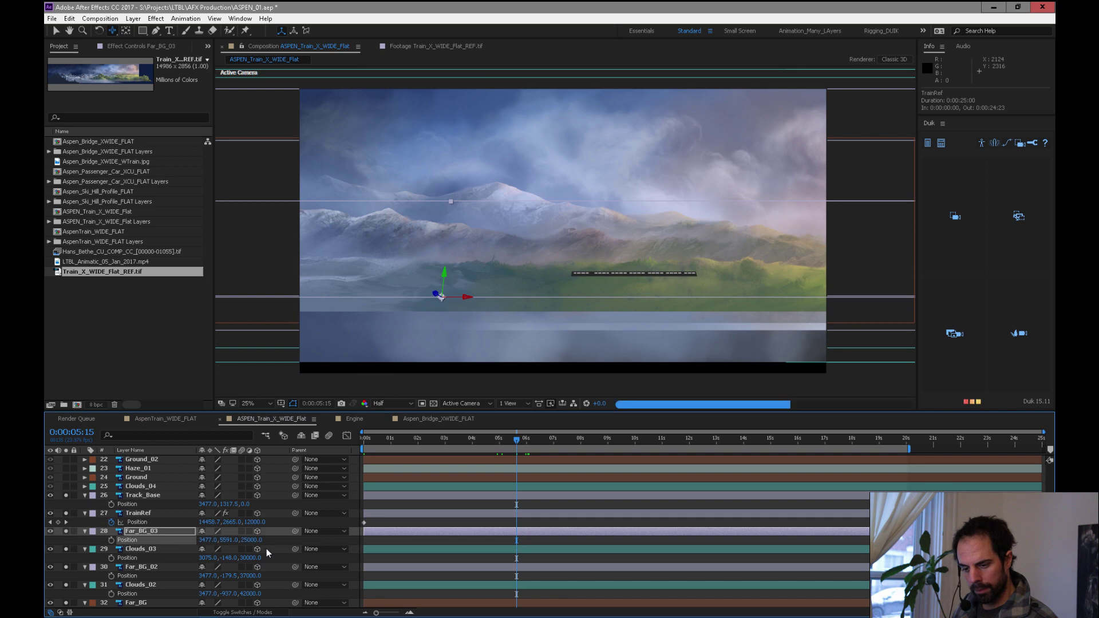
Scale Far_BG_03 to 985% and review the camera move from 7 to 18 seconds
key(Home)
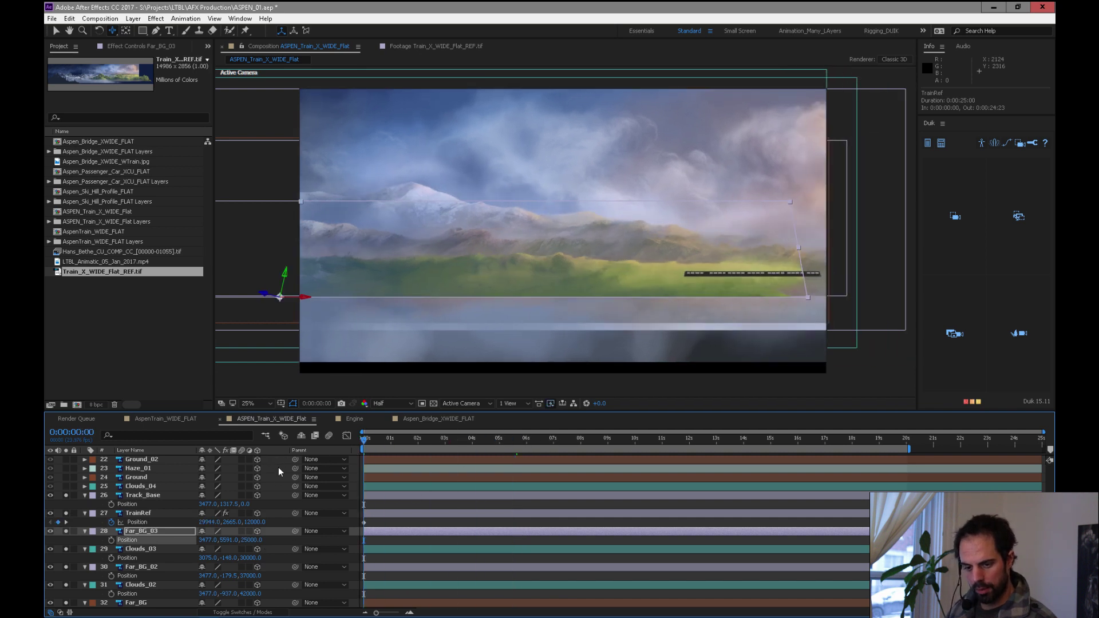
key(s)
drag(218, 540, 248, 533)
drag(384, 444, 322, 465)
drag(395, 446, 884, 442)
drag(781, 452, 634, 468)
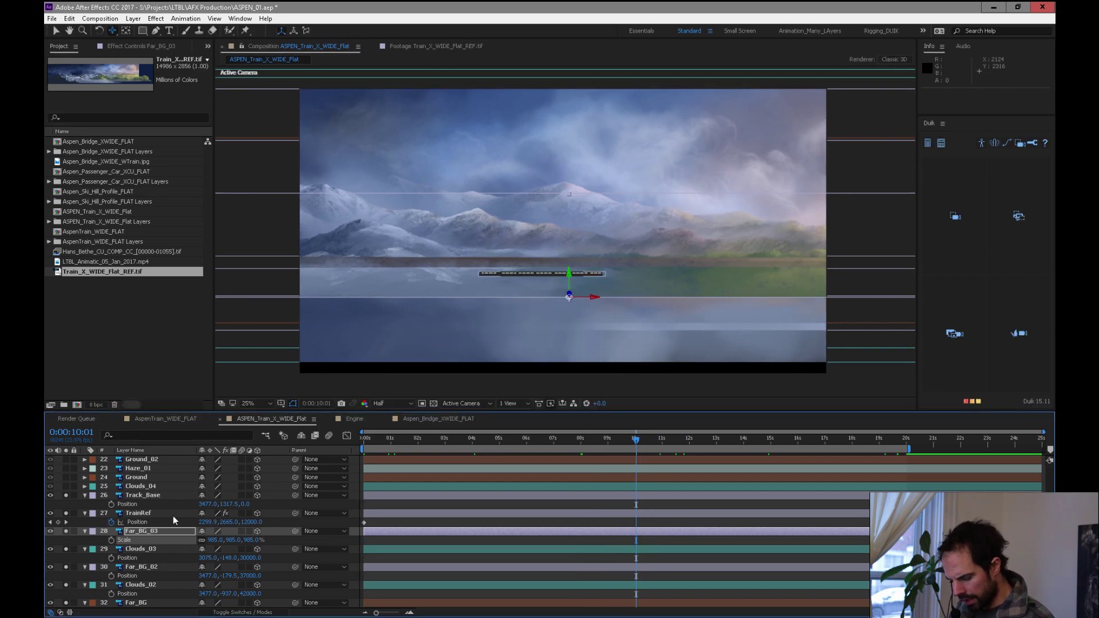
click(162, 496)
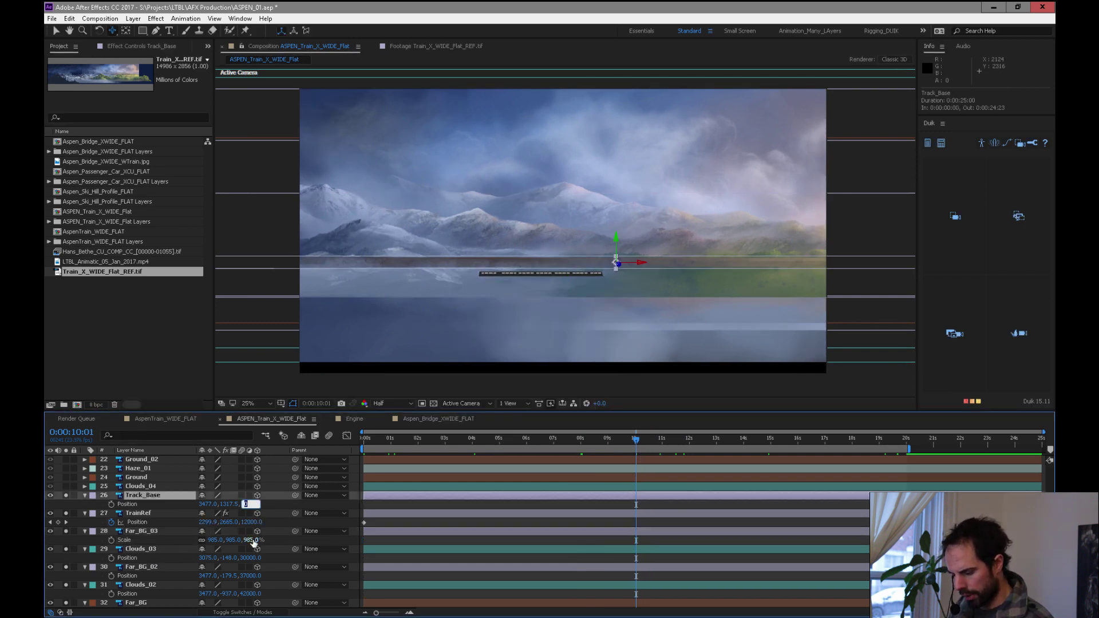
Set Track_Base's depth to Z 11000 and lower it beneath the train
text(11000)
key(Return)
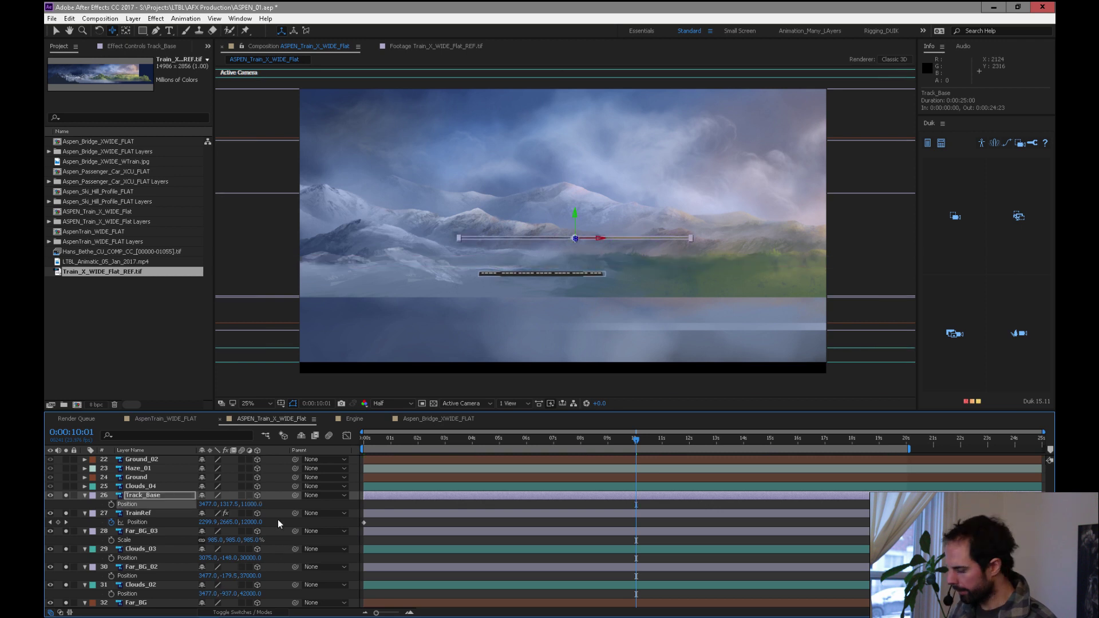
drag(232, 505, 545, 521)
Widen Track_Base's scale to about 730%, checking it later in the shot
key(s)
drag(252, 504, 361, 504)
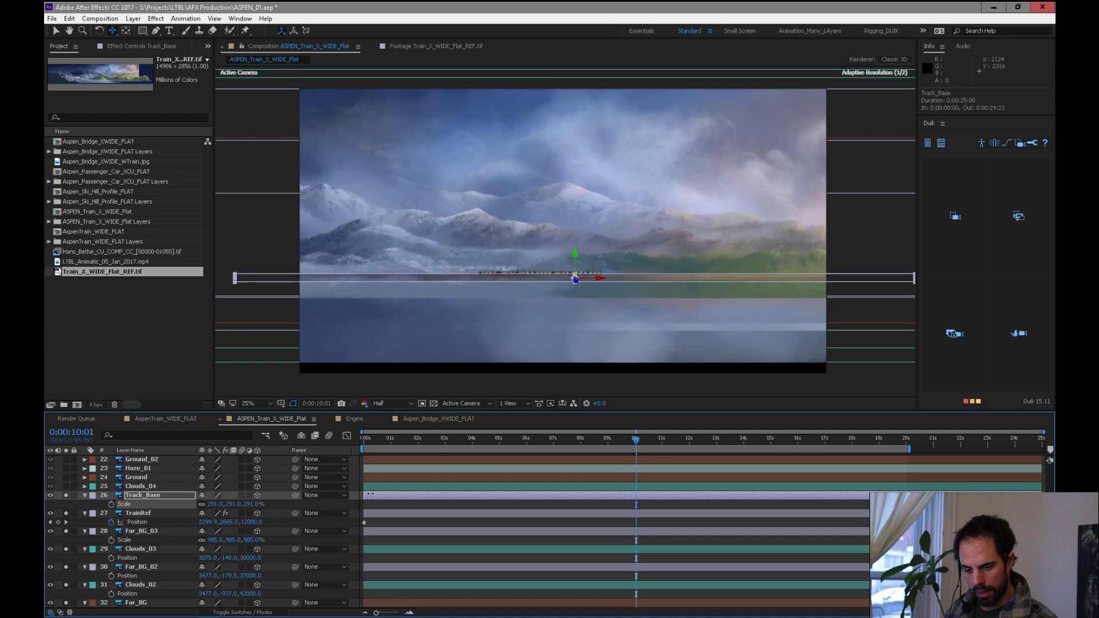
click(411, 445)
key(Home)
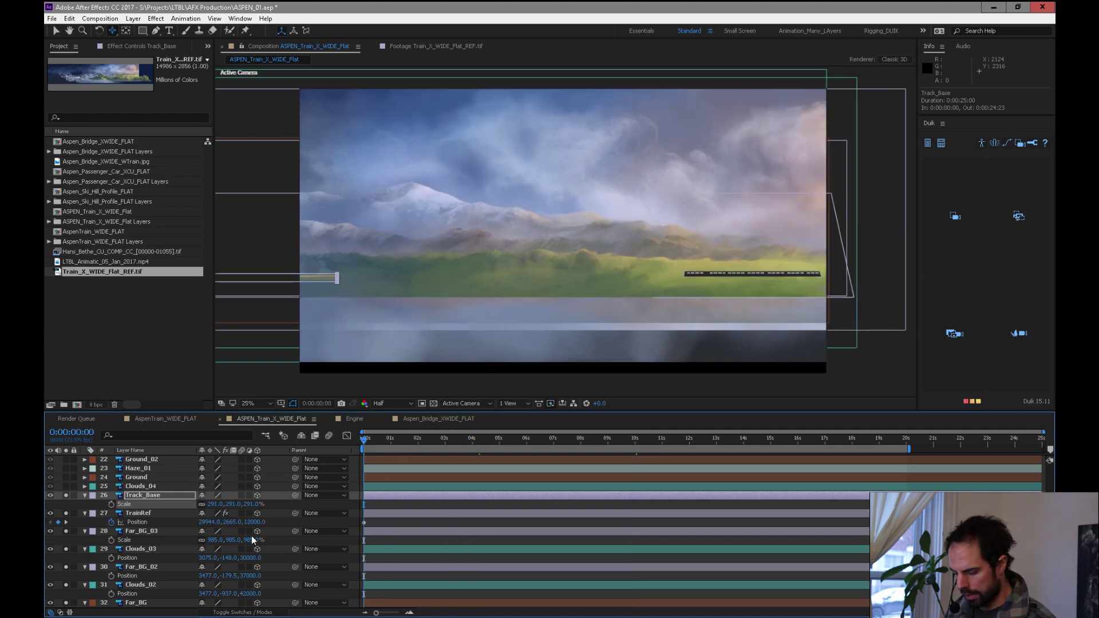
drag(254, 505, 434, 465)
drag(366, 439, 904, 451)
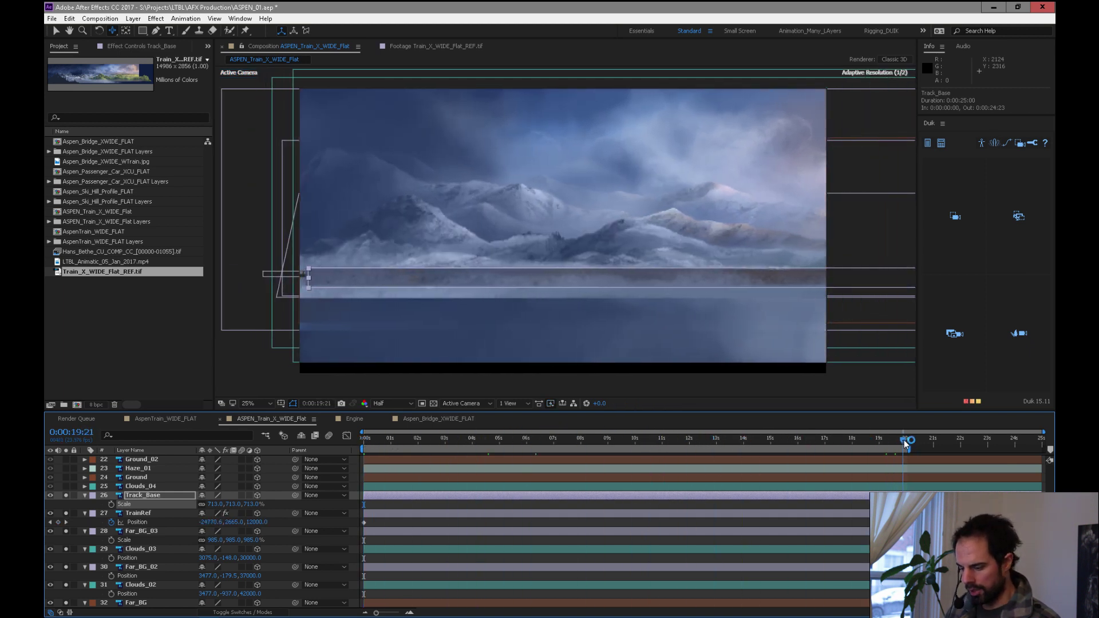
drag(215, 508, 222, 504)
key(Home)
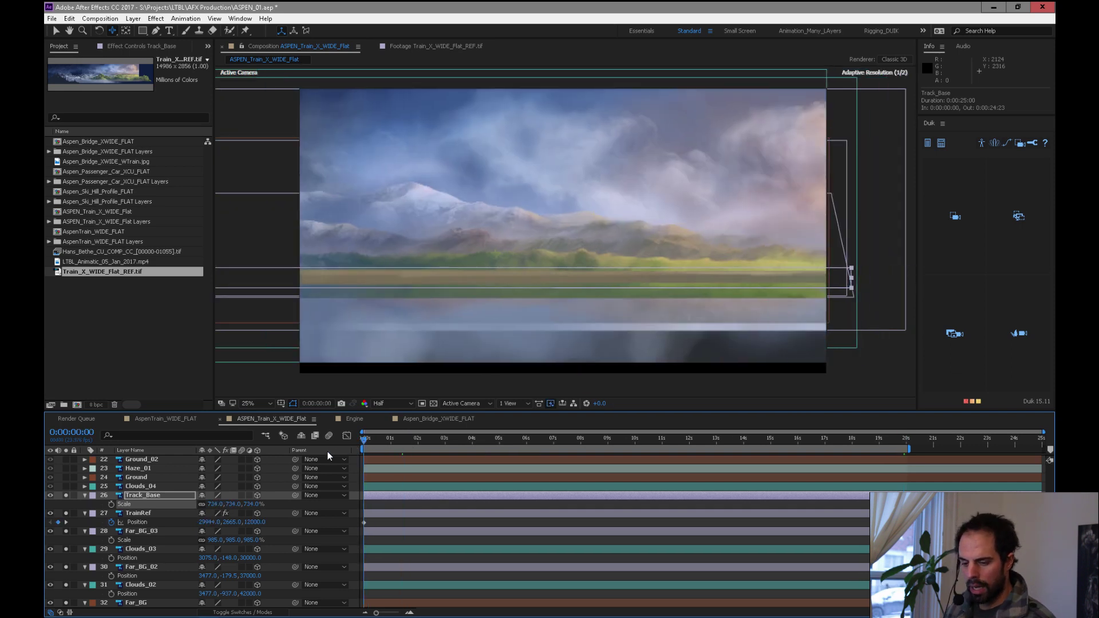
Lower the track strip slightly and render the viewer at Full resolution
key(p)
drag(226, 505, 332, 497)
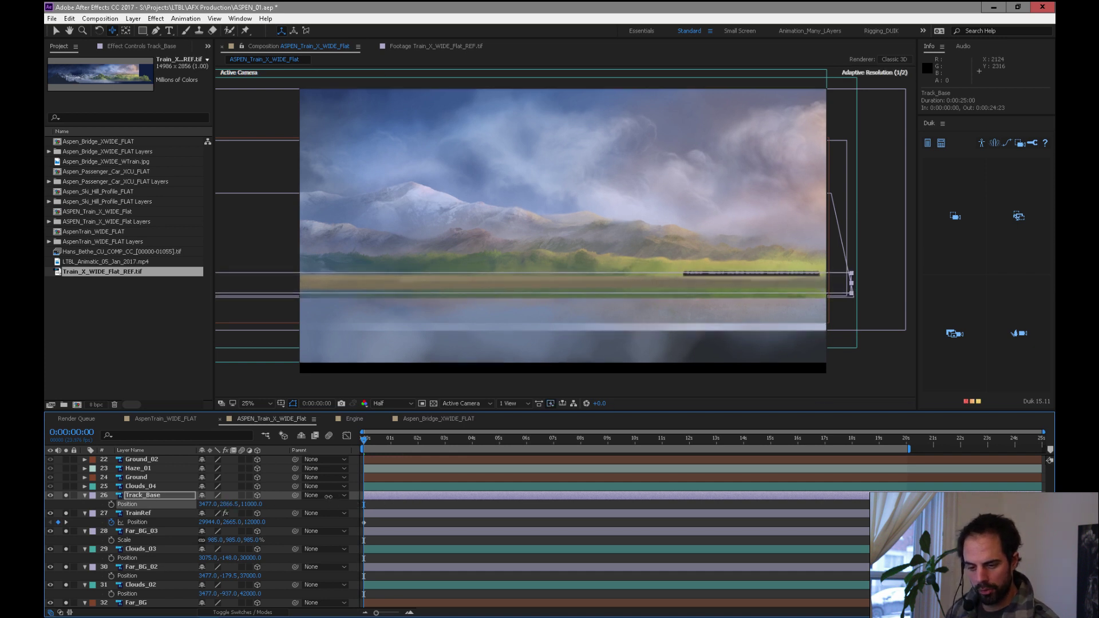
drag(406, 439, 659, 438)
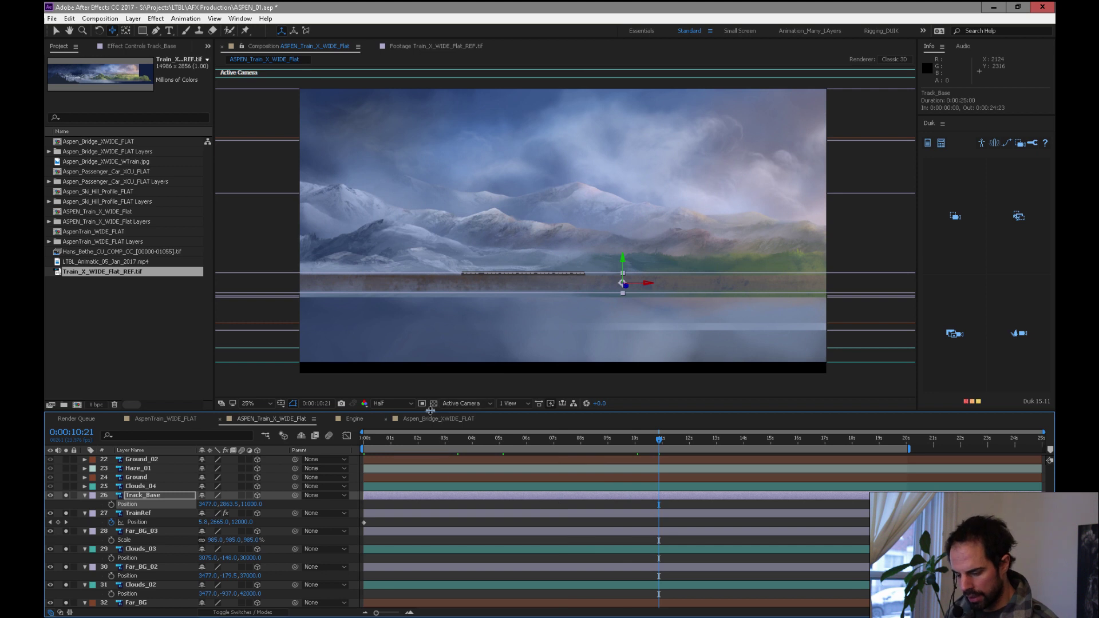
click(398, 405)
click(395, 416)
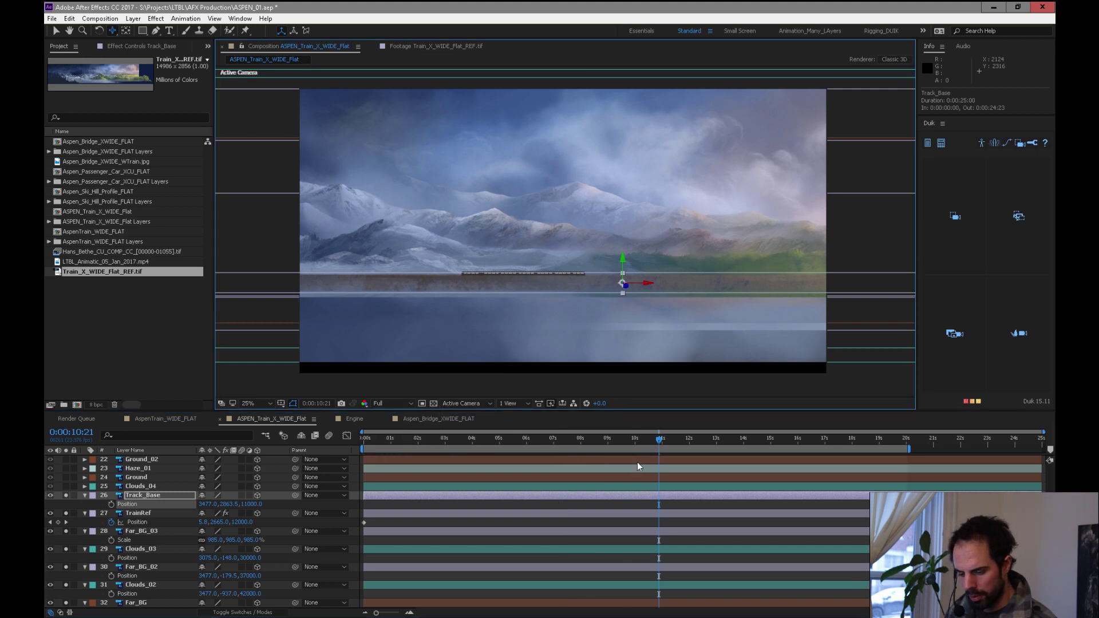
click(678, 504)
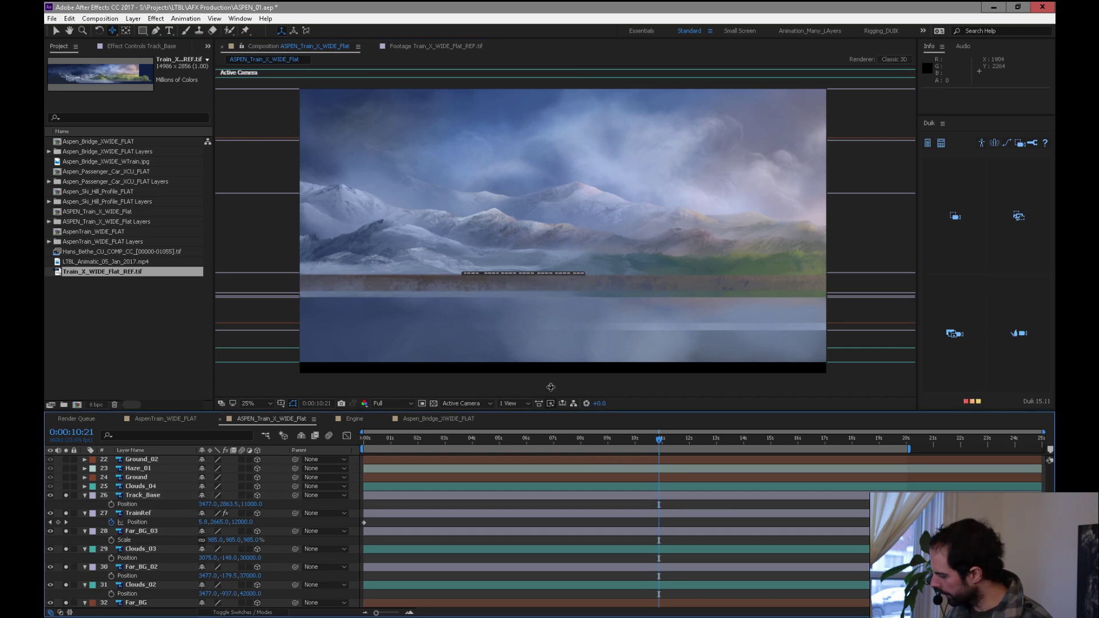
Flatten Track_Base's height to 600% scale and preview the train later in the shot
key(period)
key(period)
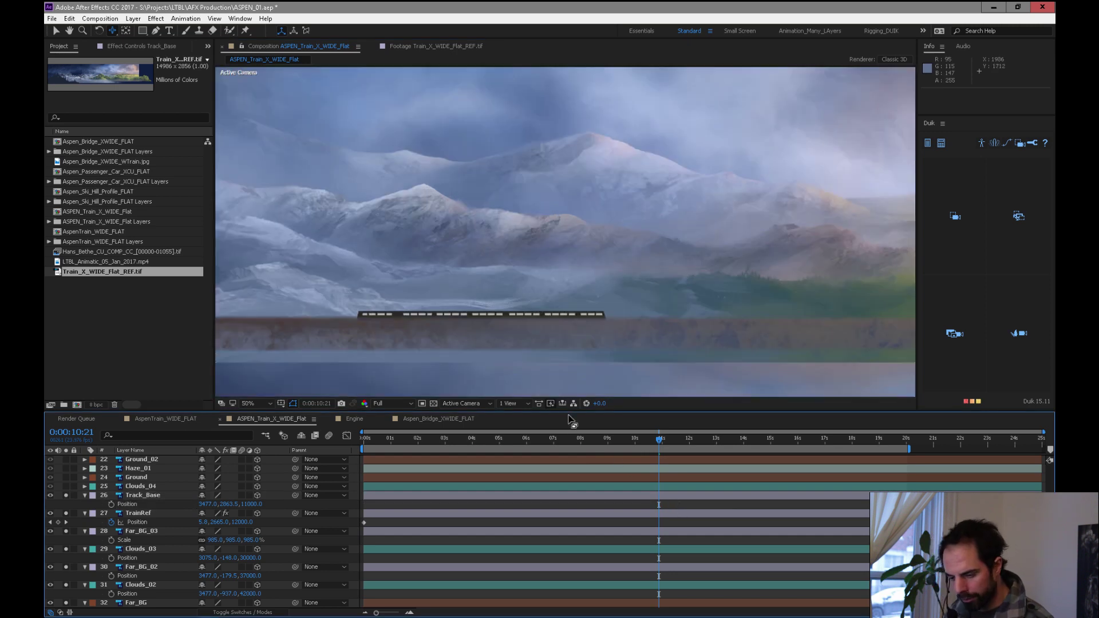
click(163, 495)
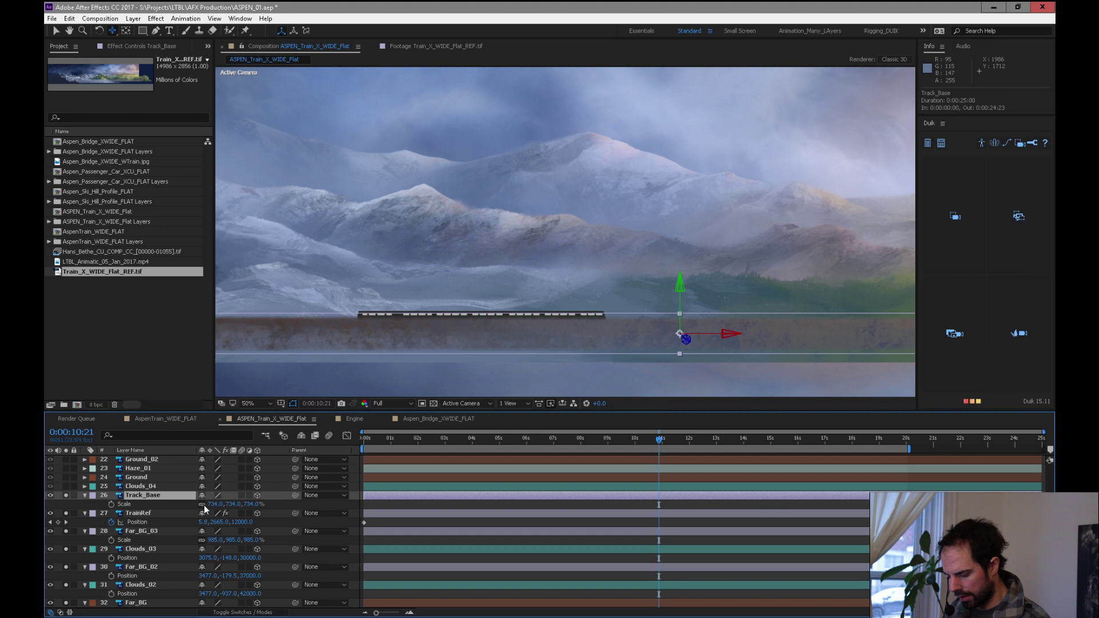
drag(232, 508, 96, 506)
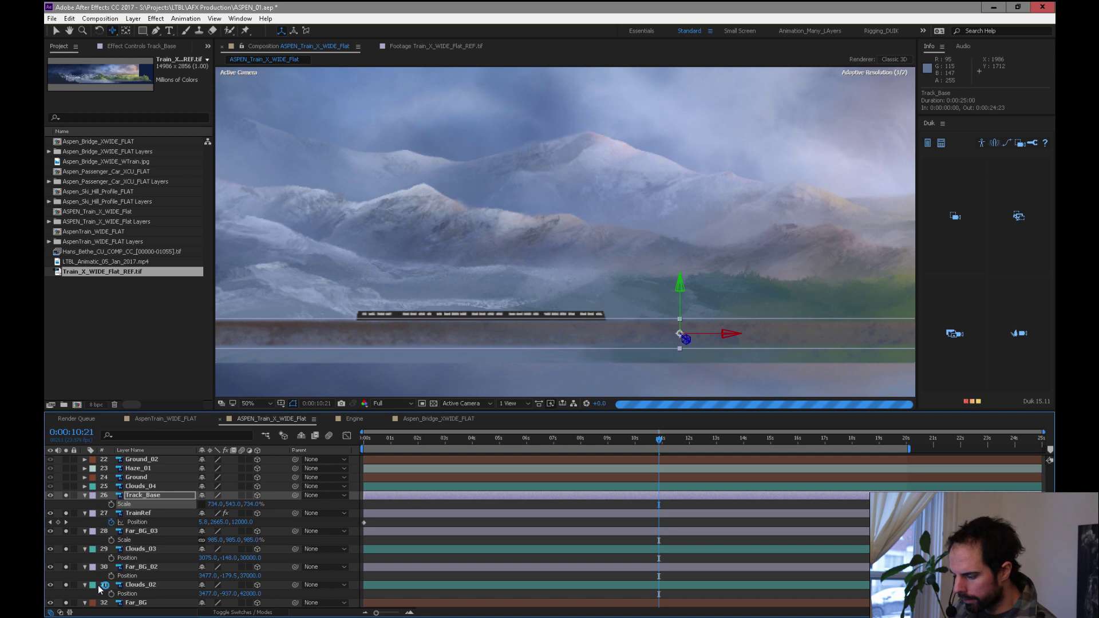
key(comma)
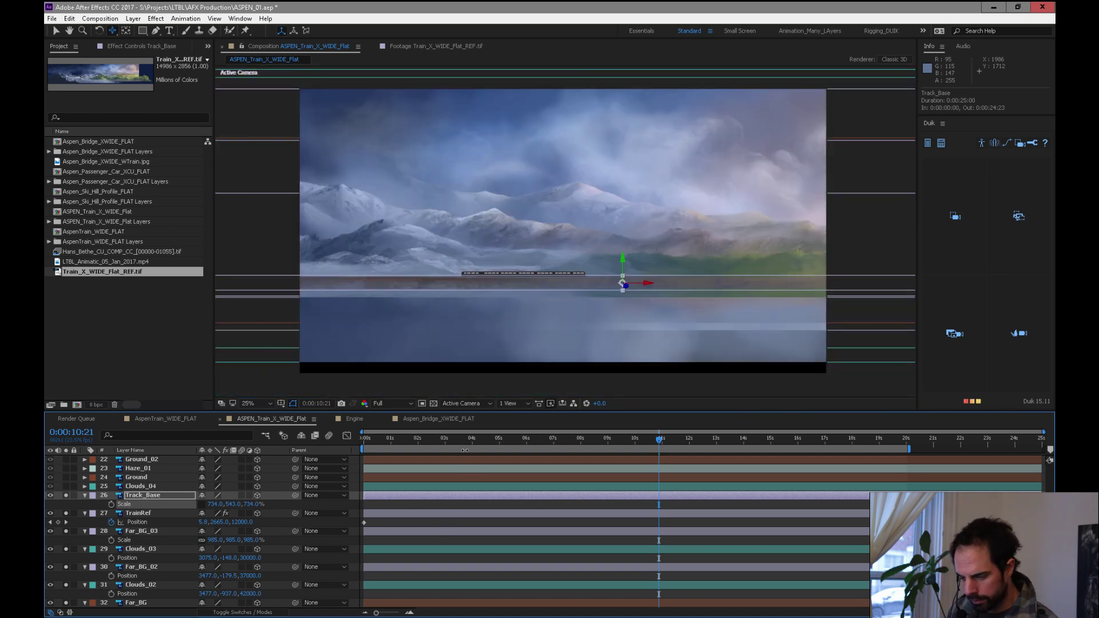
drag(464, 441, 368, 442)
key(Home)
key(period)
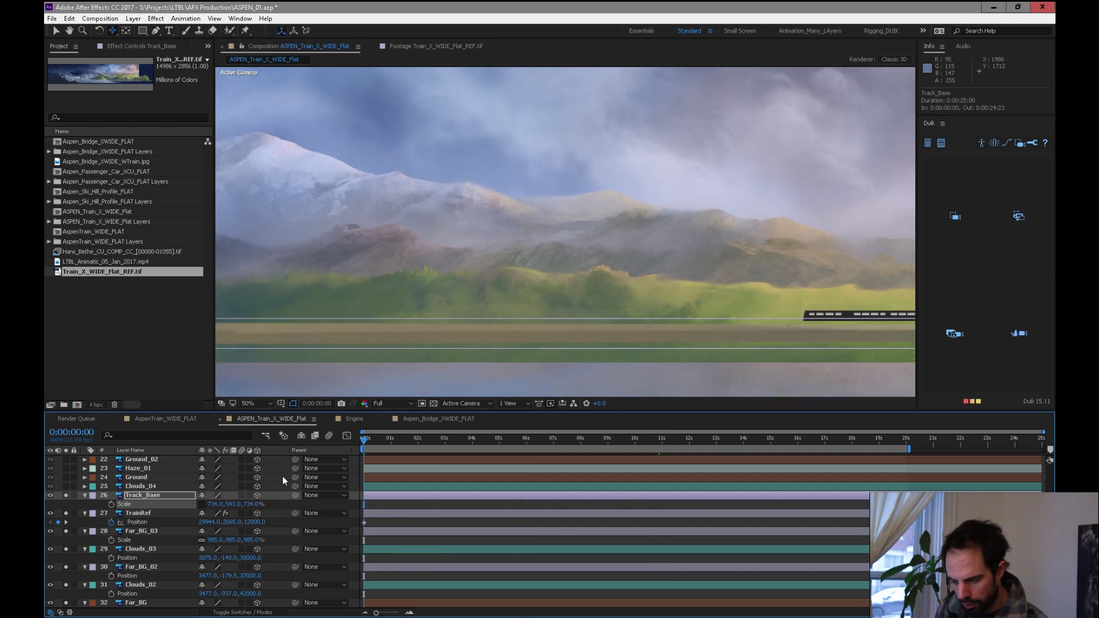
Raise Track_Base to Position Y 2774.5 and compare its alignment with the train
drag(225, 507, 171, 513)
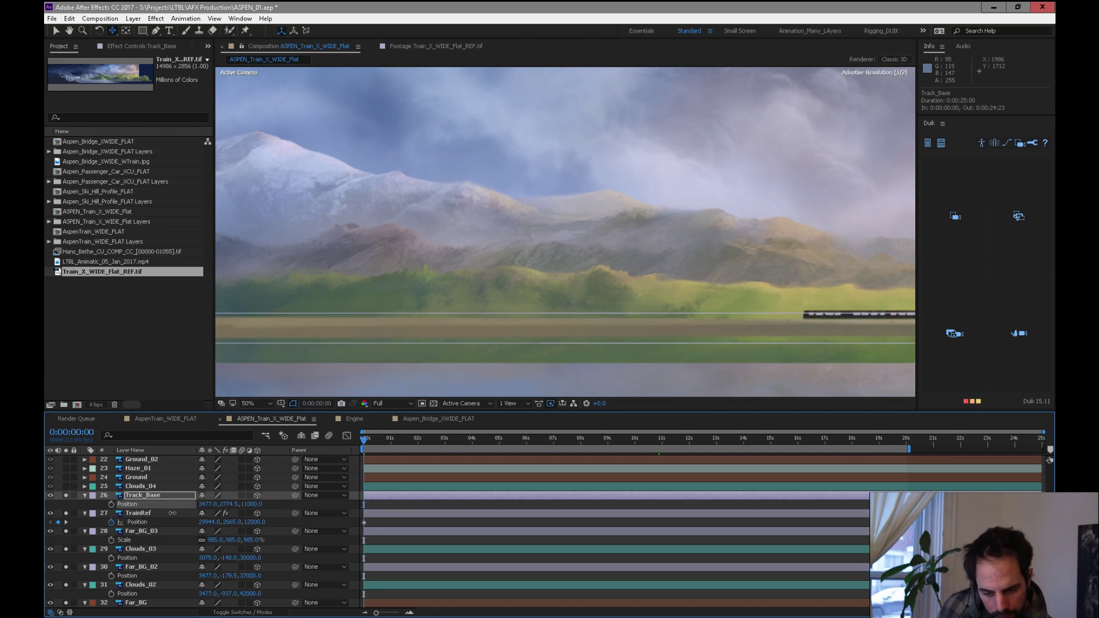
drag(359, 445, 642, 441)
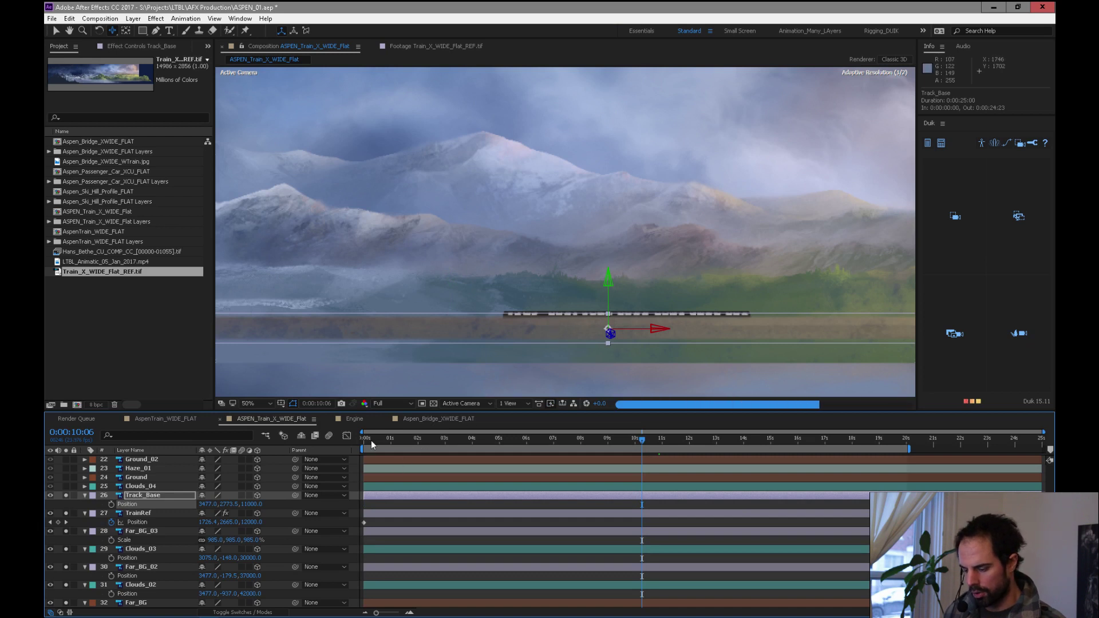
drag(635, 442, 304, 458)
scroll(510, 357, down, 1)
scroll(509, 357, down, 1)
scroll(509, 357, up, 1)
drag(617, 368, 559, 383)
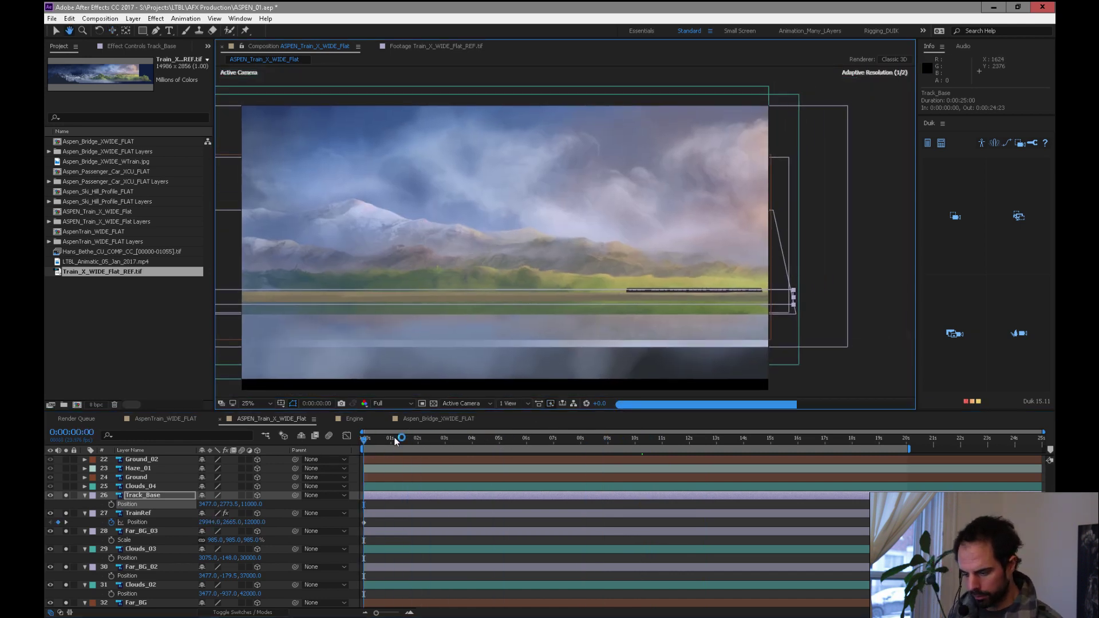
drag(381, 442, 501, 465)
drag(763, 462, 797, 460)
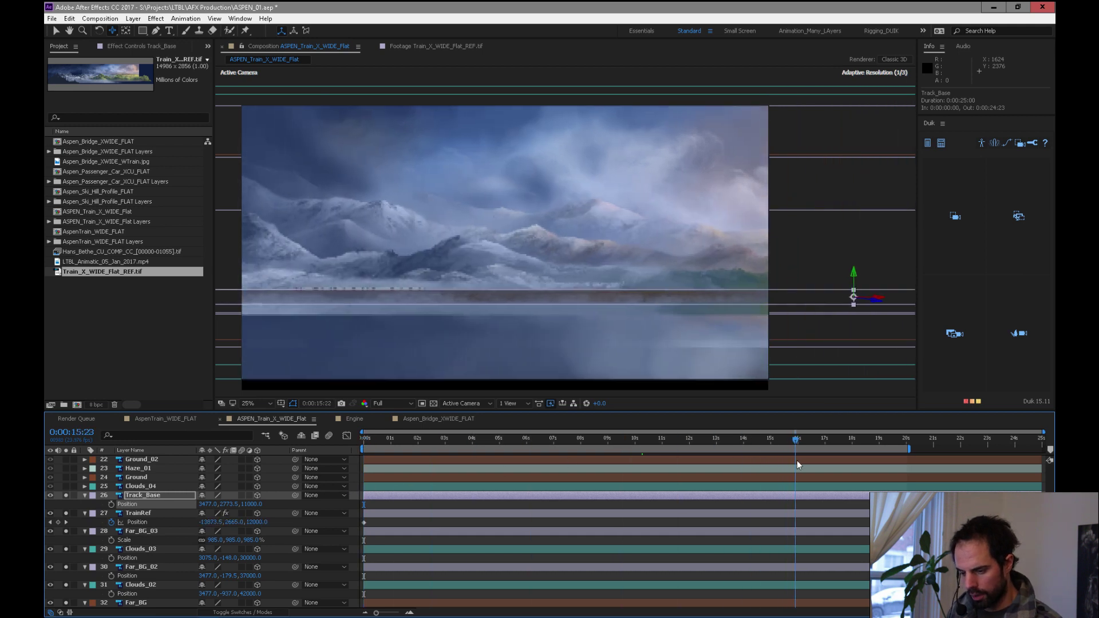
click(605, 505)
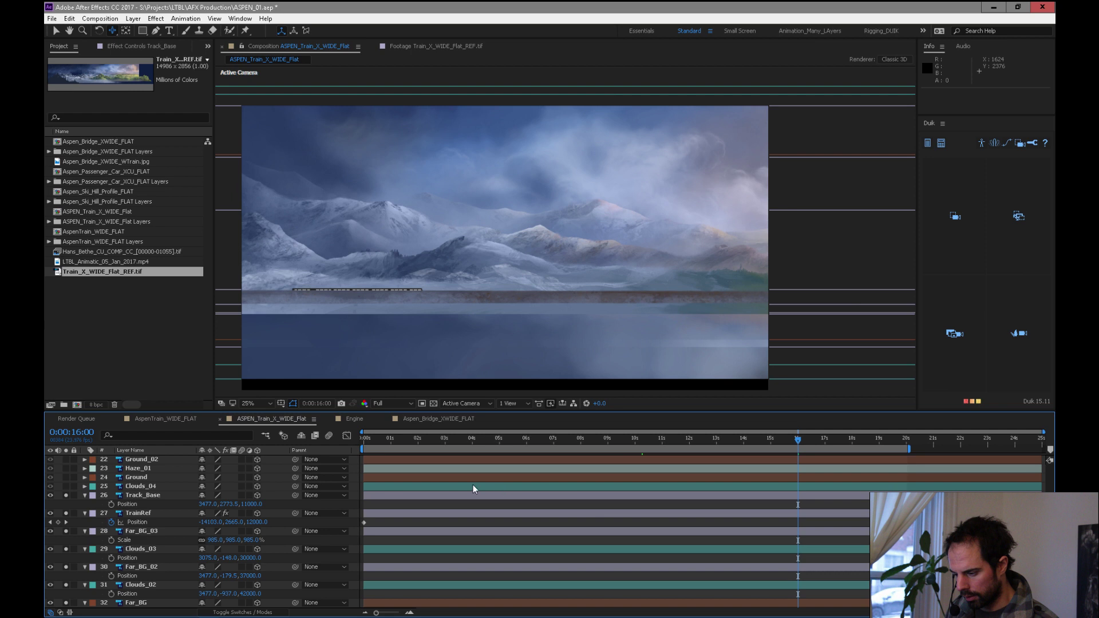
click(156, 496)
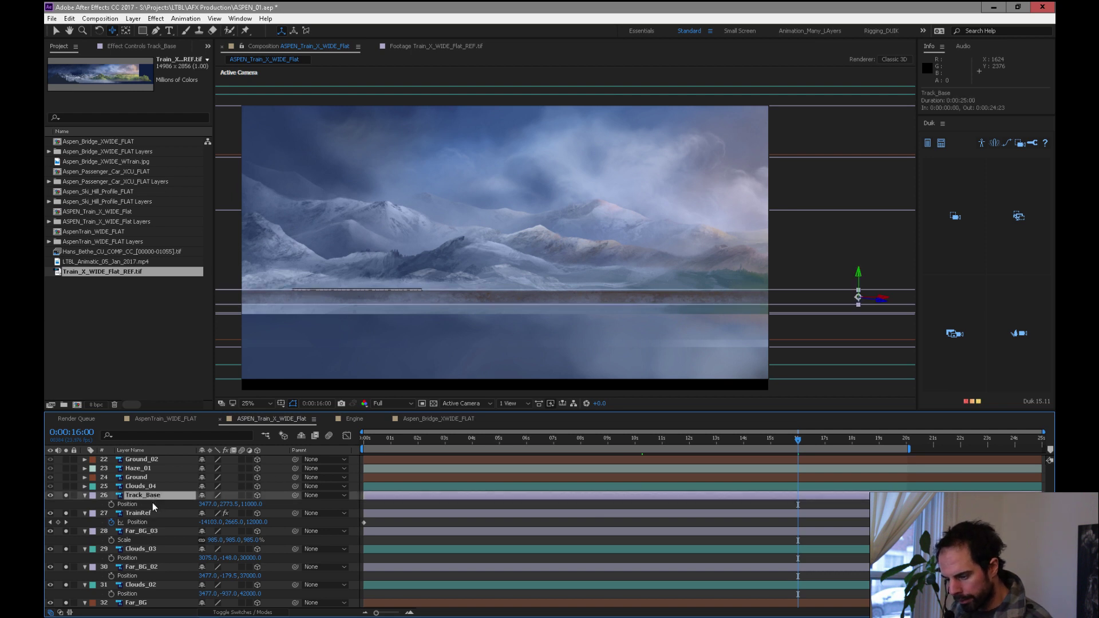
key(KP_Subtract)
Replace the one-degree tilt with a Track_Base Z Rotation of -0.1° and preview the shot
key(KP_Add)
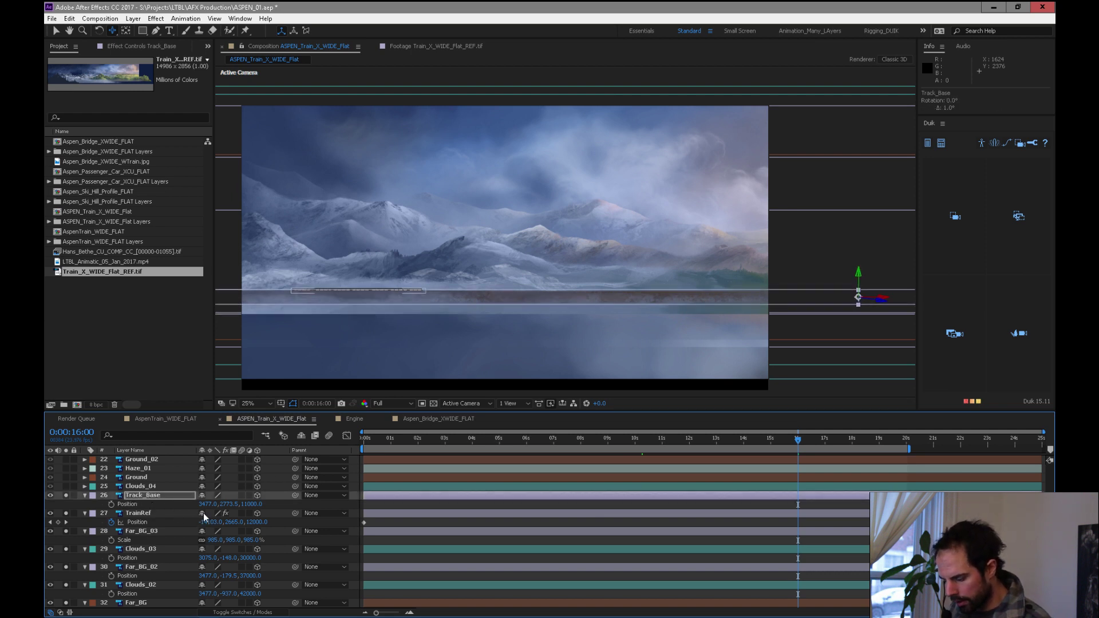
key(r)
click(225, 529)
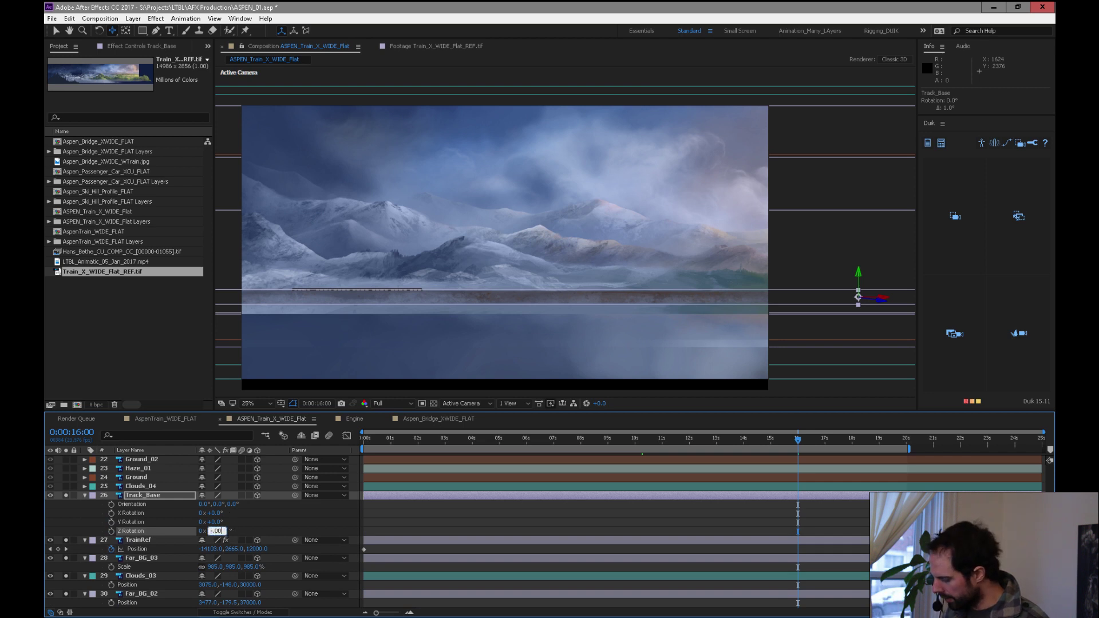
click(223, 531)
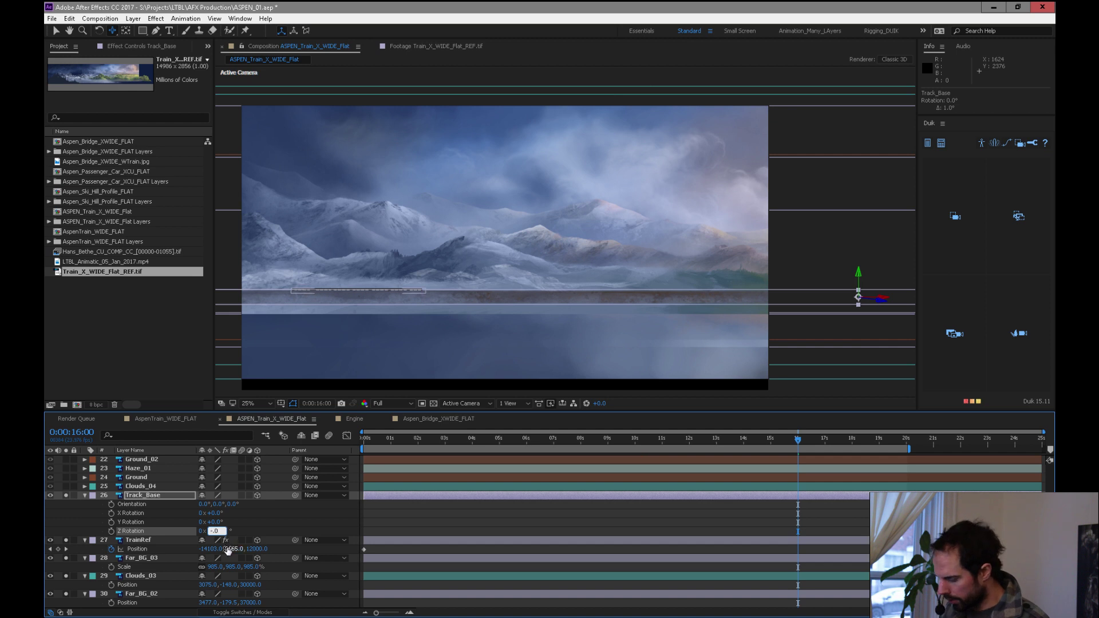
key(Return)
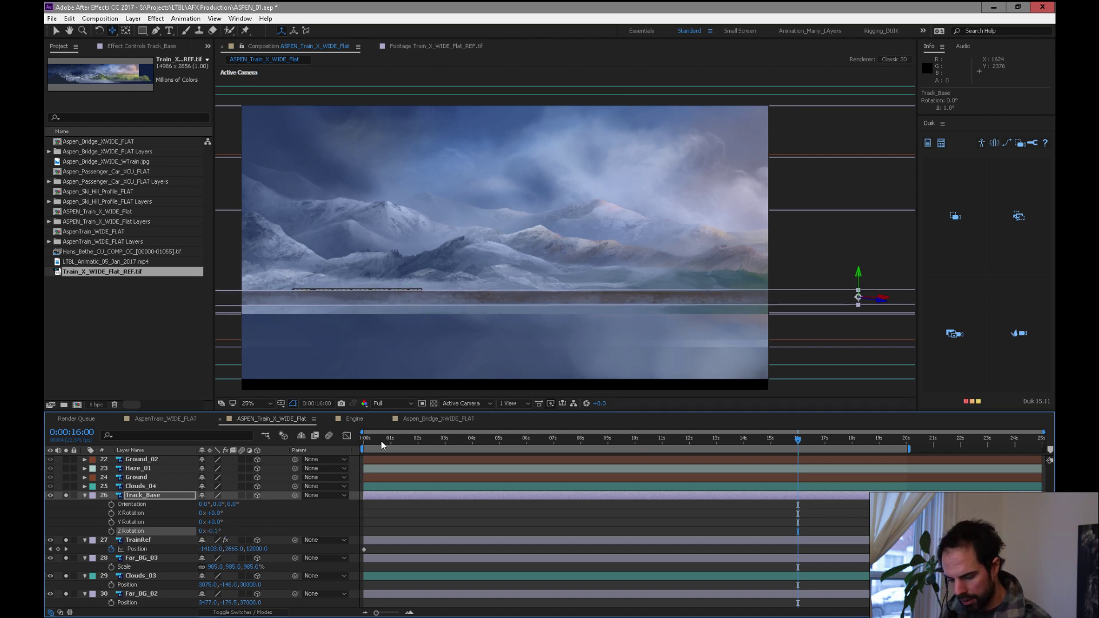
key(Home)
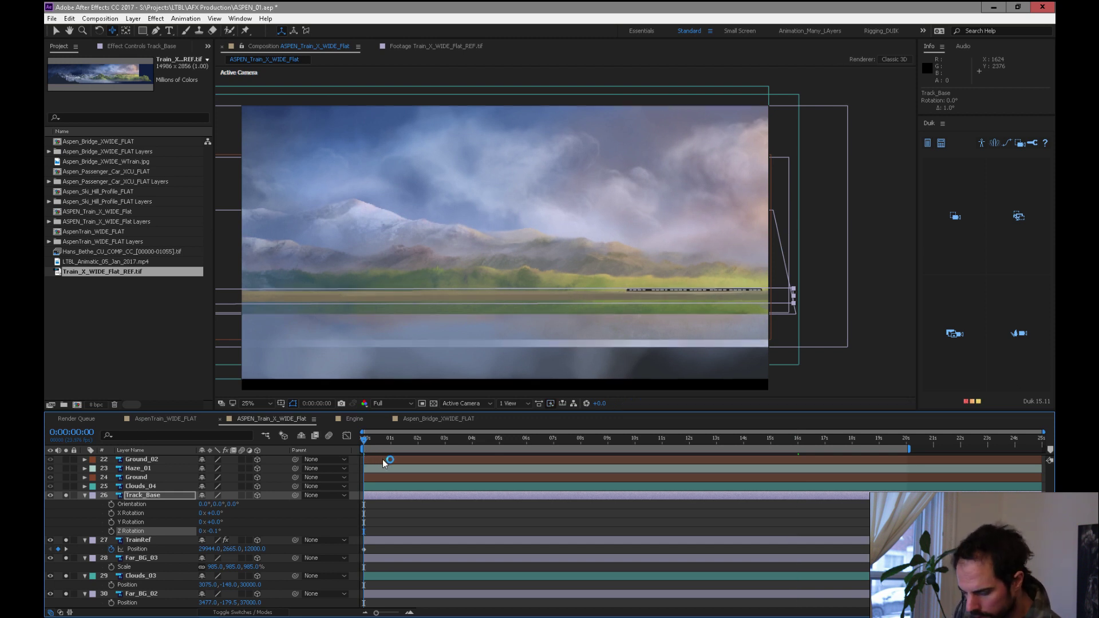
drag(389, 438, 894, 461)
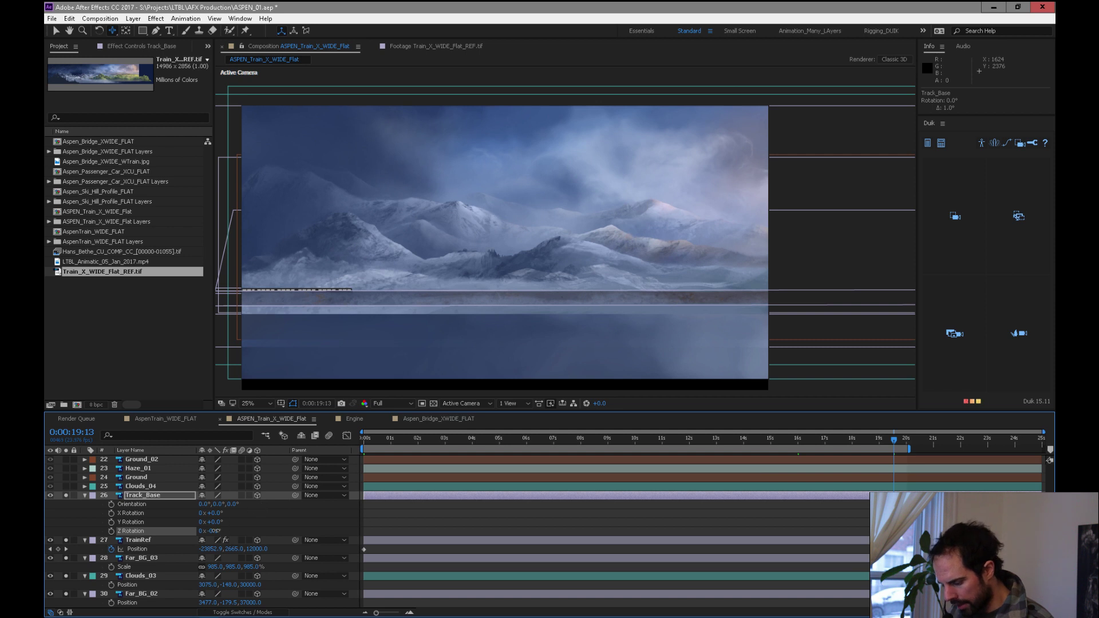
Refine the Z rotation to about -0.15°, nudge the track slightly lower, and collapse the layer
key(Return)
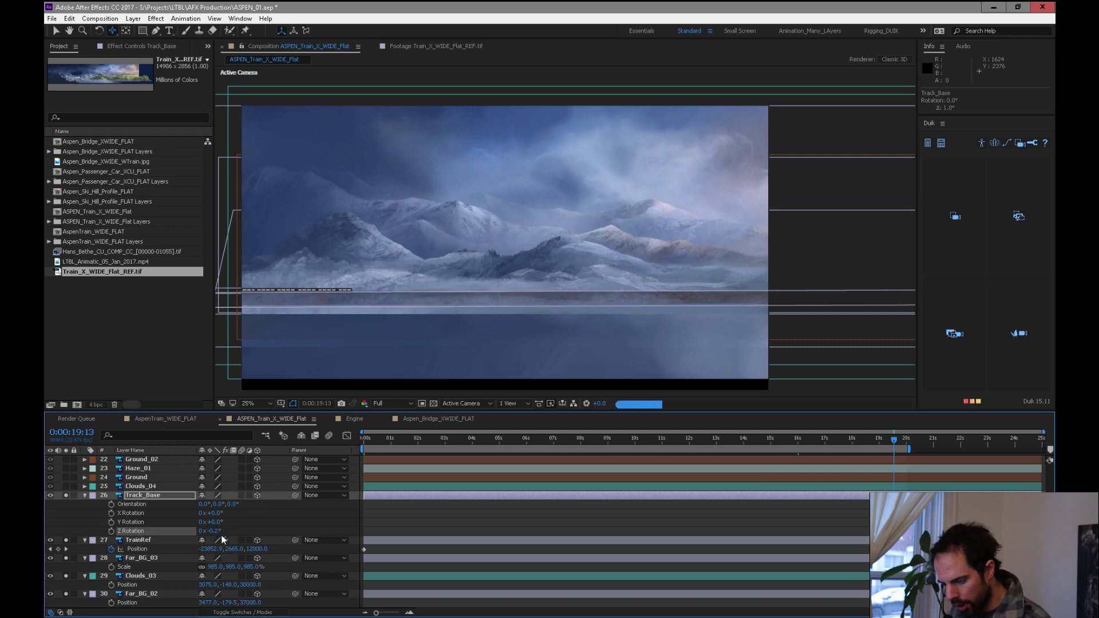
click(436, 442)
key(Home)
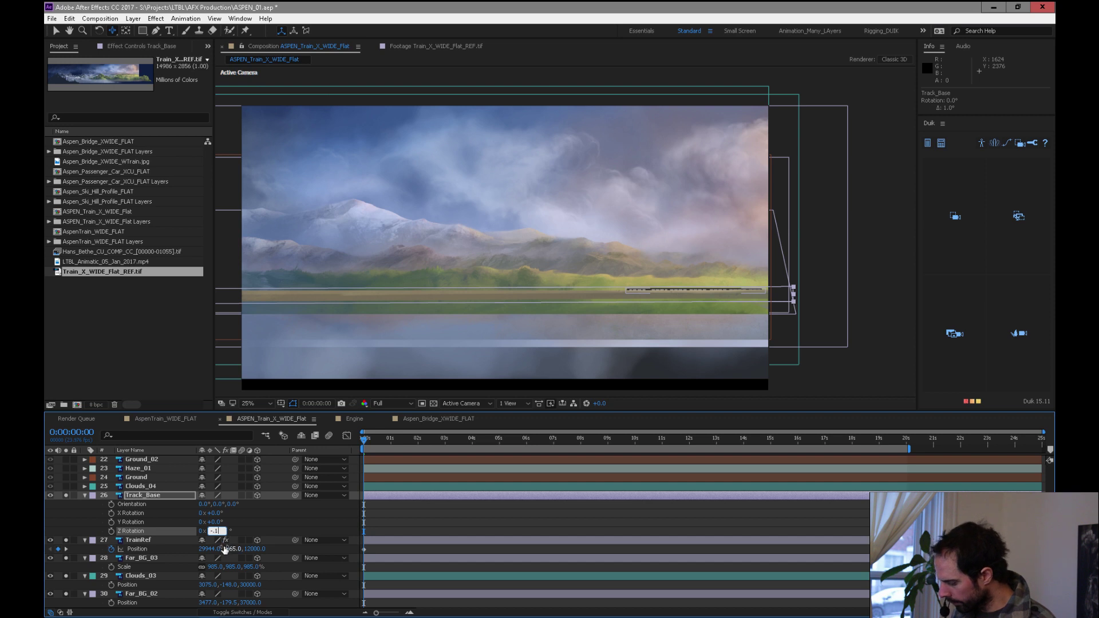
key(Return)
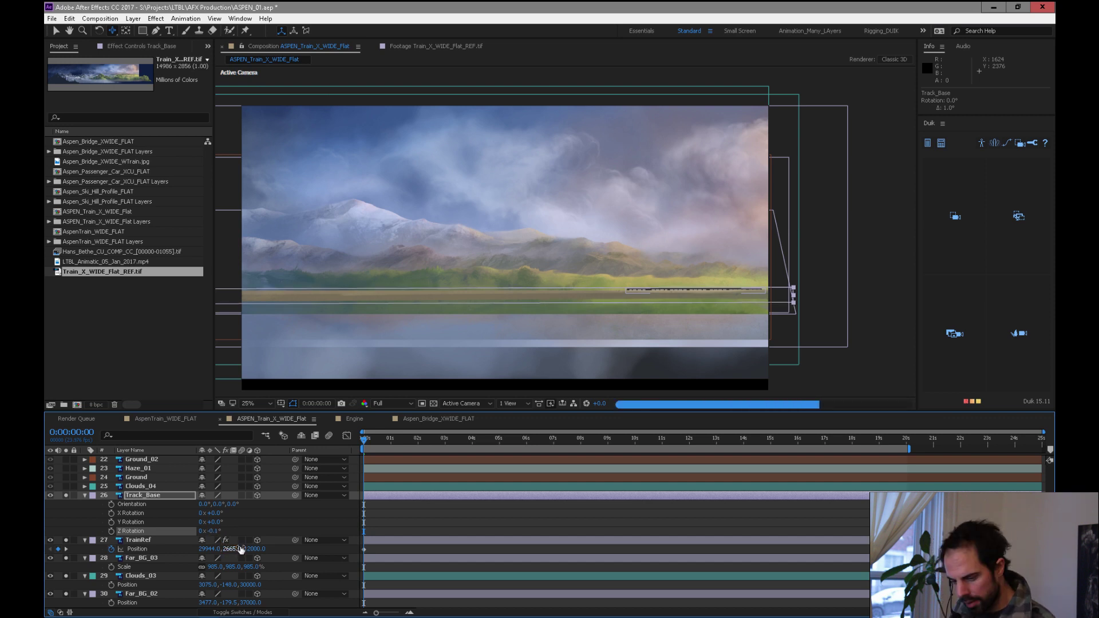
key(Down)
key(Down)
key(Down)
key(Down)
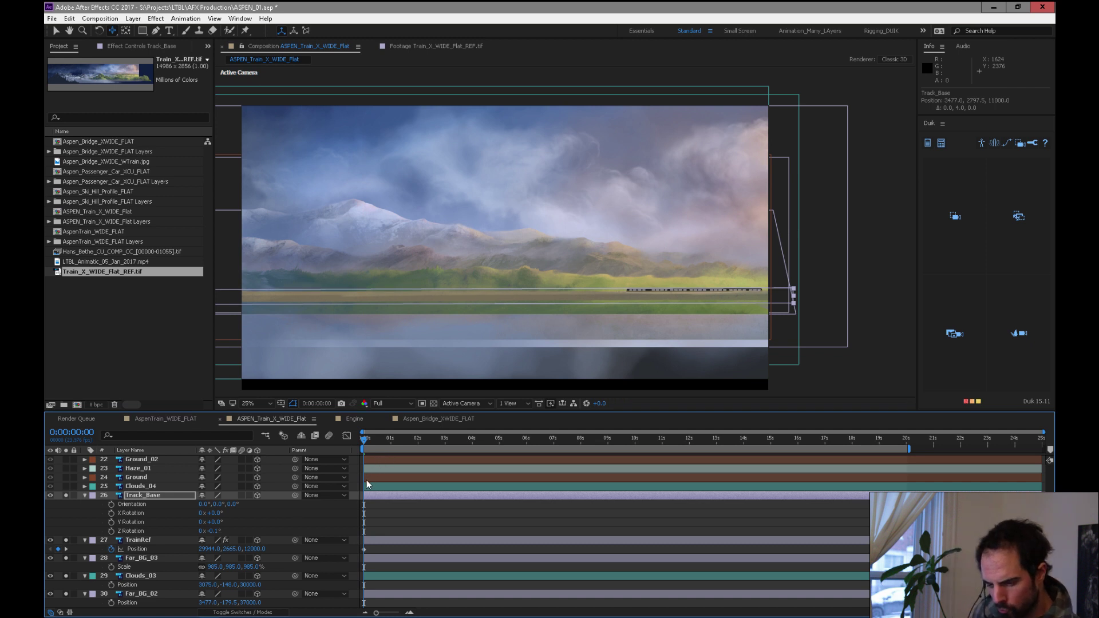
drag(405, 444, 888, 455)
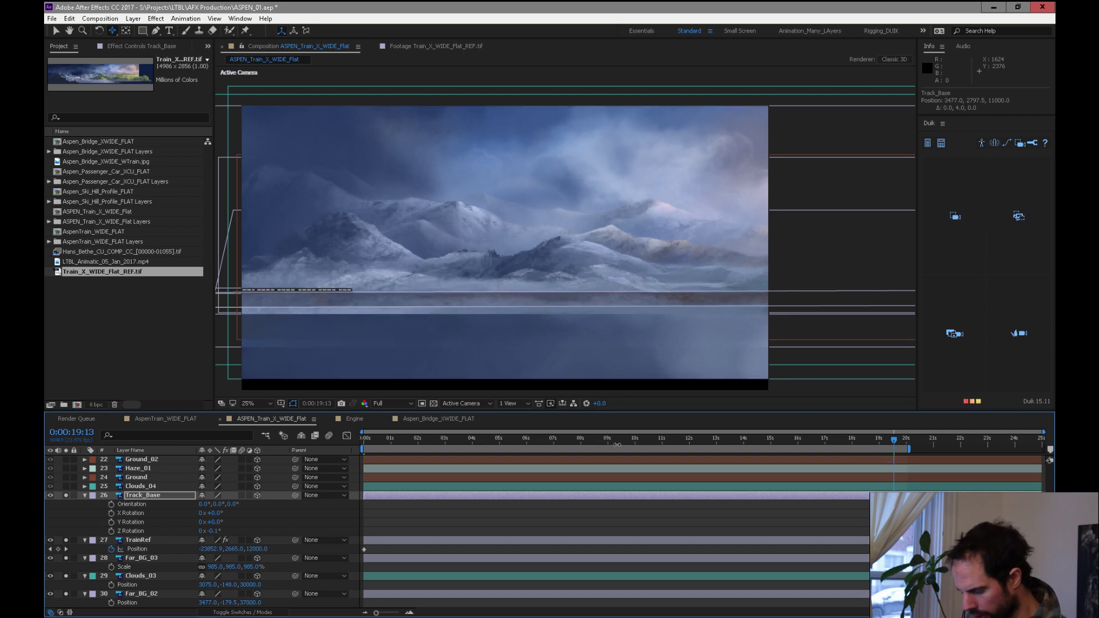
key(Home)
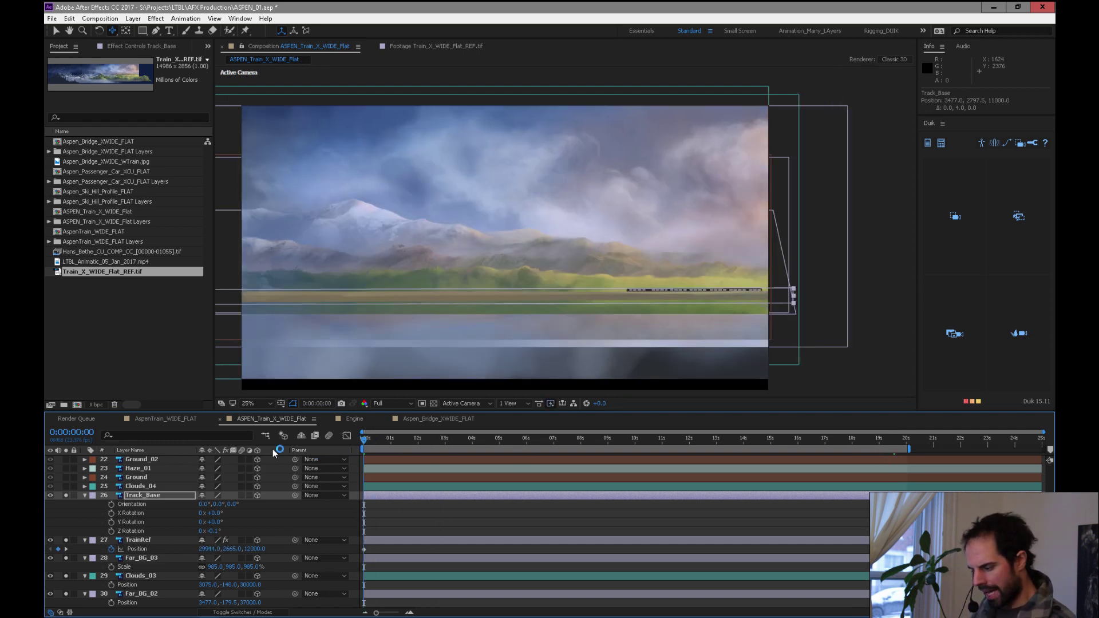
click(84, 495)
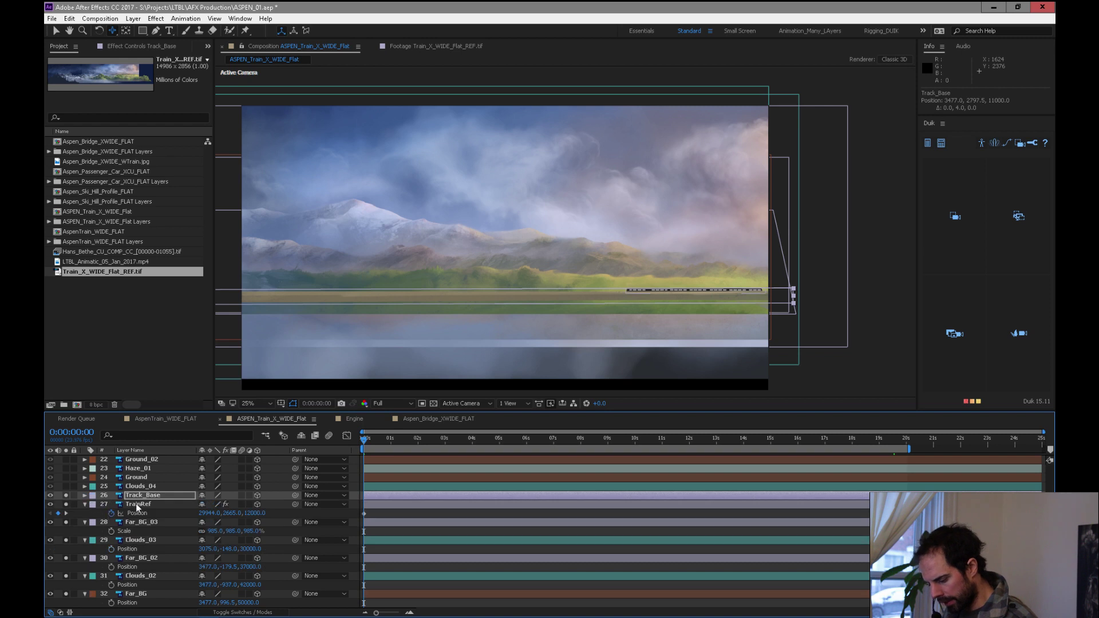
Try a Clouds_04 depth of Z 8000, preview it at ten seconds, then undo it
click(138, 486)
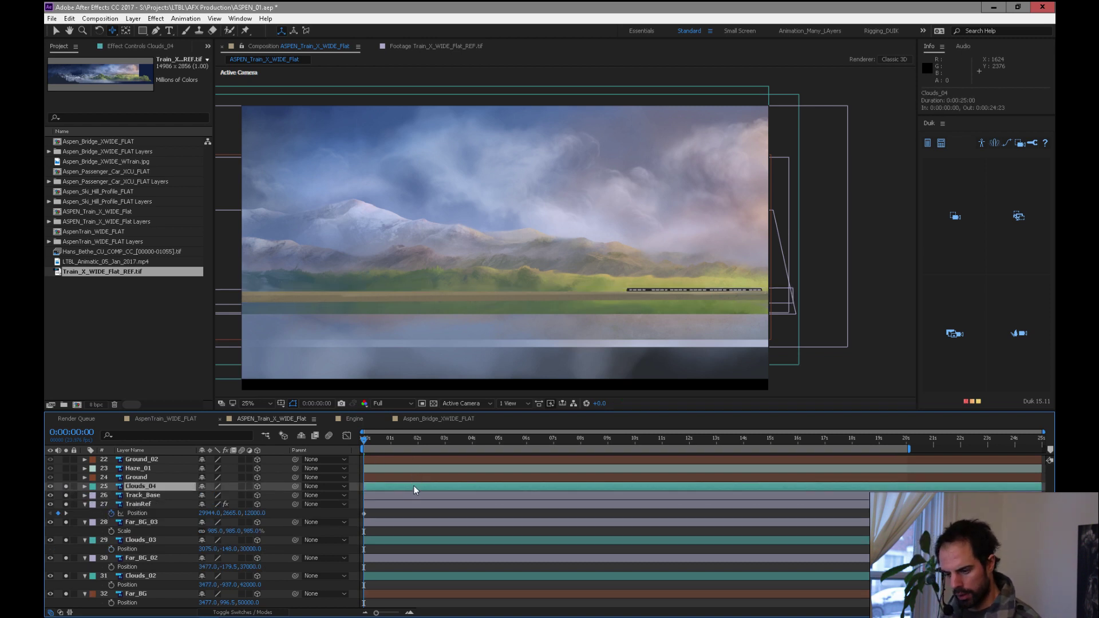
drag(382, 437, 442, 452)
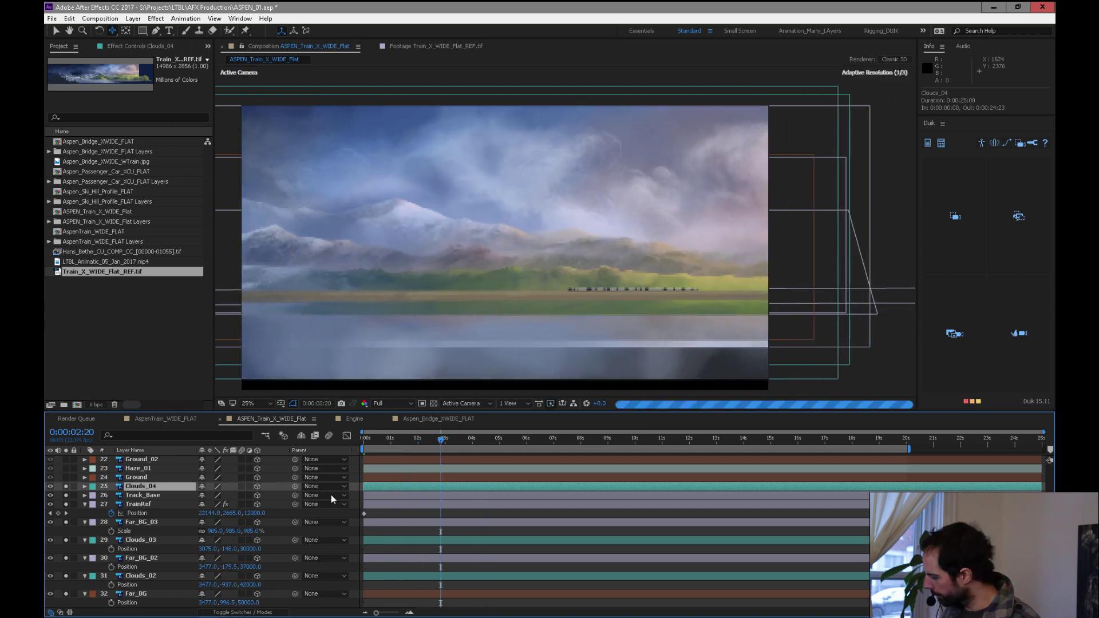
key(p)
click(167, 507)
key(p)
click(165, 522)
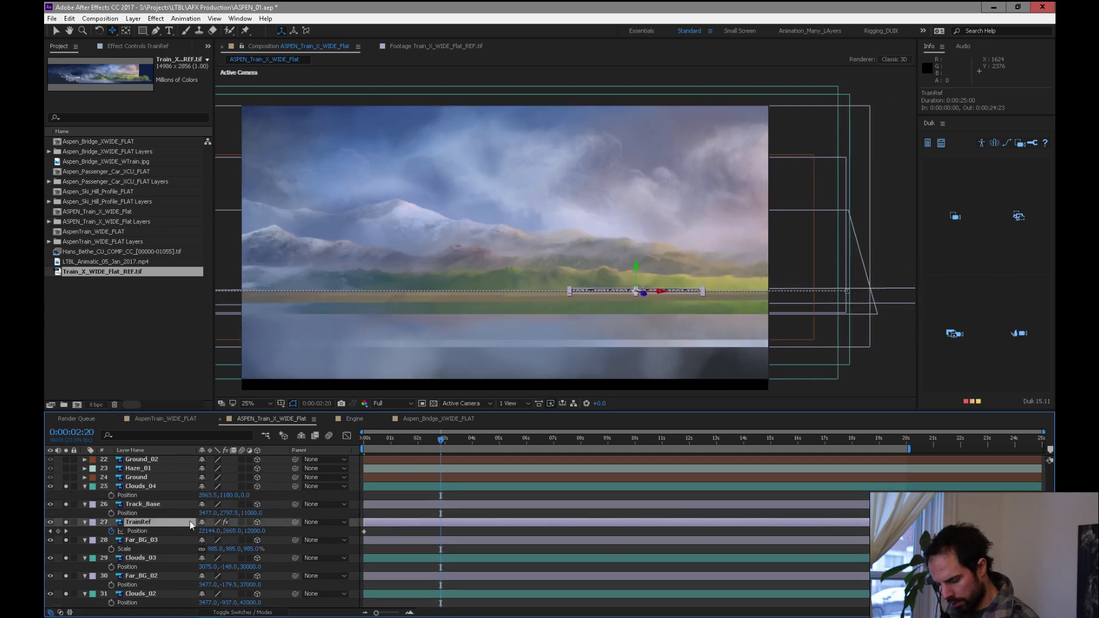
text(8000)
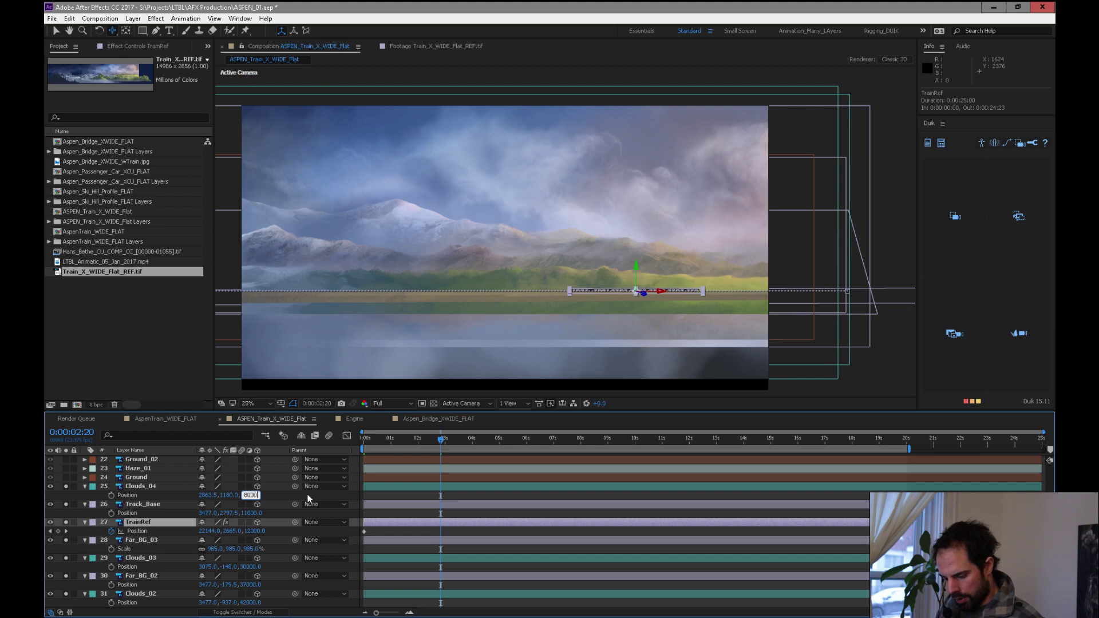
key(Return)
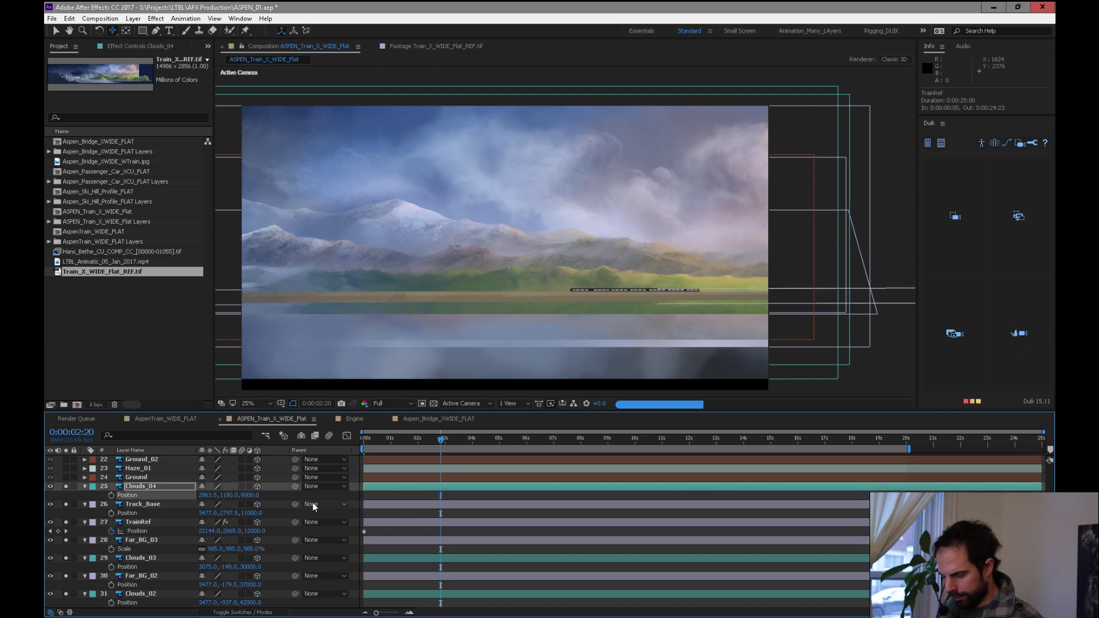
key(comma)
drag(440, 441, 656, 450)
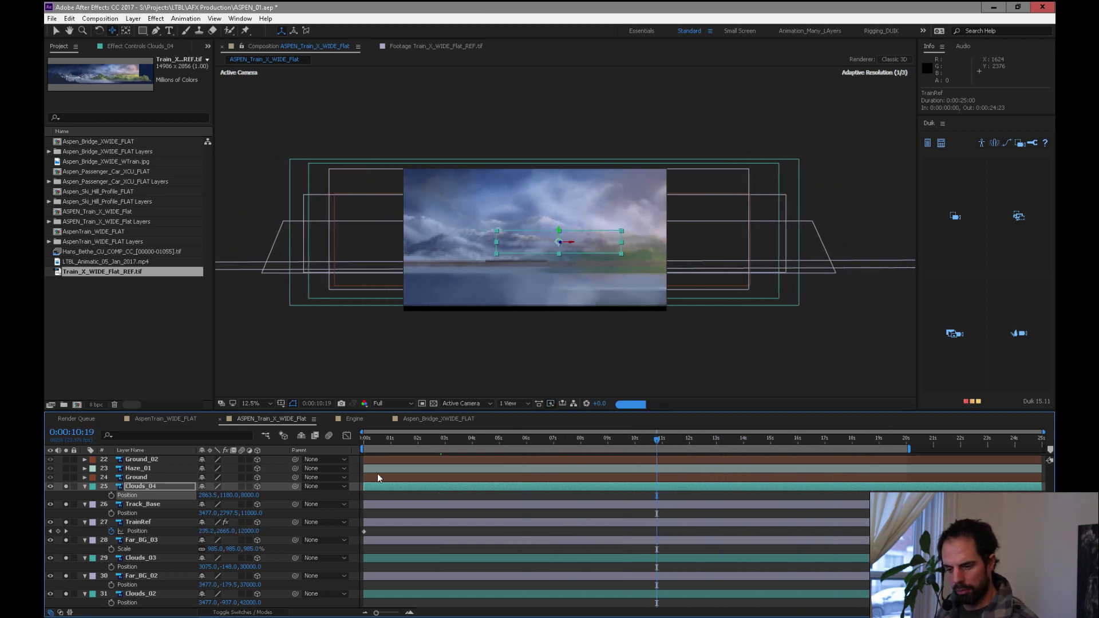
key(ctrl+z)
key(ctrl+z)
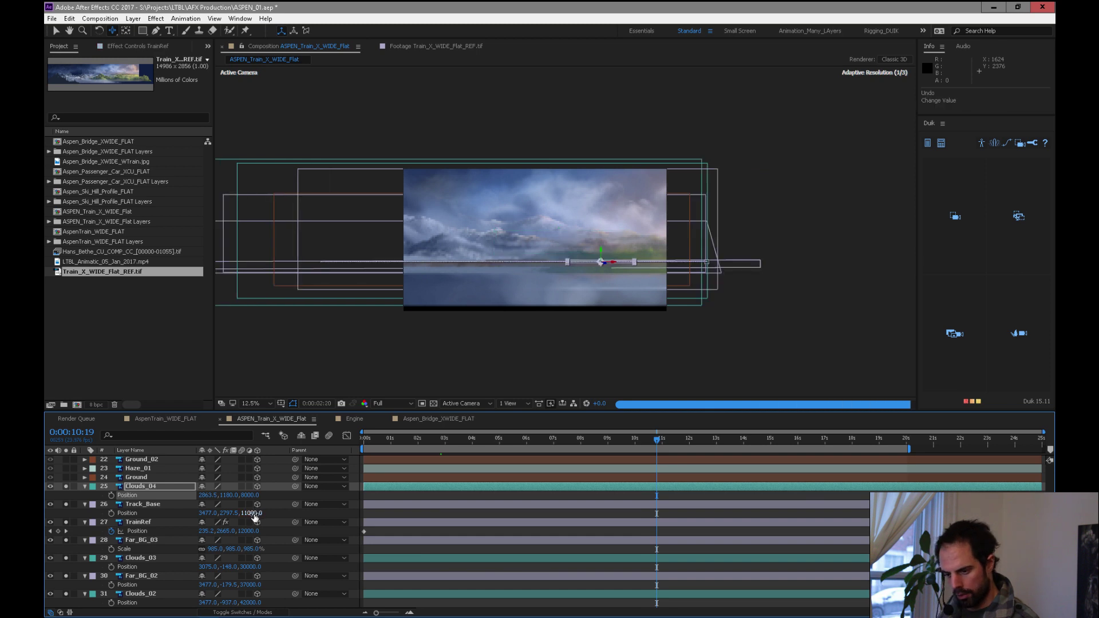
Reapply Clouds_04's Z position of 8000 and review its drift around 8-9 seconds
click(157, 486)
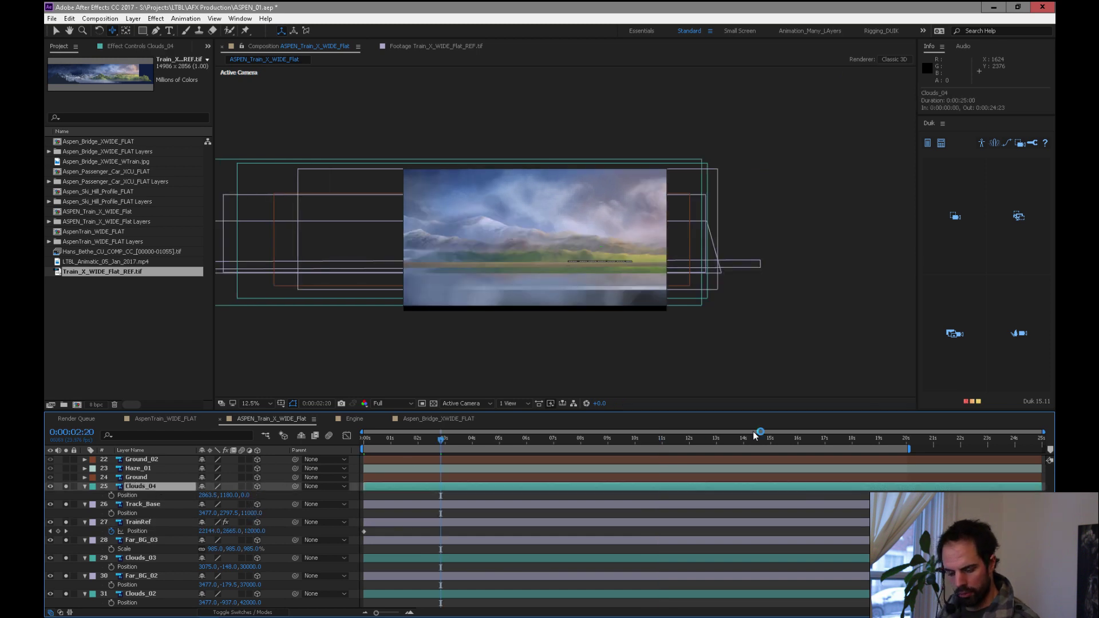
click(1019, 216)
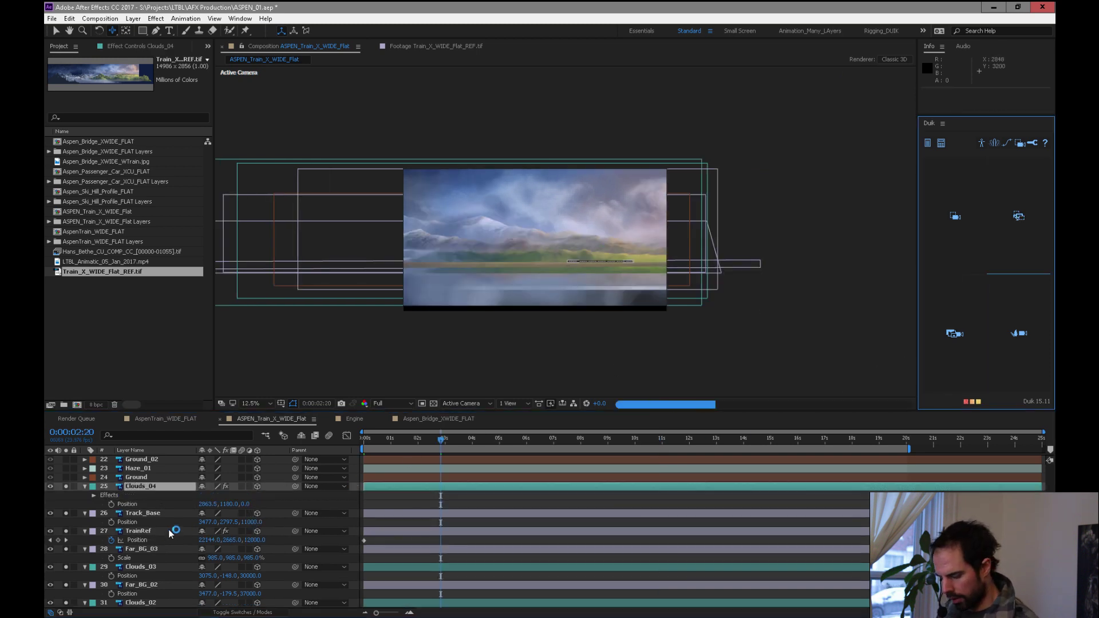
click(244, 504)
text(8000)
key(Return)
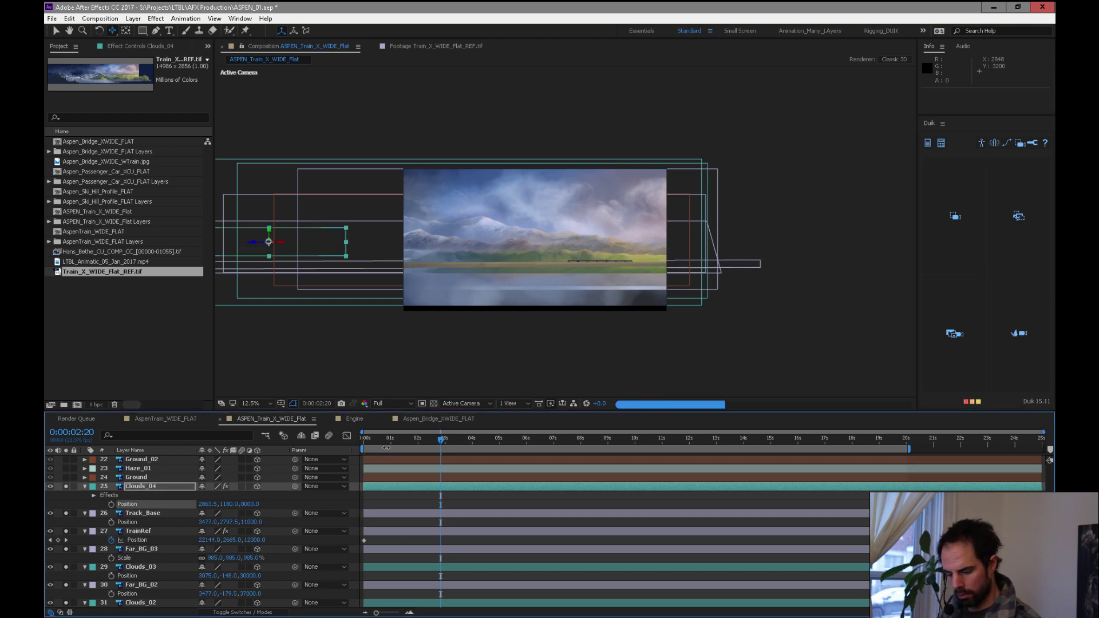
click(596, 440)
drag(609, 442, 633, 441)
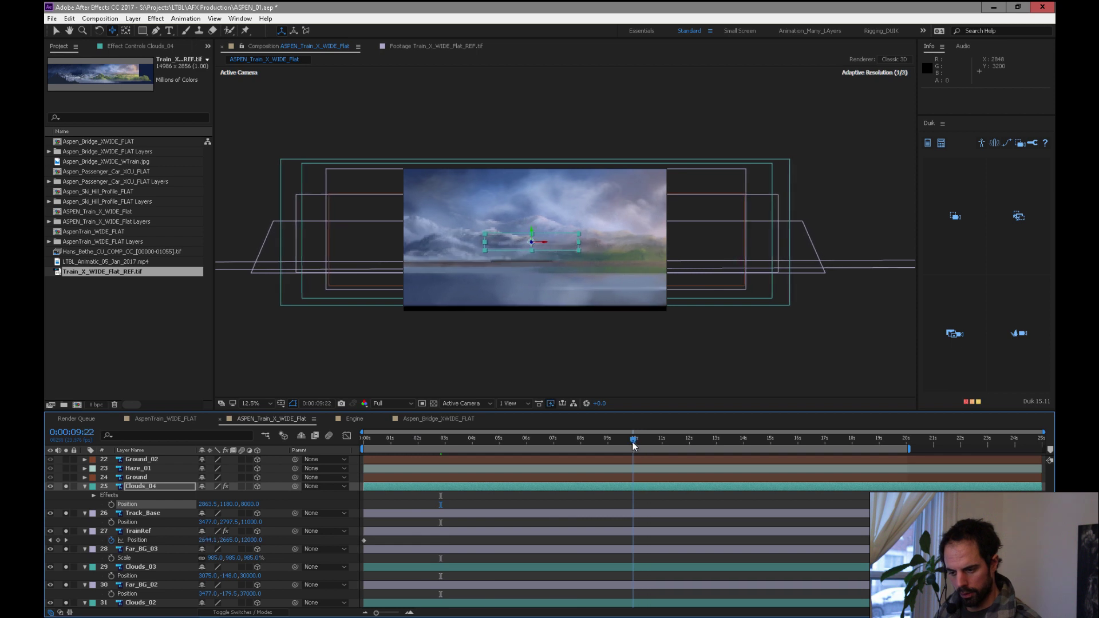
key(s)
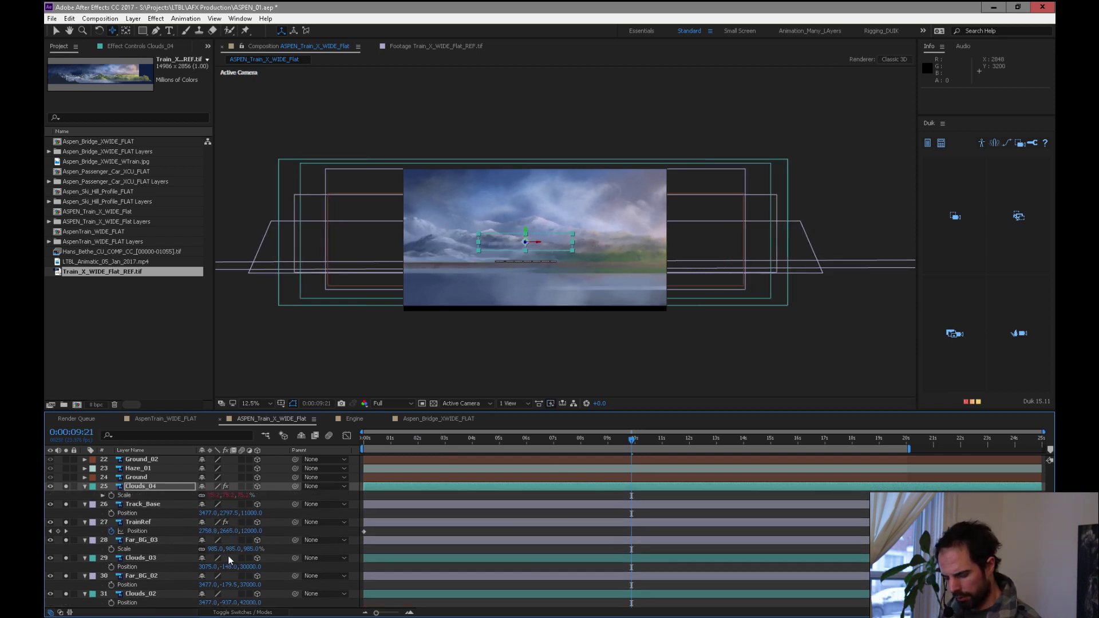
drag(443, 439, 624, 448)
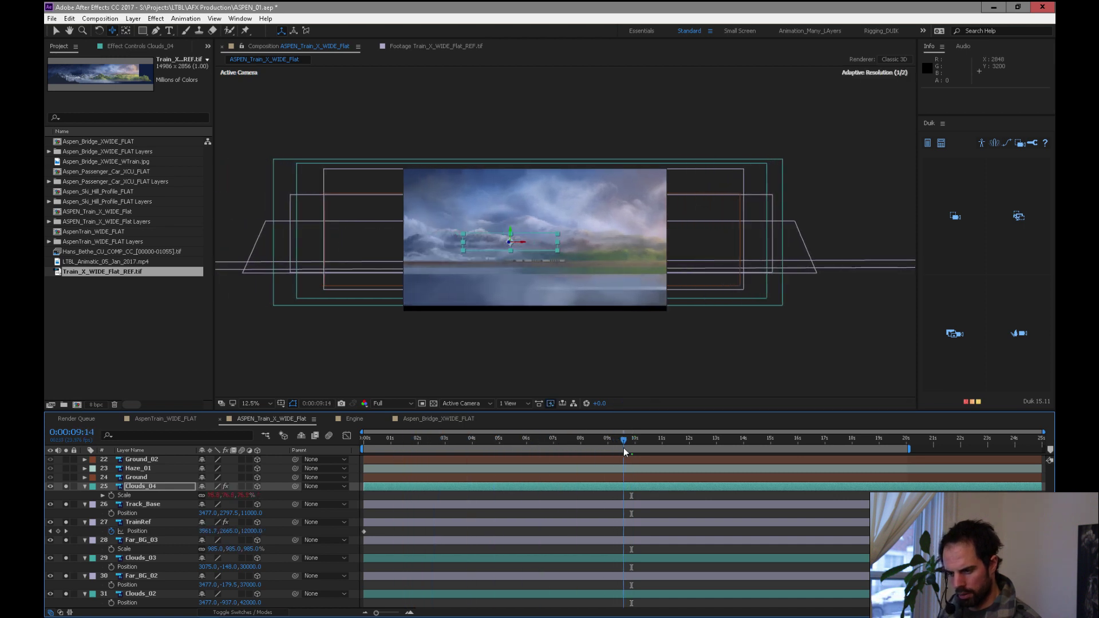
drag(384, 440, 334, 468)
Select Camera 1's Point of Interest and Position keyframes and scrub through the camera move
key(u)
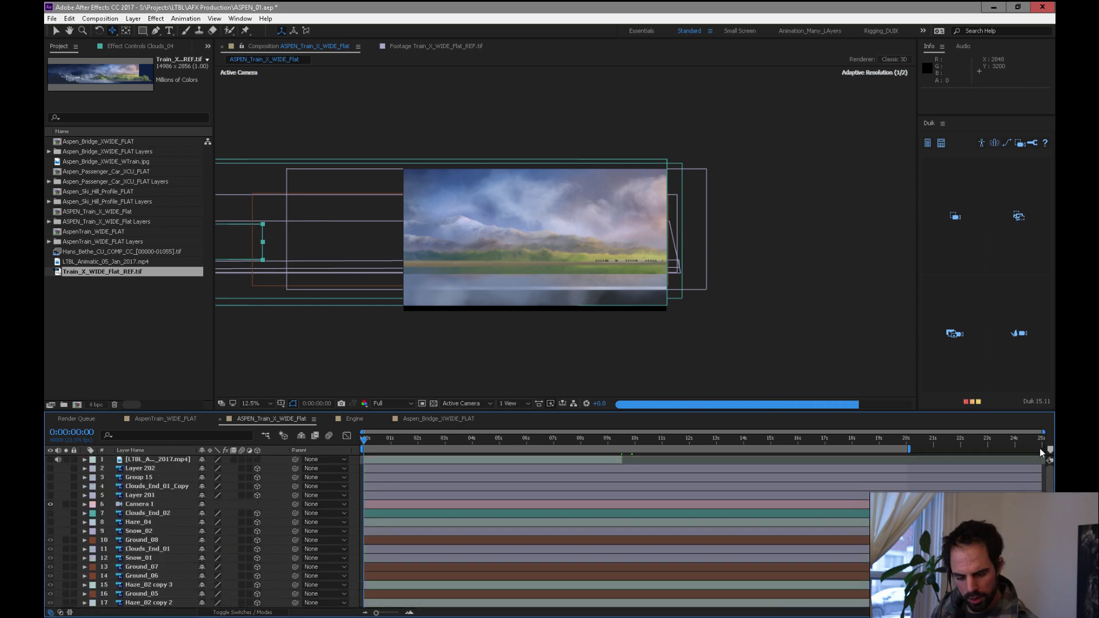
click(151, 504)
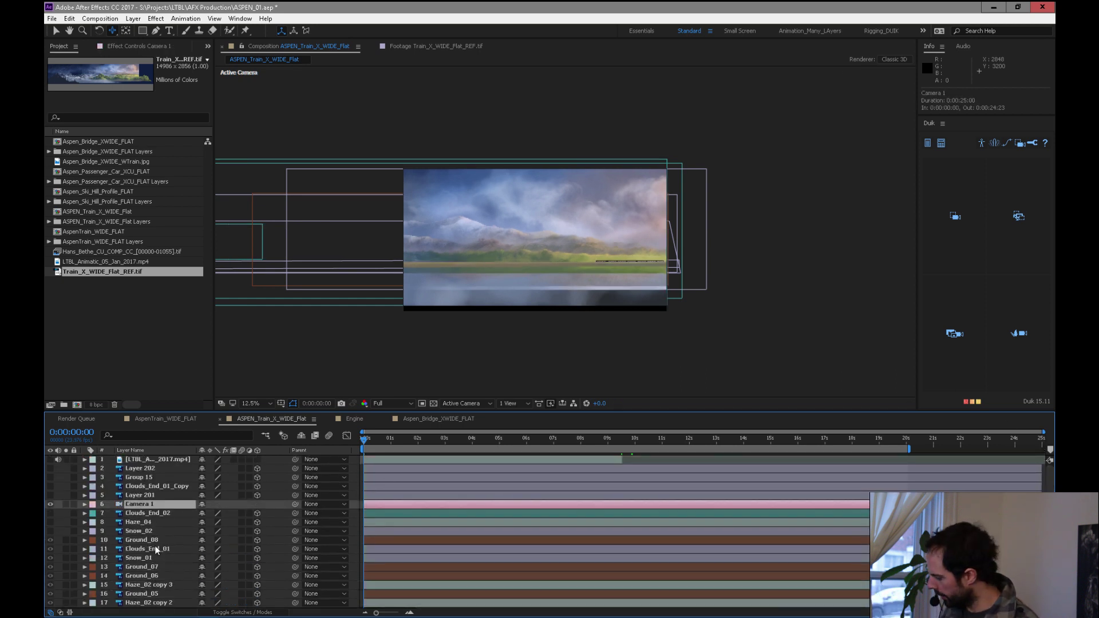
key(u)
drag(790, 515, 369, 522)
drag(379, 441, 362, 462)
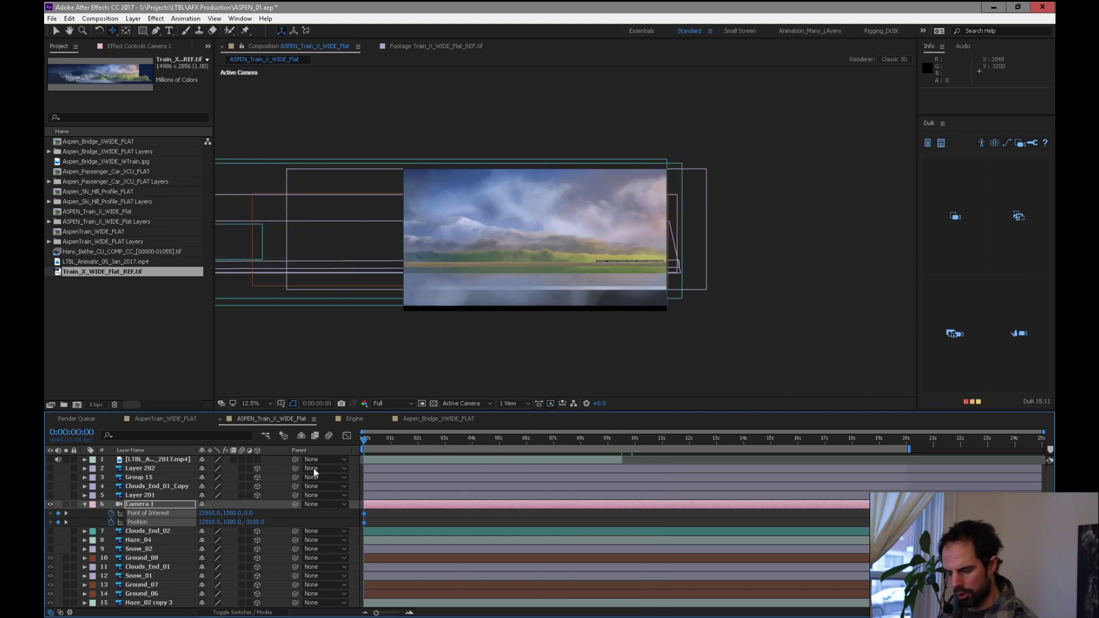
scroll(168, 515, down, 8)
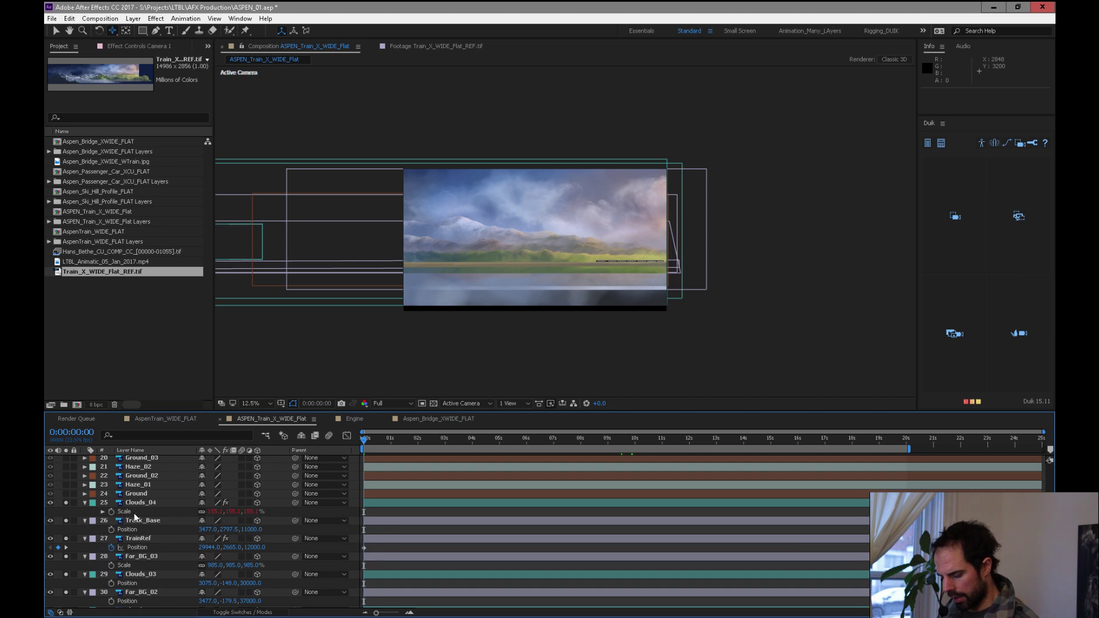
Remove TrainRef's Scale expression and set its scale to a fixed 536%
key(space)
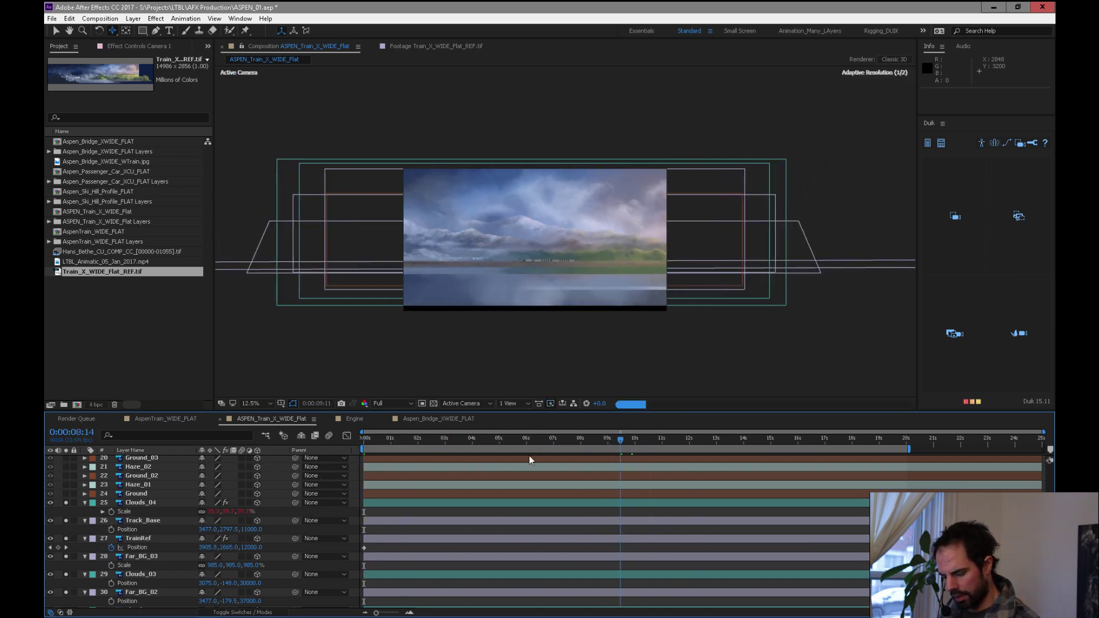
key(space)
click(146, 538)
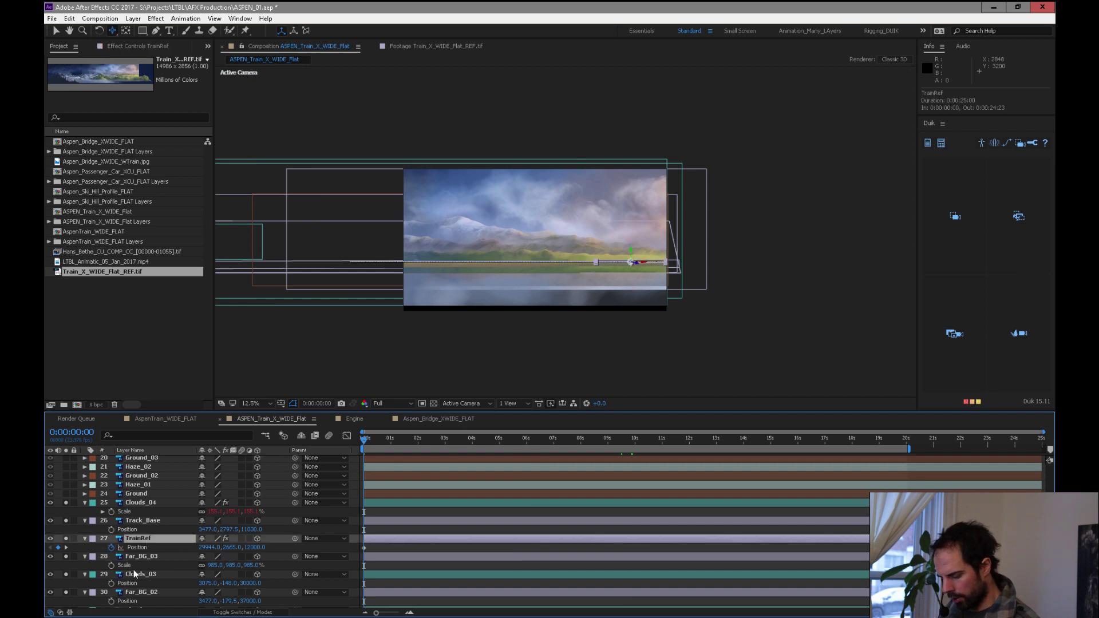
key(s)
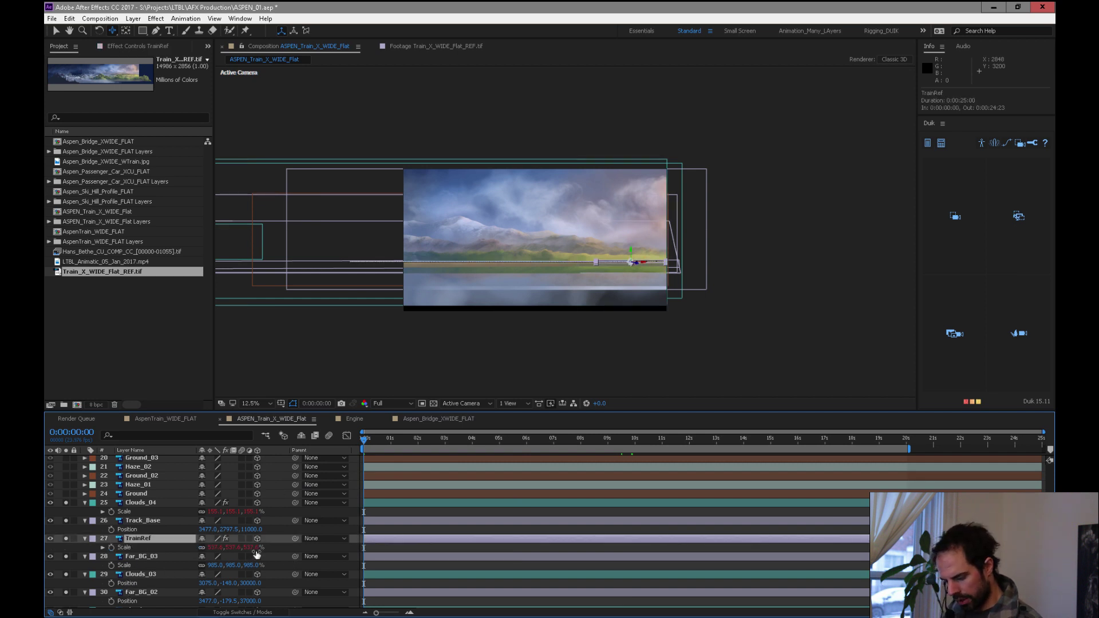
drag(392, 438, 326, 493)
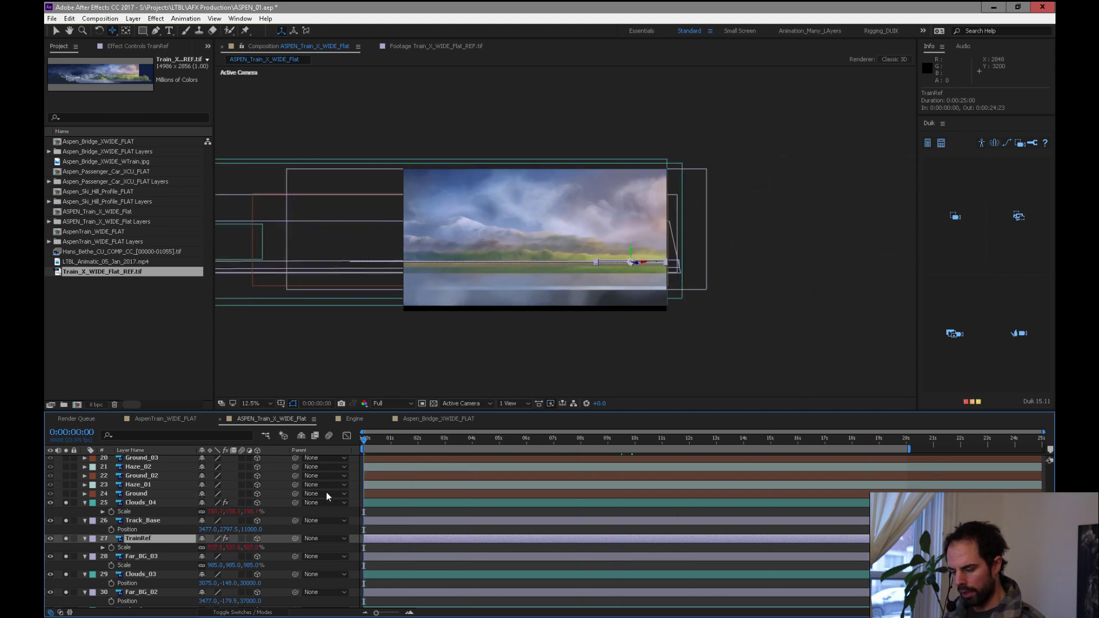
alt+click(111, 547)
click(212, 548)
text(536)
key(Return)
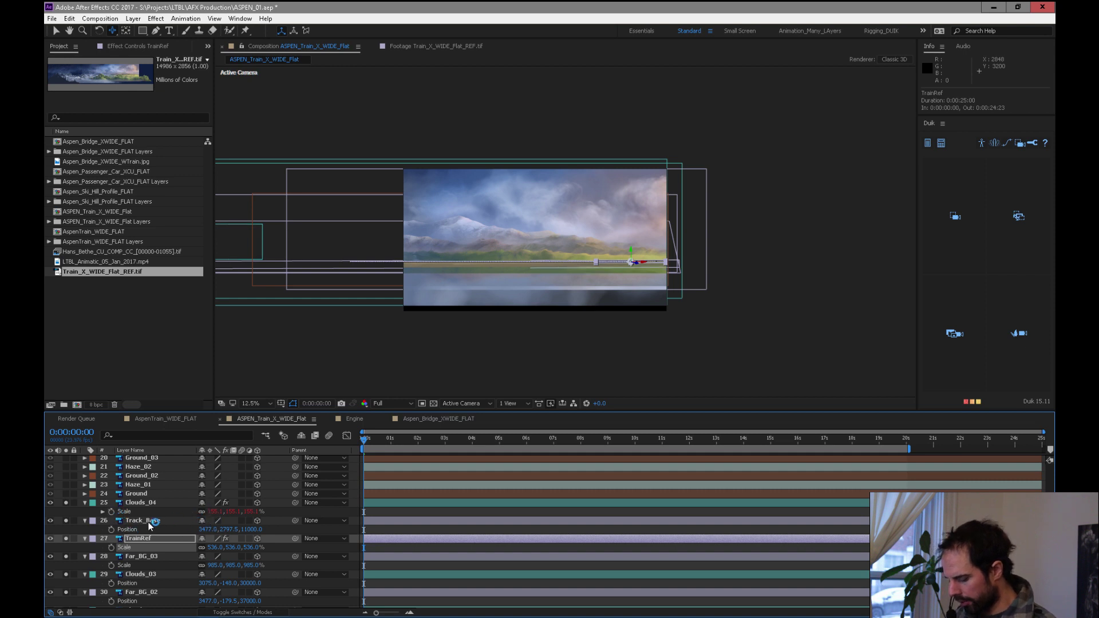
Clear the expression on Clouds_04's Scale, leaving it at 100%, and review the shot
alt+click(112, 511)
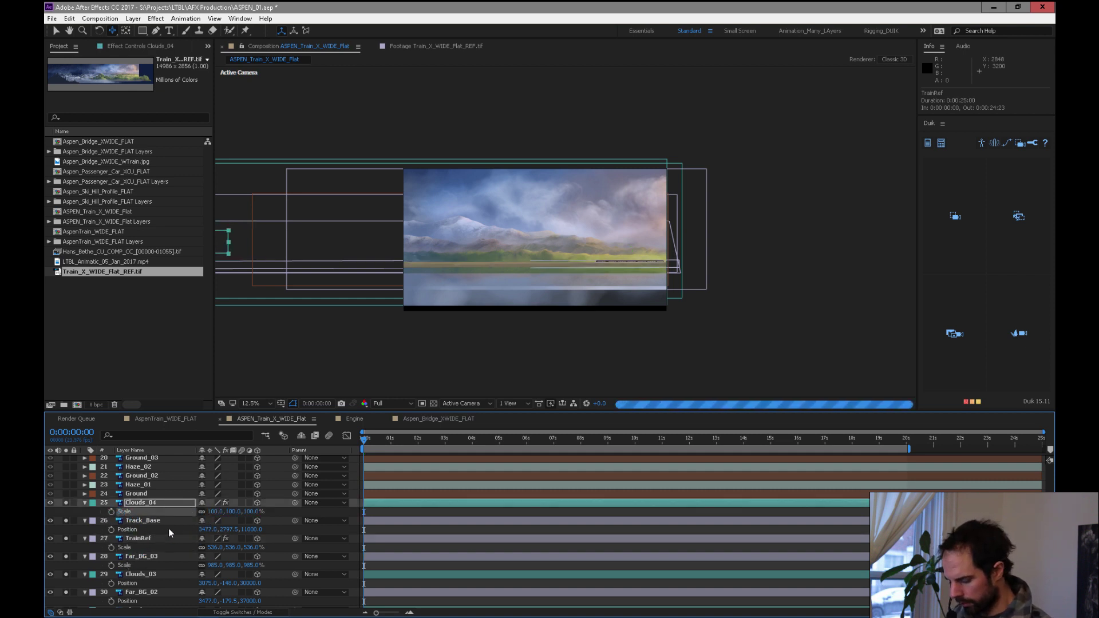
drag(384, 437, 899, 468)
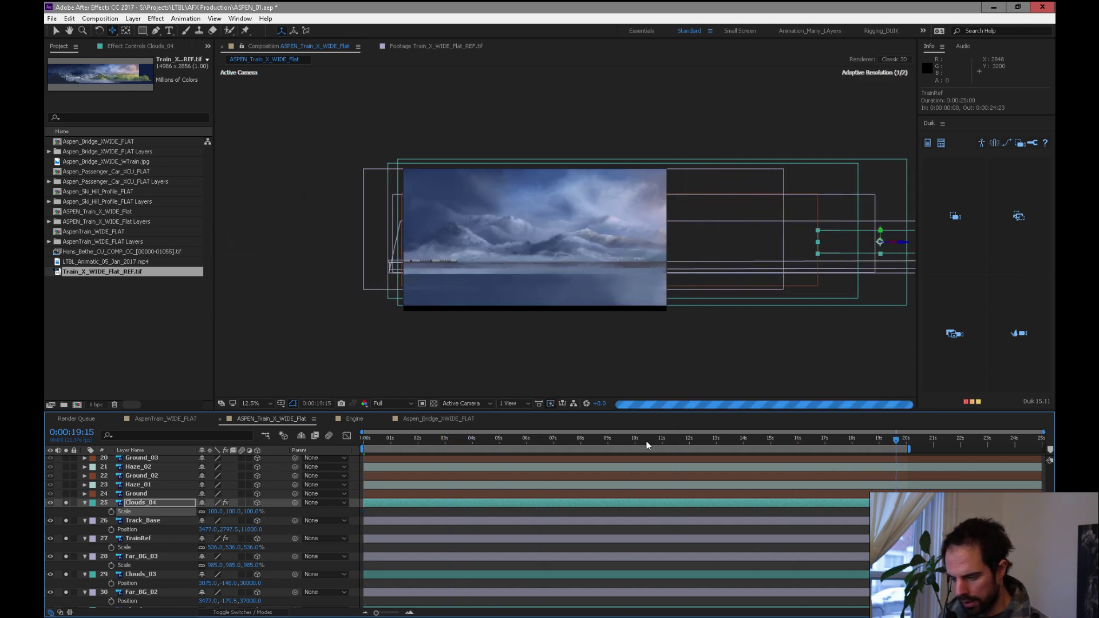
click(369, 439)
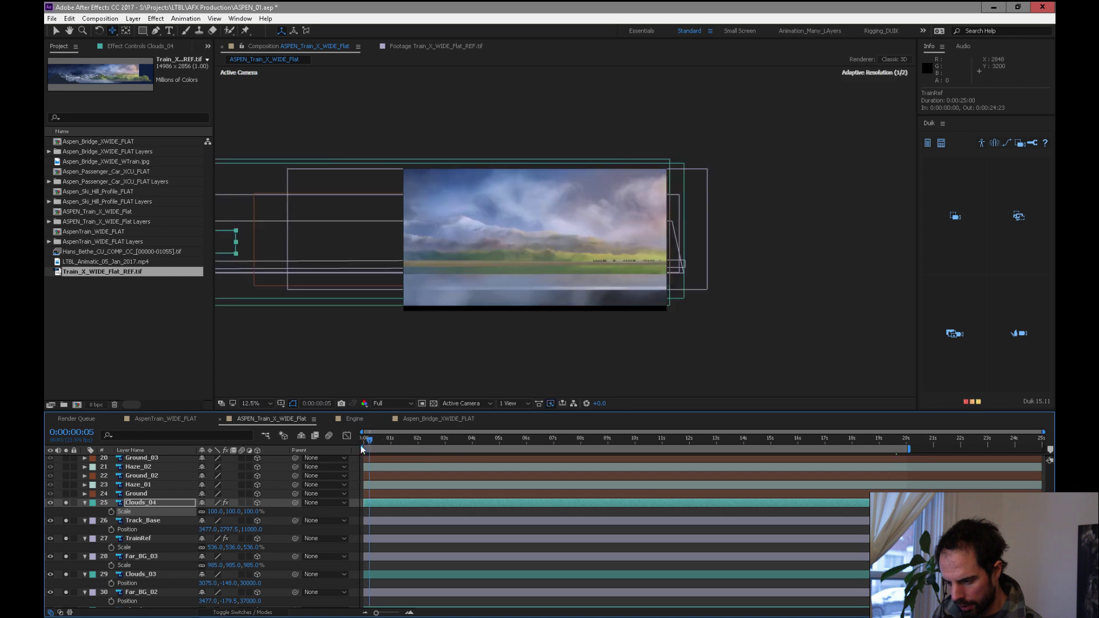
mouse_move(362, 449)
mouse_down()
mouse_move(337, 453)
mouse_move(564, 446)
mouse_move(700, 456)
mouse_up()
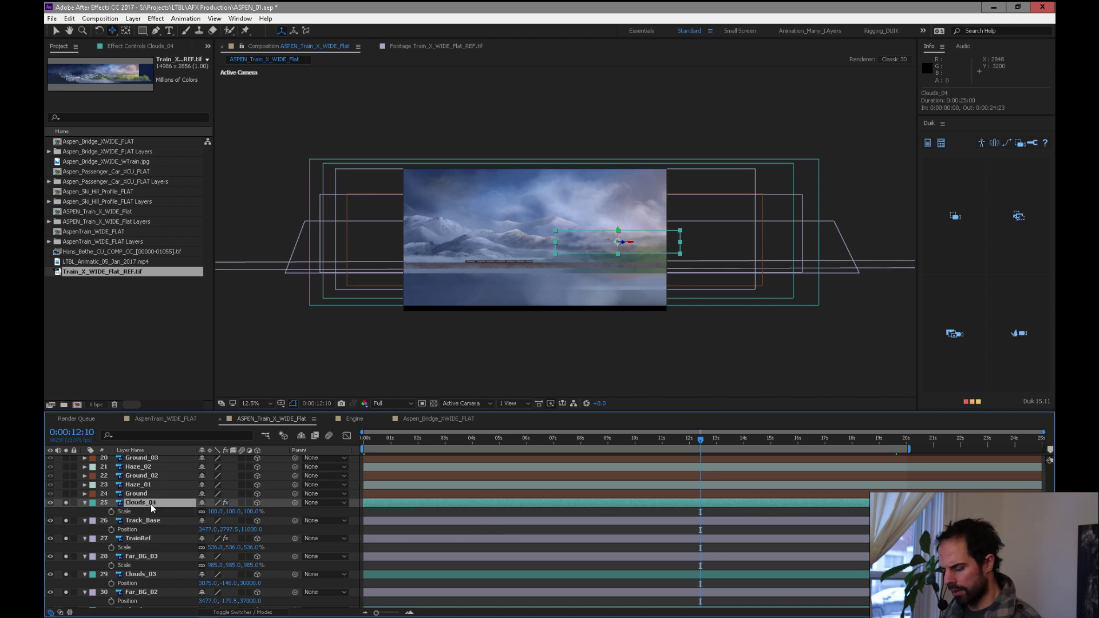
Enlarge the TrainRef layer's scale, undoing the last stray value change
key(s)
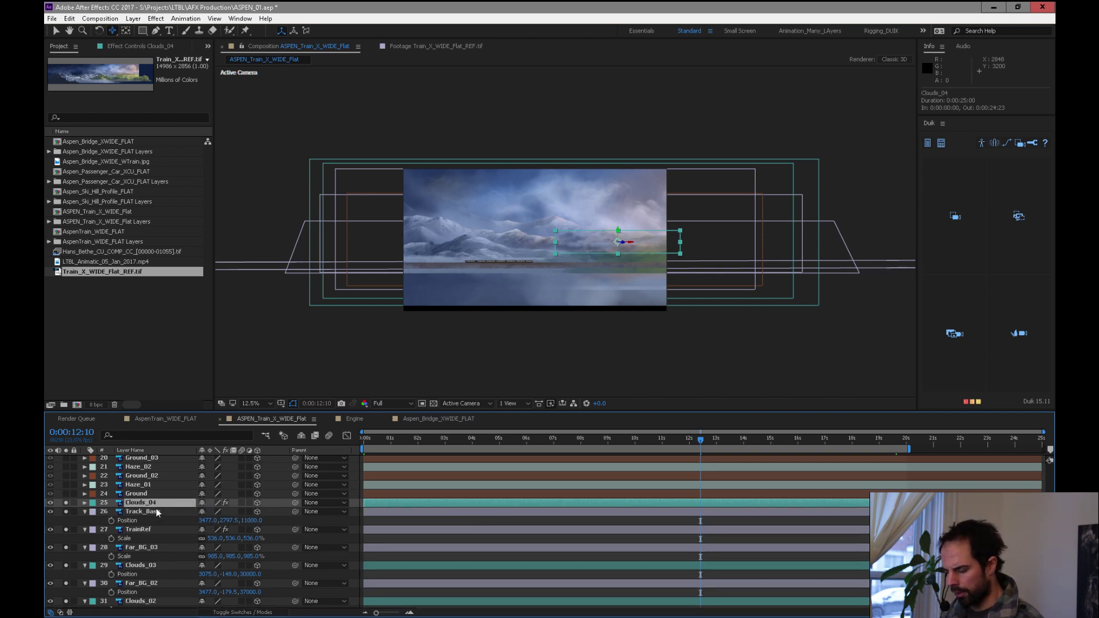
click(156, 511)
click(152, 529)
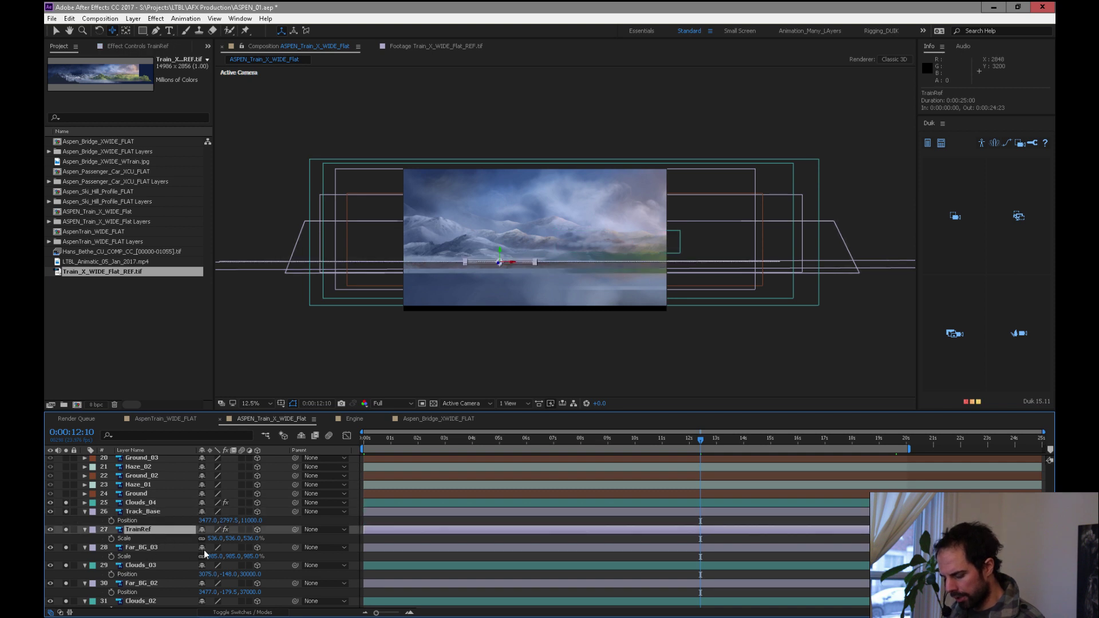
click(277, 538)
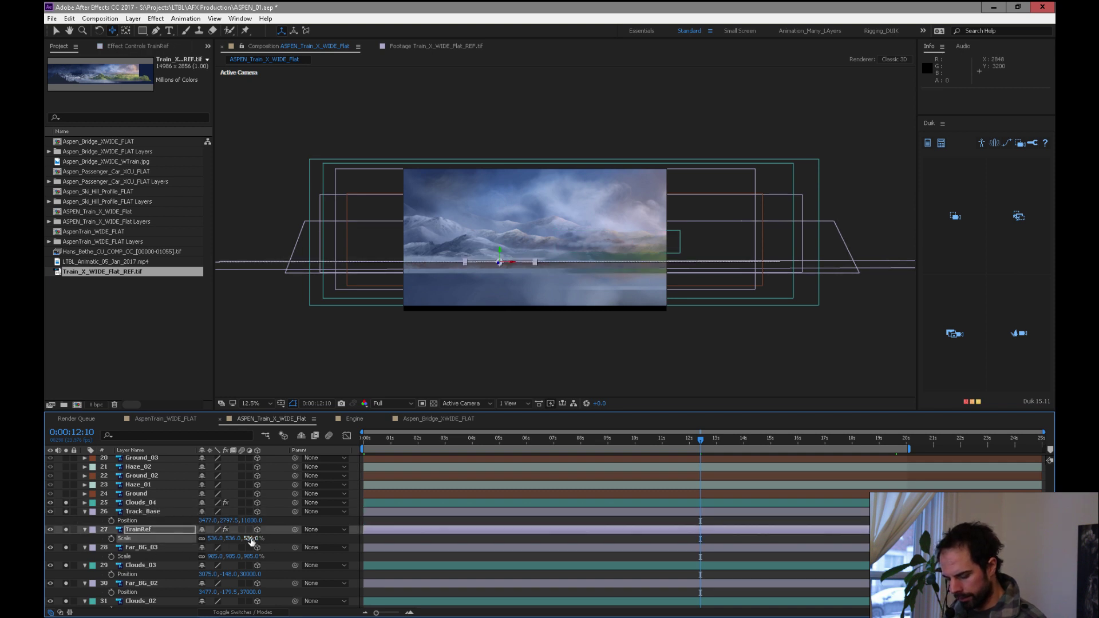
drag(272, 538, 379, 521)
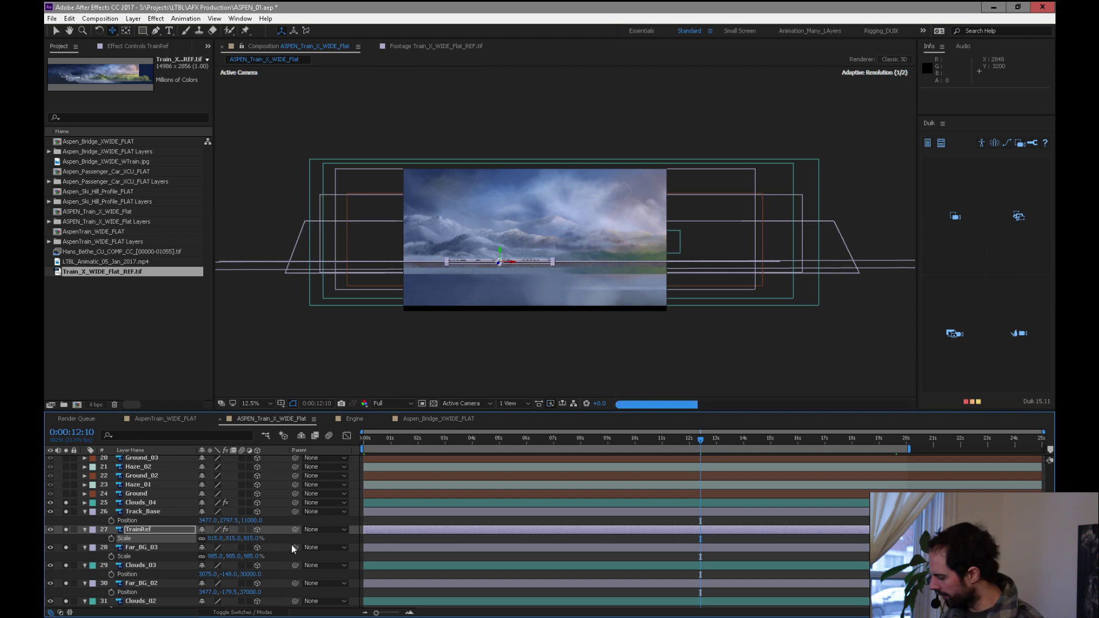
key(p)
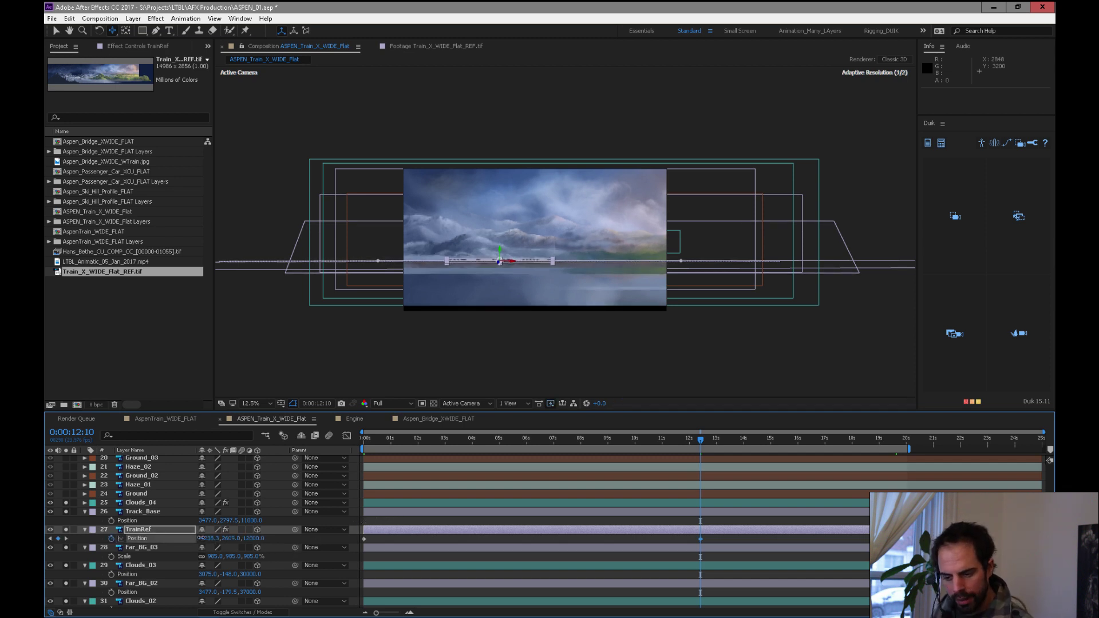
key(period)
key(ctrl+z)
Raise the train onto the track by adjusting TrainRef's Anchor Point Y
key(a)
mouse_move(217, 544)
mouse_down()
mouse_move(244, 533)
mouse_move(234, 541)
mouse_up()
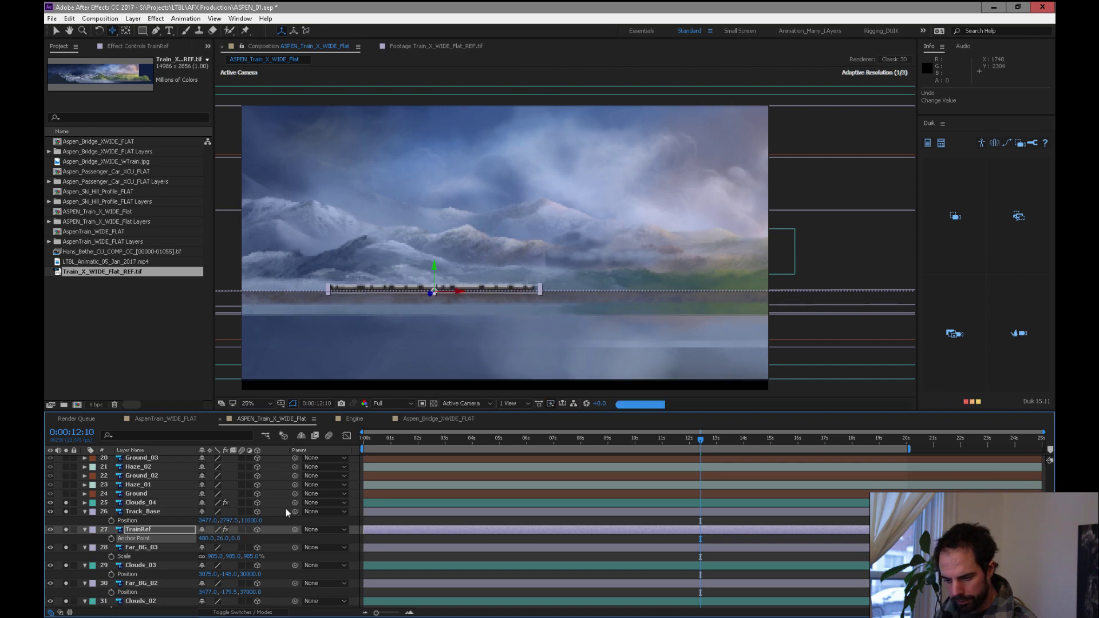
drag(686, 441, 664, 453)
key(comma)
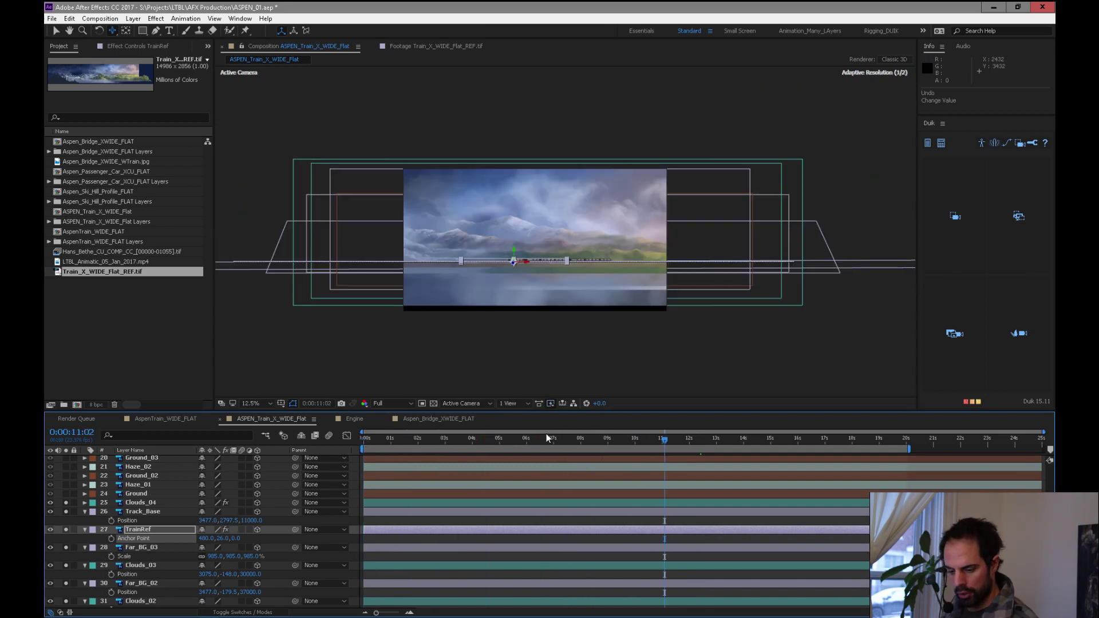
click(146, 504)
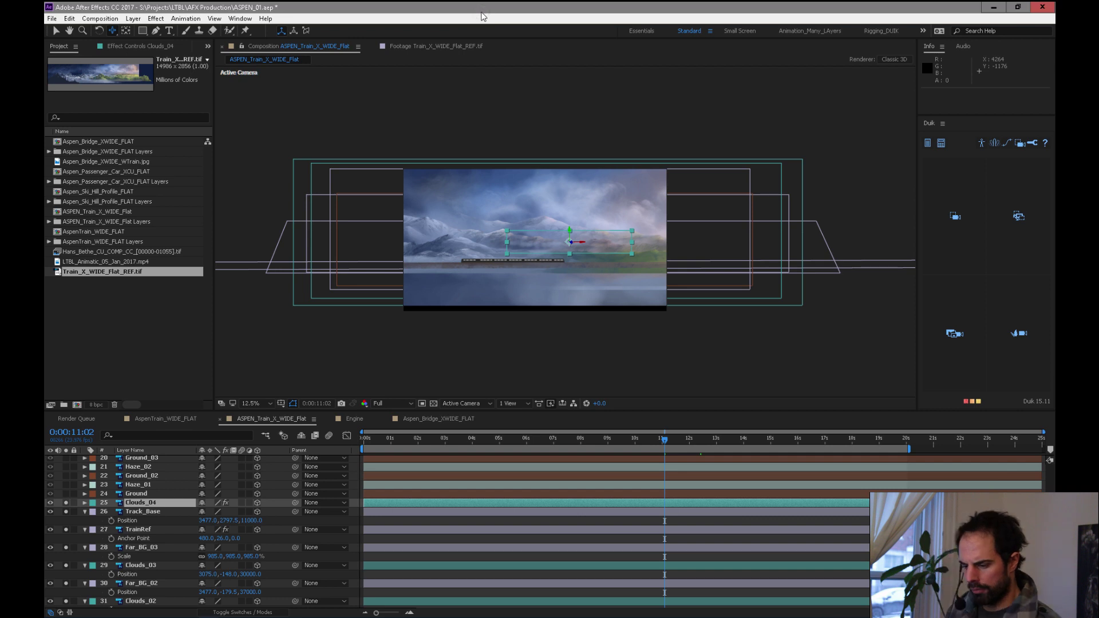
drag(657, 448, 588, 462)
Enlarge Clouds_04 to 224% and move the clouds further left
key(p)
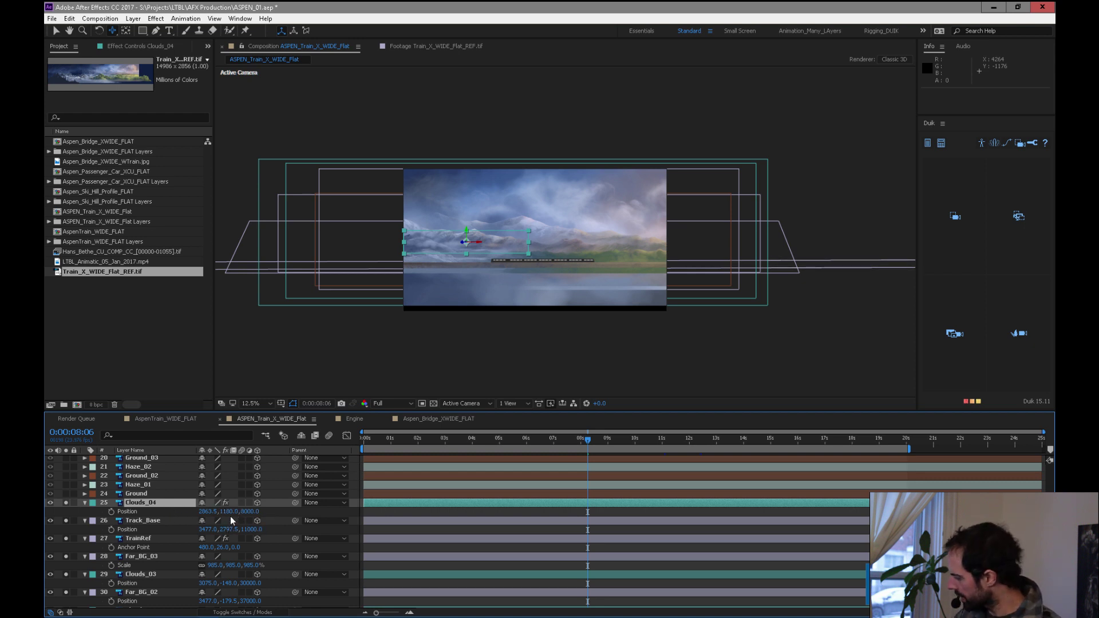
drag(252, 511, 852, 439)
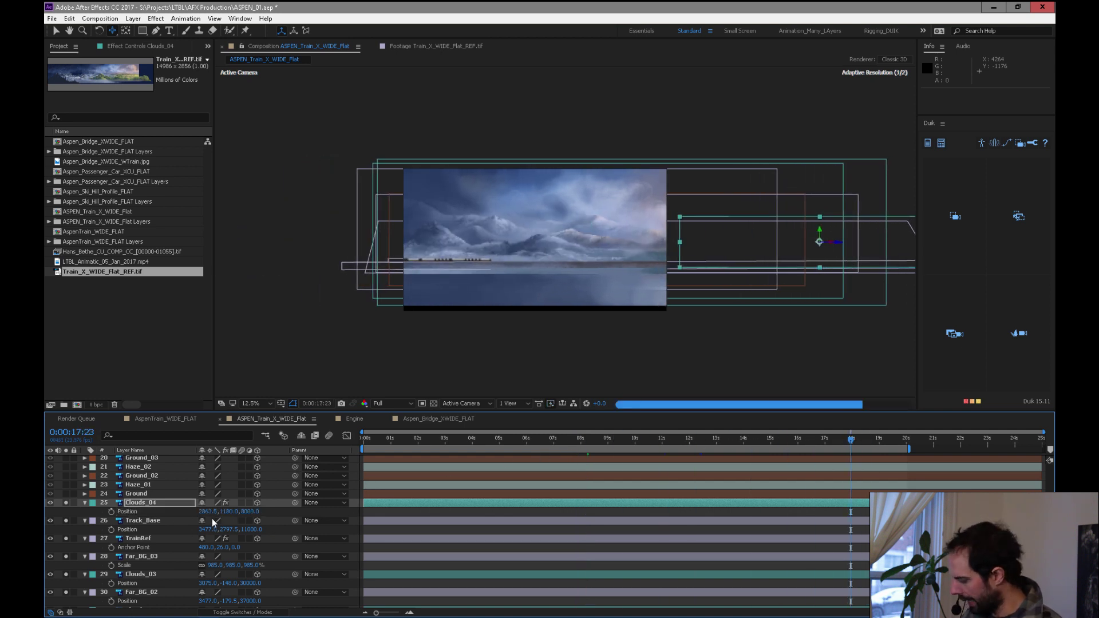
key(p)
drag(820, 245, 548, 250)
key(v)
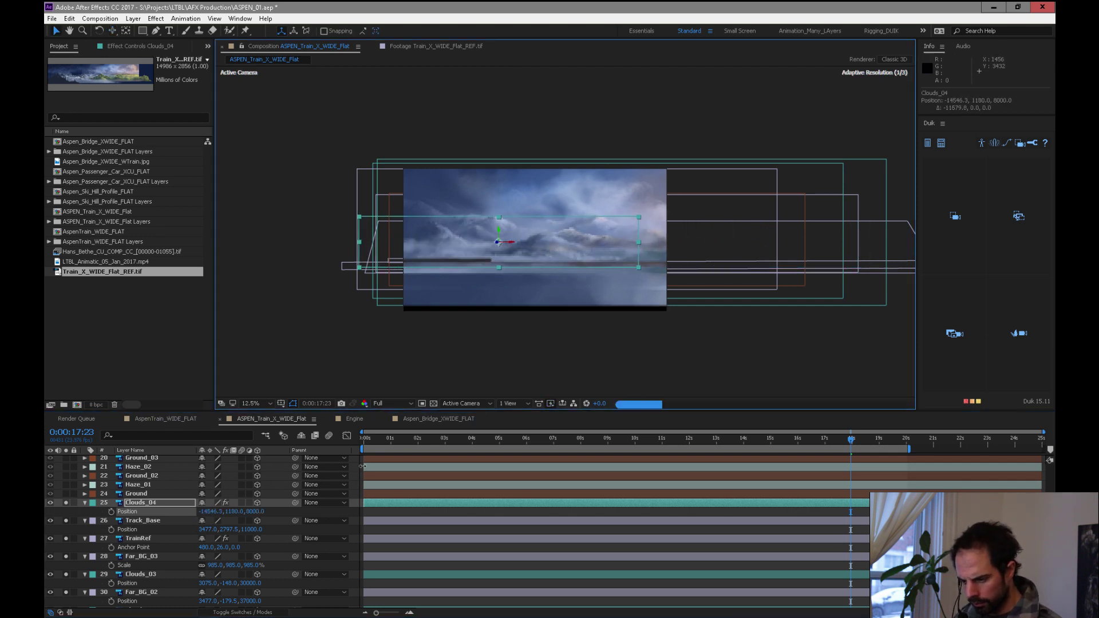
drag(371, 441, 925, 436)
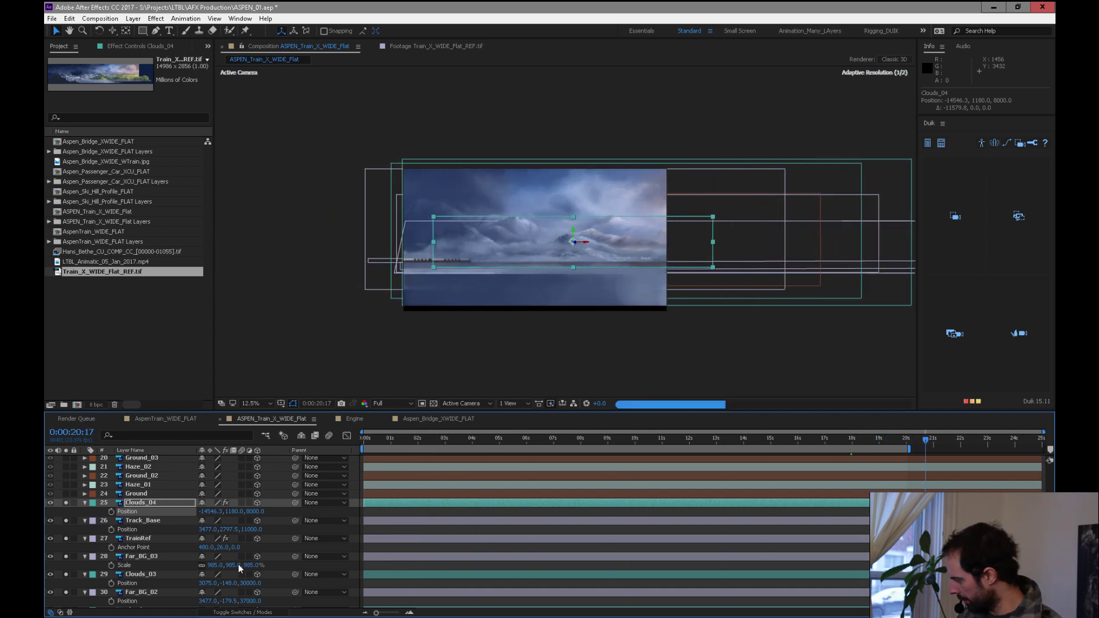
Scale Clouds_04 to 340%, fine-tune its position, and return to the first frame
key(s)
drag(246, 515, 312, 515)
drag(623, 249, 646, 245)
drag(926, 440, 902, 443)
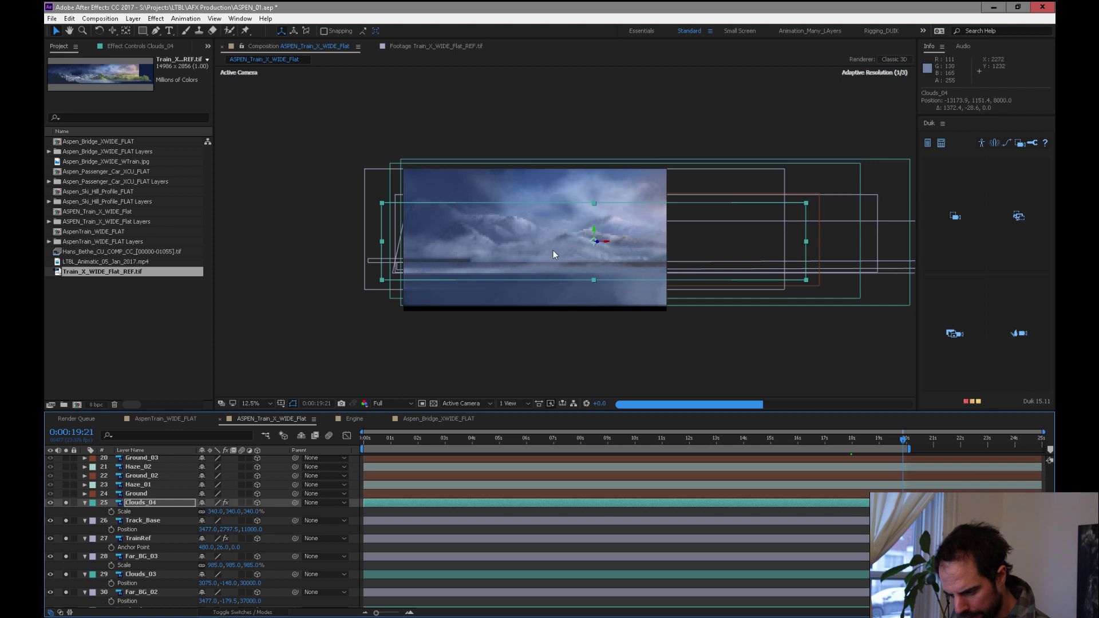
mouse_move(554, 249)
mouse_down()
mouse_move(537, 249)
mouse_move(575, 249)
mouse_move(551, 249)
mouse_move(559, 245)
mouse_up()
drag(867, 440, 764, 438)
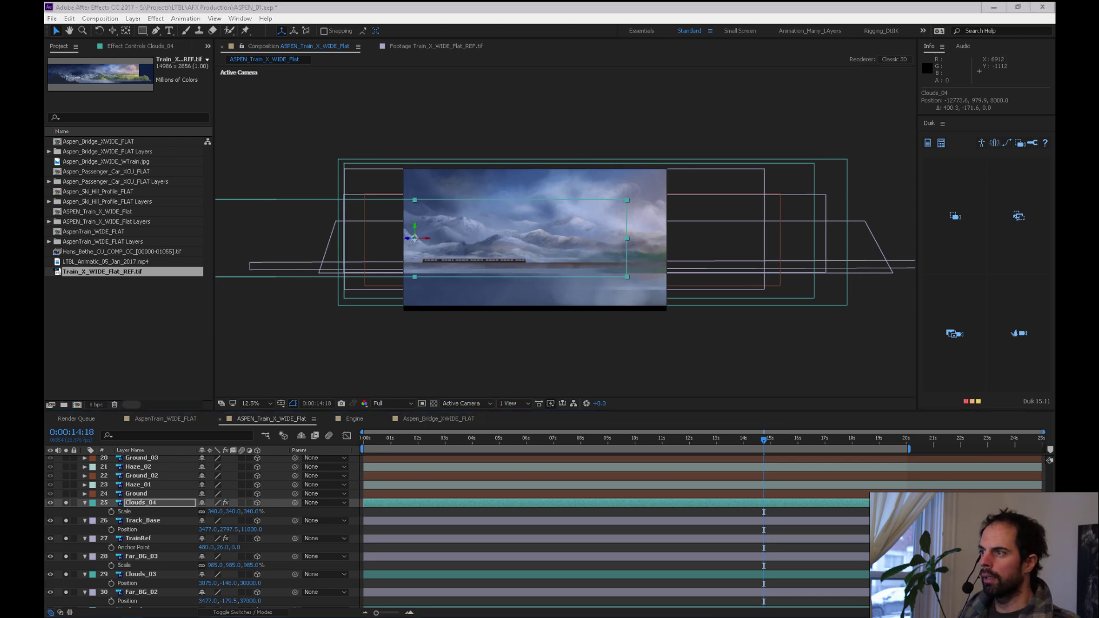
click(390, 440)
drag(389, 439, 361, 463)
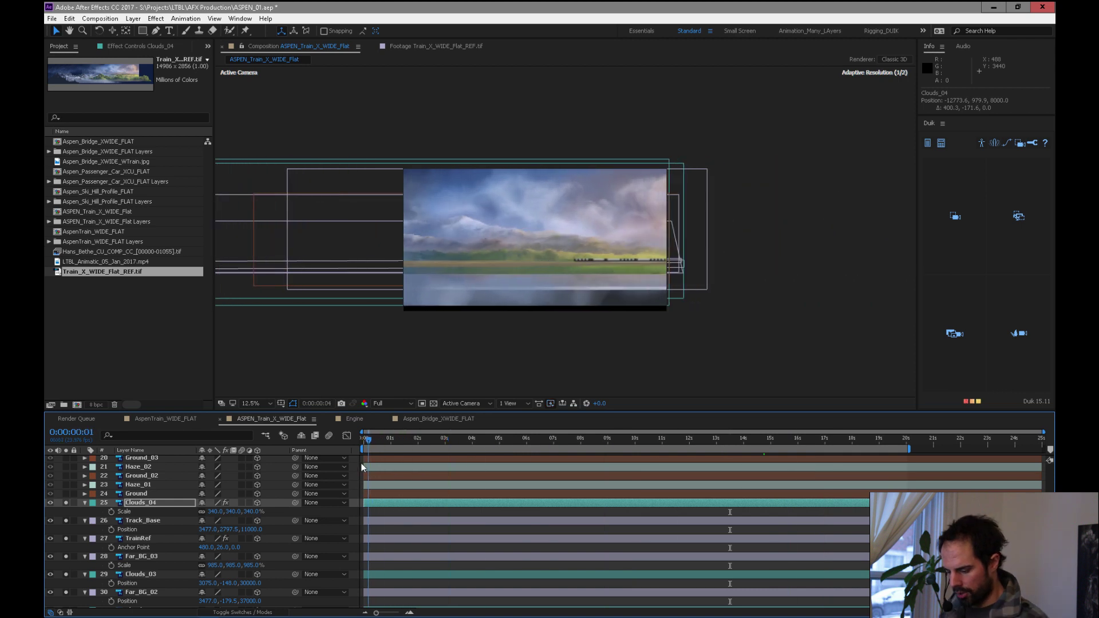
click(135, 494)
click(66, 493)
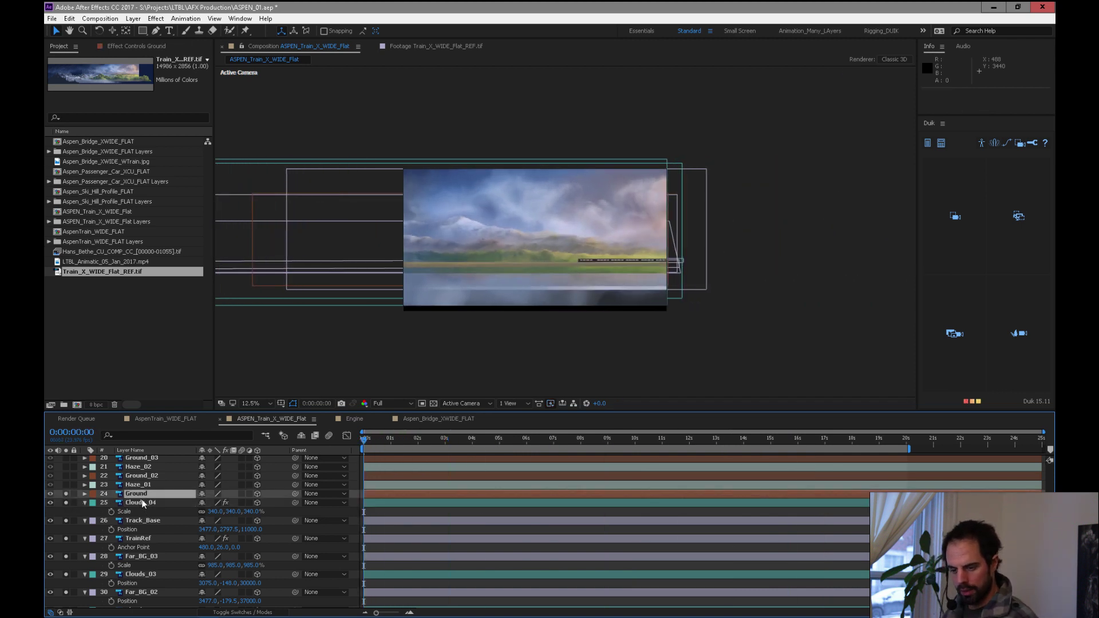
Set the Ground layer's Position Z to 6000 and scrub forward to check its depth
key(p)
click(166, 513)
key(p)
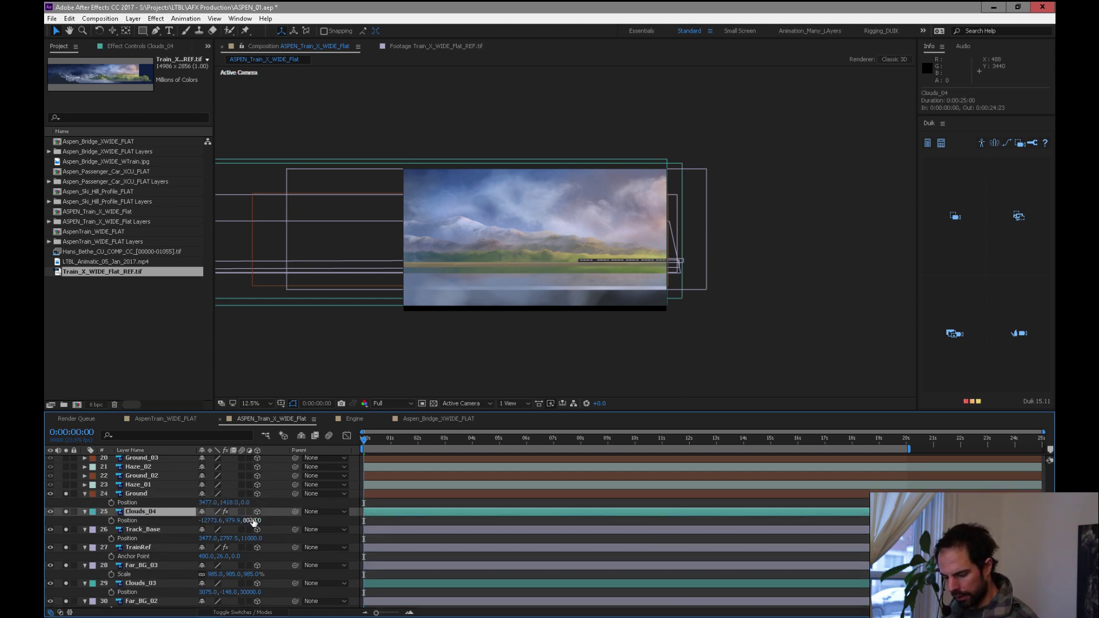
text(60)
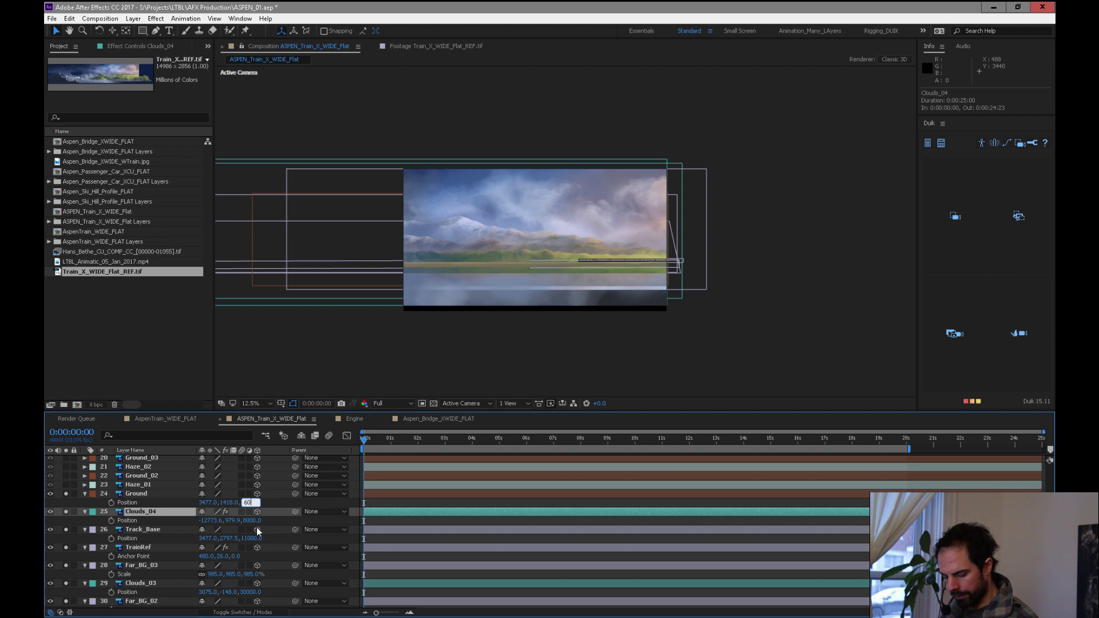
text(00)
key(Return)
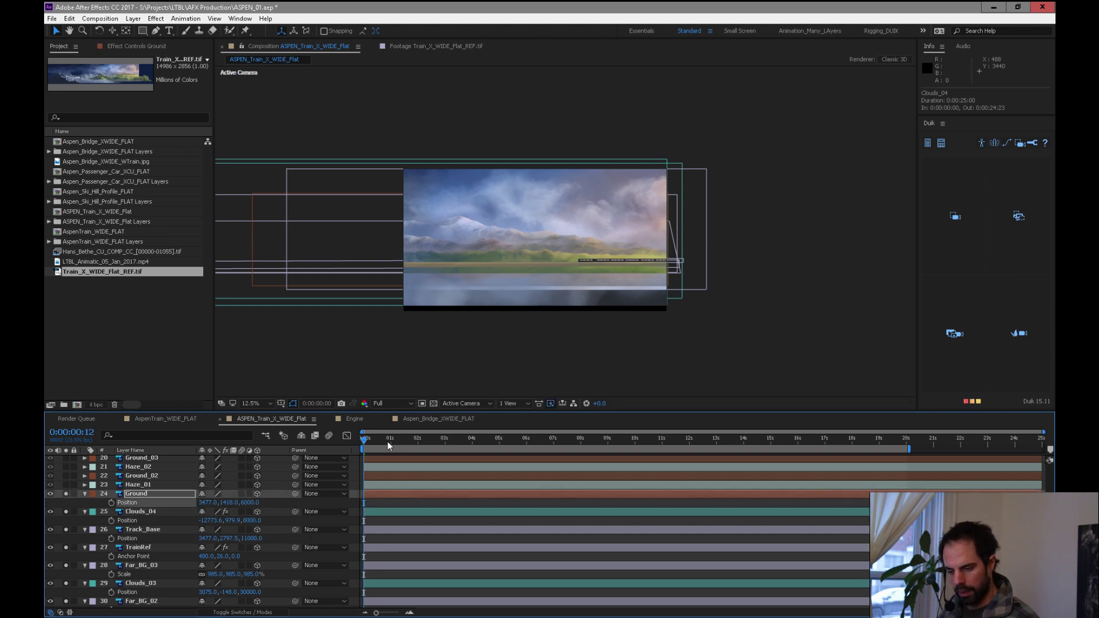
click(493, 446)
drag(494, 446, 615, 441)
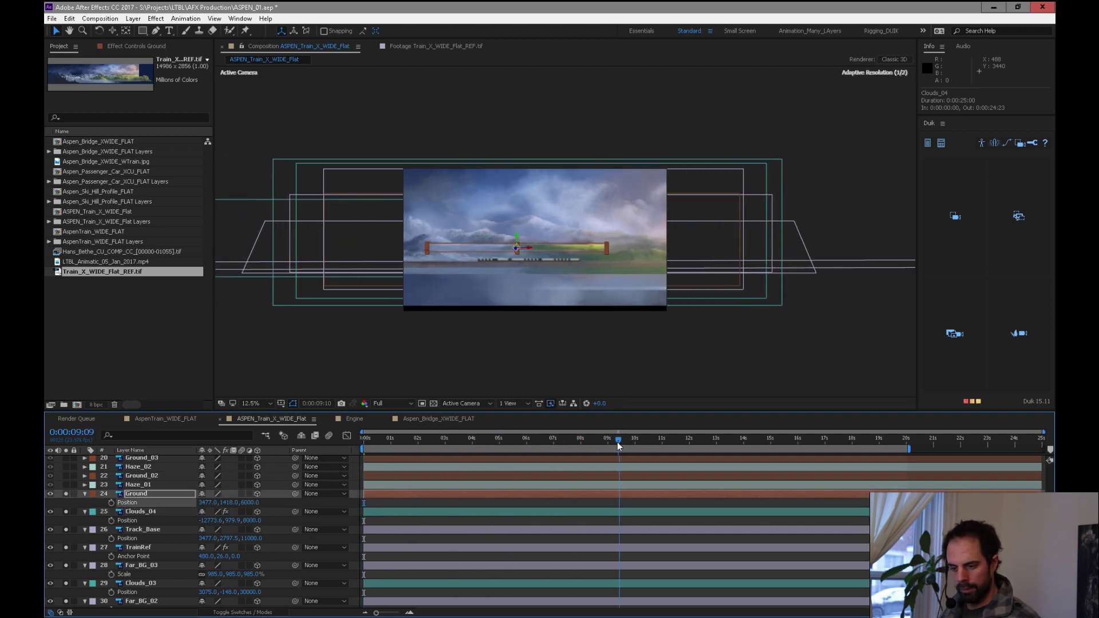
Scale the Ground layer up to roughly 635%
key(s)
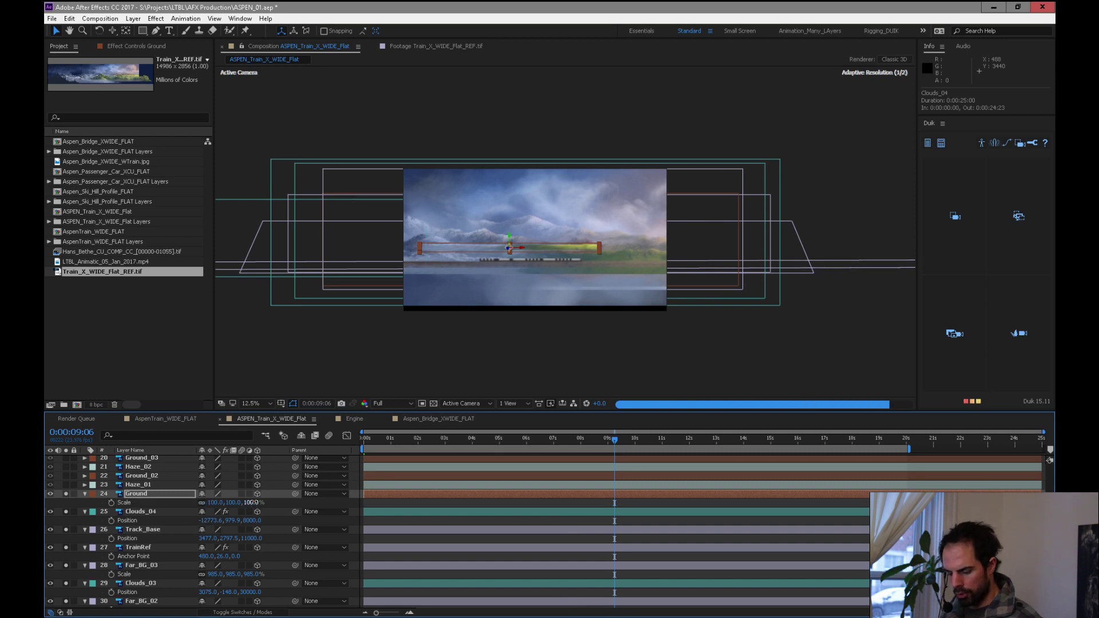
drag(215, 502, 253, 502)
key(Home)
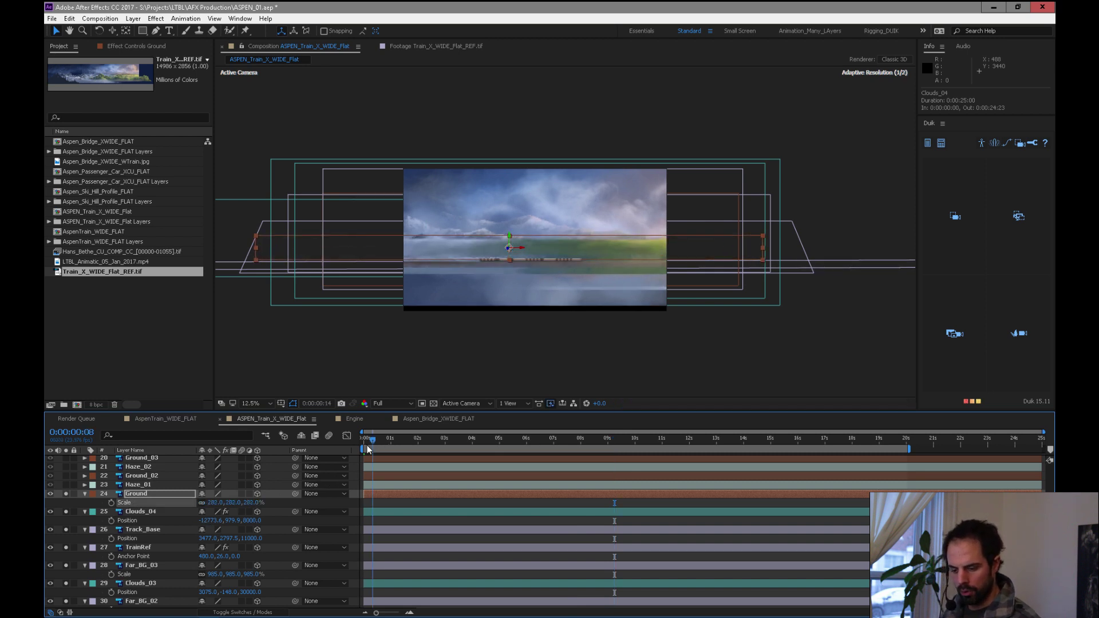
drag(250, 503, 410, 481)
Lower the Ground layer to Position Y 2940 and scrub the timeline to review it
key(p)
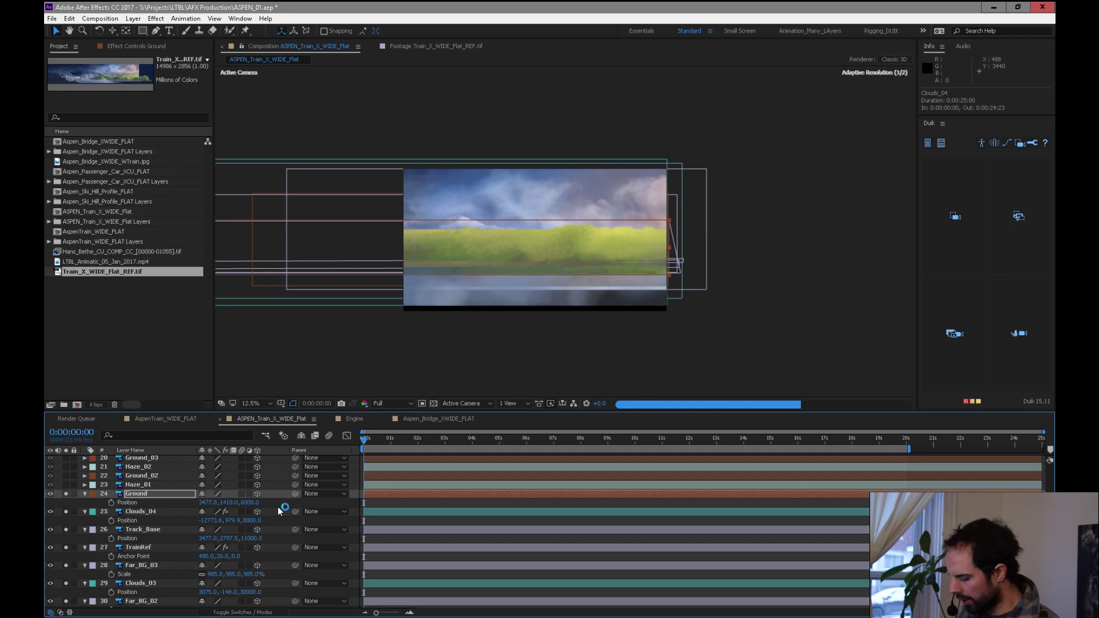
drag(326, 503, 368, 448)
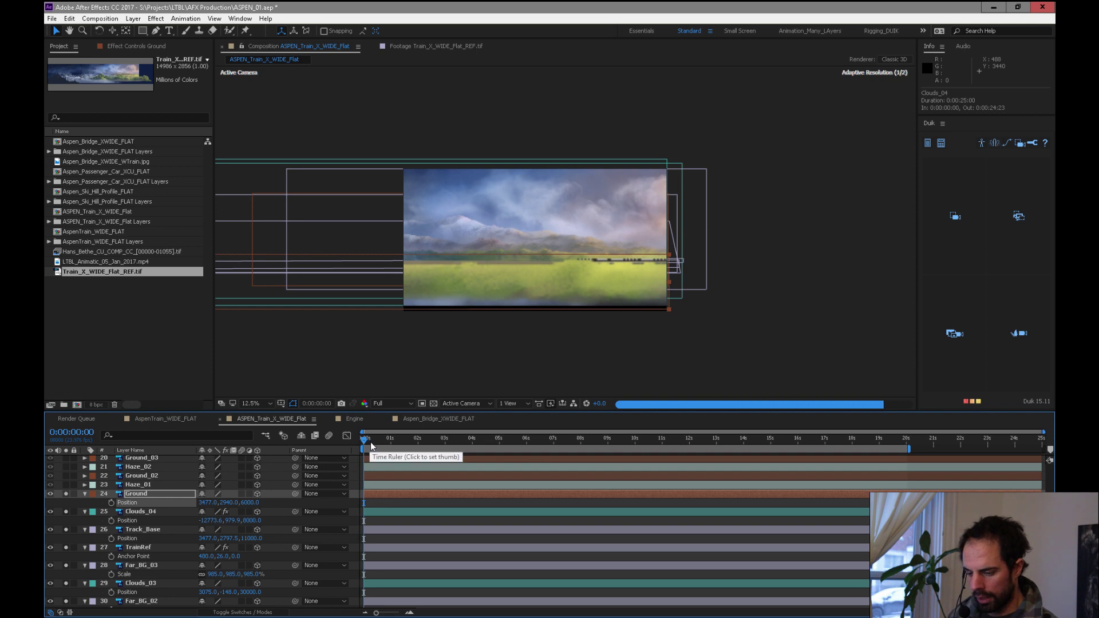
drag(371, 438, 896, 456)
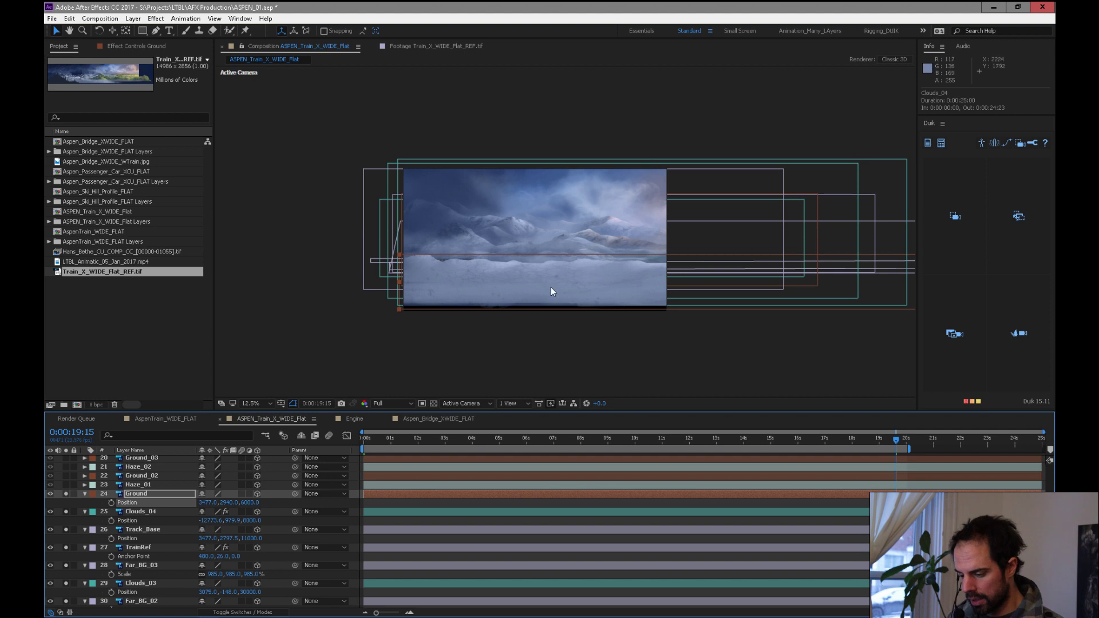
drag(867, 440, 365, 440)
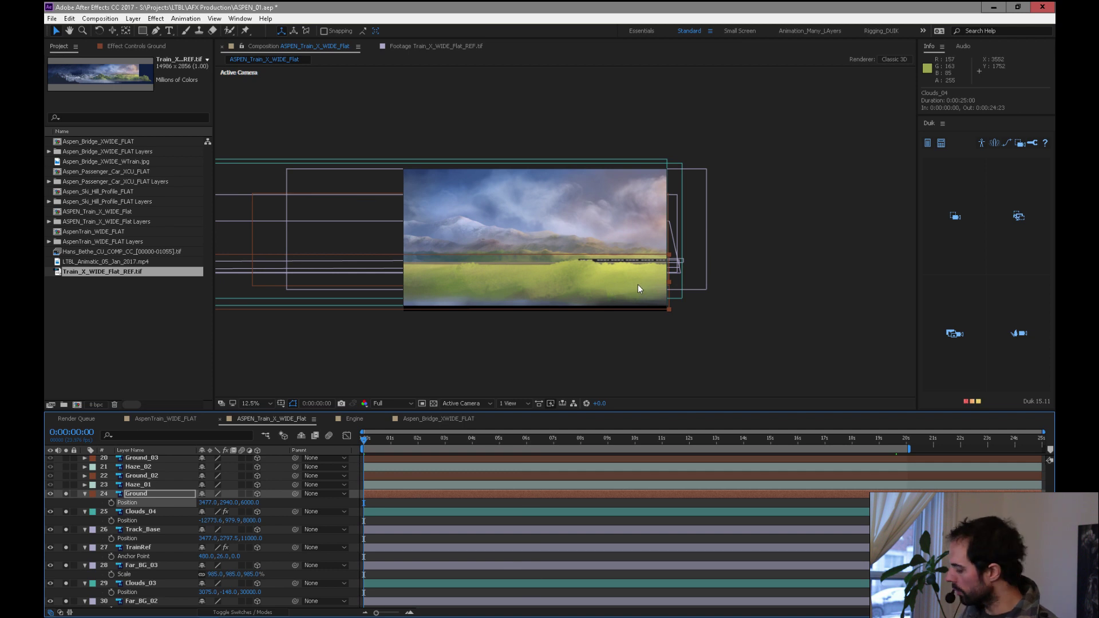
Preview the shot, then set the viewer resolution to Half and scrub through it
key(ctrl+shift+a)
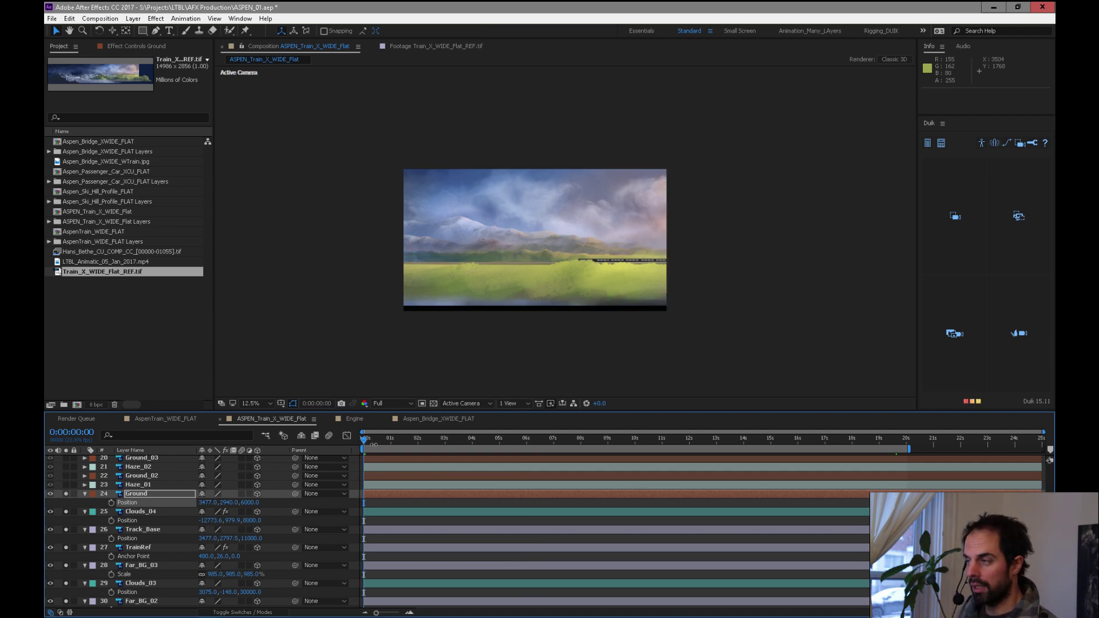
key(space)
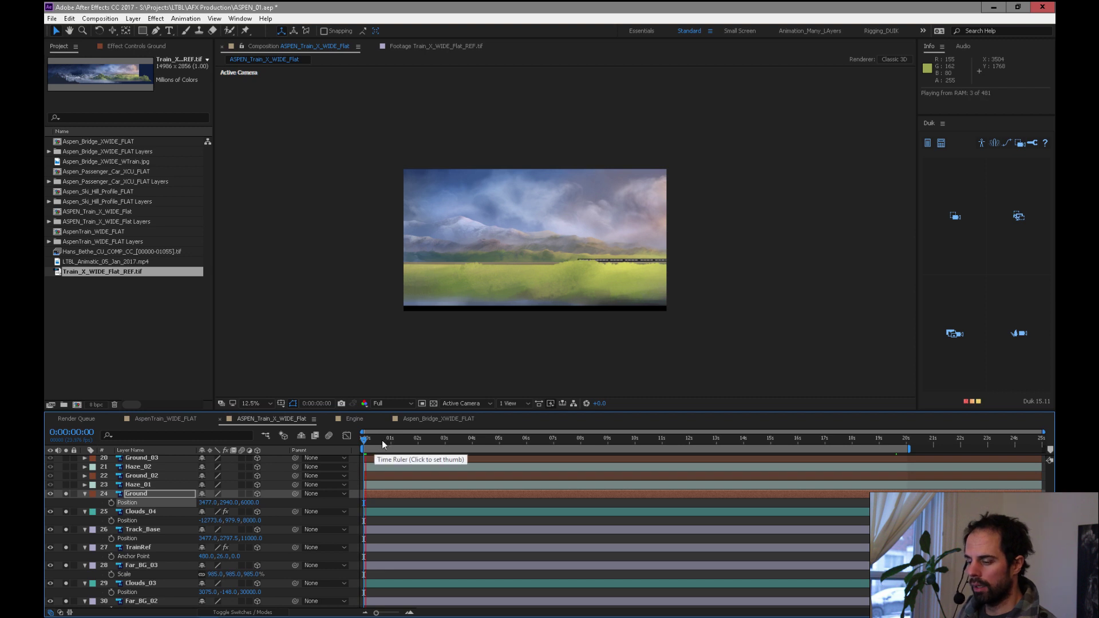
key(space)
click(401, 403)
click(395, 441)
key(period)
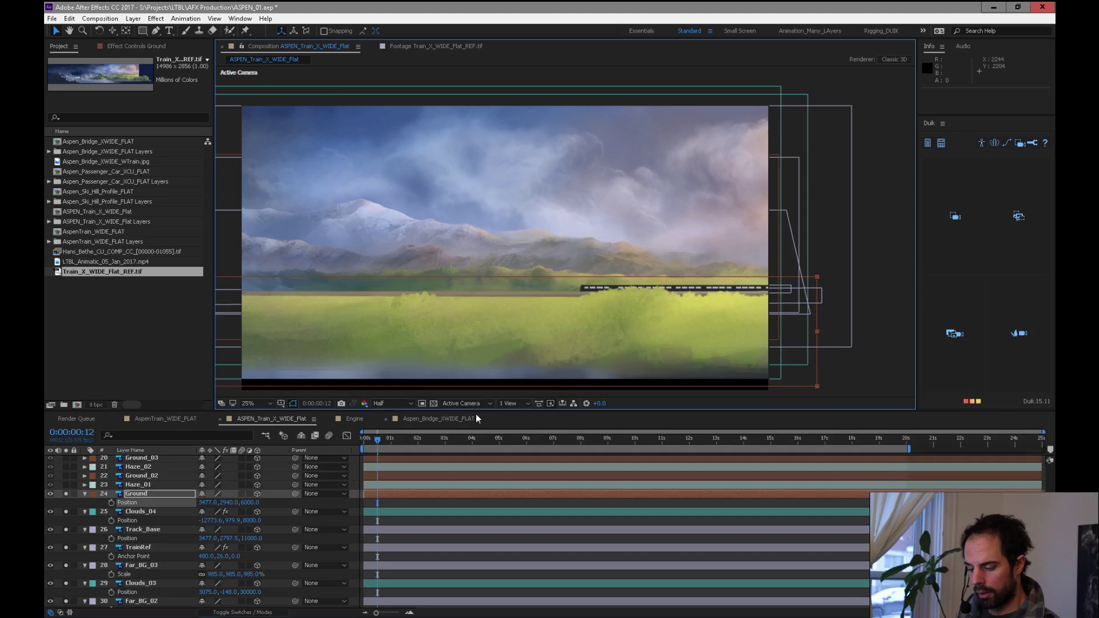
drag(401, 436, 524, 387)
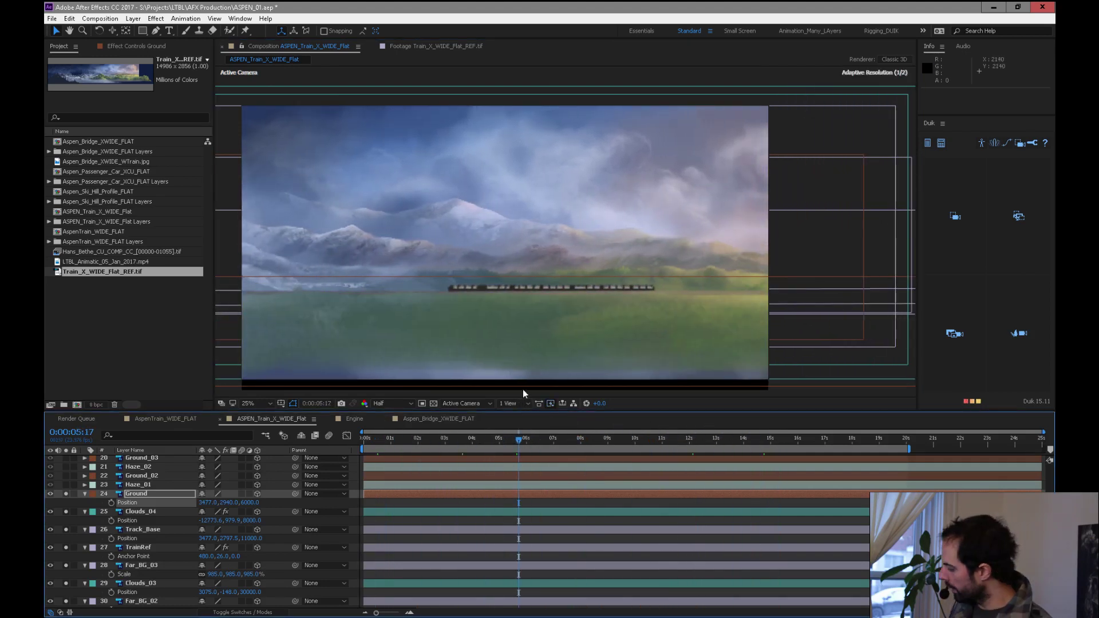
key(comma)
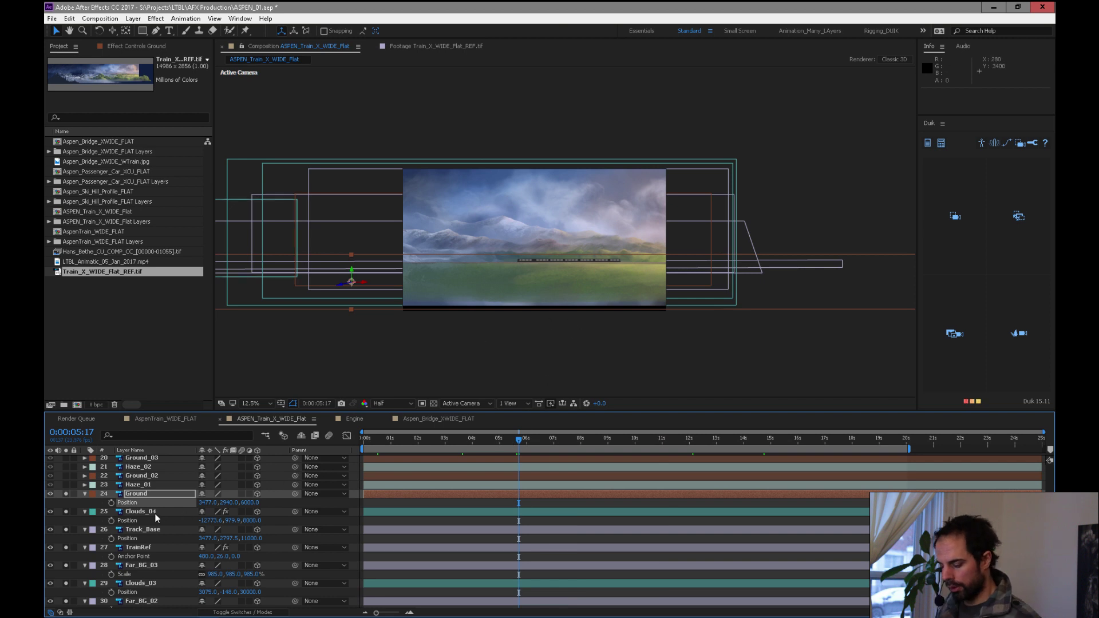
Tilt the Ground plane to about 300°, enlarge it further and push it deeper
click(156, 495)
key(r)
mouse_move(205, 502)
mouse_down()
mouse_move(218, 502)
mouse_move(190, 509)
mouse_up()
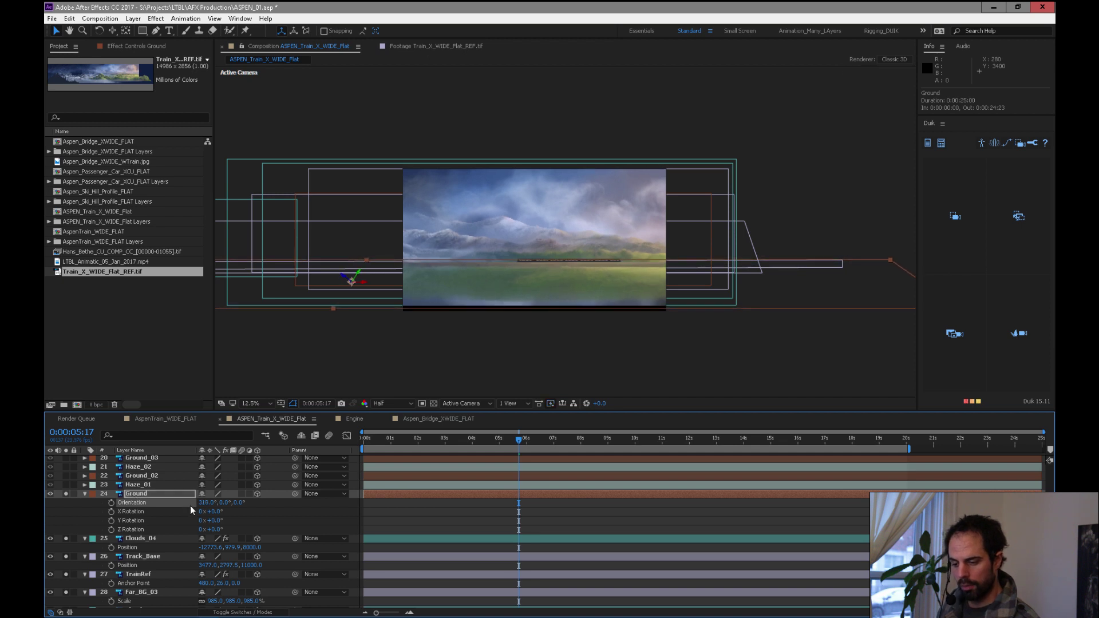
key(s)
drag(215, 502, 288, 499)
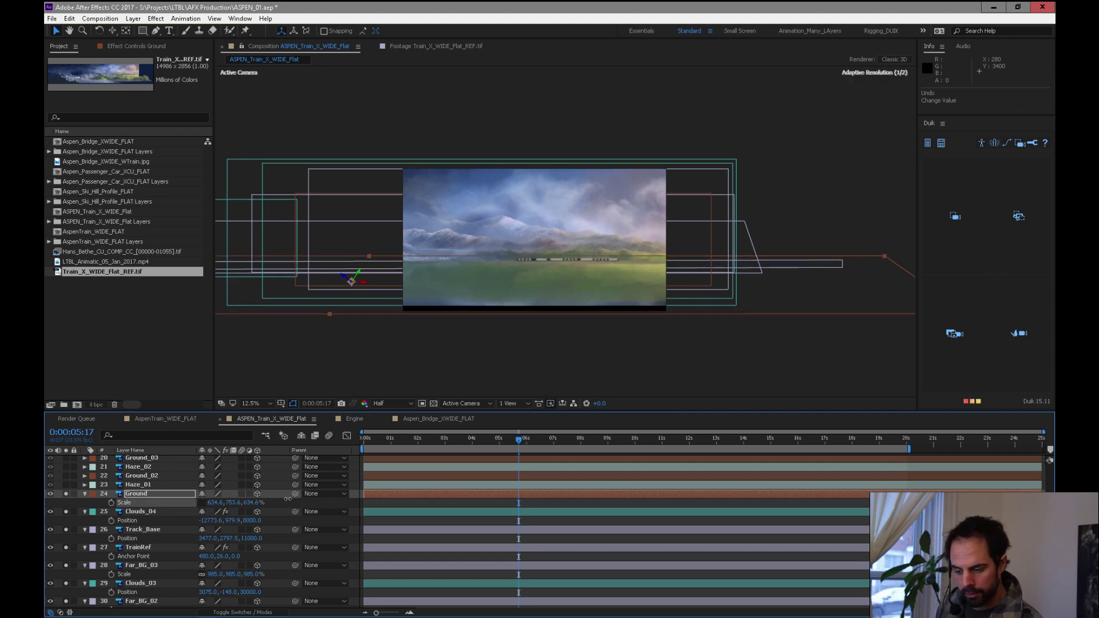
drag(446, 441, 353, 456)
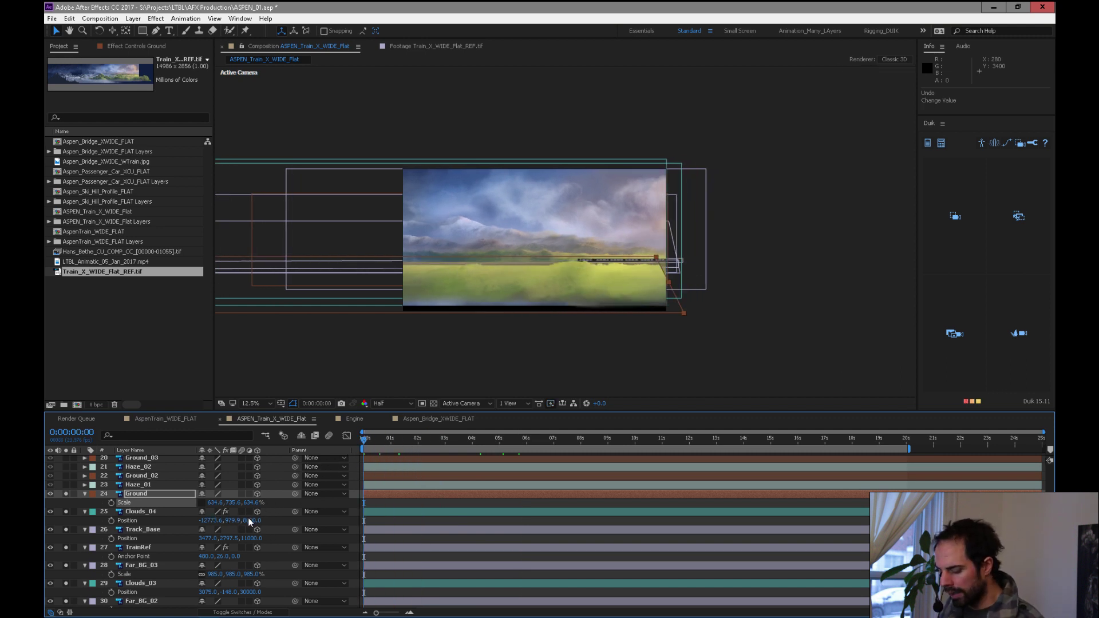
key(p)
mouse_move(249, 503)
mouse_down()
mouse_move(491, 498)
mouse_move(379, 483)
mouse_move(499, 485)
mouse_move(265, 491)
mouse_up()
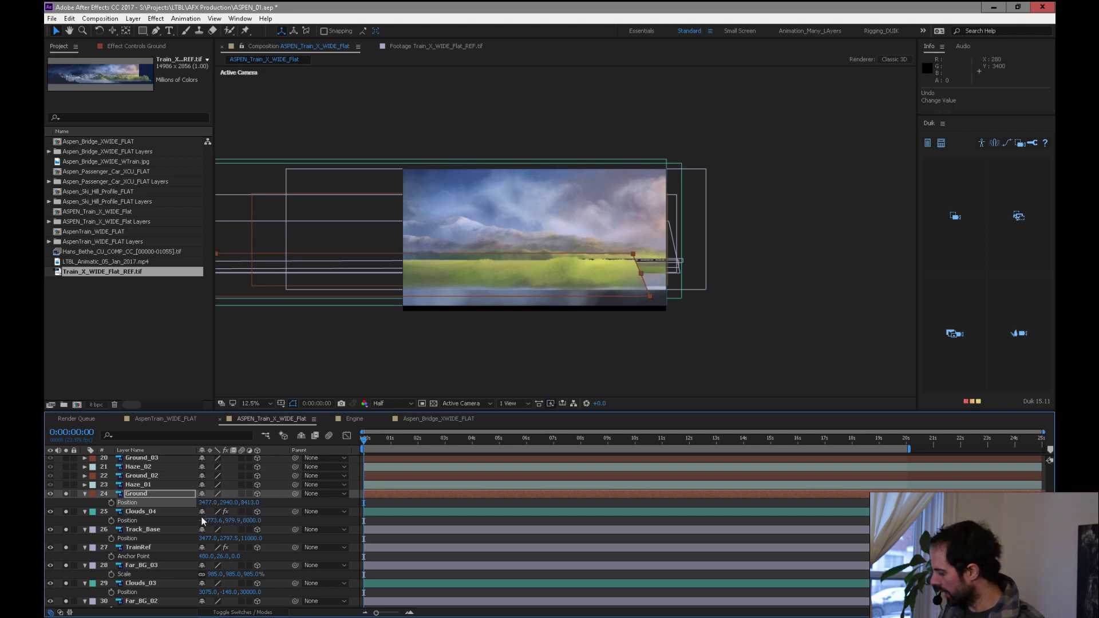
Fine-tune Ground's orientation to 299° and duplicate the Clouds_04 layer
key(r)
drag(207, 504, 200, 505)
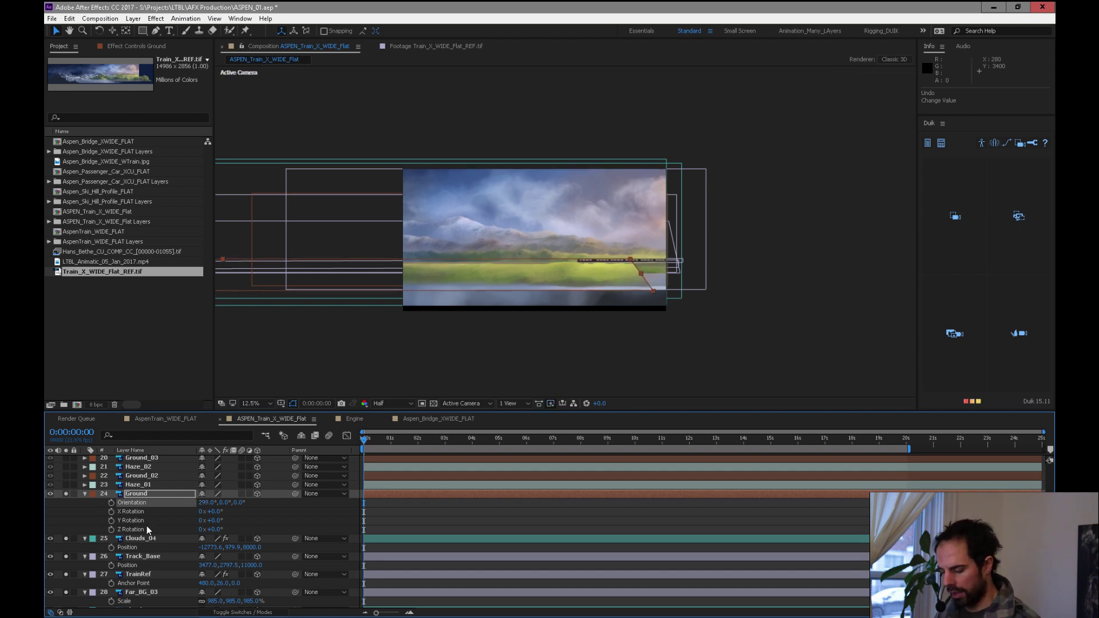
click(157, 540)
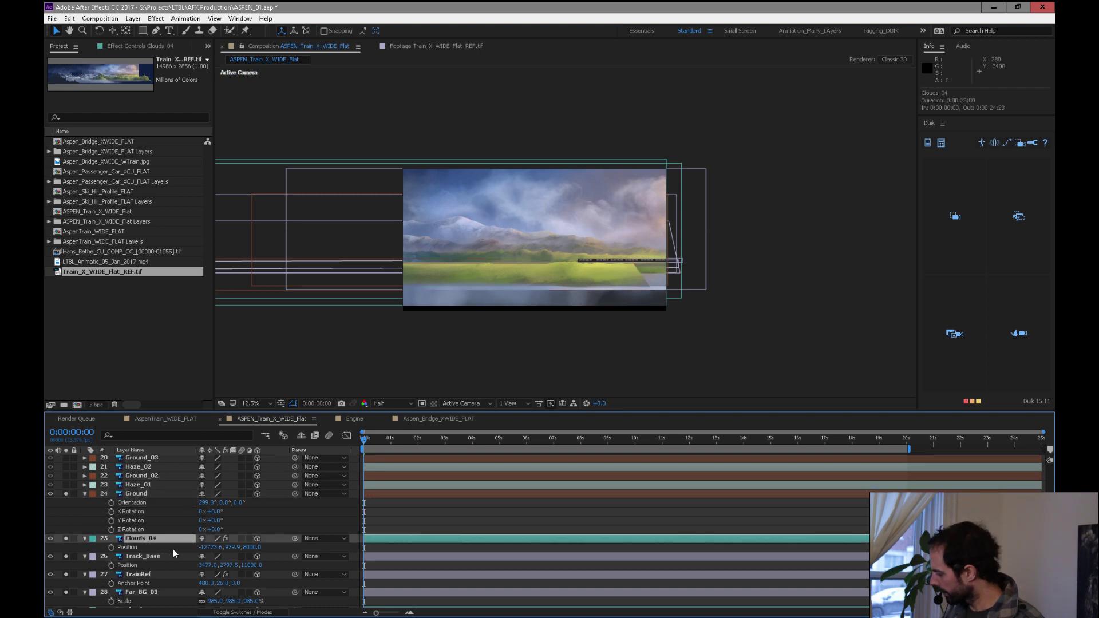
key(ctrl+d)
Try the Clouds_05 copy lower in X, Y and Z, then delete it
key(p)
drag(208, 548, 368, 543)
drag(228, 550, 280, 534)
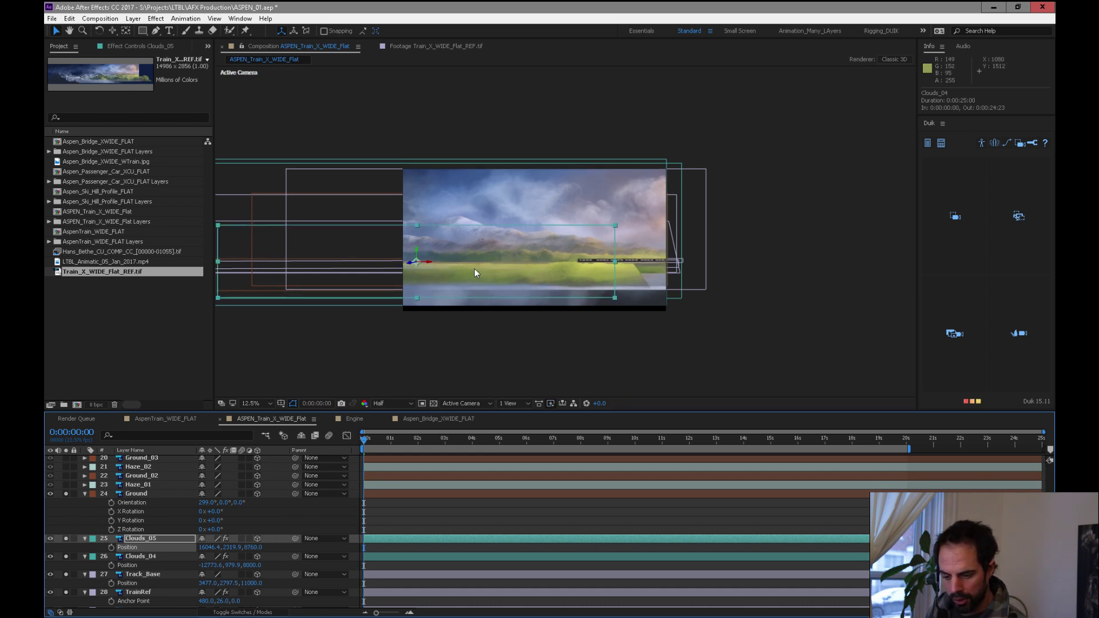
key(period)
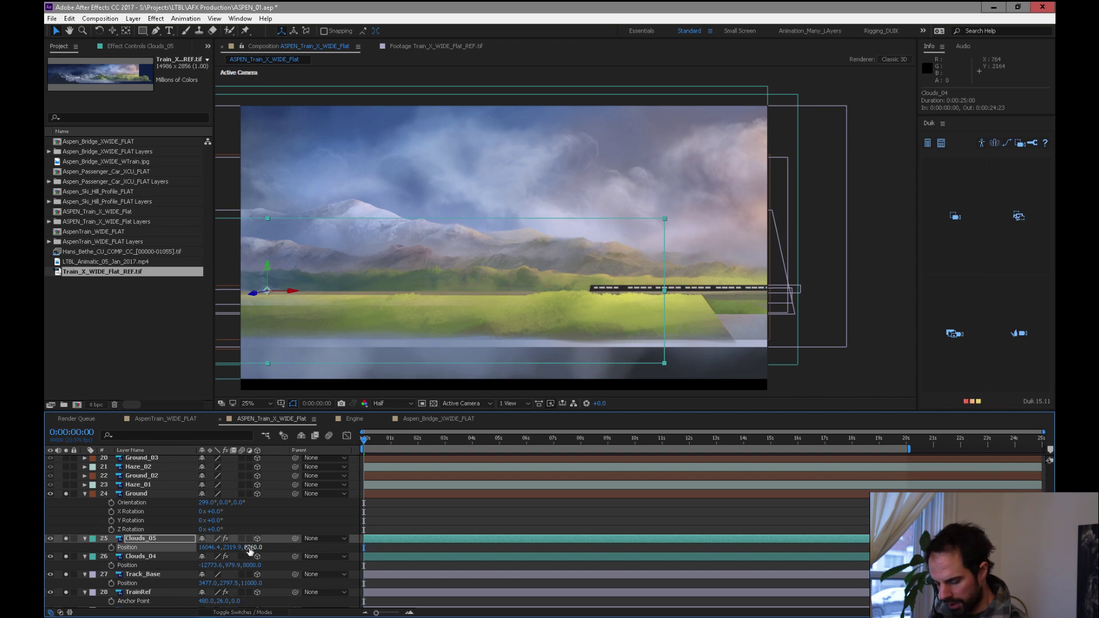
mouse_move(200, 548)
mouse_down()
mouse_move(240, 531)
mouse_move(198, 531)
mouse_up()
key(Delete)
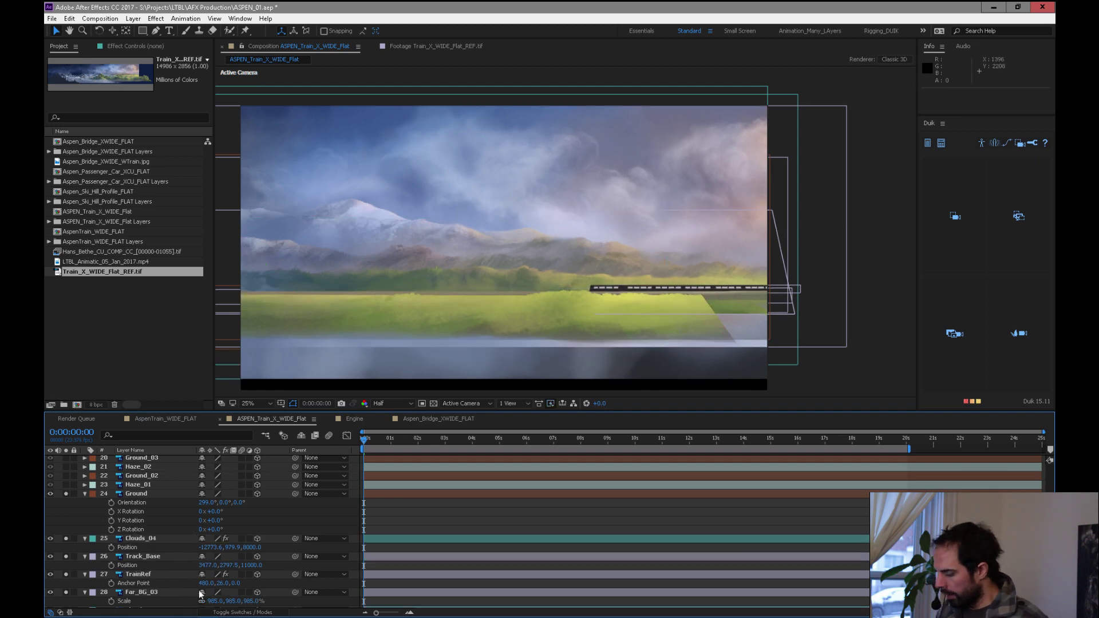
Select Ground, preview the shot, and open Ground in its own Layer panel
click(182, 494)
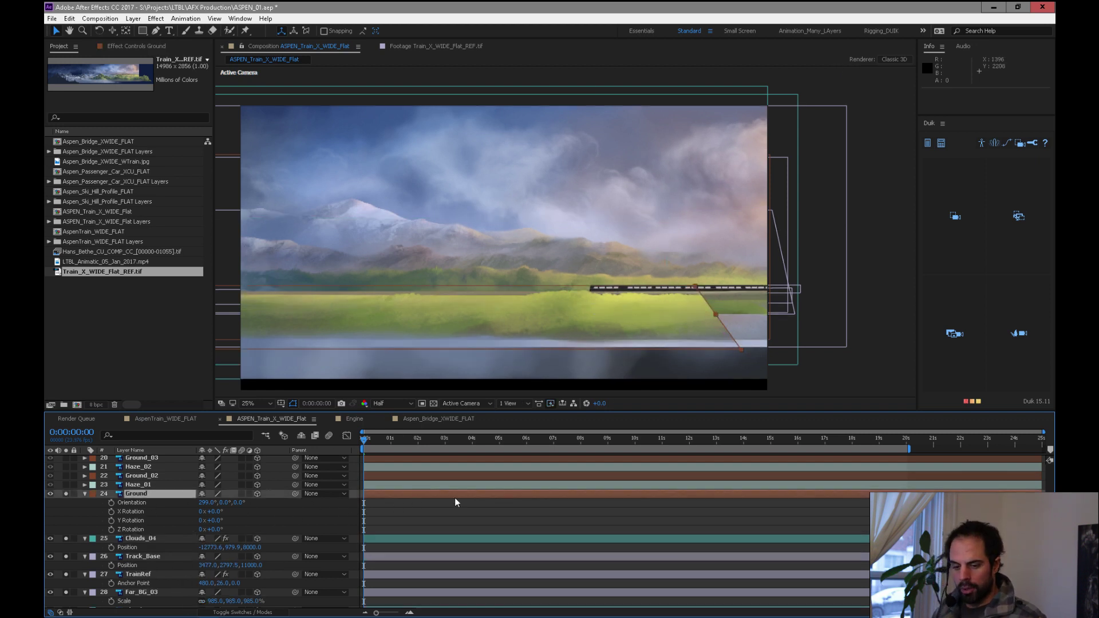
key(space)
drag(536, 437, 940, 445)
key(comma)
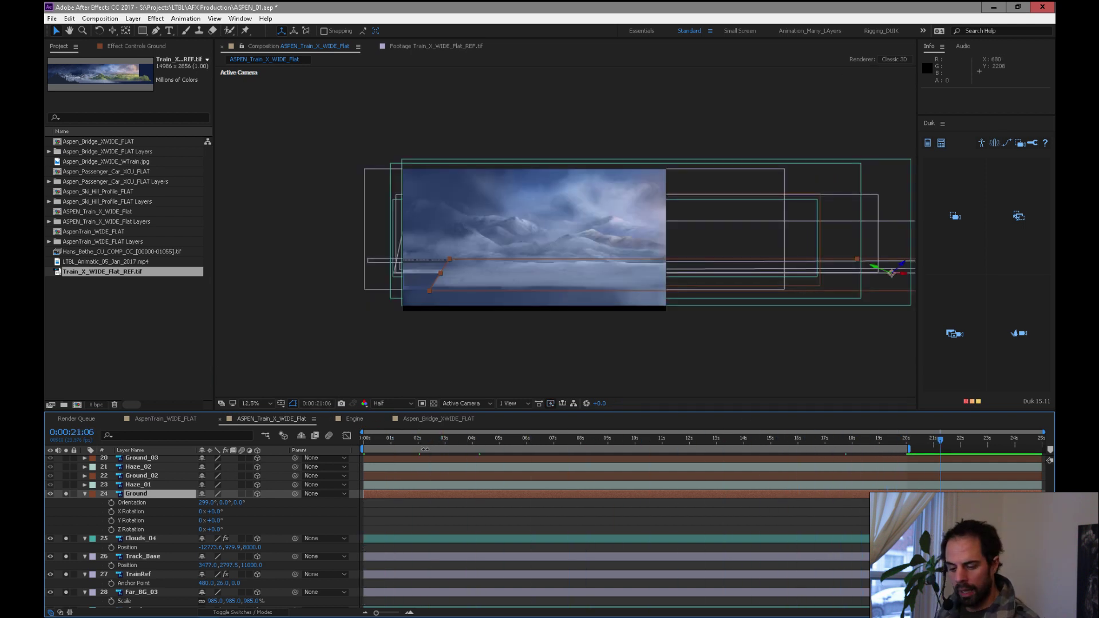
double_click(154, 493)
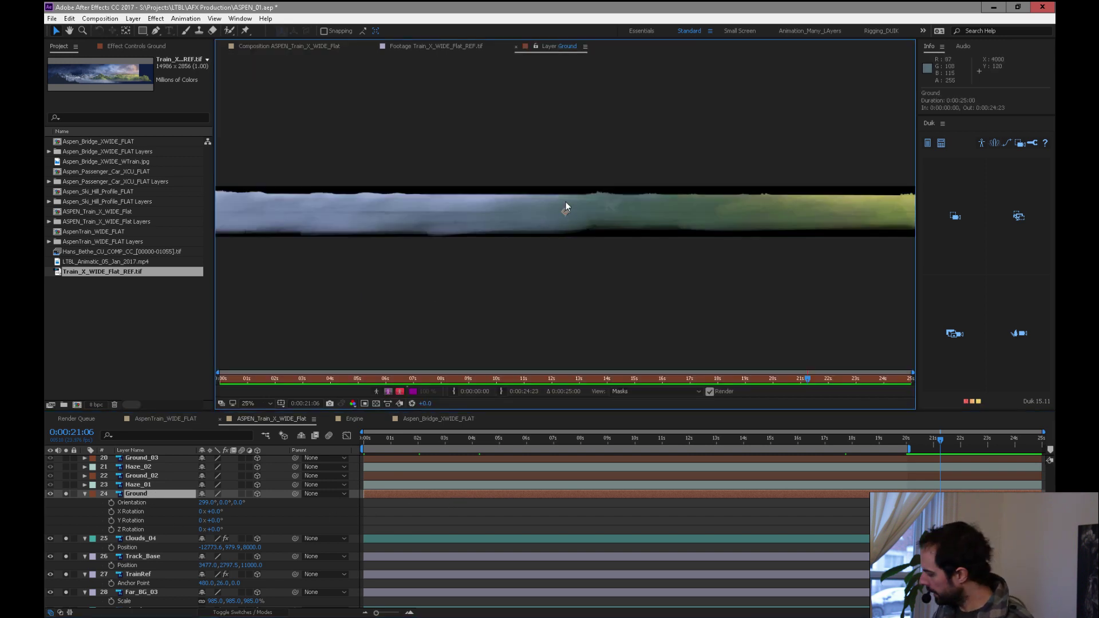
Raise the Ground layer's anchor point and stretch its Y scale to about 793.6%
key(y)
drag(575, 207, 567, 190)
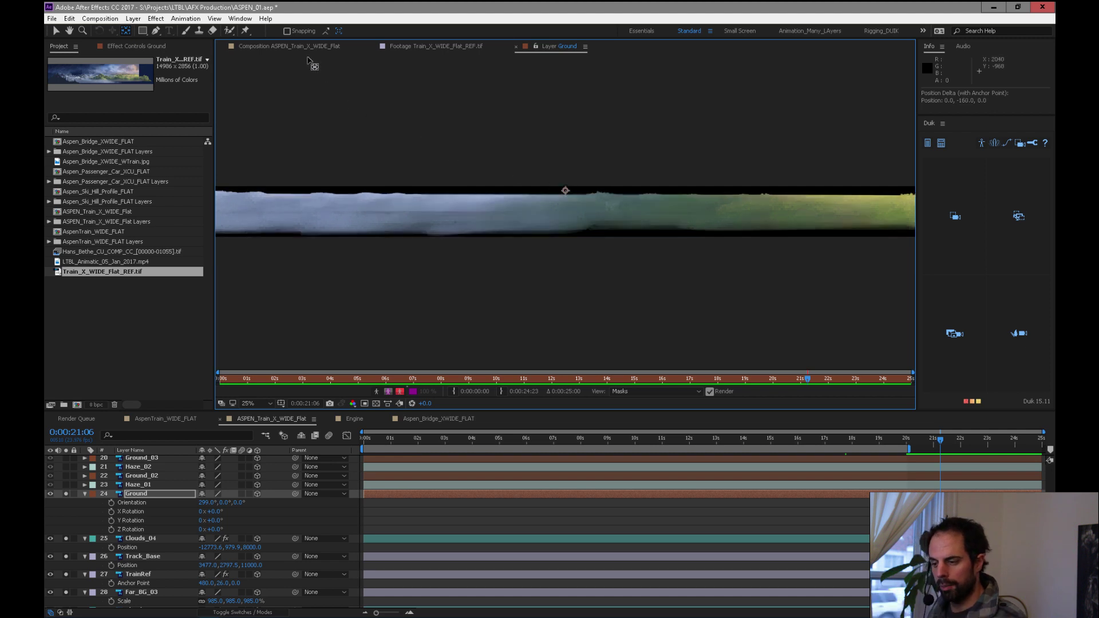
click(292, 46)
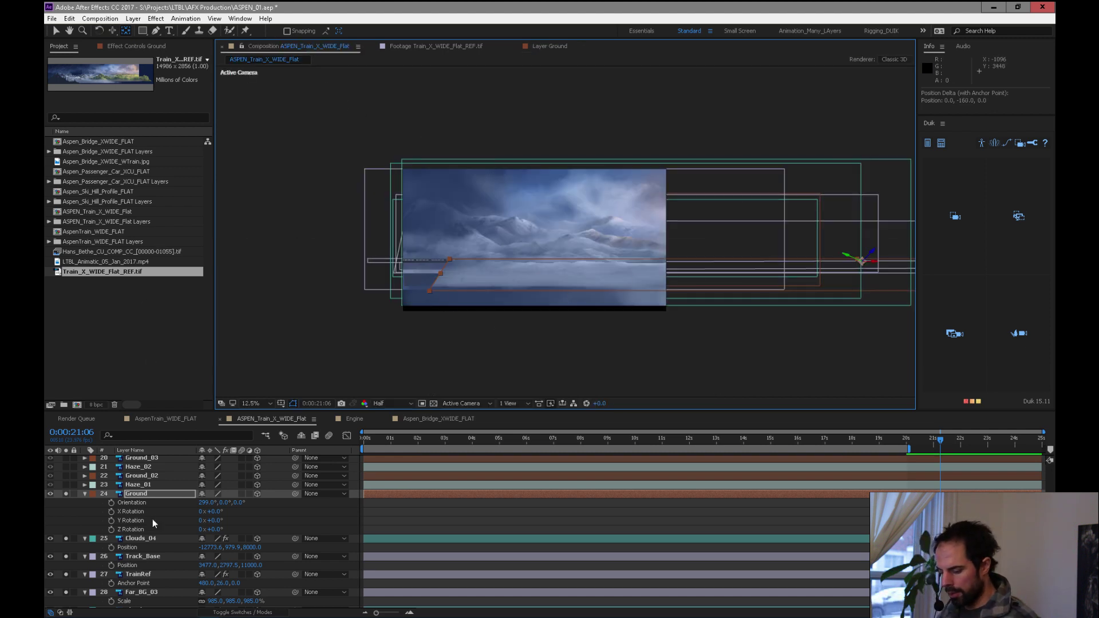
click(150, 495)
key(s)
mouse_move(232, 503)
mouse_down()
mouse_move(258, 494)
mouse_move(247, 487)
mouse_up()
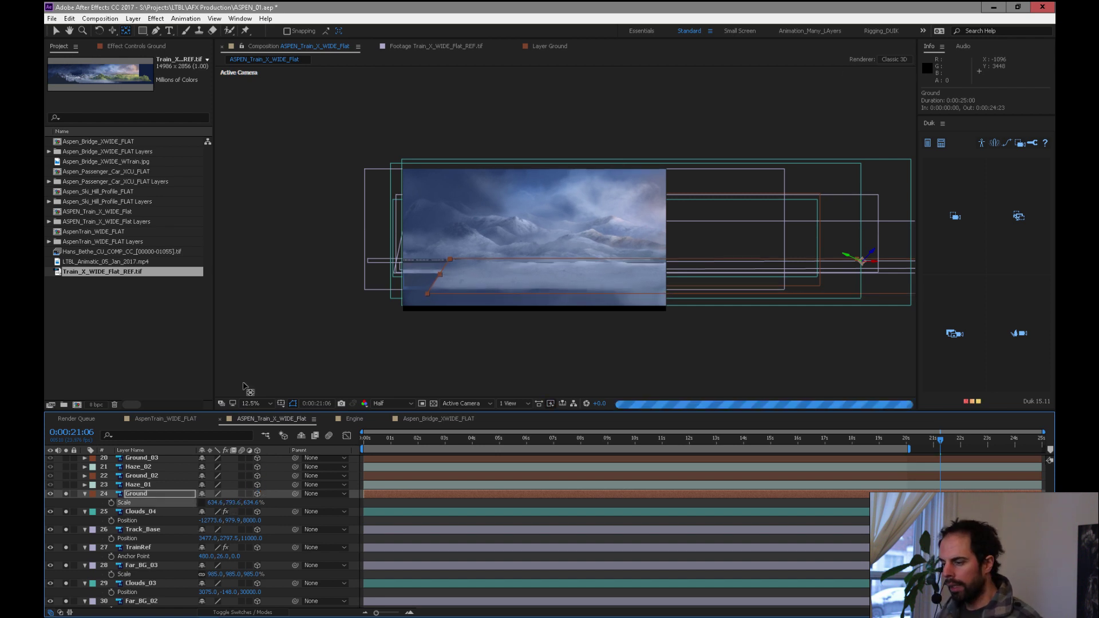
Apply Corner Pin to Ground and pull its top corners out to X -207.2 and 8196.9
click(150, 48)
right_click(139, 69)
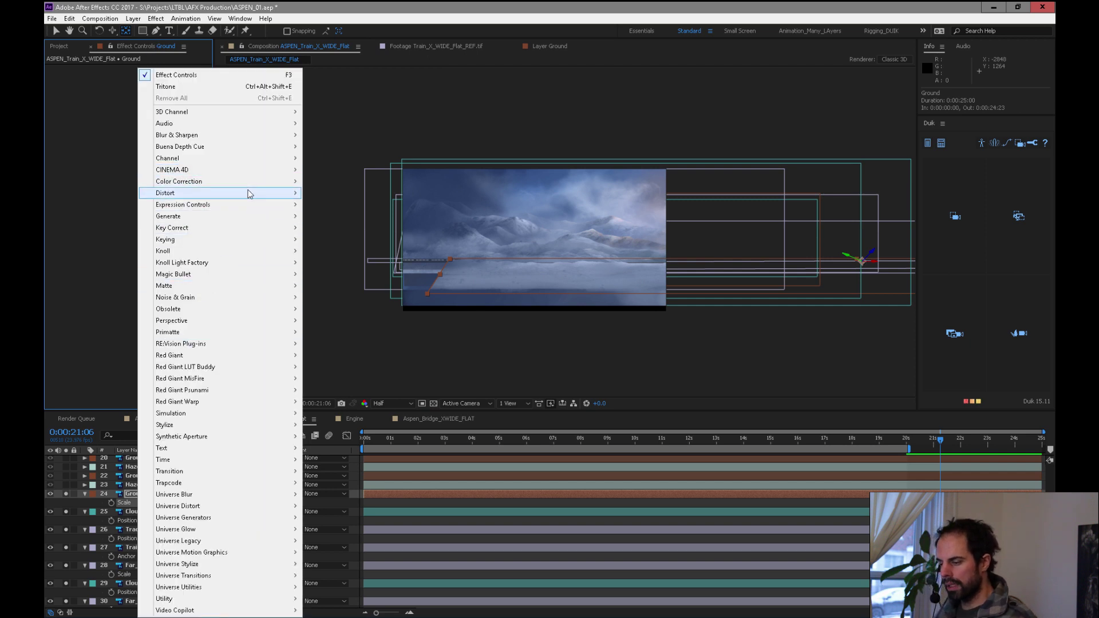
mouse_move(281, 195)
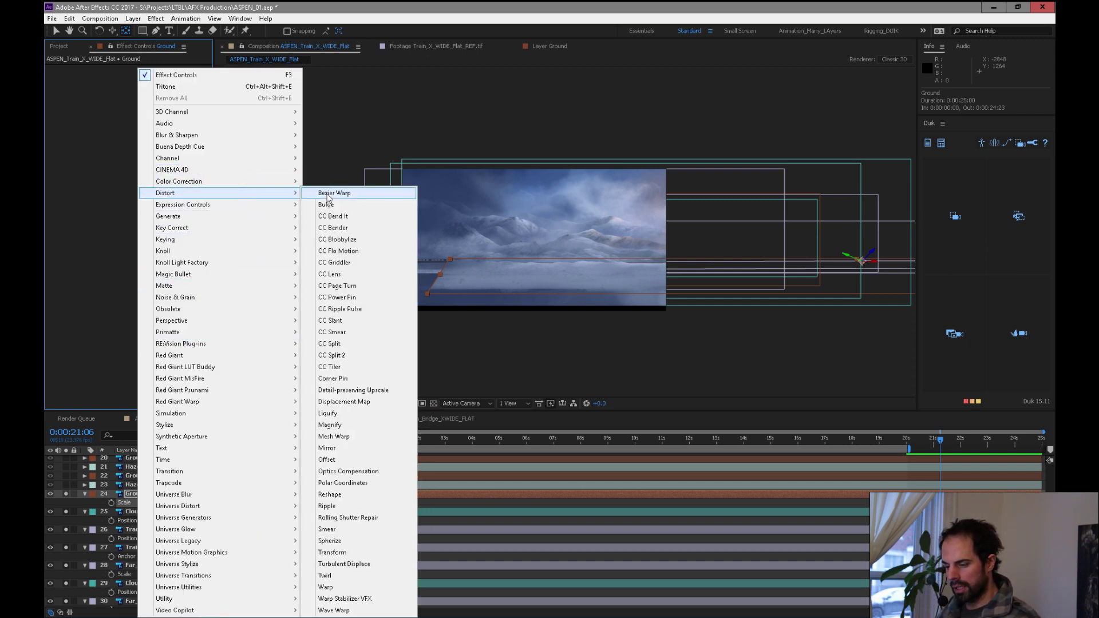
click(361, 381)
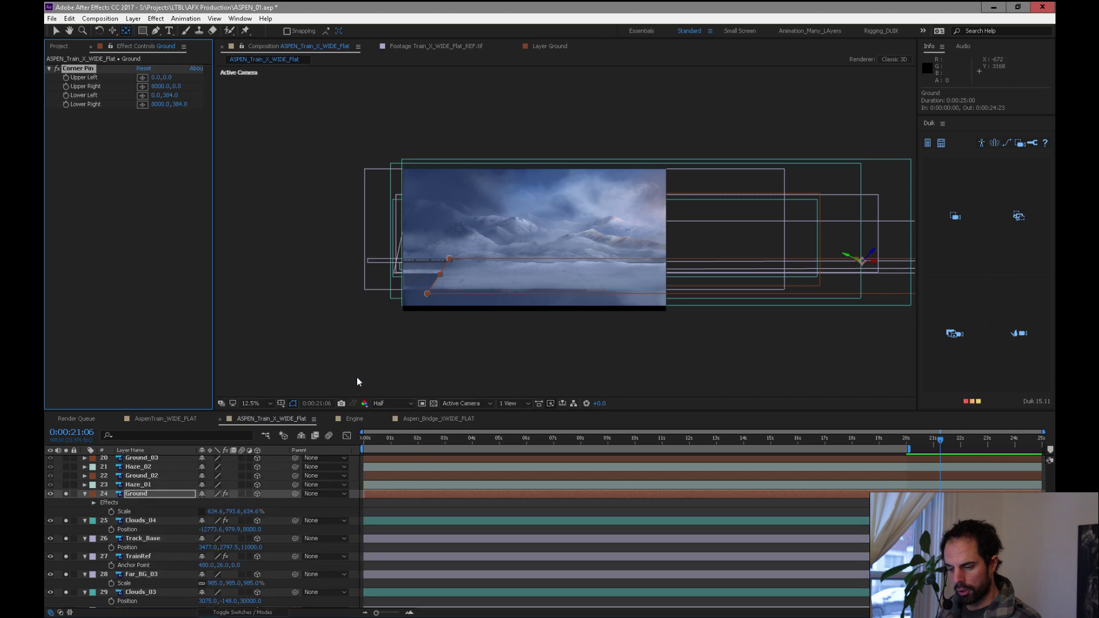
drag(449, 259, 429, 261)
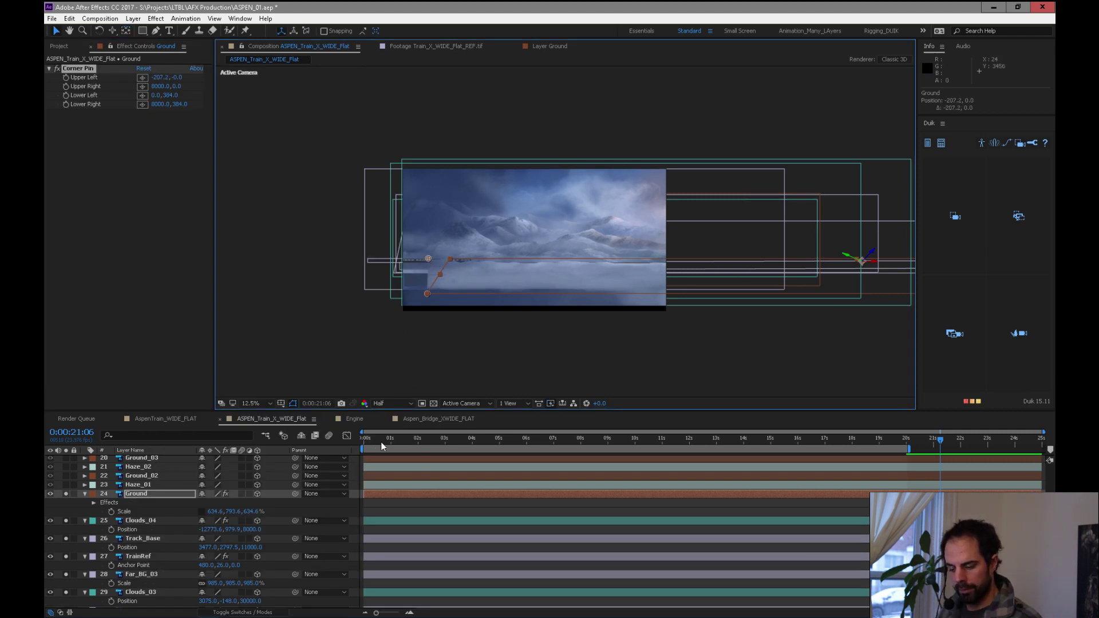
click(364, 440)
drag(631, 257, 651, 259)
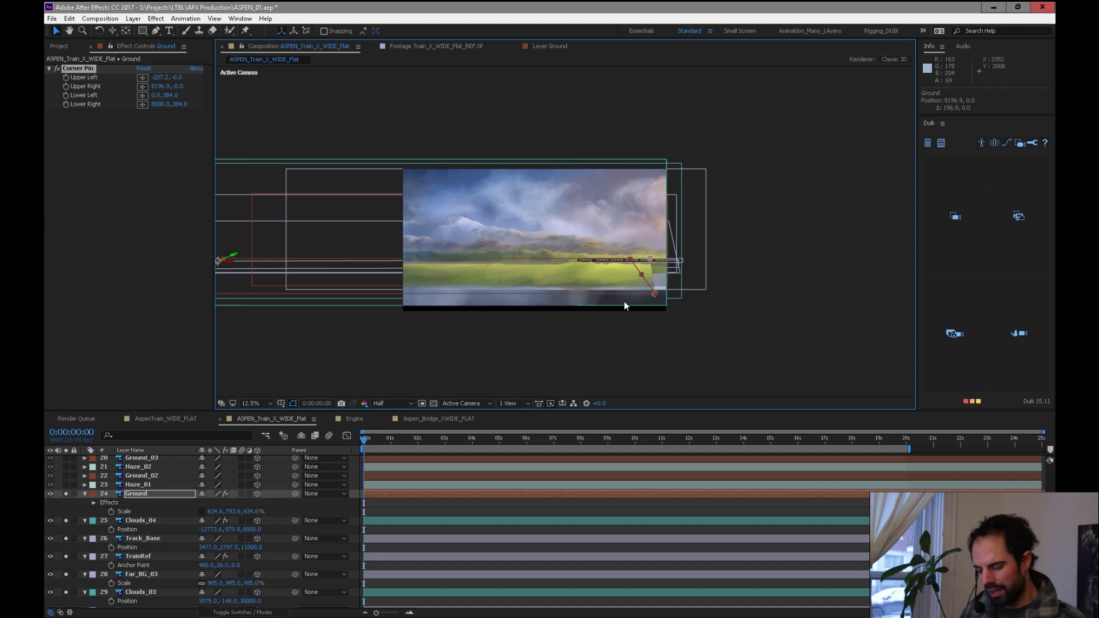
drag(387, 441, 939, 453)
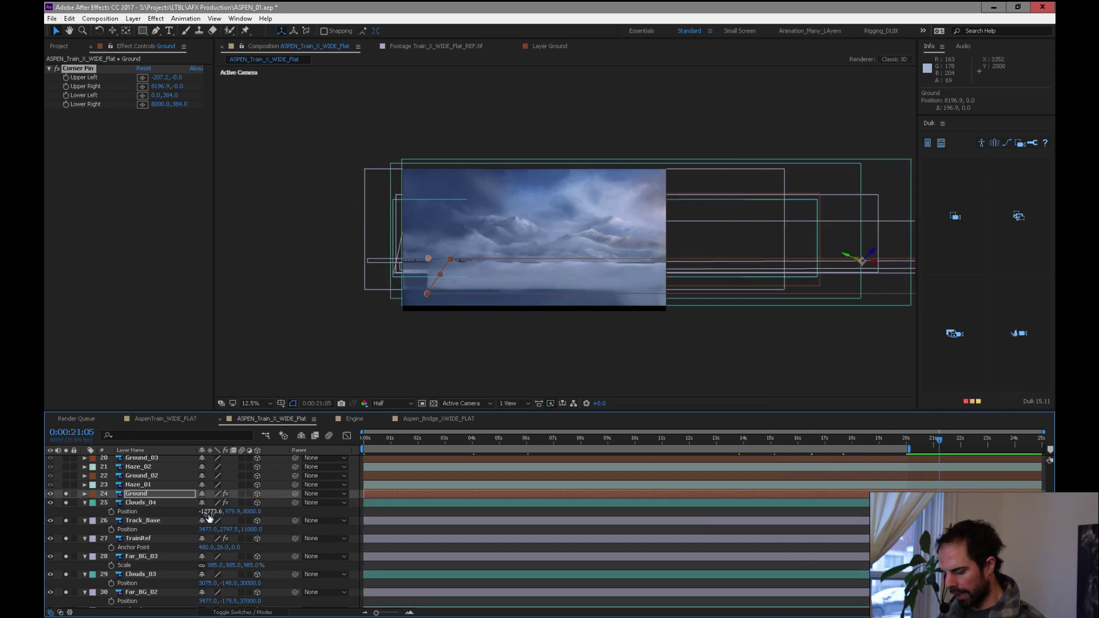
Enlarge the Ground layer slightly and widen it horizontally
key(s)
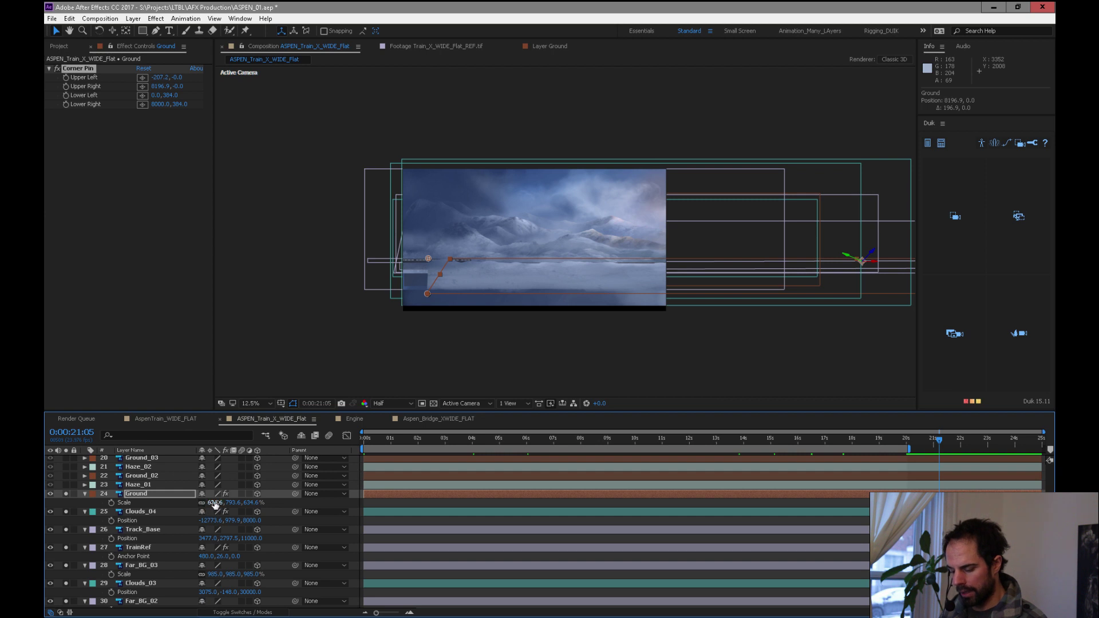
drag(215, 502, 226, 498)
key(p)
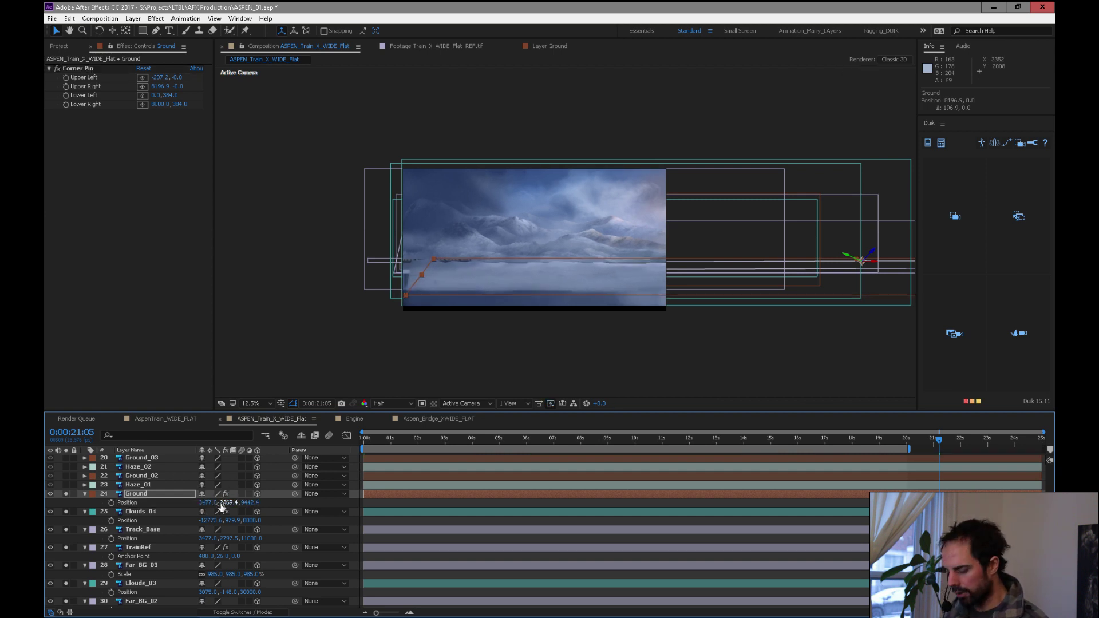
key(ctrl+z)
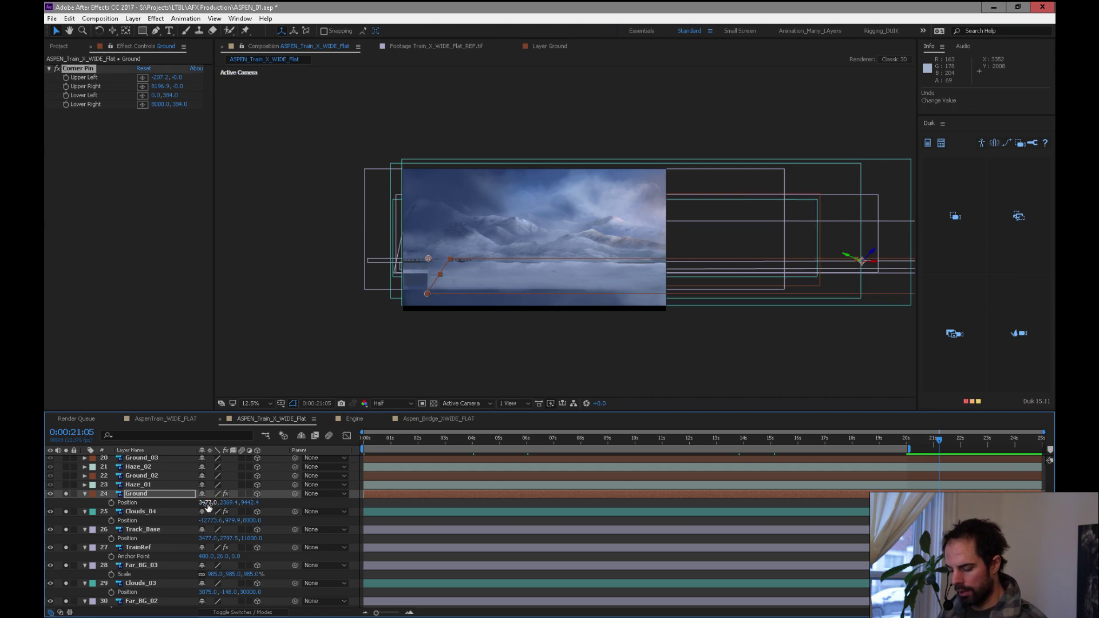
key(s)
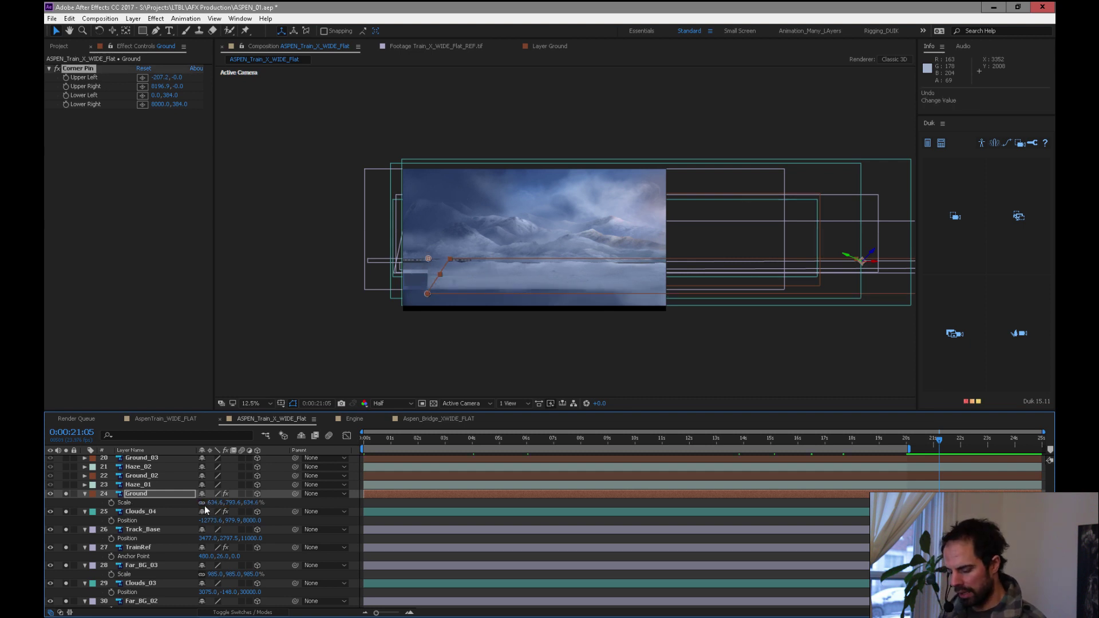
drag(214, 506, 394, 475)
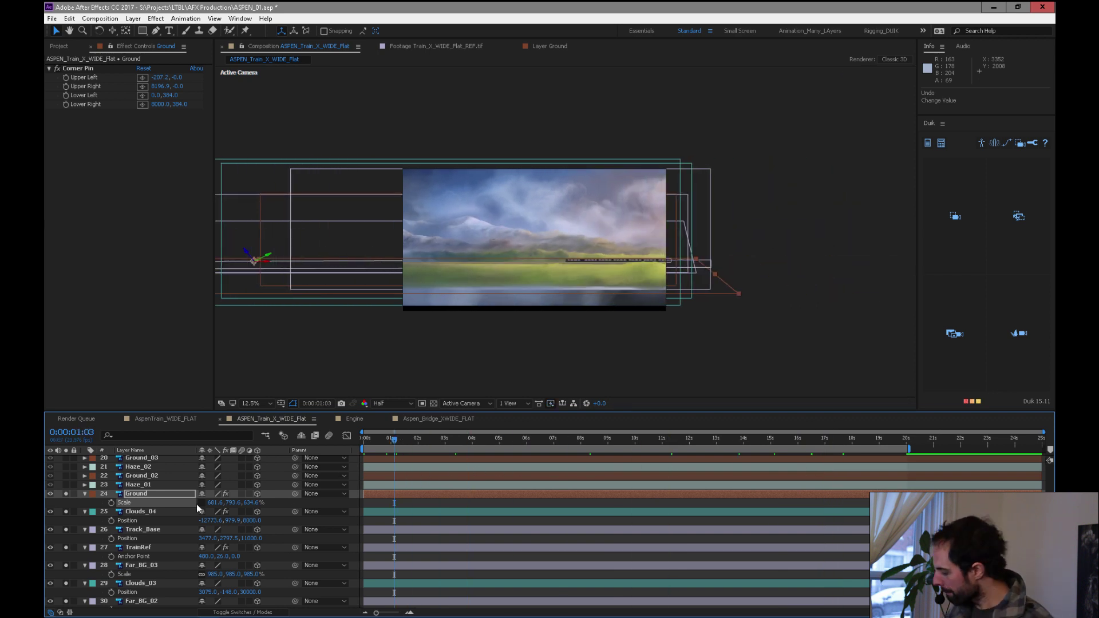
Set Ground's Position Z to 9000 and Clouds_04's to 10000, then check a later frame
key(p)
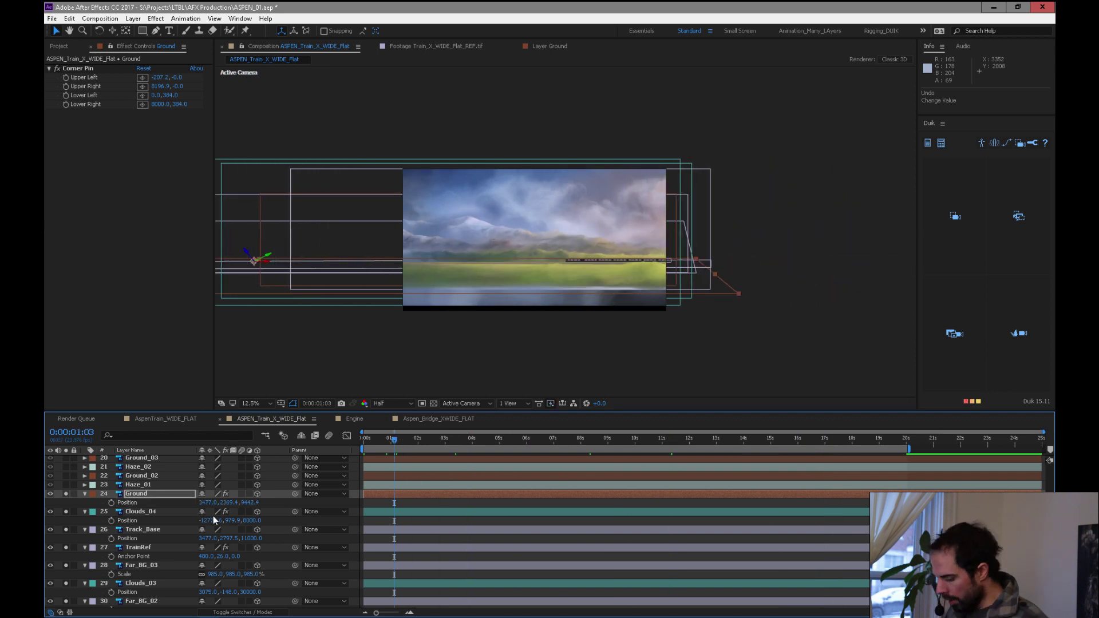
click(149, 511)
click(253, 502)
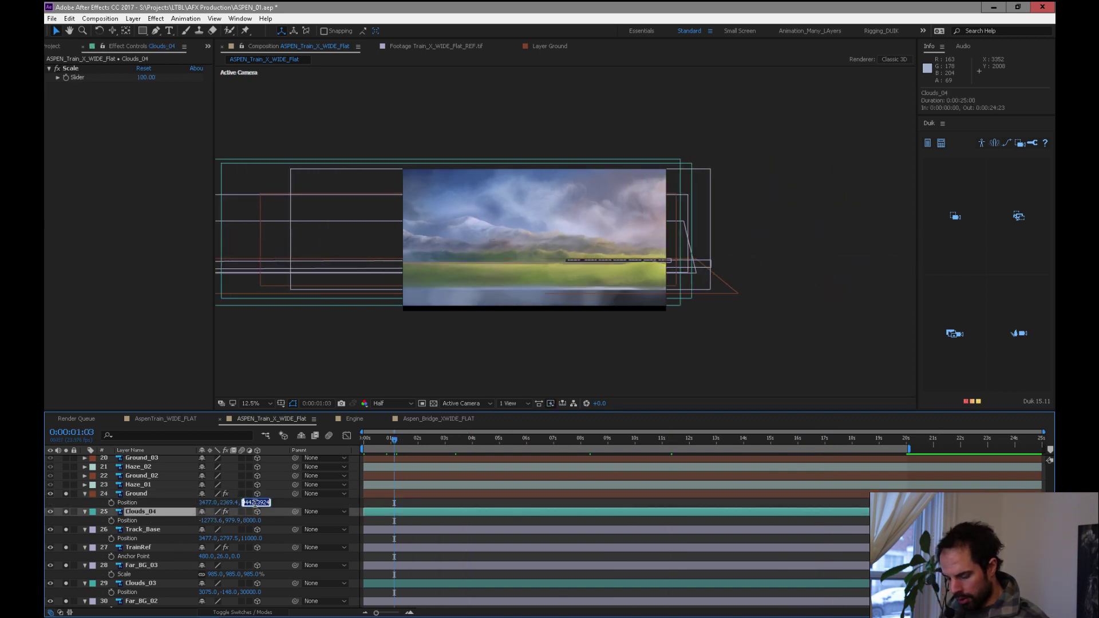
text(7000)
key(Return)
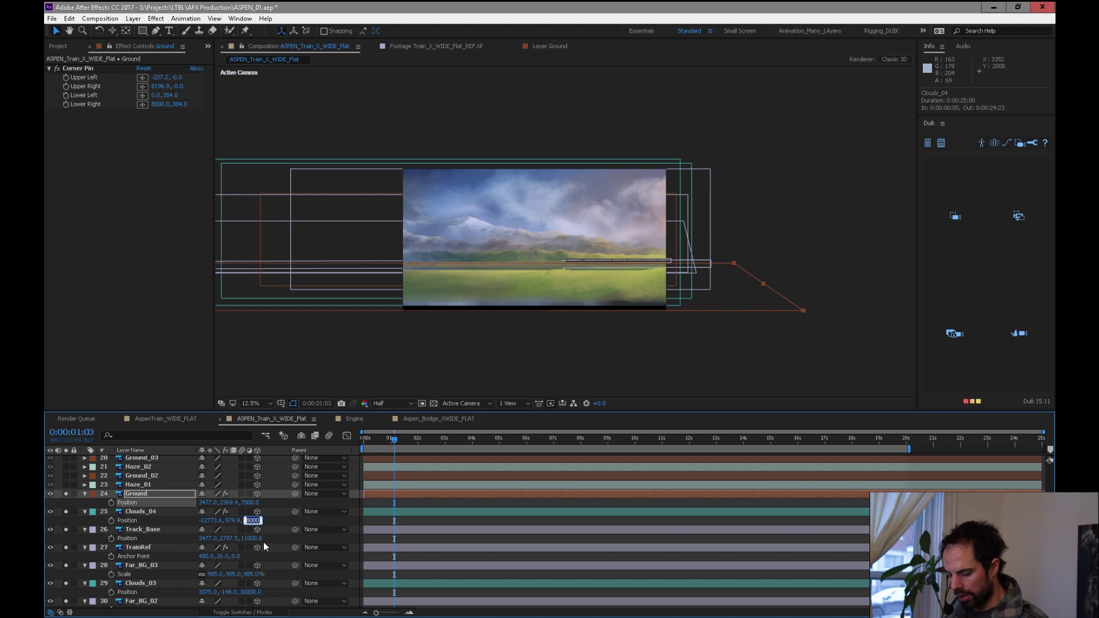
text(10000)
key(Return)
text(9000)
key(Return)
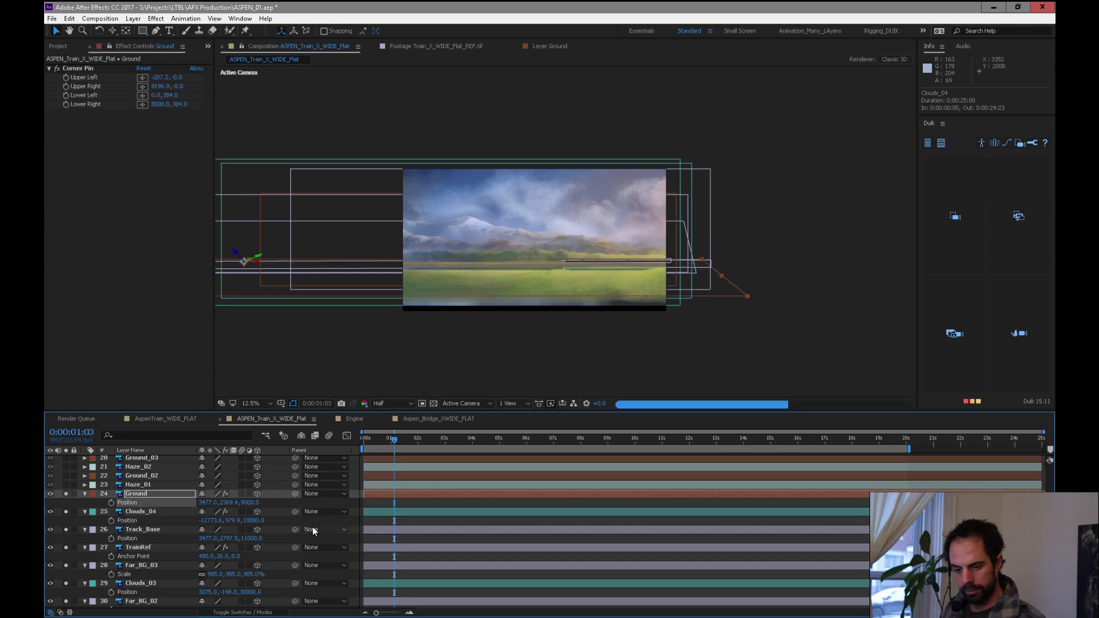
drag(380, 441, 519, 446)
key(period)
Switch the composition viewer's 3D view to Custom View 1
key(comma)
click(461, 403)
click(505, 515)
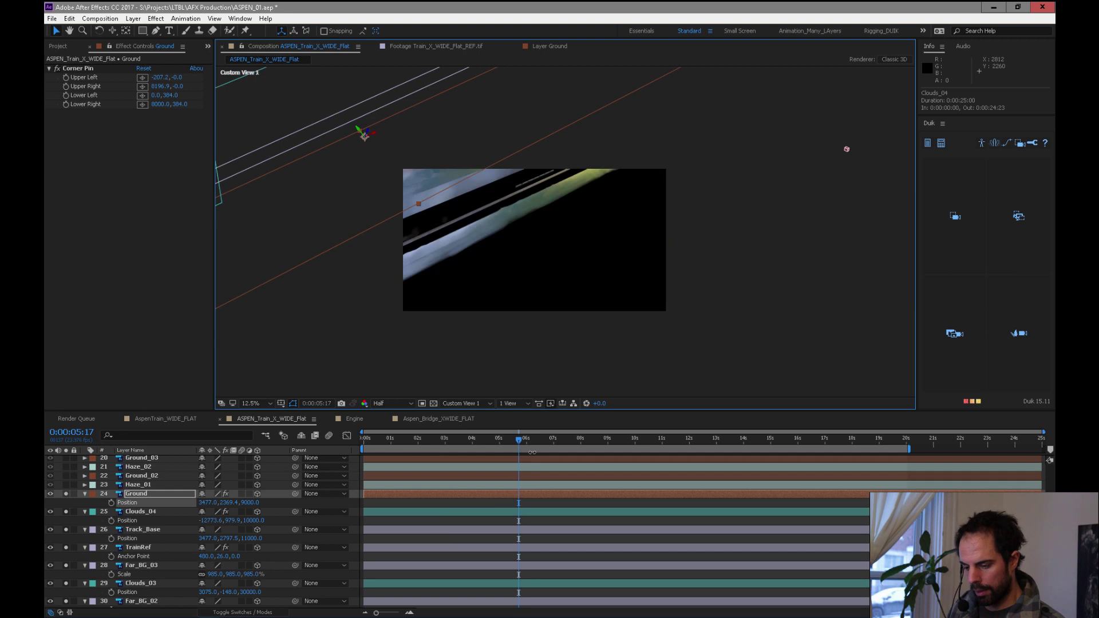
key(comma)
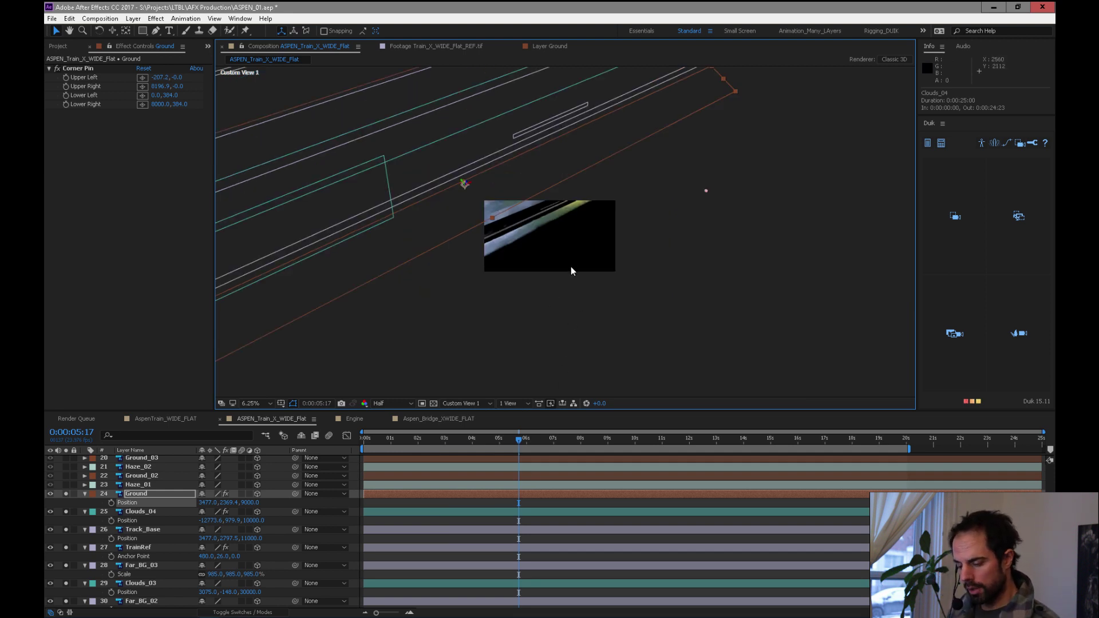
key(period)
Orbit and dolly the custom view to reveal the stacked layers, selecting Camera 1
key(c)
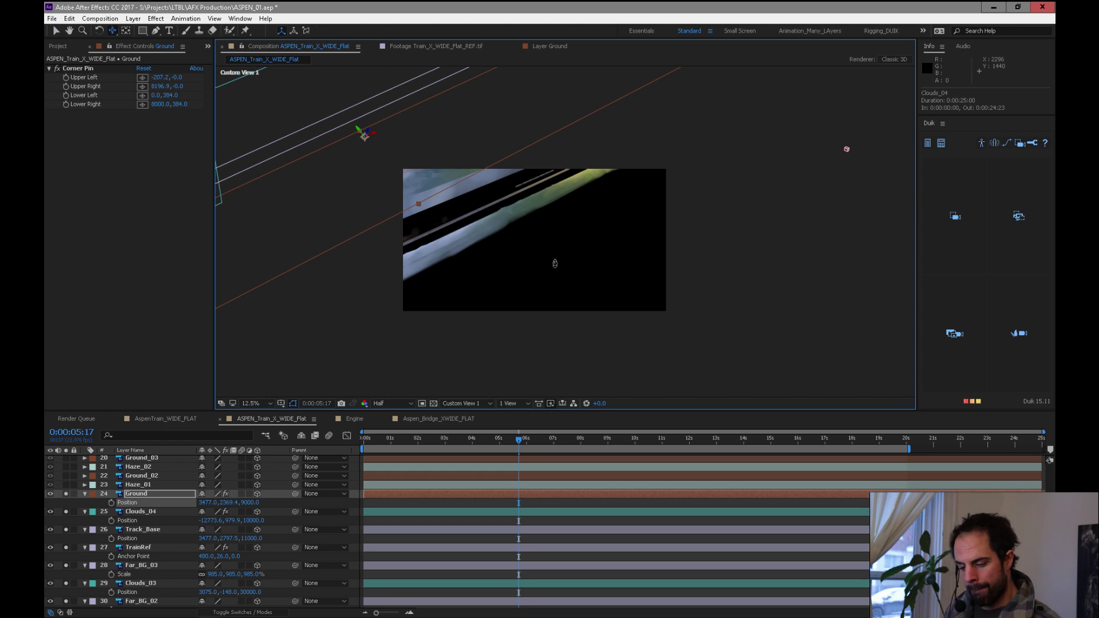
drag(590, 226, 534, 277)
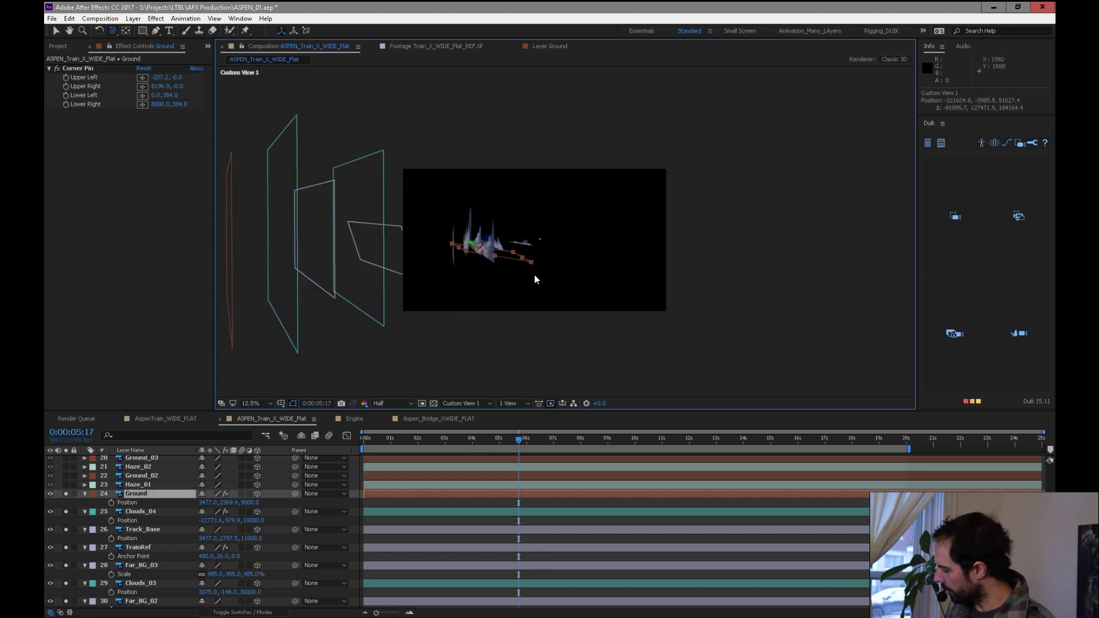
key(period)
scroll(523, 319, up, 5)
drag(524, 319, 519, 312)
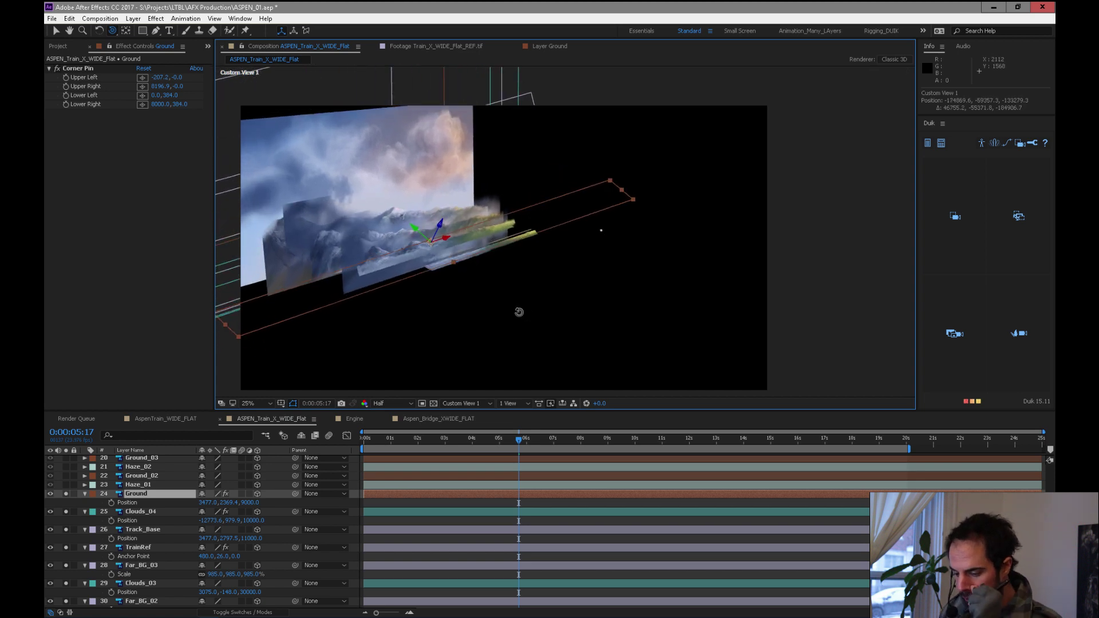
scroll(351, 485, up, 8)
click(146, 505)
drag(589, 295, 598, 324)
drag(519, 439, 658, 439)
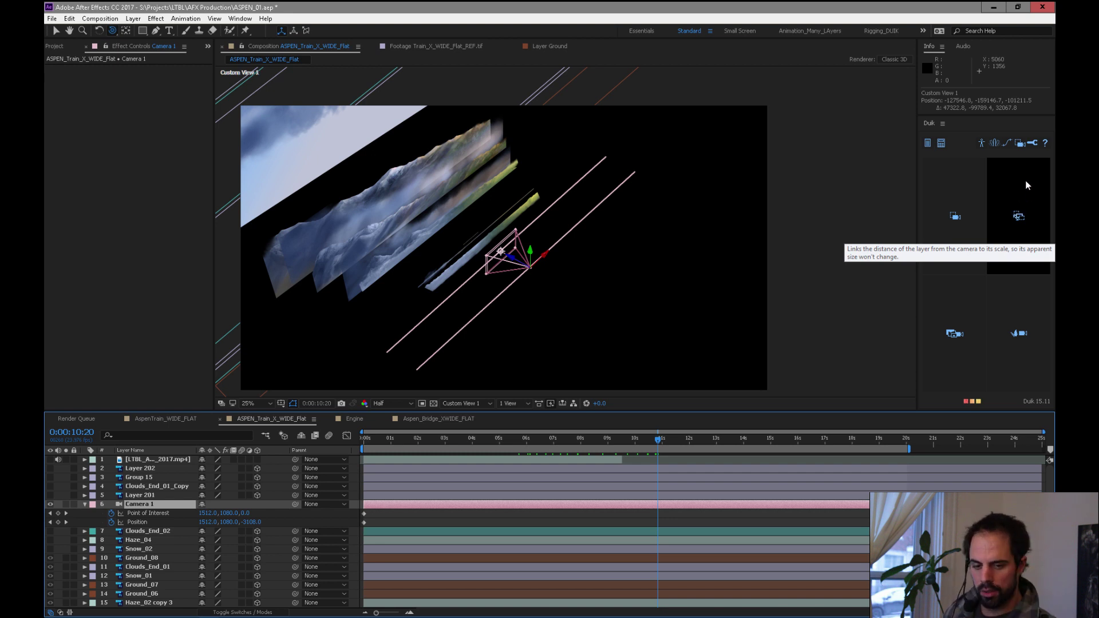
Scrub the camera path around ten seconds, then switch the 3D view back to Camera 1
mouse_move(657, 441)
mouse_down()
mouse_move(554, 439)
mouse_move(657, 441)
mouse_move(547, 448)
mouse_move(651, 442)
mouse_move(531, 465)
mouse_move(645, 449)
mouse_up()
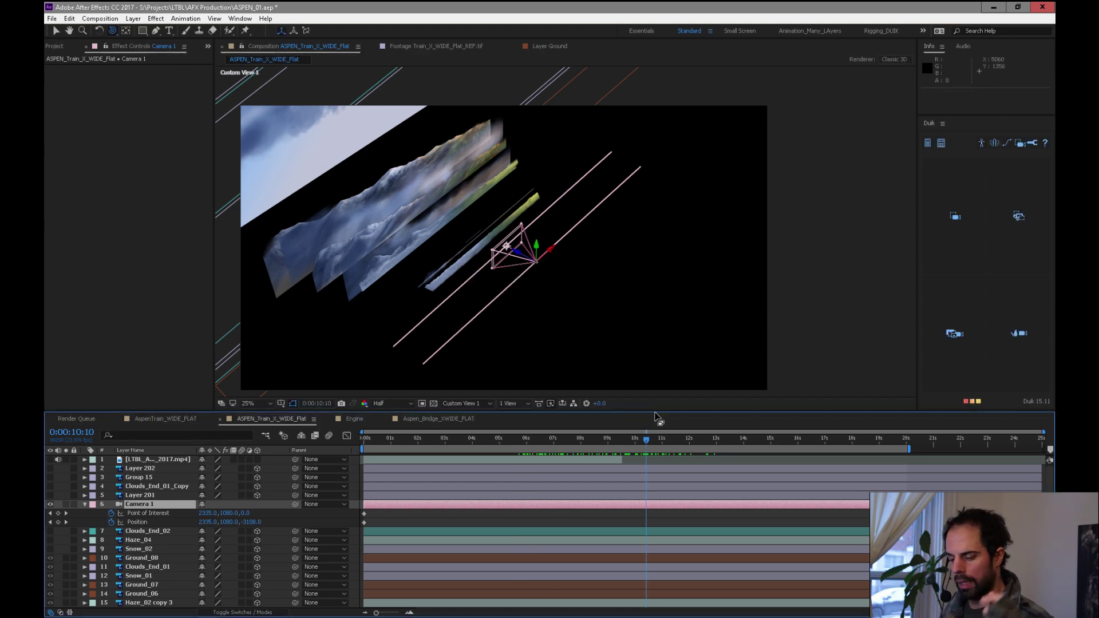
mouse_move(633, 439)
mouse_down()
mouse_move(593, 440)
mouse_move(632, 439)
mouse_up()
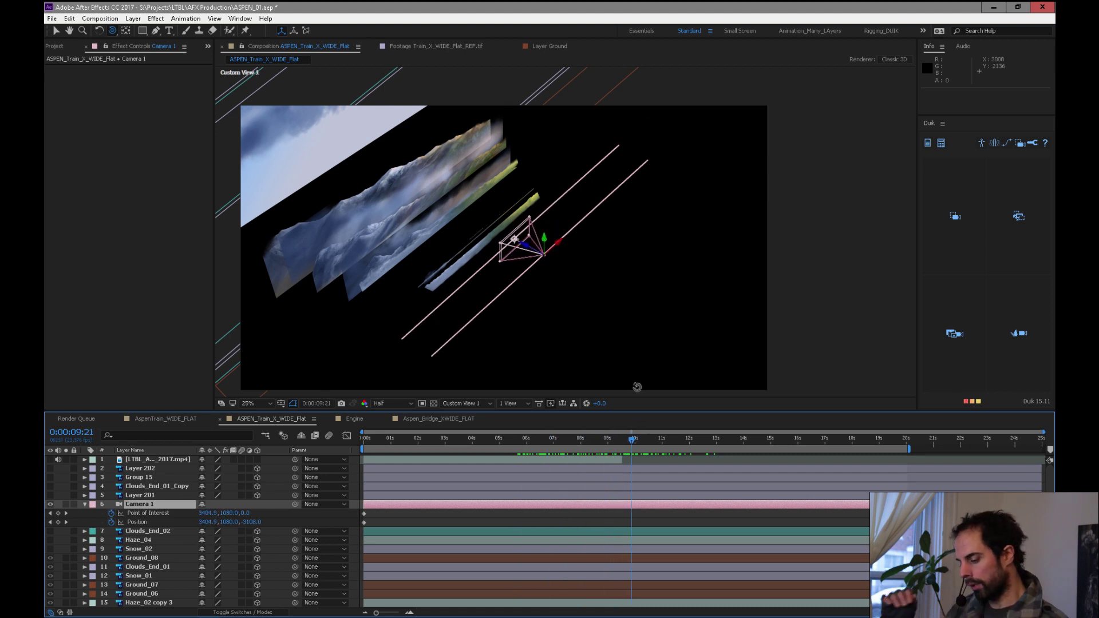
mouse_move(634, 440)
mouse_down()
mouse_move(590, 436)
mouse_move(647, 440)
mouse_up()
click(459, 405)
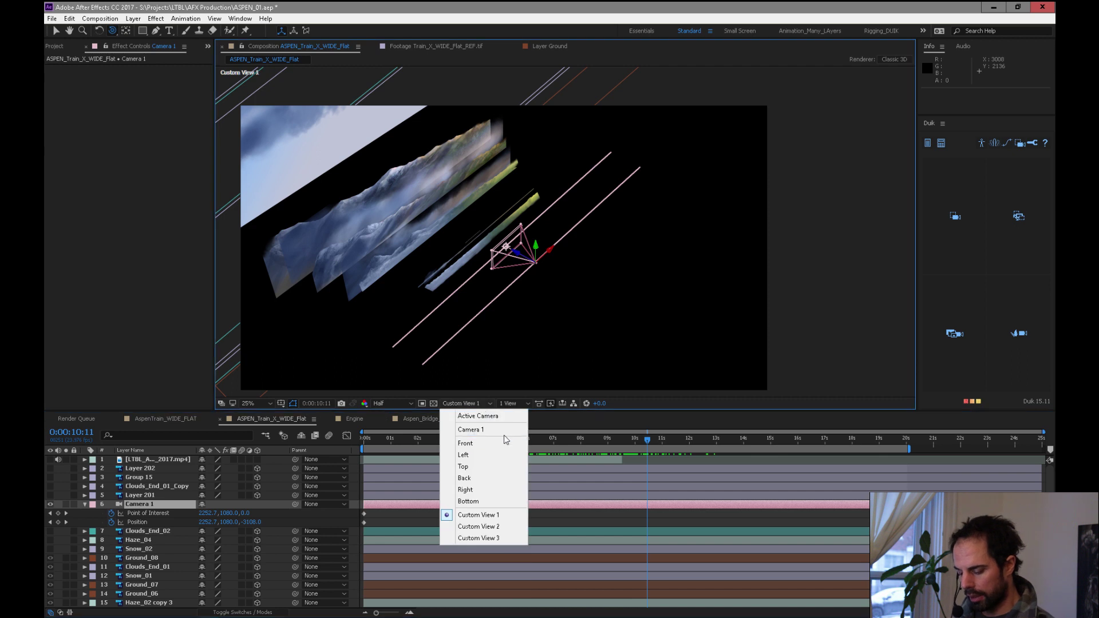
click(501, 436)
drag(655, 438, 355, 458)
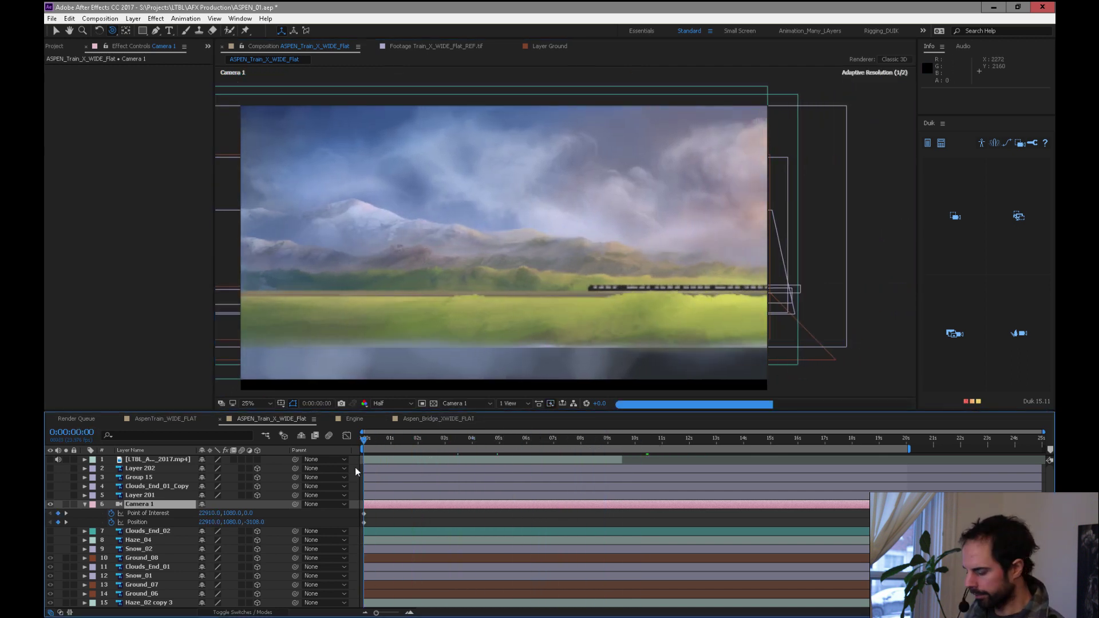
Preview the Camera 1 opening, then nudge Ground's Position Y to about 2297
key(space)
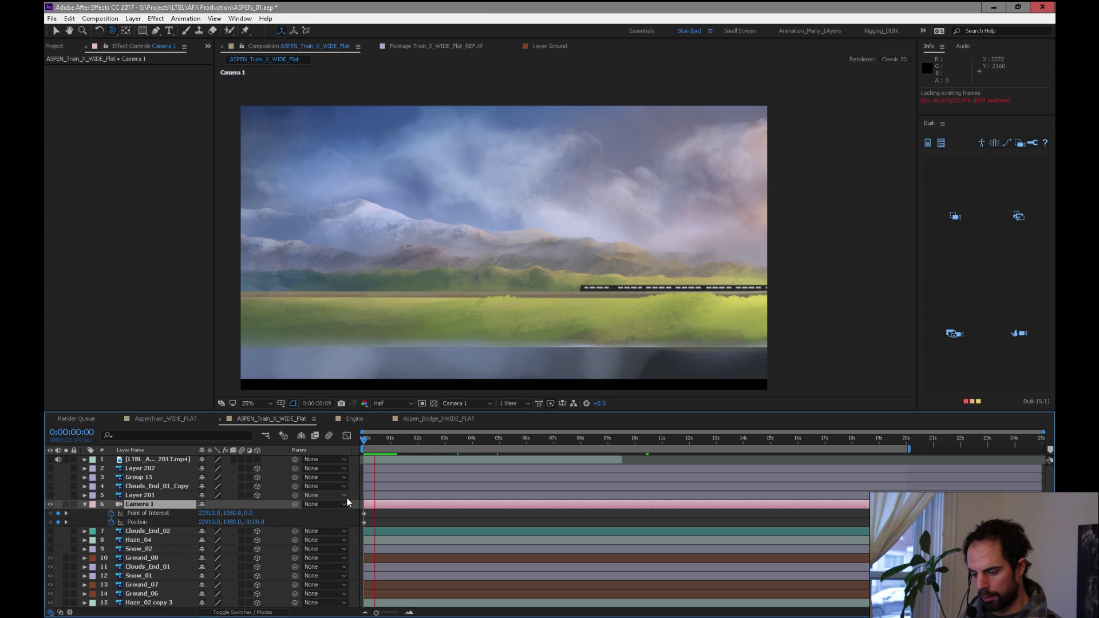
key(space)
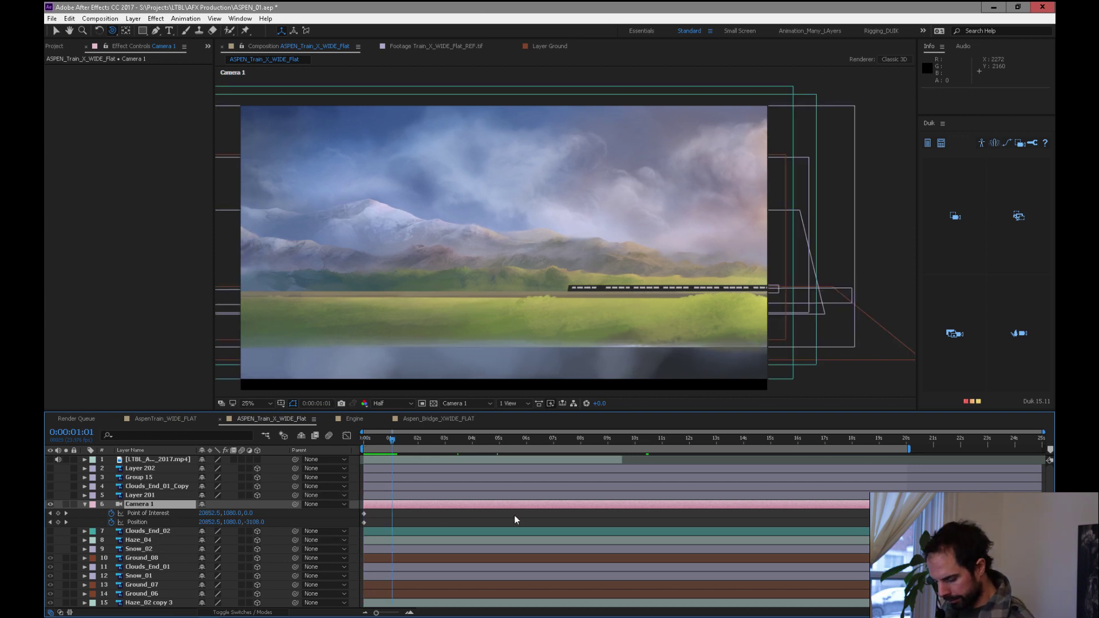
click(139, 558)
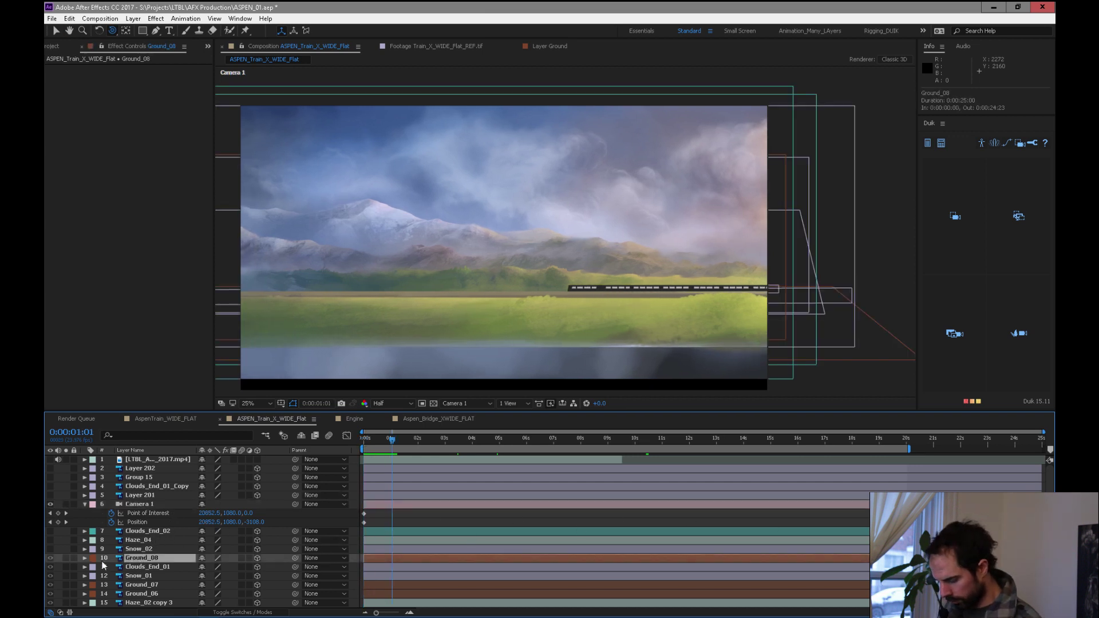
scroll(184, 549, down, 5)
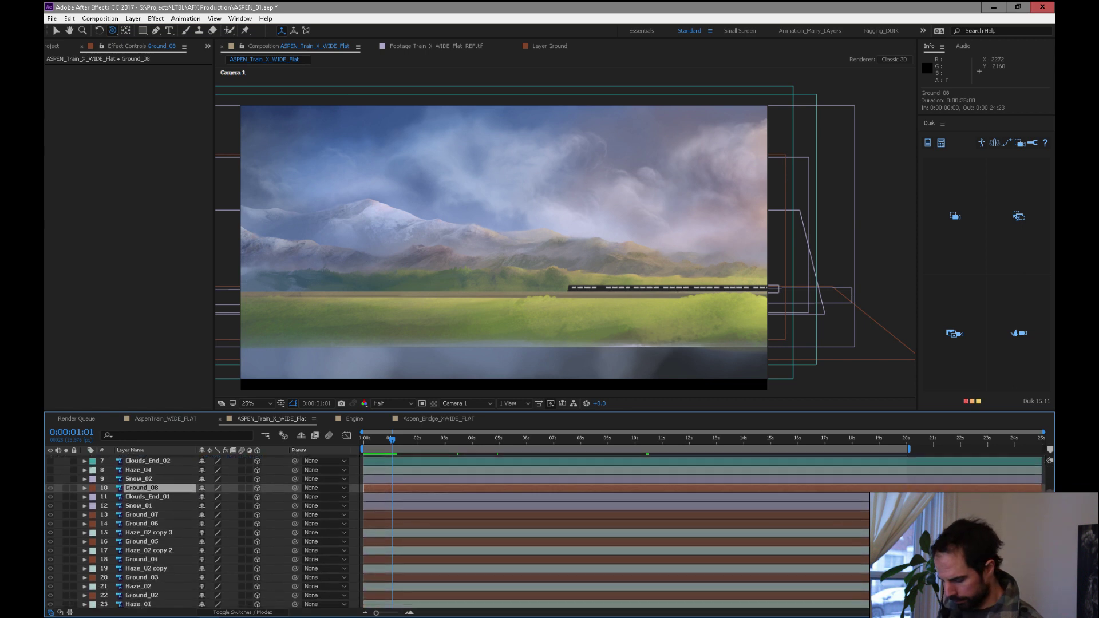
click(149, 542)
mouse_move(226, 550)
mouse_down()
mouse_move(177, 553)
mouse_move(217, 551)
mouse_up()
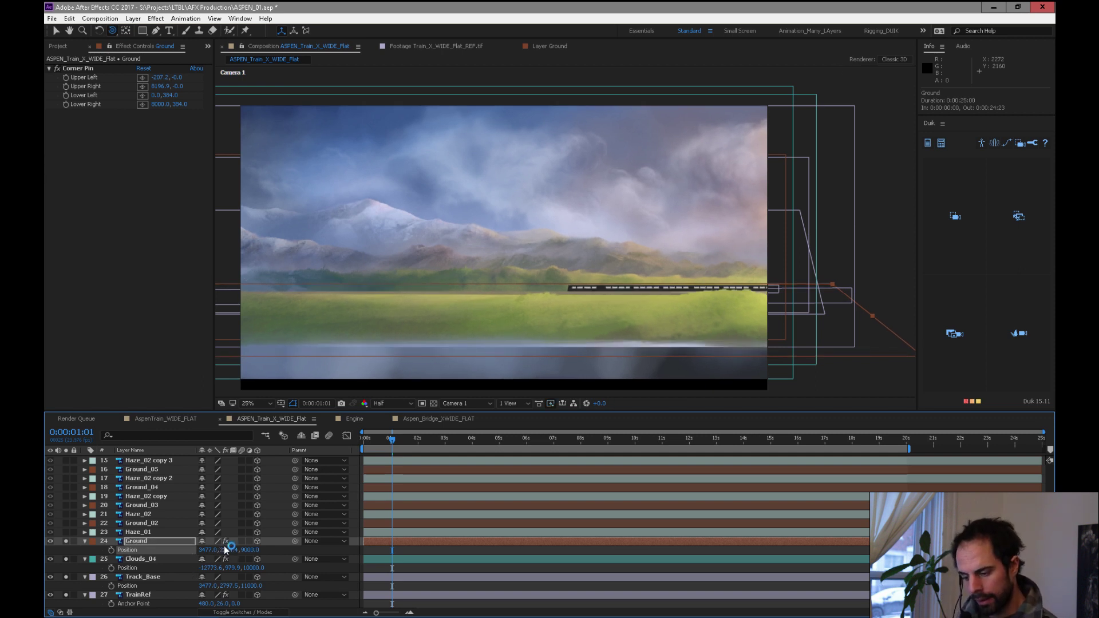
Preview the parallax with Ground at Y 2284.4, then stop near the 11-second frame
key(space)
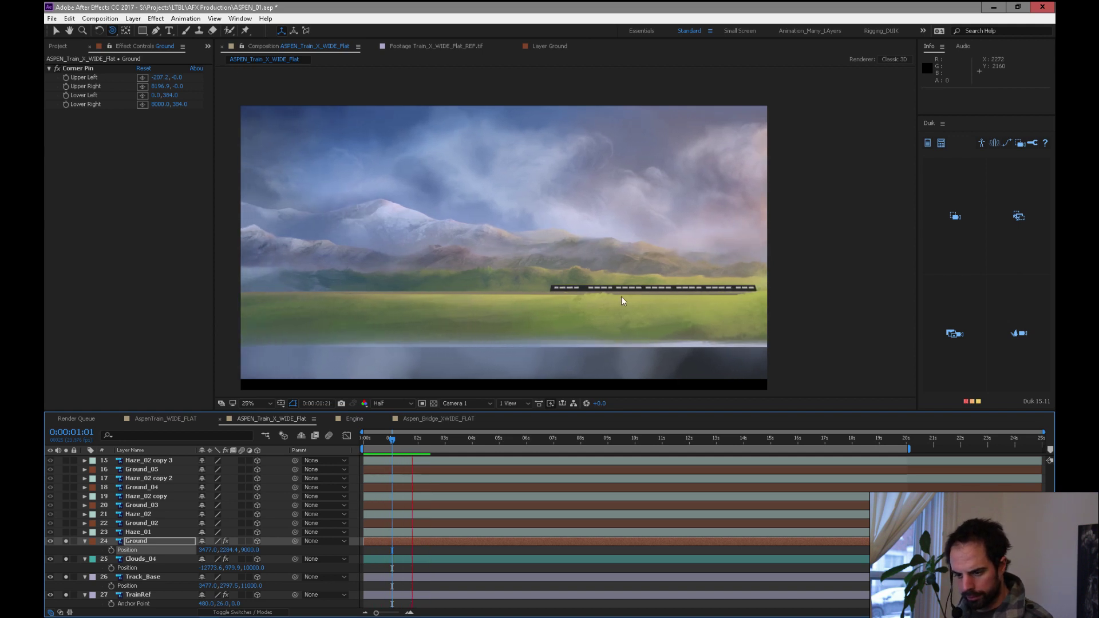
key(space)
drag(390, 441, 657, 472)
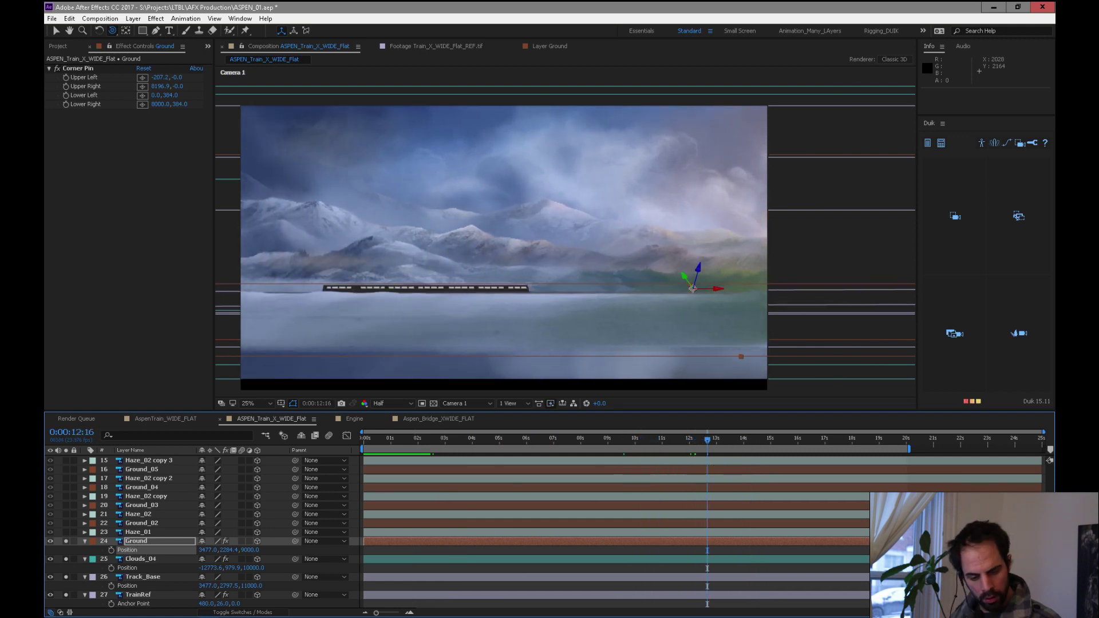
scroll(171, 533, down, 5)
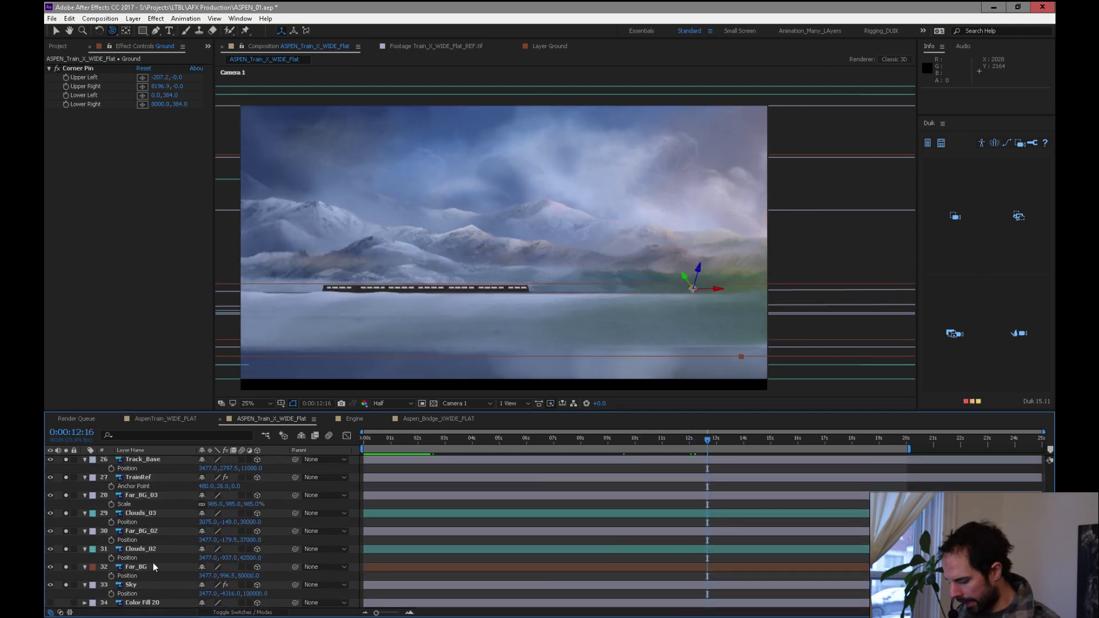
Tilt Far_BG_02's X orientation to 345°
click(166, 531)
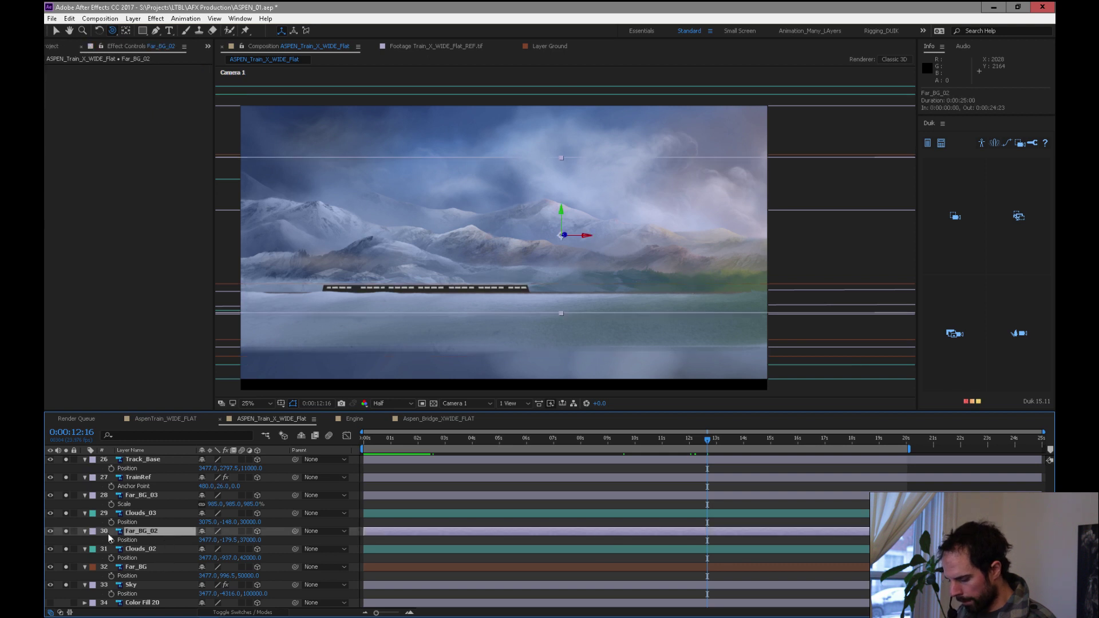
click(65, 532)
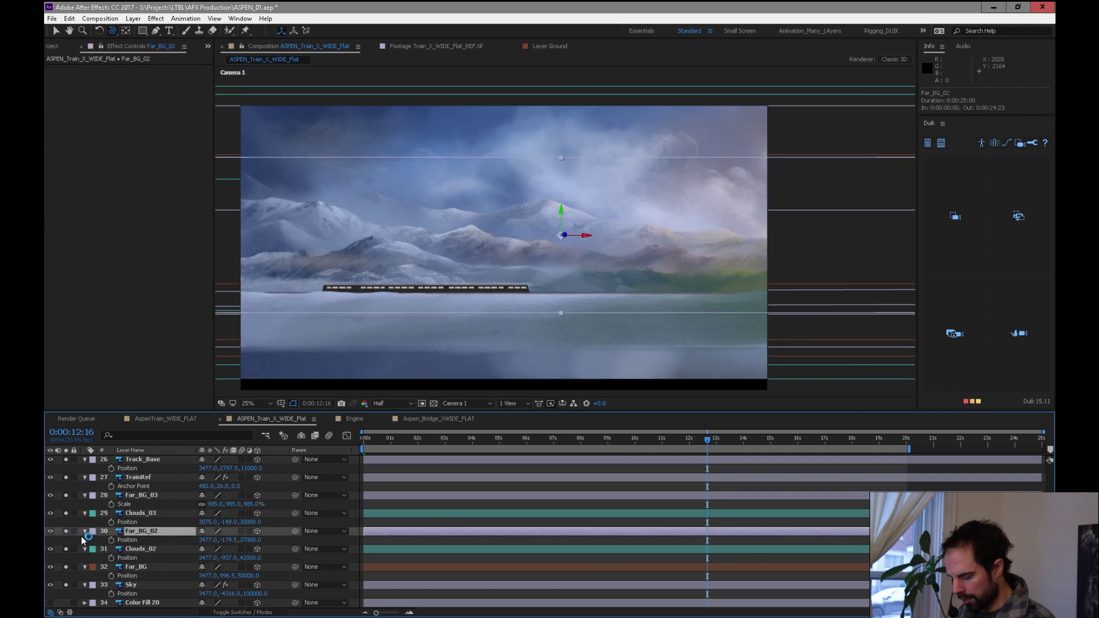
key(r)
drag(199, 541, 197, 541)
click(706, 440)
drag(694, 440, 509, 439)
click(205, 540)
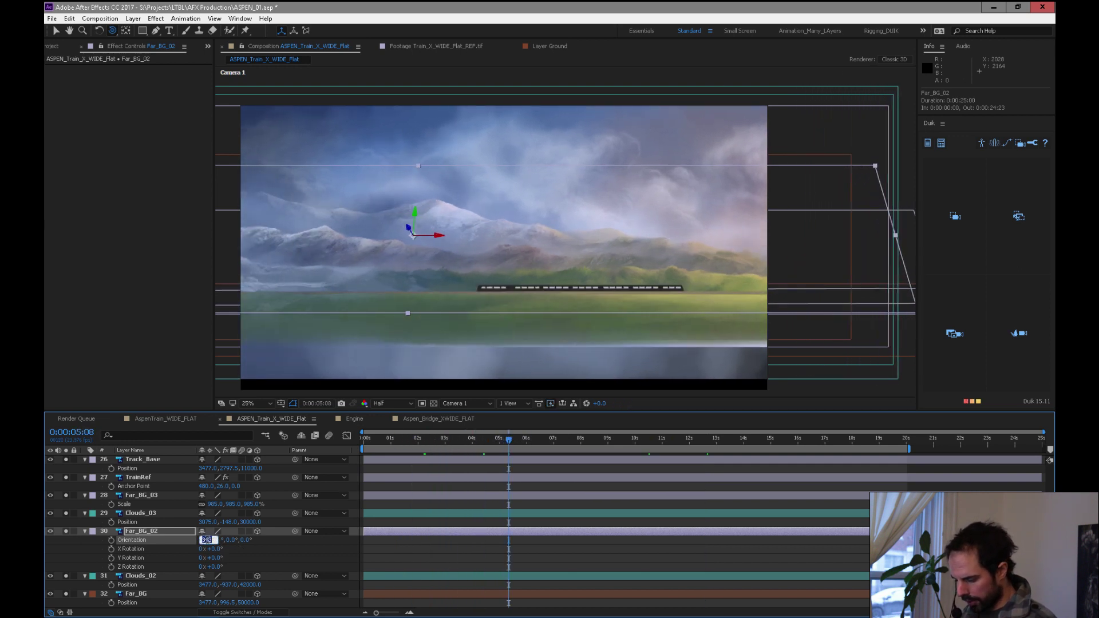
text(345)
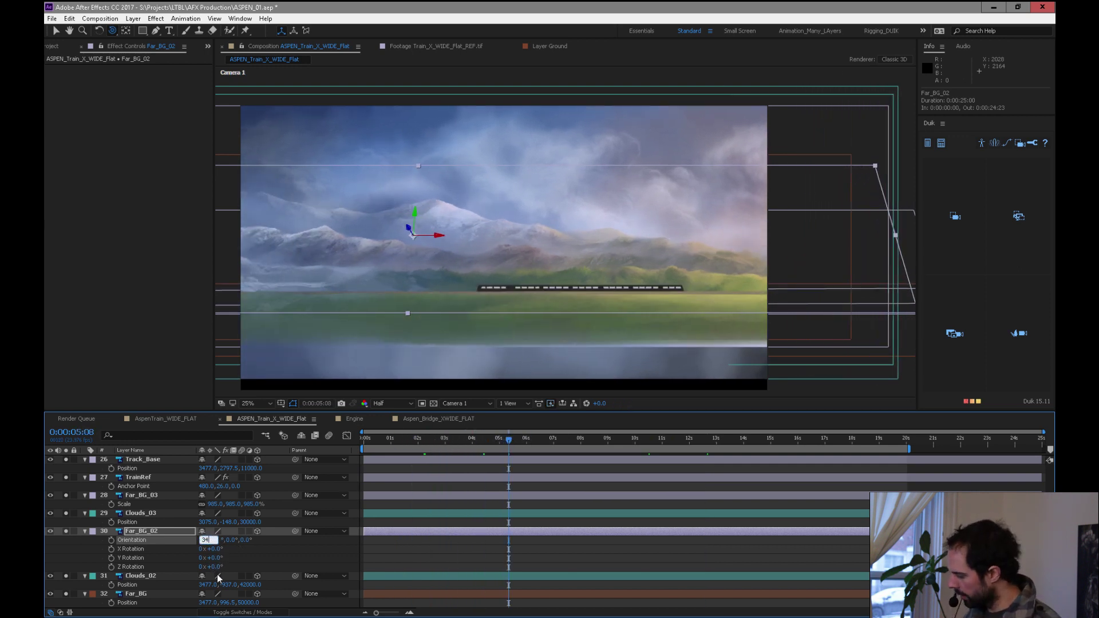
key(Return)
Preview the tilted Far_BG_02 across frames up to about 20 seconds
drag(508, 440, 945, 424)
drag(877, 421, 924, 428)
key(space)
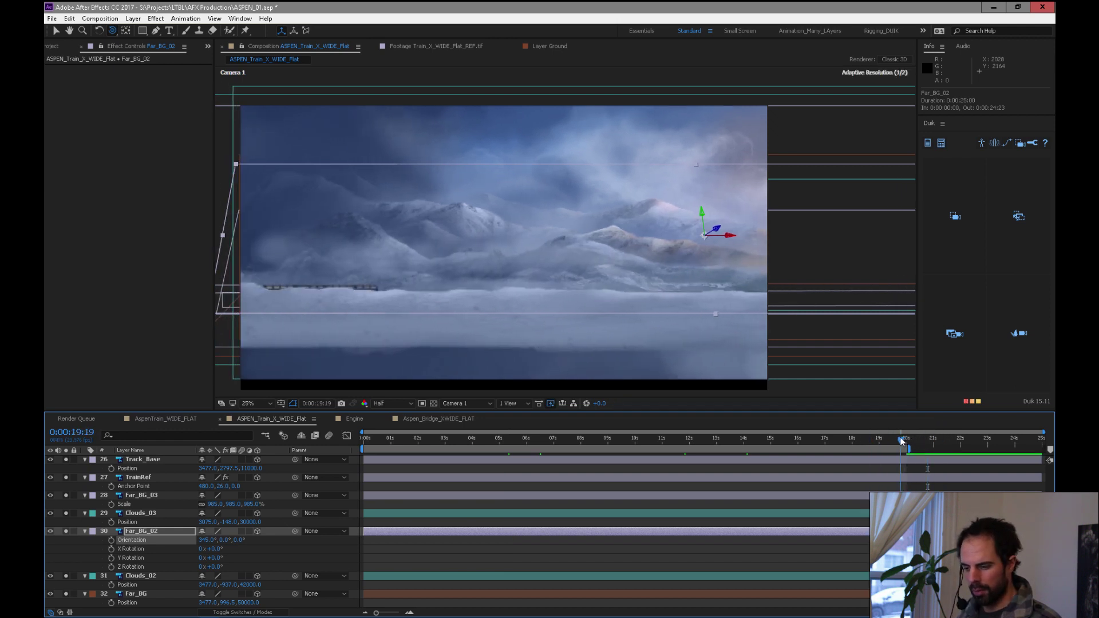
drag(930, 444, 640, 458)
Duplicate Far_BG_02 as Far_BG_04 and push the copy deeper in Z
click(152, 531)
key(ctrl+d)
key(p)
drag(250, 540, 289, 539)
Try Far_BG_04 at about Z 42300 with slight rotations, then delete the duplicate
drag(207, 540, 696, 521)
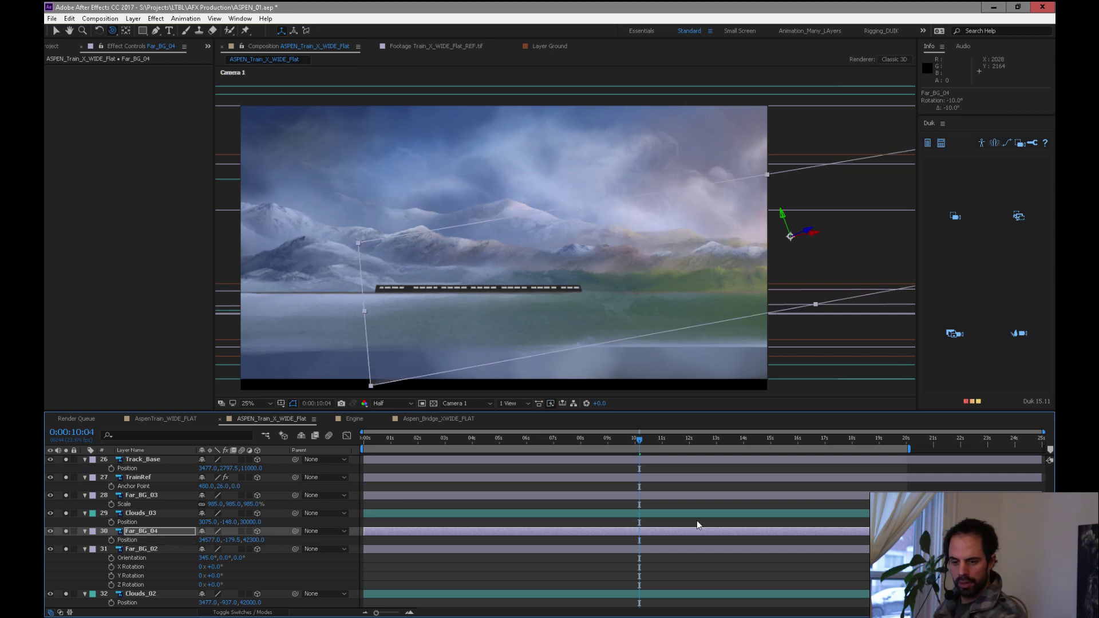
key(KP_Add)
key(KP_Add)
key(KP_Add)
key(KP_Add)
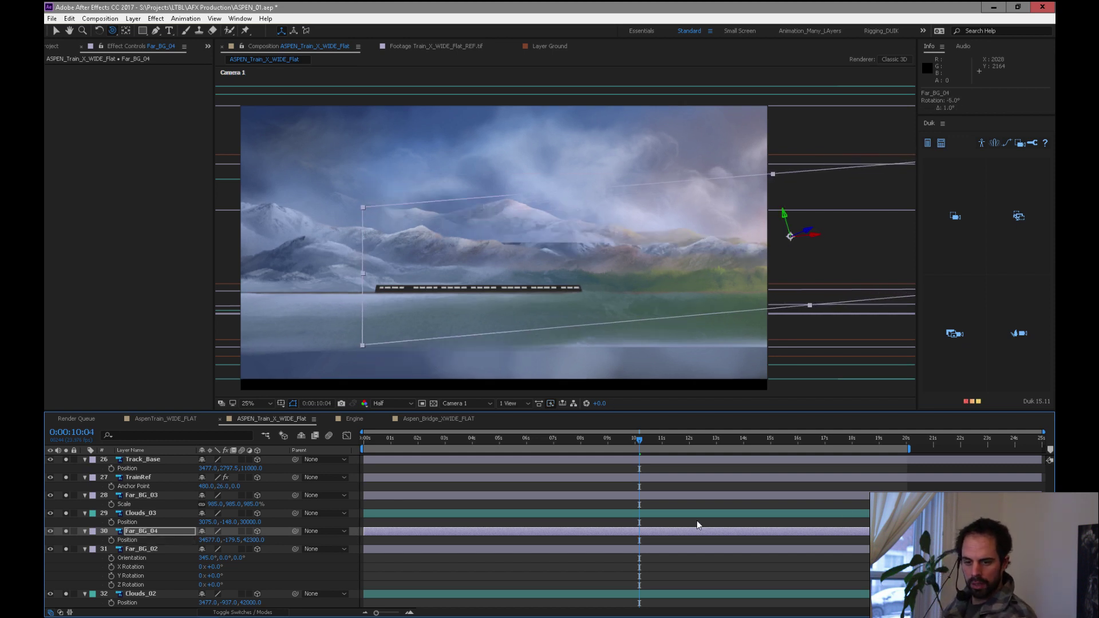
key(KP_Subtract)
key(KP_Subtract)
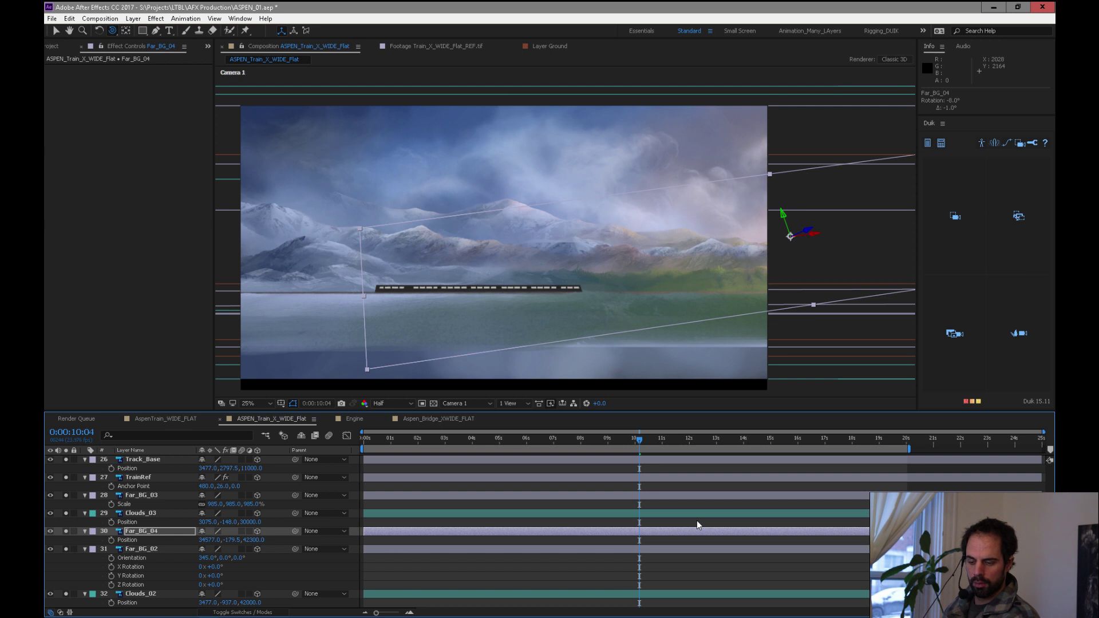
drag(253, 540, 506, 452)
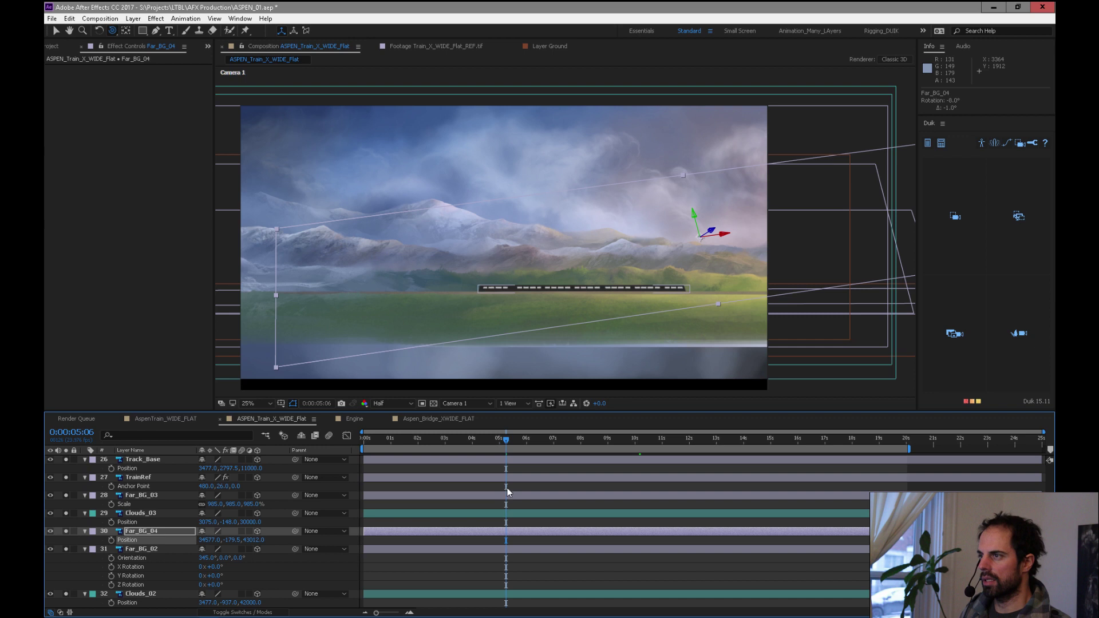
click(598, 385)
key(Delete)
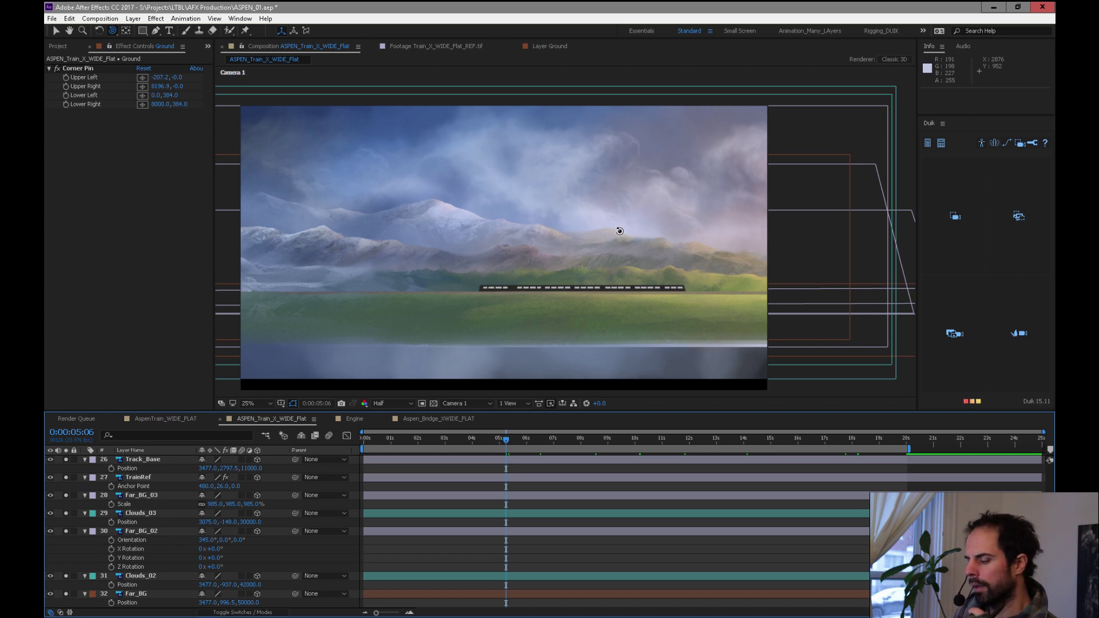
mouse_move(524, 440)
mouse_down()
mouse_move(662, 440)
mouse_move(590, 440)
mouse_move(527, 461)
mouse_up()
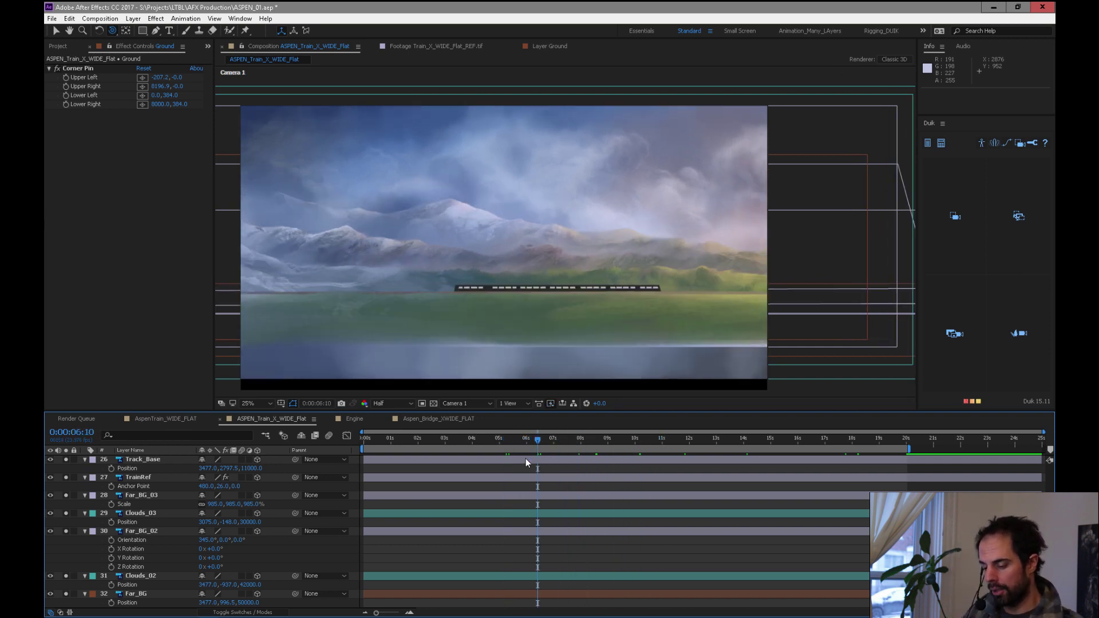
drag(534, 445, 483, 442)
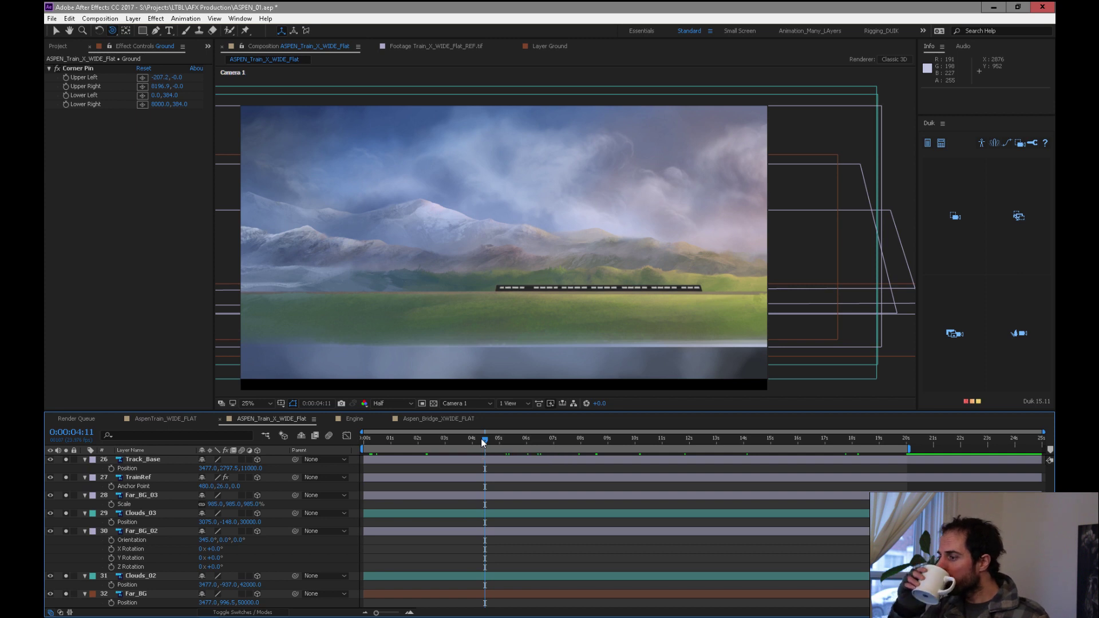
drag(514, 444, 676, 445)
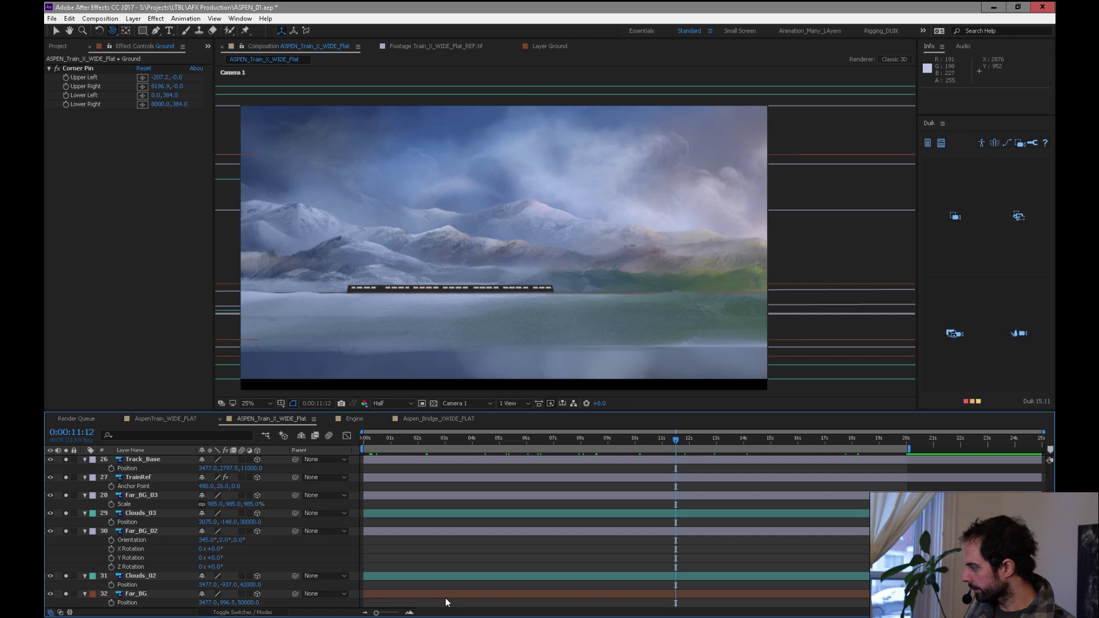
drag(696, 440, 359, 465)
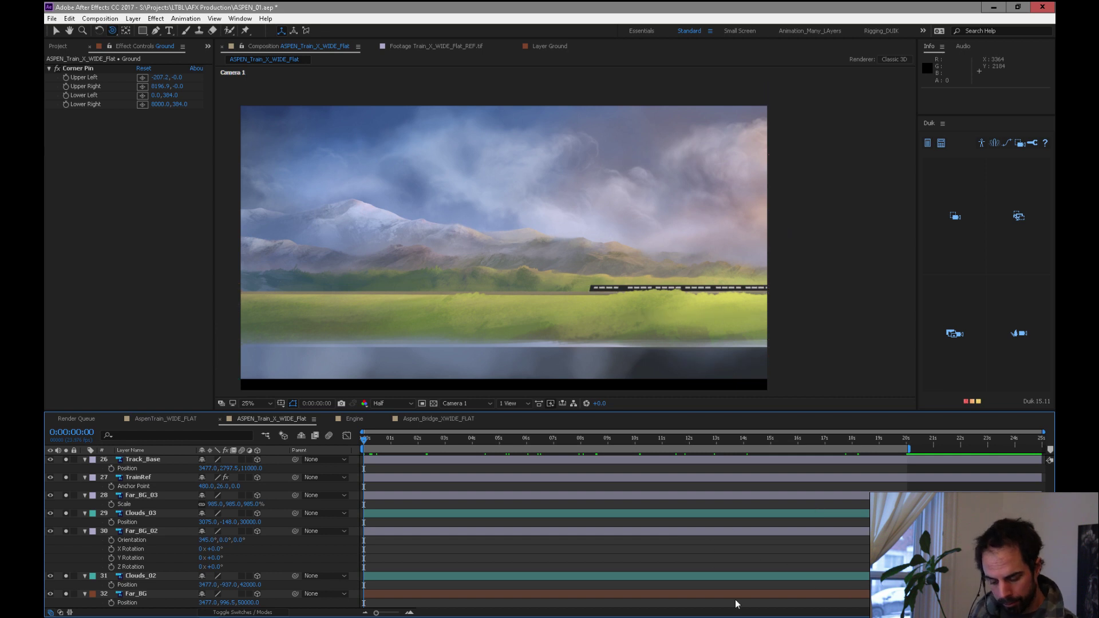
key(space)
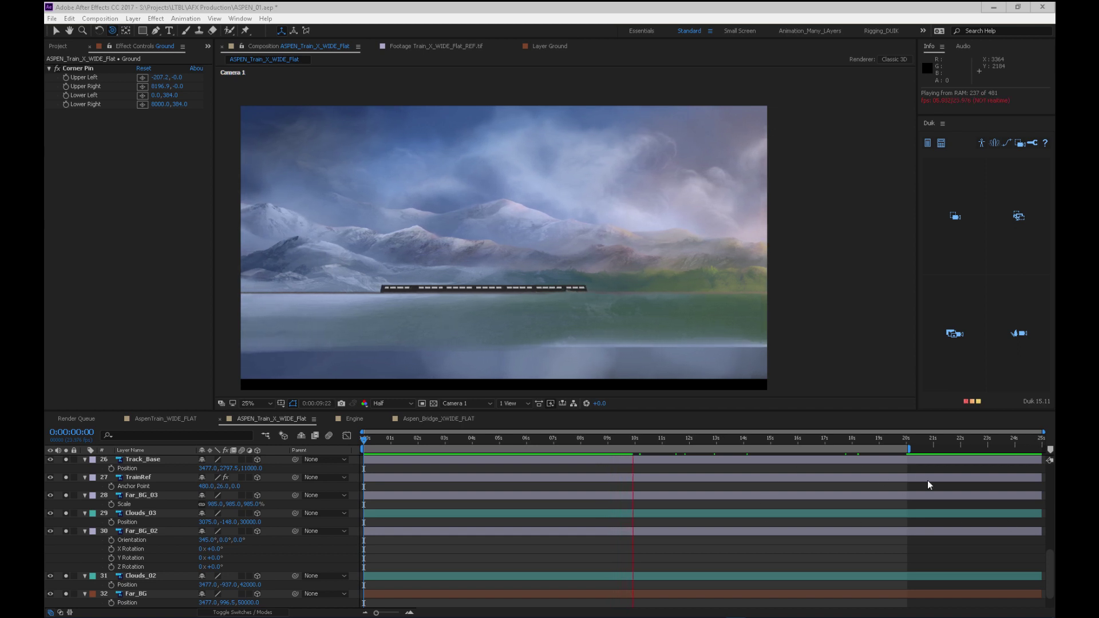
drag(634, 440, 514, 448)
key(space)
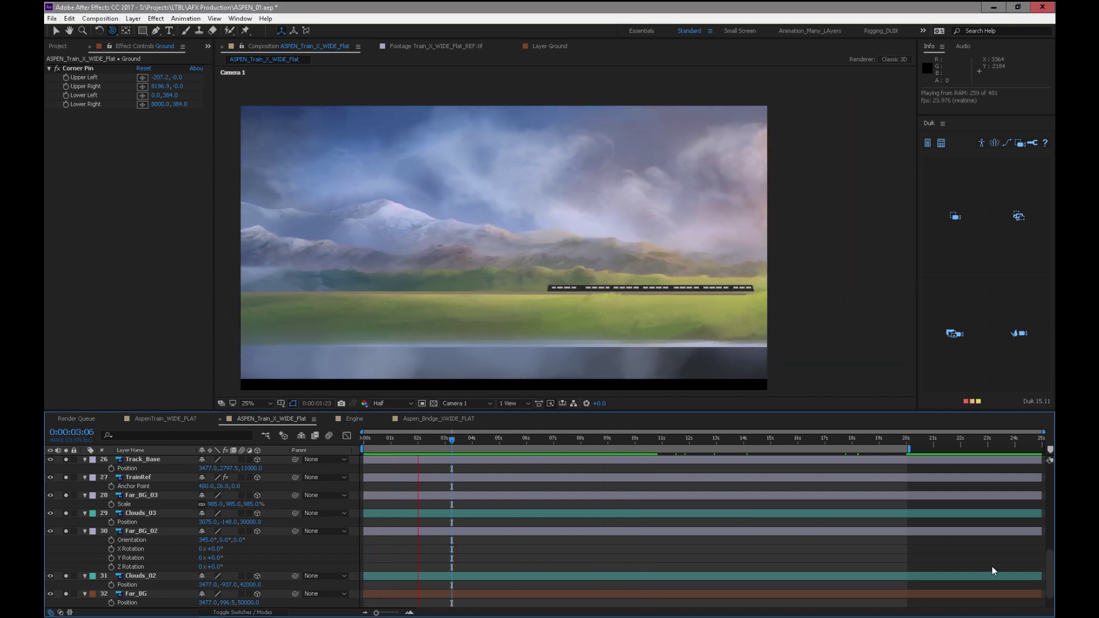
key(space)
drag(1050, 565, 1048, 484)
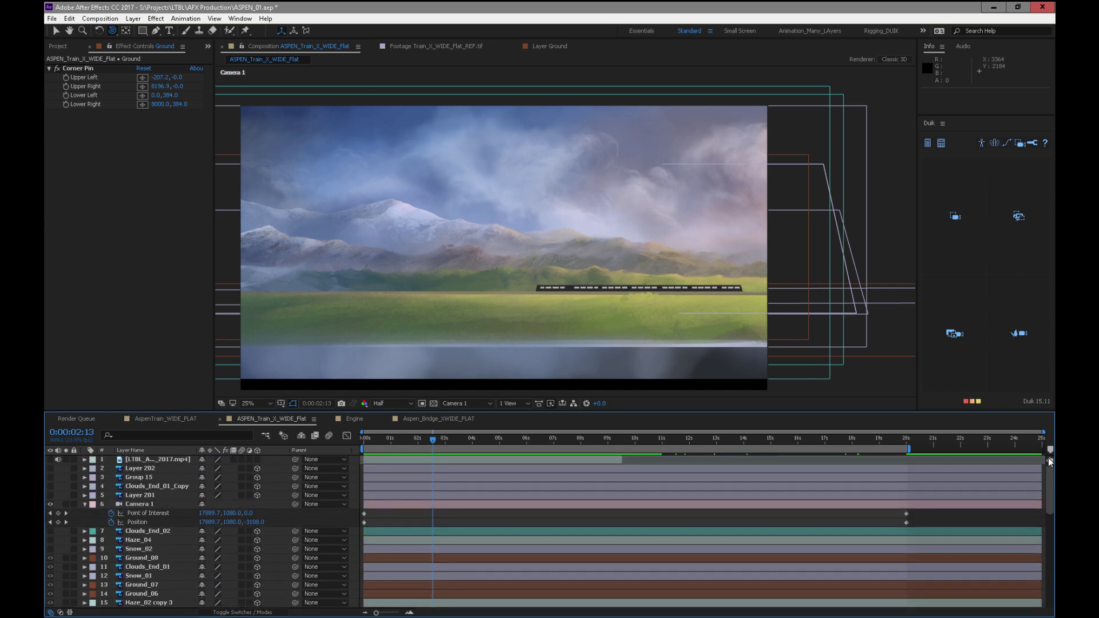
click(1025, 440)
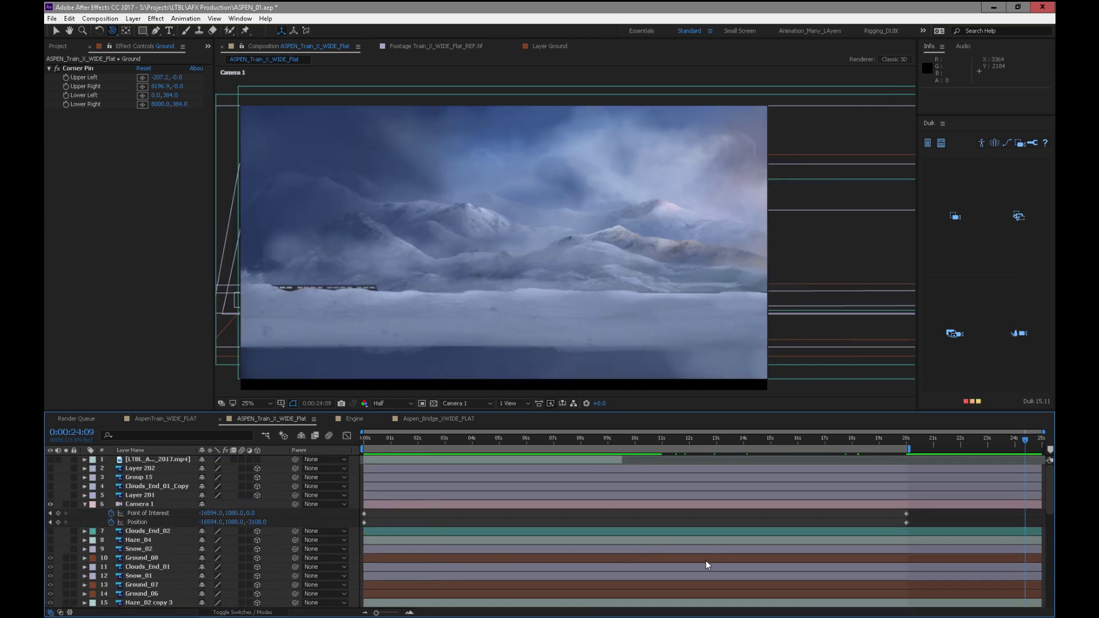
key(space)
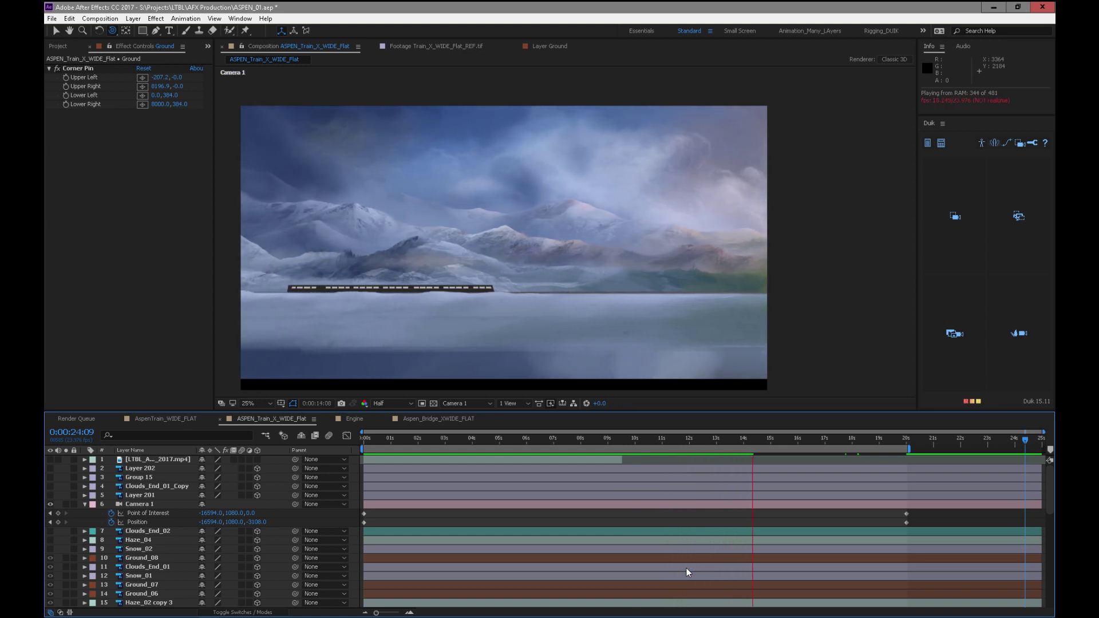
drag(753, 439, 447, 519)
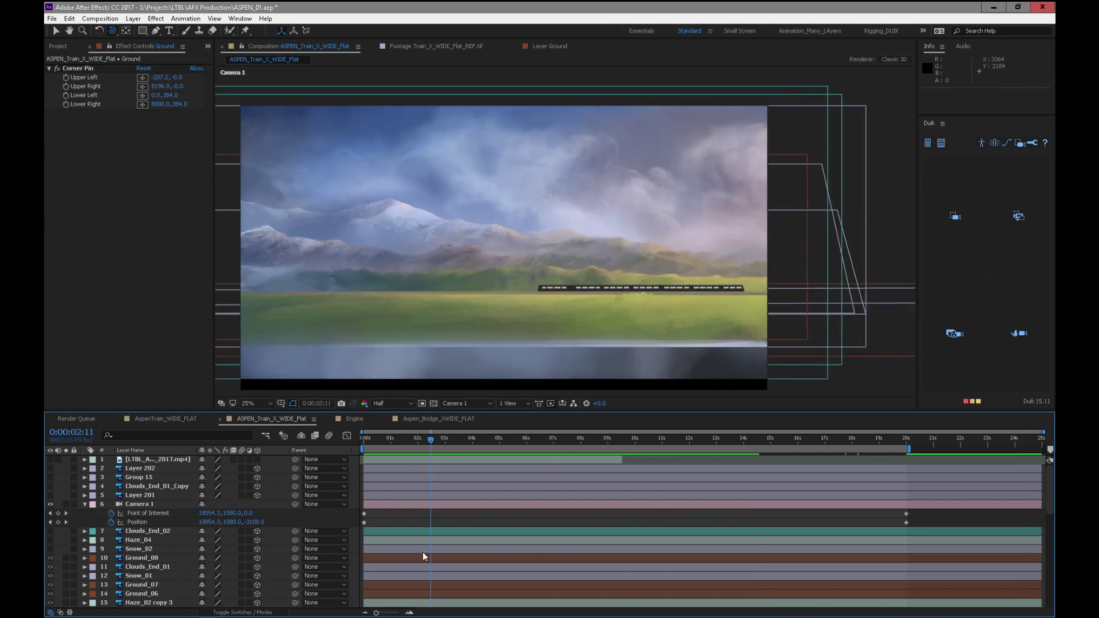
key(space)
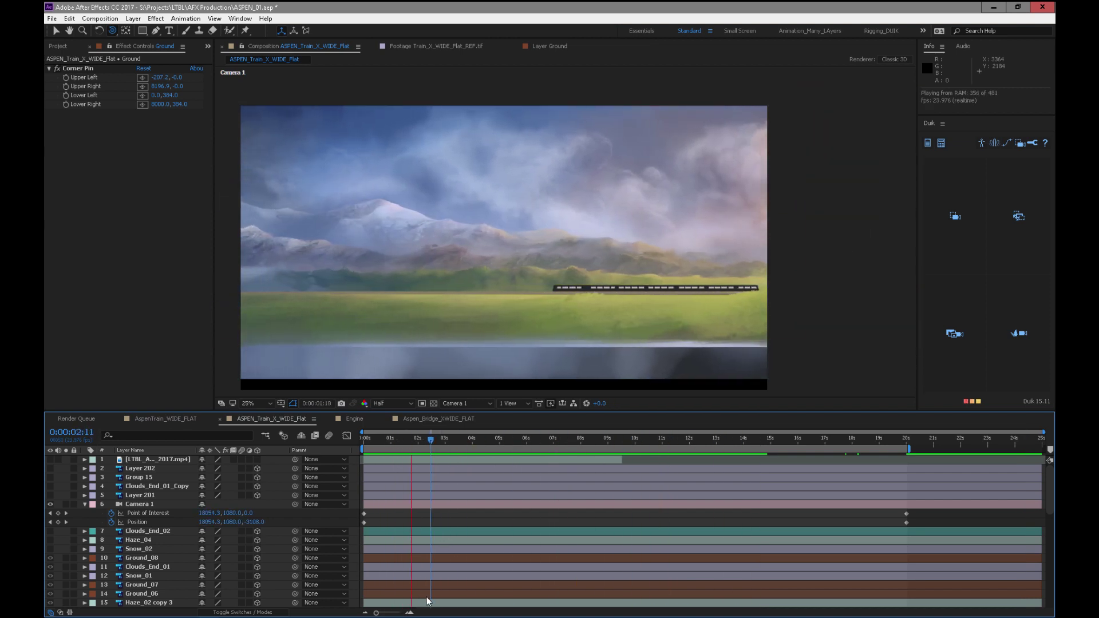
key(space)
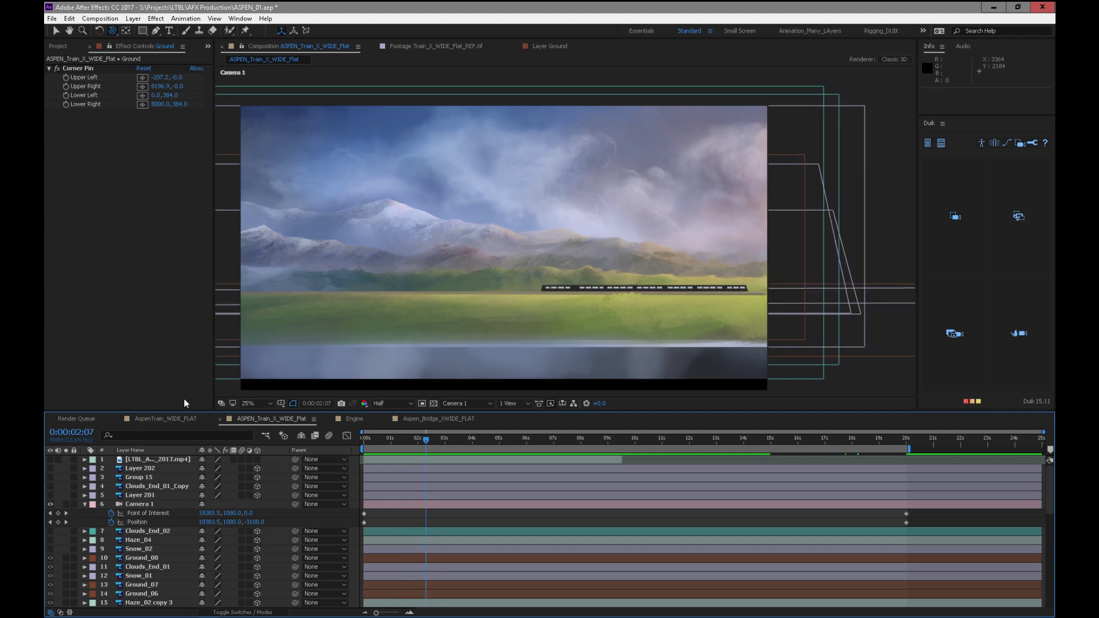
Purge All Memory & Disk Cache, then return the playhead to 0:00:00:00
click(70, 18)
mouse_move(150, 242)
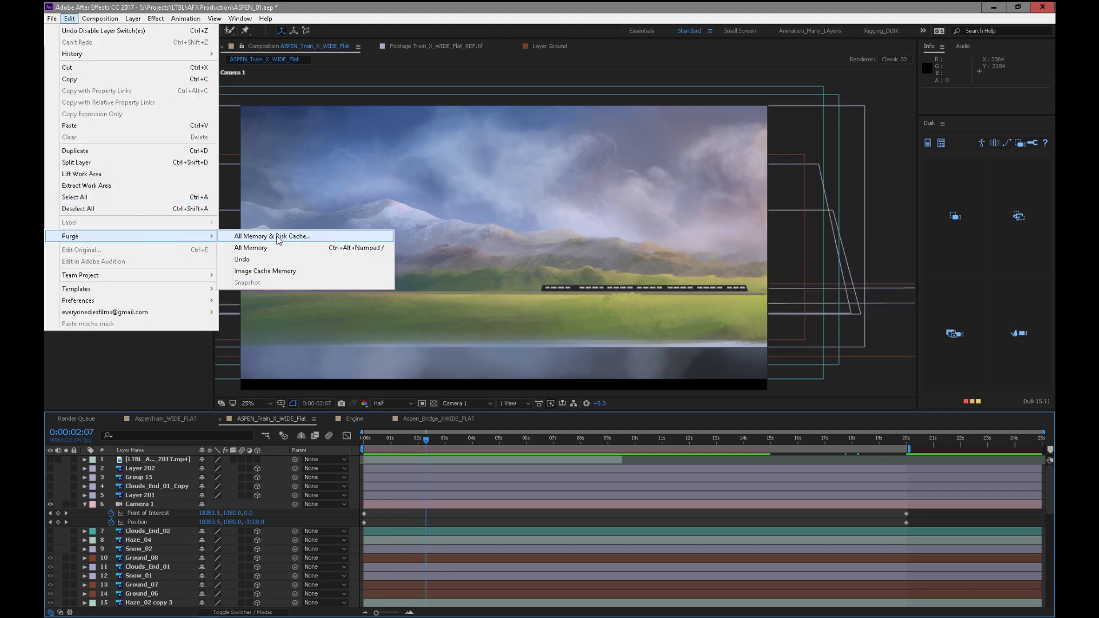
click(280, 239)
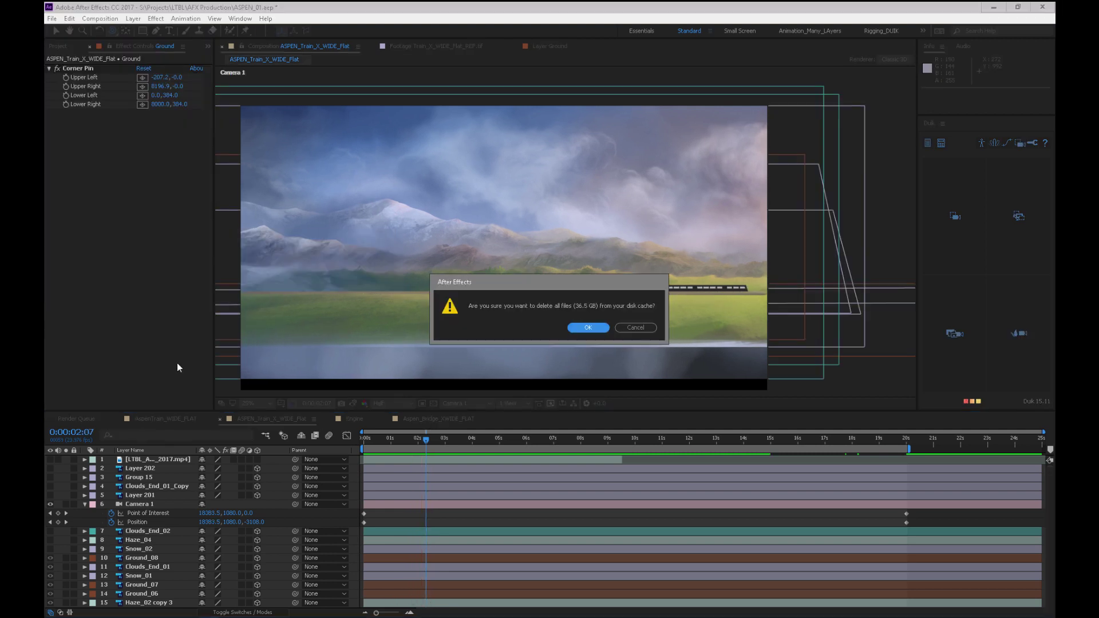
click(588, 327)
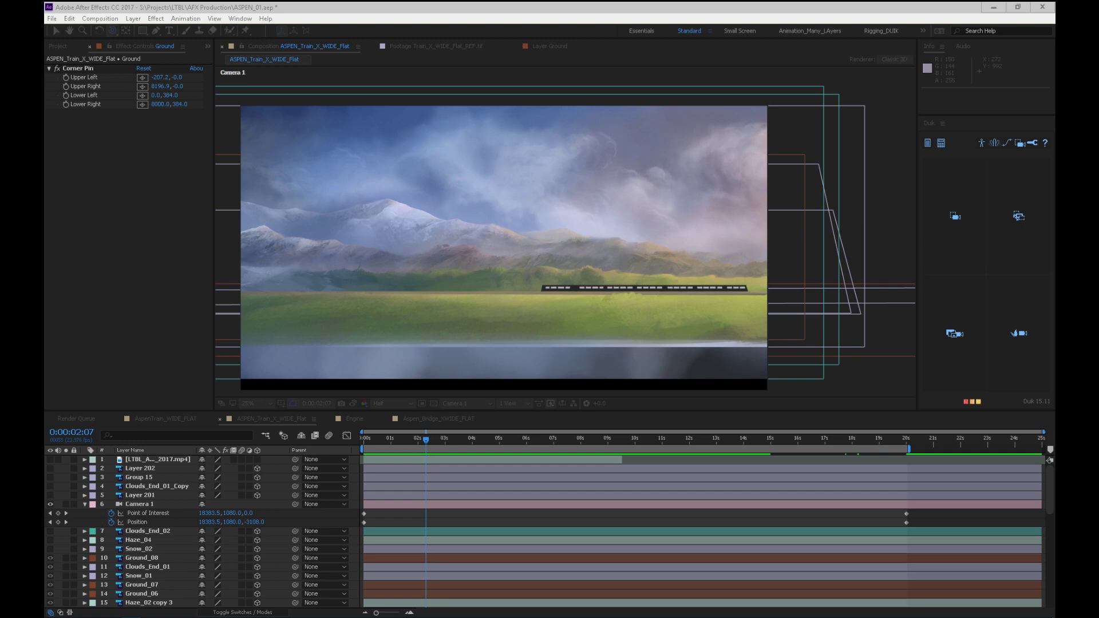
drag(394, 441, 349, 450)
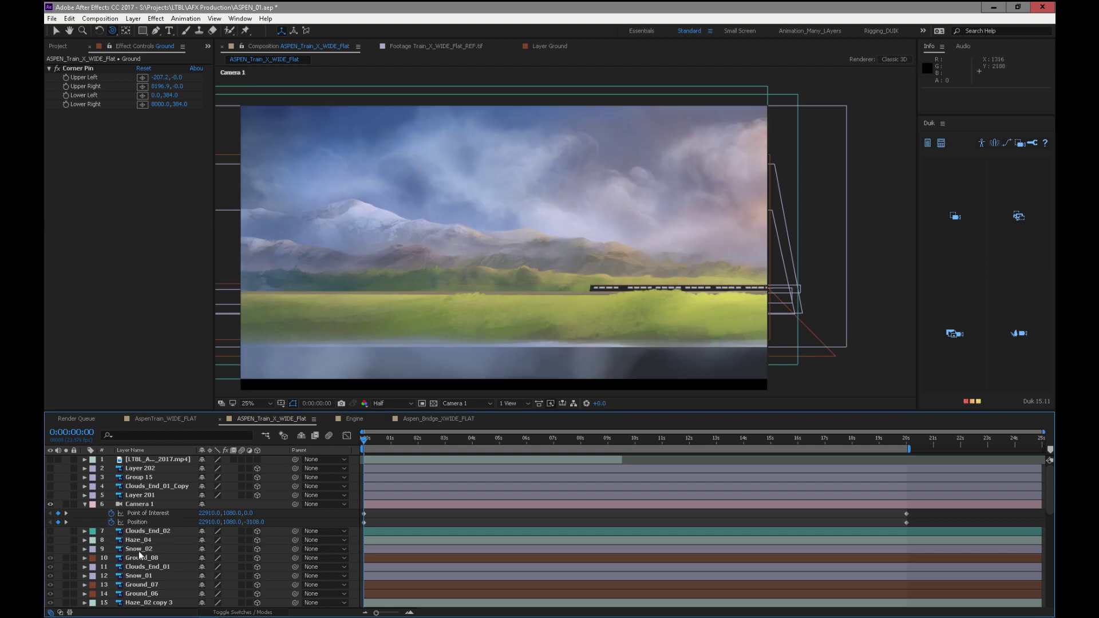
scroll(1047, 520, down, 4)
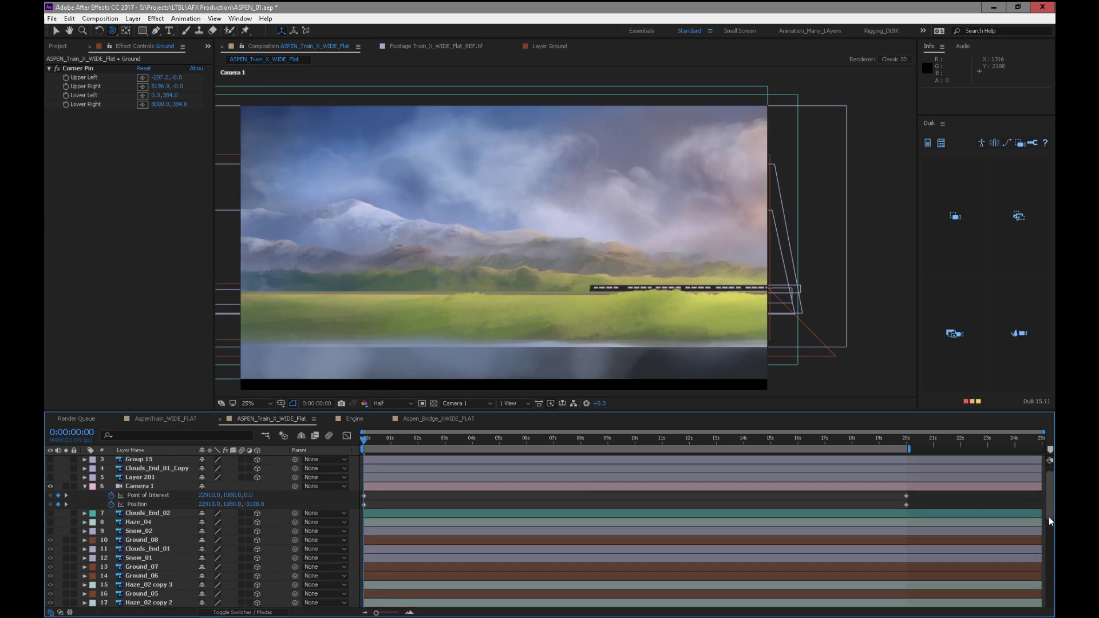
Set Haze_01's Z position to 8000
scroll(1043, 531, down, 4)
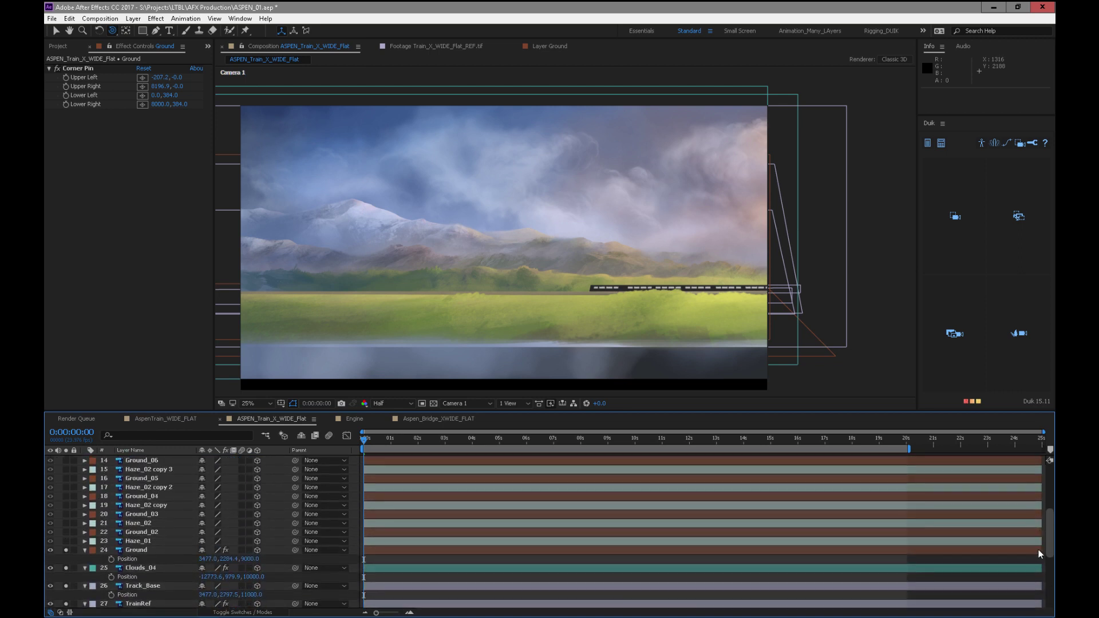
click(119, 542)
click(66, 542)
click(141, 551)
click(142, 544)
key(p)
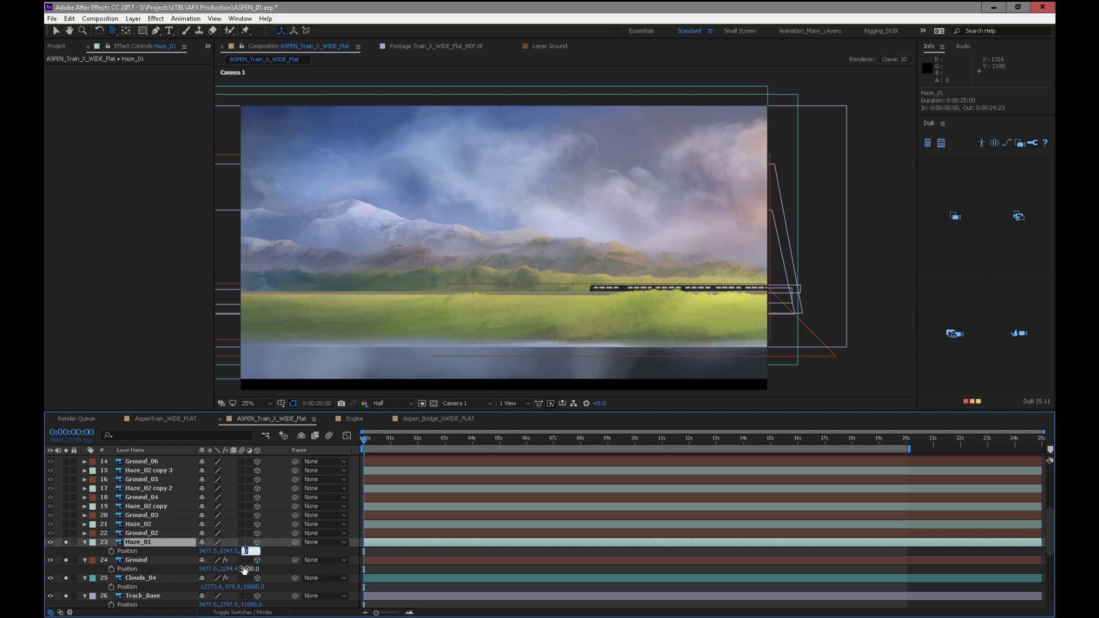
key(Return)
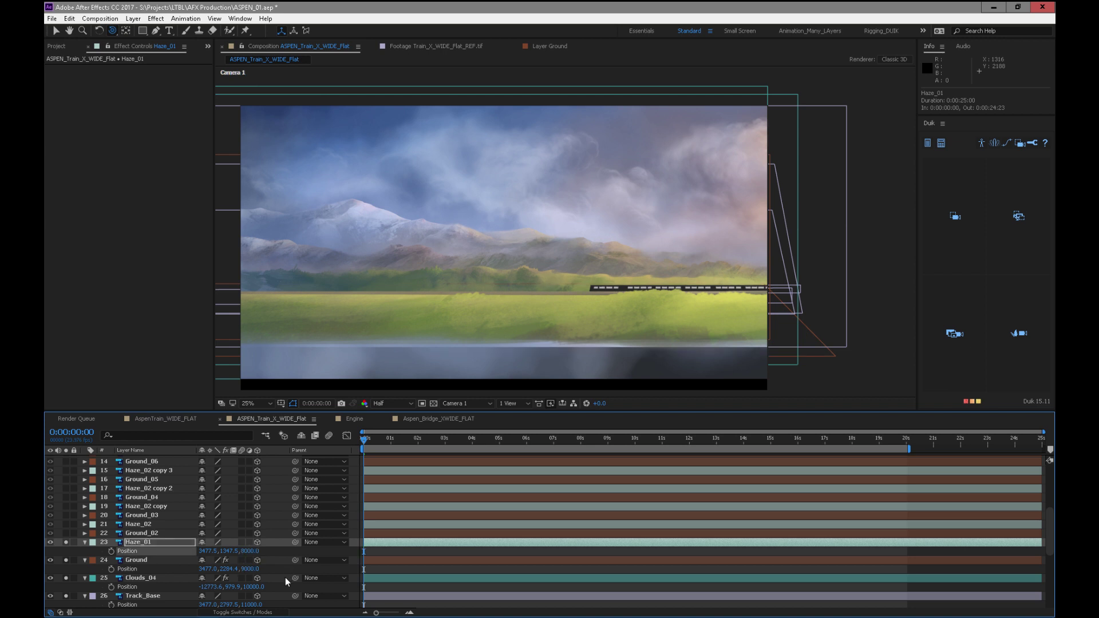
key(comma)
drag(389, 444, 560, 449)
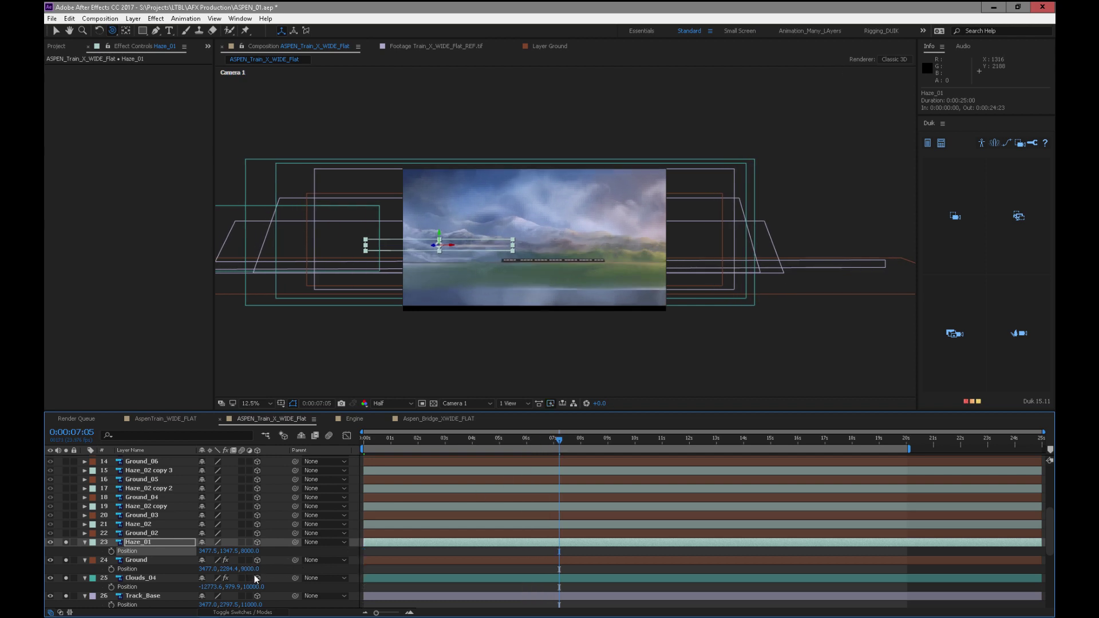
Scale Haze_01 up to about 687.6%, checking early and later frames
drag(254, 554, 404, 517)
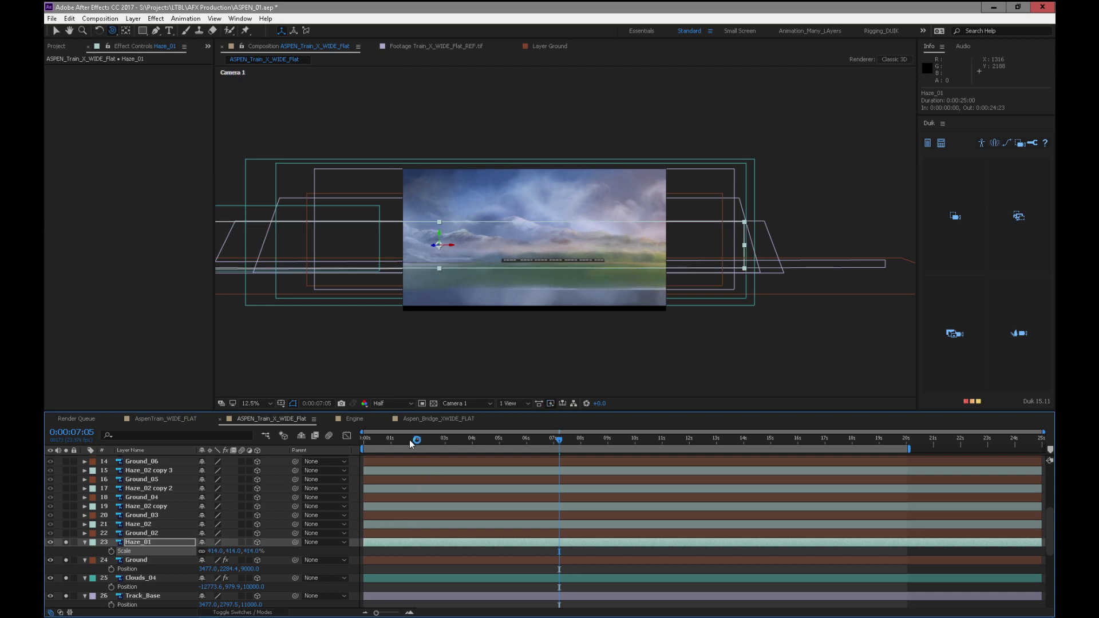
drag(409, 440, 361, 440)
drag(250, 561, 359, 524)
drag(378, 443, 925, 443)
drag(250, 554, 261, 554)
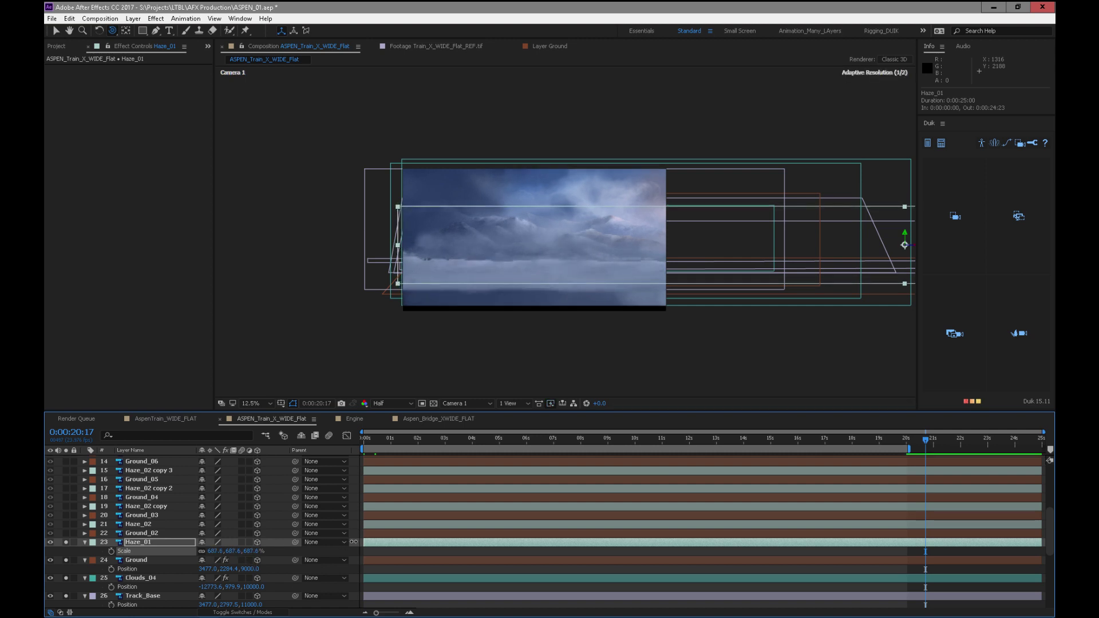
key(Home)
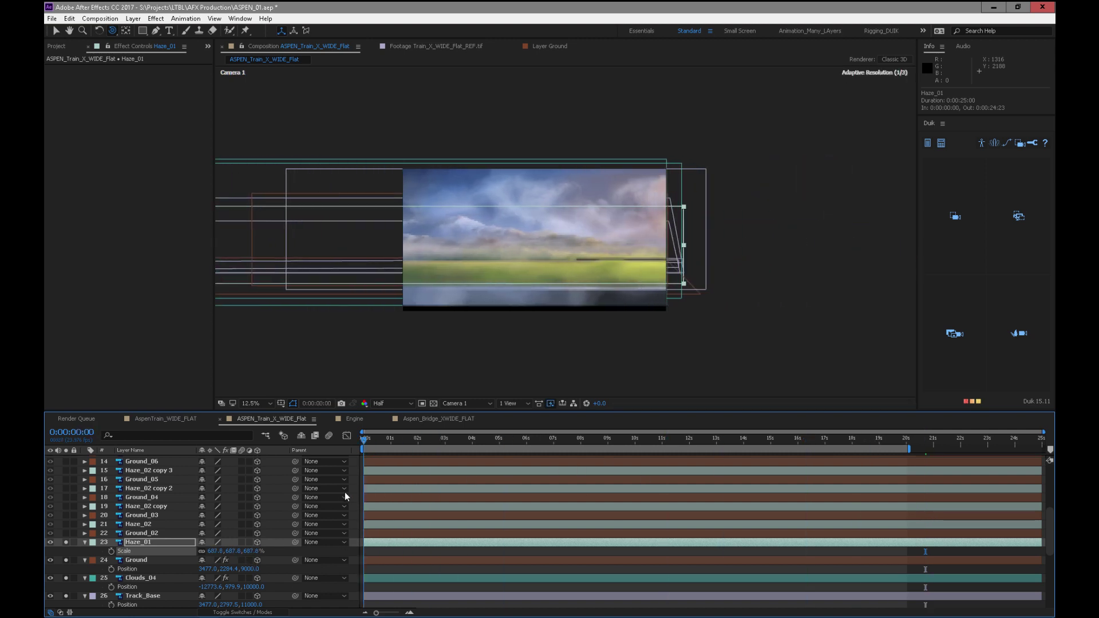
key(period)
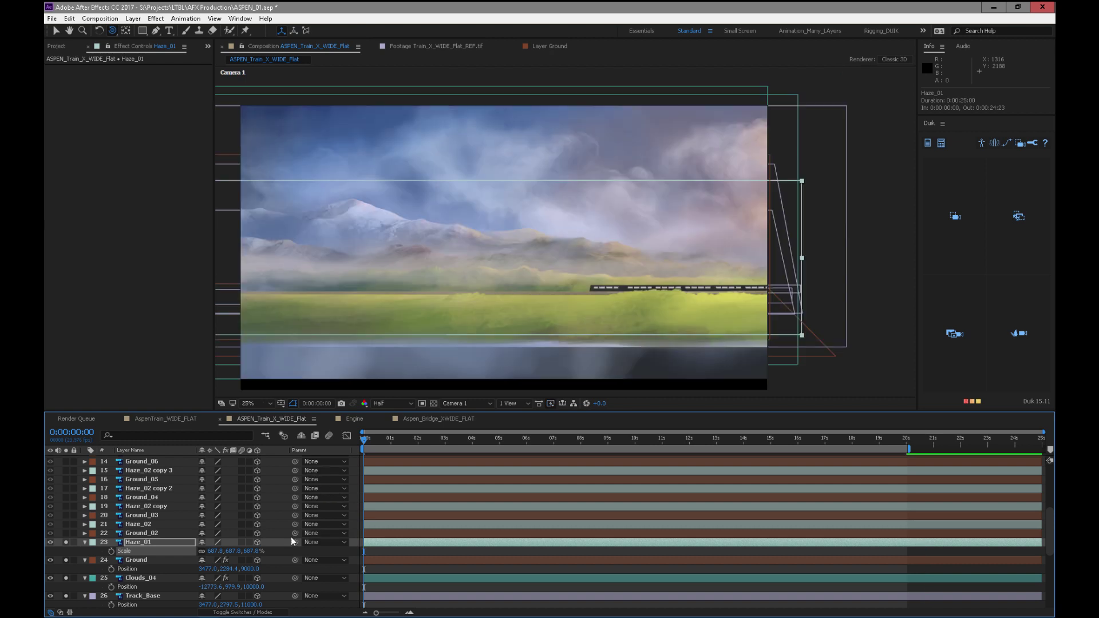
Lower Haze_01 toward the horizon to Y about 2404.5
drag(232, 553, 355, 540)
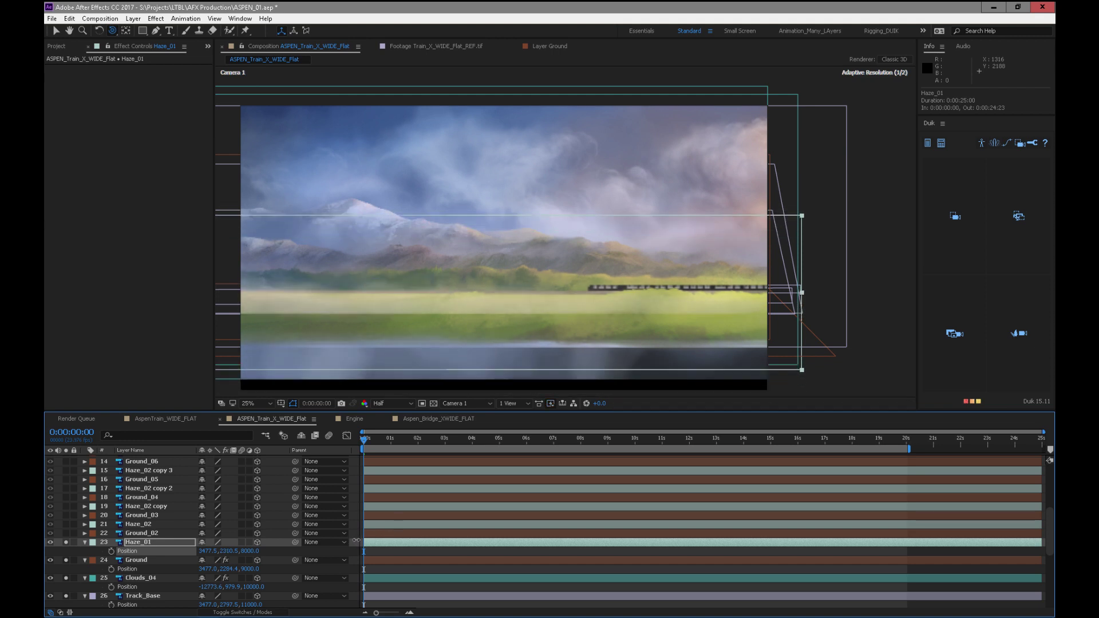
drag(366, 440, 930, 446)
drag(226, 552, 299, 535)
click(159, 580)
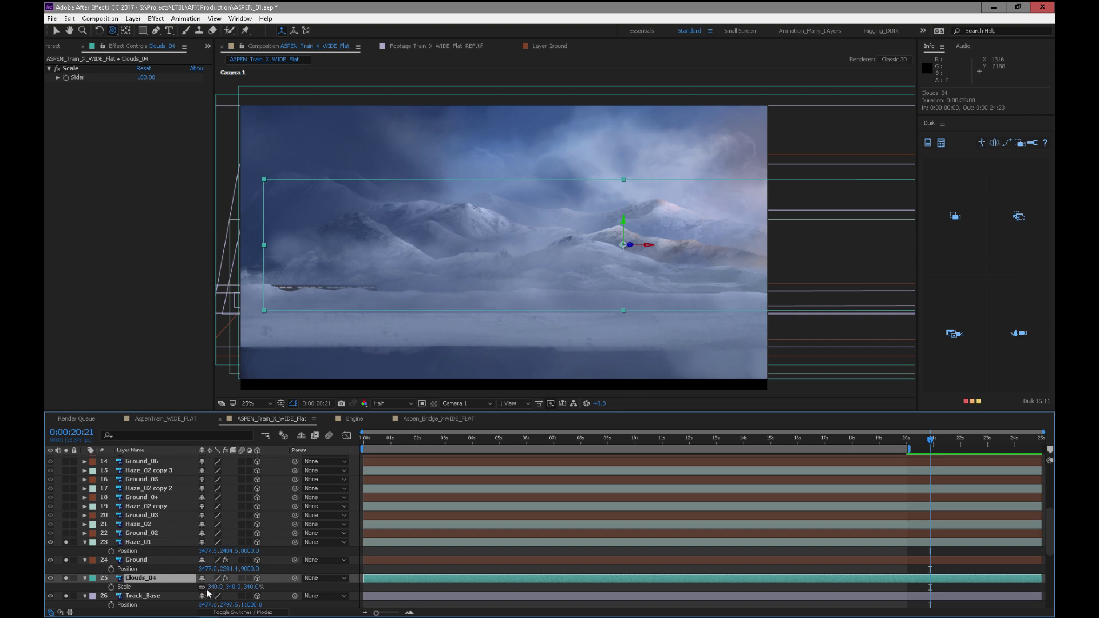
Stretch Clouds_04's X scale from 340% to 377%, checking a later frame
drag(215, 590, 230, 586)
click(387, 441)
drag(396, 445, 743, 445)
key(Home)
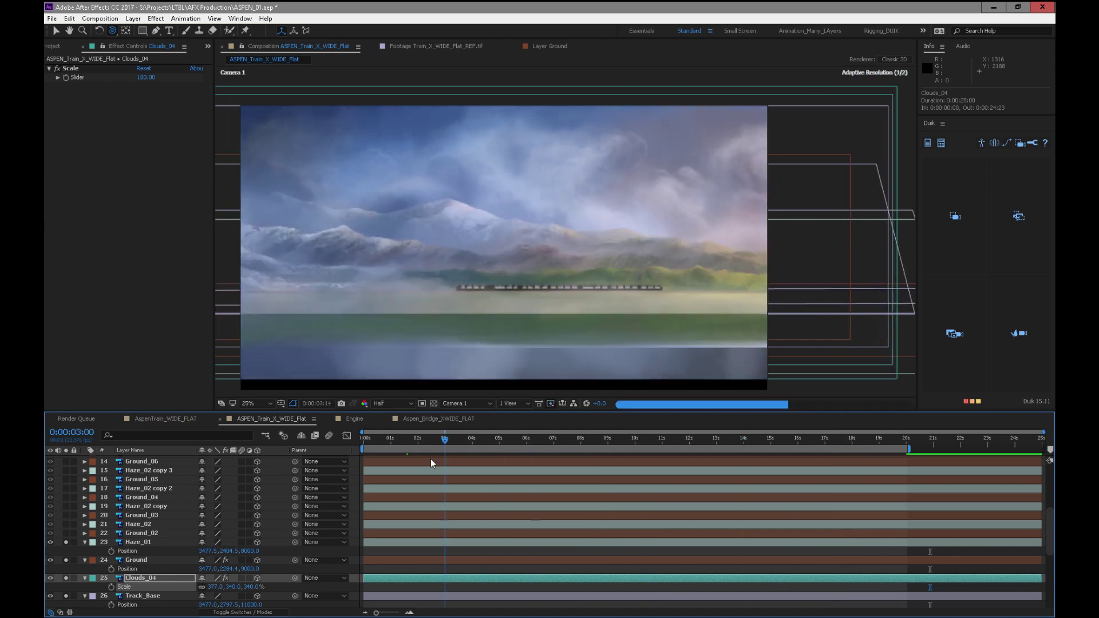
click(138, 542)
click(140, 532)
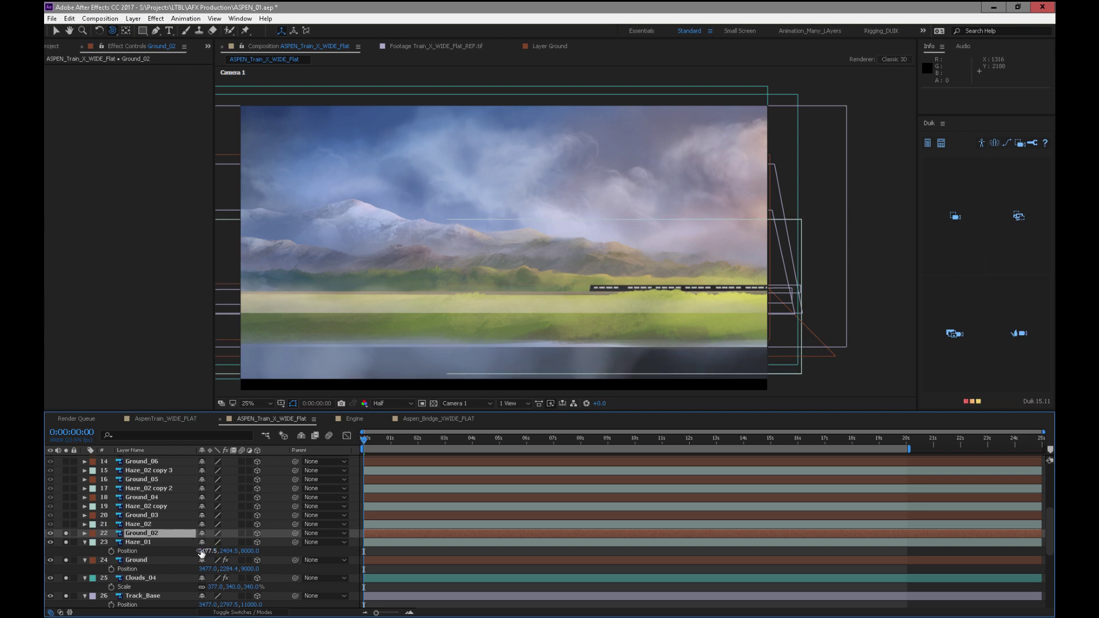
Set Ground_02's Z position to 6000
key(p)
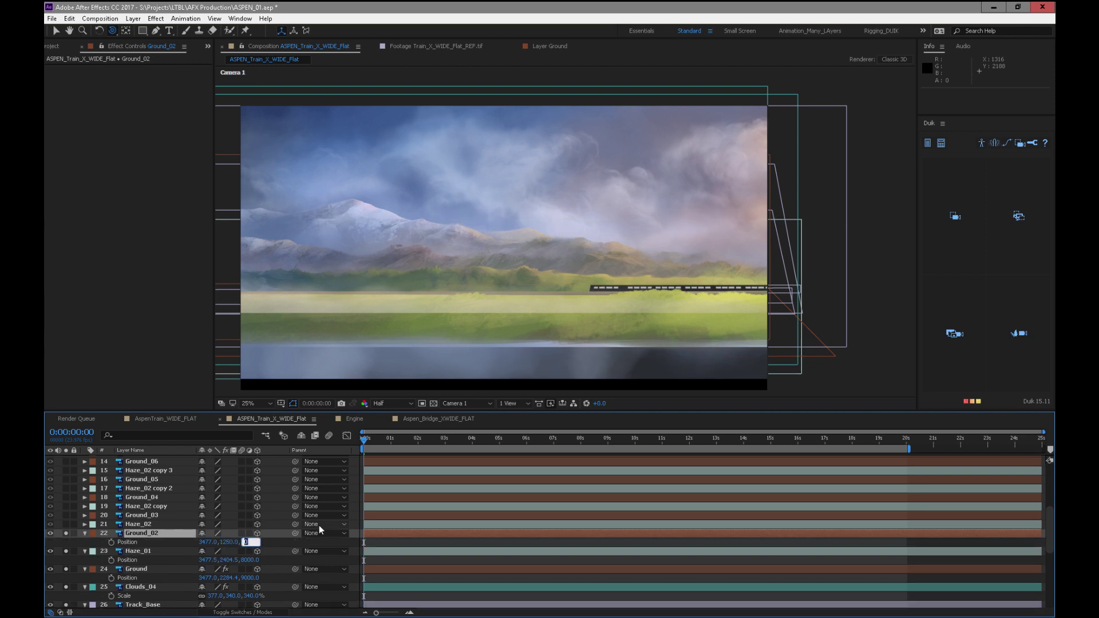
text(6000)
key(Return)
drag(377, 440, 630, 437)
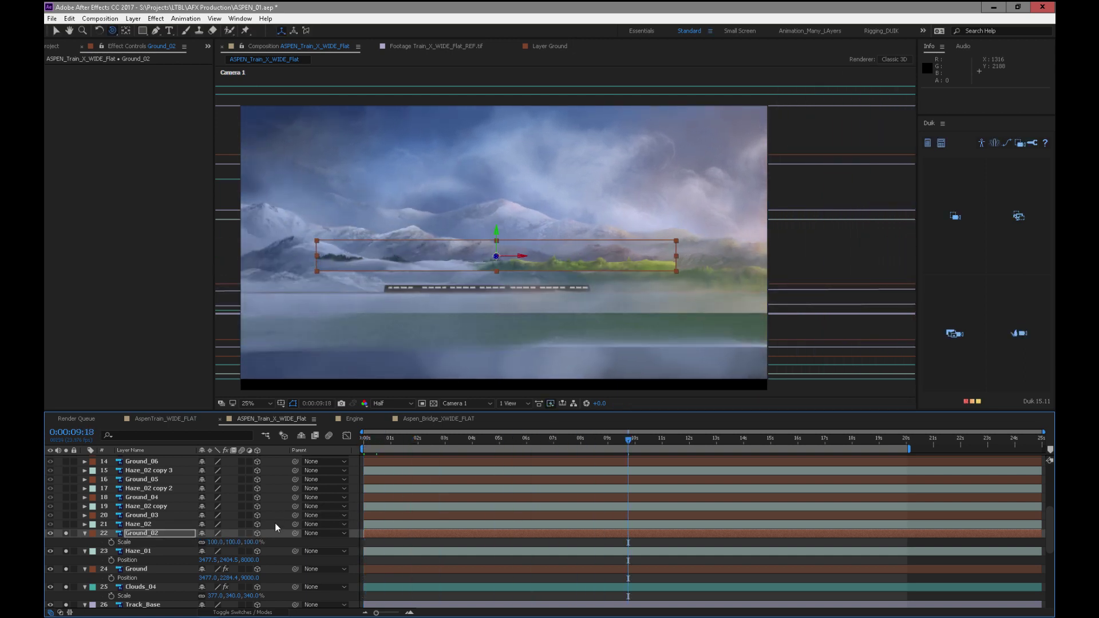
Scale Ground_02 up to about 642%, checking early and later frames
drag(252, 542, 378, 509)
drag(381, 439, 344, 471)
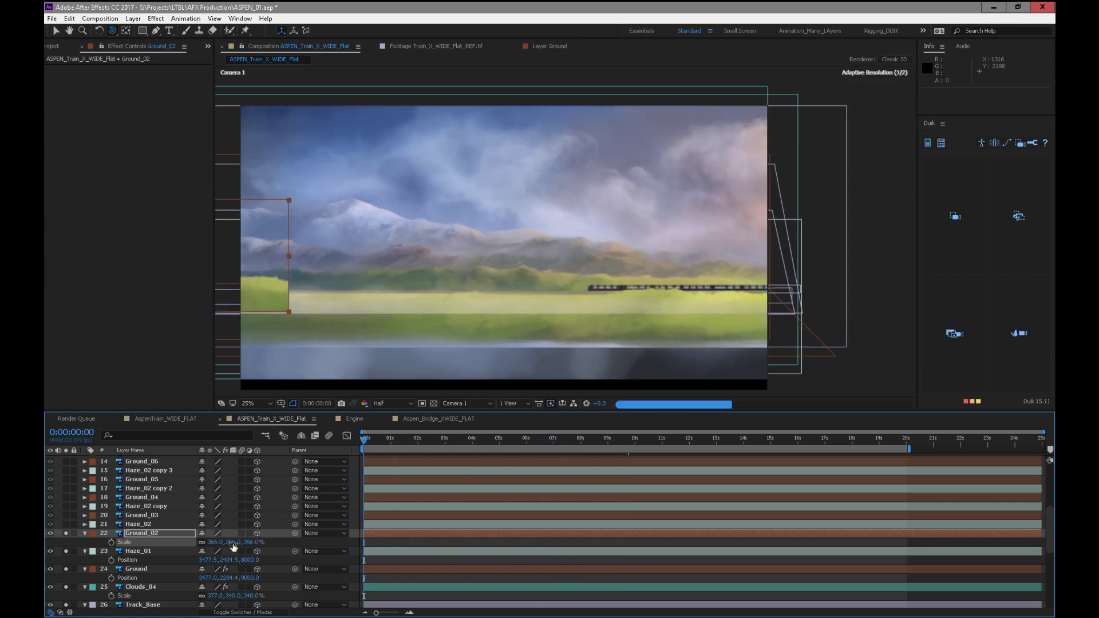
key(comma)
drag(212, 545, 367, 447)
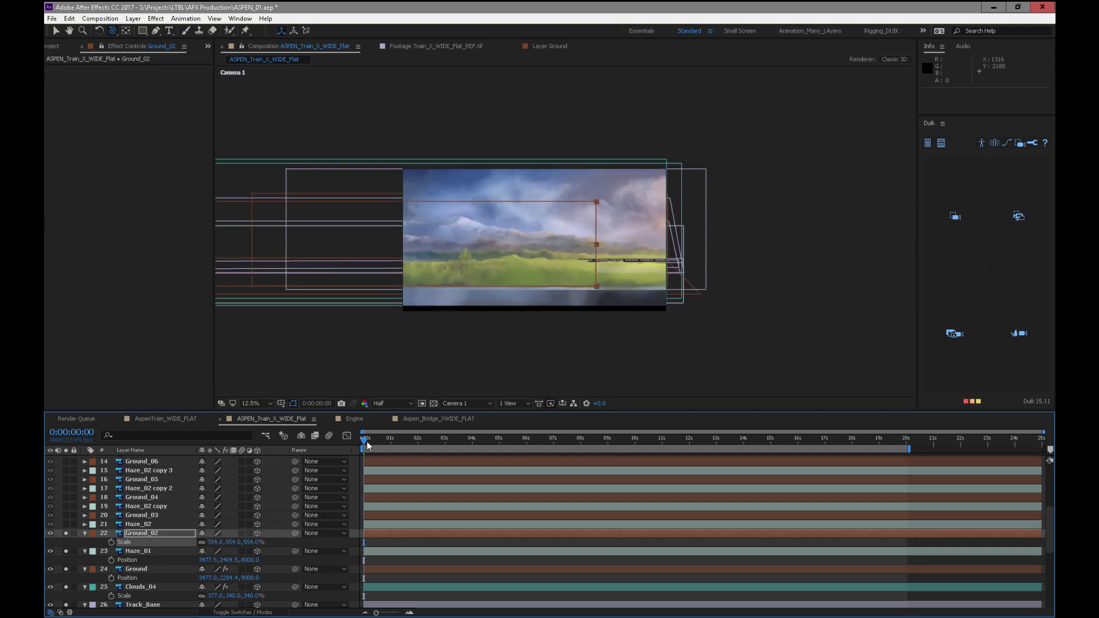
drag(212, 542, 252, 540)
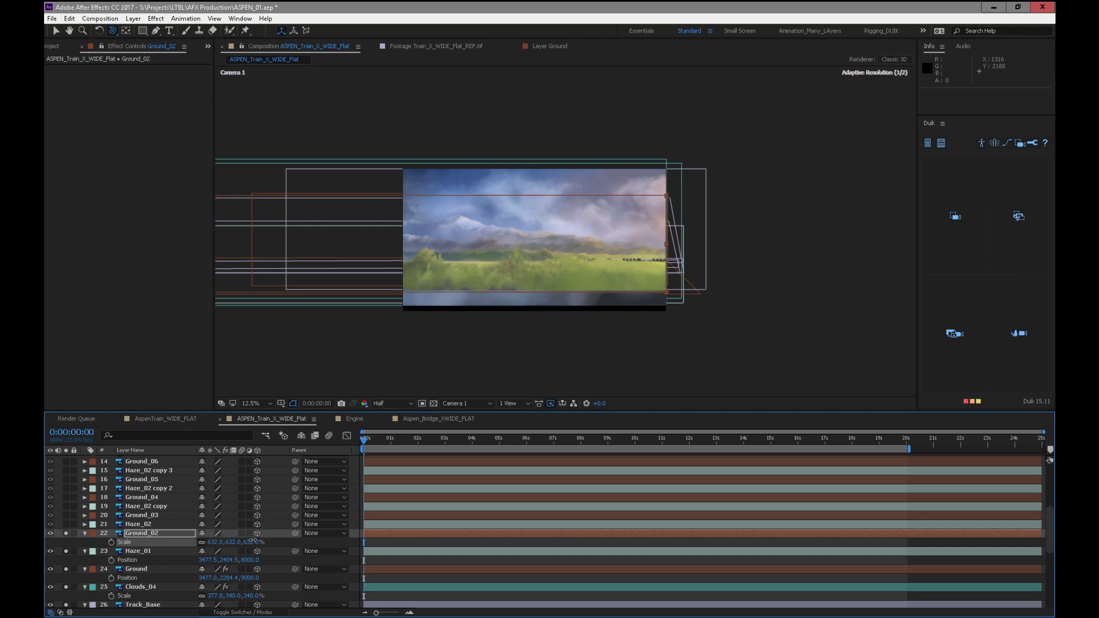
drag(365, 439, 504, 441)
key(Home)
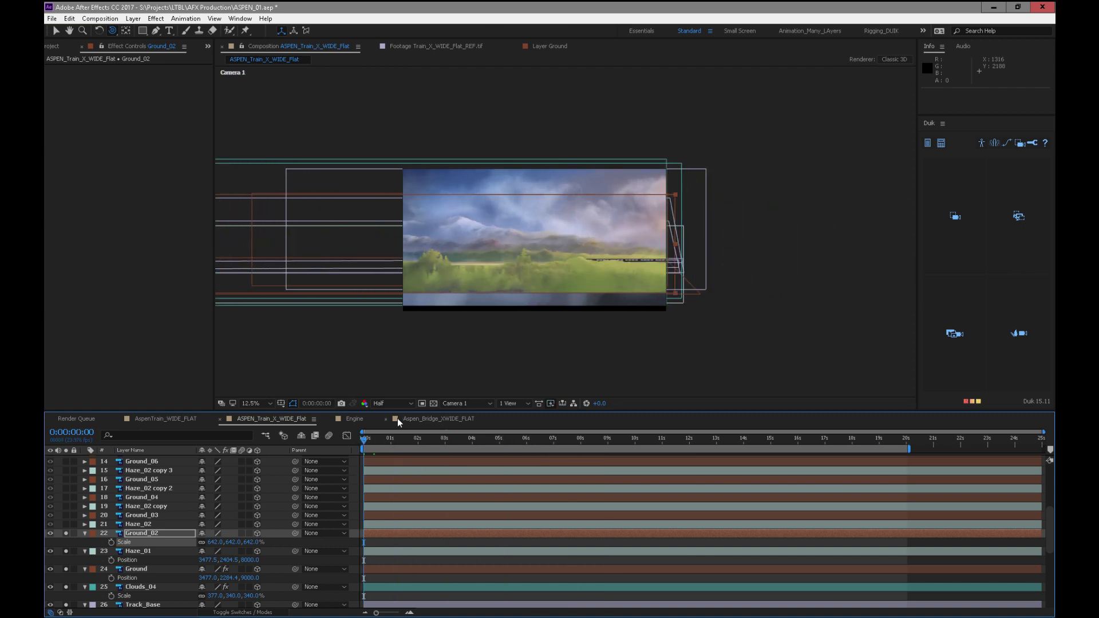
Reposition Ground_02 vertically to Y 1314
drag(255, 542, 473, 502)
drag(389, 441, 564, 445)
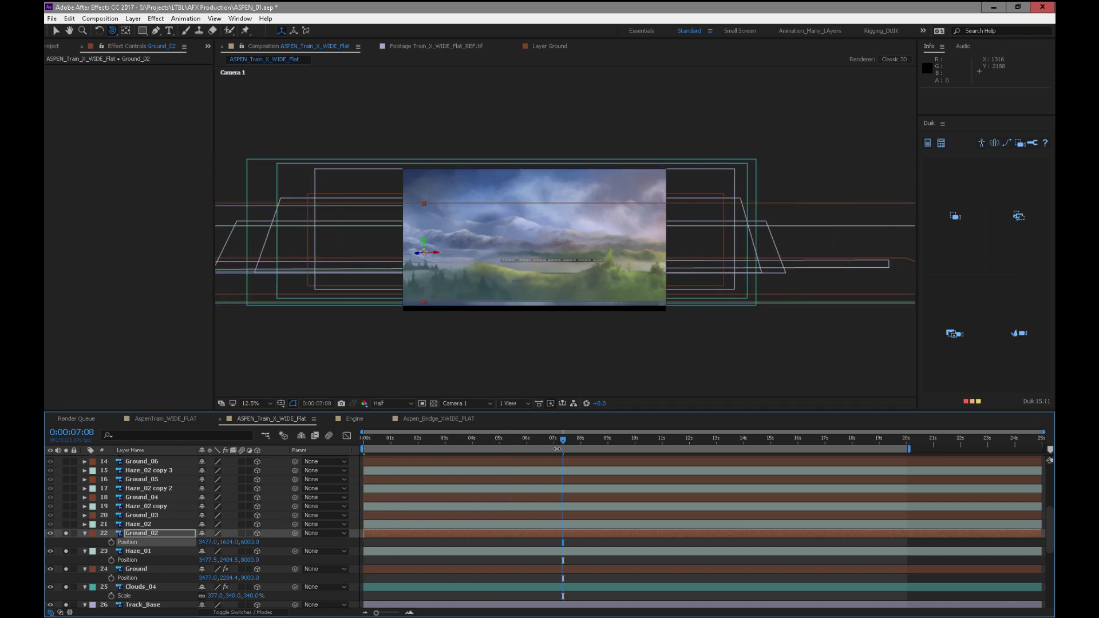
key(period)
drag(230, 544, 70, 540)
drag(566, 440, 364, 449)
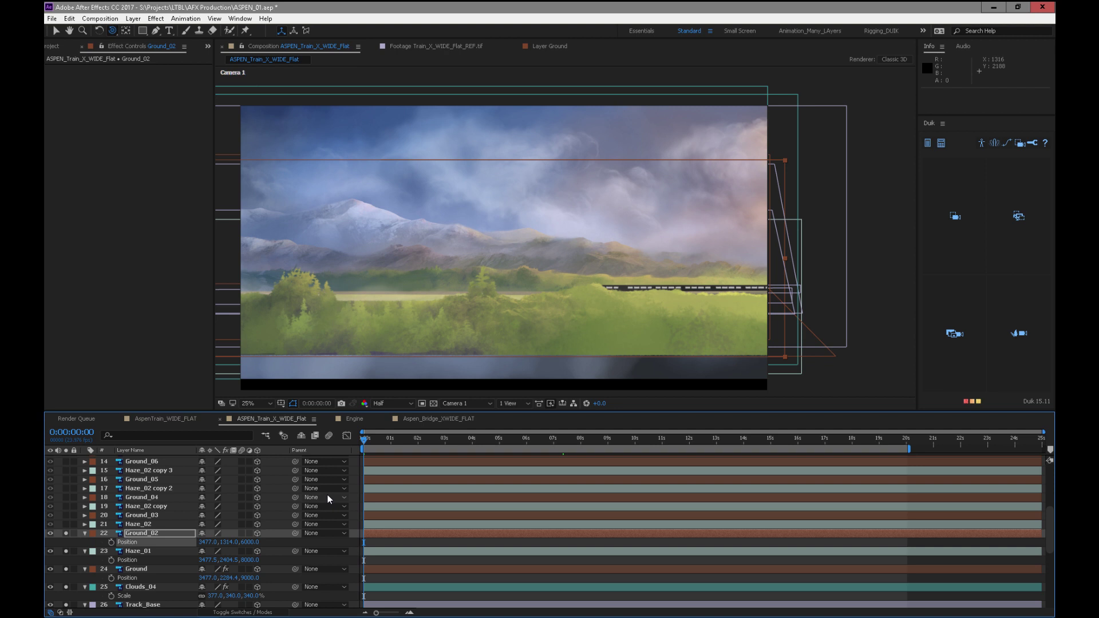
Set Ground_02 to Y 1609 and 655.6% scale, checking the 11s, 16s and train frames
drag(366, 439, 912, 447)
drag(631, 443, 889, 437)
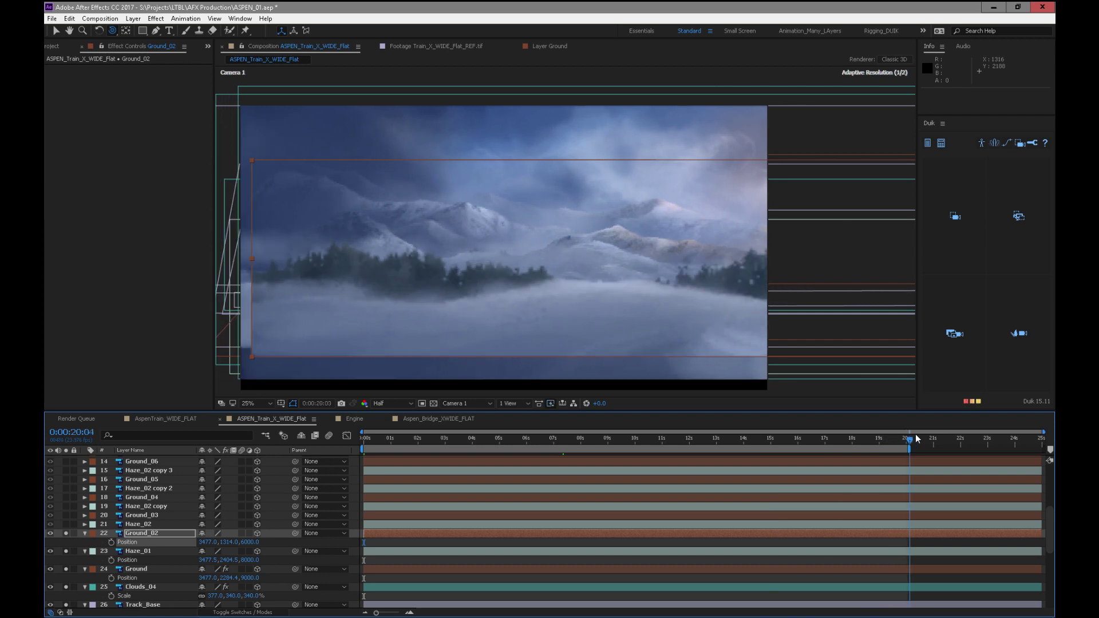
mouse_move(248, 541)
mouse_down()
mouse_move(280, 542)
mouse_move(262, 542)
mouse_up()
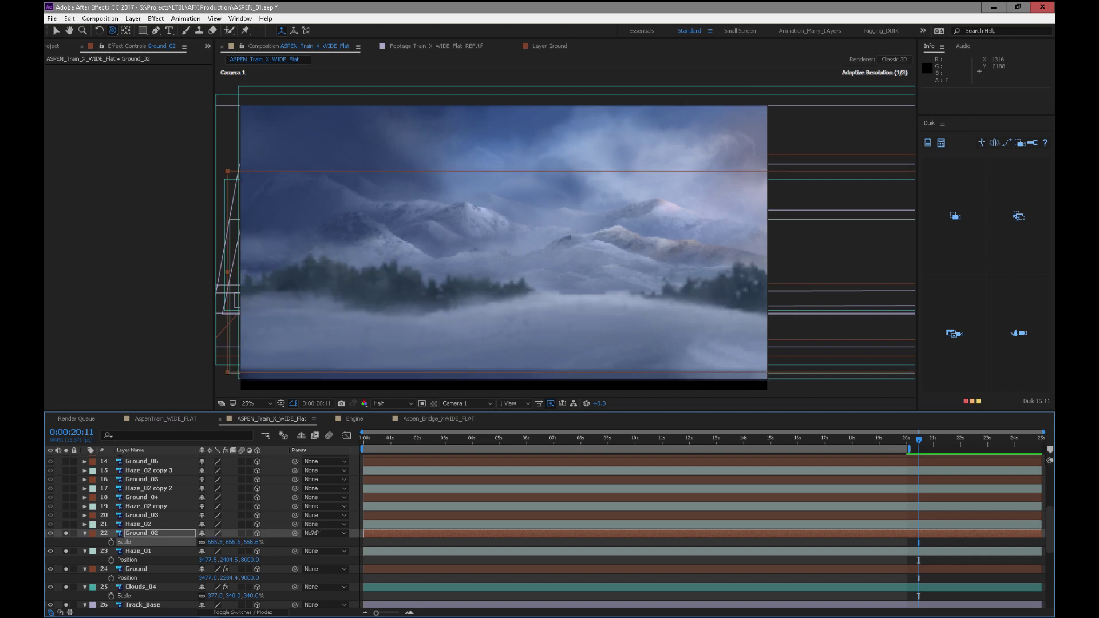
drag(901, 429, 372, 456)
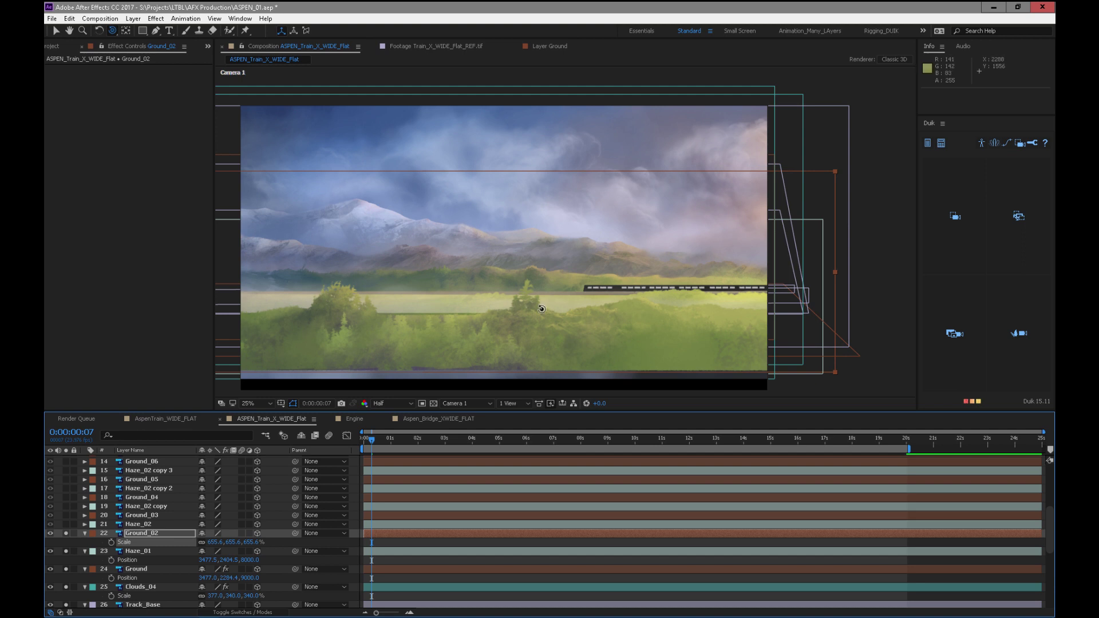
Push Haze_01 back to a depth of 7669 and lower it slightly
click(153, 525)
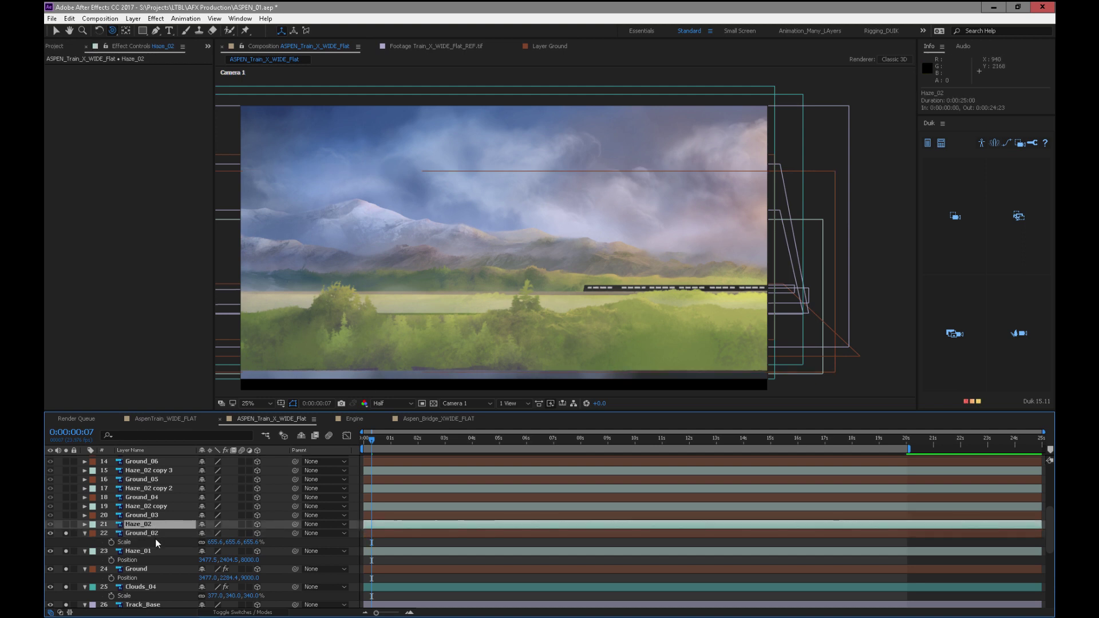
click(156, 531)
click(154, 551)
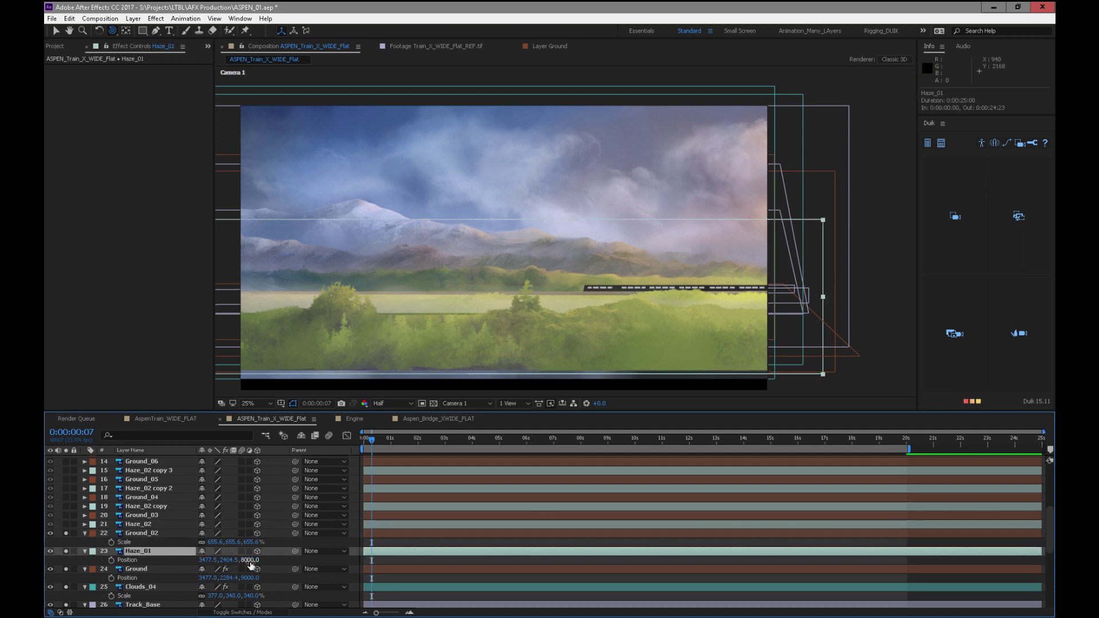
drag(243, 560, 304, 560)
drag(387, 442, 428, 442)
mouse_move(236, 561)
mouse_down()
mouse_move(290, 556)
mouse_move(239, 561)
mouse_up()
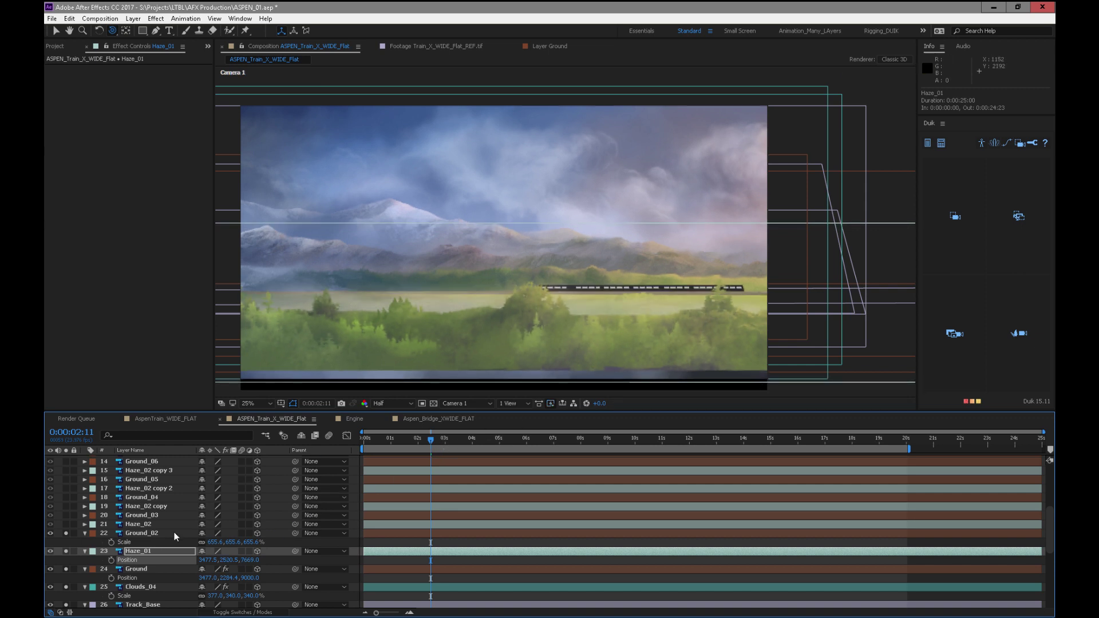
Set Haze_02's Z position to 5000
click(135, 524)
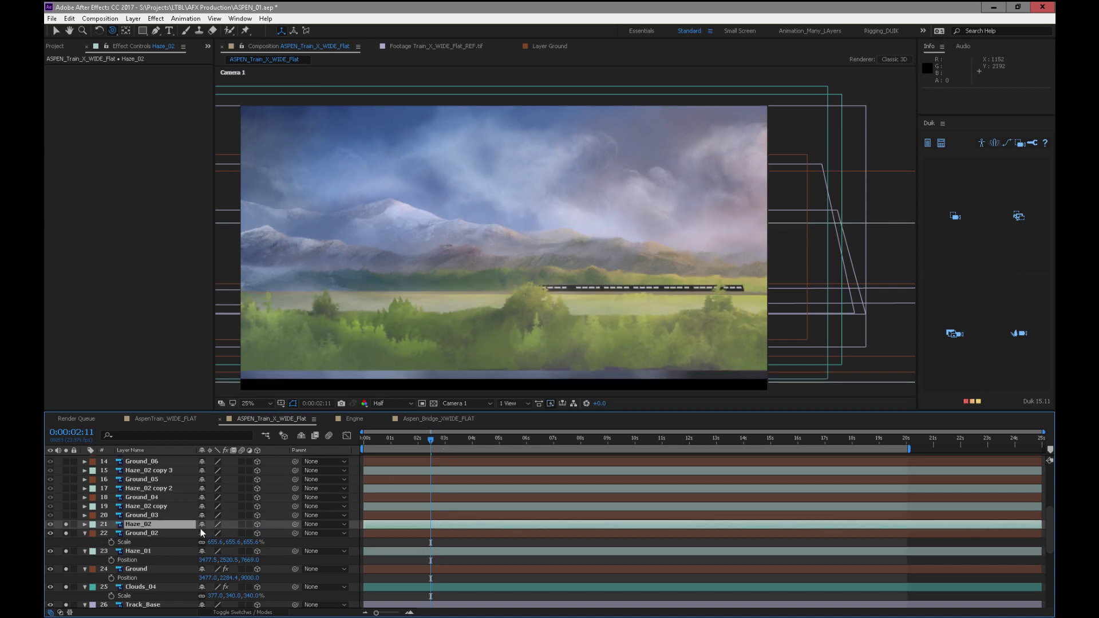
key(p)
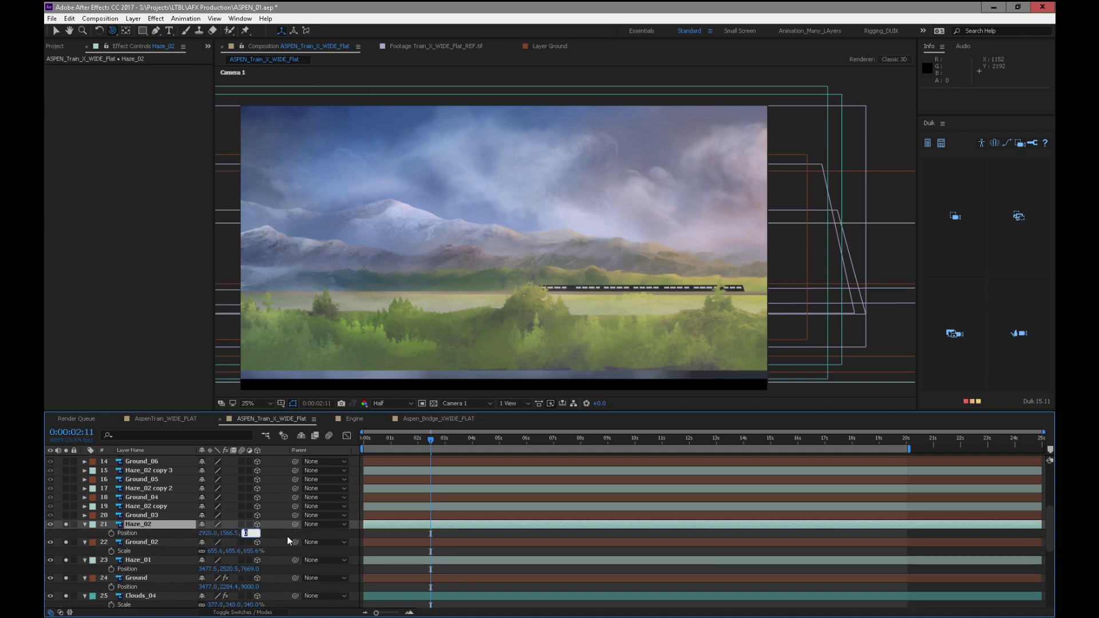
click(162, 543)
key(p)
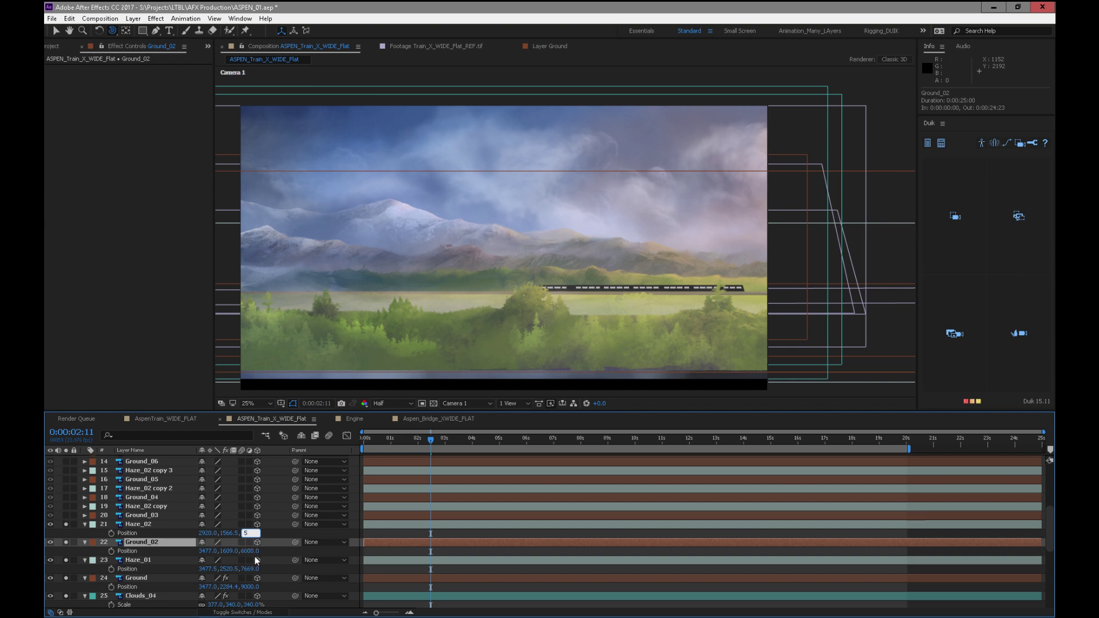
text(5000)
key(Return)
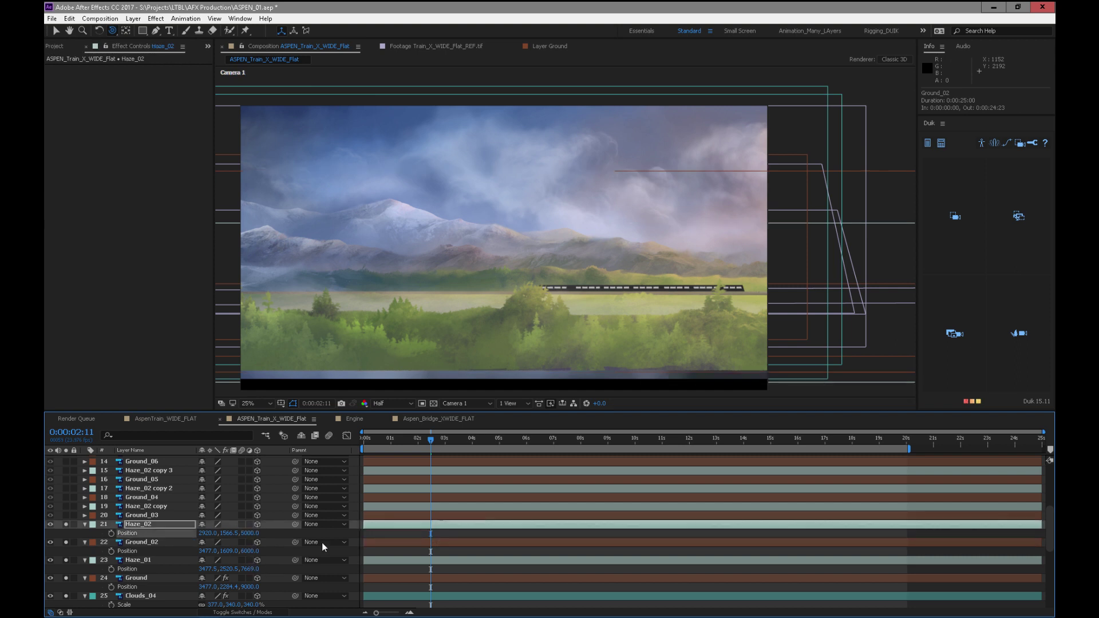
Enlarge Haze_02 to about 500.9% scale
key(s)
drag(247, 533, 359, 446)
click(362, 439)
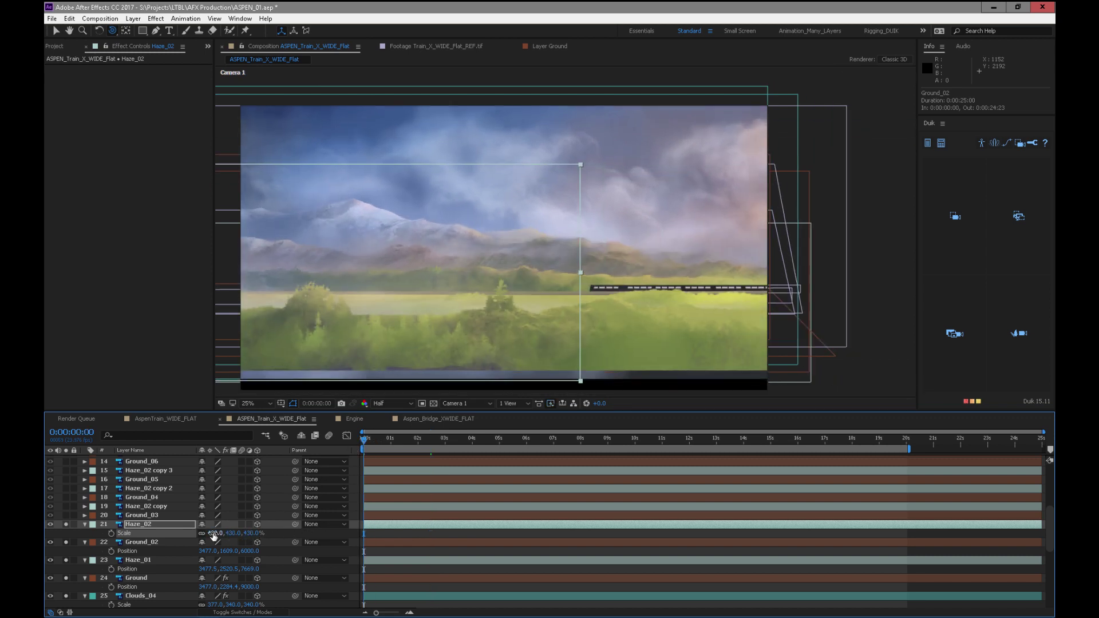
drag(208, 533, 393, 514)
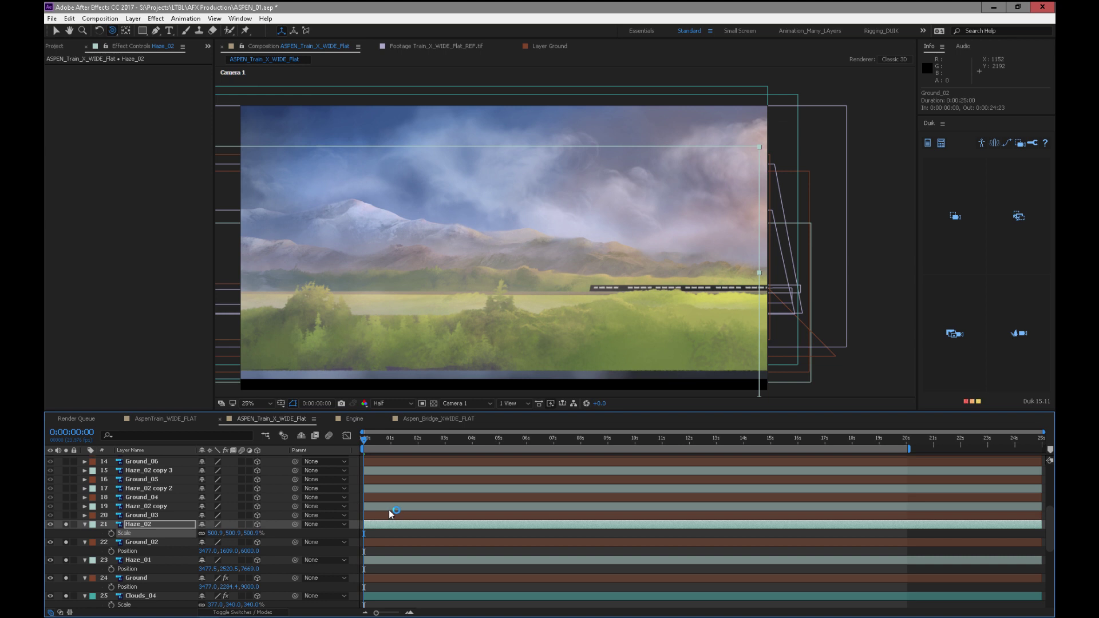
Lower Haze_02 to Y 2967.5 and enlarge it to 510.1%
key(p)
drag(231, 537, 325, 529)
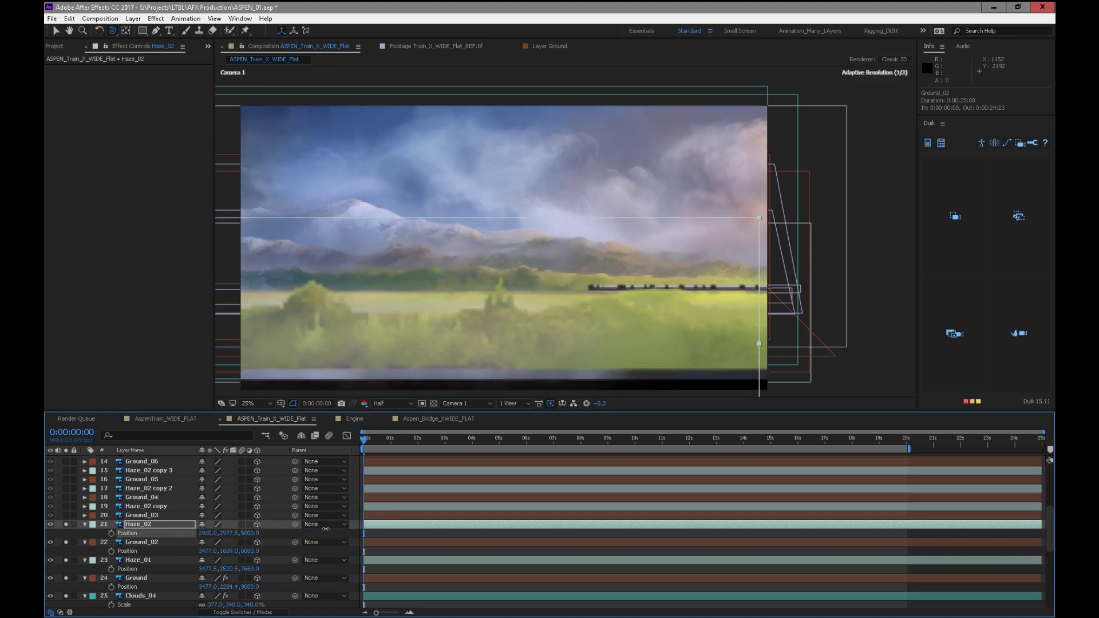
drag(216, 535, 244, 533)
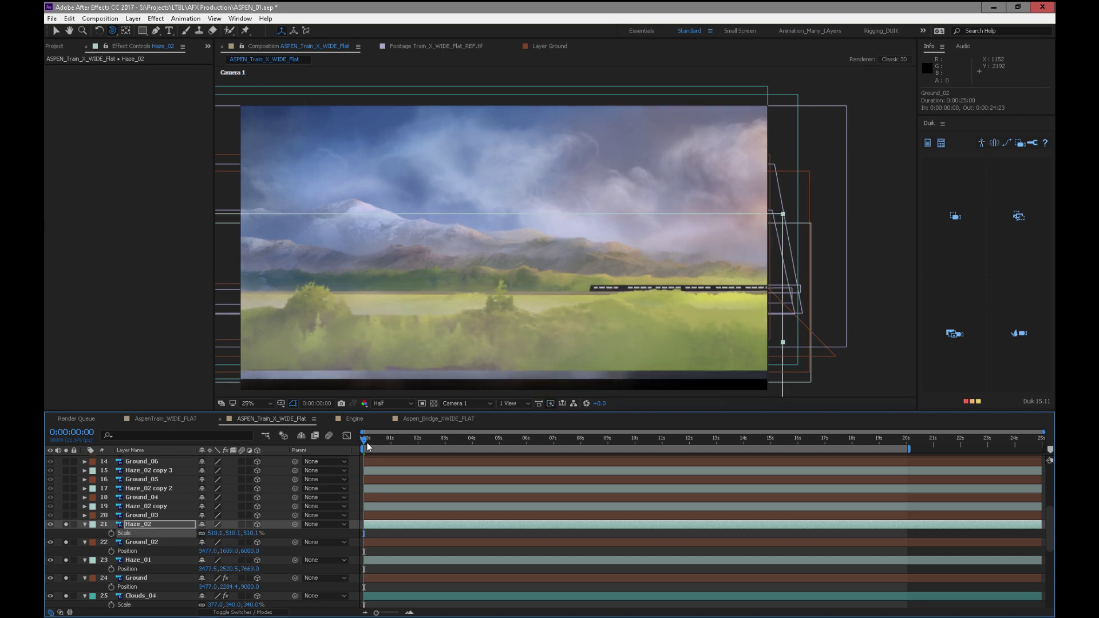
Preview the camera move across the landscape, returning to the first frame
drag(481, 448, 355, 454)
drag(388, 442, 346, 418)
drag(380, 441, 364, 462)
click(141, 517)
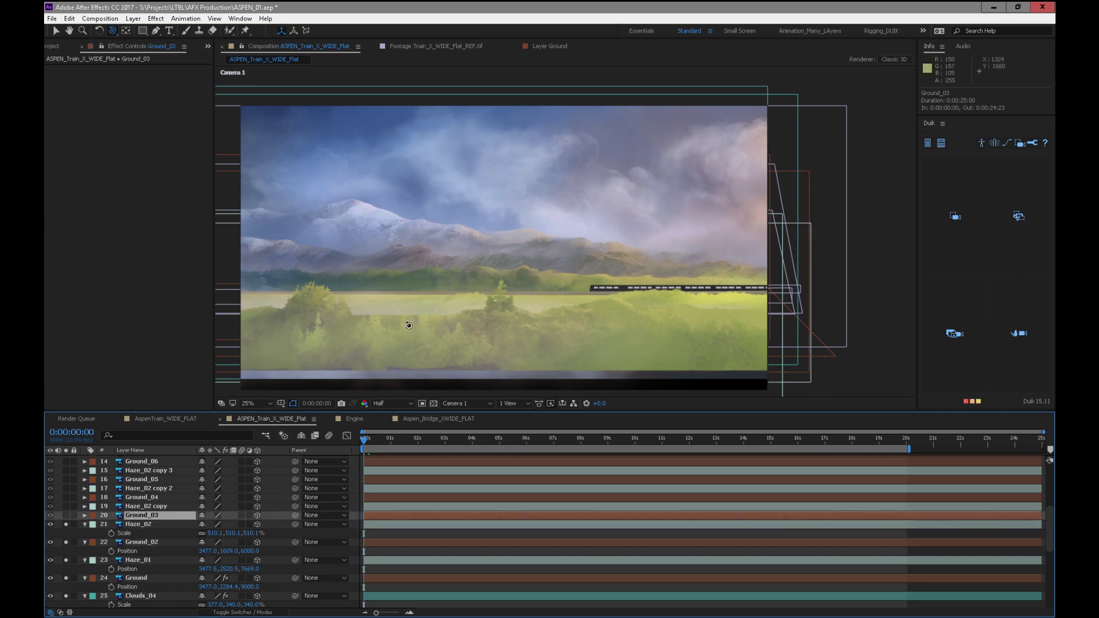
drag(402, 435, 358, 452)
click(139, 525)
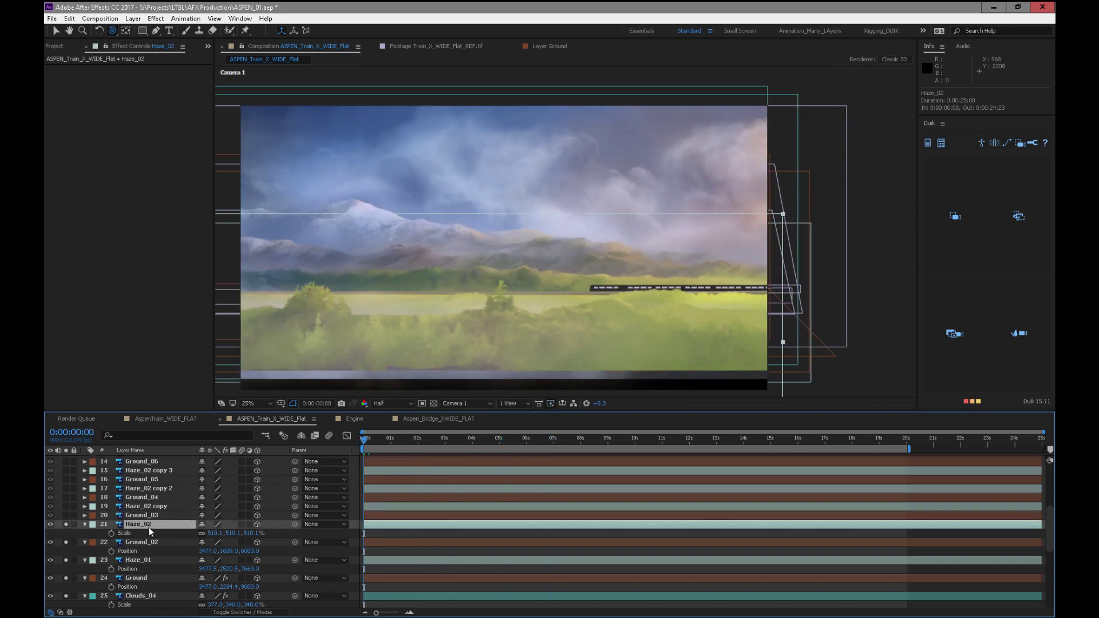
Compare the scene with and without Haze_01, then fade Haze_01 to 50% opacity
click(64, 530)
click(64, 527)
click(119, 545)
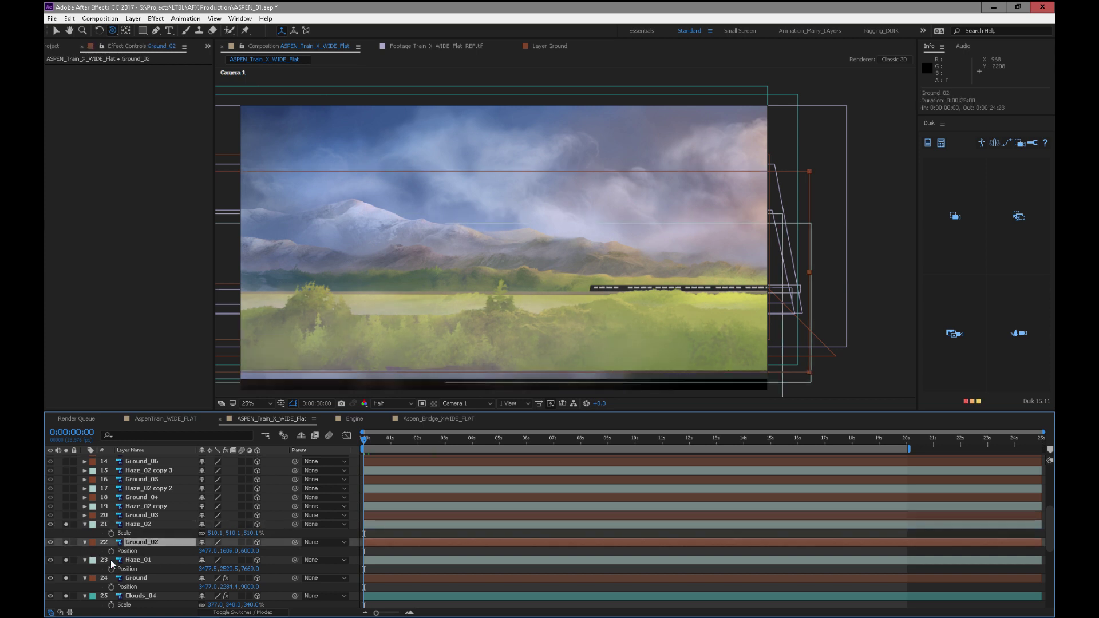
click(109, 559)
click(66, 561)
click(67, 561)
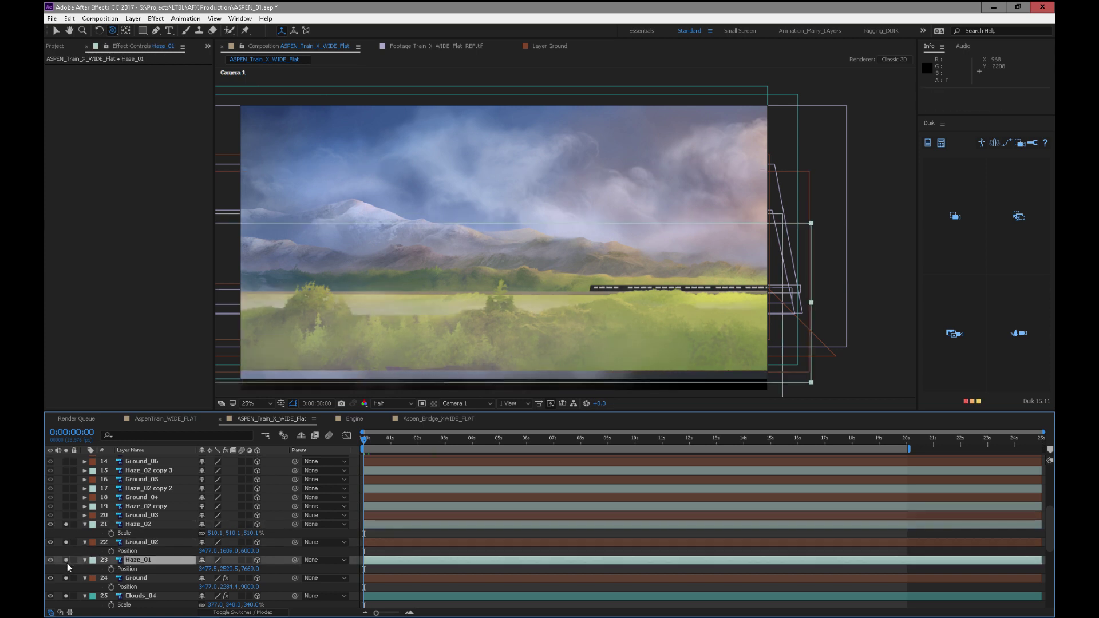
click(66, 560)
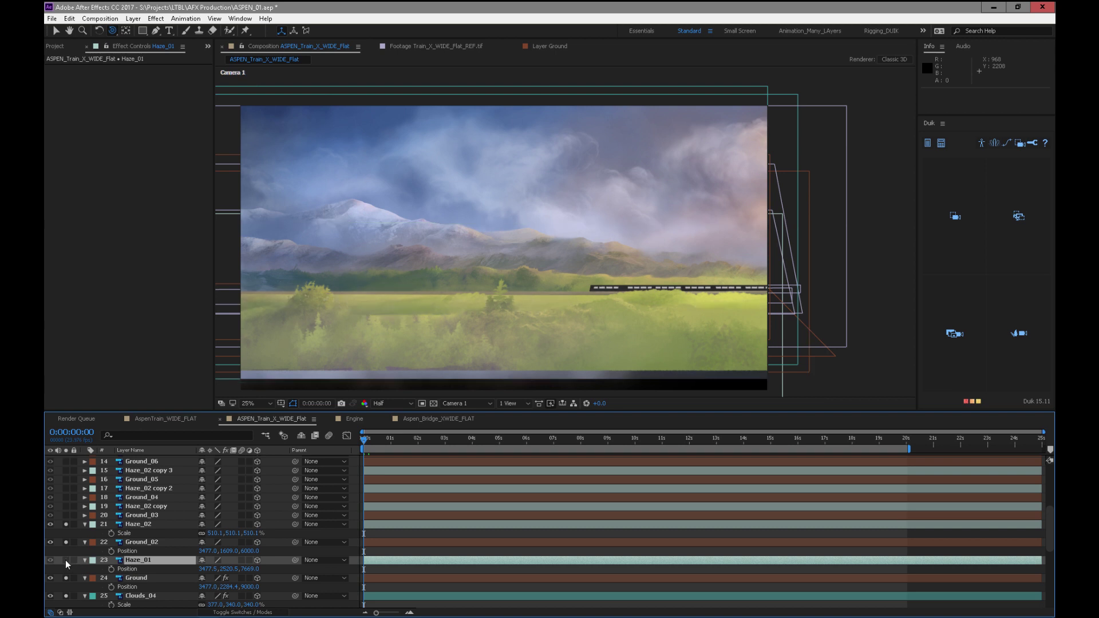
click(66, 563)
key(t)
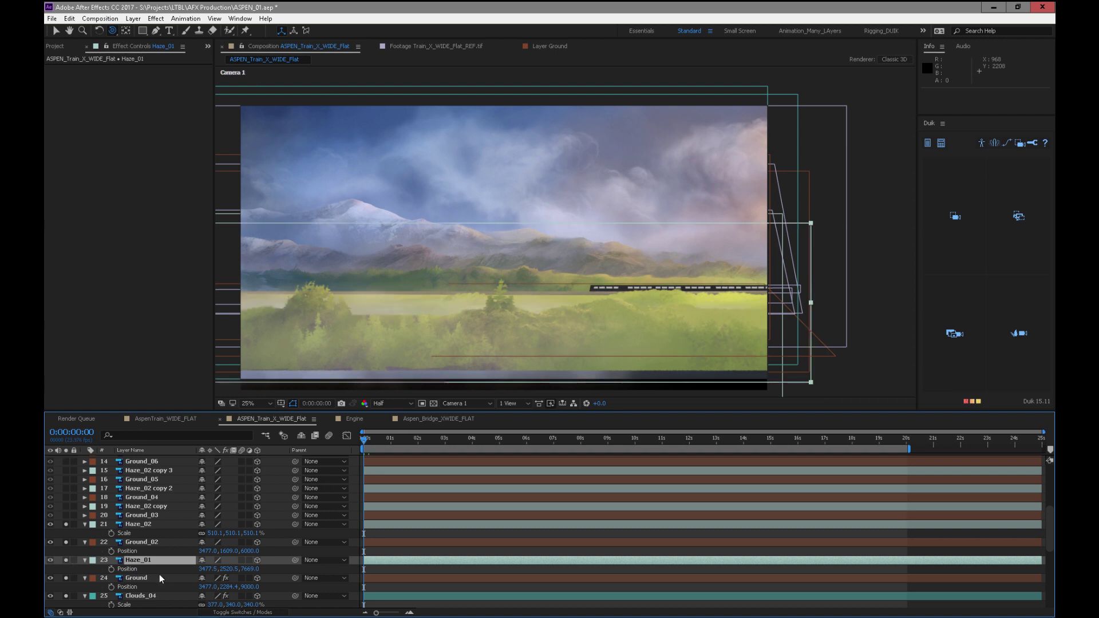
mouse_move(204, 569)
mouse_down()
mouse_move(181, 575)
mouse_move(192, 574)
mouse_up()
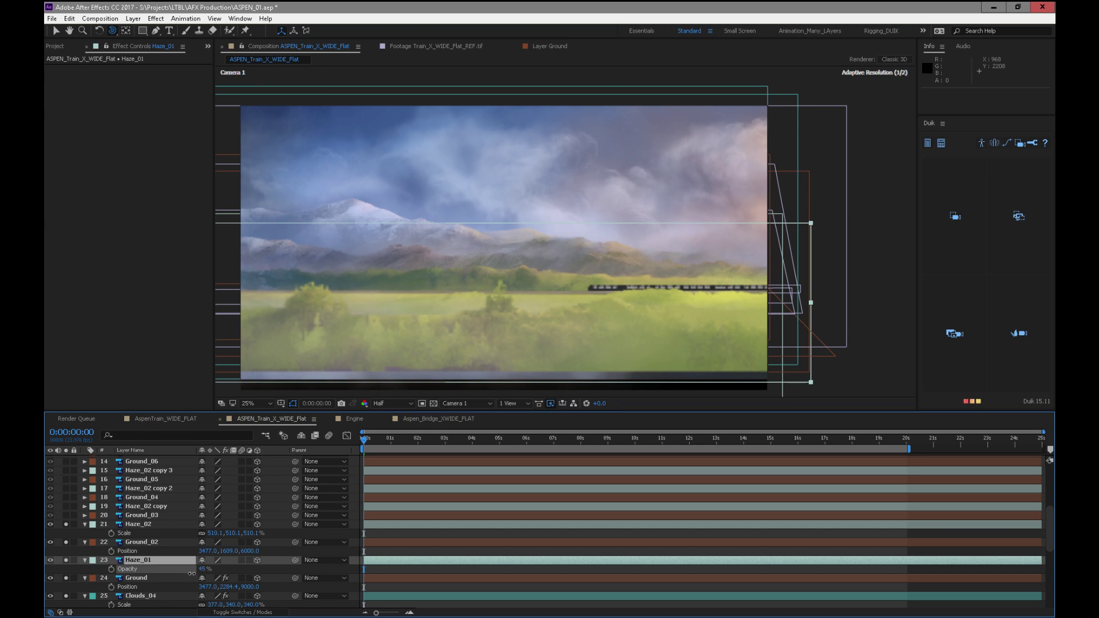
drag(193, 570, 196, 570)
drag(378, 439, 328, 479)
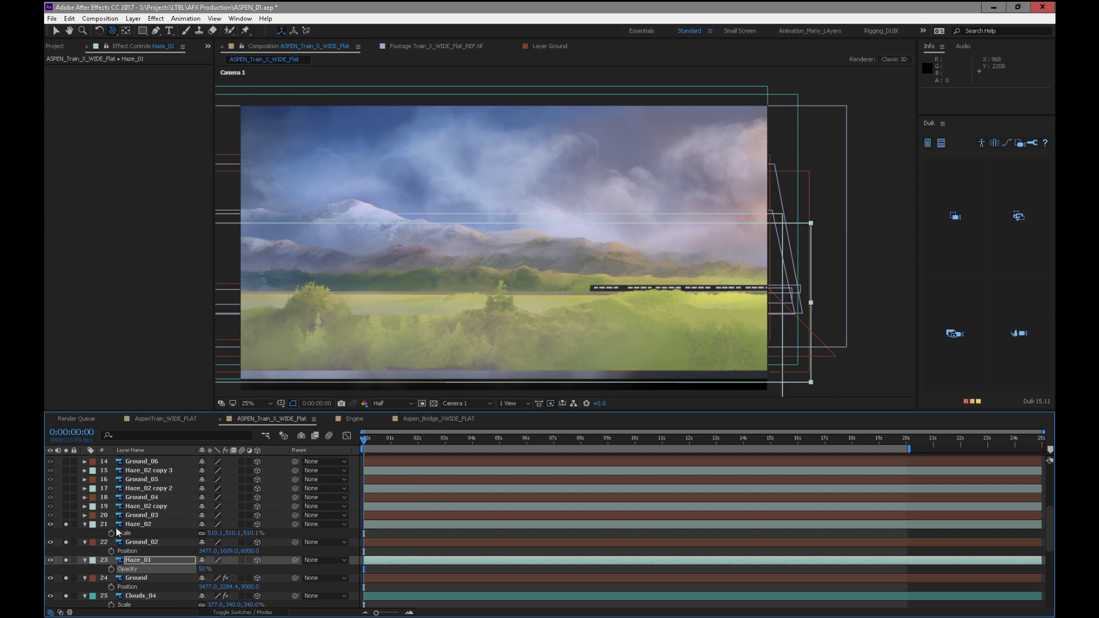
Reveal the ground and haze layer positions and push Ground_03 to Z 4000
click(153, 519)
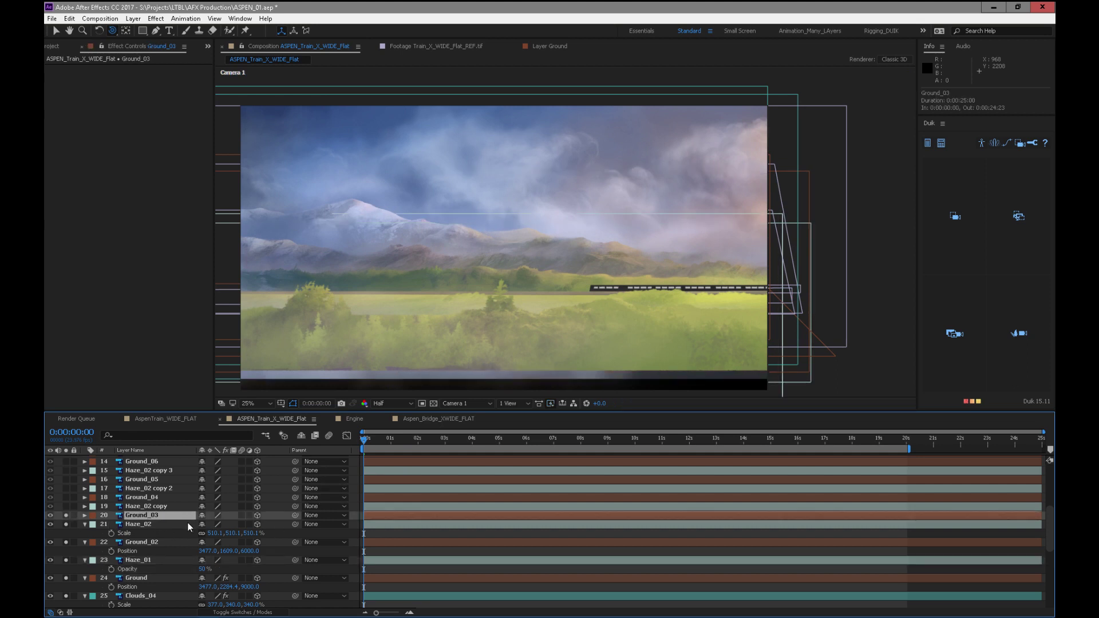
key(p)
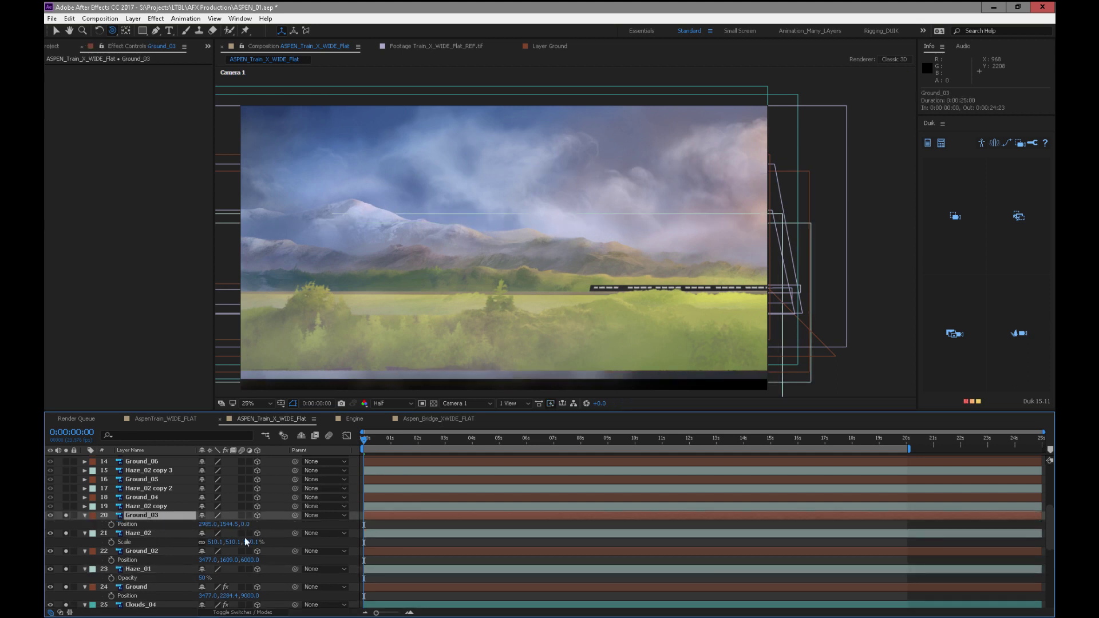
click(155, 534)
key(p)
click(186, 553)
key(p)
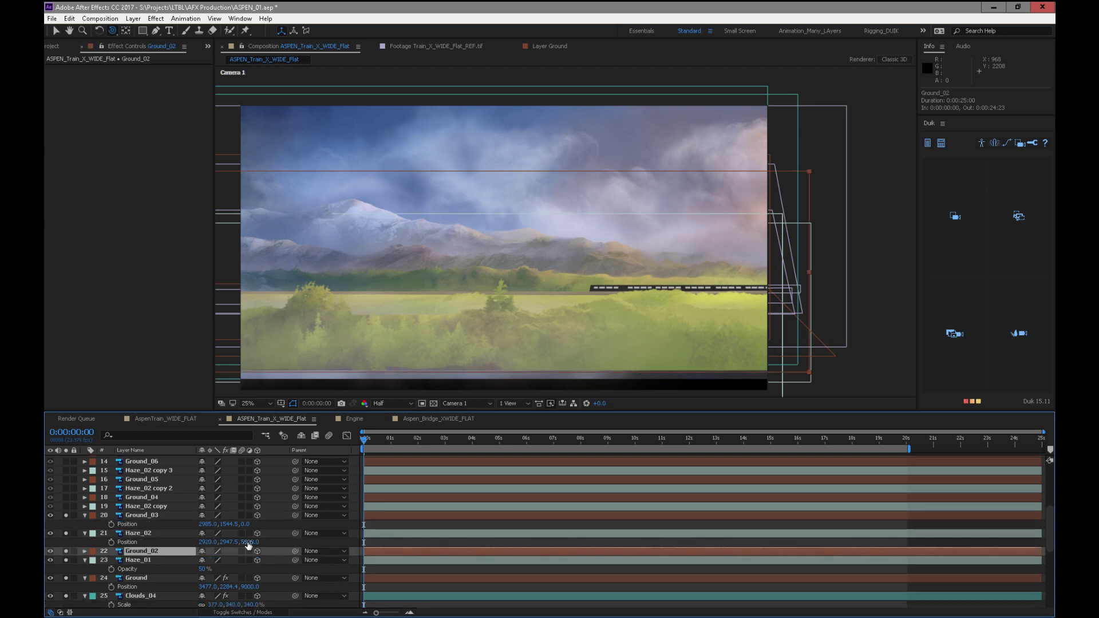
key(p)
click(248, 524)
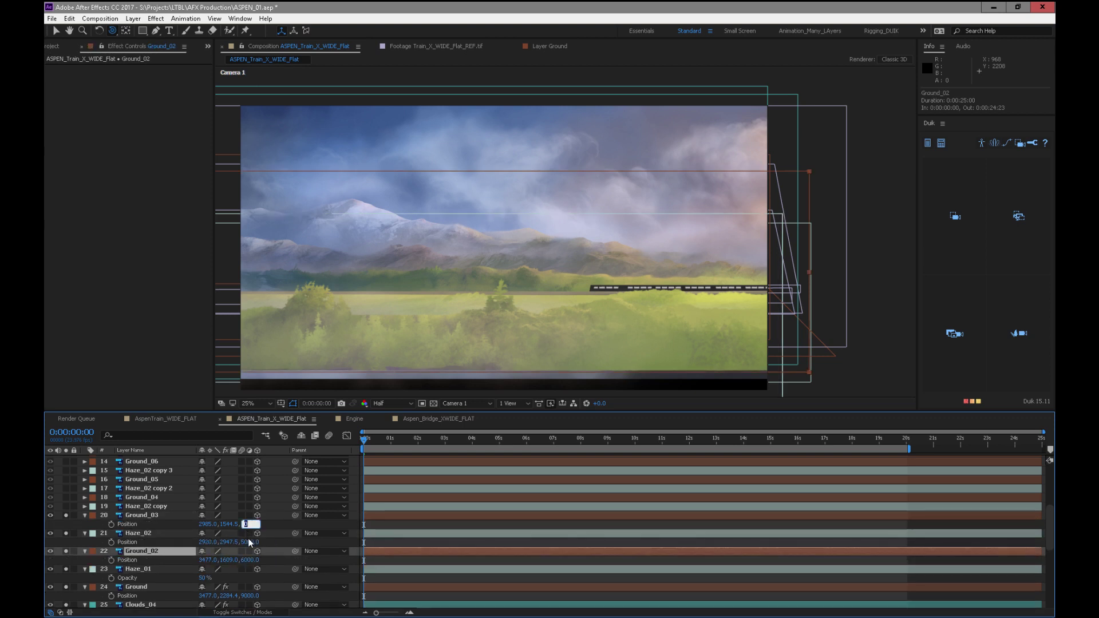
text(4000)
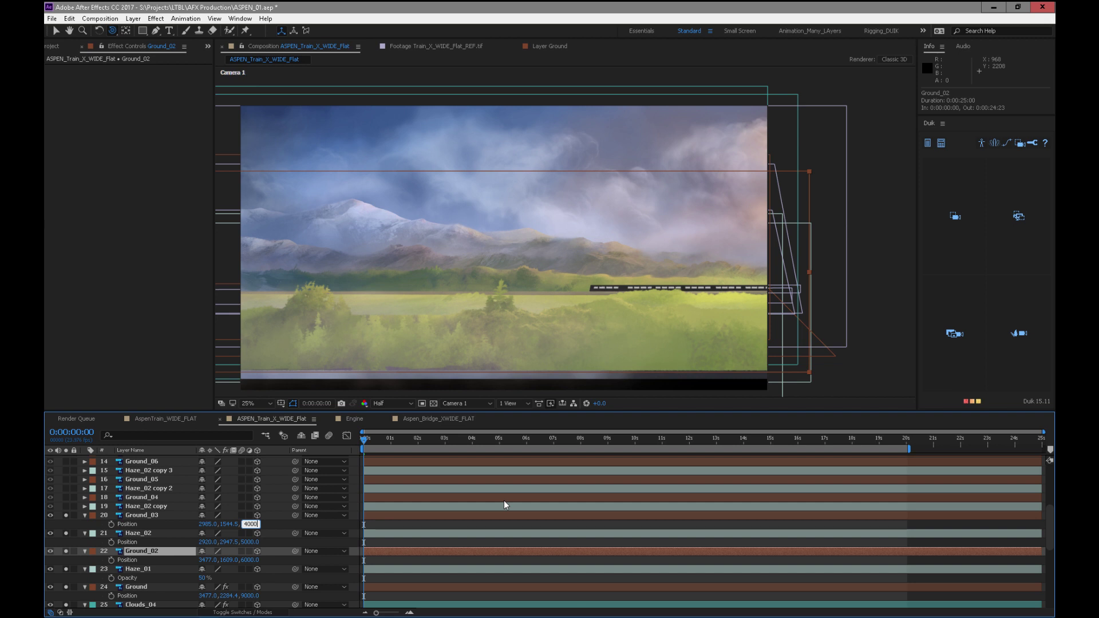
key(Return)
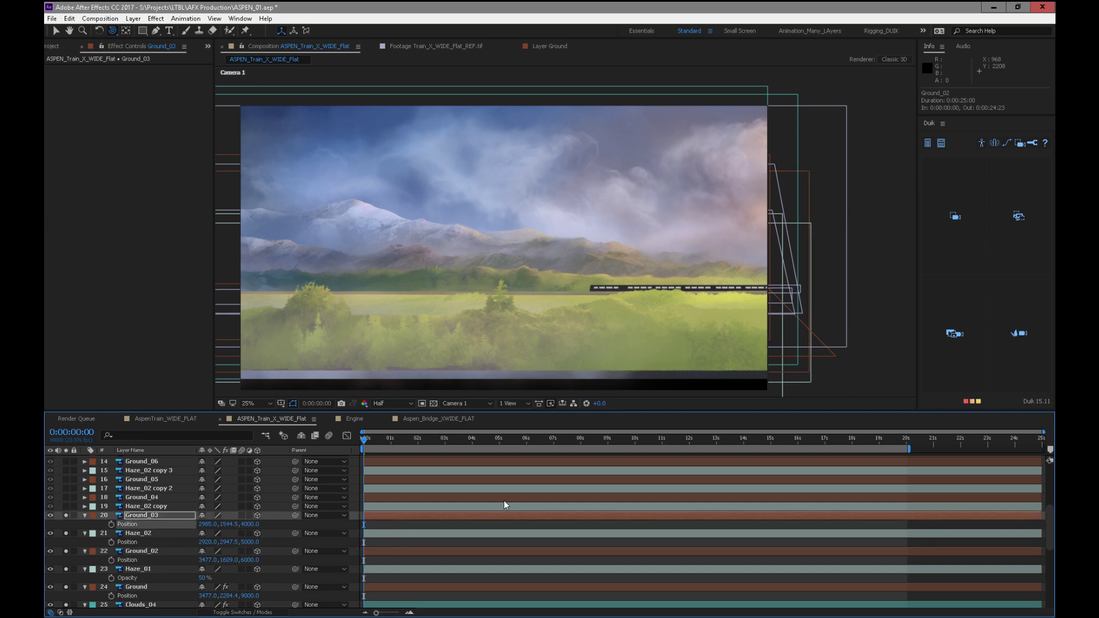
Scale Ground_03 to 621% and lower it to Position Y 2809.5
key(comma)
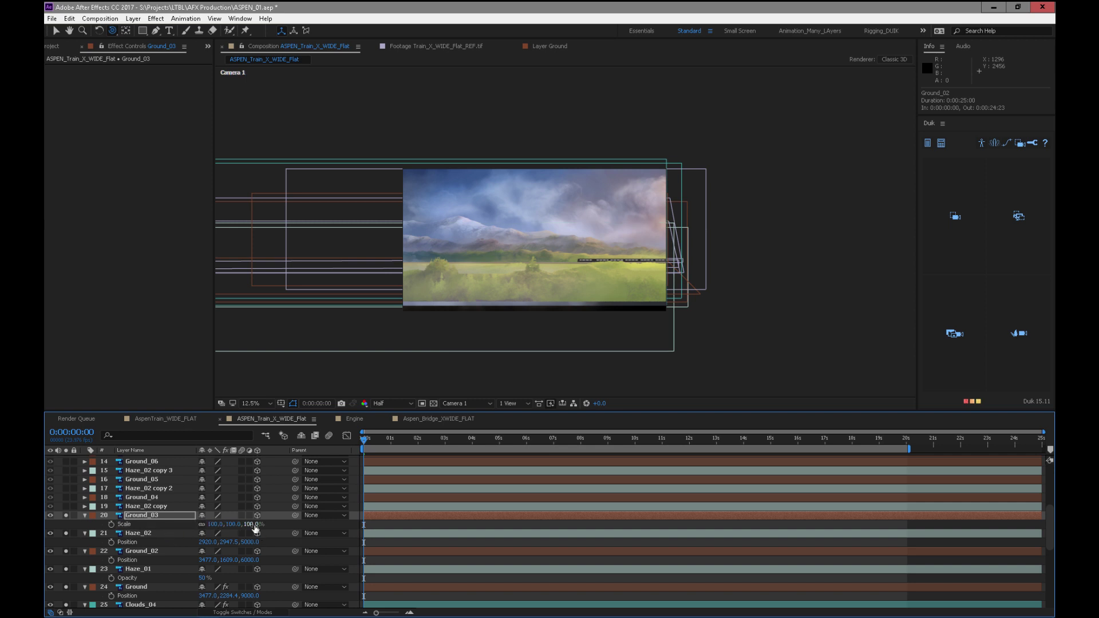
drag(252, 525, 499, 498)
drag(377, 438, 851, 439)
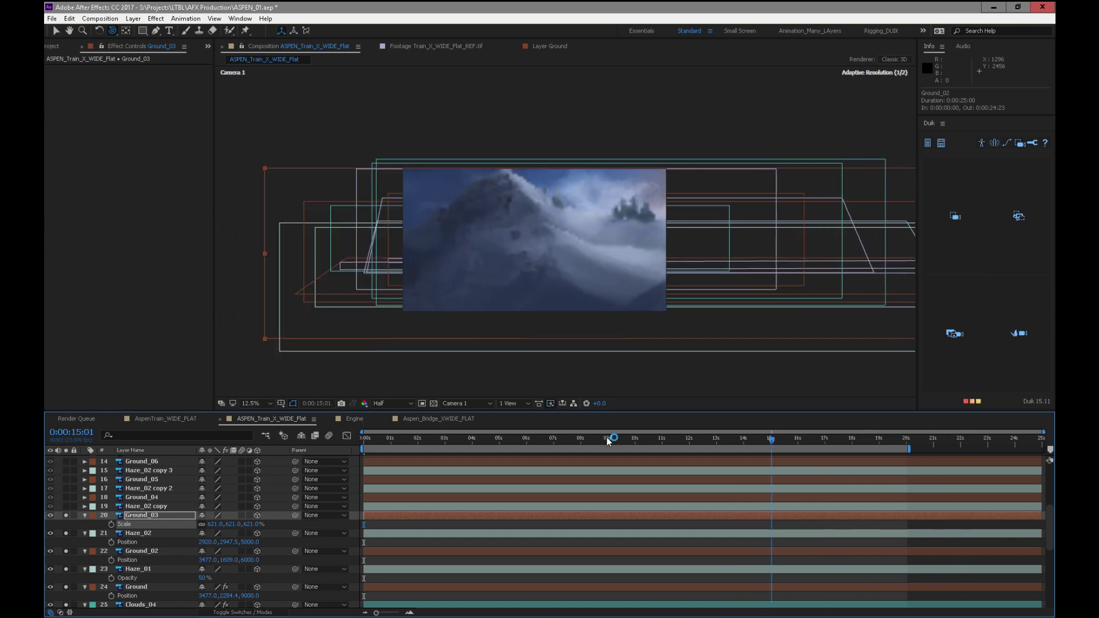
key(Home)
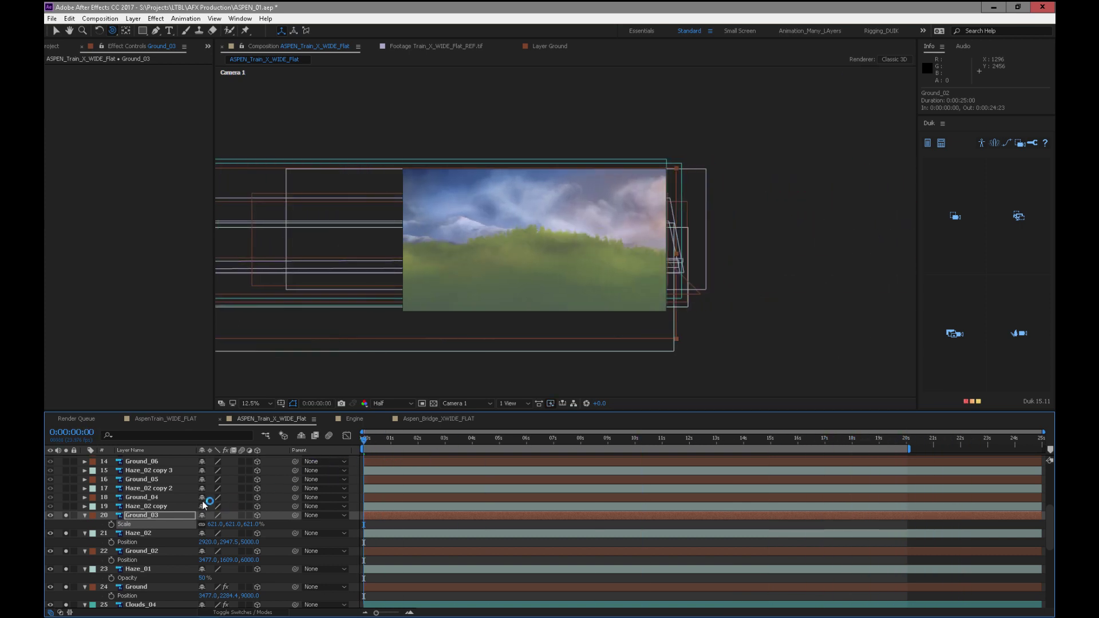
key(p)
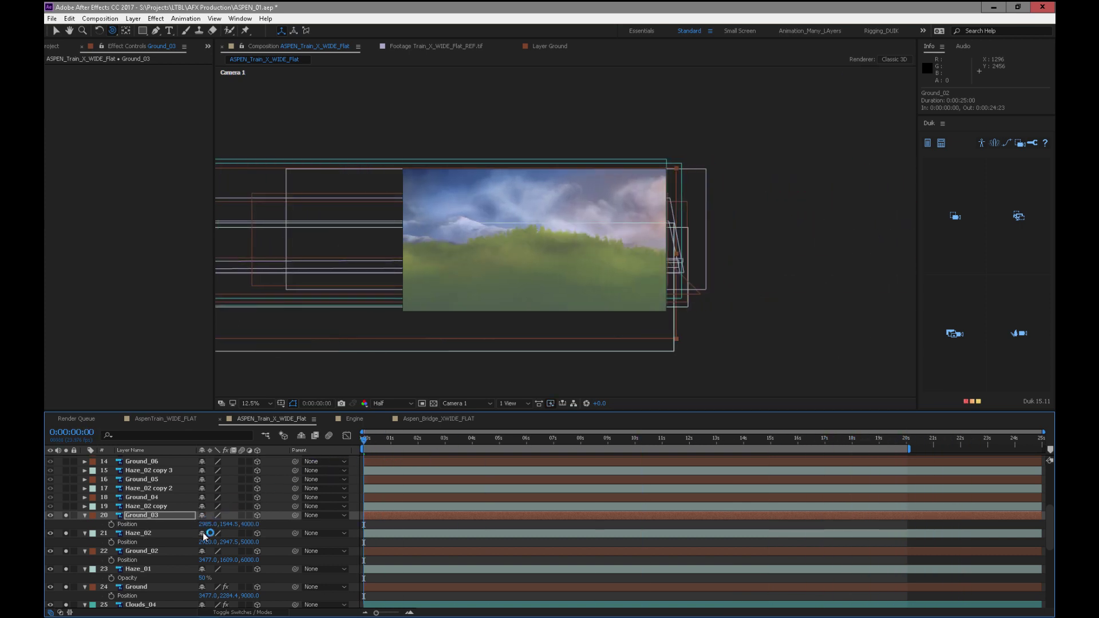
drag(226, 525, 658, 455)
click(184, 552)
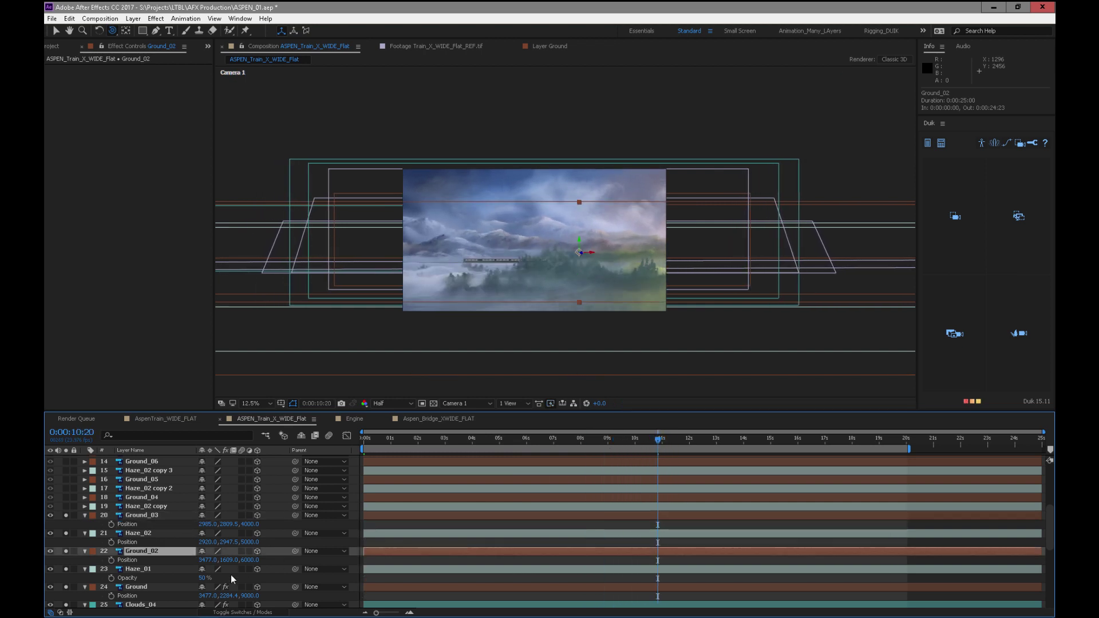
Restack depths: Ground_02 to Z 6500, Haze_02 to Z 6200, Ground_03 to Z 5000
click(174, 587)
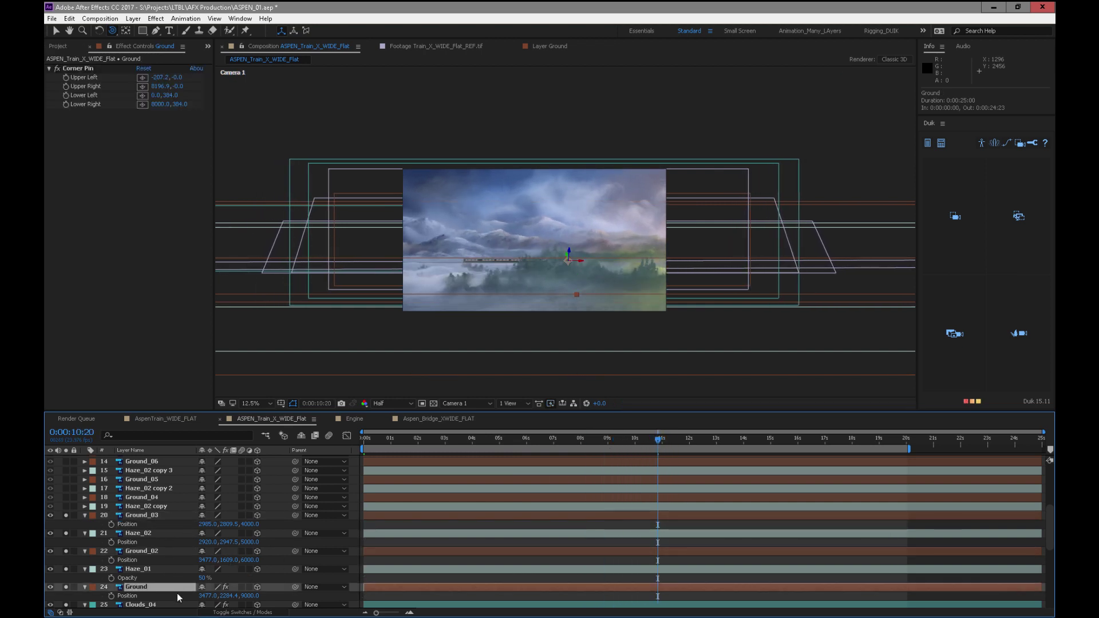
key(p)
key(p)
click(148, 570)
key(p)
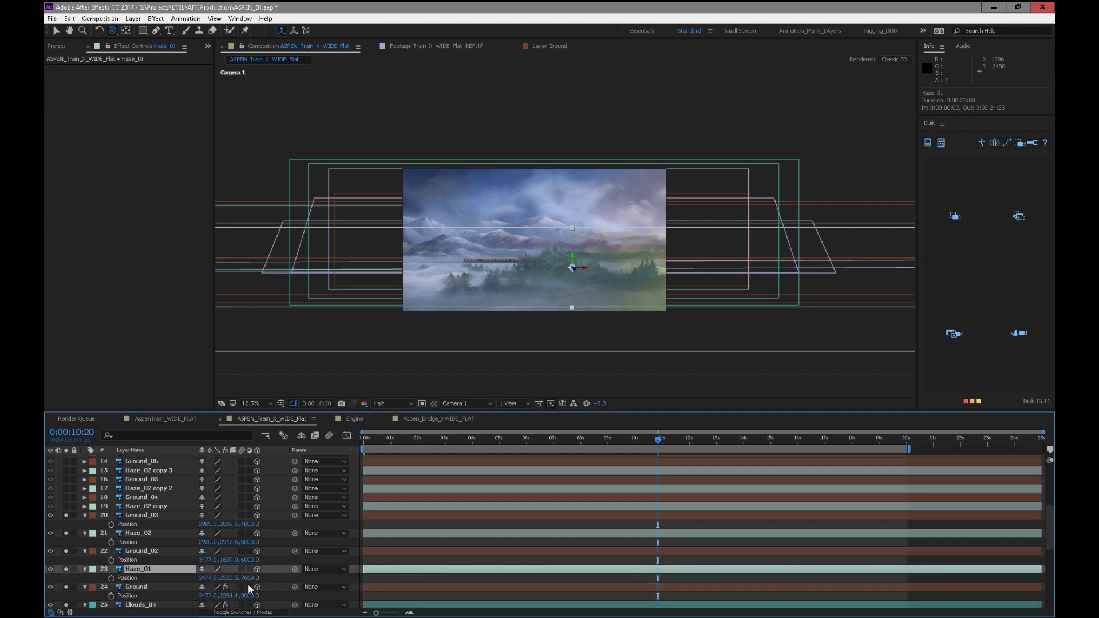
click(161, 552)
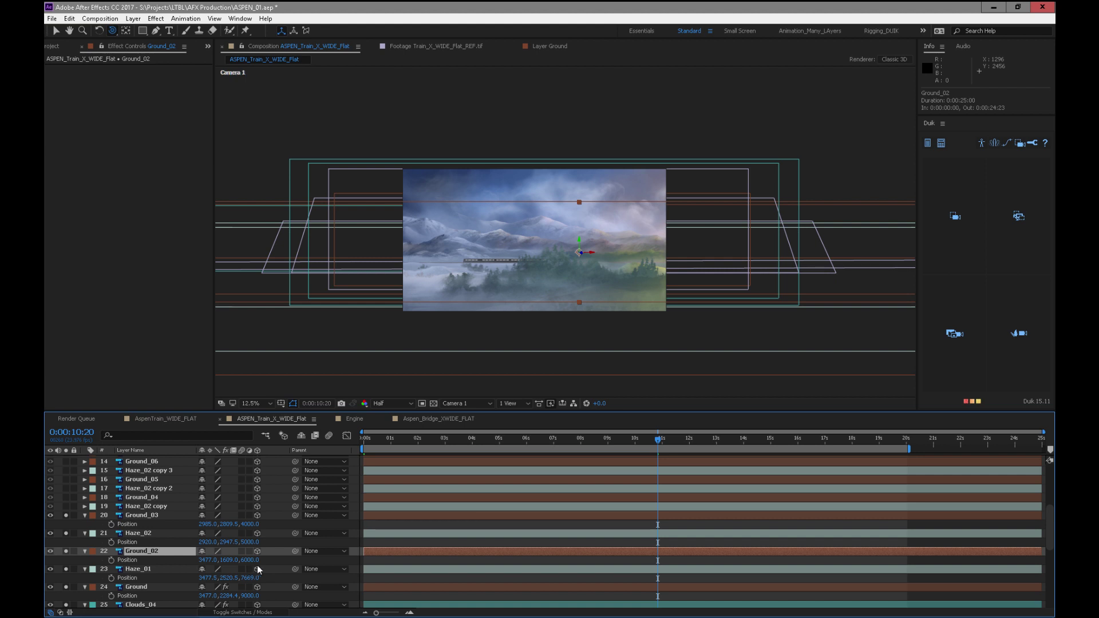
text(6500)
key(Return)
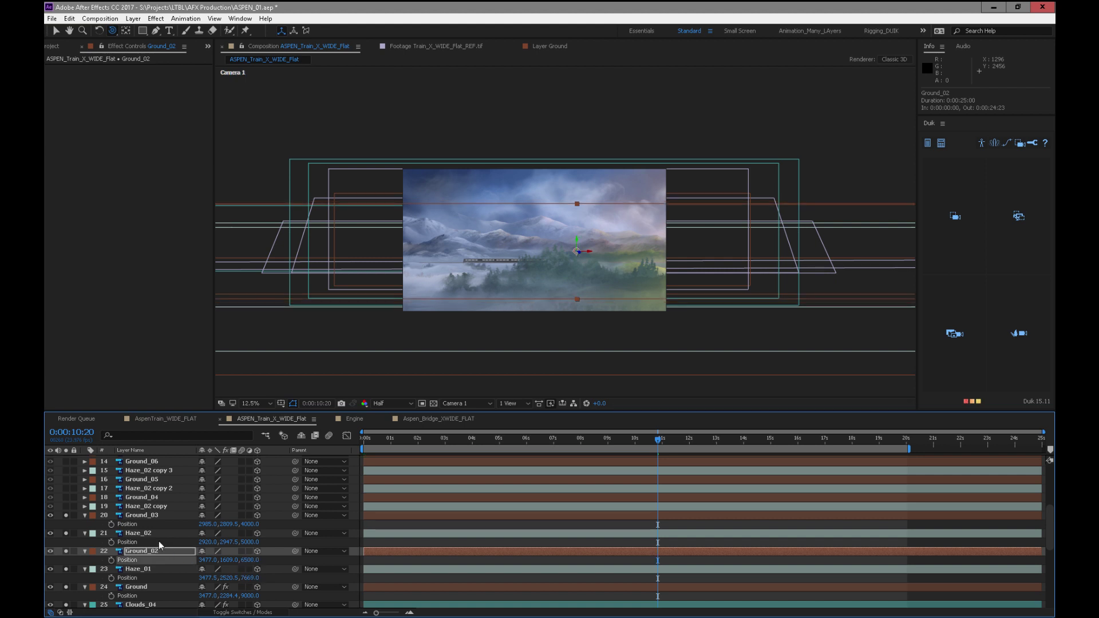
click(162, 534)
text(6200)
key(Return)
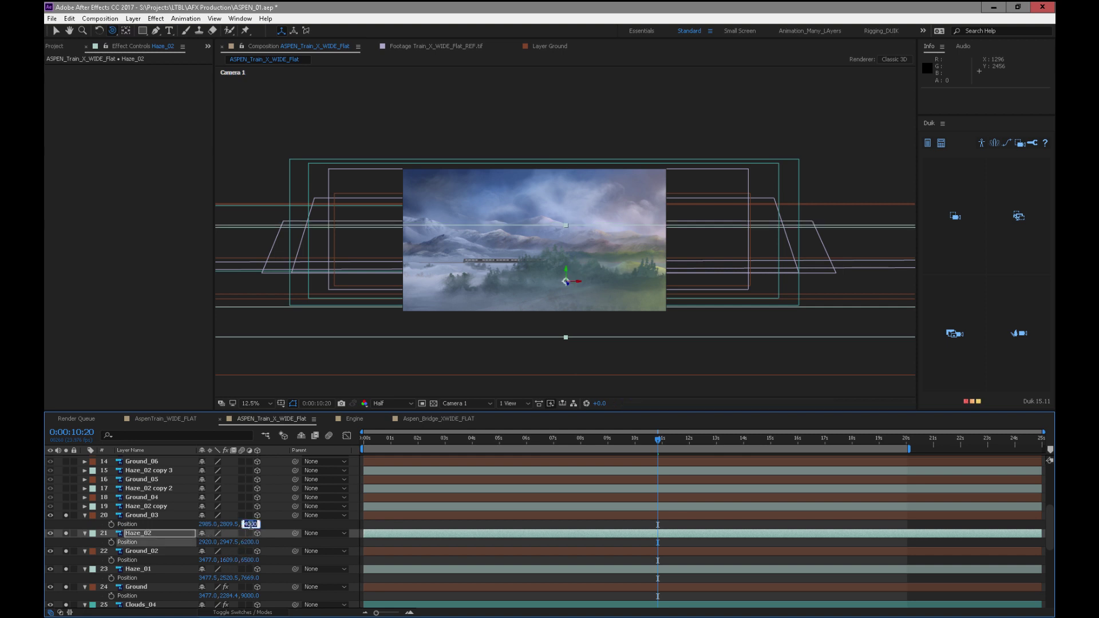
text(5000)
key(Return)
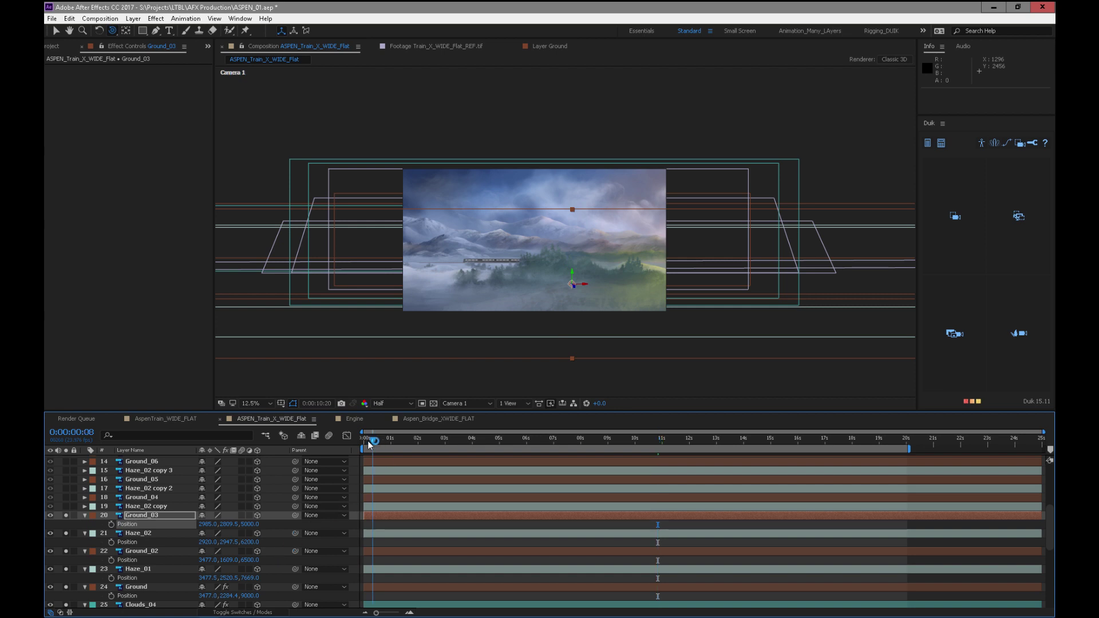
Enlarge Ground_03 to about 655.7% scale
drag(370, 445, 342, 454)
key(s)
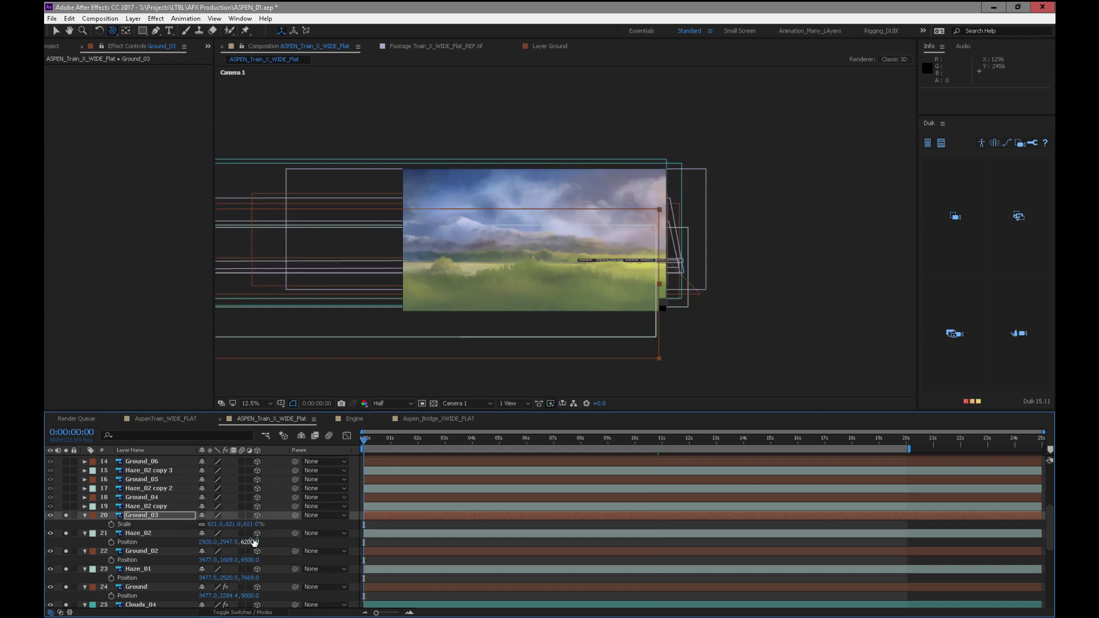
drag(253, 524, 296, 516)
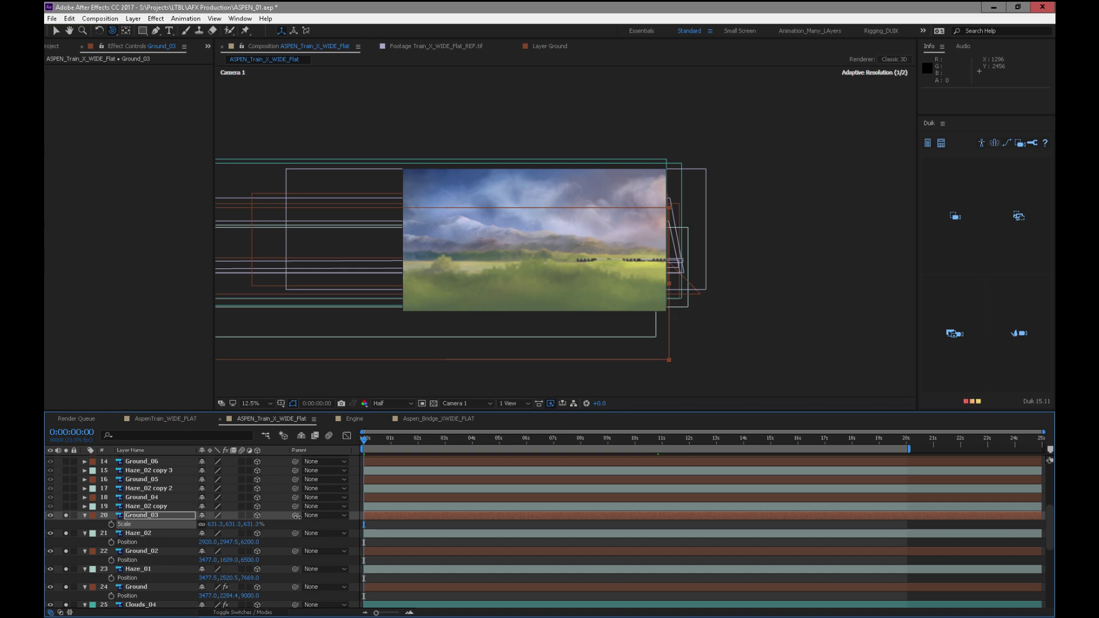
drag(377, 447, 332, 502)
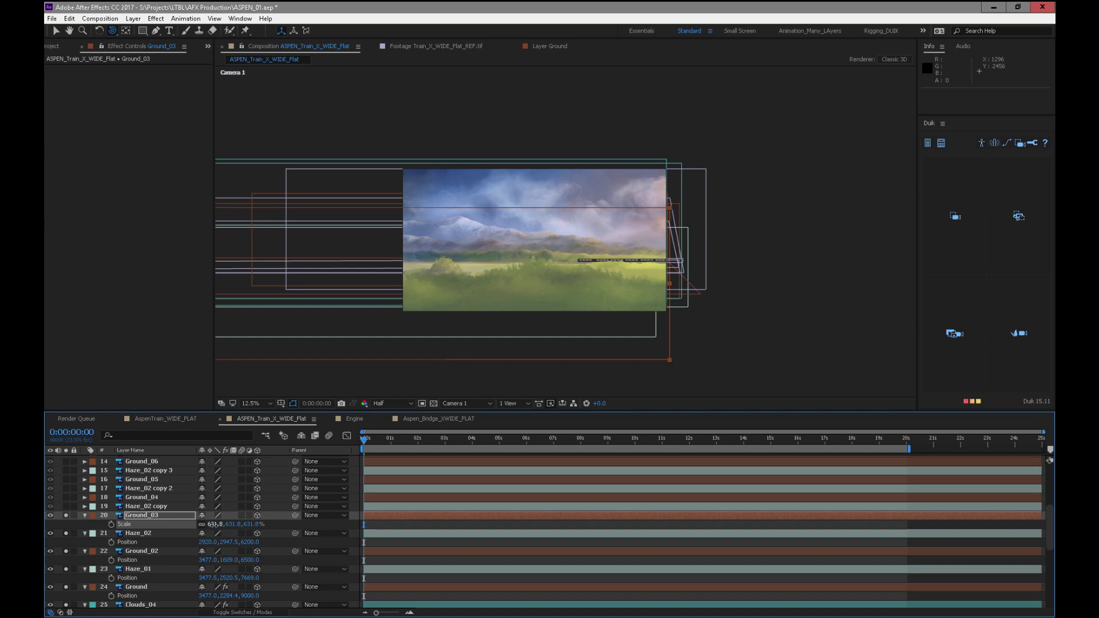
drag(228, 523, 322, 507)
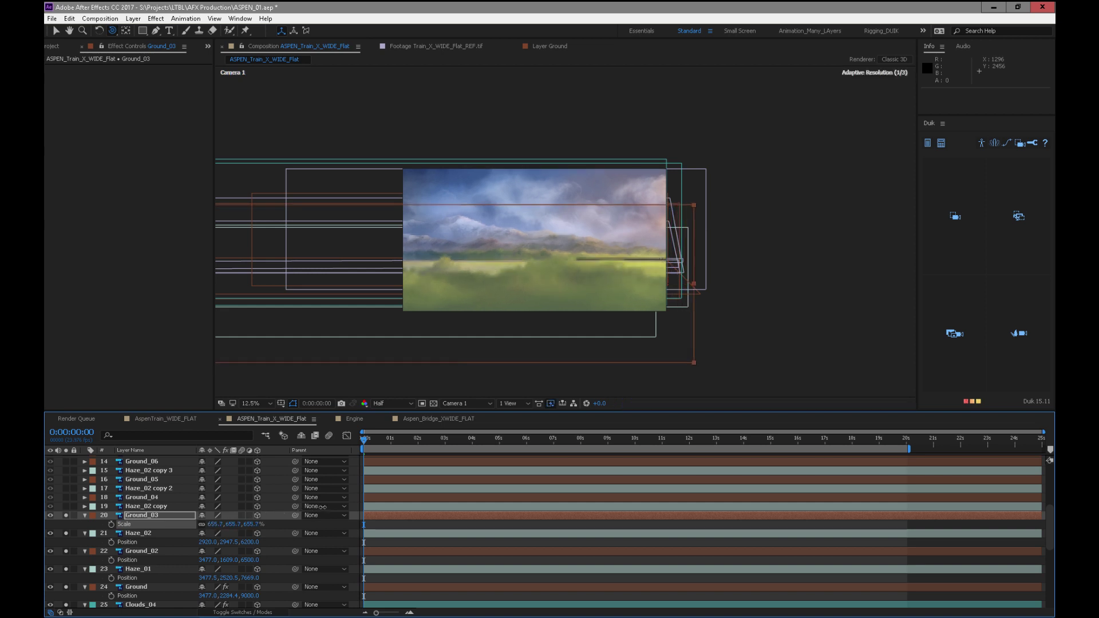
Move Ground_03 left and down to position 1958.0, 3401.5, 5000.0
key(p)
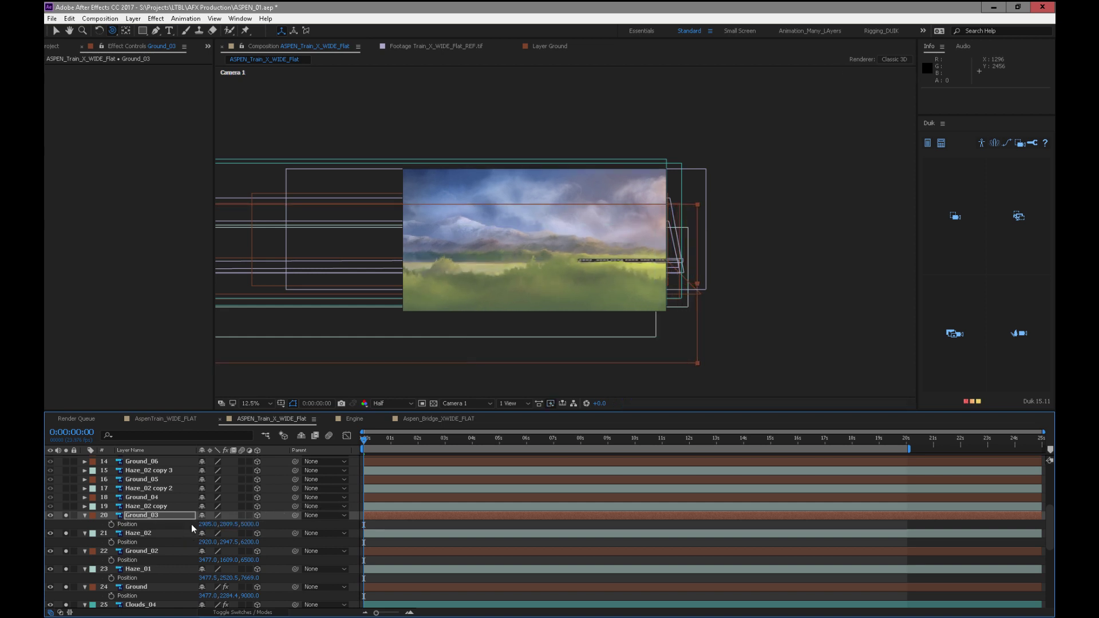
drag(193, 525, 153, 523)
drag(367, 438, 813, 438)
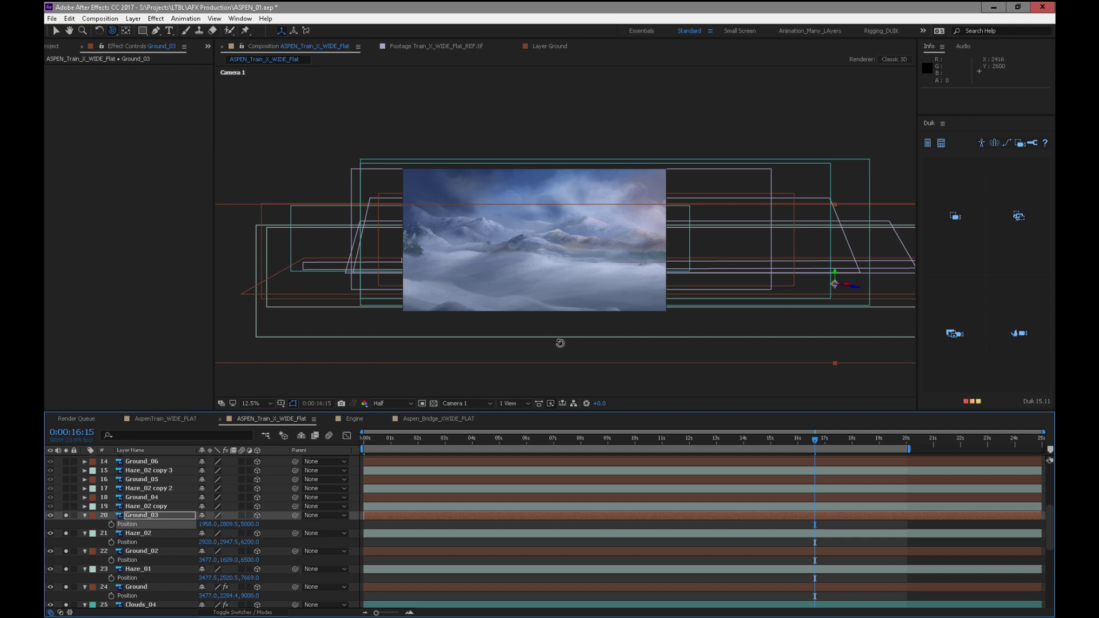
drag(228, 527, 343, 495)
mouse_move(391, 441)
mouse_down()
mouse_move(348, 445)
mouse_move(378, 443)
mouse_up()
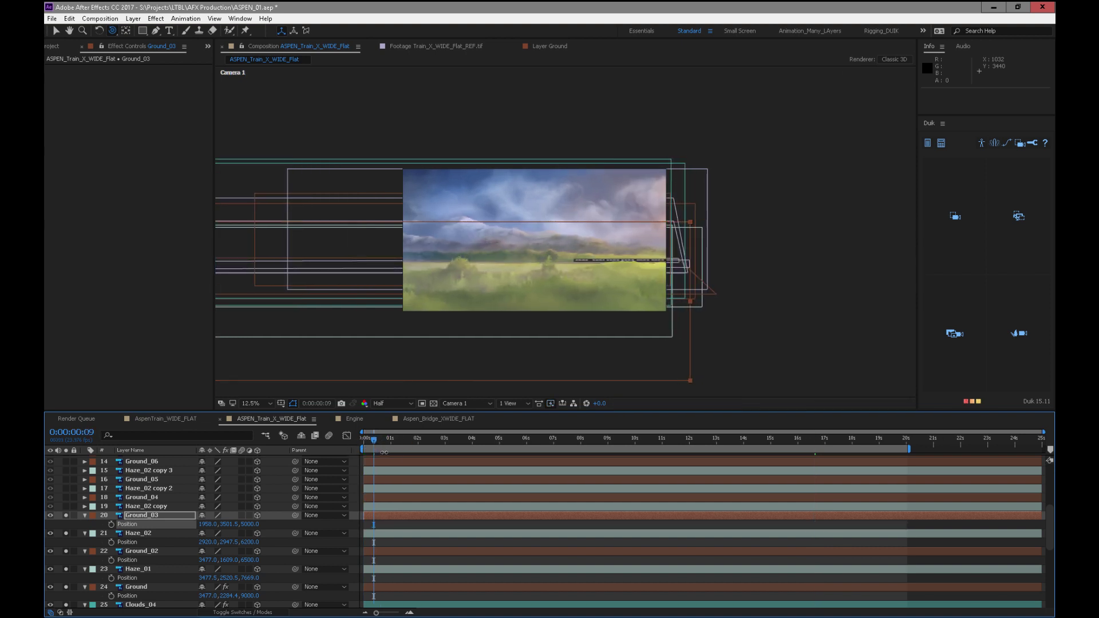
key(KP_Add)
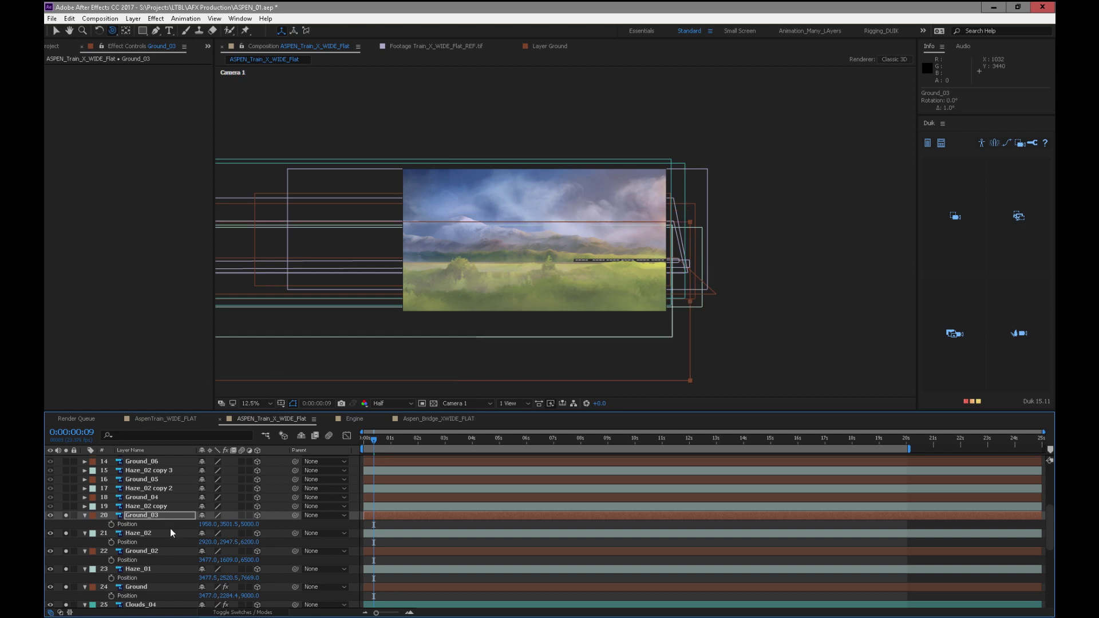
Tilt Ground_03 to a -0.5° Z rotation and preview the result
key(r)
drag(220, 553, 219, 558)
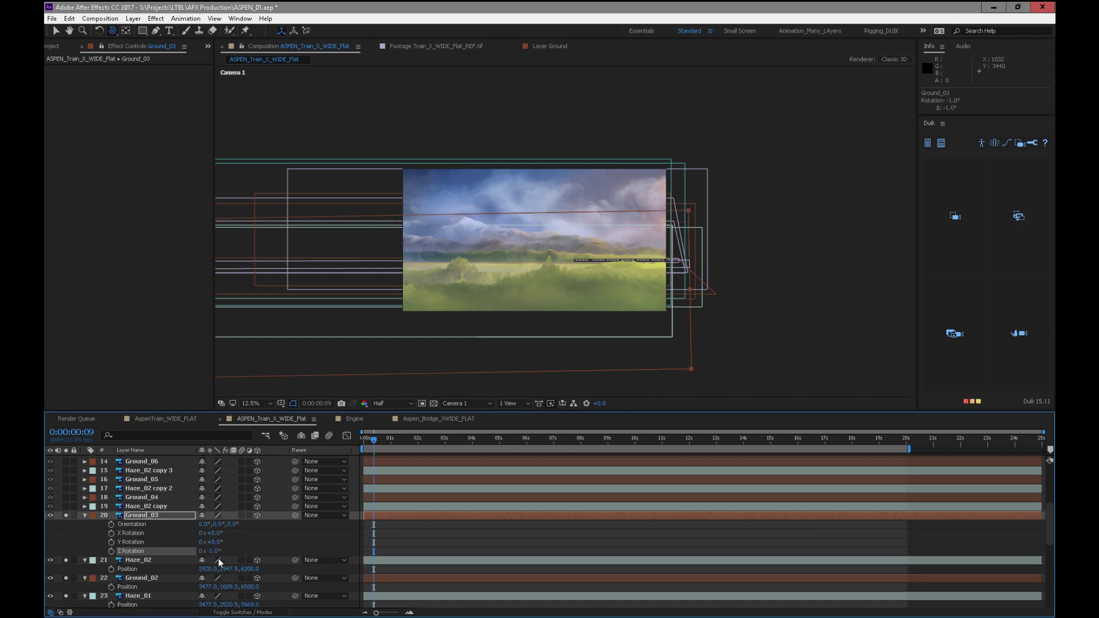
click(218, 555)
text(-0.5)
key(Return)
drag(395, 441, 341, 422)
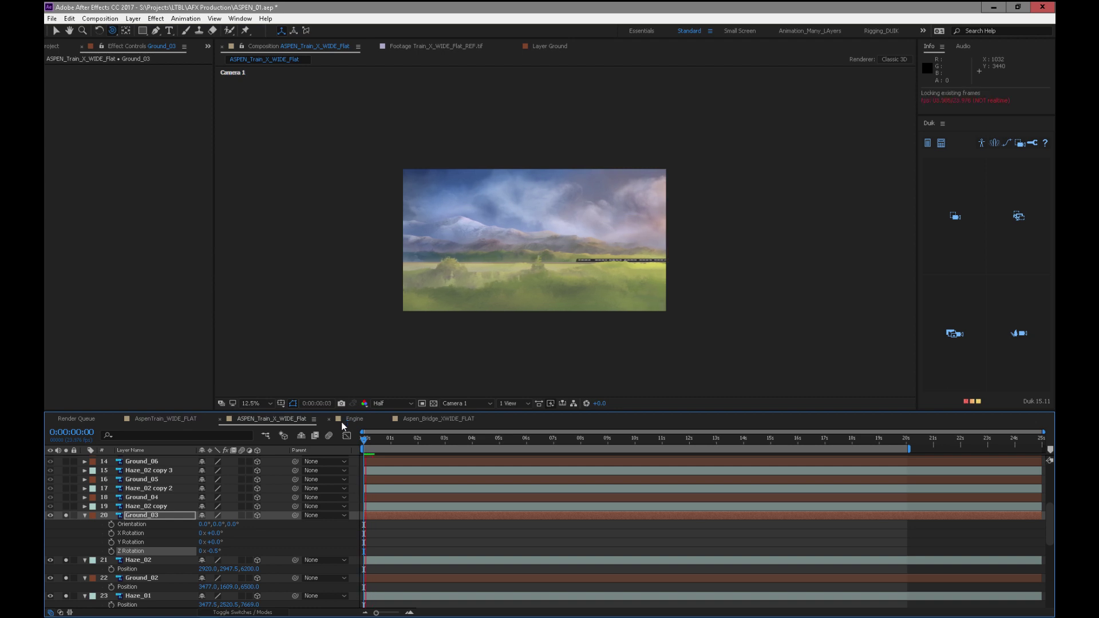
key(space)
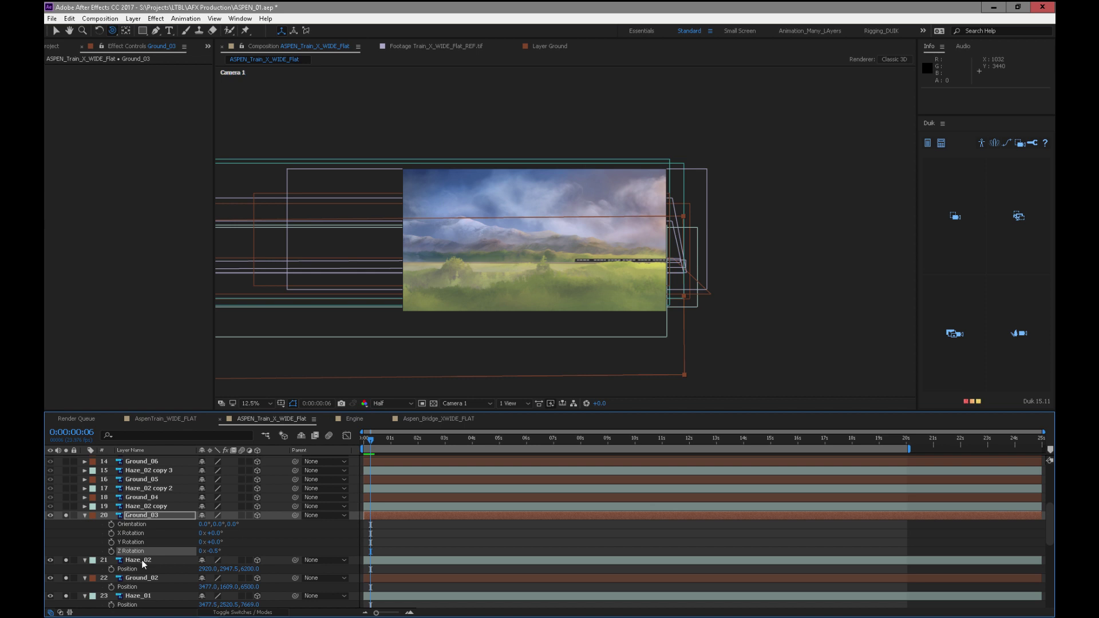
Adjust Ground_02's height slightly and set its Z orientation to 359.5°
click(161, 578)
drag(228, 586, 137, 579)
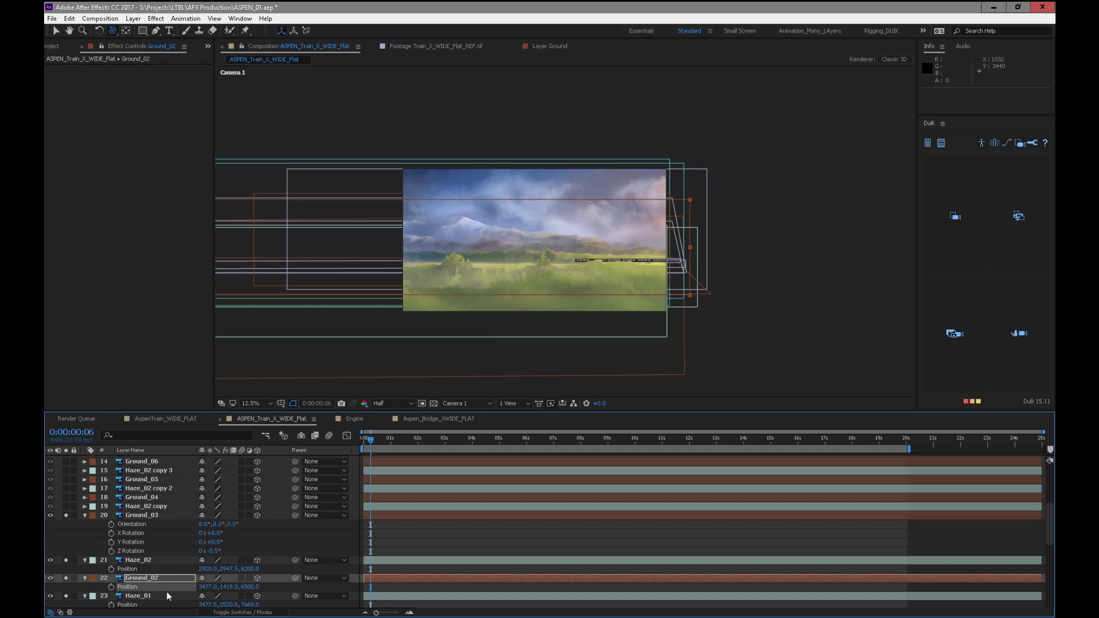
key(r)
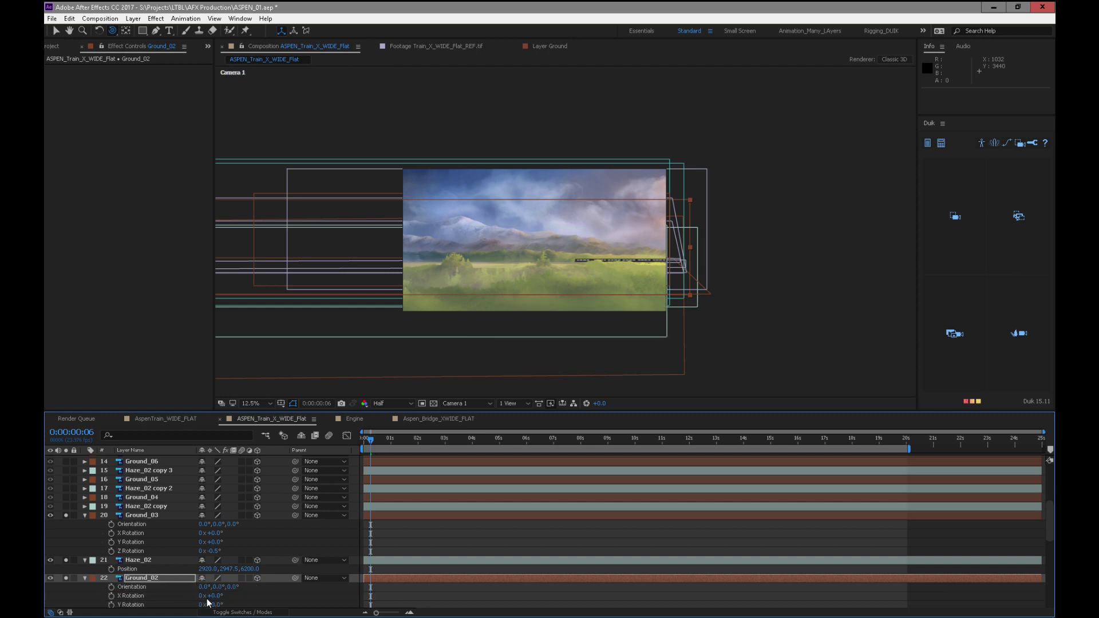
key(p)
drag(228, 587, 477, 557)
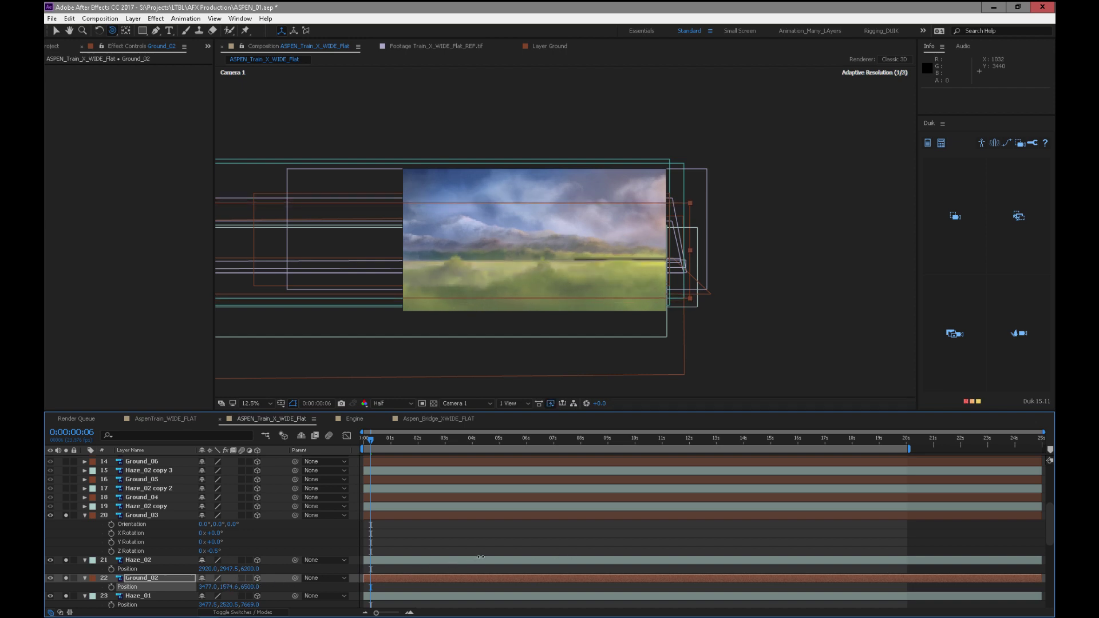
key(r)
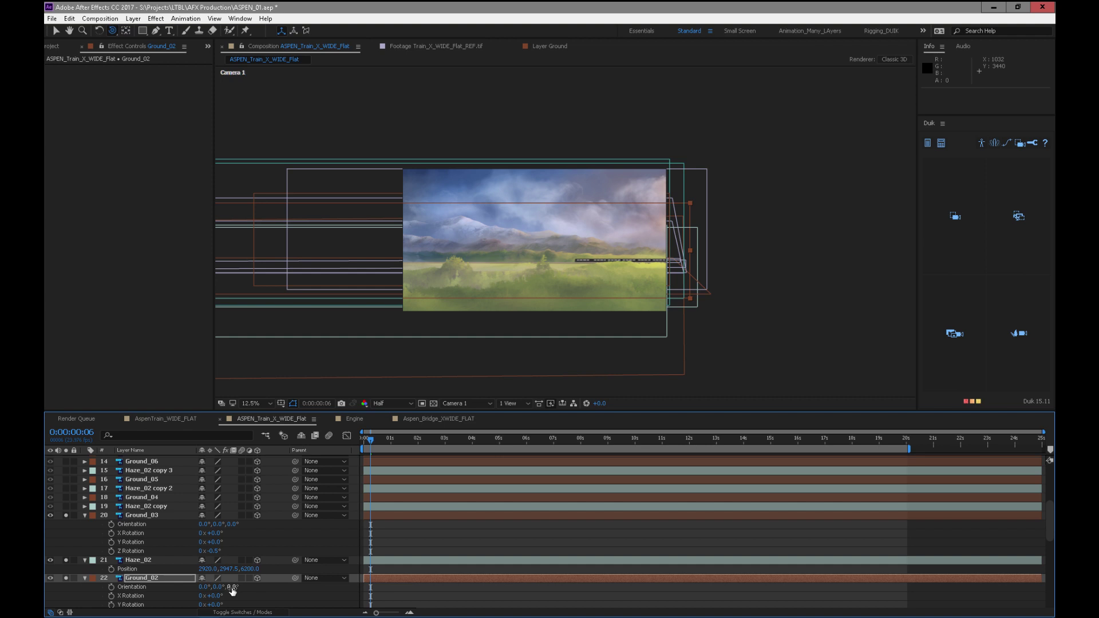
drag(232, 590, 233, 594)
click(233, 588)
text(-0)
text(.5)
key(Return)
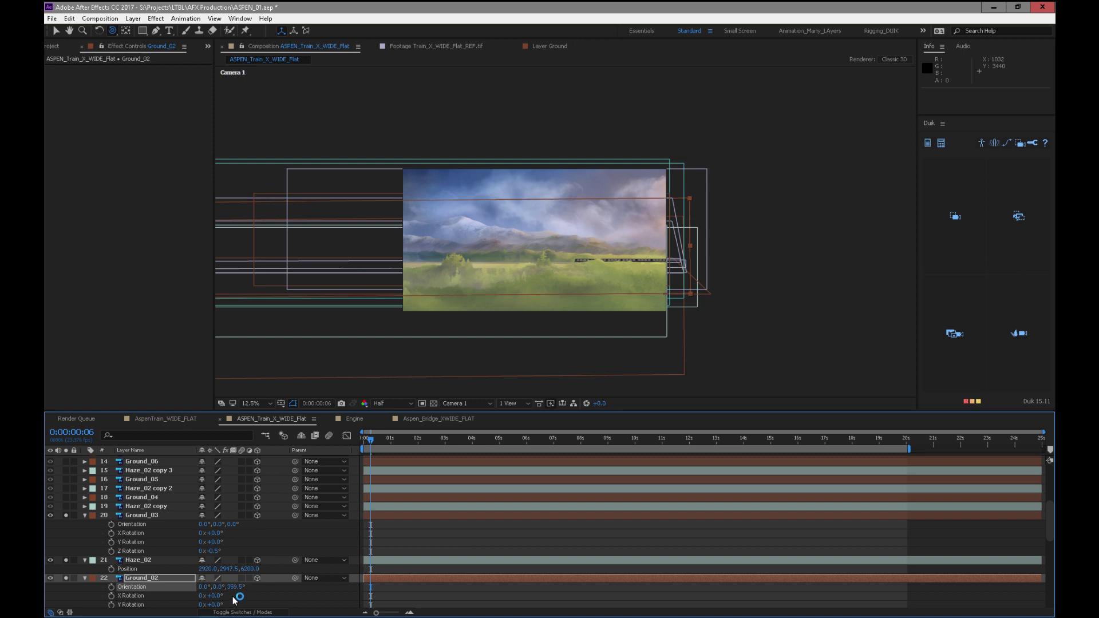
drag(387, 439, 796, 462)
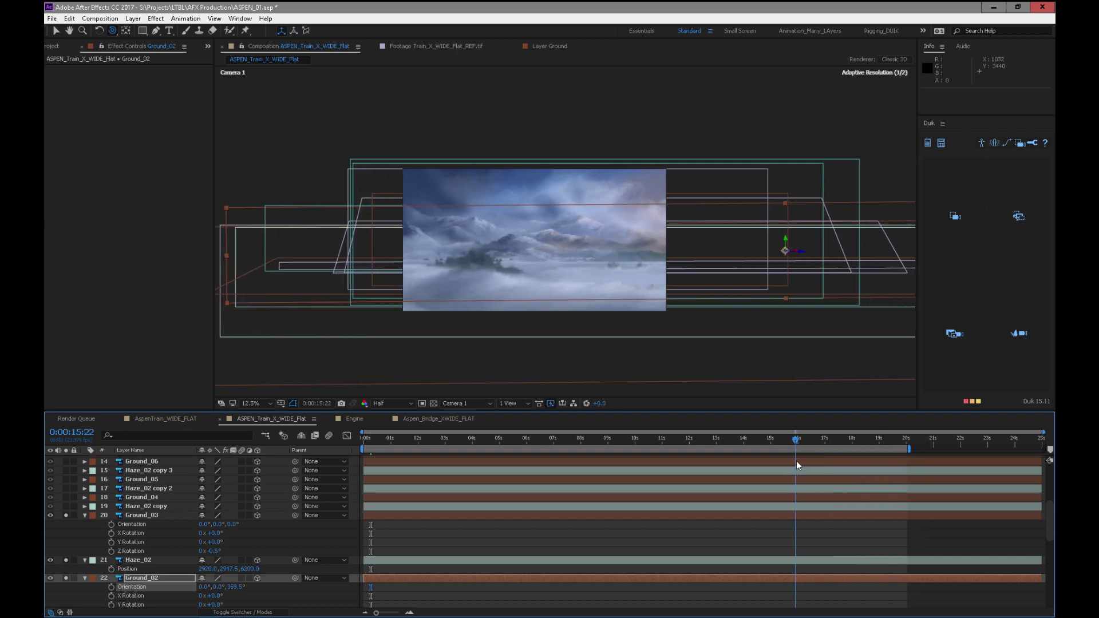
Refine Ground_03's Position Y to 3498.5
click(168, 515)
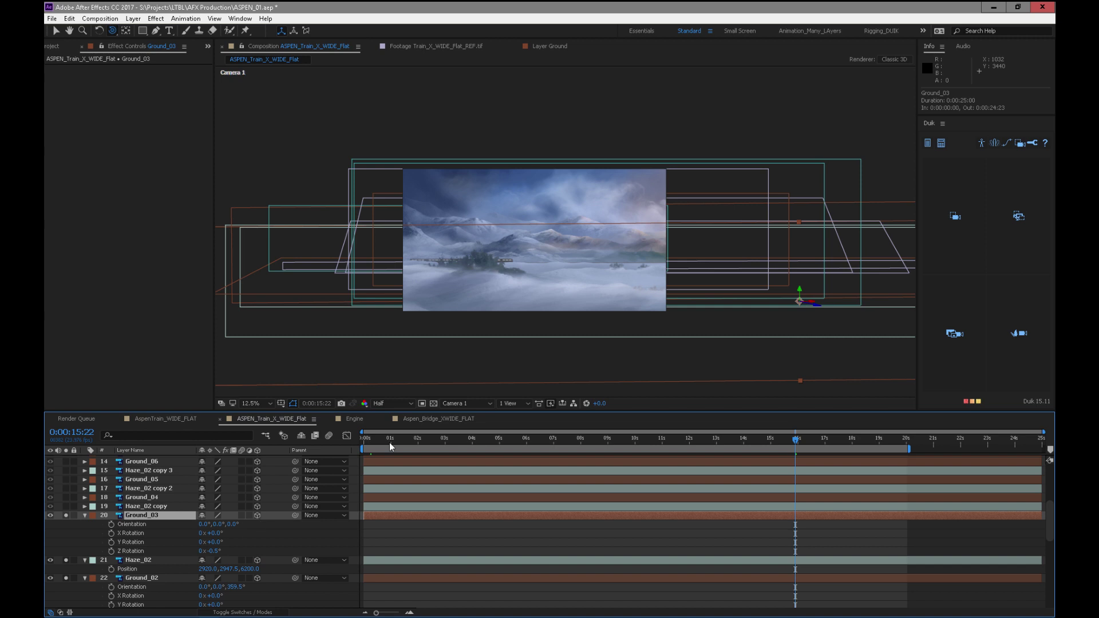
key(period)
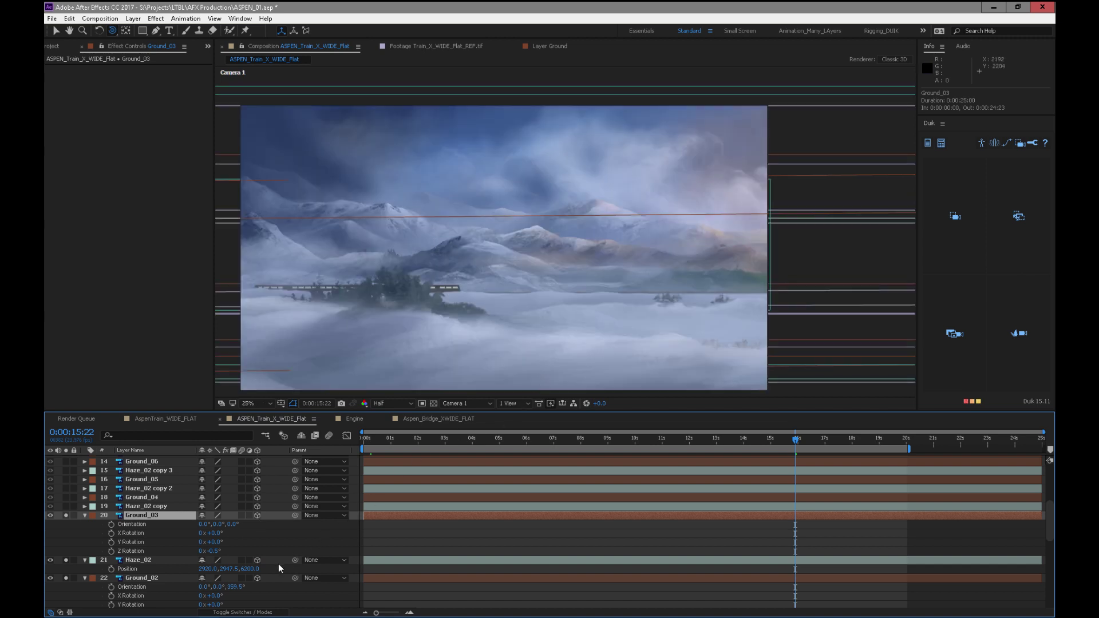
key(p)
drag(229, 525, 229, 525)
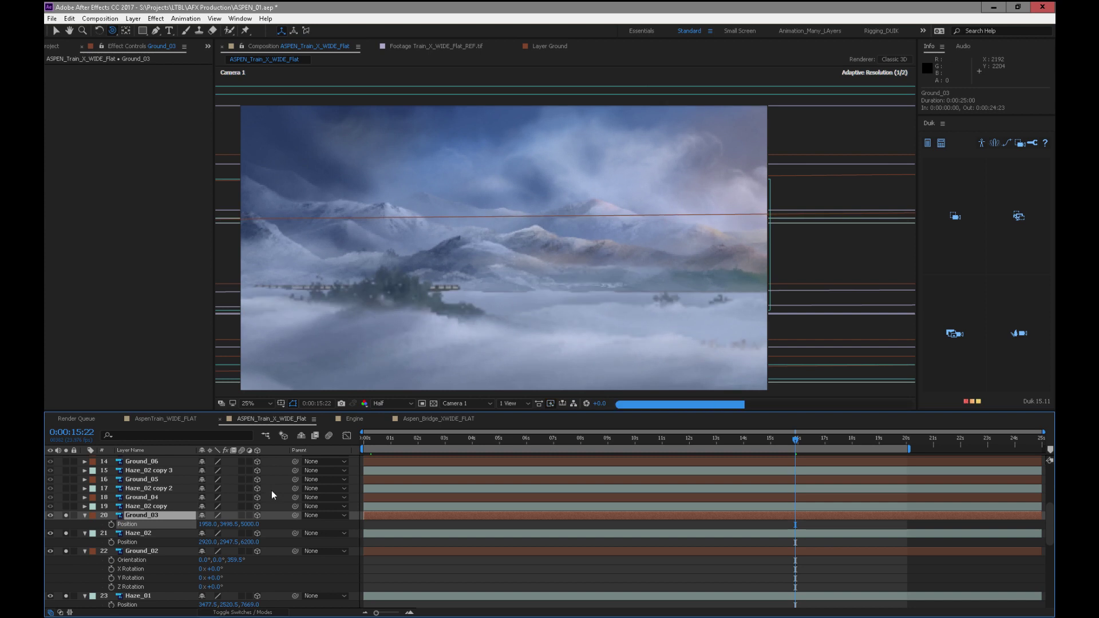
Check the parallax at several timeline points, zooming the viewer between 25% and 12.5%
click(543, 439)
drag(507, 452, 705, 453)
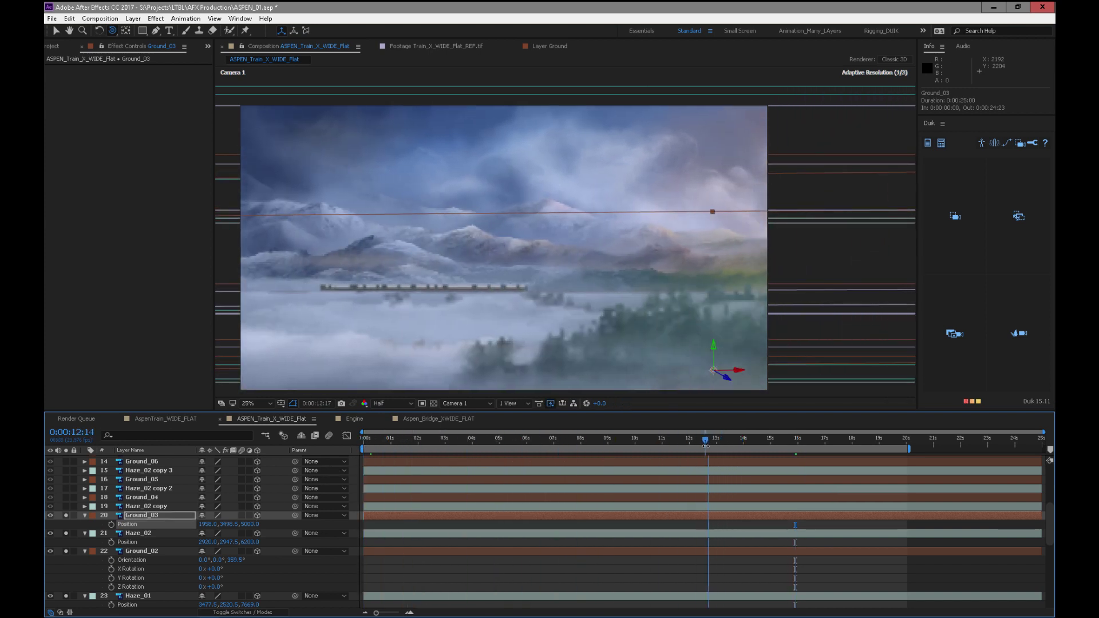
key(comma)
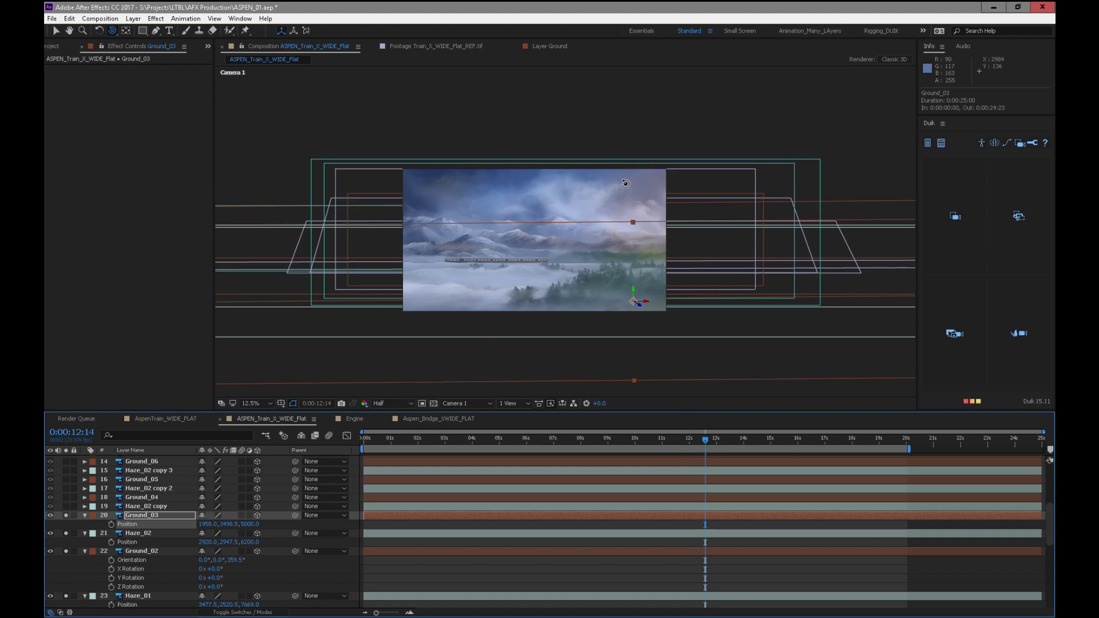
key(period)
drag(720, 451, 511, 450)
drag(582, 441, 636, 440)
key(comma)
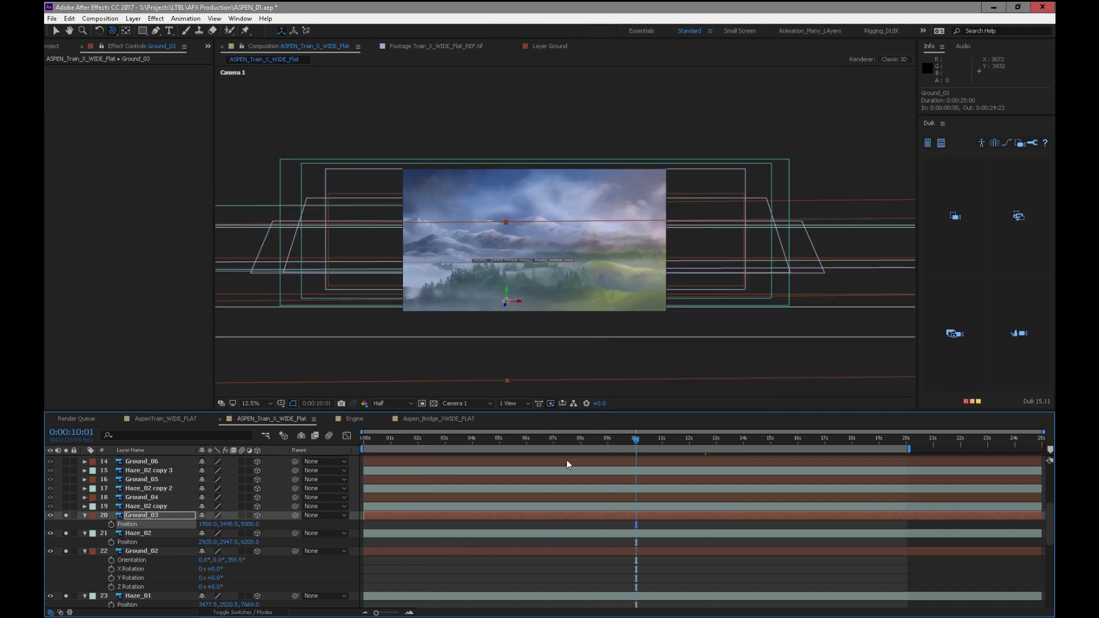
drag(522, 436, 347, 463)
click(150, 506)
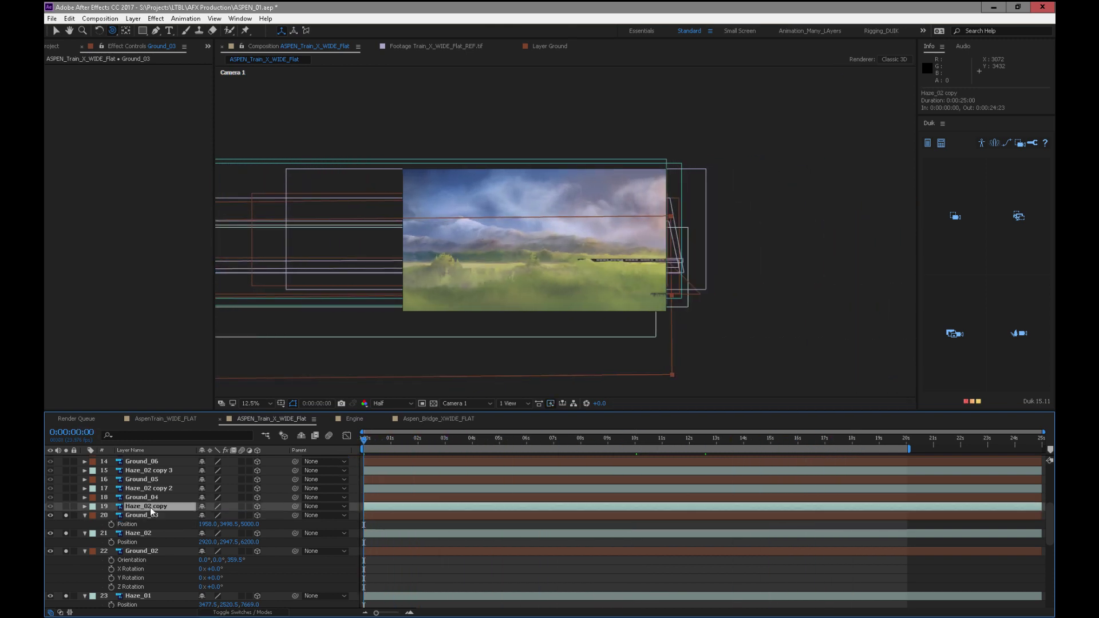
Push Haze_02 copy back to Z 4500 and scale it up to 200%
key(p)
click(176, 524)
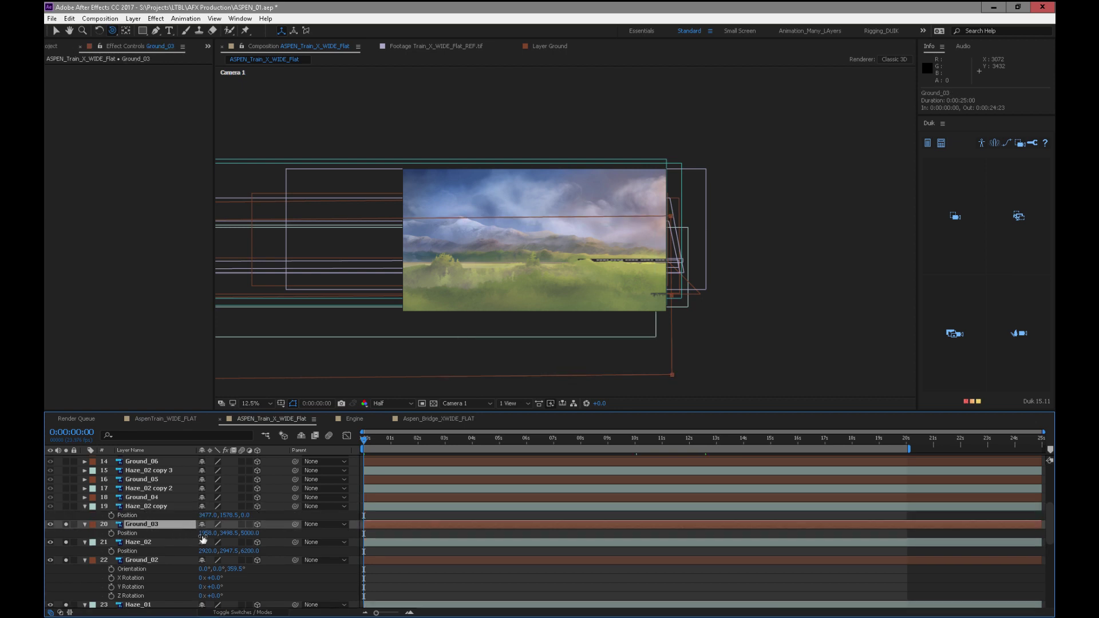
click(247, 517)
key(Return)
key(s)
drag(251, 515, 314, 507)
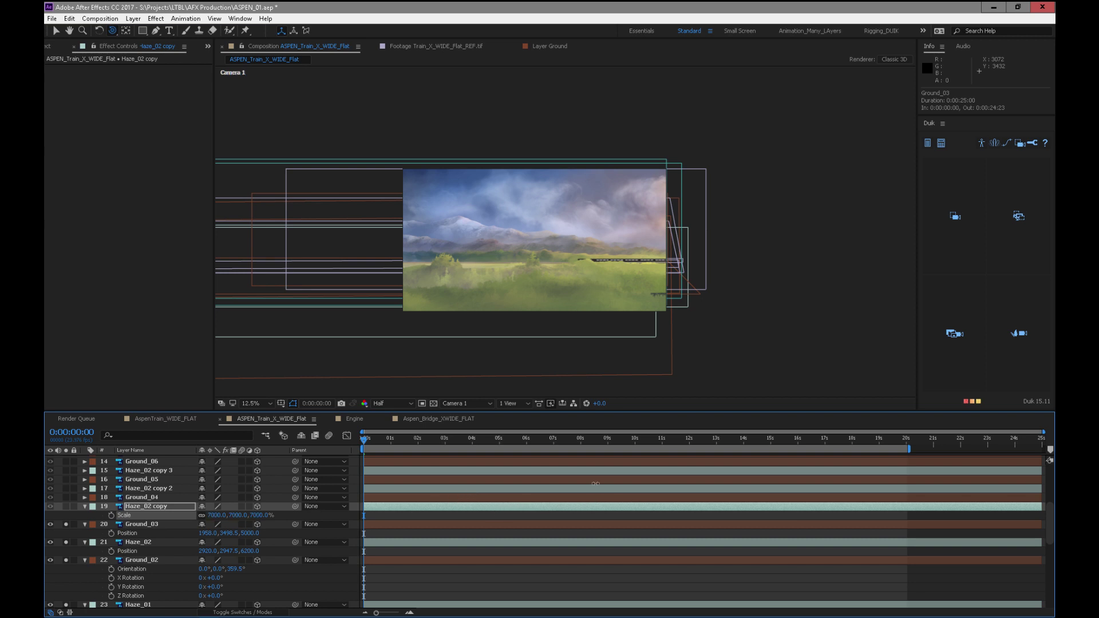
Scale the Haze_02 copy layer down from 7000% to 485.5%
scroll(591, 273, down, 5)
scroll(599, 297, up, 3)
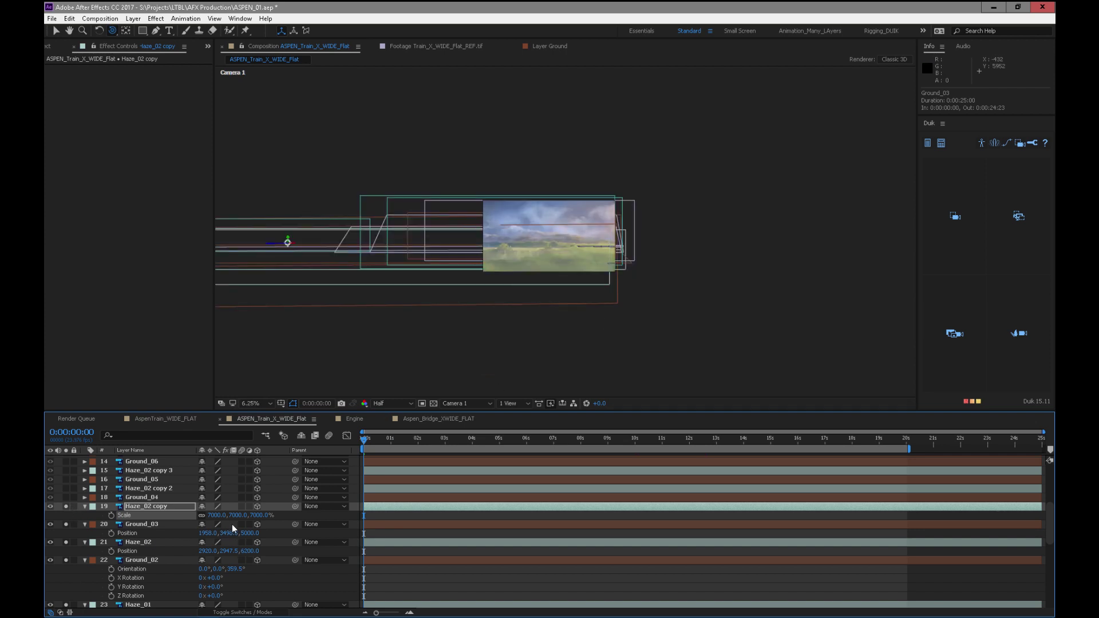
drag(214, 517, 146, 503)
key(period)
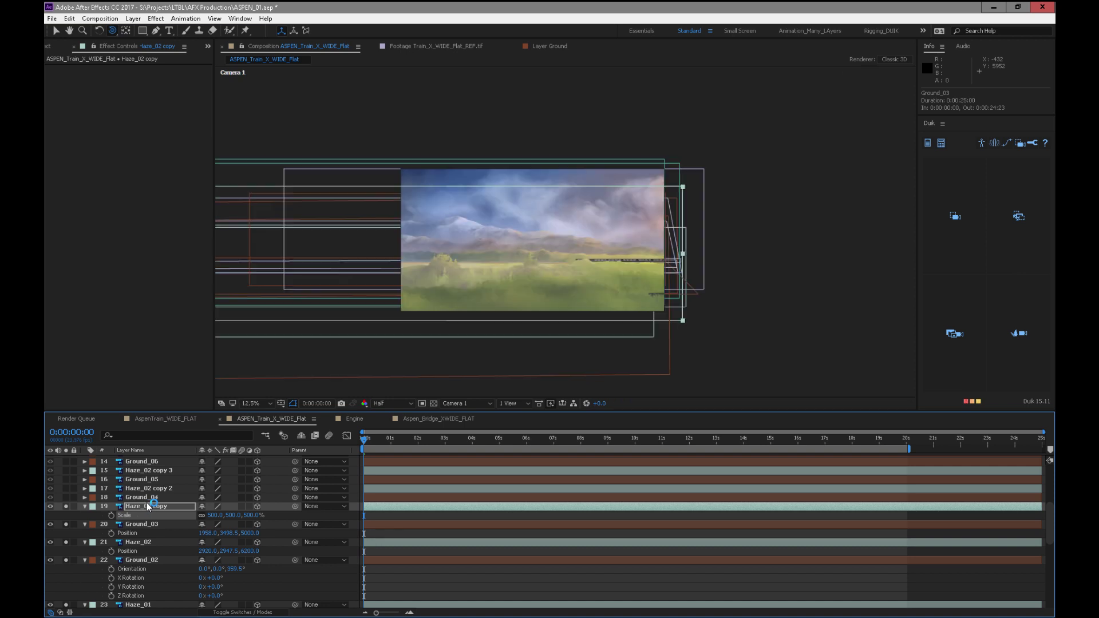
key(period)
drag(217, 515, 206, 517)
mouse_move(372, 440)
mouse_down()
mouse_move(864, 438)
mouse_move(462, 441)
mouse_move(851, 454)
mouse_up()
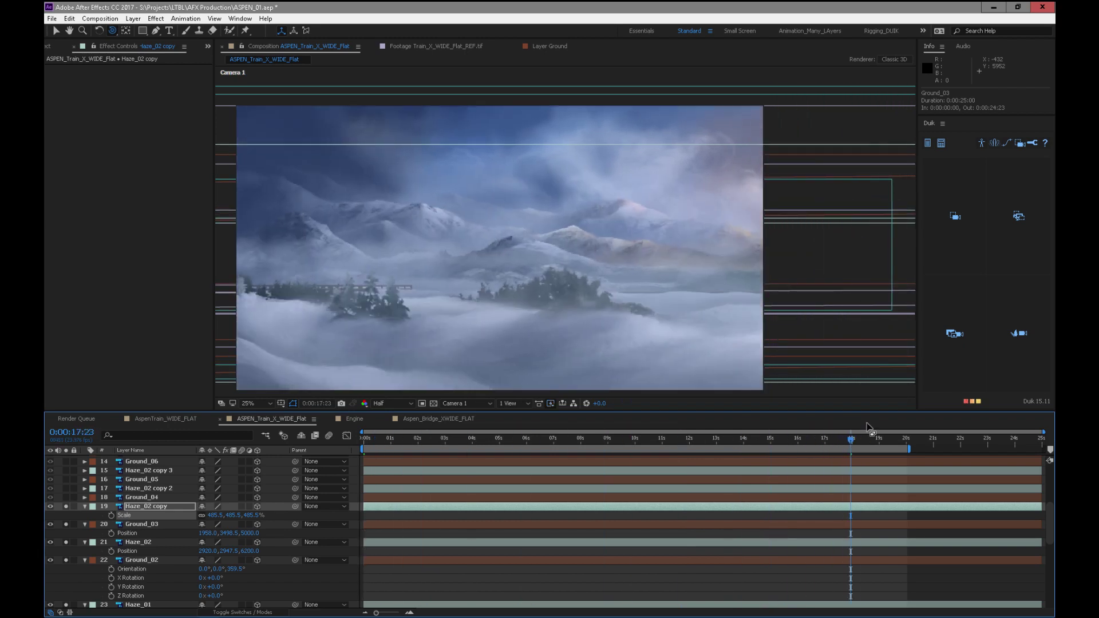
Check Haze_02 copy's position (3477.0, 1578.5, 4500.0), then select Ground_03
click(169, 505)
key(p)
click(252, 533)
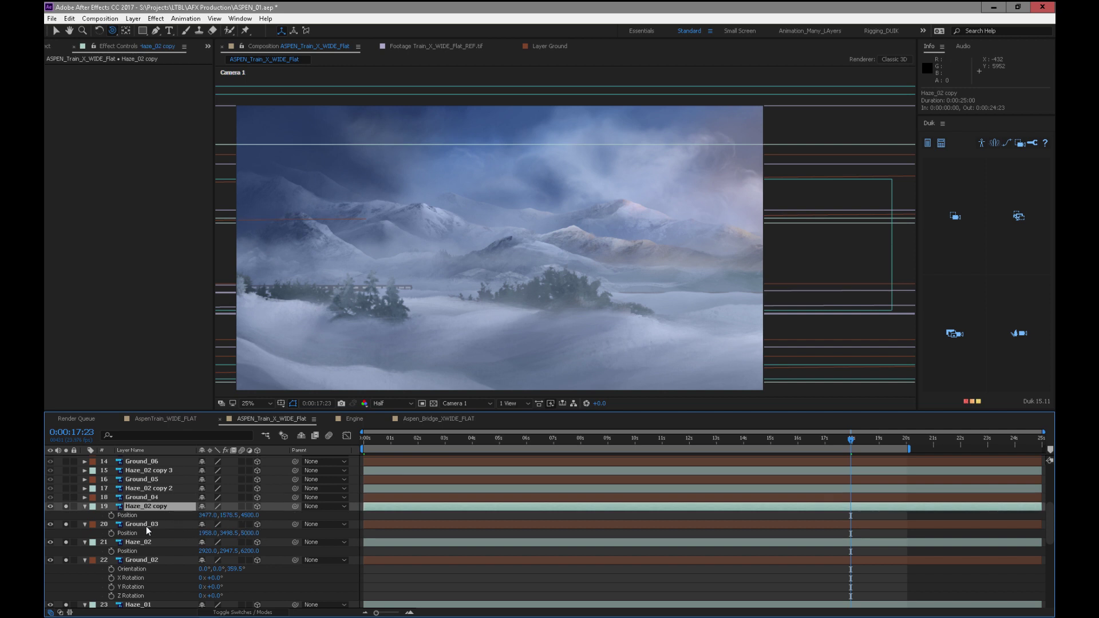
click(146, 524)
click(251, 515)
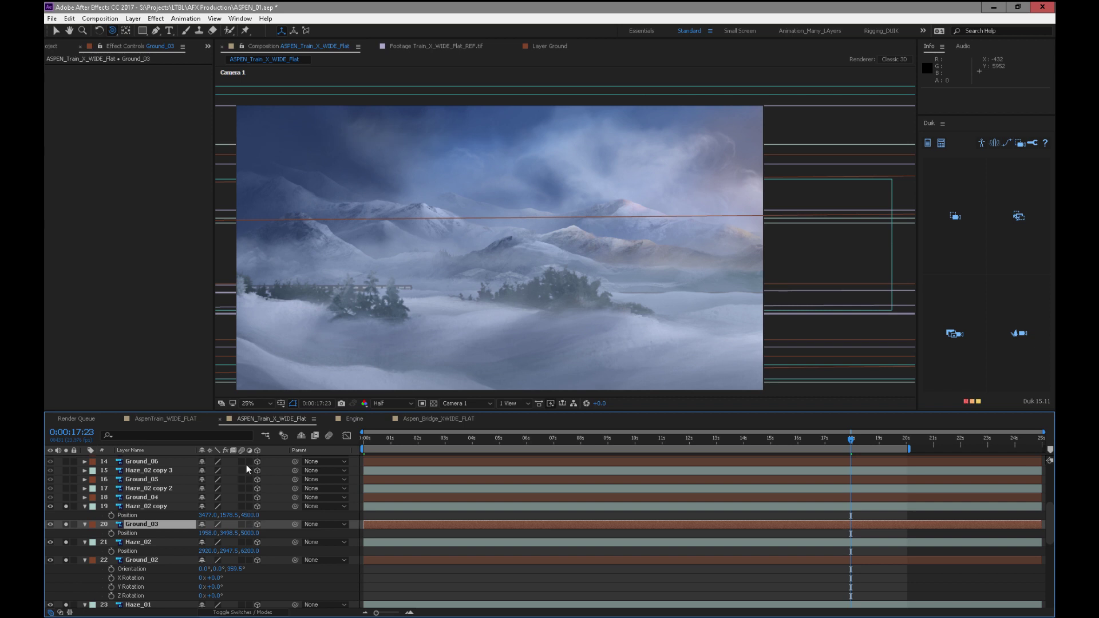
click(146, 498)
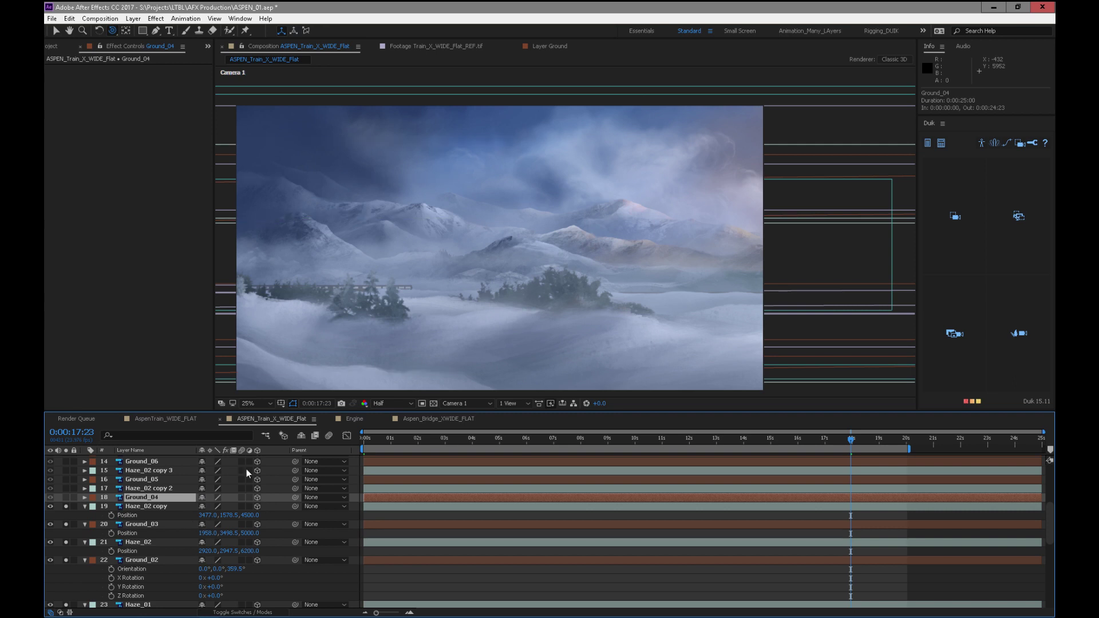
drag(383, 439, 738, 439)
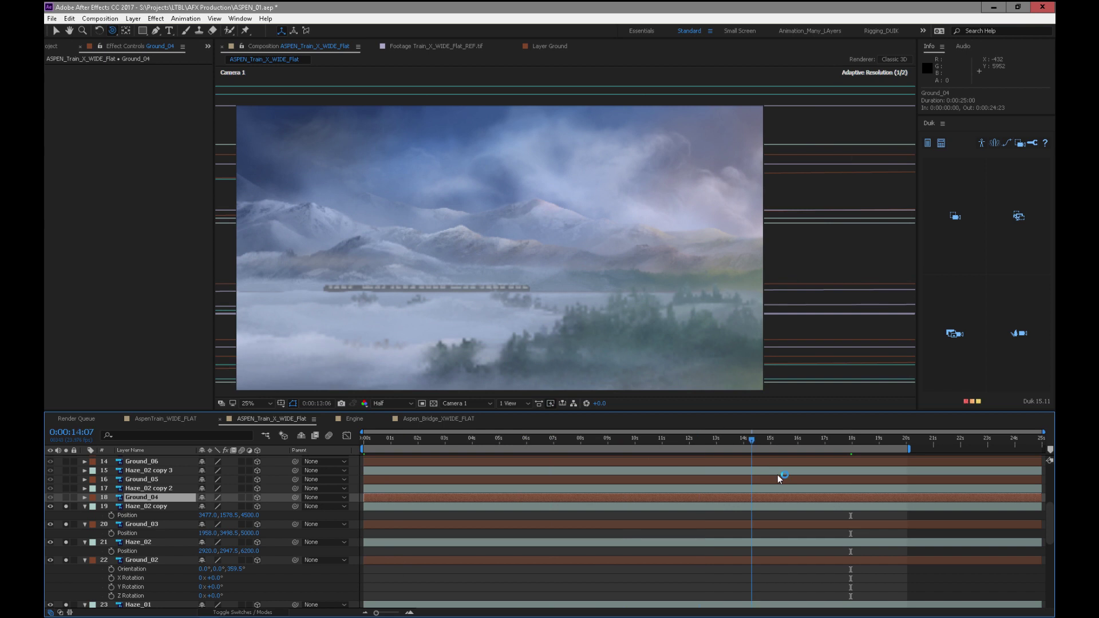
drag(689, 476, 351, 490)
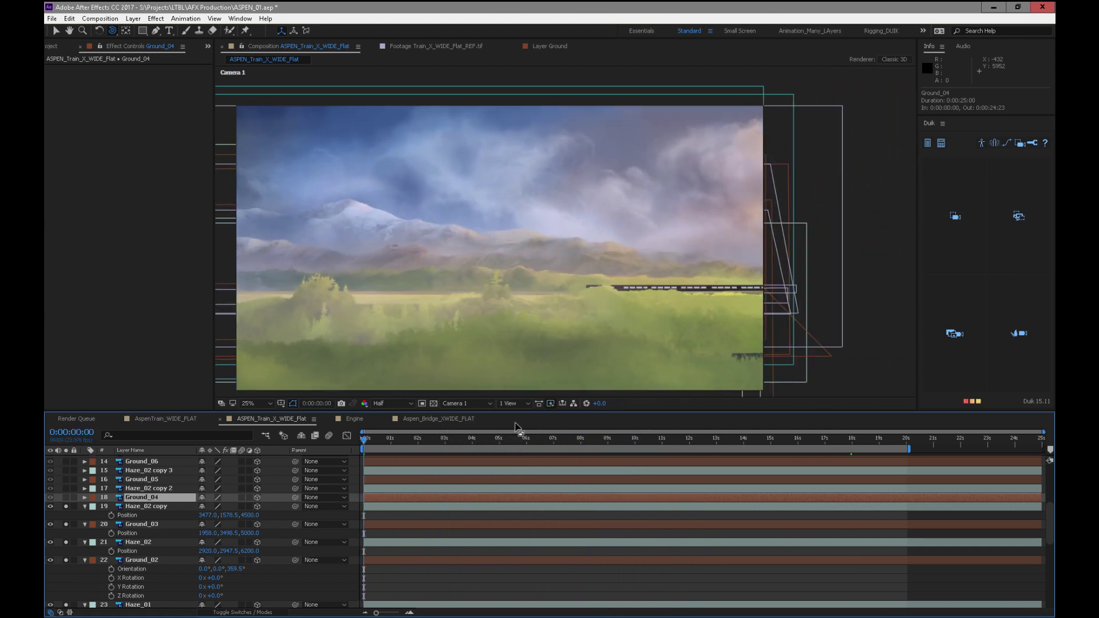
key(space)
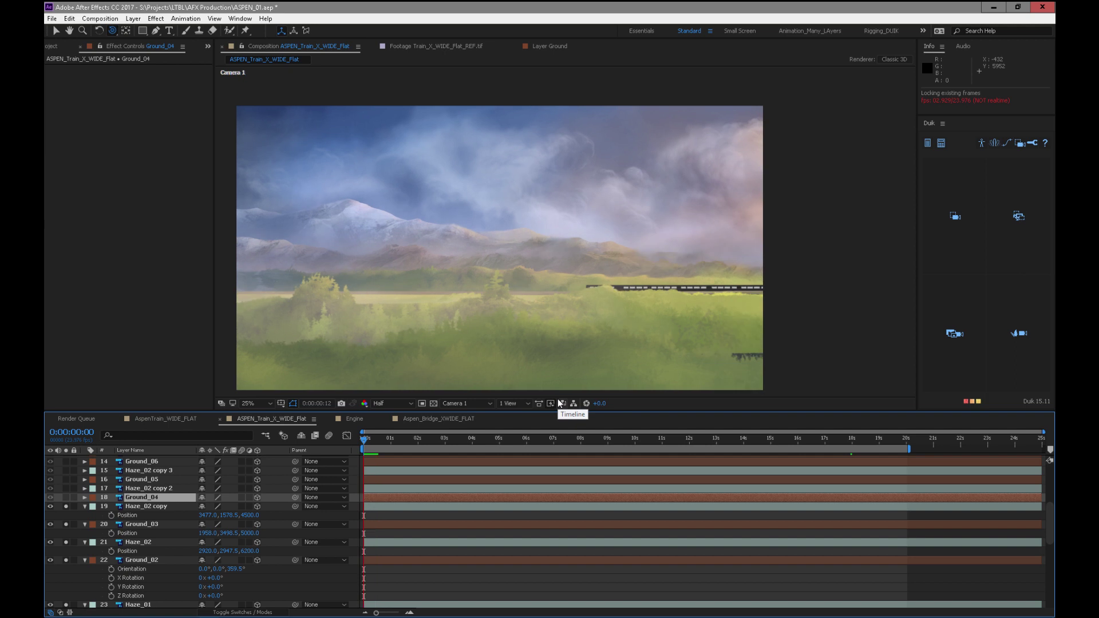
key(space)
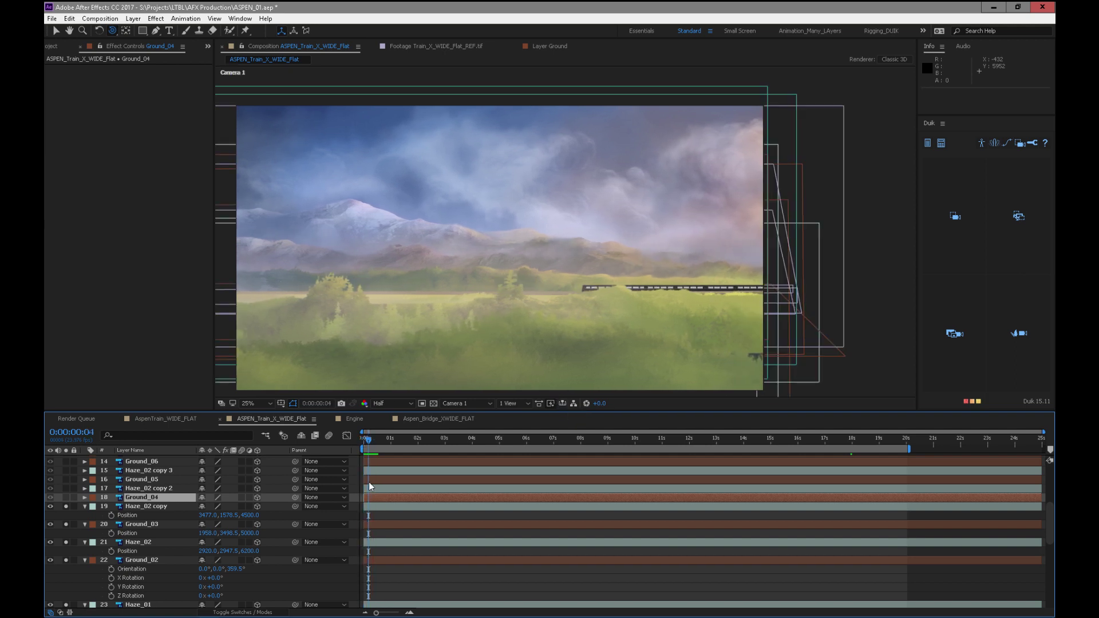
drag(379, 438, 592, 458)
click(66, 498)
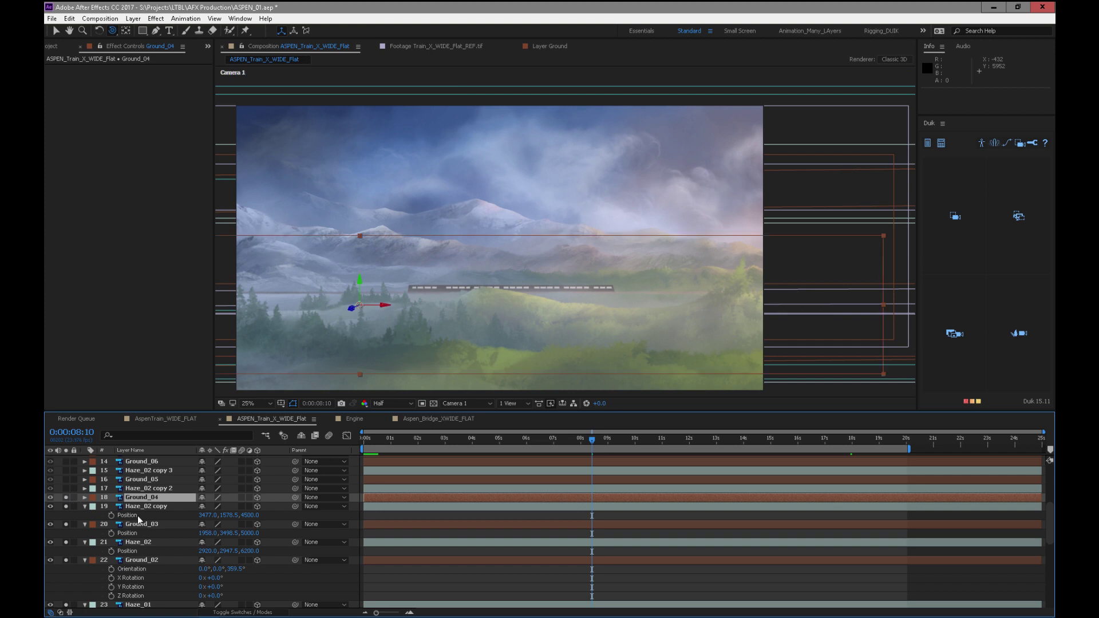
Push Ground_04 back to a Z position of 4000
key(p)
click(247, 506)
text(4000)
key(Return)
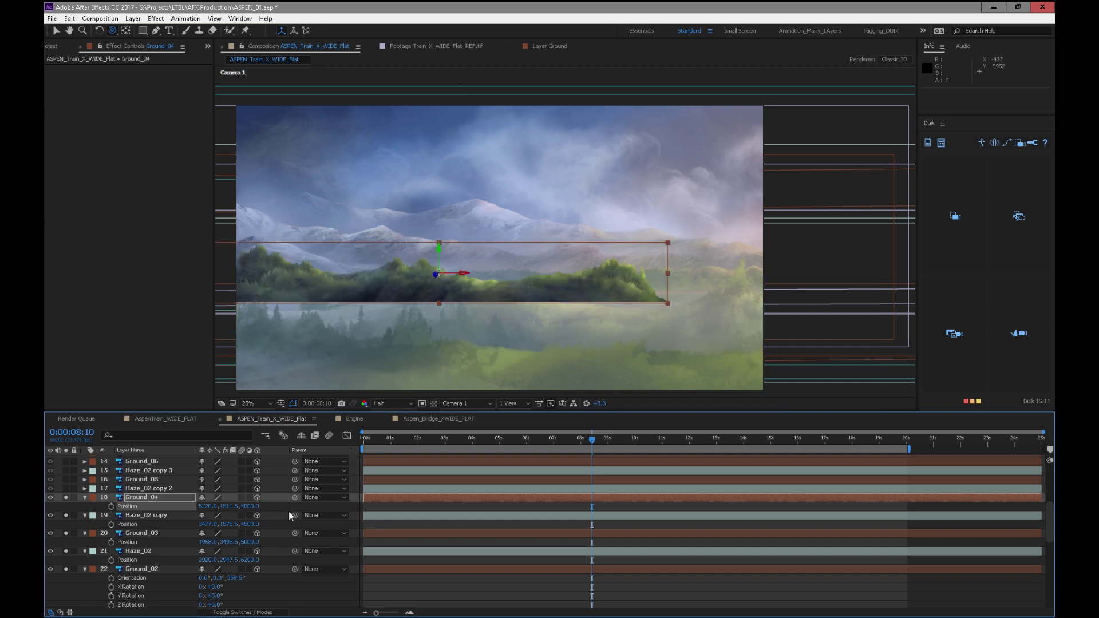
Enlarge Ground_04 to about 197%, then undo a further scale increase
key(s)
drag(215, 506, 446, 458)
key(Home)
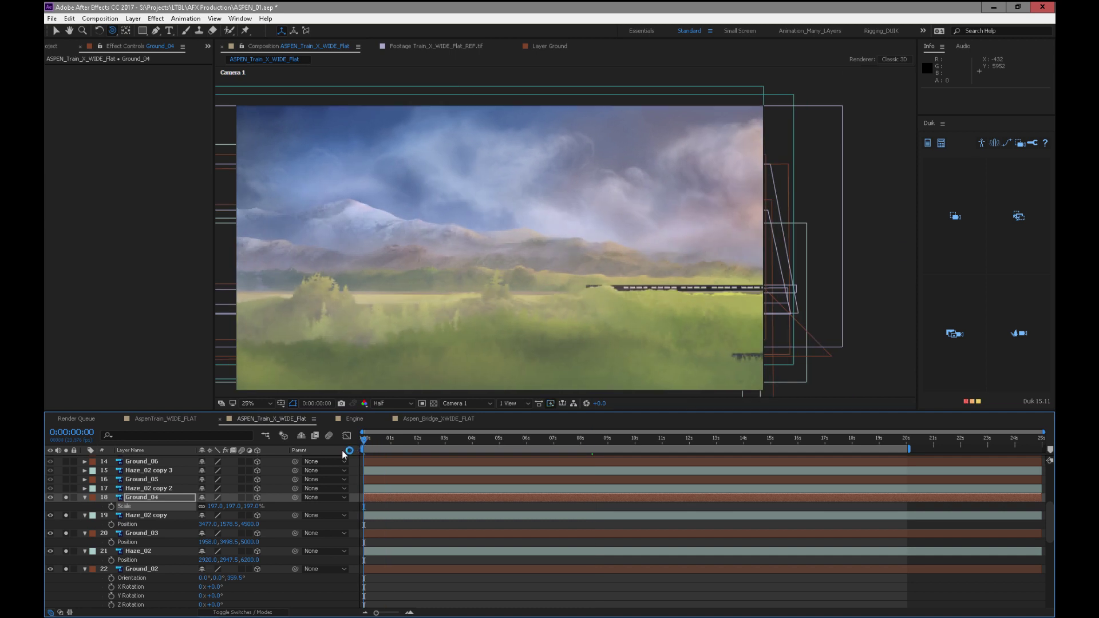
key(comma)
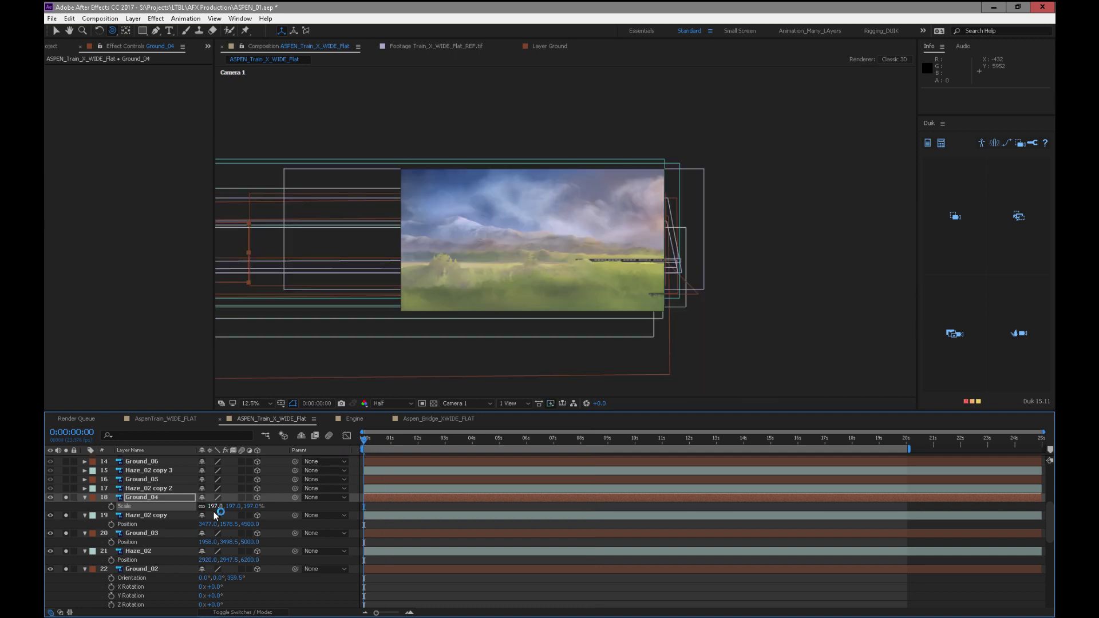
drag(216, 506, 401, 476)
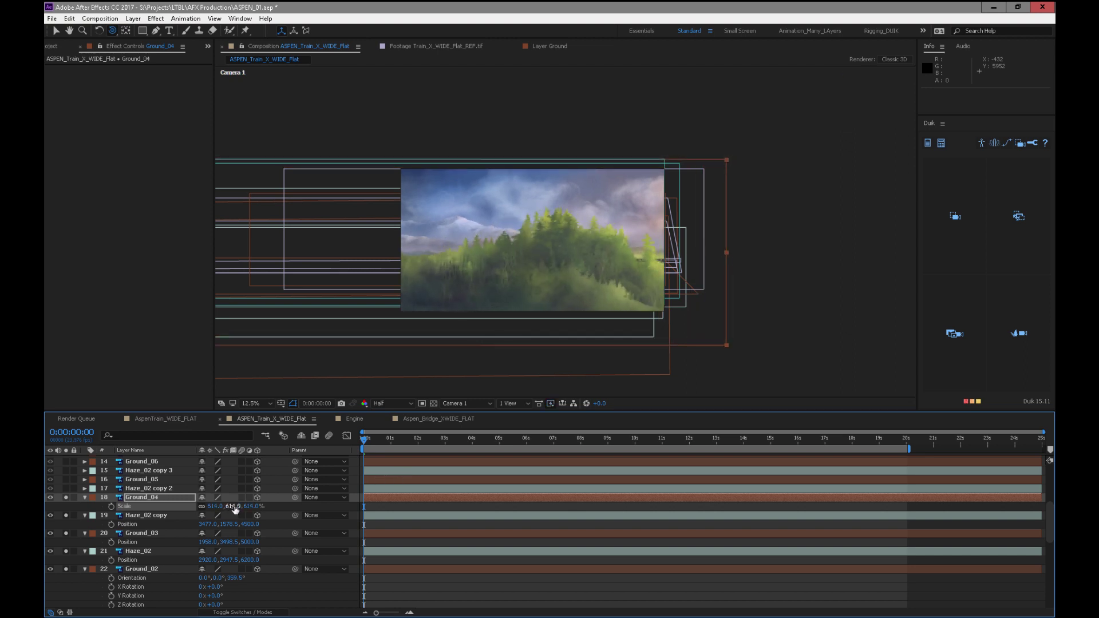
key(ctrl+z)
Lower Ground_04 in the frame and check it later in the camera move
key(p)
drag(231, 507, 275, 499)
click(381, 442)
drag(387, 442, 860, 447)
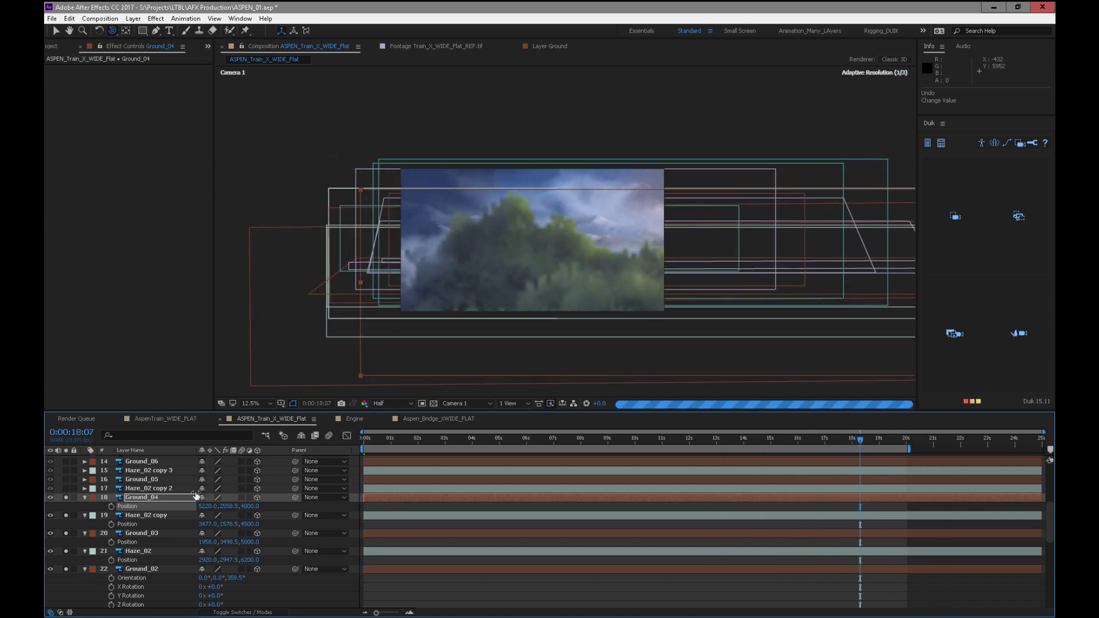
Enlarge Ground_04 to about 632% and lower it to position 5220.0, 3011.5, 4000.0
key(s)
drag(218, 503, 292, 488)
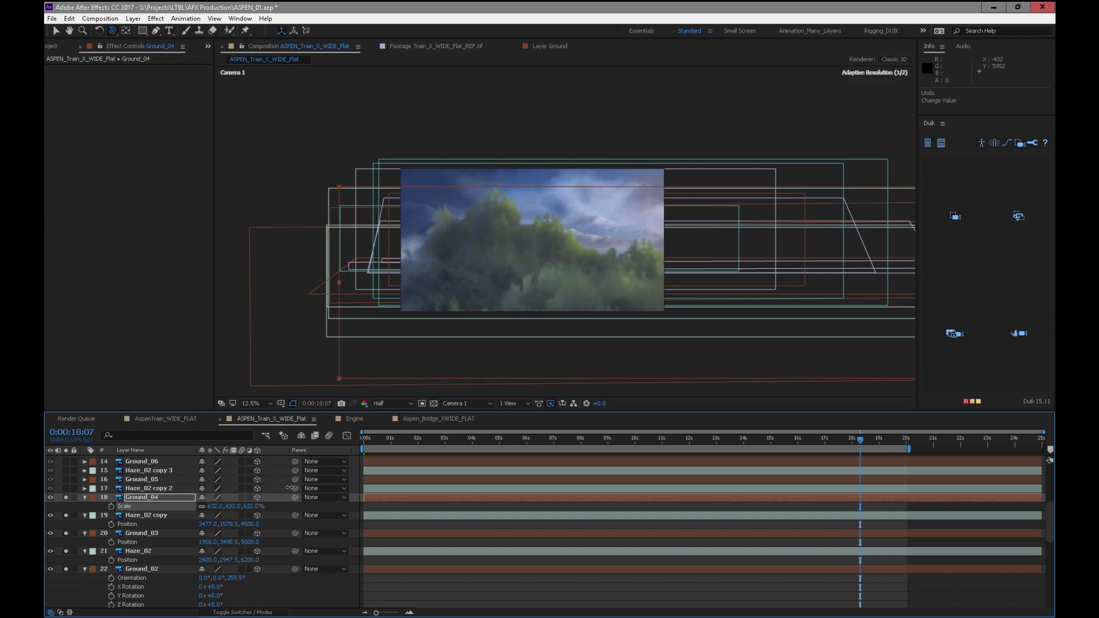
drag(412, 439, 321, 445)
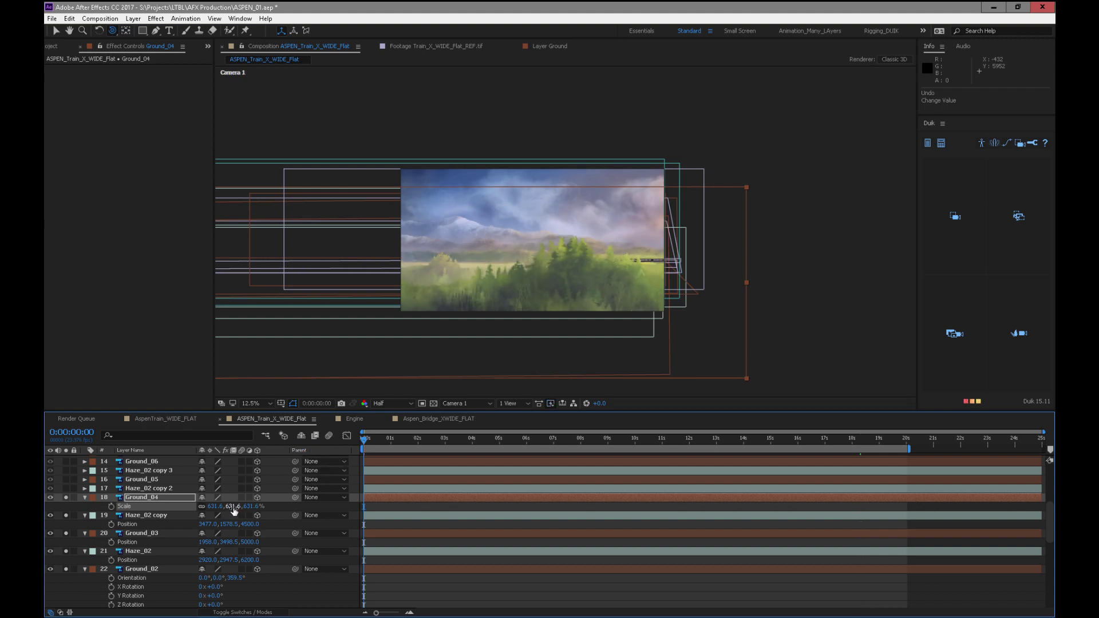
key(p)
drag(229, 508, 517, 508)
drag(368, 441, 352, 457)
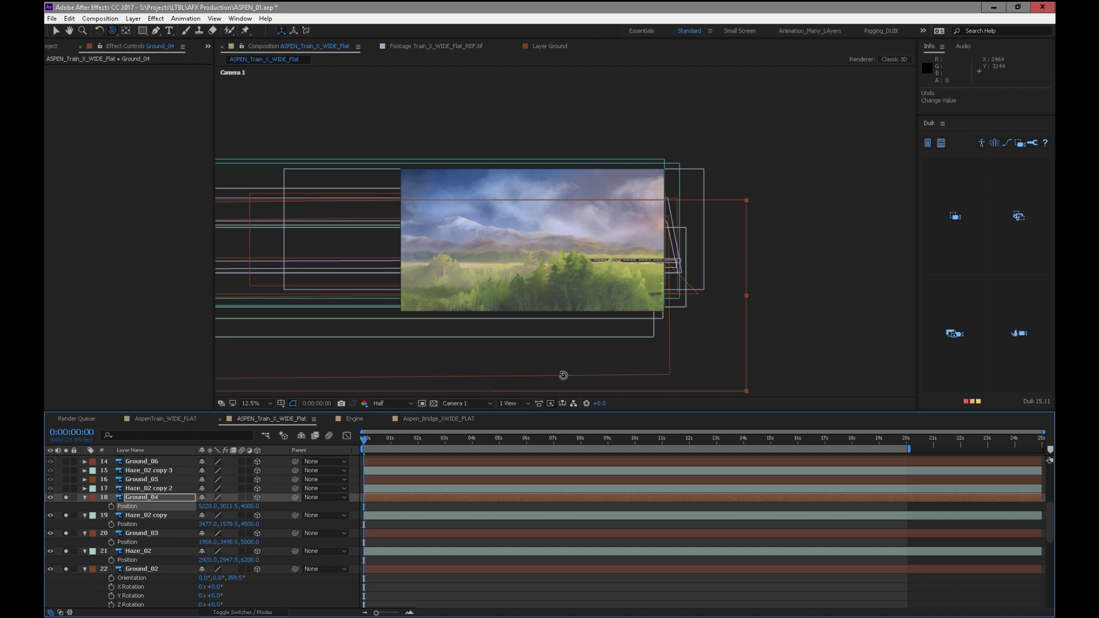
Play a preview of the shot to review the ground layers
key(period)
key(comma)
key(space)
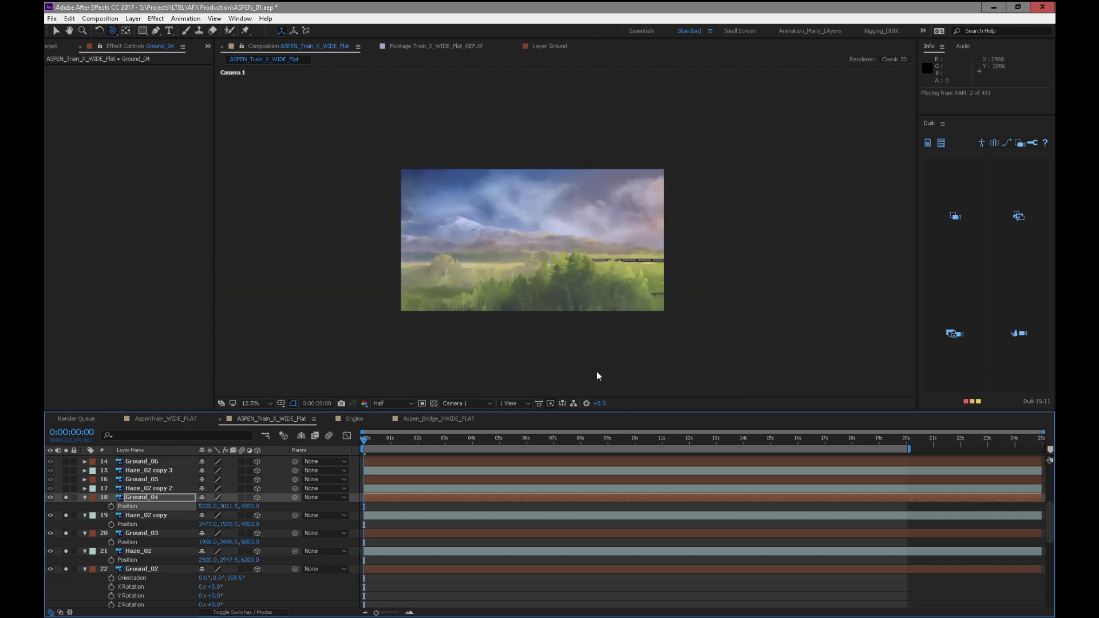
key(c)
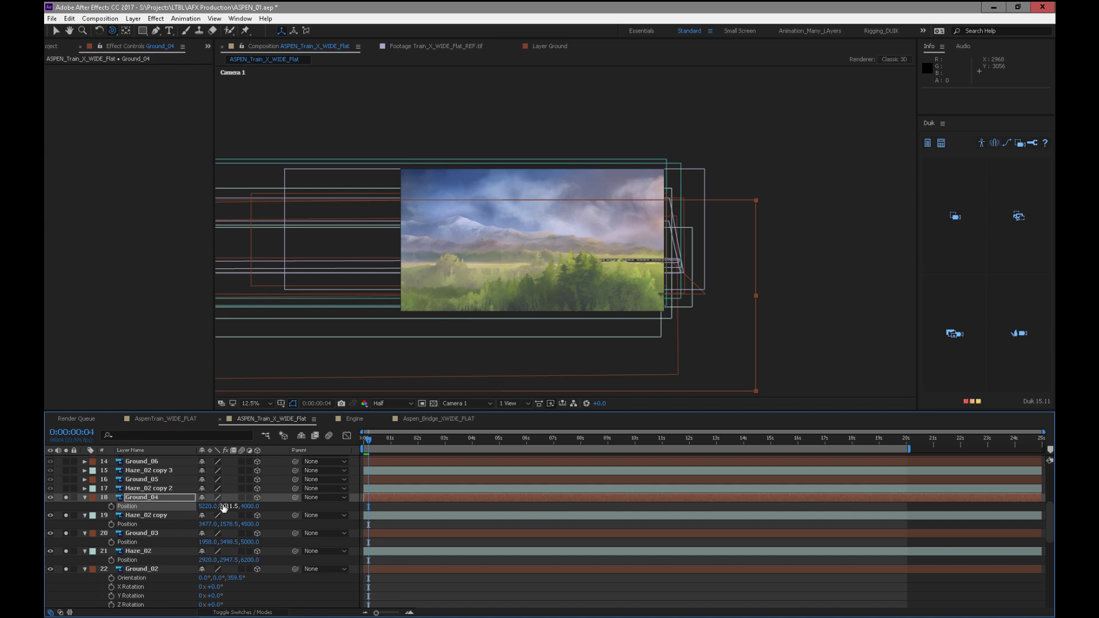
Nudge Ground_04 up to Y 2891.5 and raise Ground_03 to Y 3148.5
drag(218, 506, 158, 506)
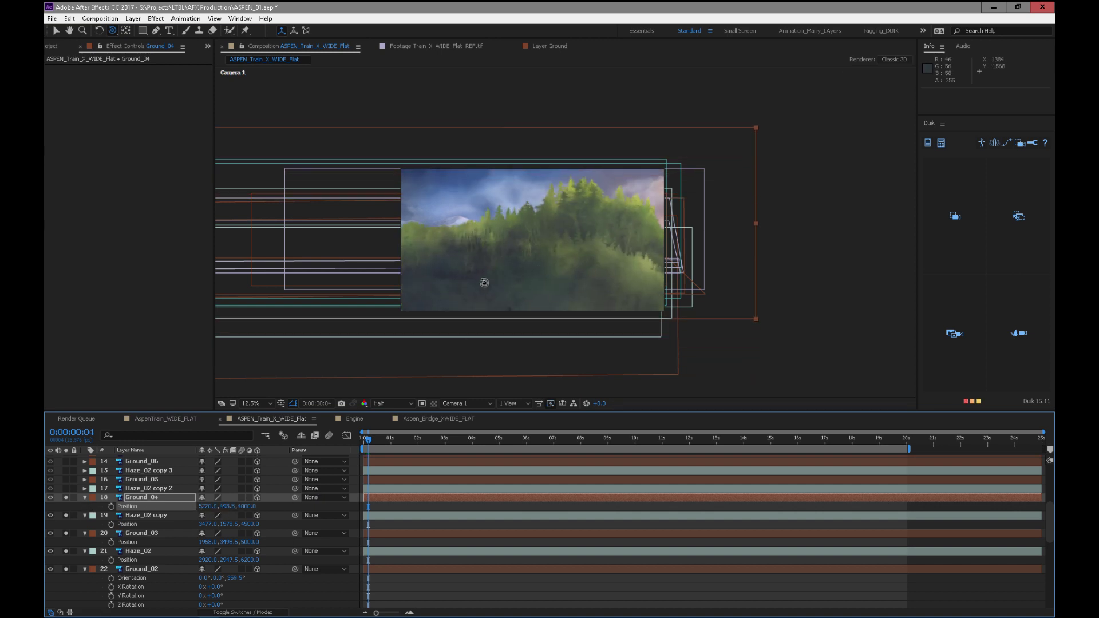
key(ctrl+z)
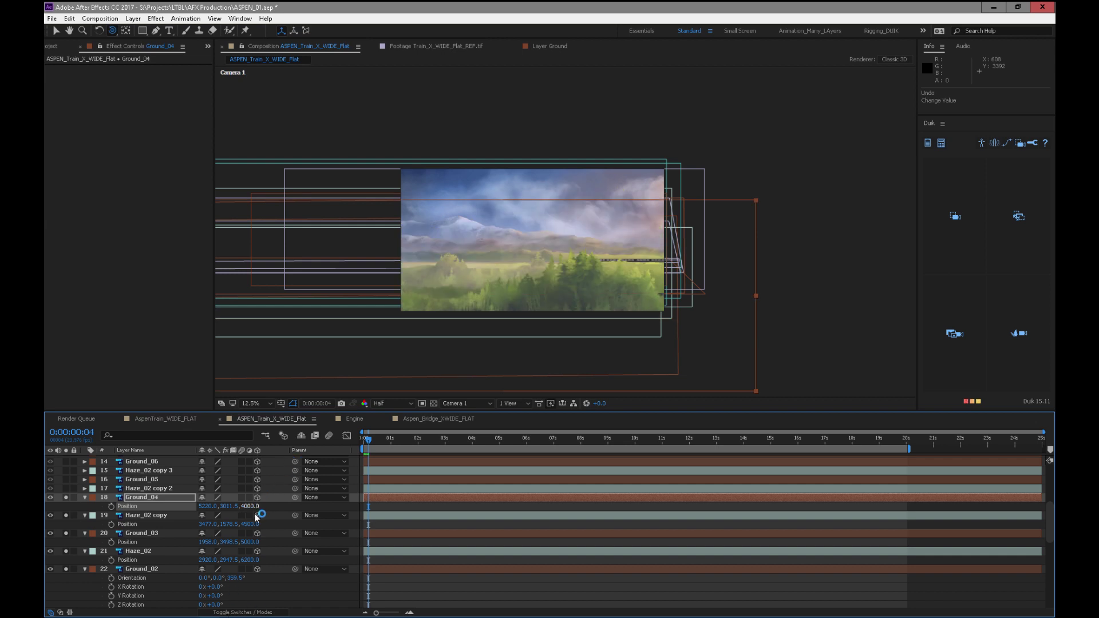
drag(228, 506, 214, 506)
drag(383, 437, 439, 442)
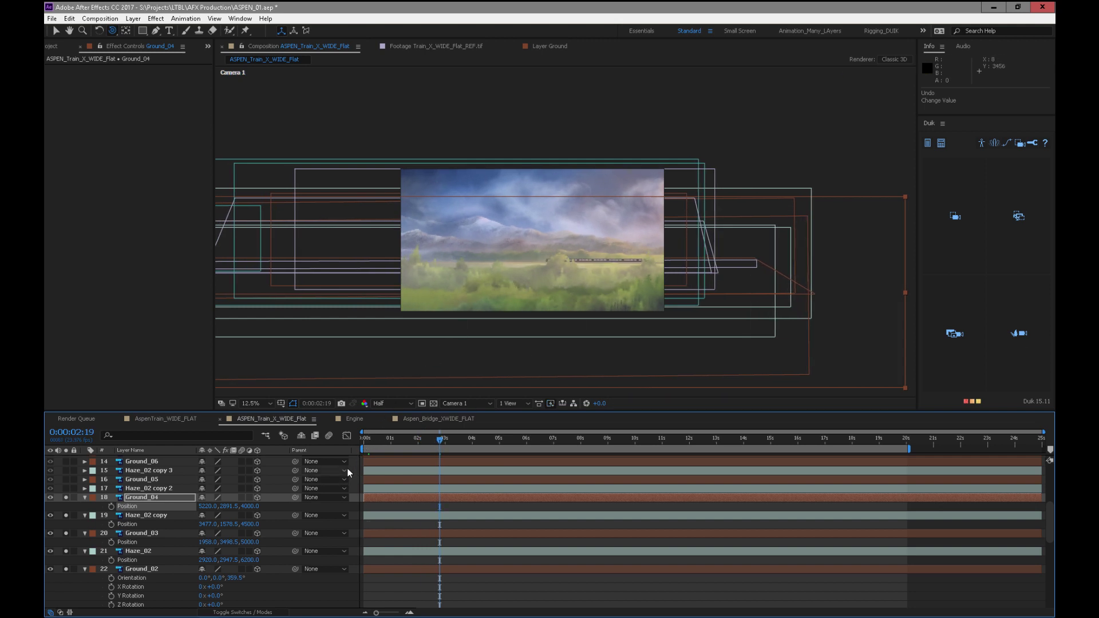
click(149, 535)
drag(229, 542, 192, 540)
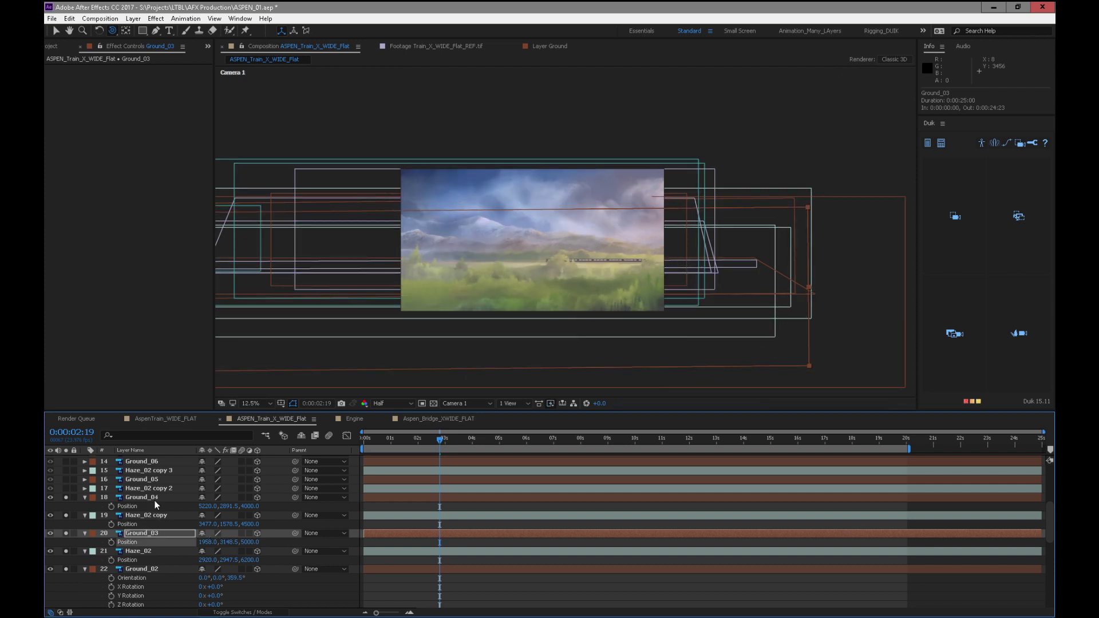
Adjust Ground_02's position slightly and raise Ground_03 to Y 2928.5
click(167, 569)
key(p)
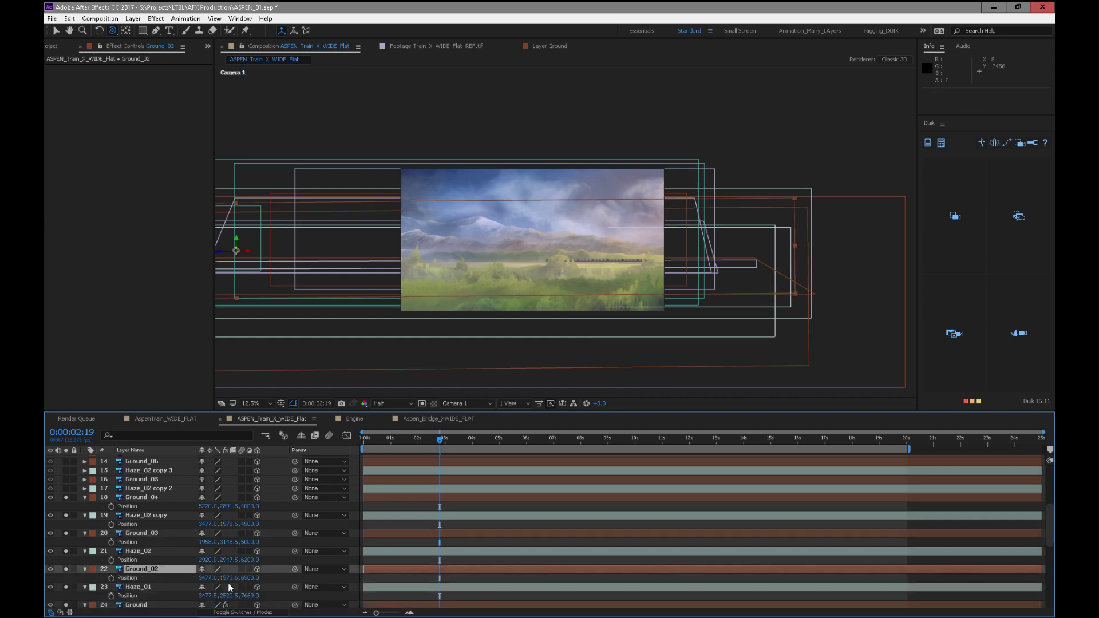
drag(237, 578, 235, 577)
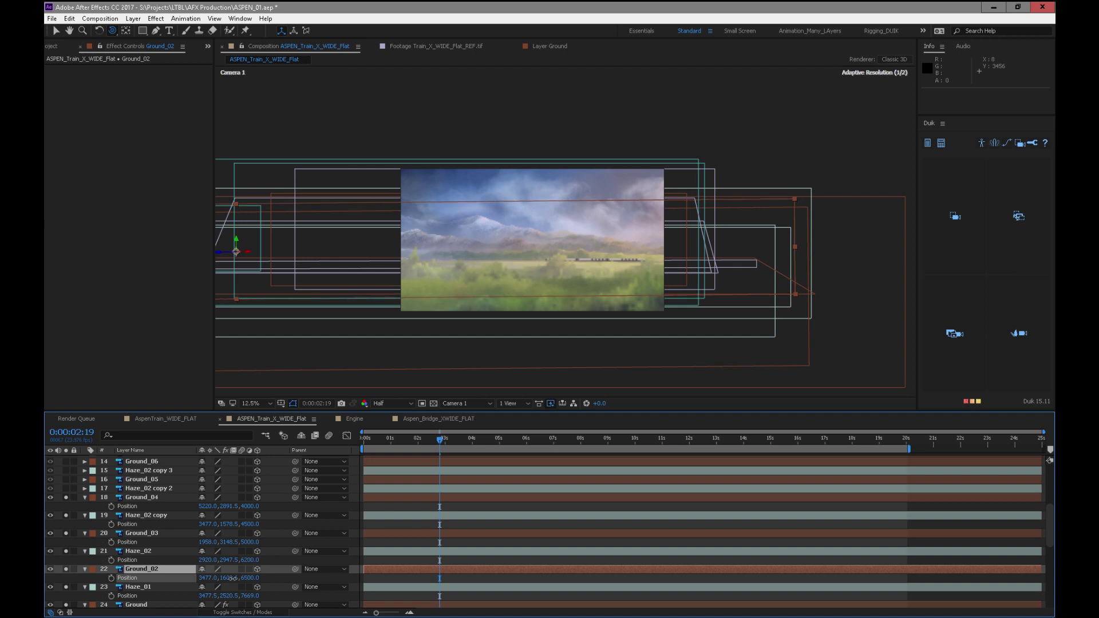
click(150, 534)
drag(229, 542, 214, 544)
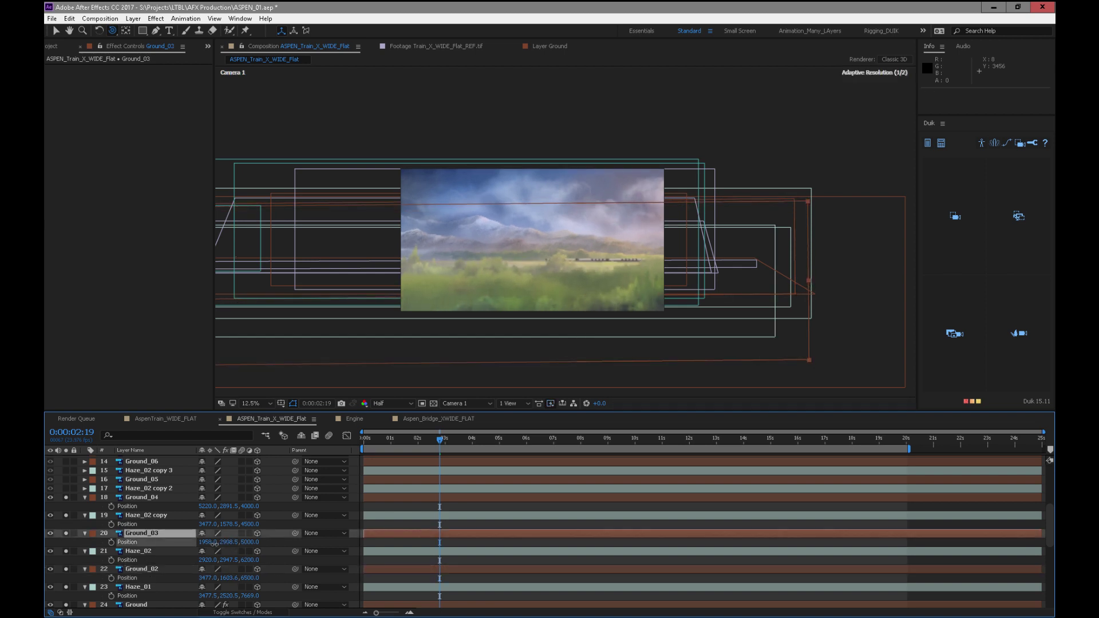
Tilt Ground_04 by one degree and settle it at 5220.0, 2870.5, 4000.0, previewing the camera move
click(169, 508)
drag(229, 506, 209, 509)
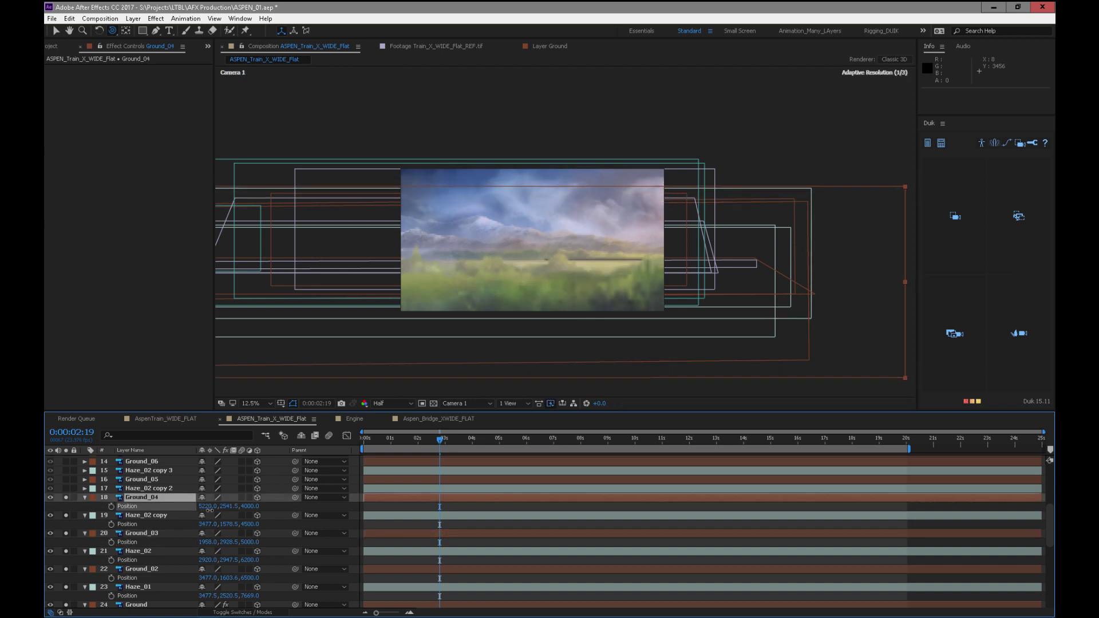
drag(404, 440, 503, 462)
drag(629, 455, 900, 474)
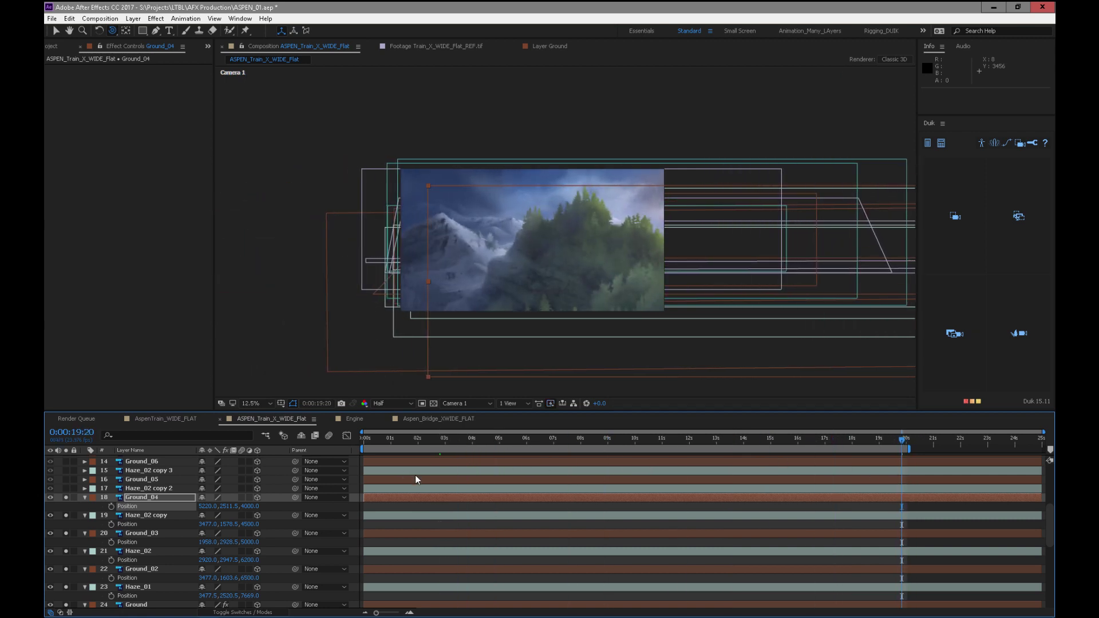
key(KP_Subtract)
mouse_move(390, 449)
mouse_down()
mouse_move(345, 448)
mouse_move(449, 448)
mouse_move(405, 445)
mouse_up()
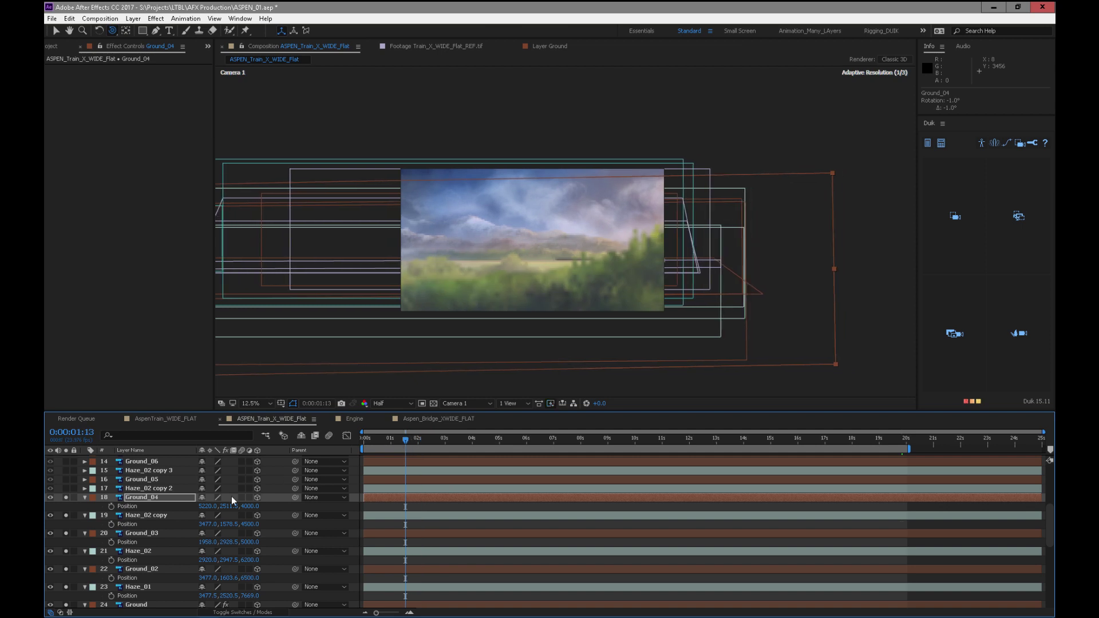
mouse_move(240, 504)
mouse_down()
mouse_move(276, 498)
mouse_move(235, 504)
mouse_up()
drag(370, 452, 427, 468)
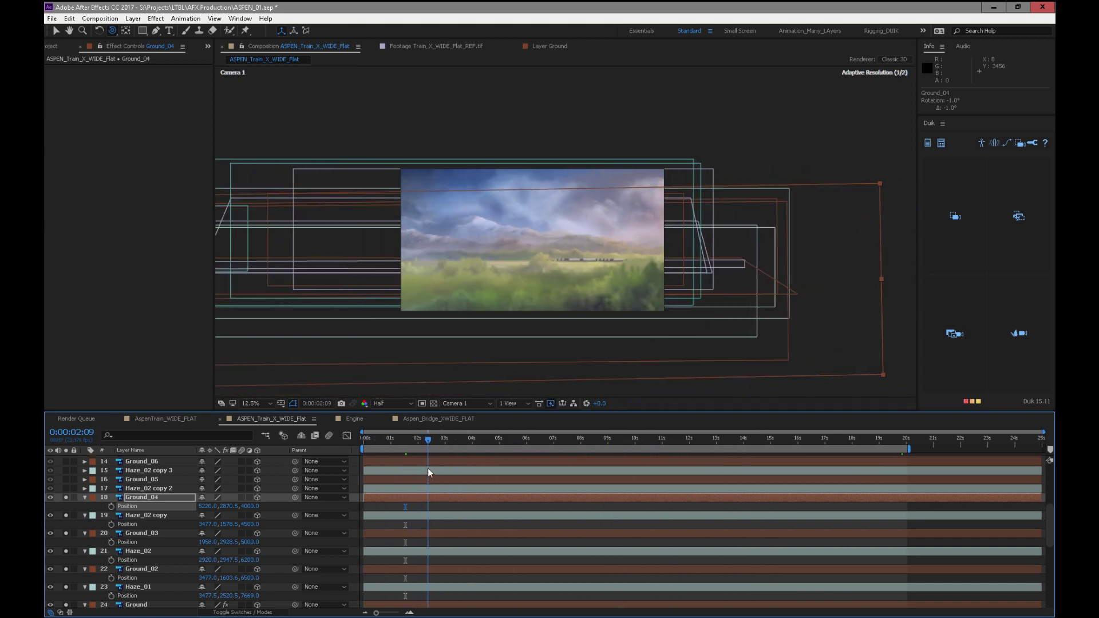
scroll(521, 330, up, 2)
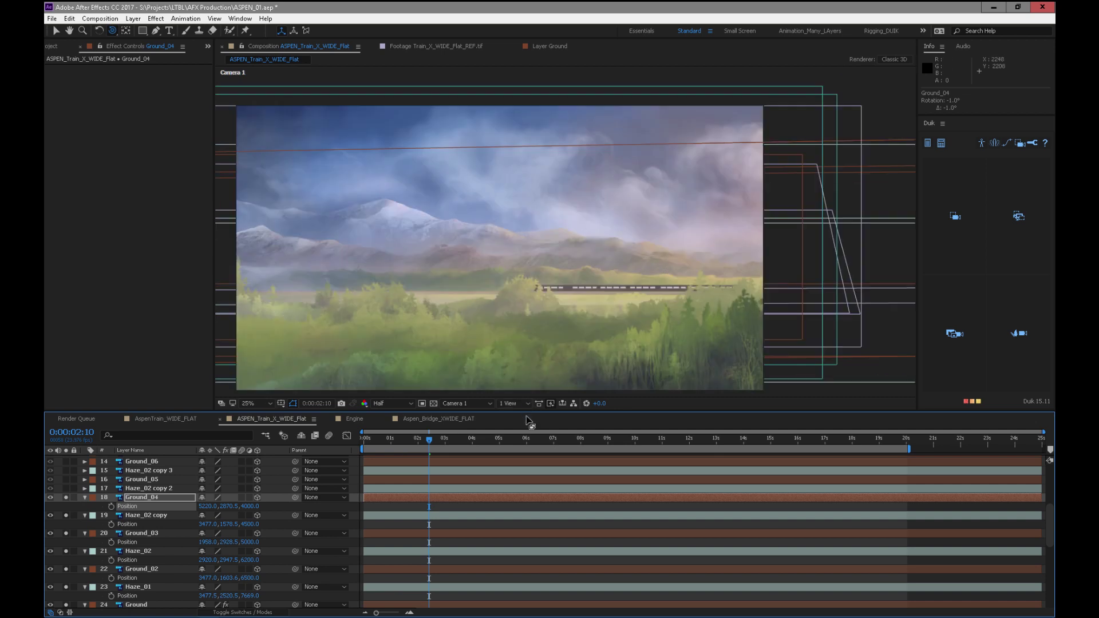
Set Haze_02 copy 2's Z position to 3500
key(comma)
key(ctrl+Up)
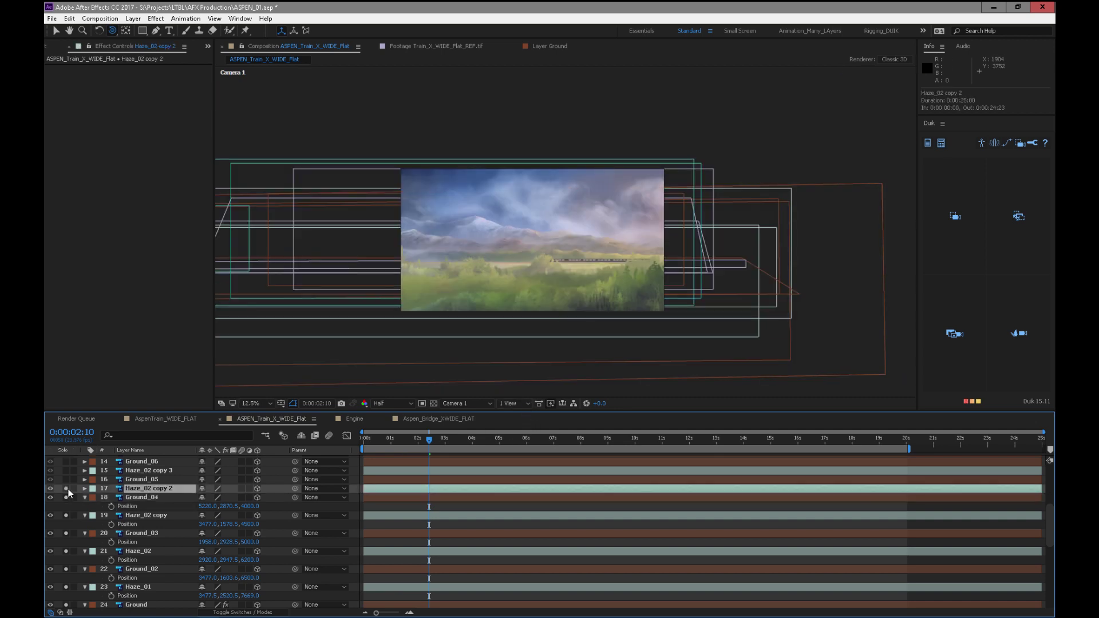
key(p)
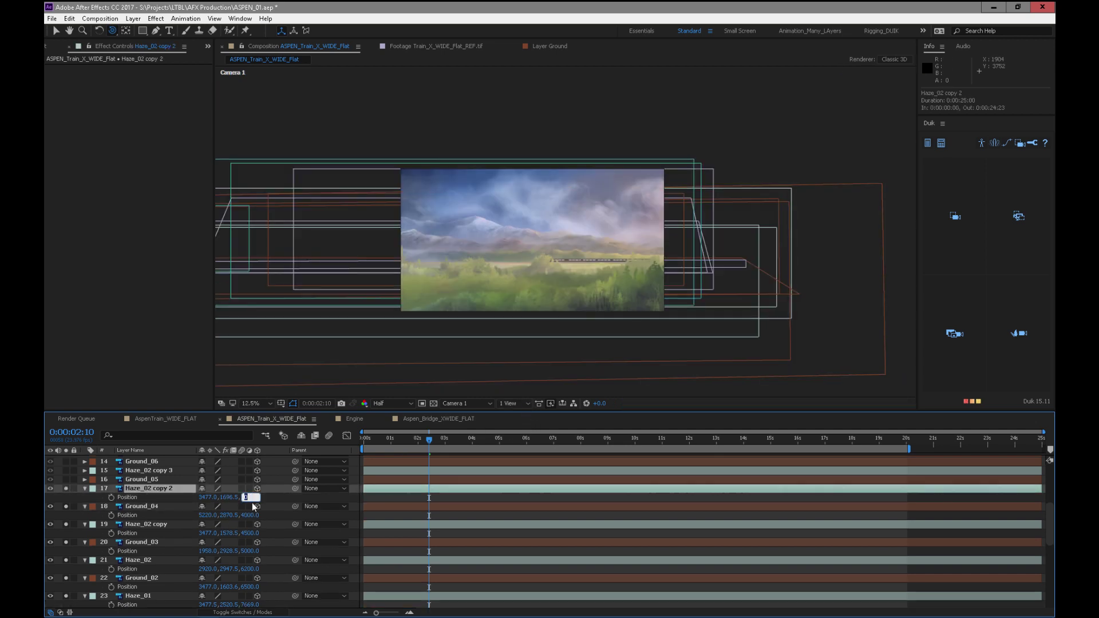
text(3500)
key(Return)
Scale Haze_02 copy 2 up to about 484% and preview the camera move
key(s)
drag(210, 497, 380, 487)
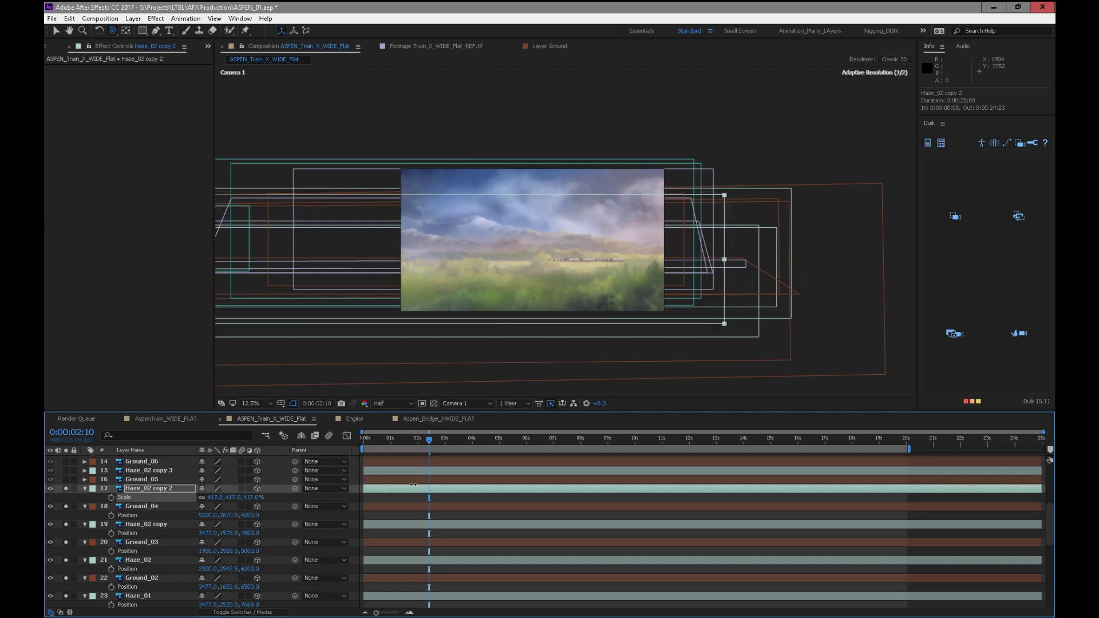
drag(398, 441, 311, 442)
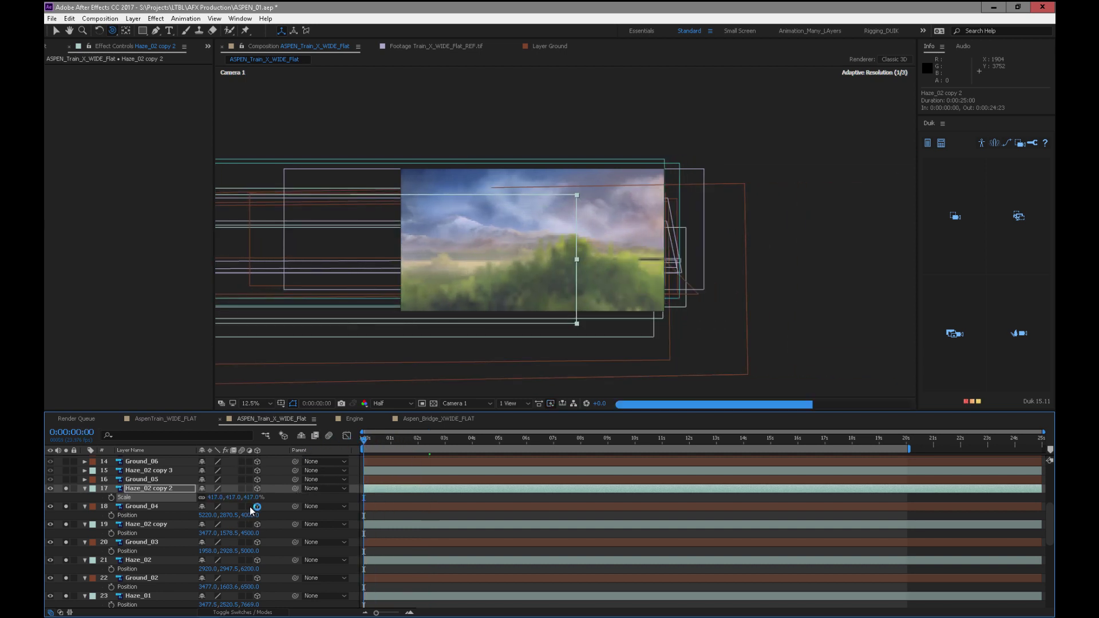
drag(252, 497, 371, 436)
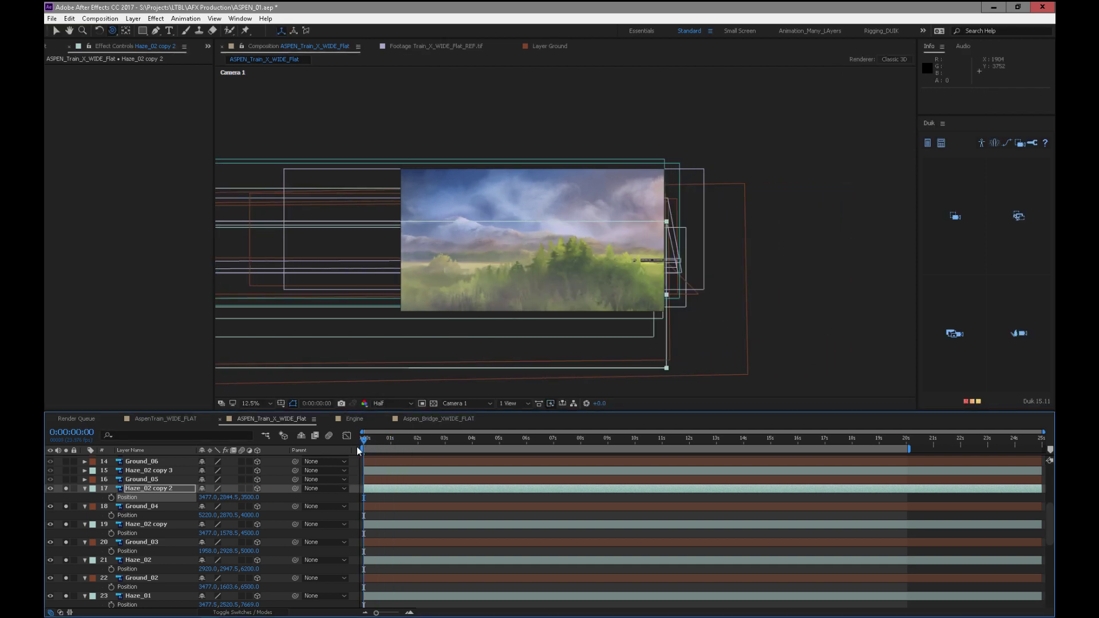
drag(411, 443, 933, 456)
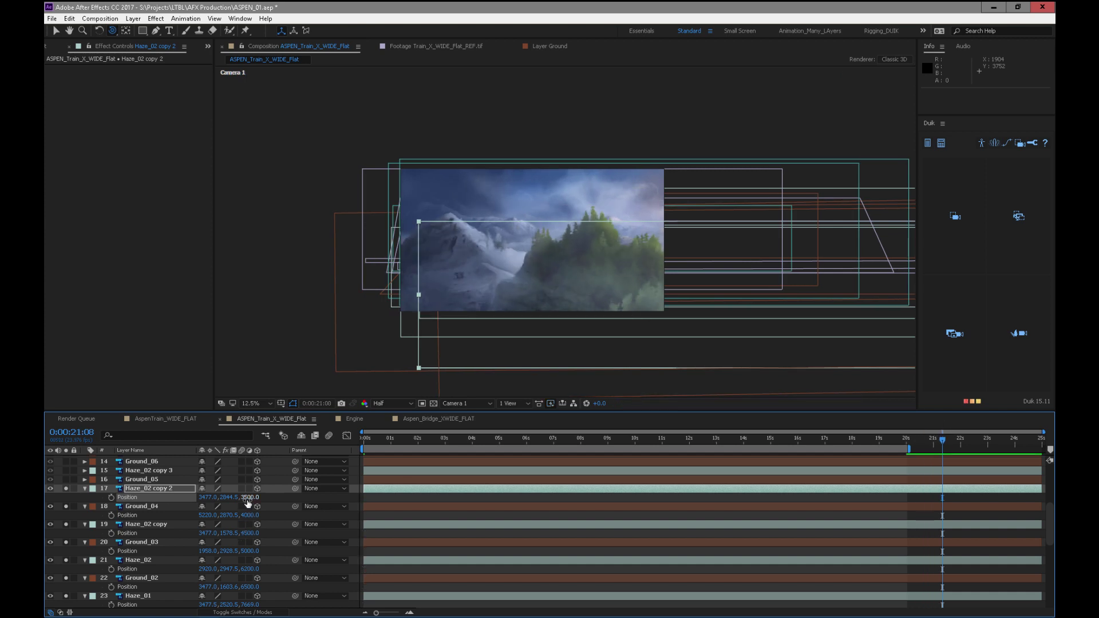
Enlarge Haze_02 copy 2 to 504.5%, squash it vertically, and shift it to X 2528.0
drag(257, 497, 312, 487)
key(p)
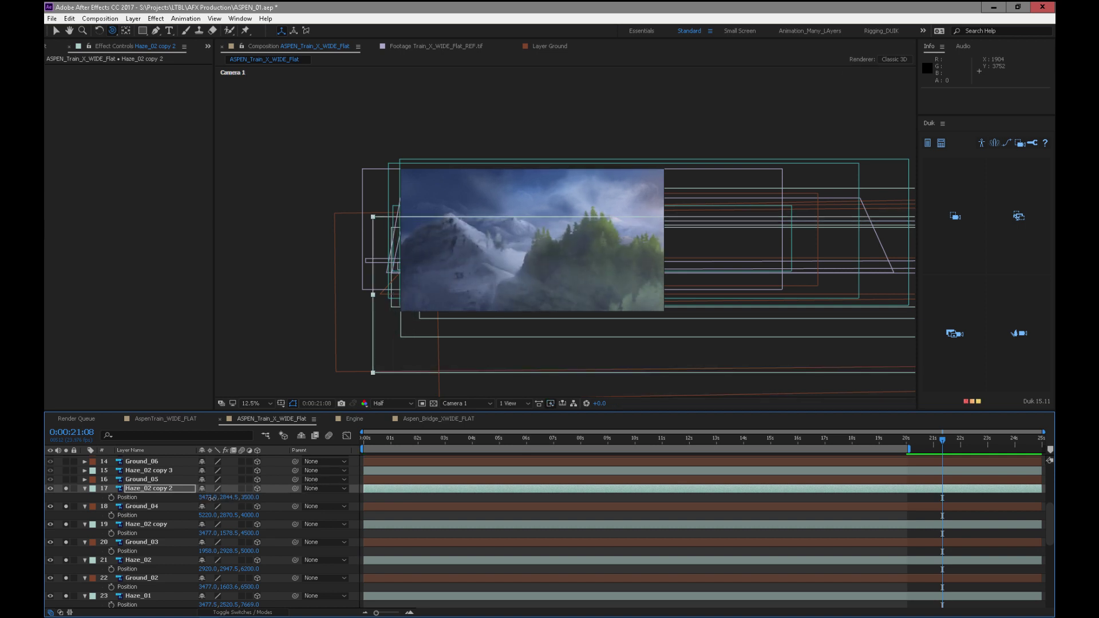
drag(409, 442, 466, 455)
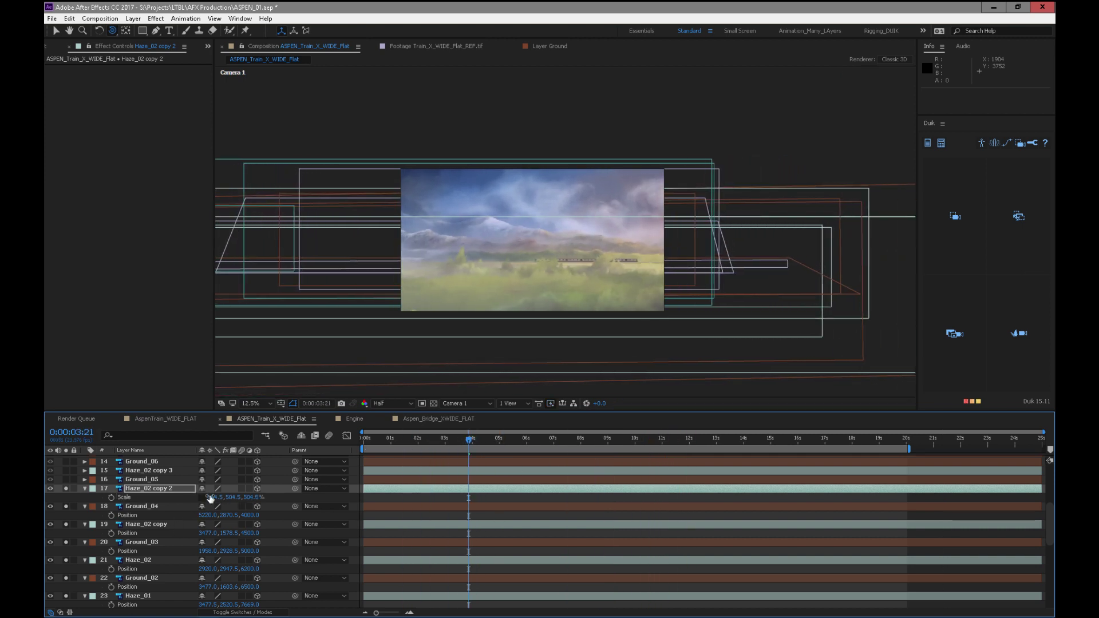
drag(228, 498, 176, 498)
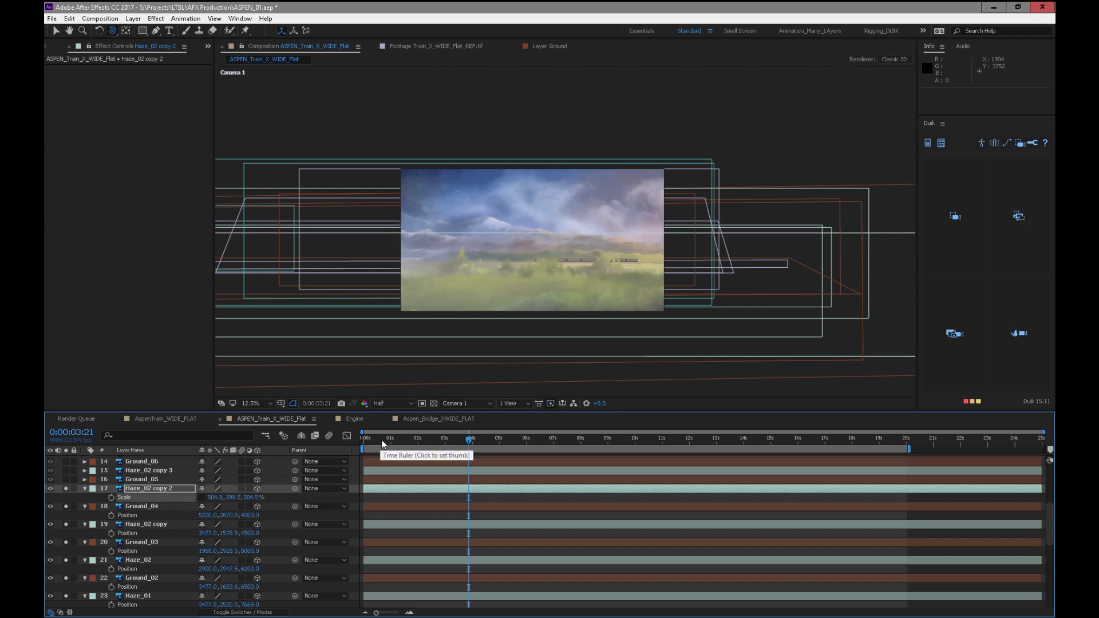
drag(228, 498, 258, 484)
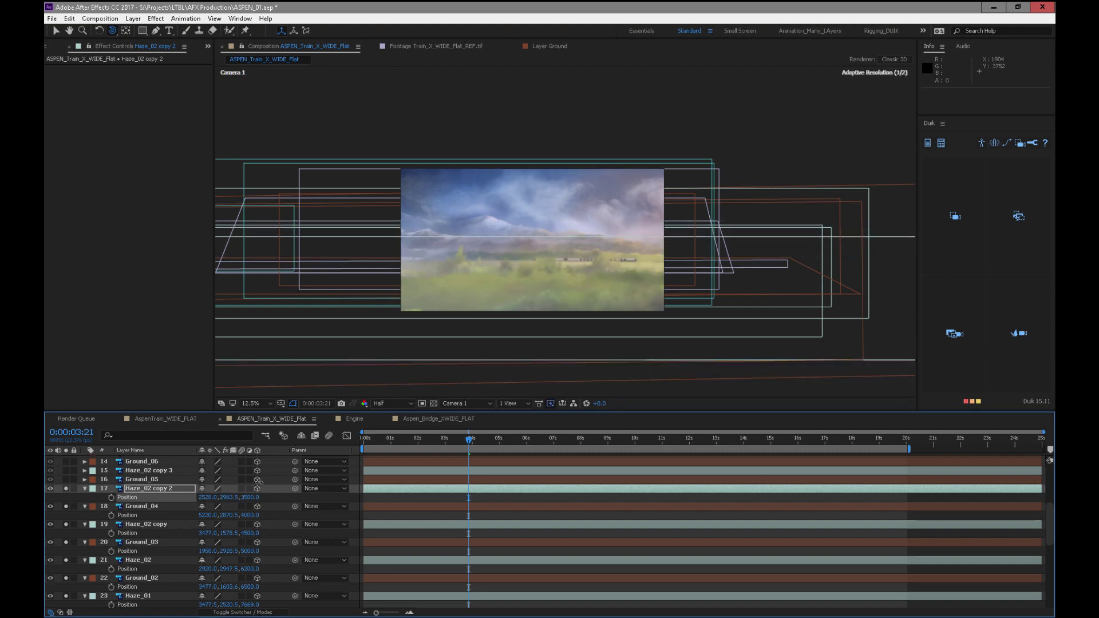
drag(418, 439, 356, 448)
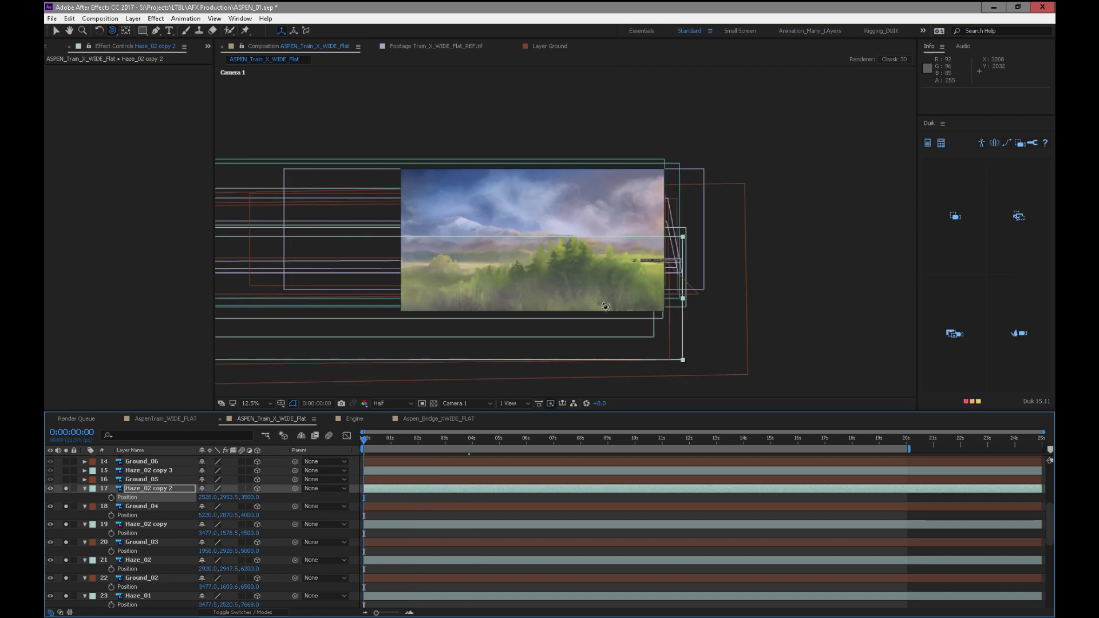
drag(378, 446, 316, 480)
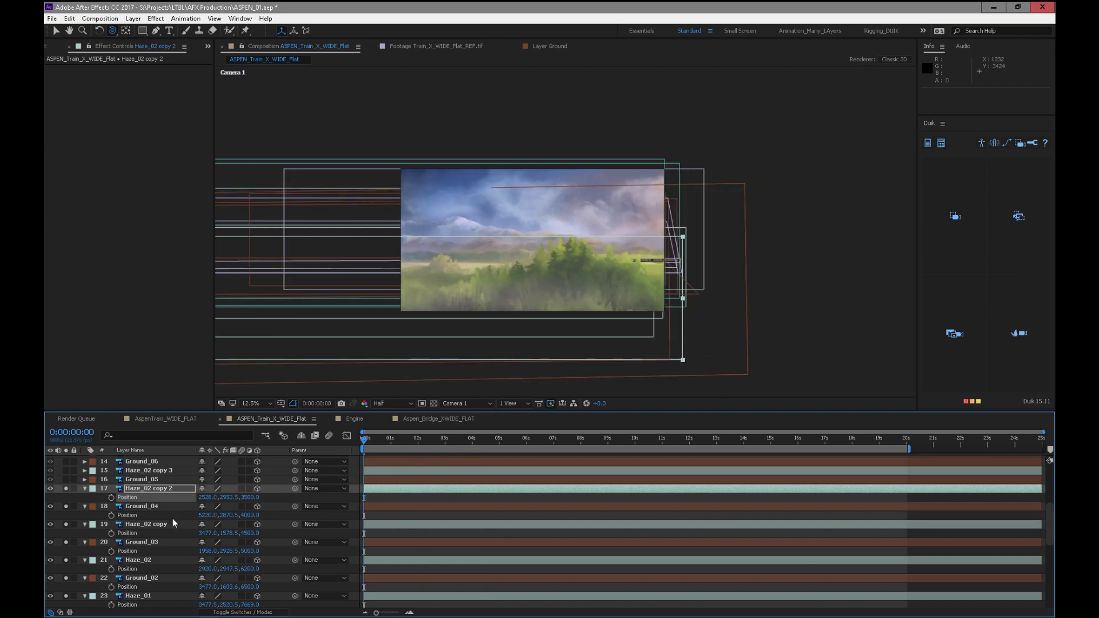
Set Haze_02 copy 2's opacity to 20% and preview it up close
key(Return)
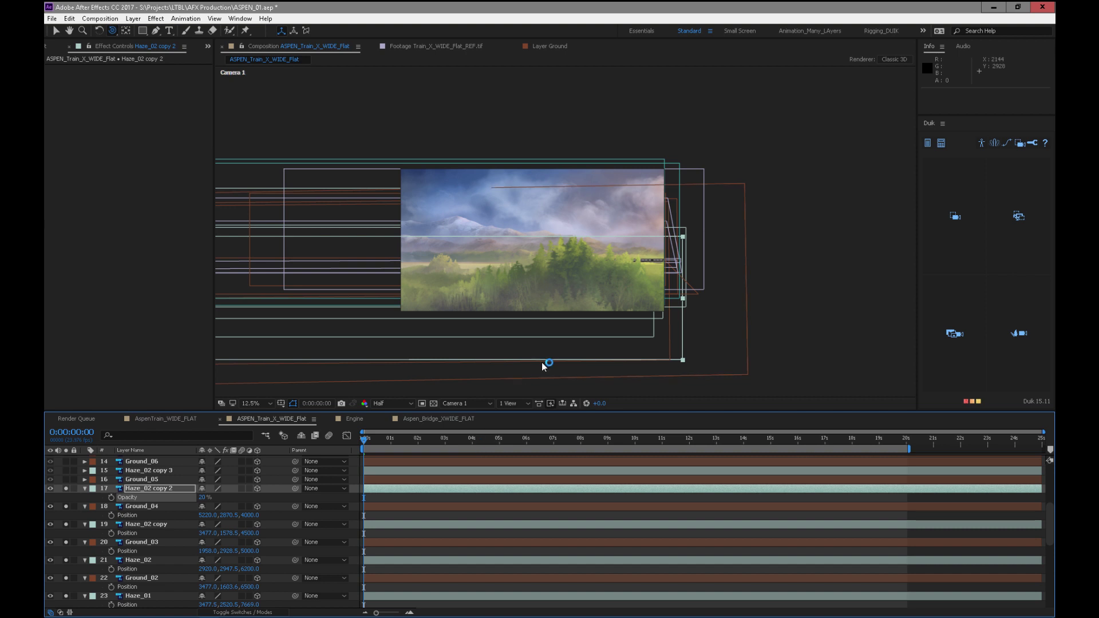
key(period)
drag(376, 446, 409, 440)
key(comma)
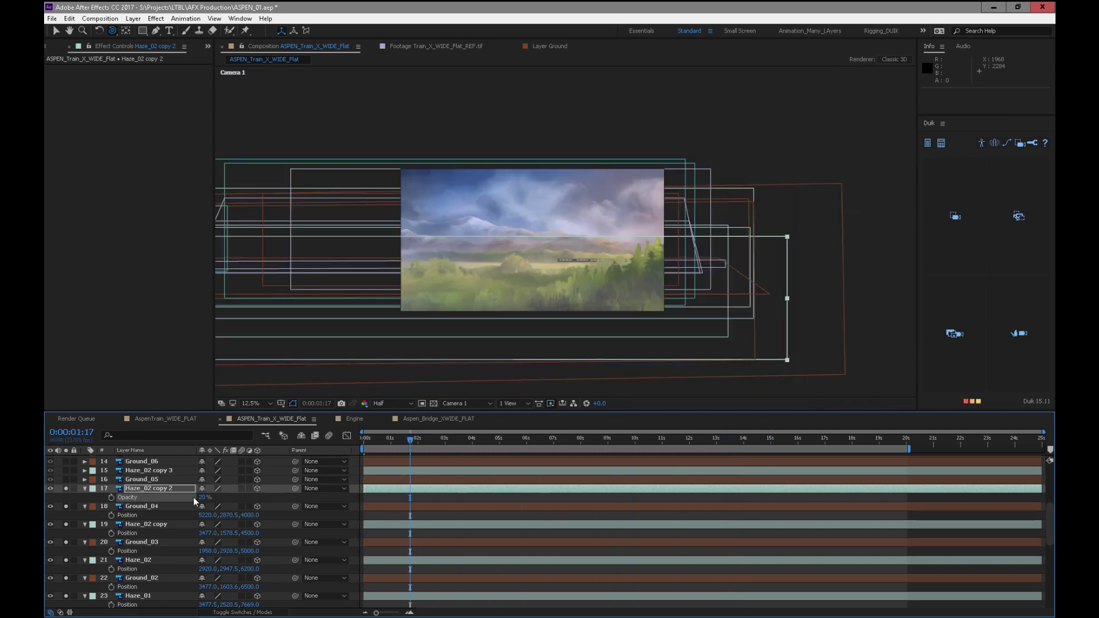
Push Ground_05 back to Z depth 3000 (5471.5, 1610.5, 3000.0)
click(142, 480)
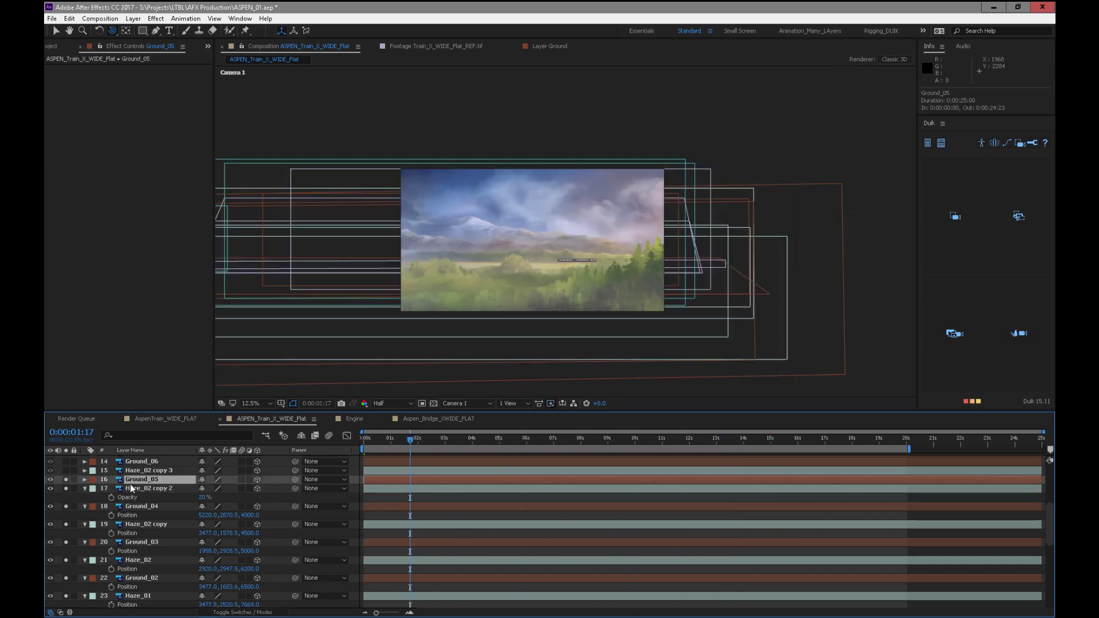
key(p)
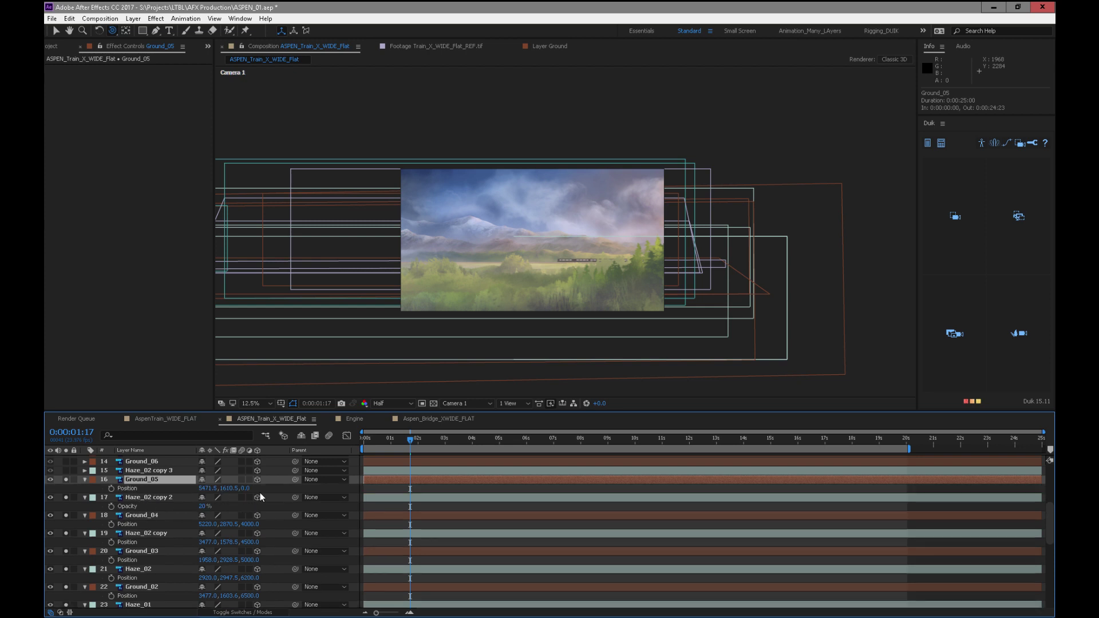
click(168, 498)
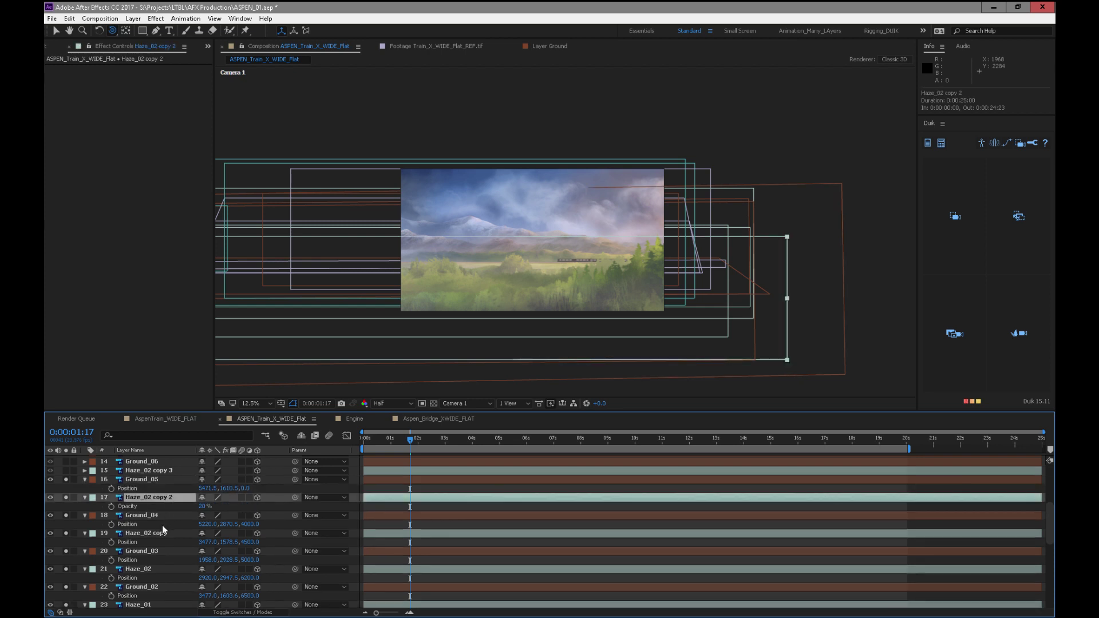
click(169, 518)
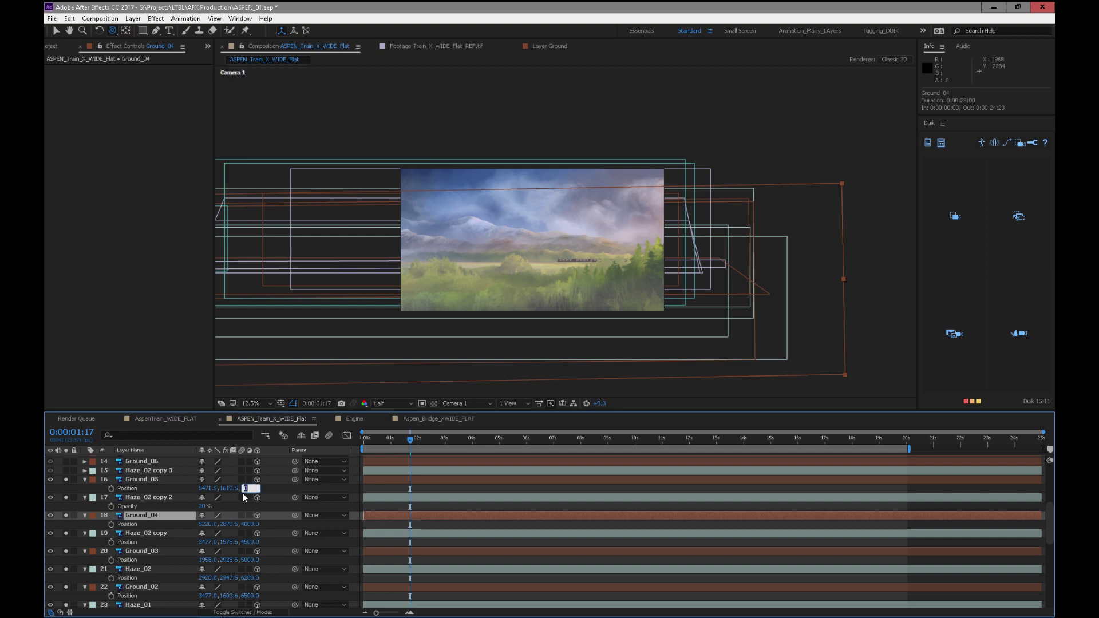
click(163, 498)
key(p)
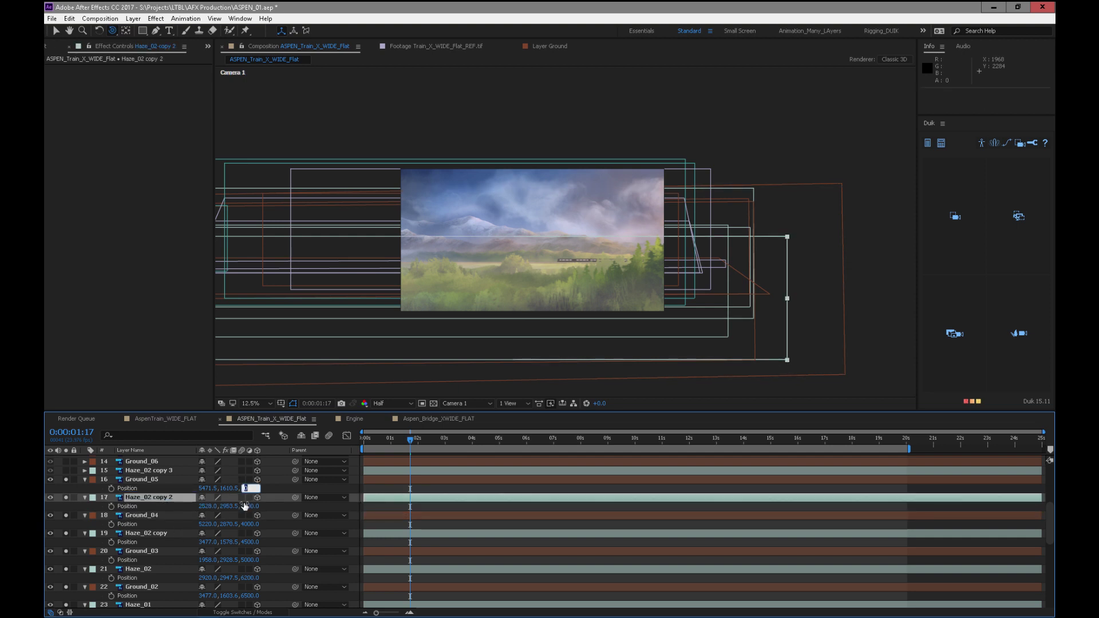
text(00)
key(Return)
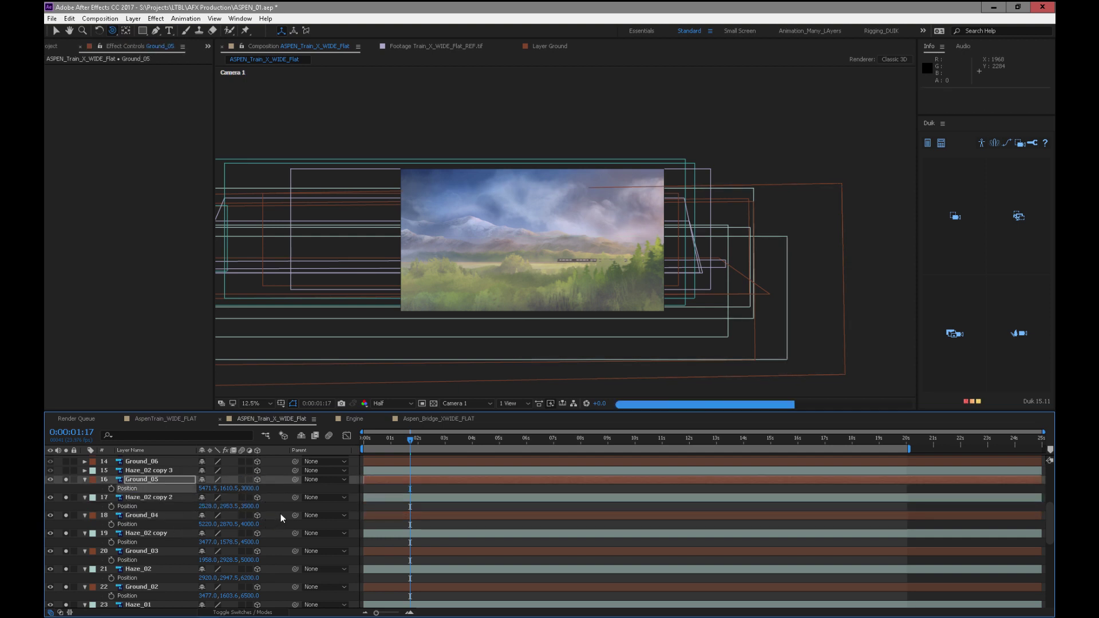
Scale Ground_05 up to about 568% and preview the camera move past it
key(s)
drag(252, 488, 292, 484)
drag(366, 483, 465, 490)
key(Home)
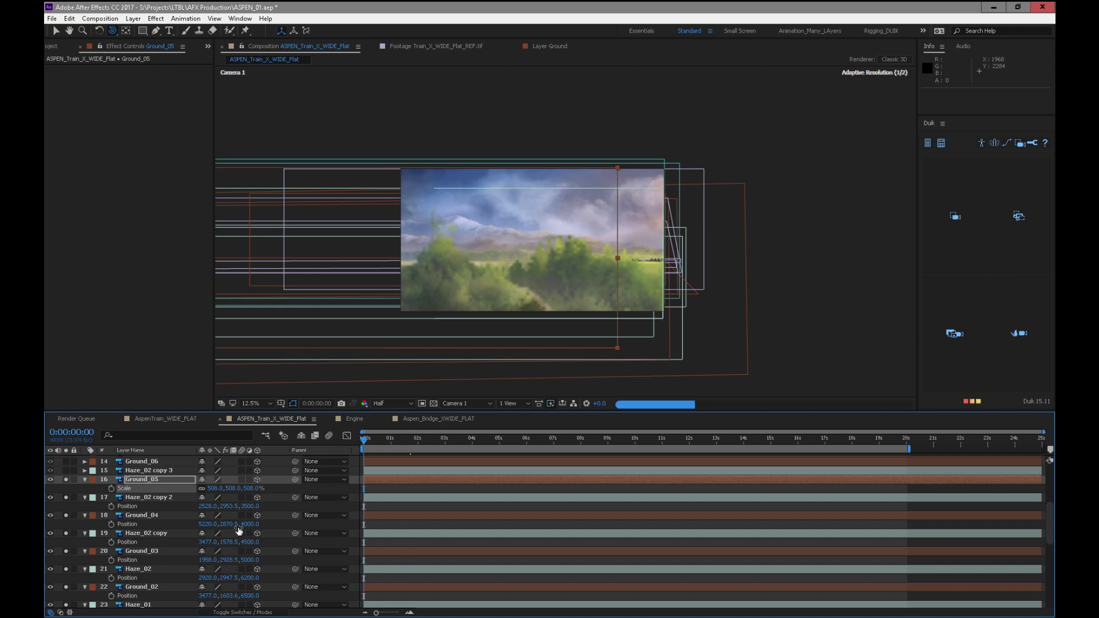
drag(250, 488, 292, 496)
drag(377, 446, 964, 475)
Enlarge Ground_05 to about 656% and lower it to 2178.5, 2360.5, 3000.0
drag(220, 489, 122, 496)
drag(230, 492, 273, 487)
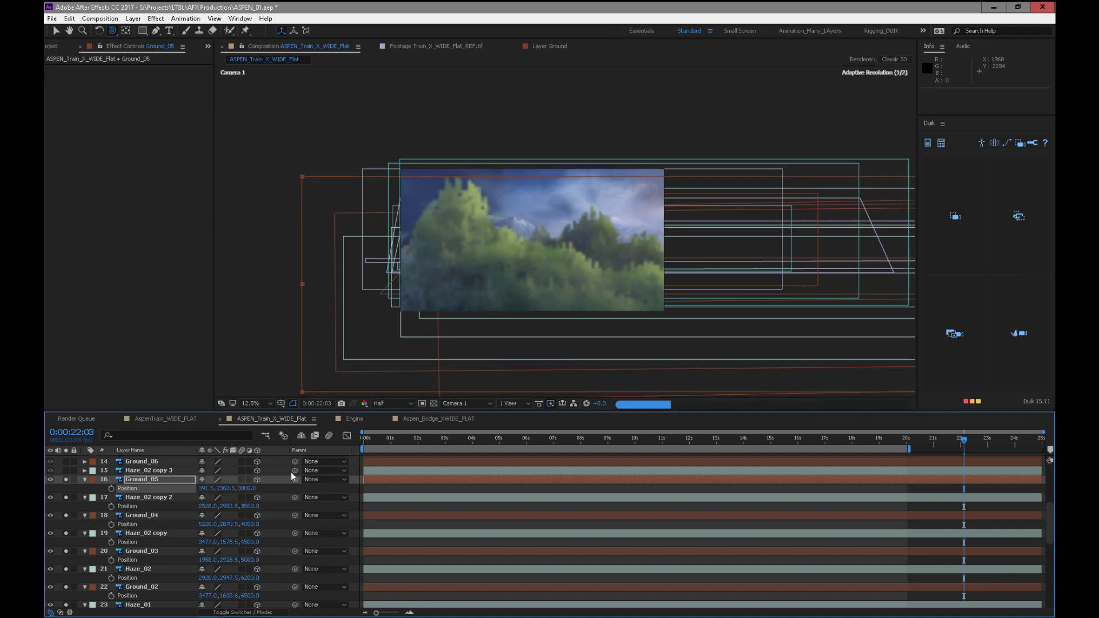
drag(372, 439, 349, 458)
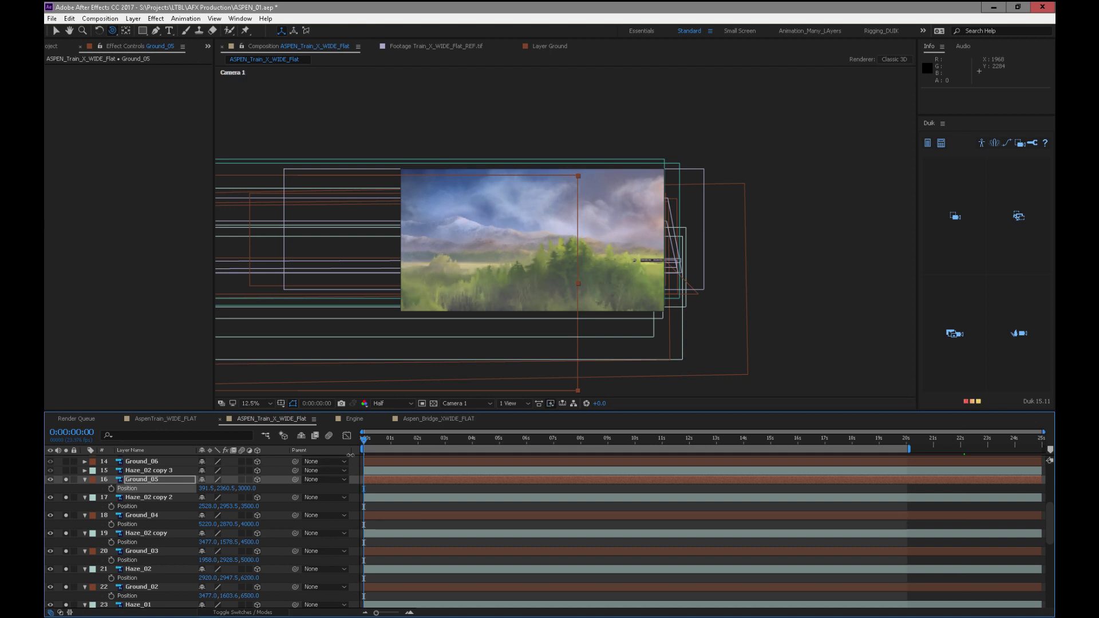
key(s)
drag(247, 490, 270, 485)
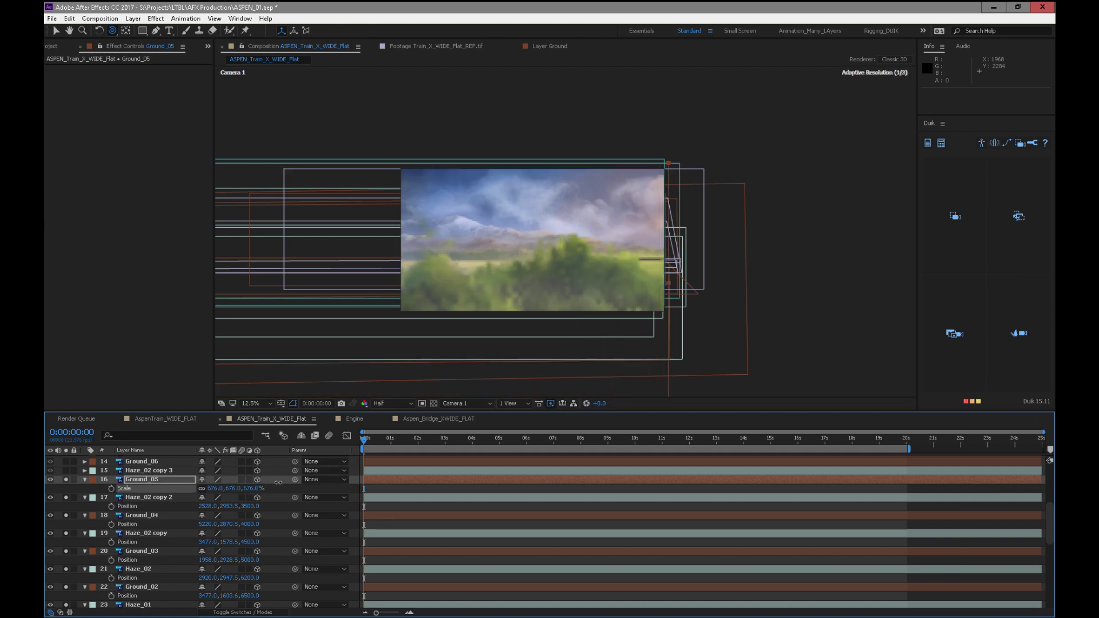
key(p)
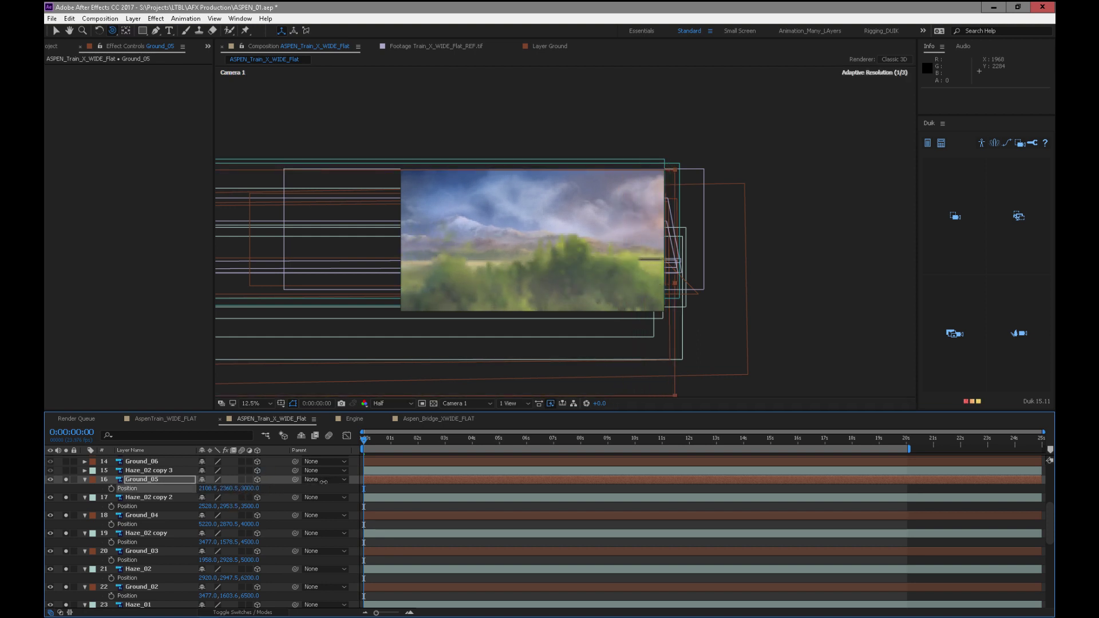
drag(364, 438, 832, 431)
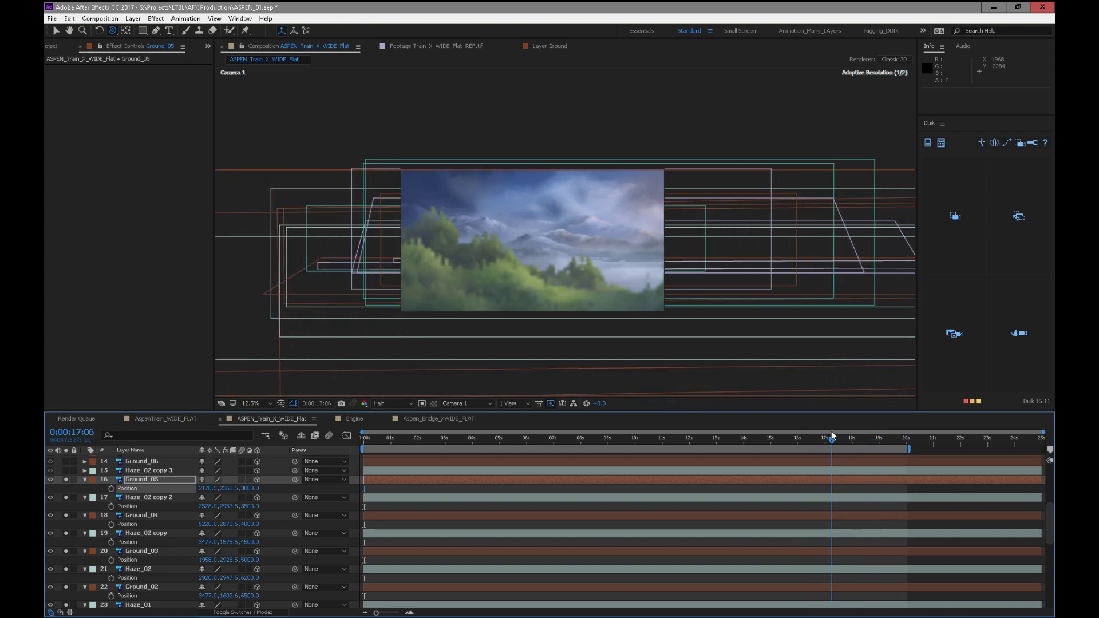
Shrink Ground_05 to about 570% and preview the camera move around 9 seconds
click(156, 482)
key(s)
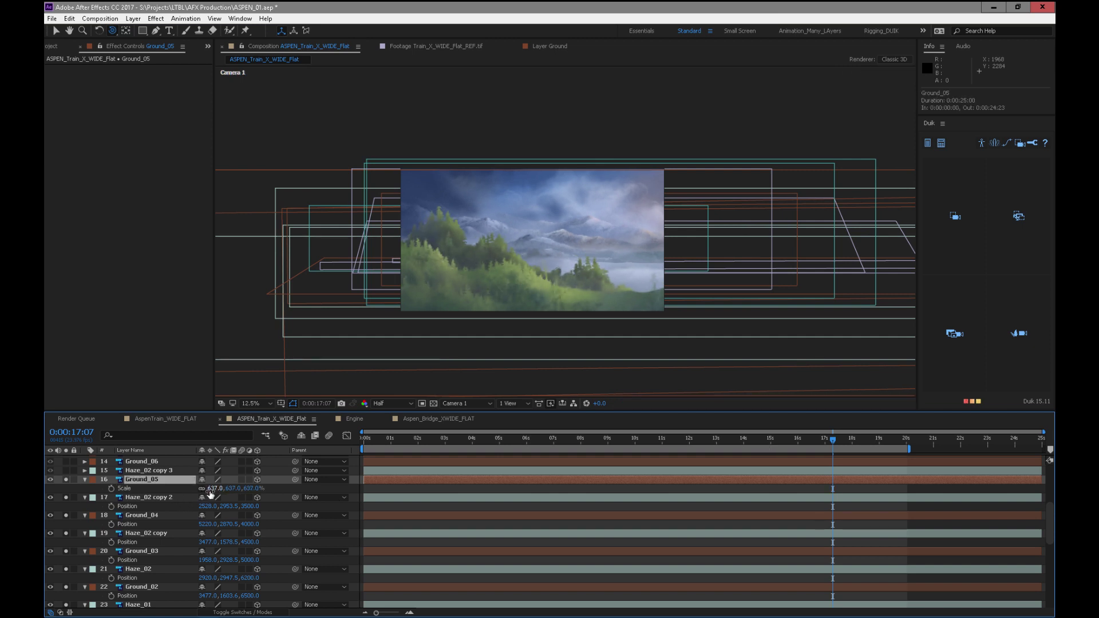
drag(183, 491, 105, 498)
drag(216, 488, 194, 496)
key(p)
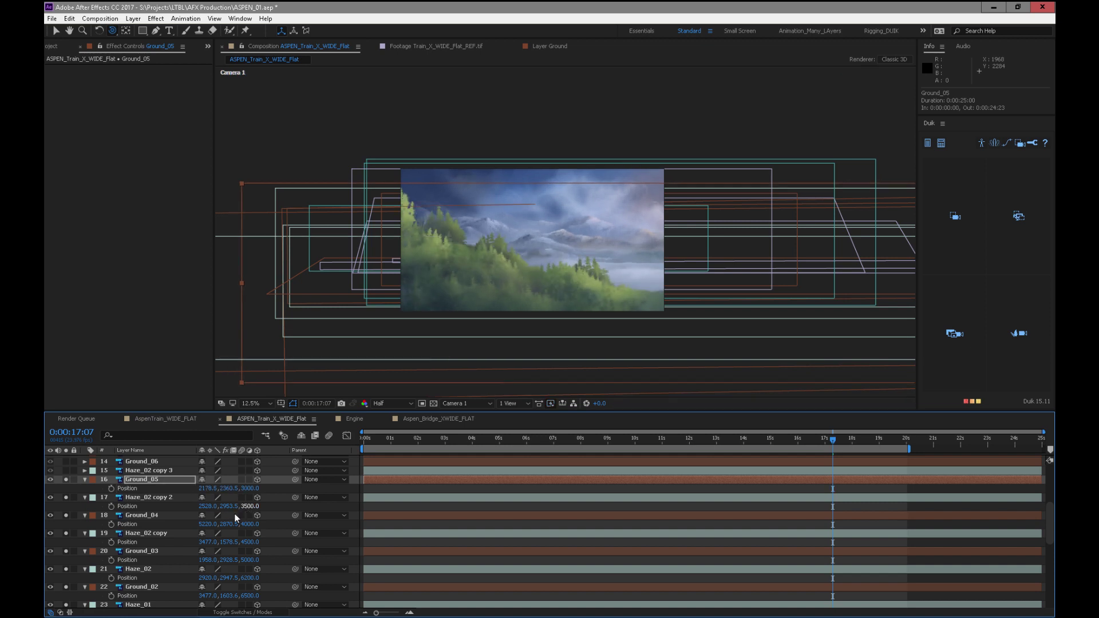
click(170, 517)
drag(385, 445, 442, 431)
Set Ground_04 to 631.6% scale, shrink Ground_05 to about 398%, and slide it to X 14798.5
key(s)
mouse_move(251, 524)
mouse_down()
mouse_move(220, 530)
mouse_move(258, 524)
mouse_up()
click(156, 481)
key(s)
drag(218, 488, 184, 501)
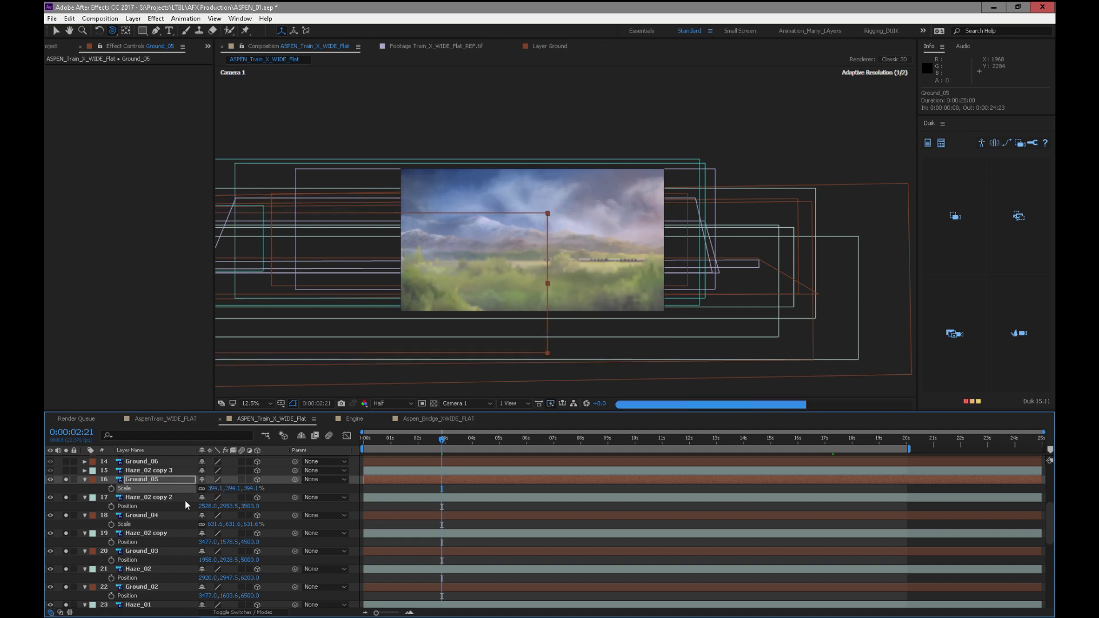
key(p)
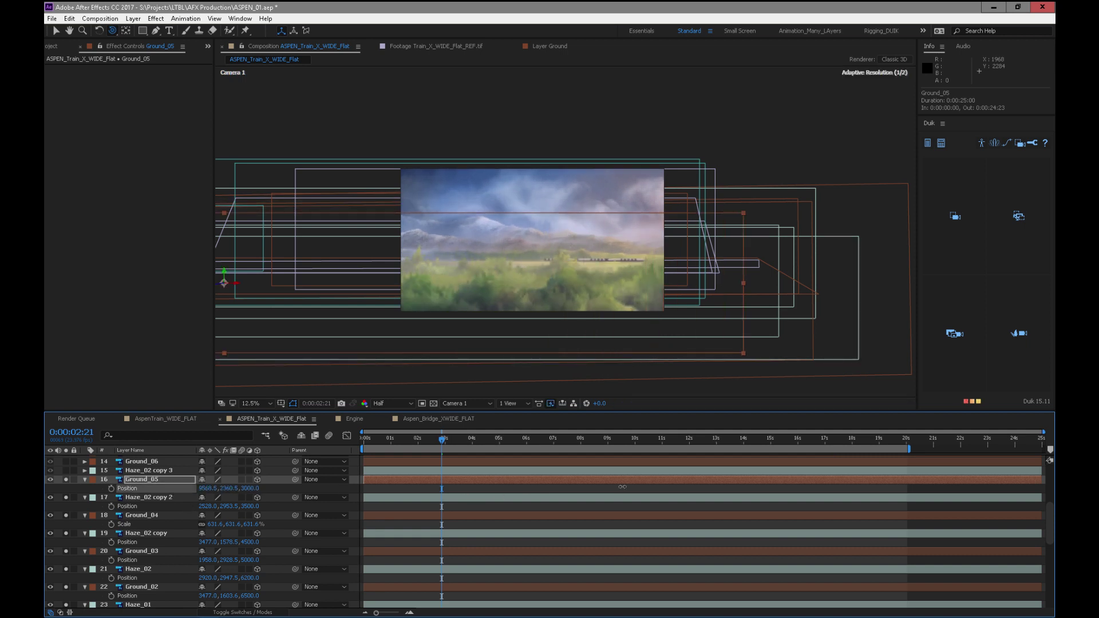
key(Home)
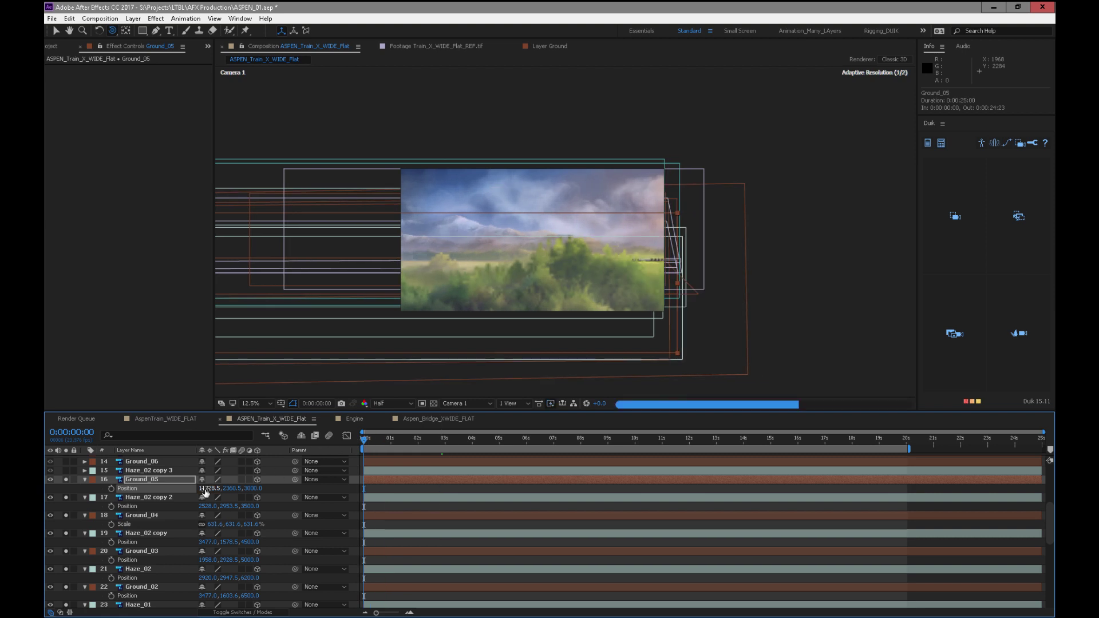
drag(208, 489, 778, 426)
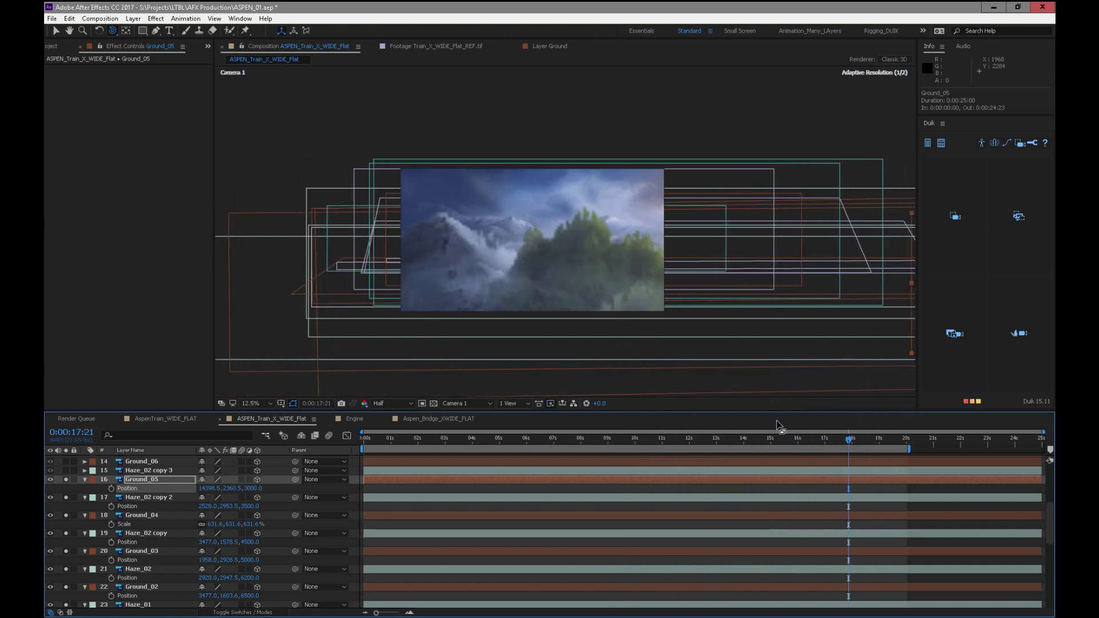
Shrink Ground_04 to about 400%, previewing the opening seconds of the camera move
click(164, 517)
drag(215, 527, 156, 520)
drag(826, 444, 723, 434)
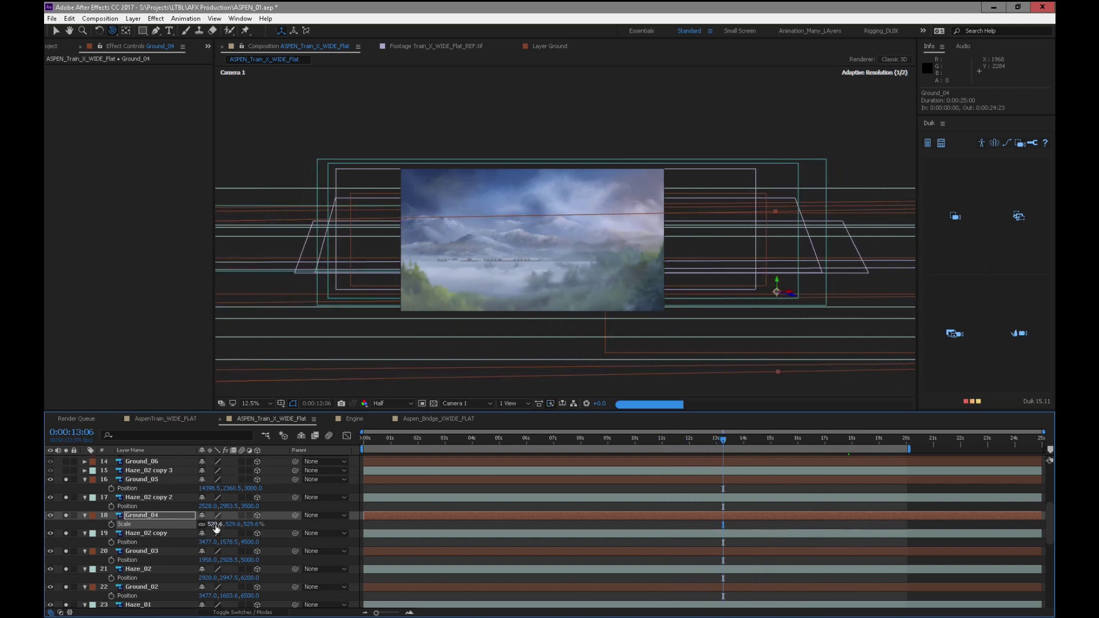
mouse_move(210, 524)
mouse_down()
mouse_move(152, 531)
mouse_move(199, 528)
mouse_up()
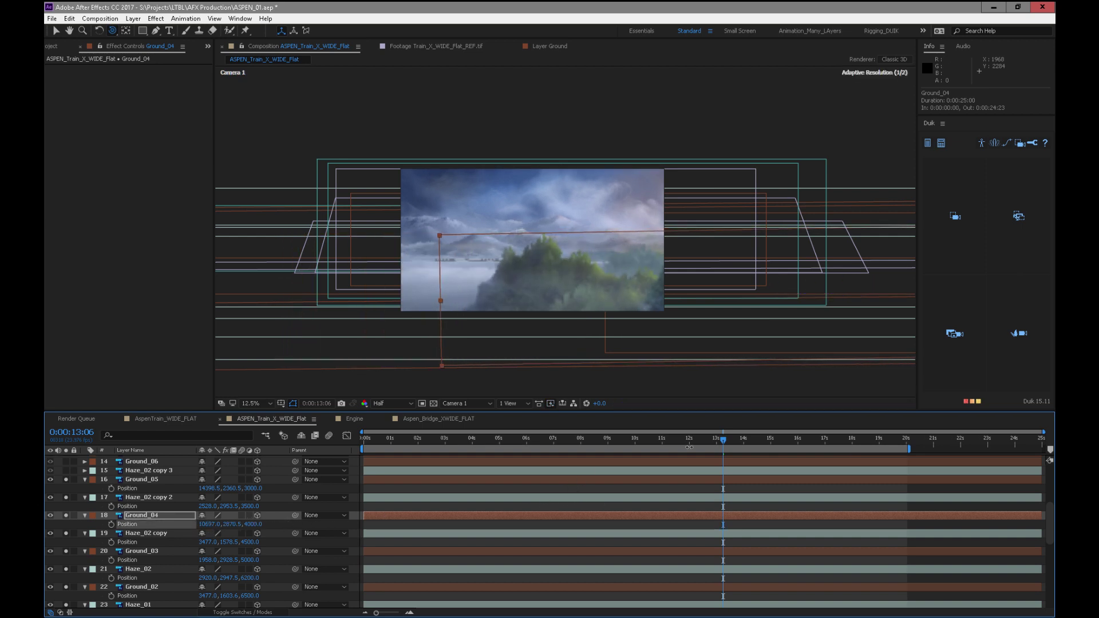
drag(695, 443, 322, 474)
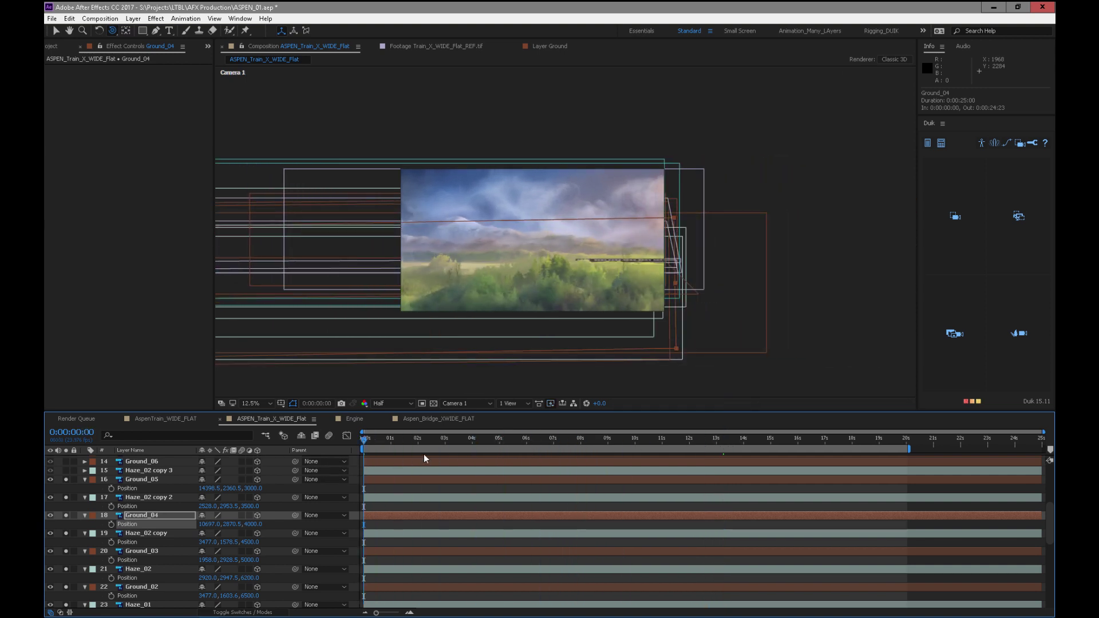
drag(377, 438, 738, 452)
Push Ground_04 back to Z depth 4400 and bring Ground_05 forward to 2500
click(159, 480)
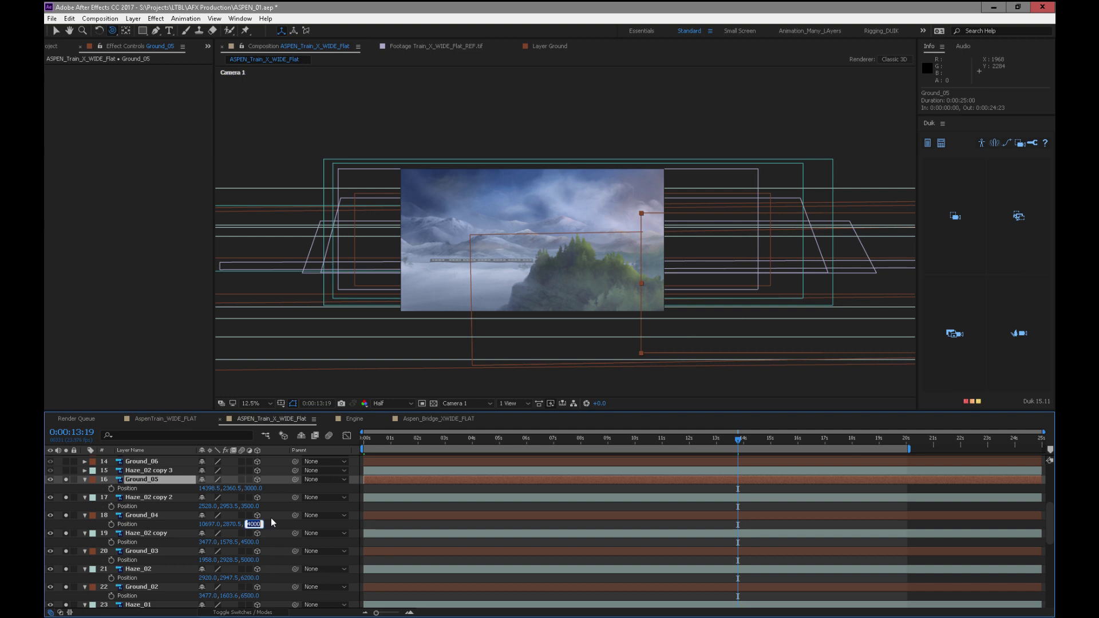
text(4400)
key(Return)
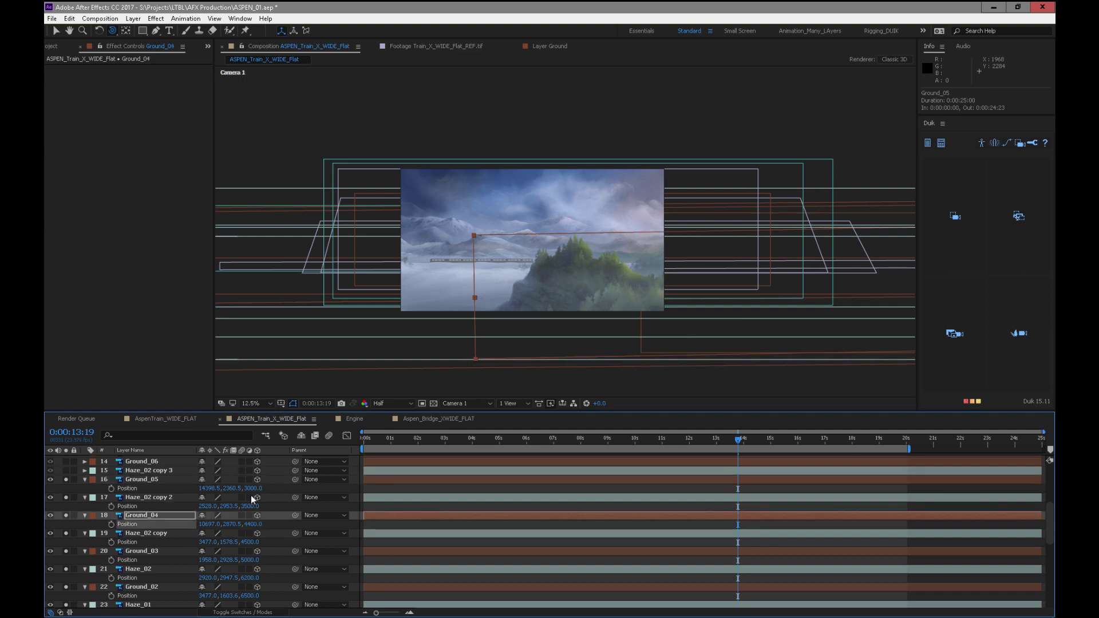
text(2500)
key(Return)
Tilt Ground_05 by -1° and preview the camera move to about 11 seconds
drag(417, 442, 358, 472)
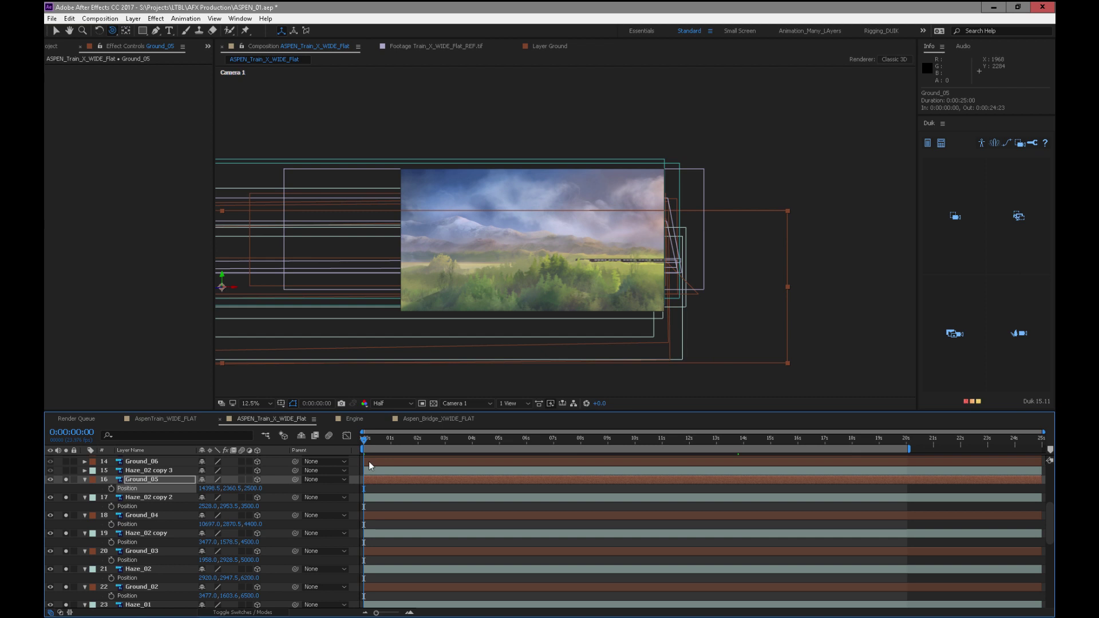
key(KP_Subtract)
drag(387, 441, 597, 441)
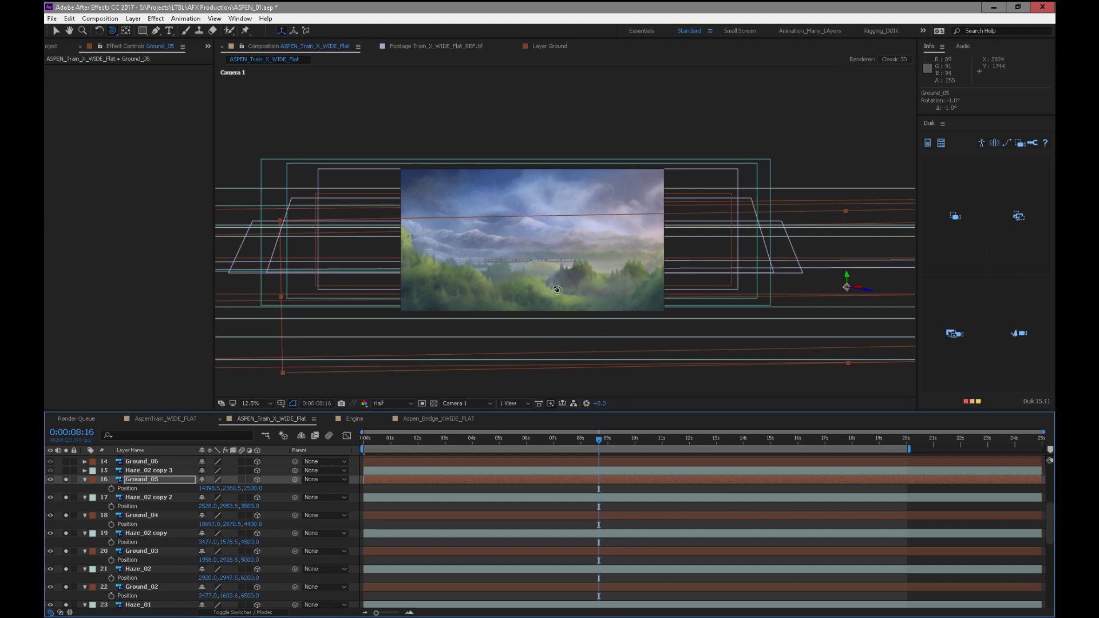
click(140, 515)
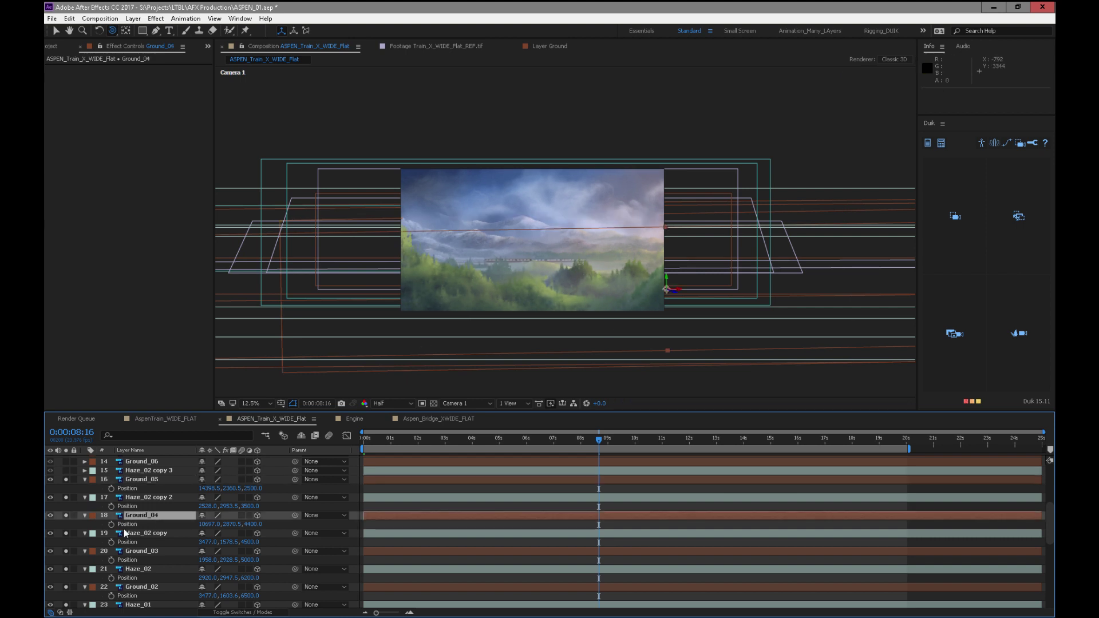
Enlarge Ground_04 to about 515% and shift it to X 8387, previewing the camera move
click(65, 516)
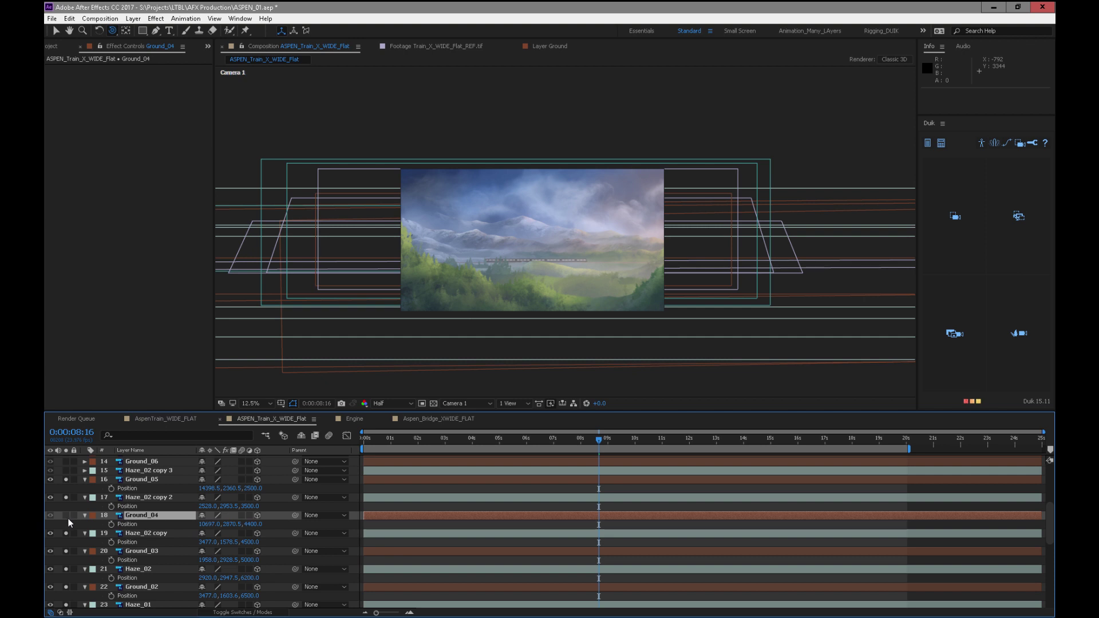
drag(370, 447, 712, 448)
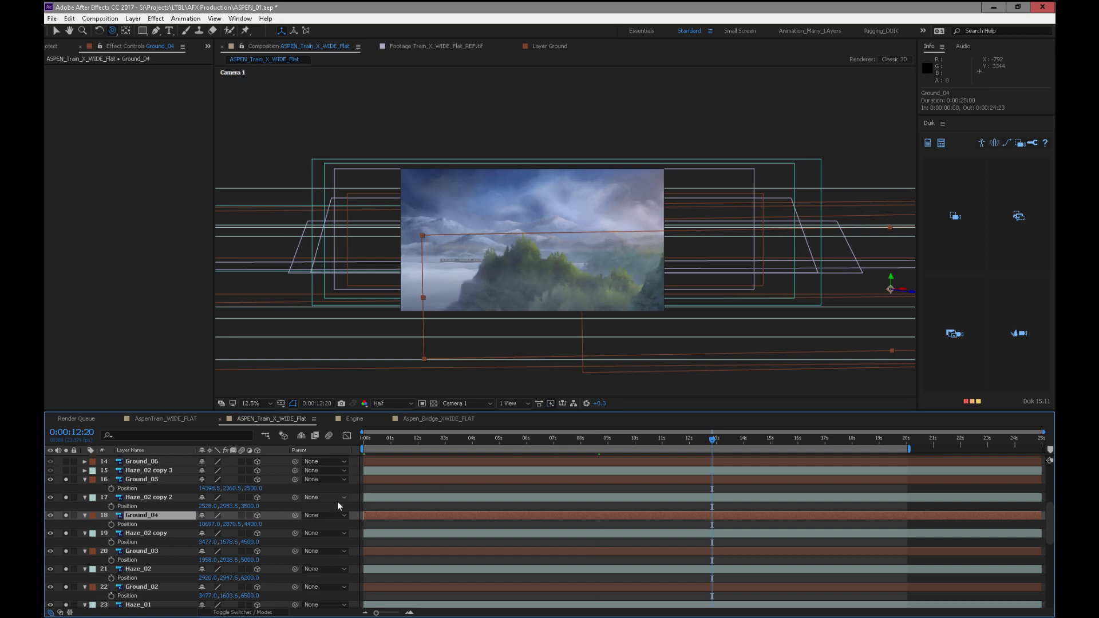
drag(213, 524, 258, 514)
mouse_move(375, 441)
mouse_down()
mouse_move(349, 444)
mouse_move(507, 449)
mouse_move(374, 445)
mouse_up()
key(Home)
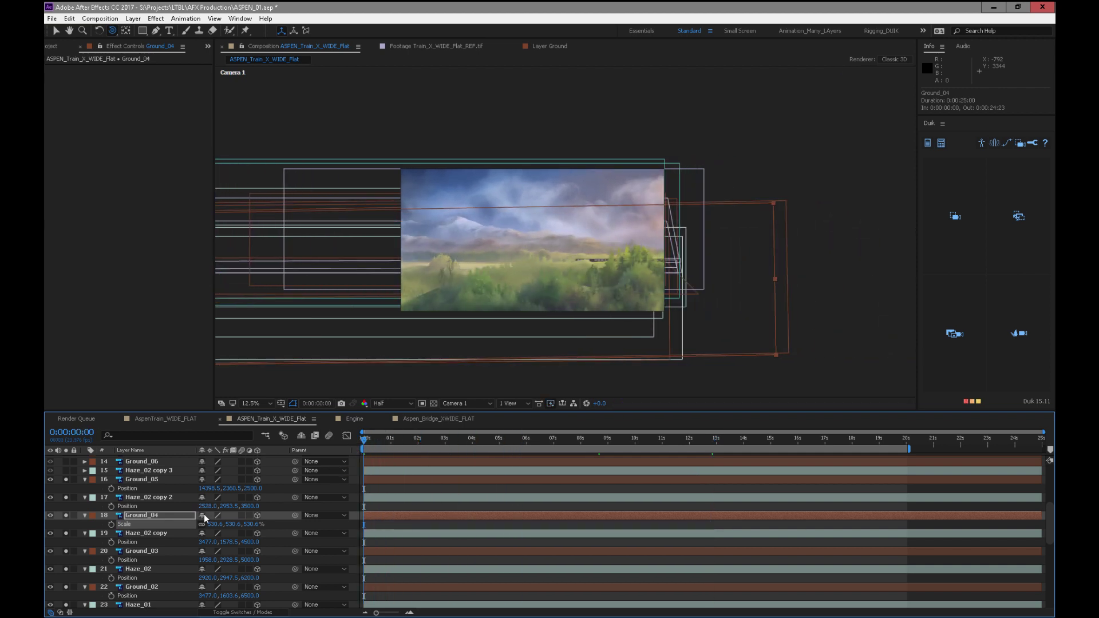
key(p)
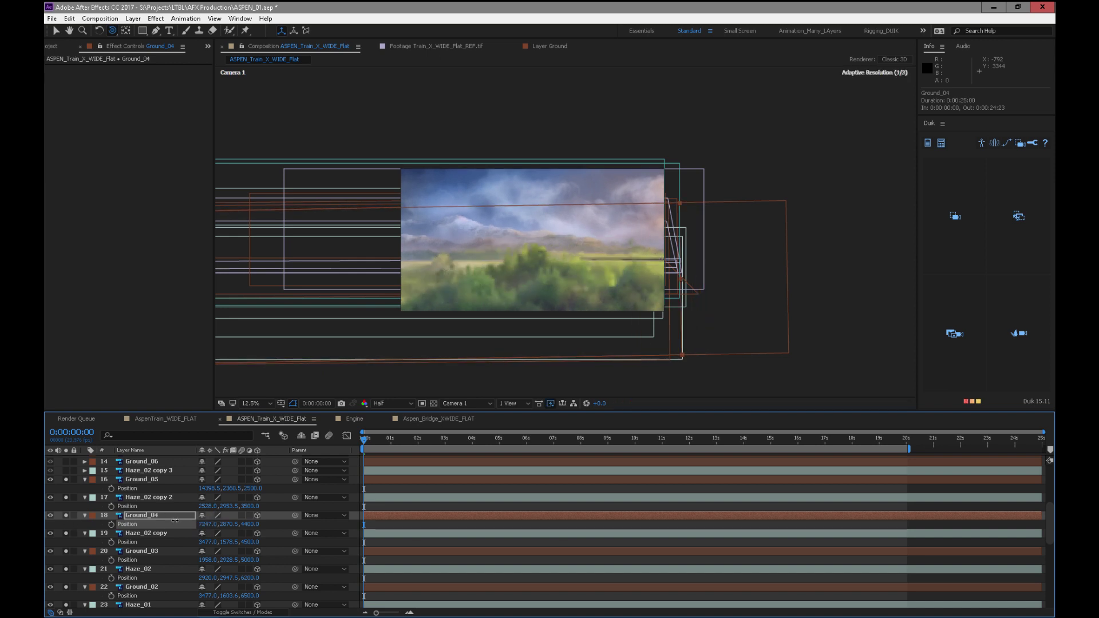
drag(377, 447, 918, 457)
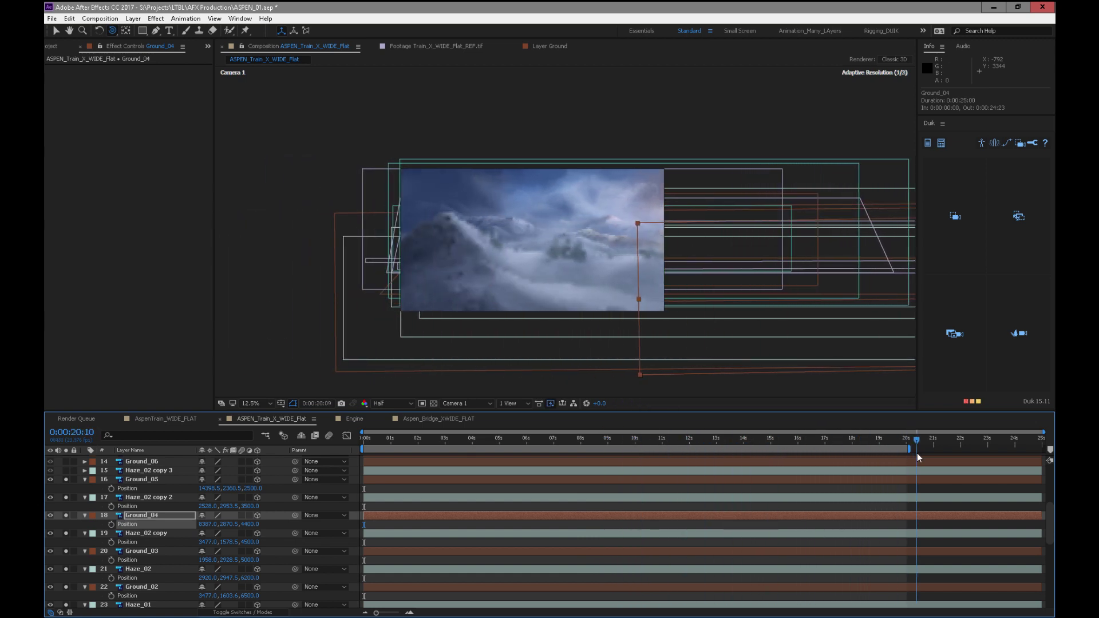
drag(812, 452, 705, 458)
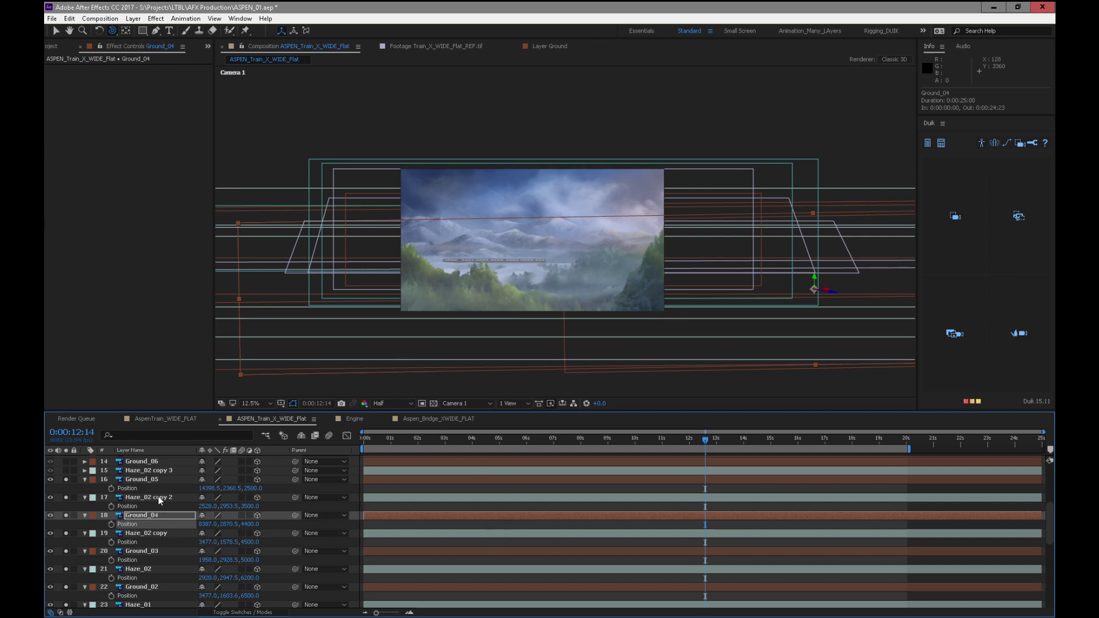
Set Haze_02 copy 3's Z depth to 2200
key(ctrl+Up)
key(ctrl+Up)
key(ctrl+Up)
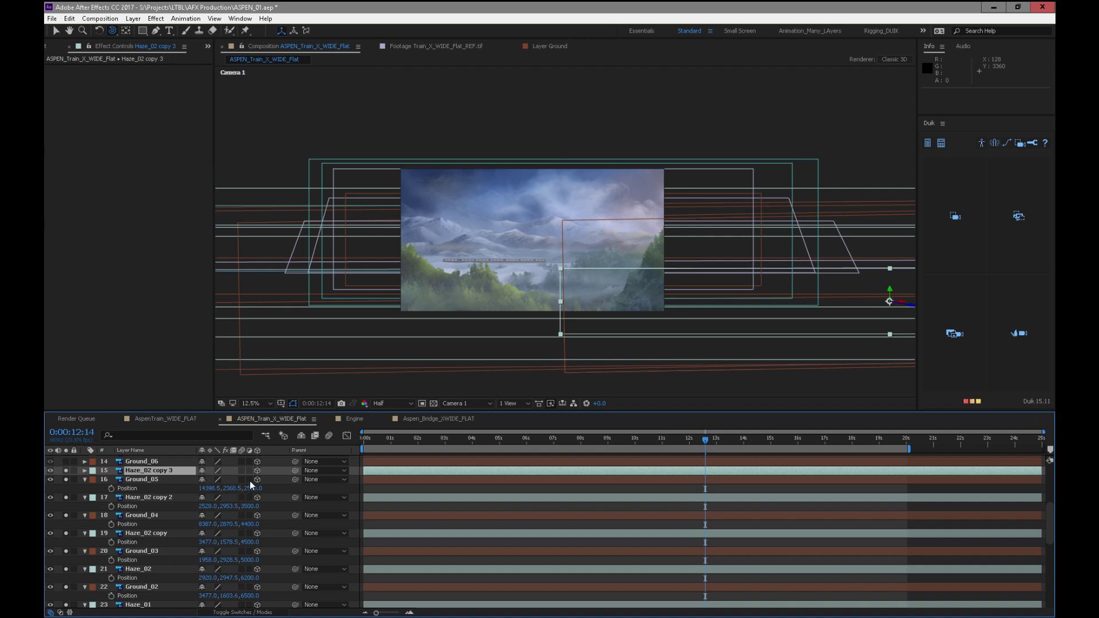
key(p)
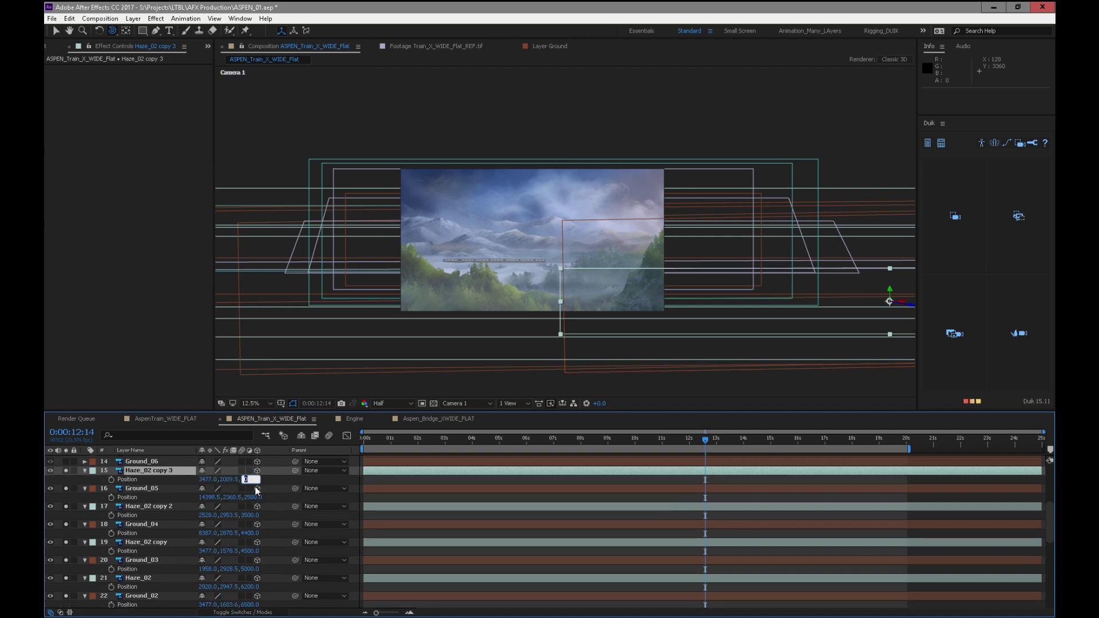
text(2200)
key(Return)
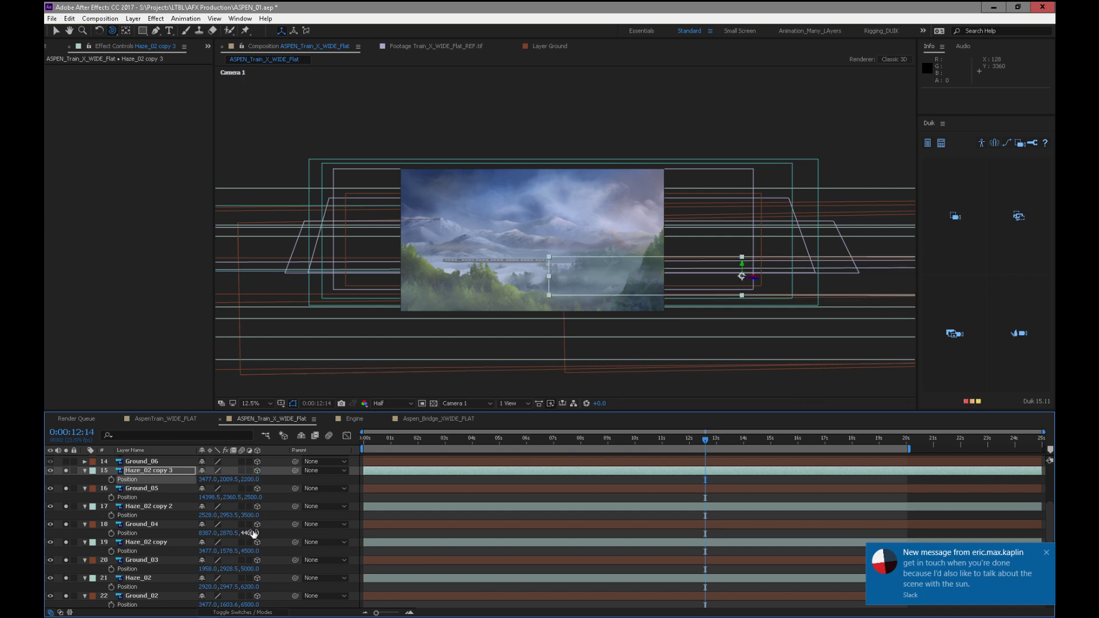
drag(414, 443, 599, 441)
Scale Haze_02 copy 3 up to about 485.3%
key(s)
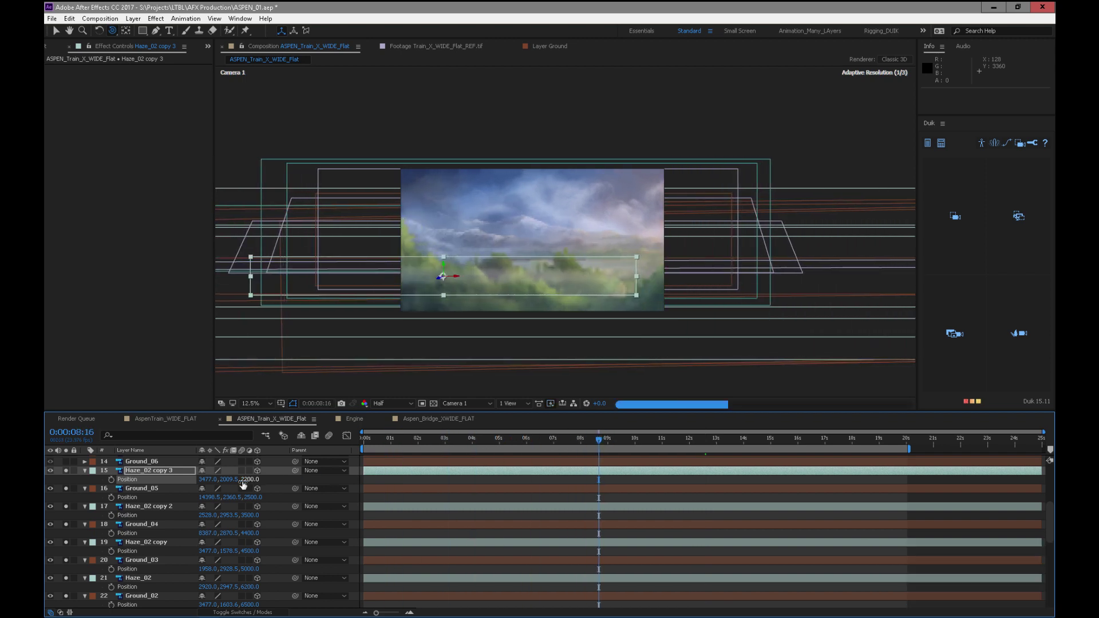
drag(266, 478, 350, 477)
drag(390, 442, 314, 447)
drag(233, 479, 935, 449)
drag(216, 480, 284, 479)
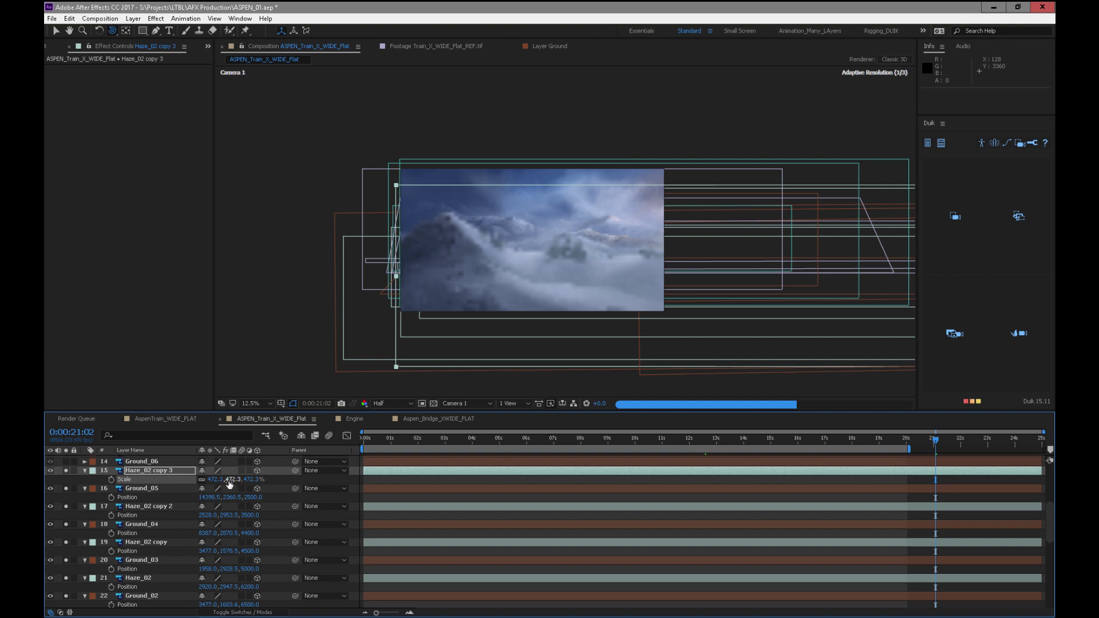
key(p)
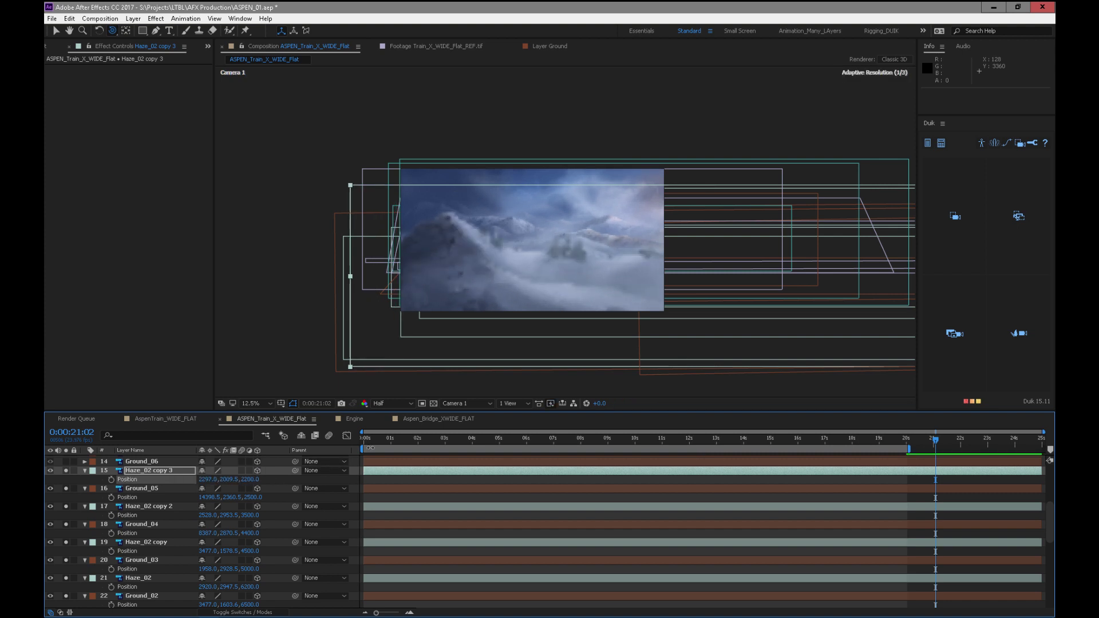
mouse_move(360, 443)
mouse_down()
mouse_move(458, 447)
mouse_move(345, 458)
mouse_up()
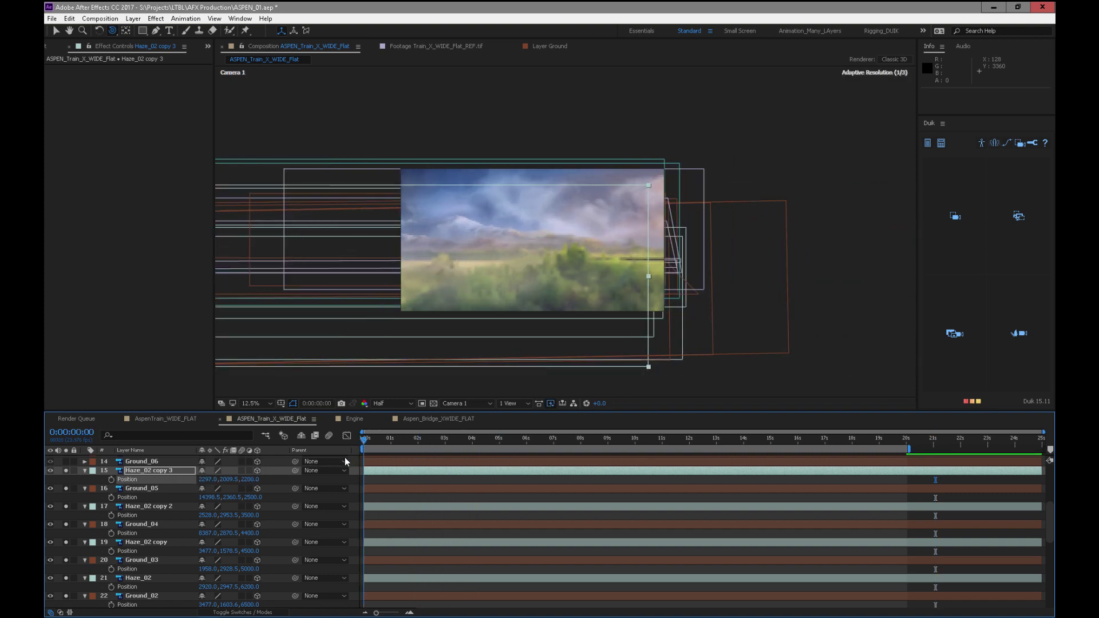
drag(220, 479, 227, 480)
Move the haze layer left to X 2297.0 and down, previewing to about 15 seconds
drag(367, 441, 777, 442)
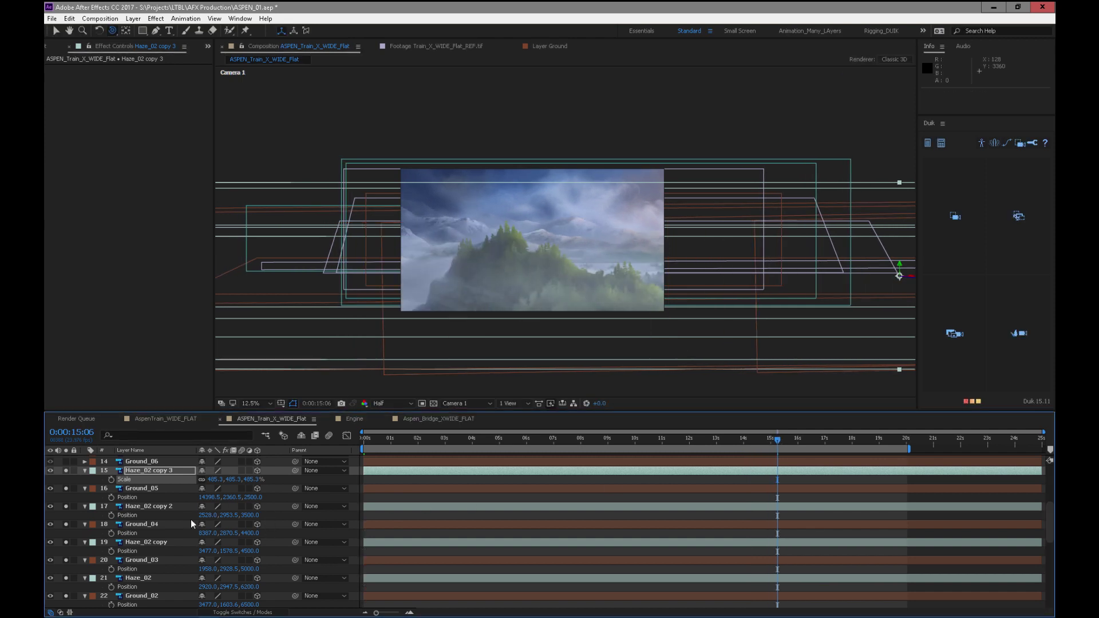
drag(249, 480, 283, 475)
drag(444, 449, 701, 449)
drag(1049, 533, 1054, 526)
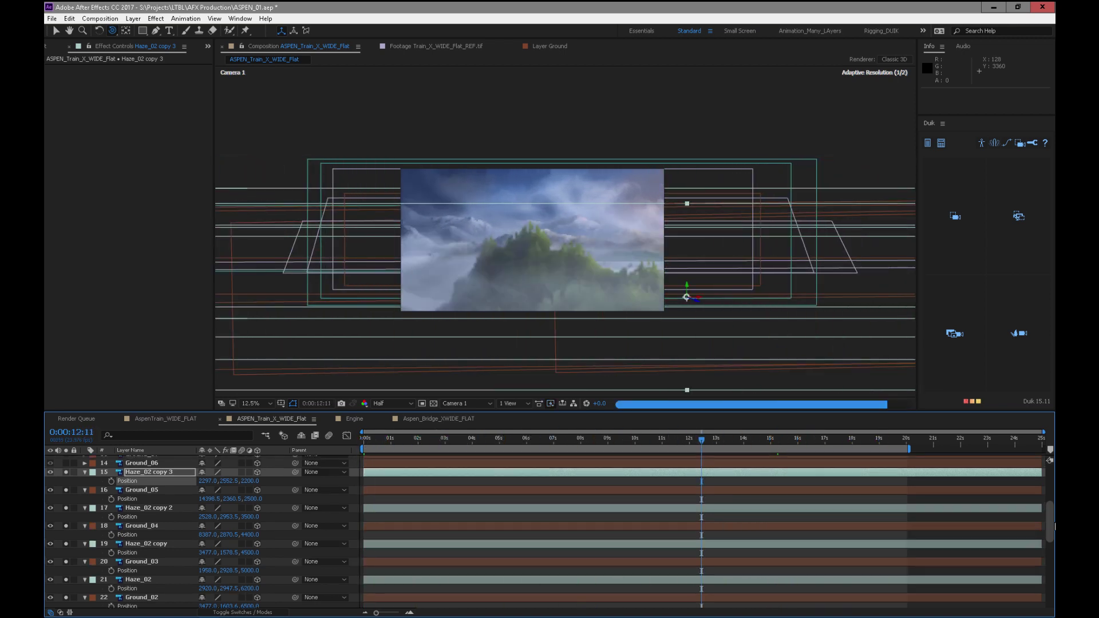
scroll(364, 471, up, 5)
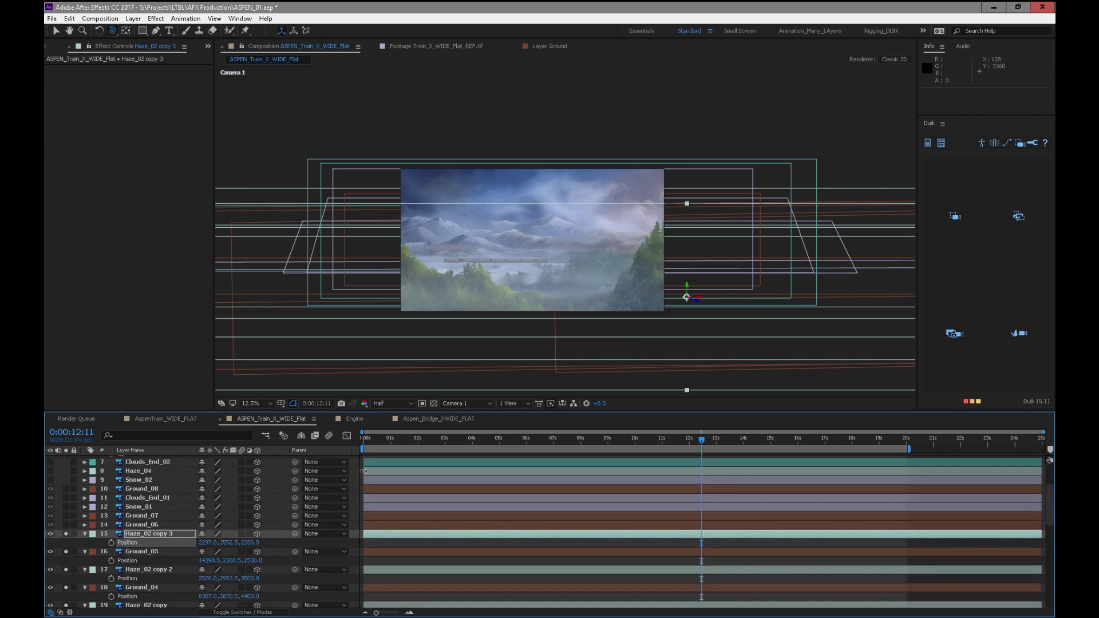
Solo Ground_06, set its depth to 1000 and scale it to 203%
click(128, 524)
click(66, 525)
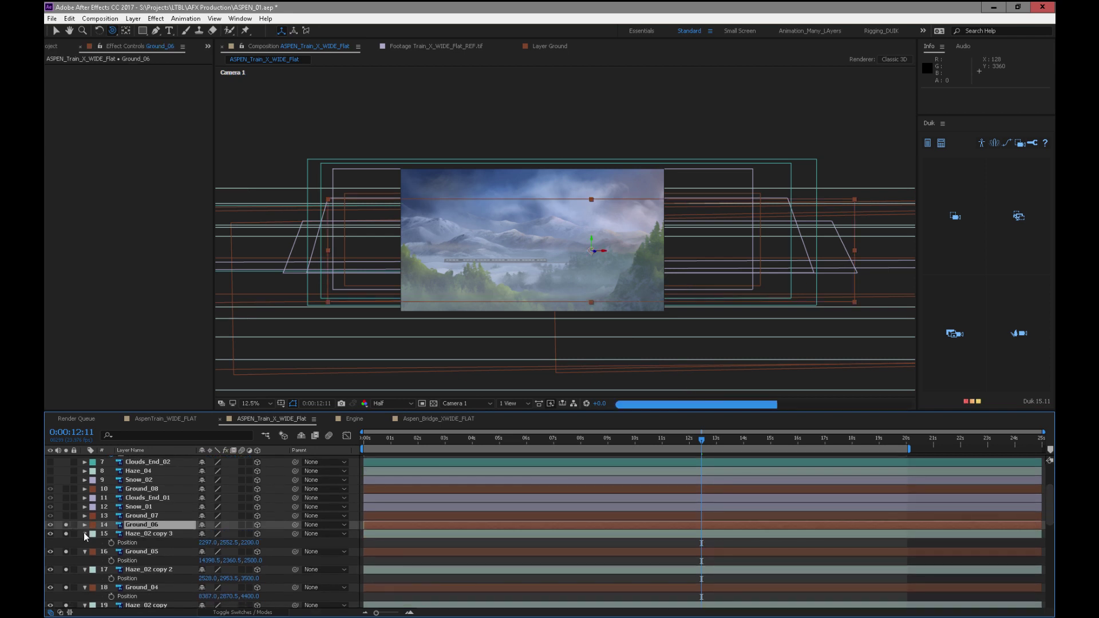
drag(689, 445, 713, 449)
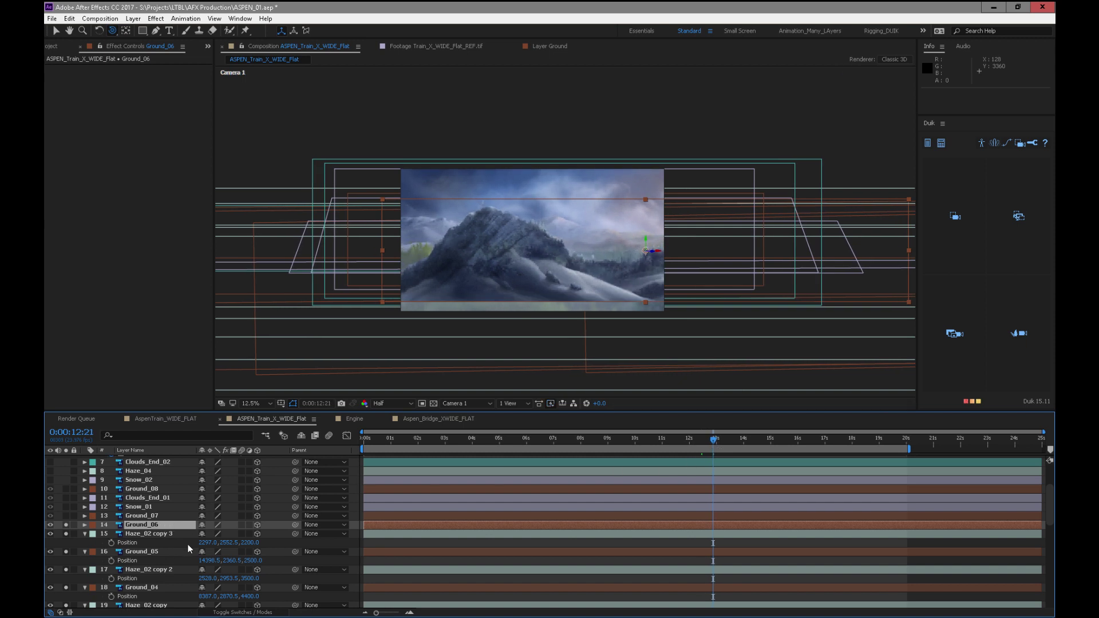
key(p)
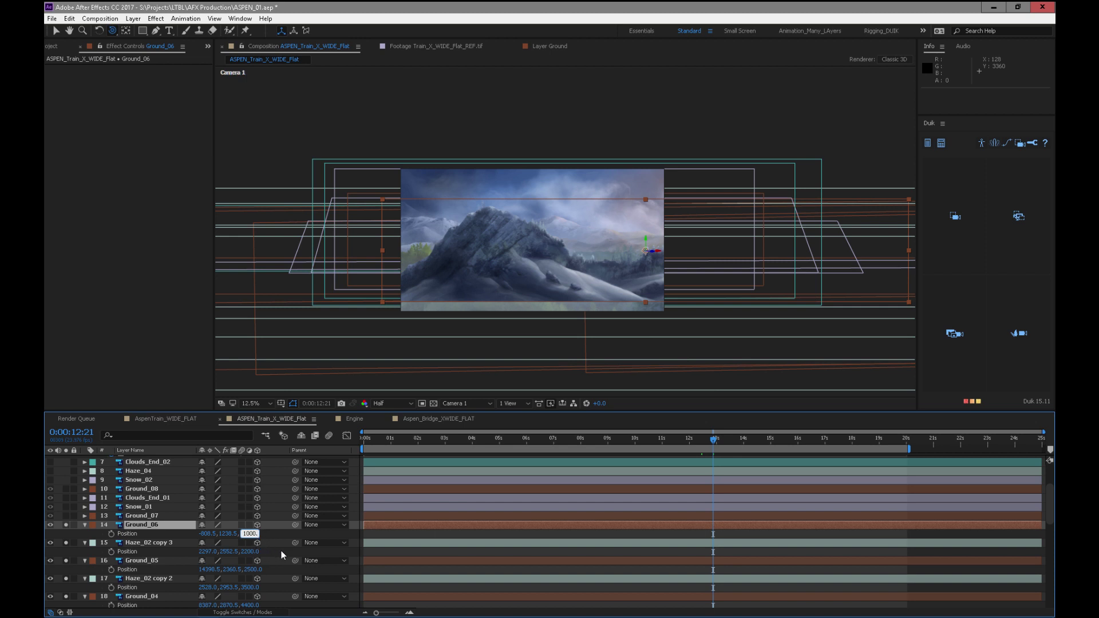
key(Return)
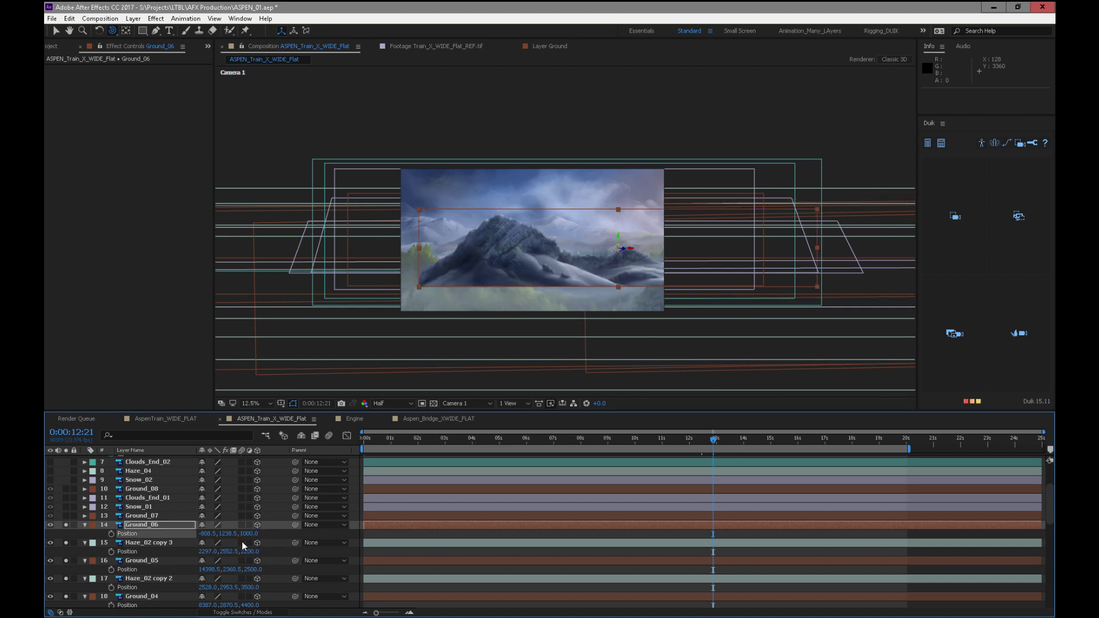
drag(253, 537, 907, 450)
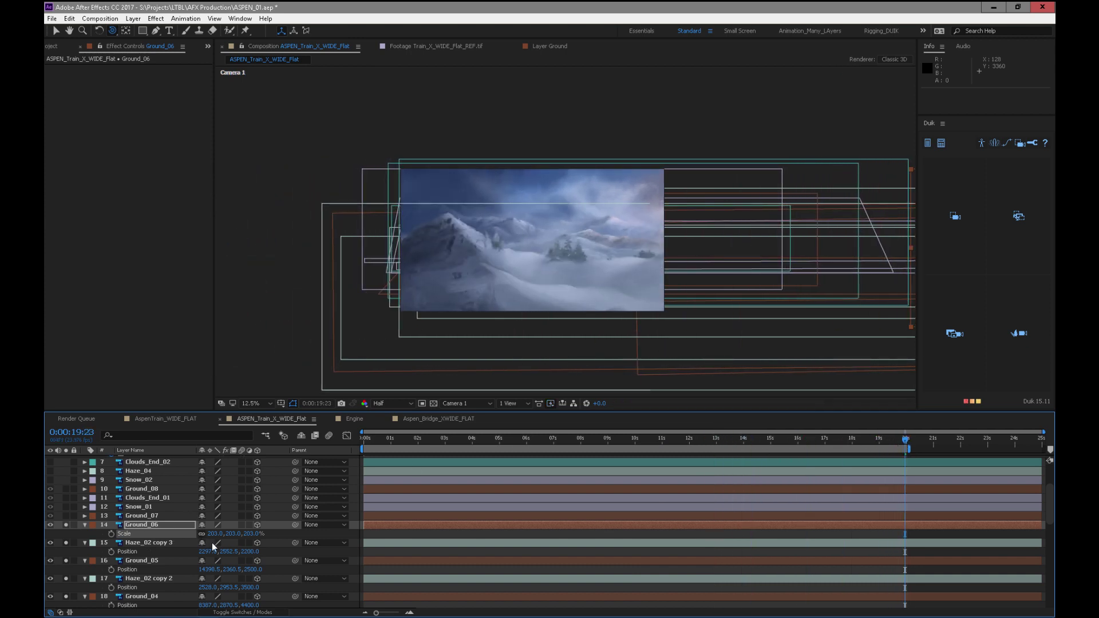
Slide Ground_06 far left and up to -12978.5, 1338.5, checking earlier frames
key(p)
drag(196, 534, 89, 544)
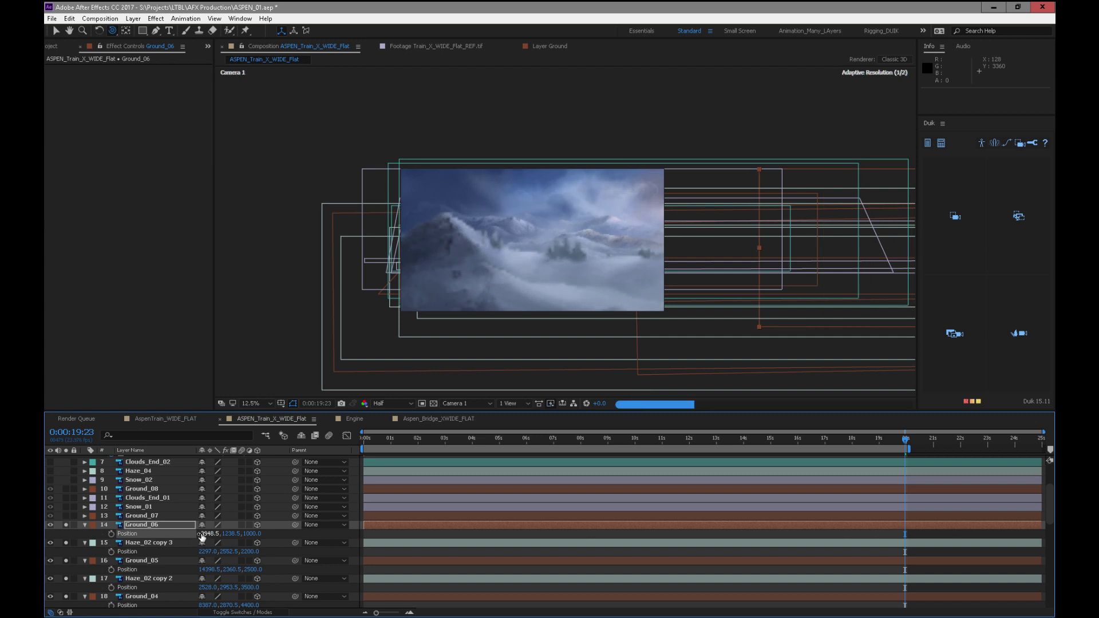
drag(204, 534, 138, 533)
drag(208, 536, 106, 534)
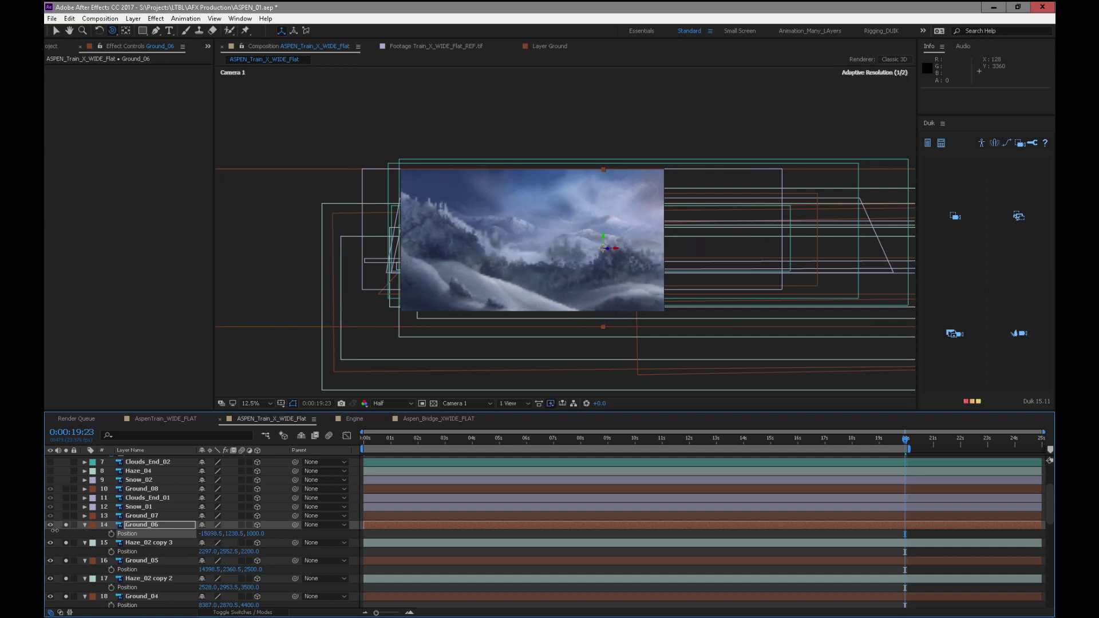
drag(903, 439, 843, 429)
drag(209, 534, 229, 534)
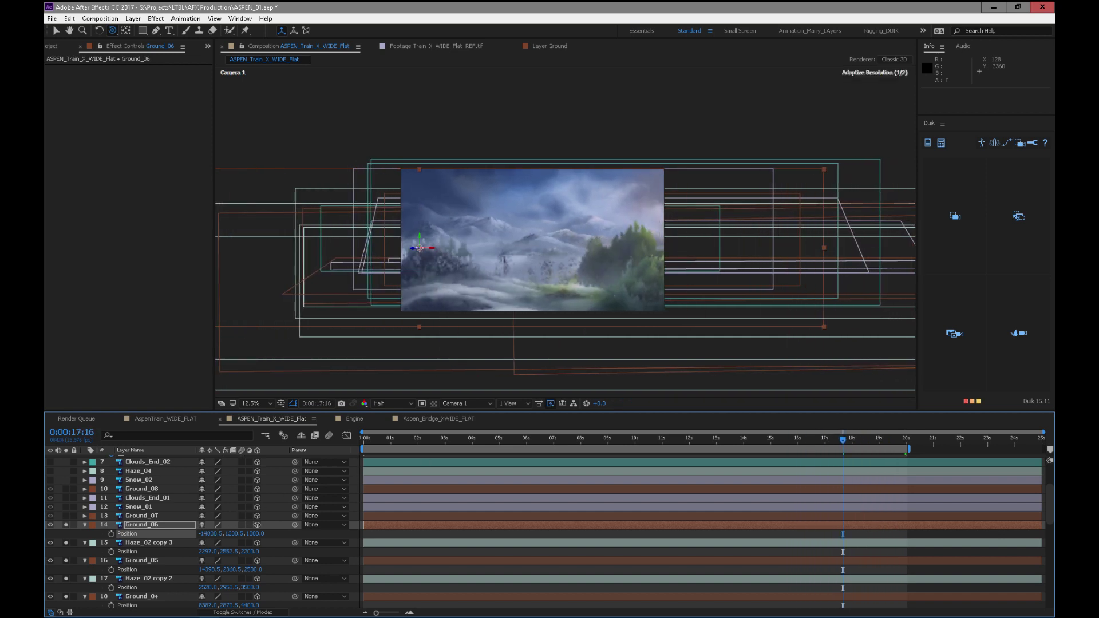
drag(839, 438, 912, 437)
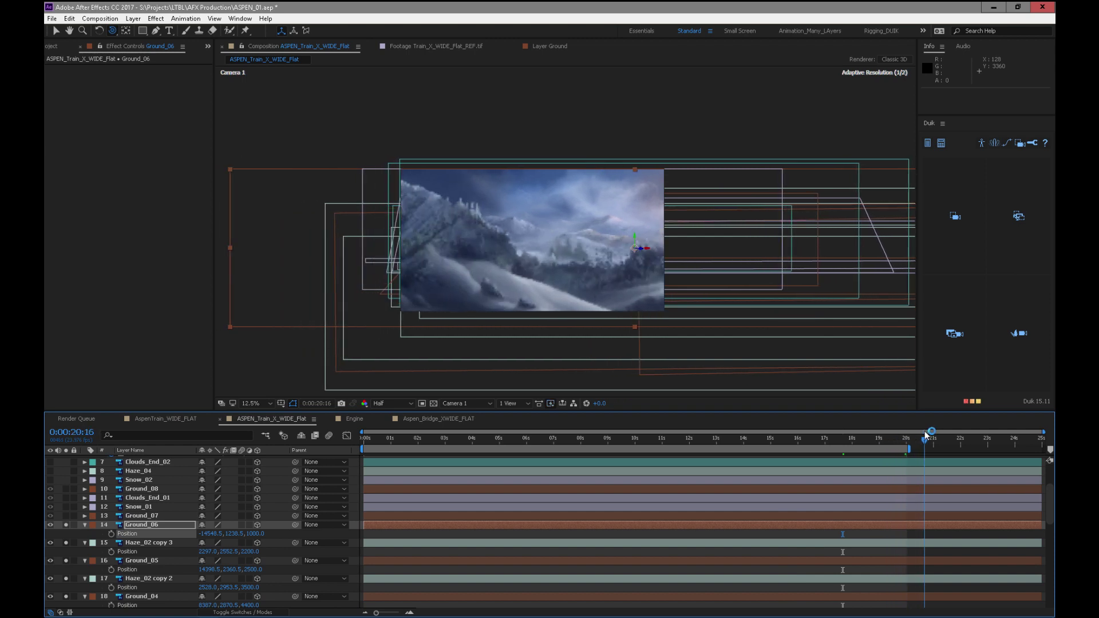
drag(267, 533, 257, 526)
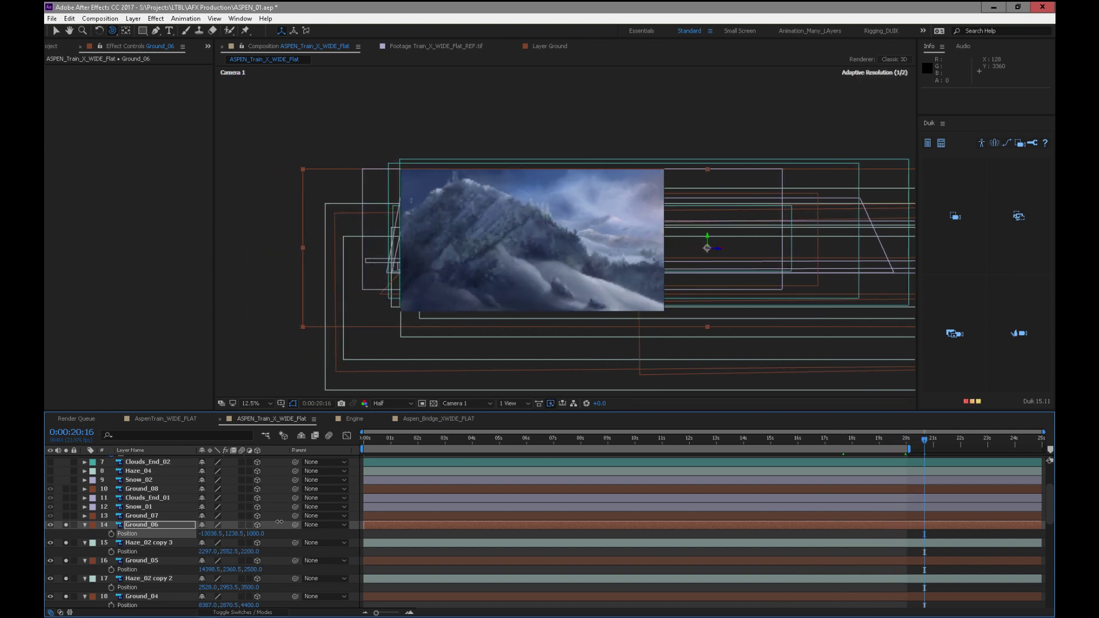
drag(300, 508, 257, 511)
drag(899, 438, 793, 445)
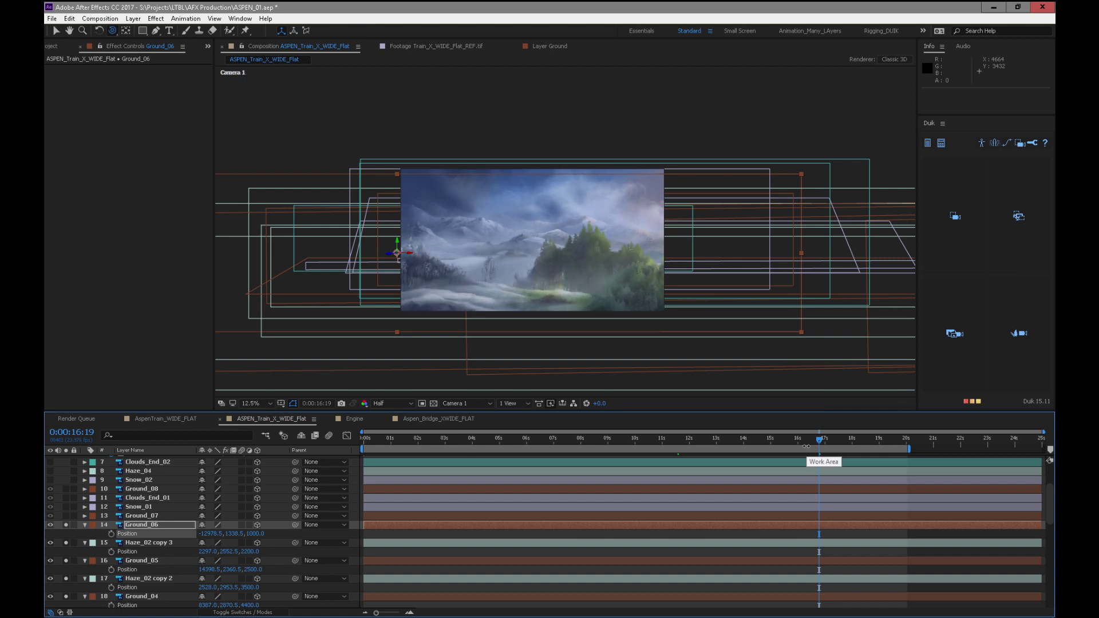
Zoom the composition to 25% and check Ground_06 around 16 seconds
key(period)
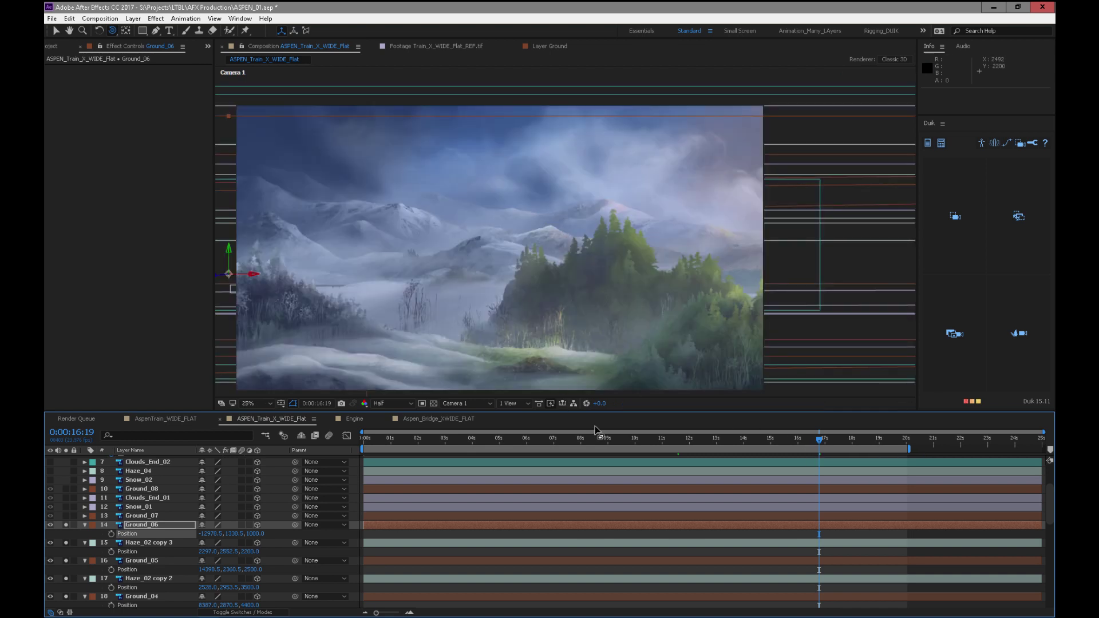
drag(814, 445, 915, 397)
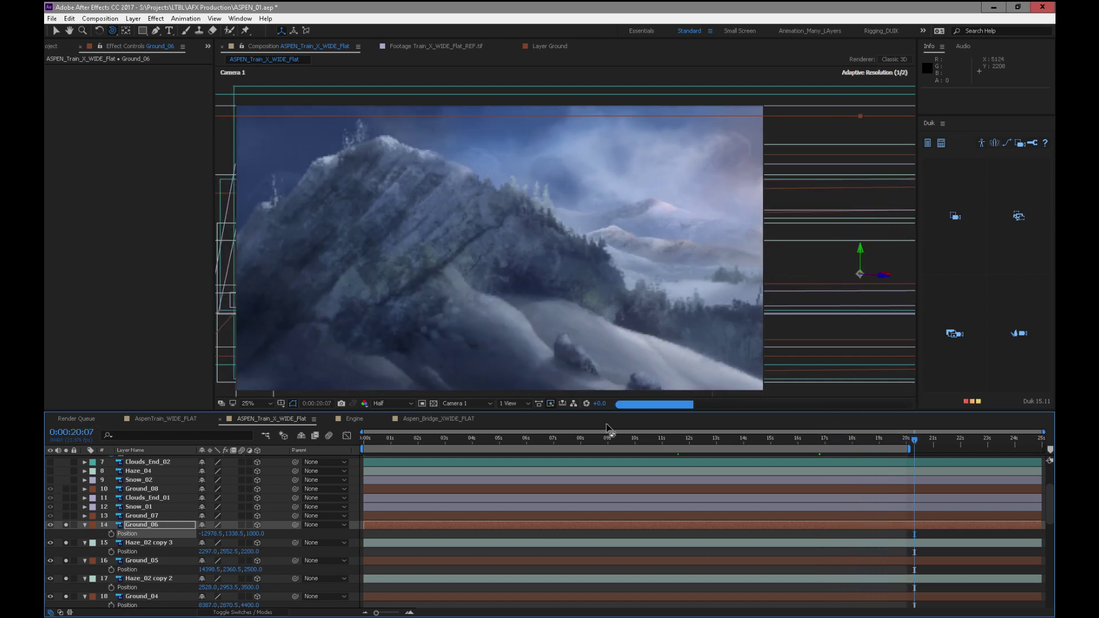
click(145, 517)
Solo Ground_07 and push its depth back to 500
click(67, 516)
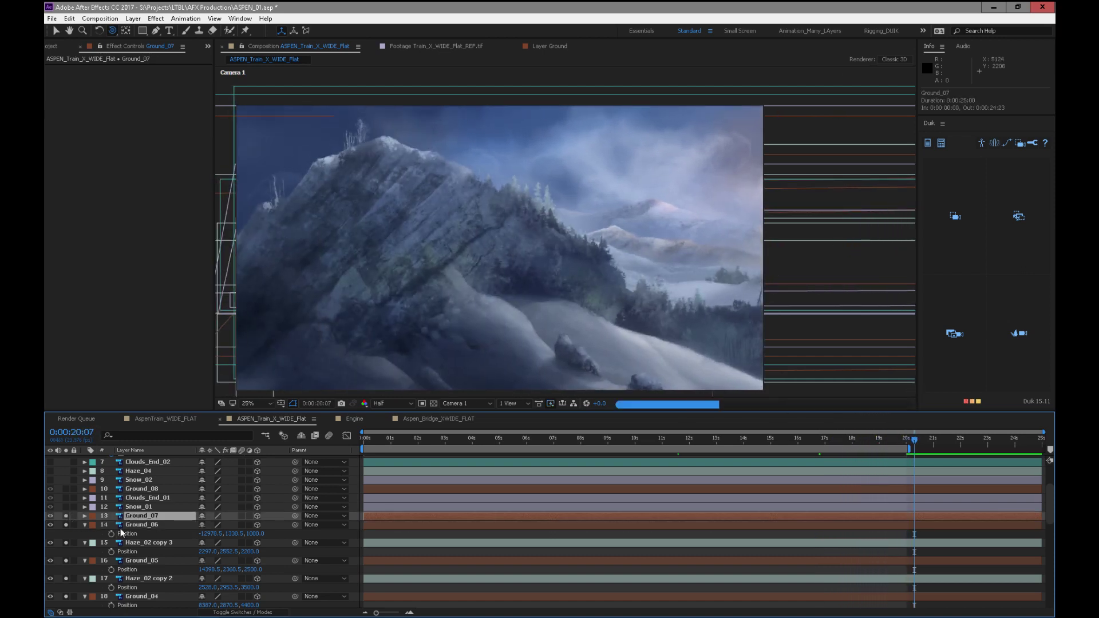
key(p)
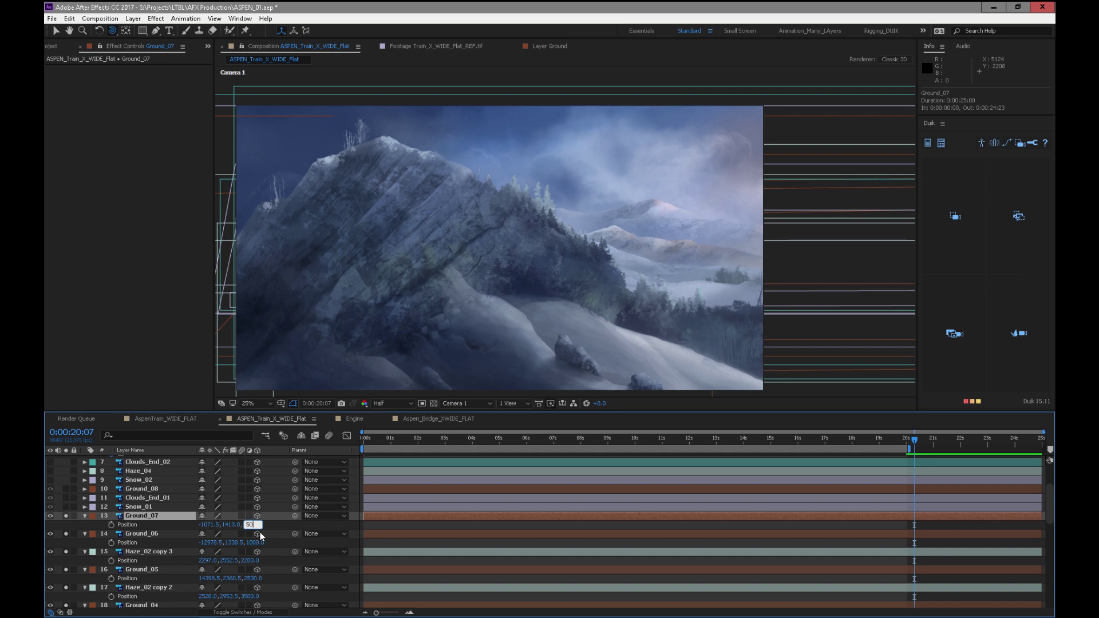
key(Return)
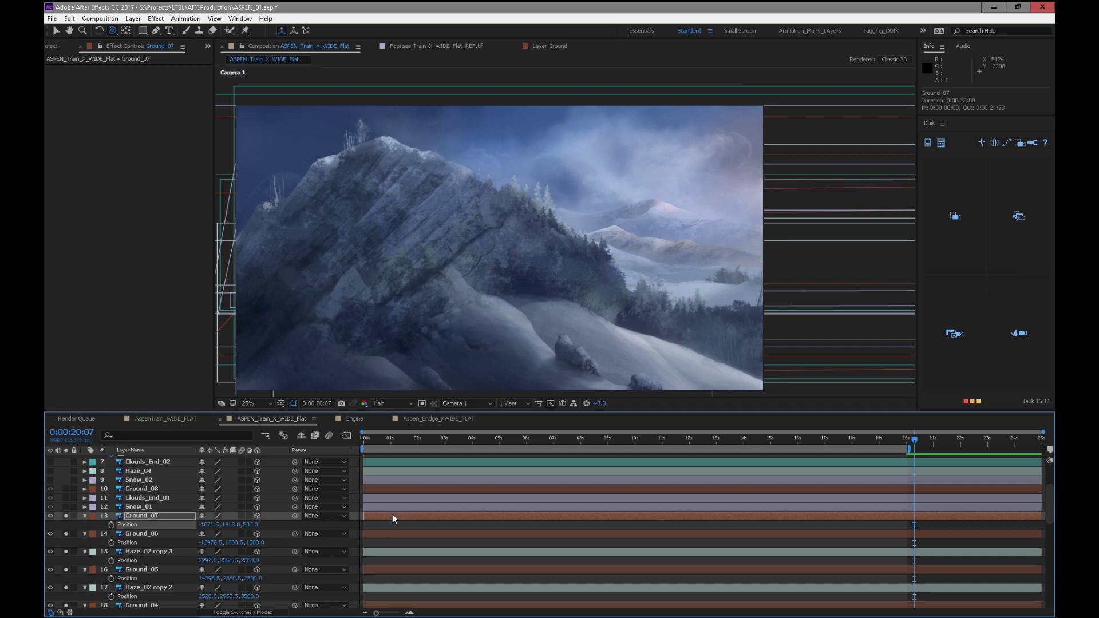
key(comma)
drag(586, 439, 724, 438)
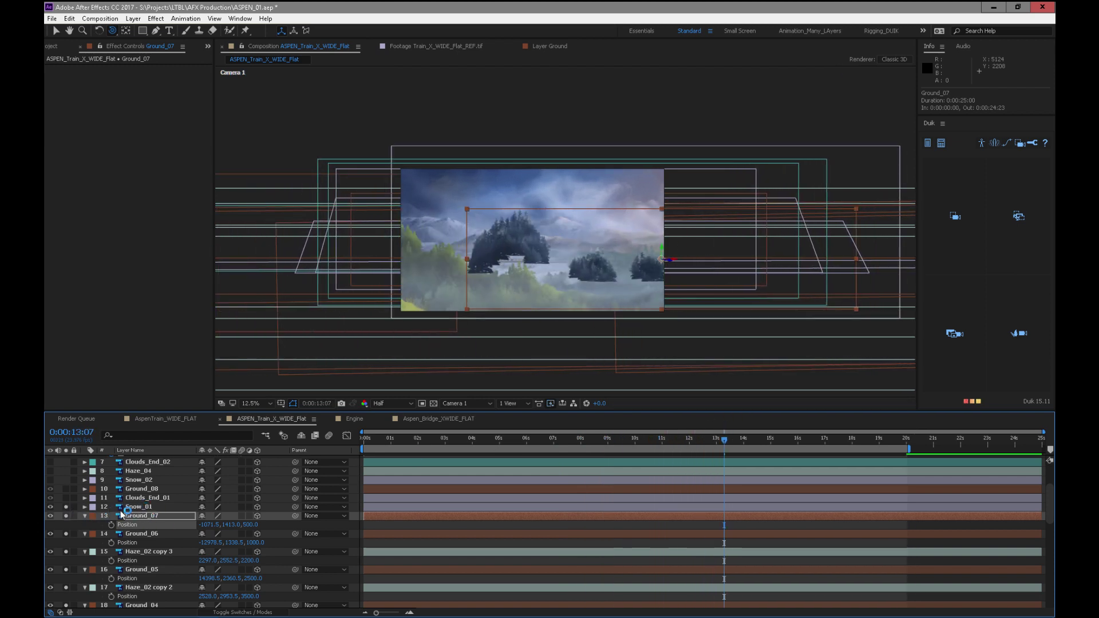
Move Snow_01 and Clouds_End_01 up above Ground_08 in the layer stack
click(66, 507)
click(105, 507)
key(ctrl+bracketright)
key(ctrl+bracketright)
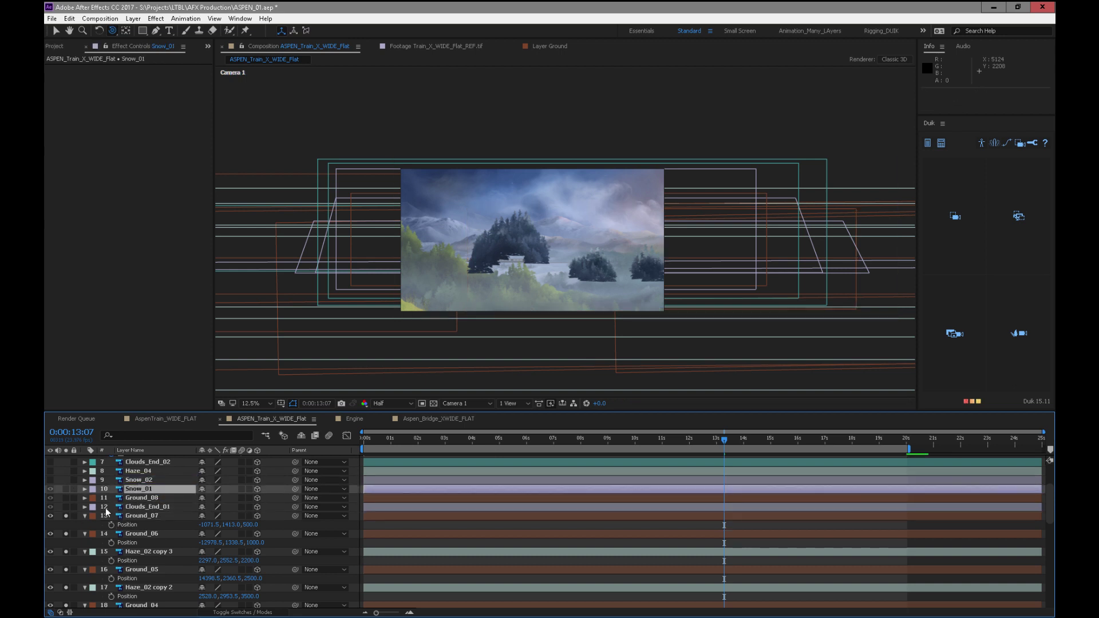
click(129, 508)
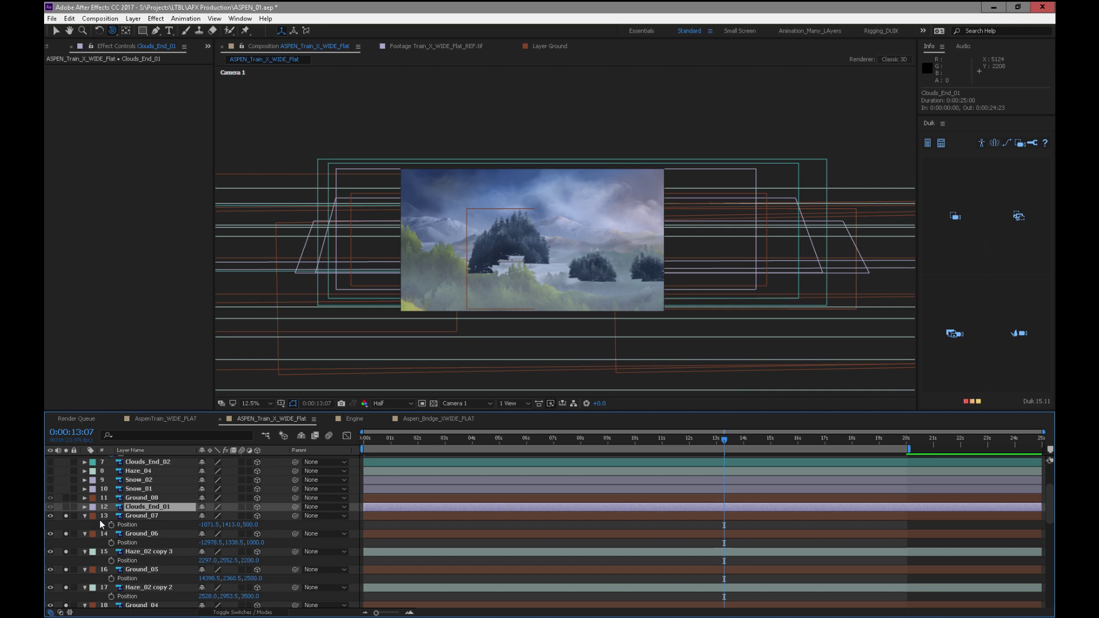
key(ctrl+bracketright)
Parent Ground_07 to Ground_08 and set Ground_07's depth to 300
click(103, 508)
click(66, 507)
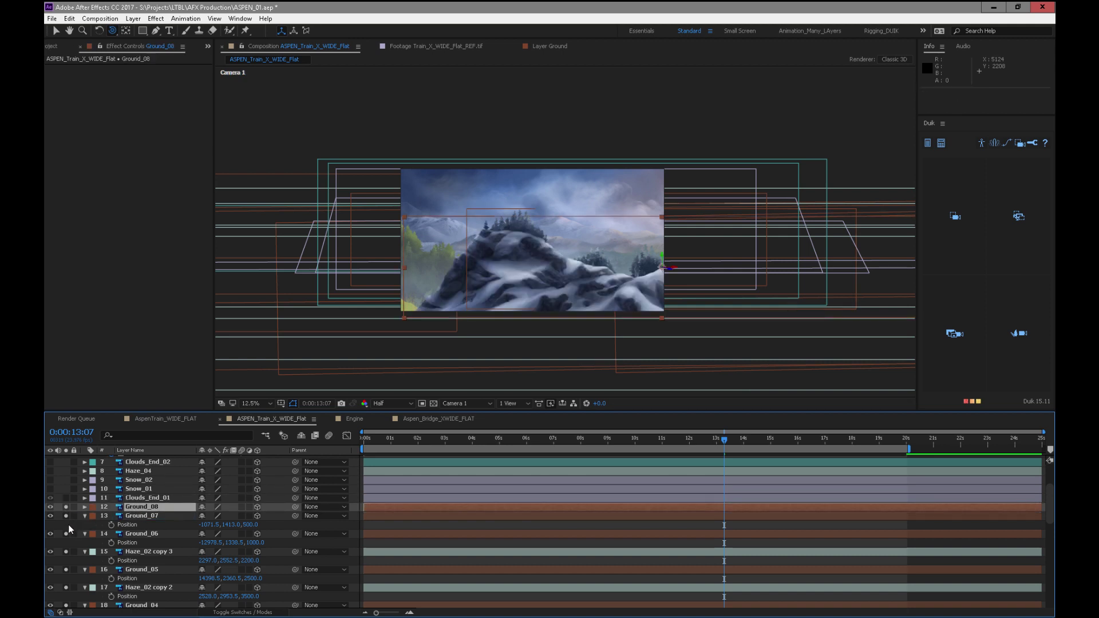
click(173, 517)
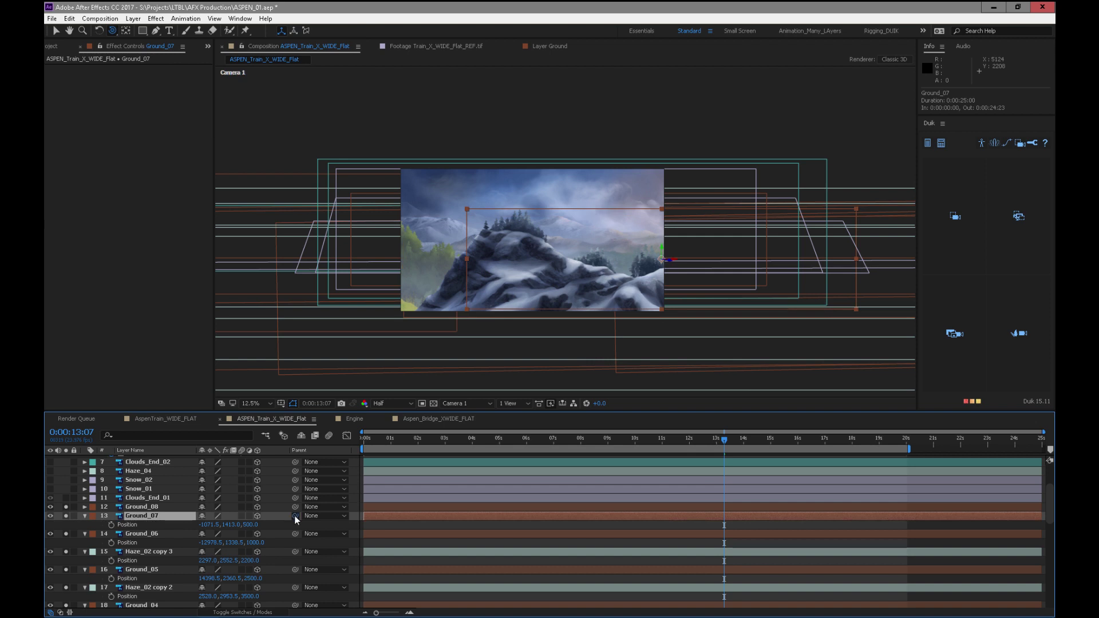
drag(157, 517, 156, 508)
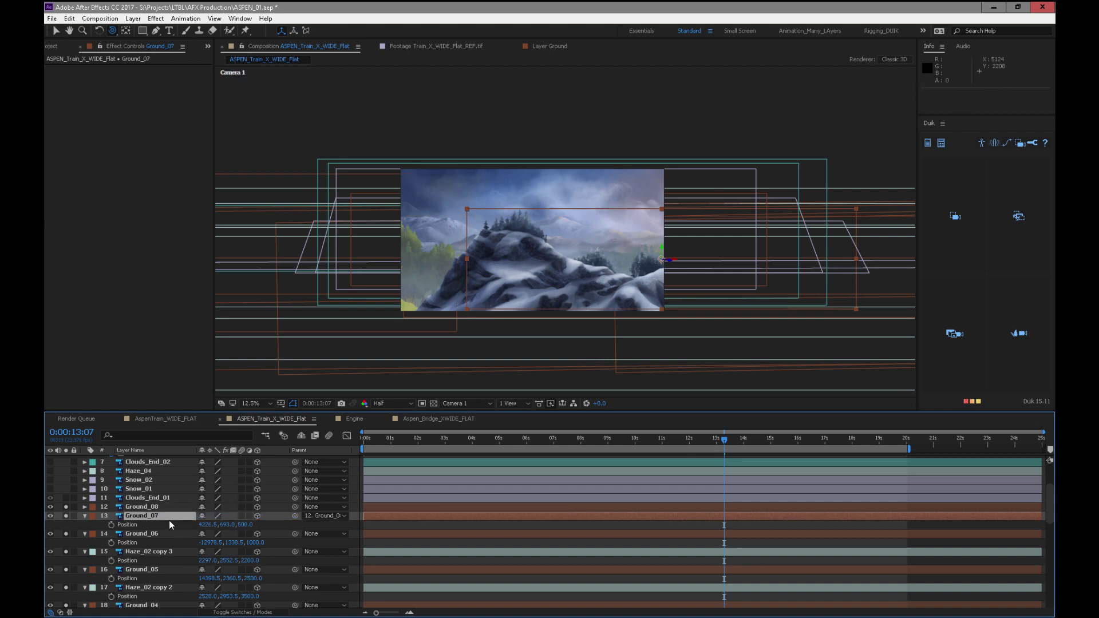
click(149, 509)
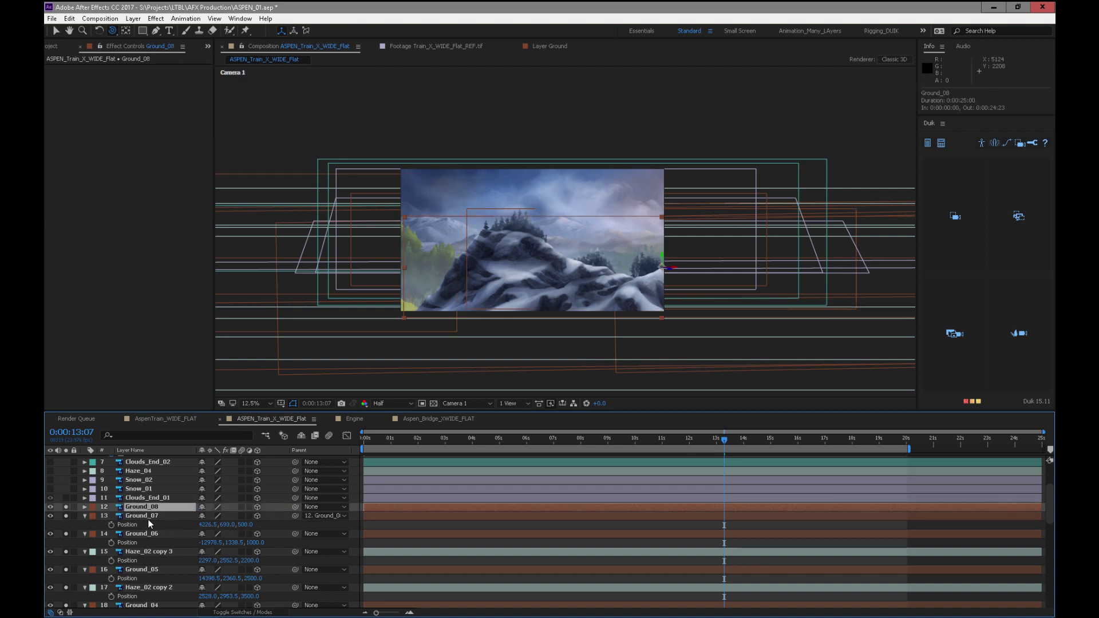
key(p)
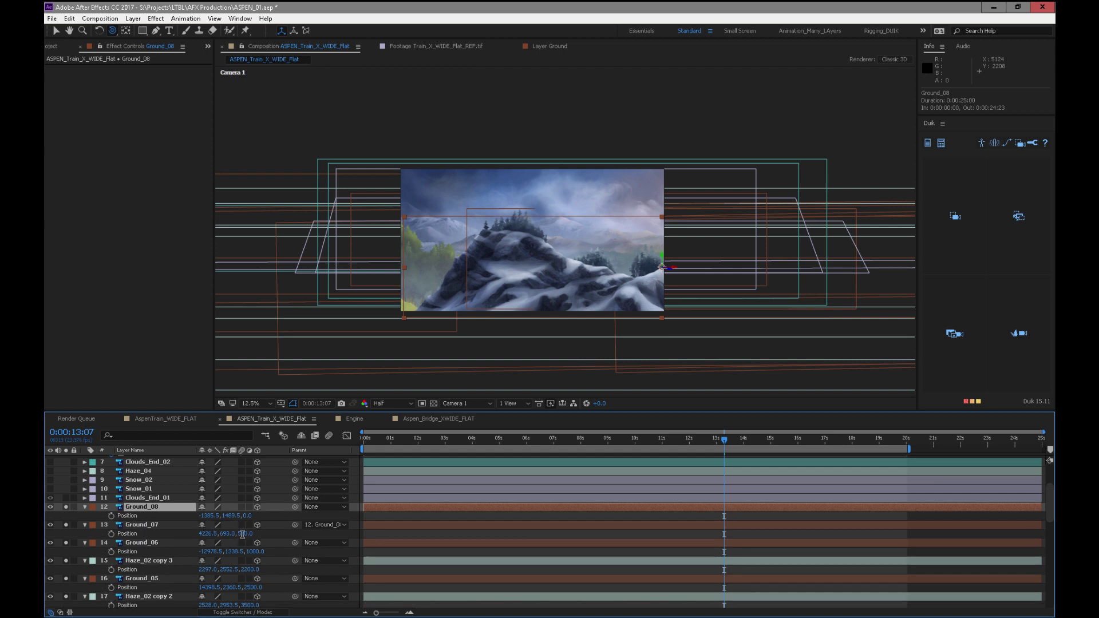
text(300)
key(Return)
Slide Ground_08 left and up and scale it to about 143%, checking around 17 seconds
click(247, 516)
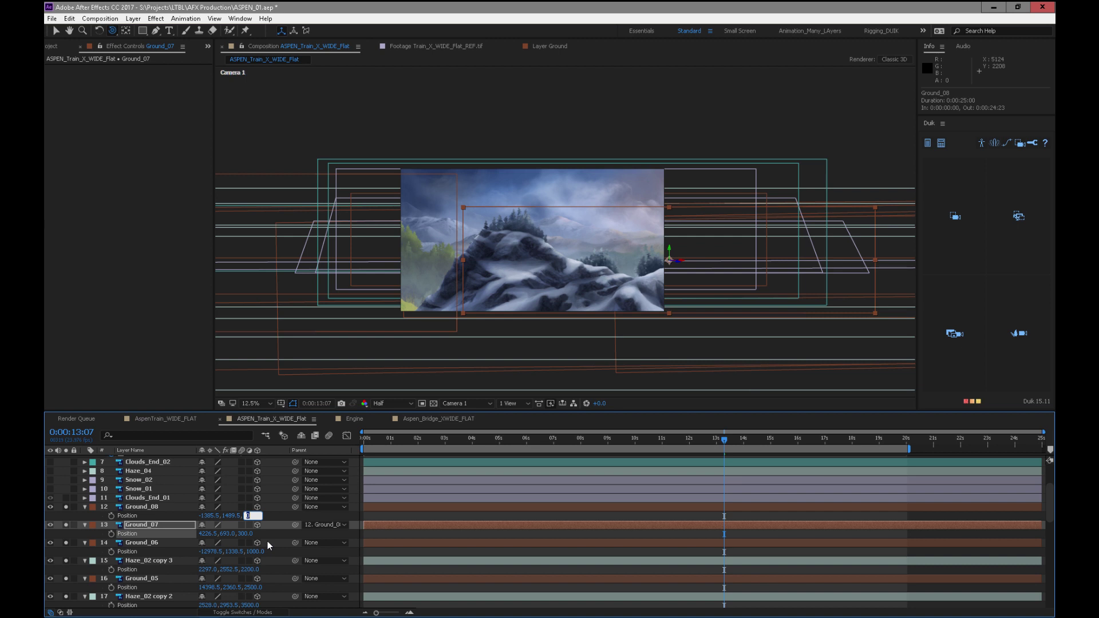
click(138, 509)
drag(204, 516, 75, 526)
drag(209, 517, 152, 532)
drag(228, 517, 83, 529)
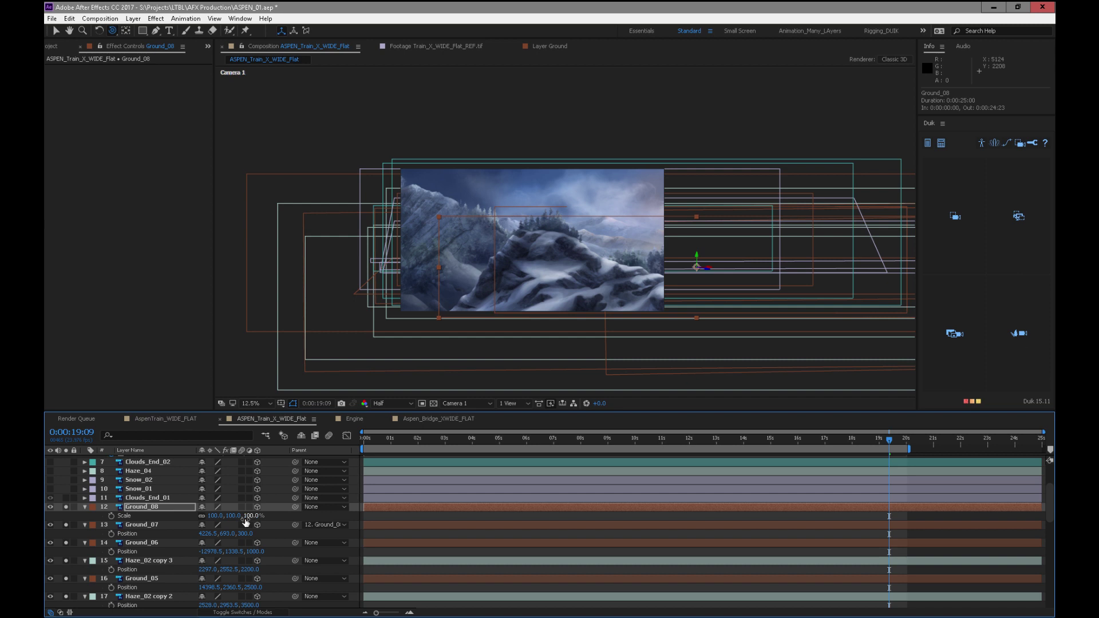
mouse_move(250, 516)
mouse_down()
mouse_move(270, 509)
mouse_move(245, 520)
mouse_up()
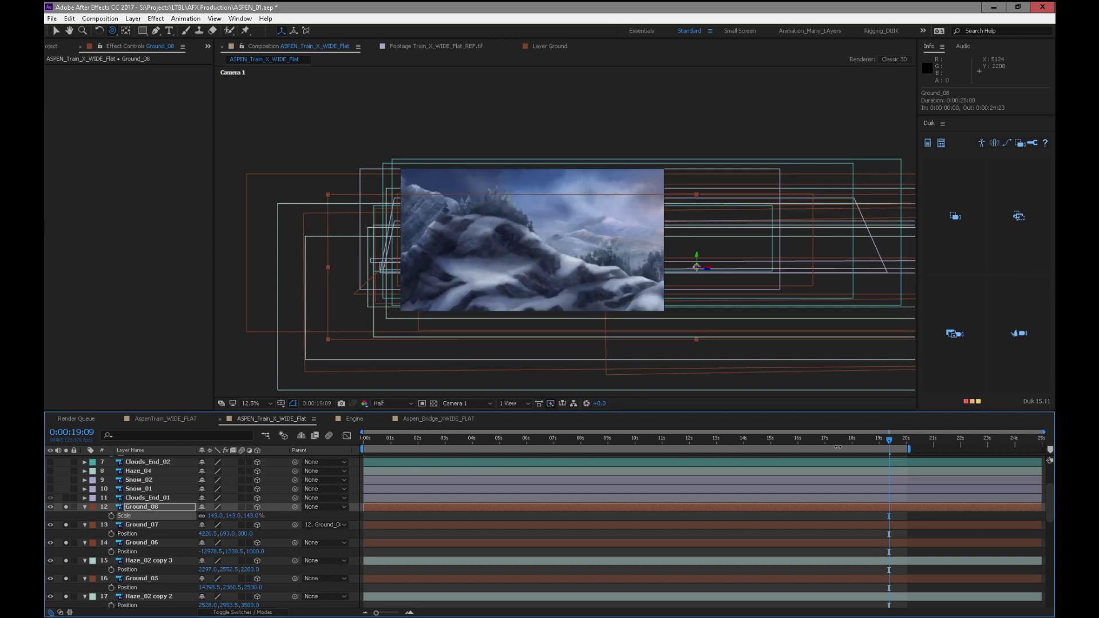
drag(875, 438, 833, 442)
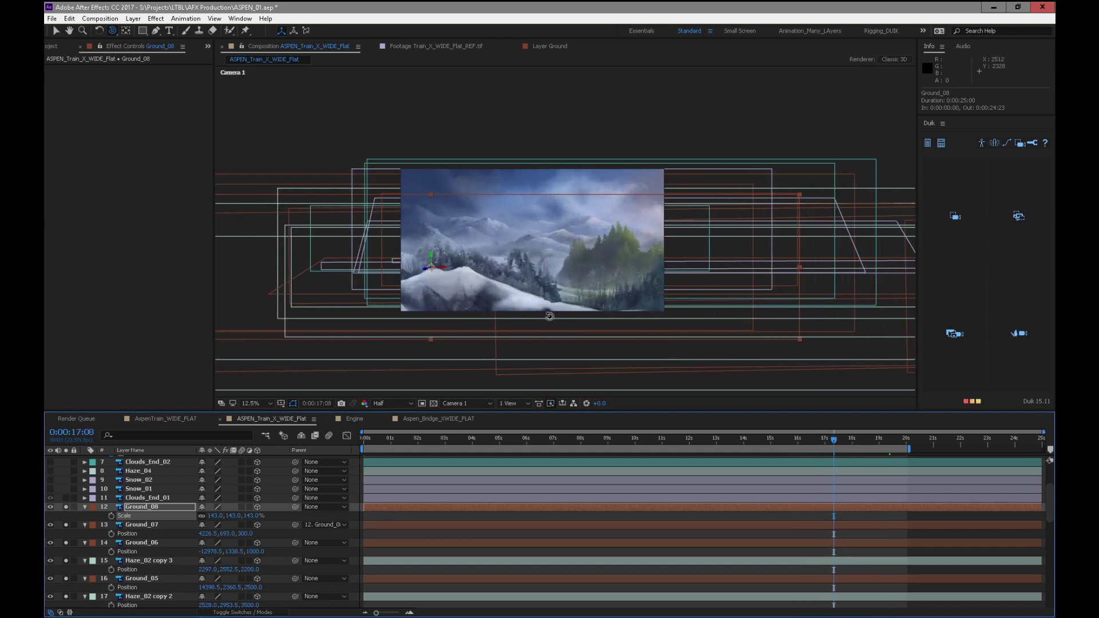
drag(830, 442, 805, 442)
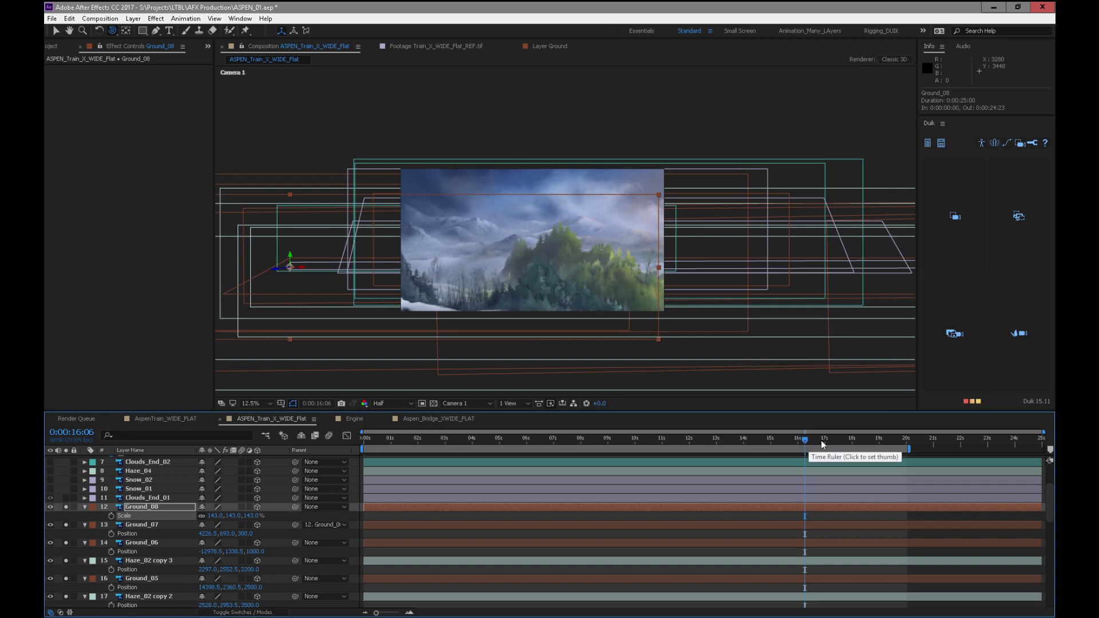
drag(809, 443, 833, 442)
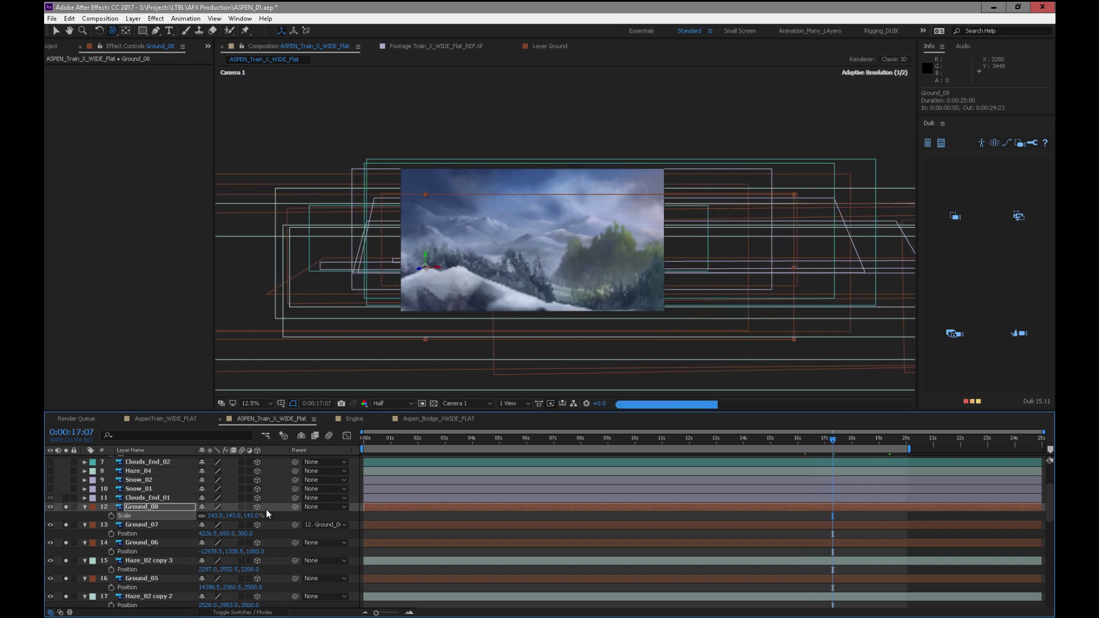
Raise Ground_07 to 4226.5, 695.0, 300.0, checking the frame near 19 seconds
click(156, 525)
mouse_move(227, 536)
mouse_down()
mouse_move(200, 531)
mouse_move(224, 523)
mouse_up()
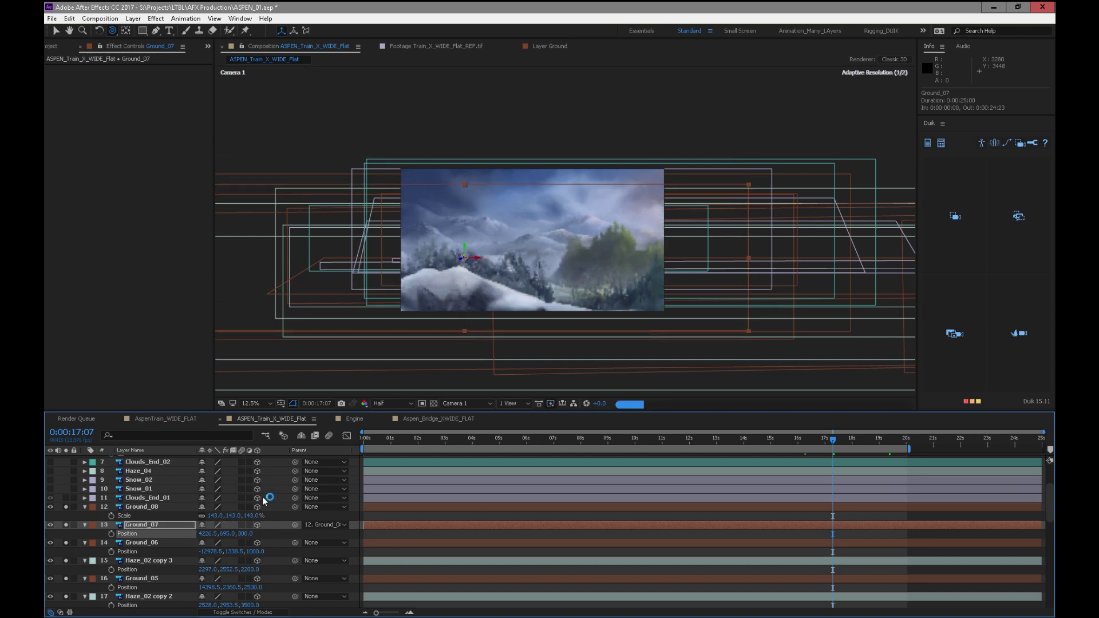
drag(832, 440, 910, 442)
mouse_move(907, 440)
mouse_down()
mouse_move(889, 438)
mouse_move(904, 438)
mouse_up()
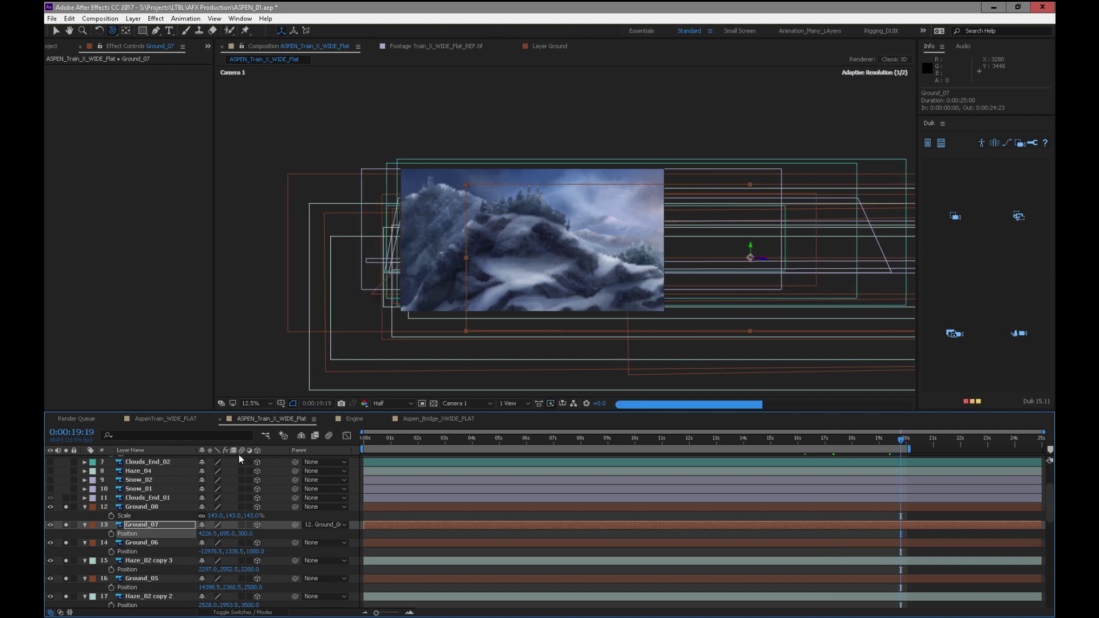
Give Ground_08 and Ground_07 the Purple label colour
key(p)
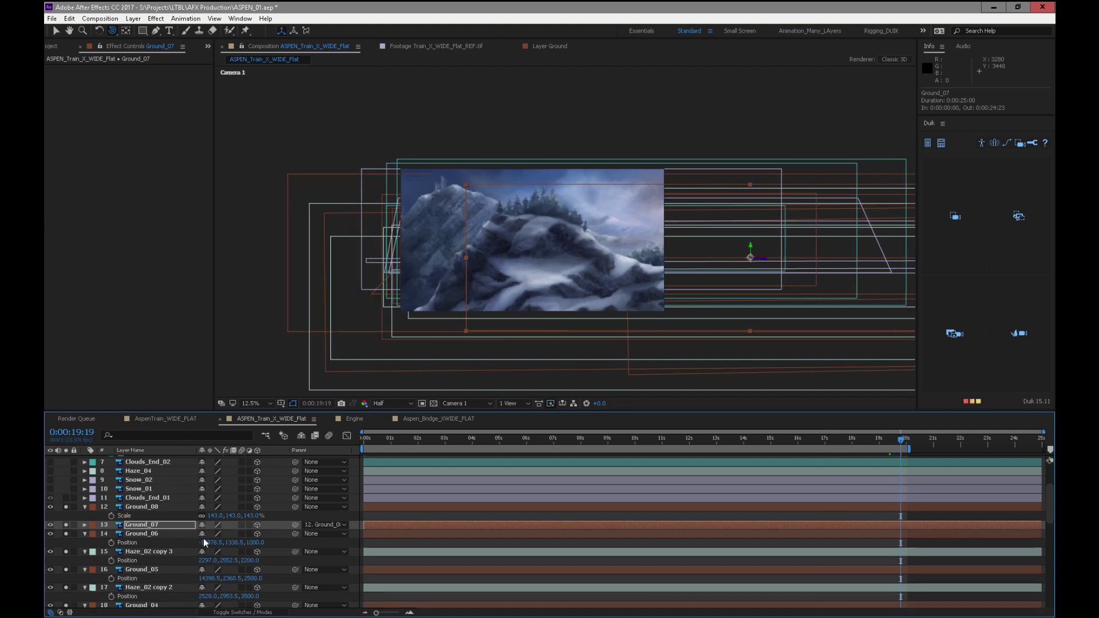
click(156, 508)
ctrl+click(156, 526)
click(93, 525)
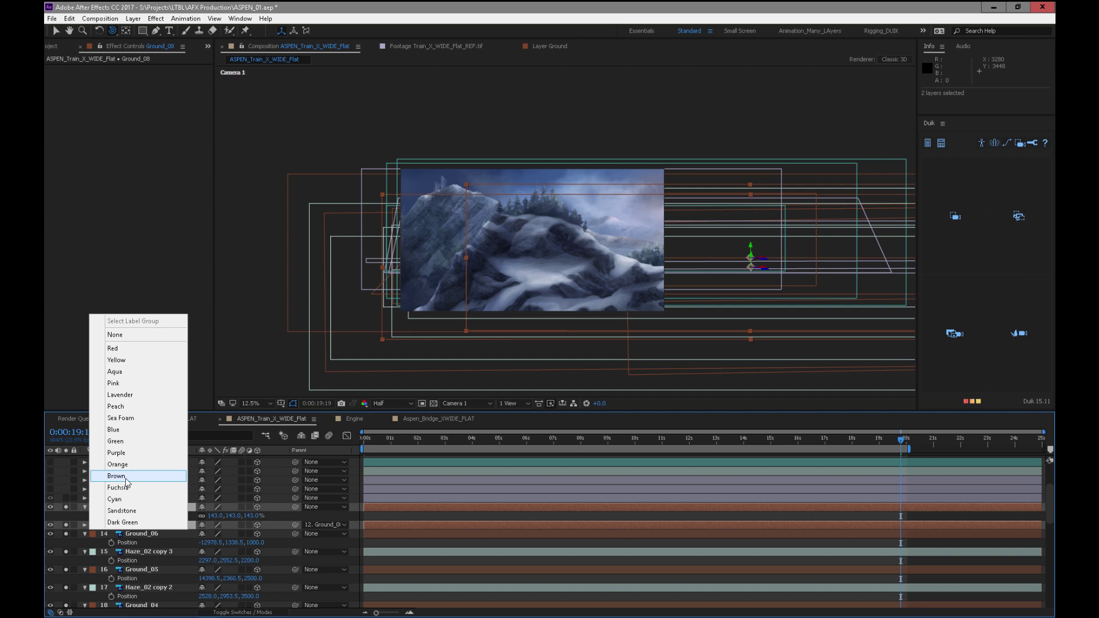
click(127, 483)
click(96, 522)
click(116, 453)
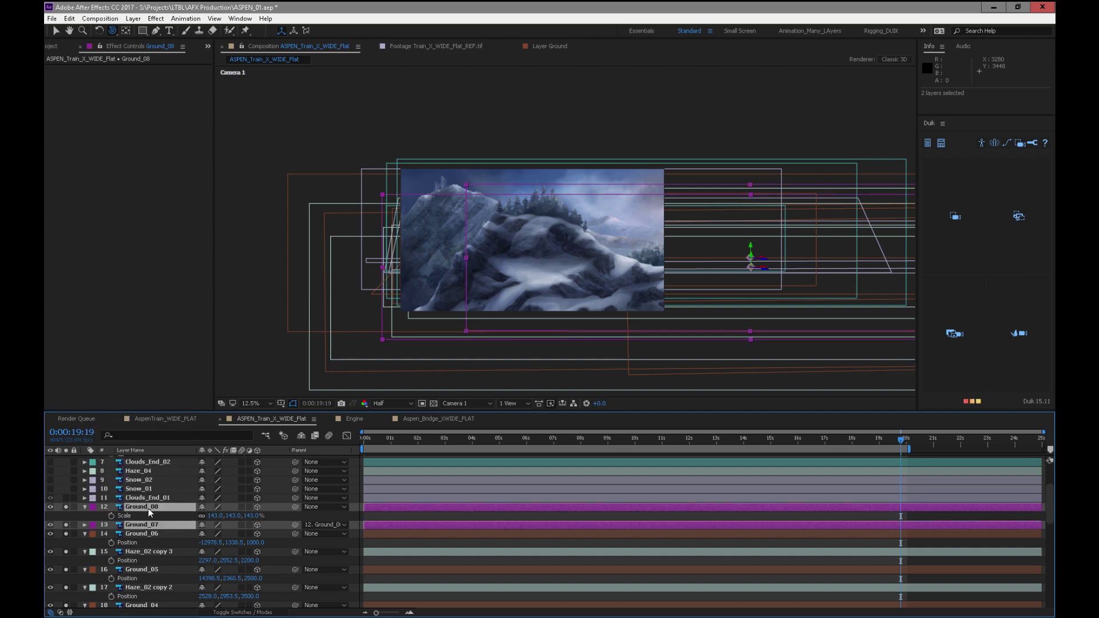
Slide Ground_08 left to X -15021.5, checking the hill around 15 seconds
click(147, 508)
key(p)
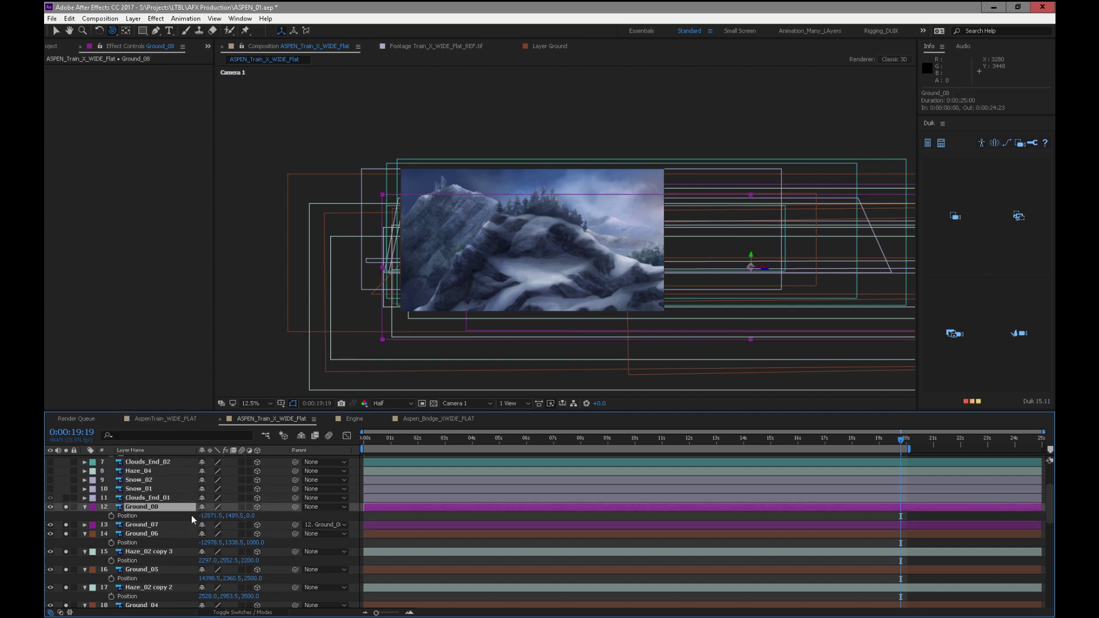
drag(205, 515, 114, 503)
drag(901, 441, 779, 444)
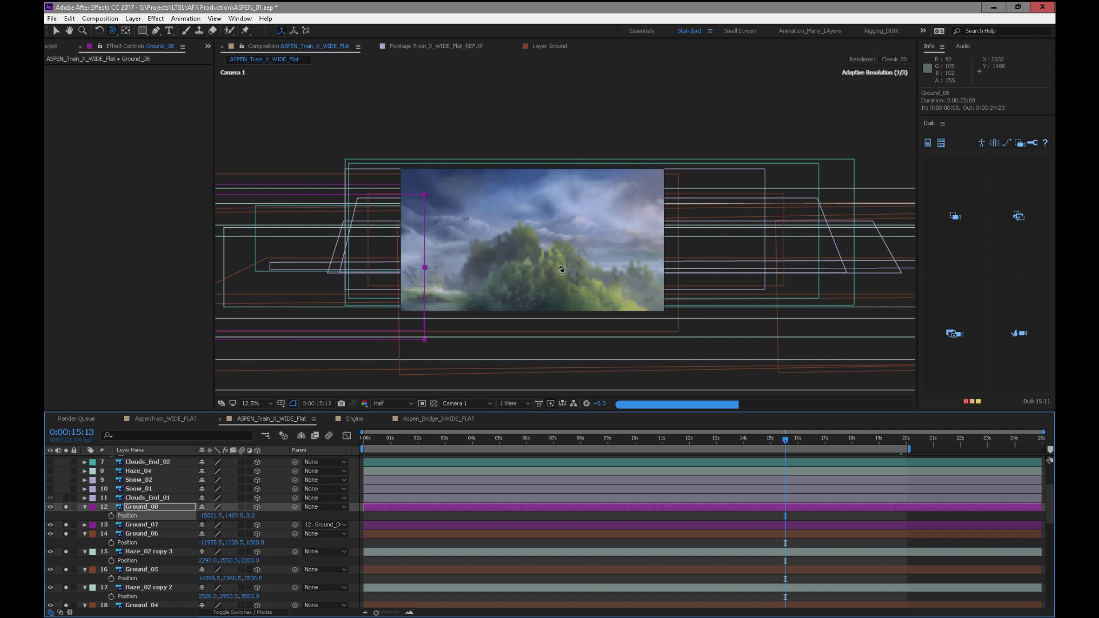
click(156, 604)
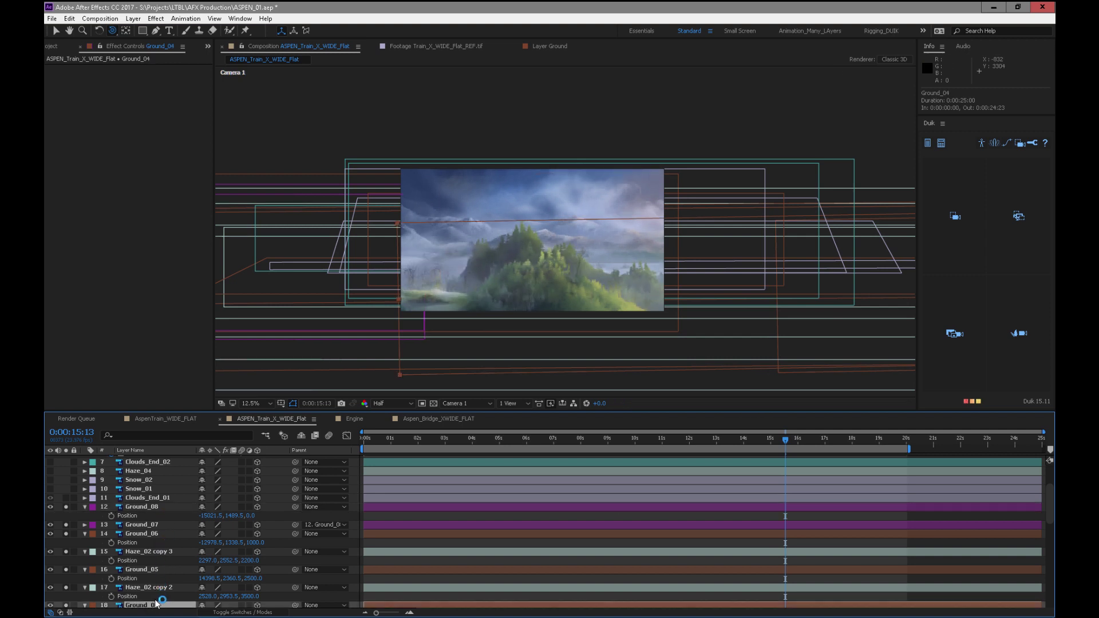
Toggle Ground_04 off and on to compare the shot across the camera move
drag(1048, 520, 1046, 534)
click(67, 565)
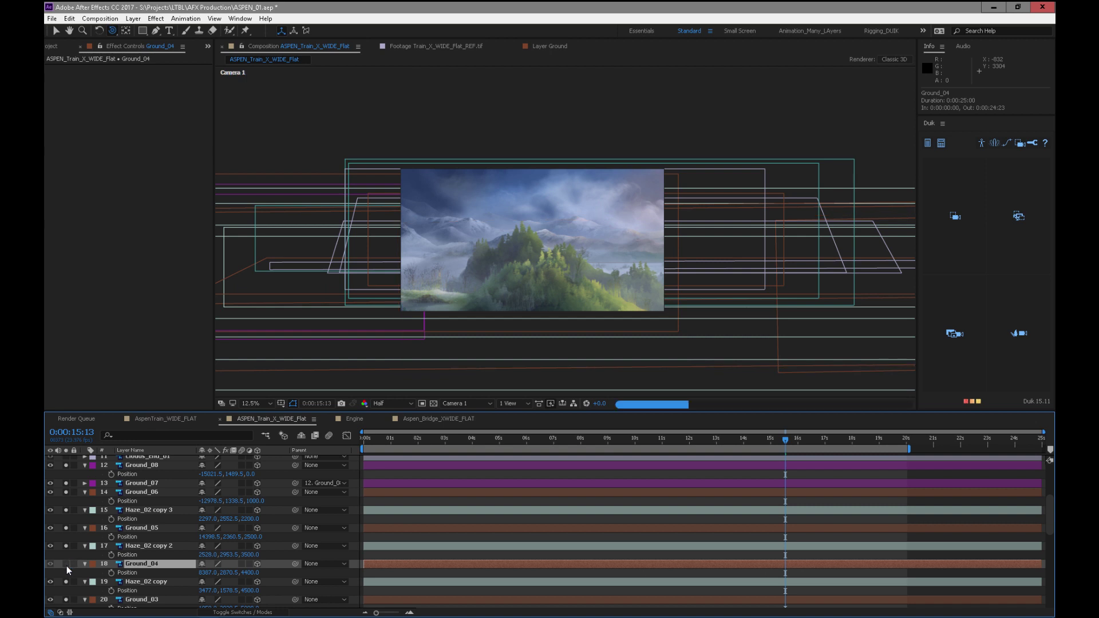
click(67, 568)
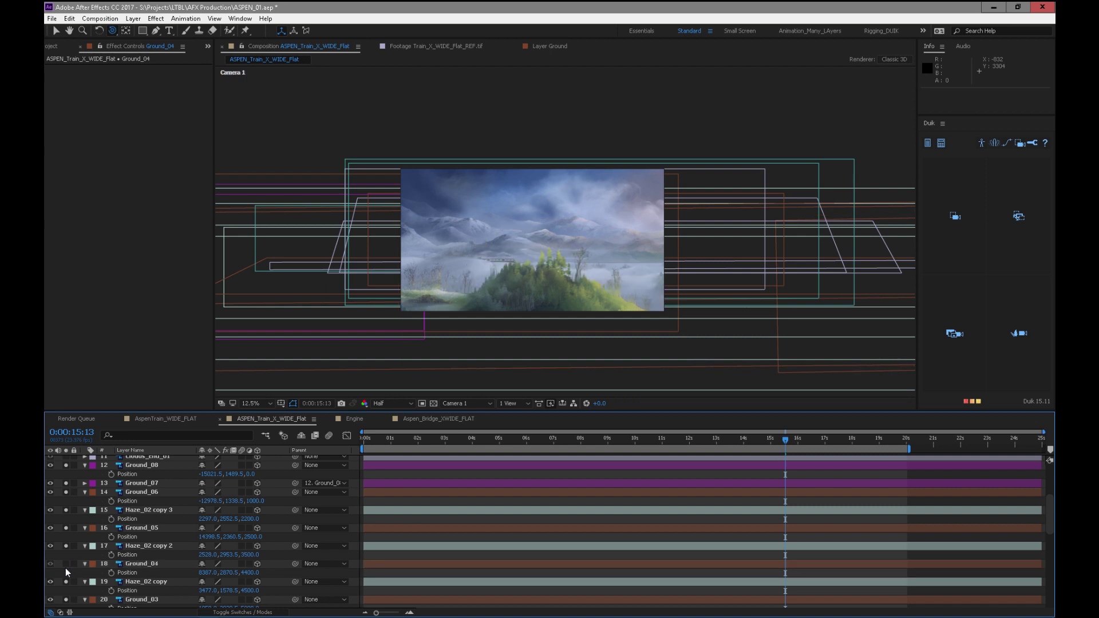
click(66, 563)
drag(786, 440, 335, 472)
click(137, 565)
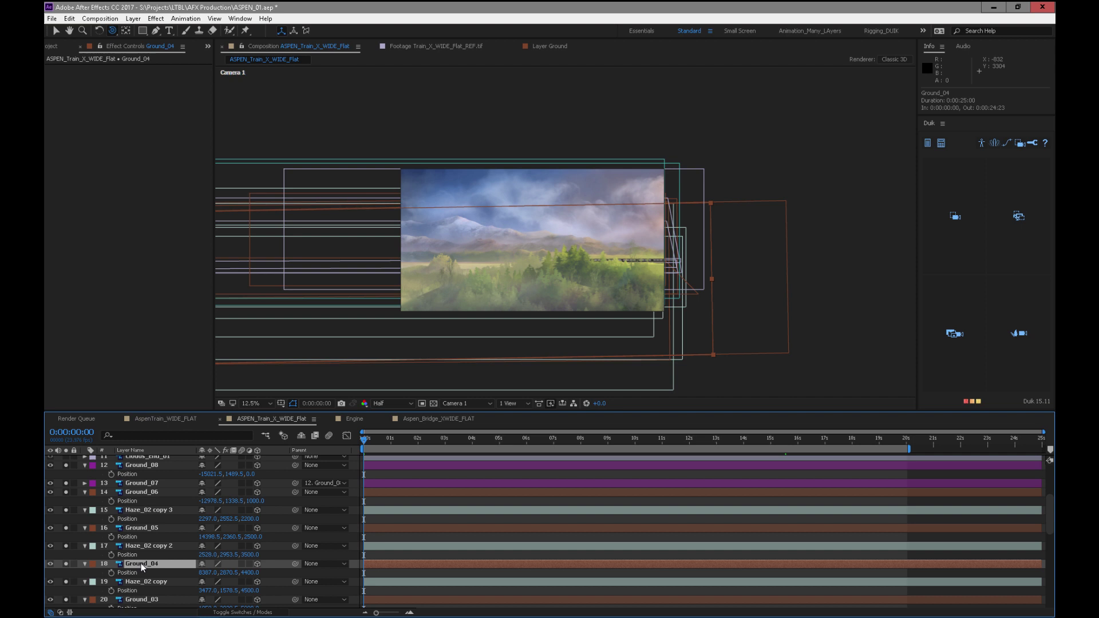
drag(386, 443, 823, 440)
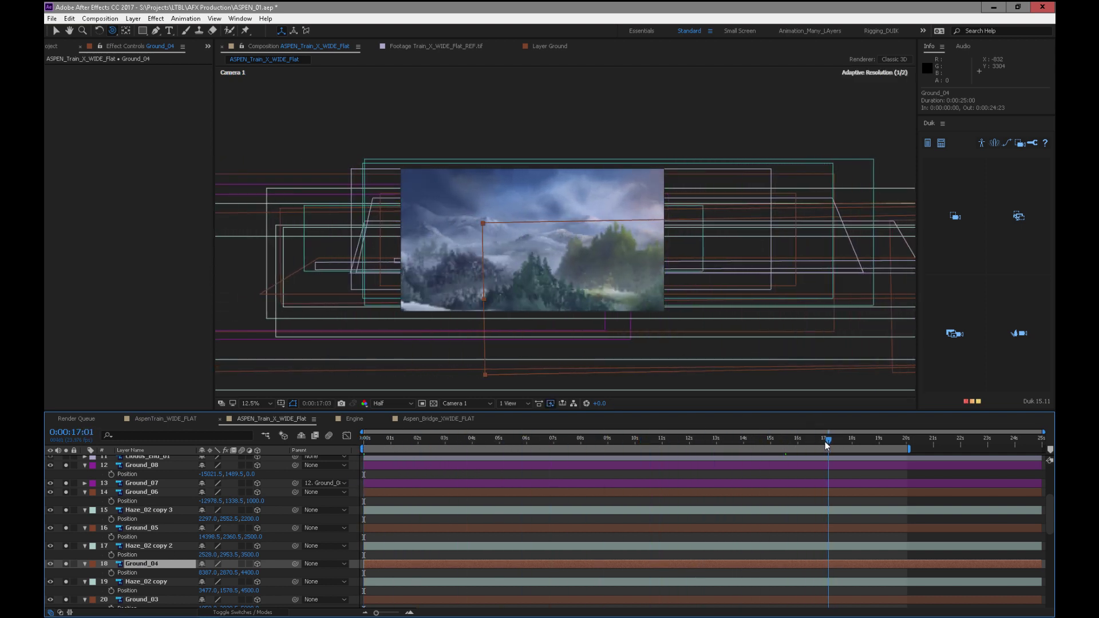
click(66, 564)
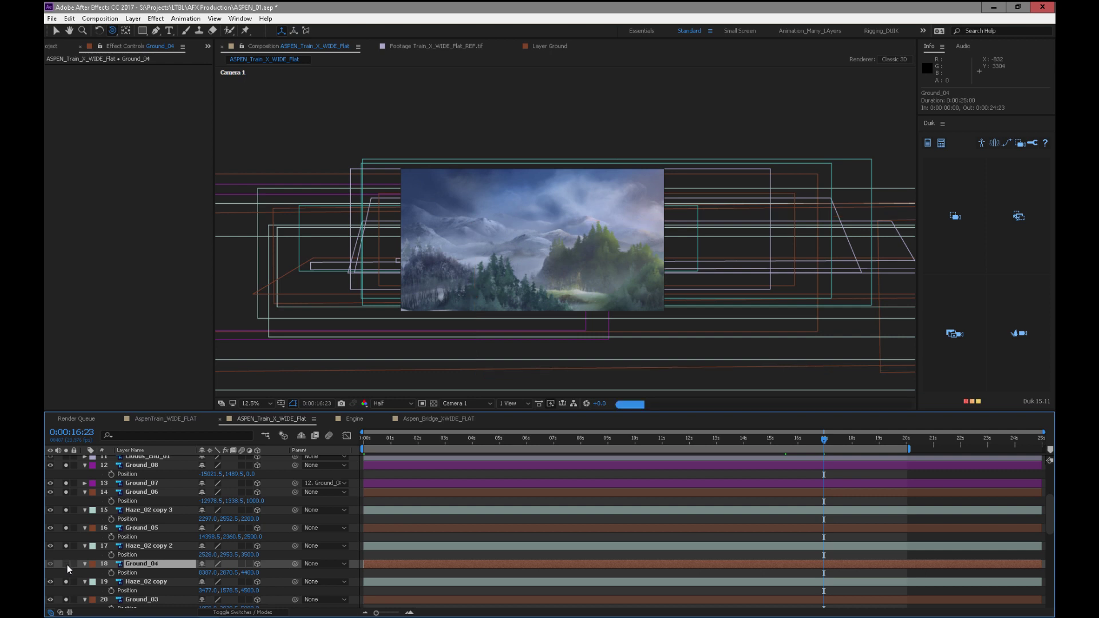
click(67, 565)
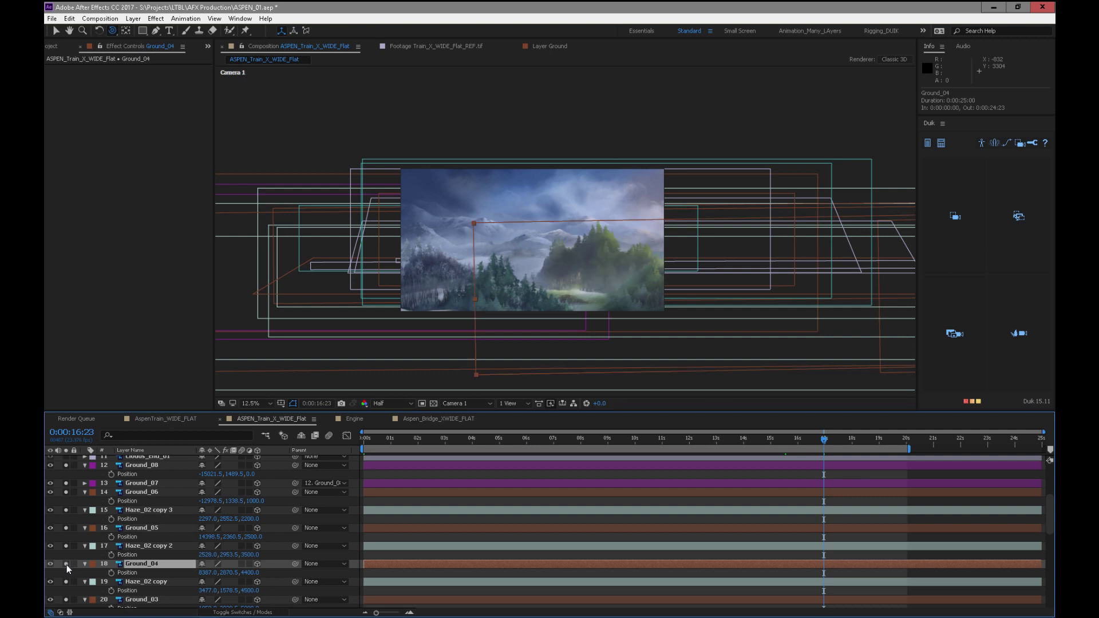
Reduce Ground_04's scale to about 466%, previewing to 8 seconds
key(s)
drag(216, 572, 47, 556)
drag(215, 572, 74, 556)
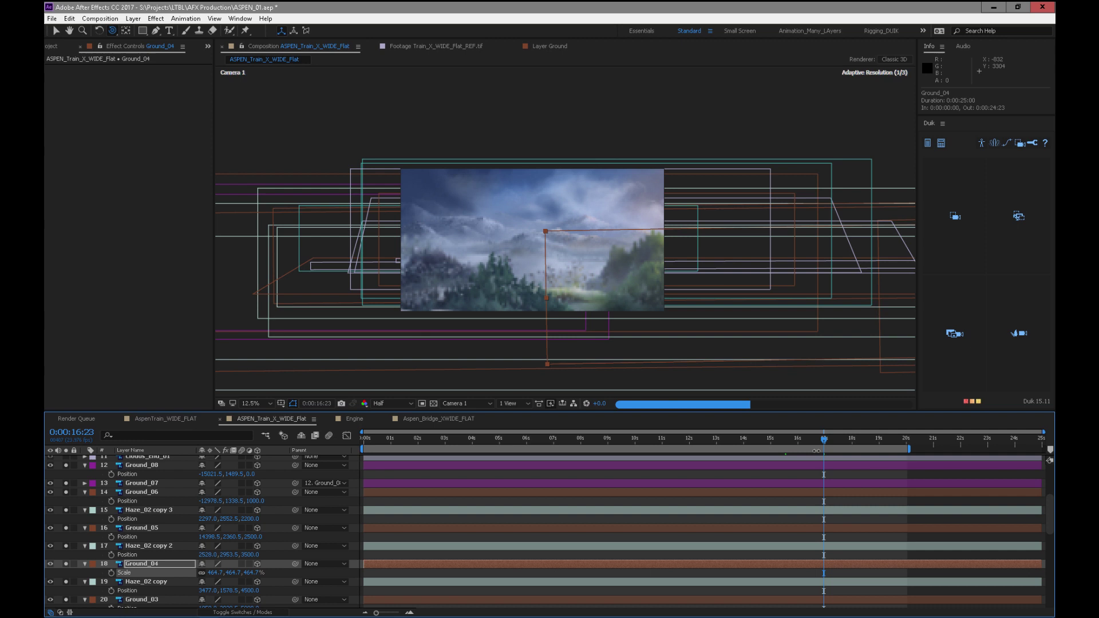
key(Home)
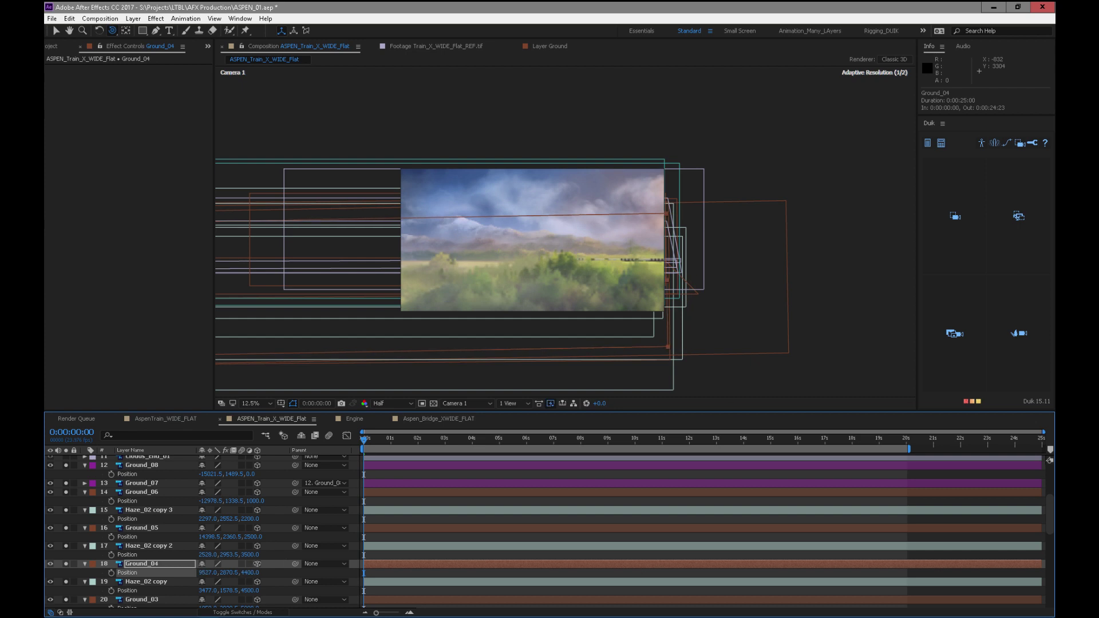
drag(384, 438, 684, 463)
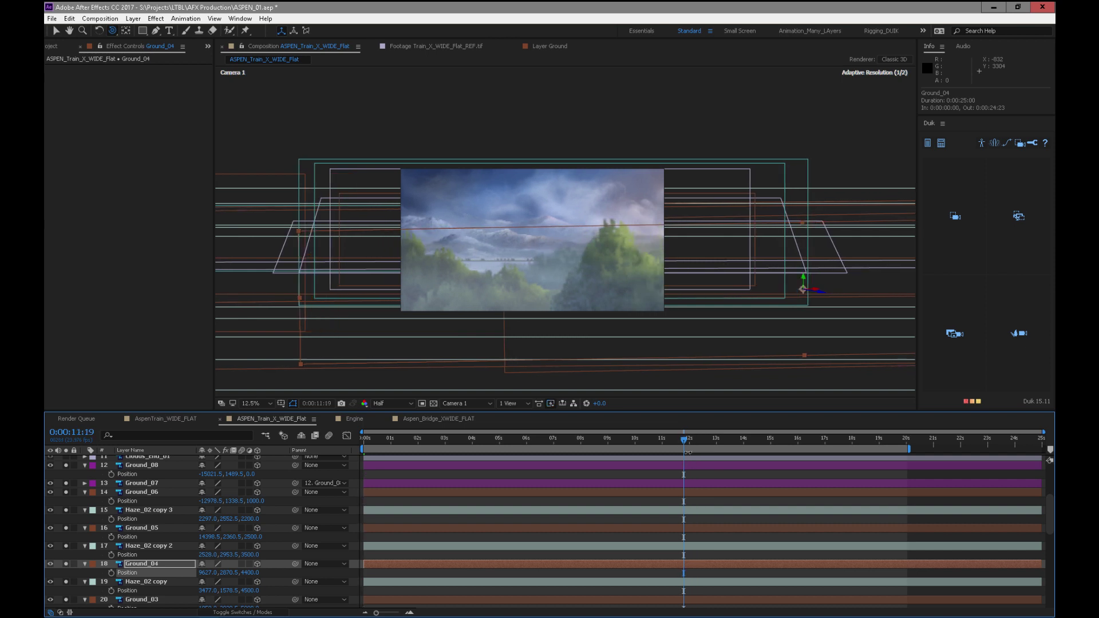
click(144, 530)
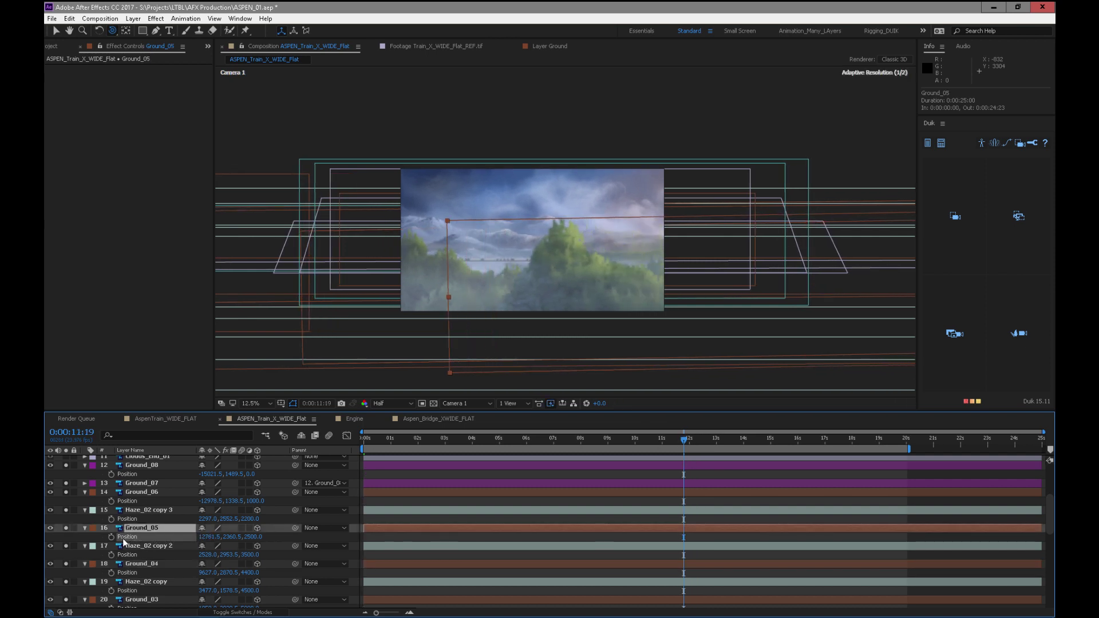
Move Ground_05 right to X 14398.5
drag(122, 538, 414, 451)
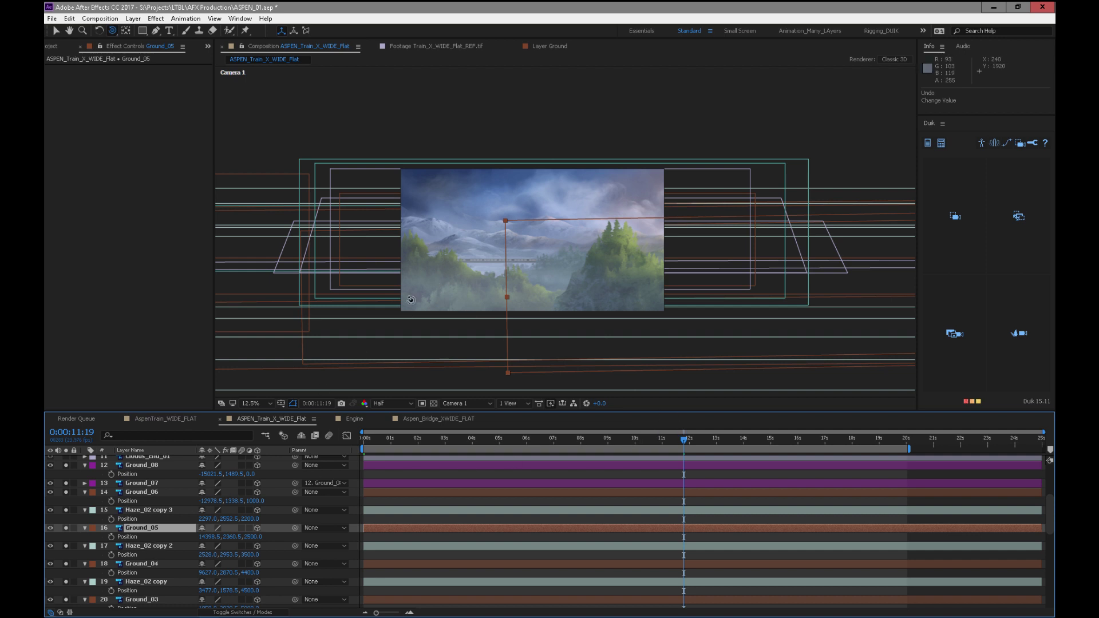
click(125, 565)
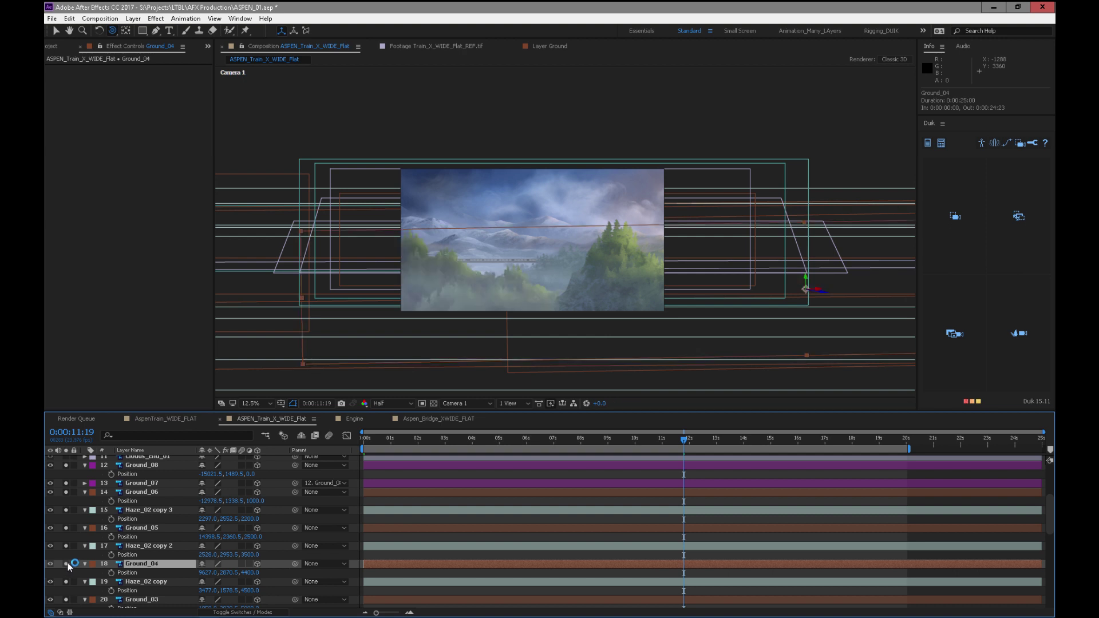
drag(694, 445, 744, 445)
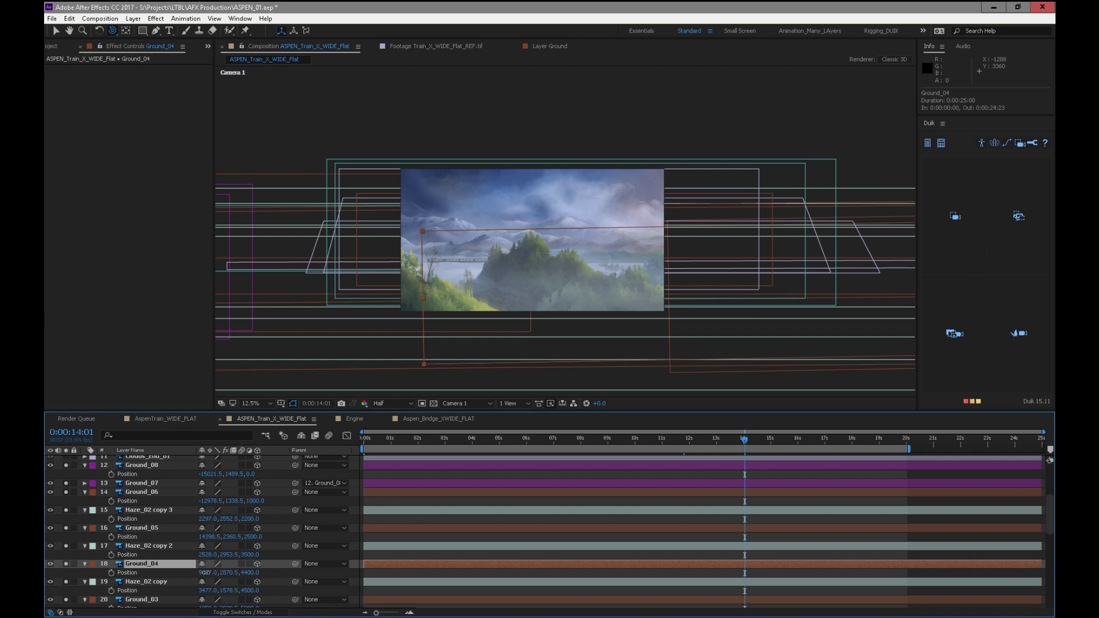
Restore Ground_04 to X 9627 and shrink its scale to 424.7%
key(ctrl+v)
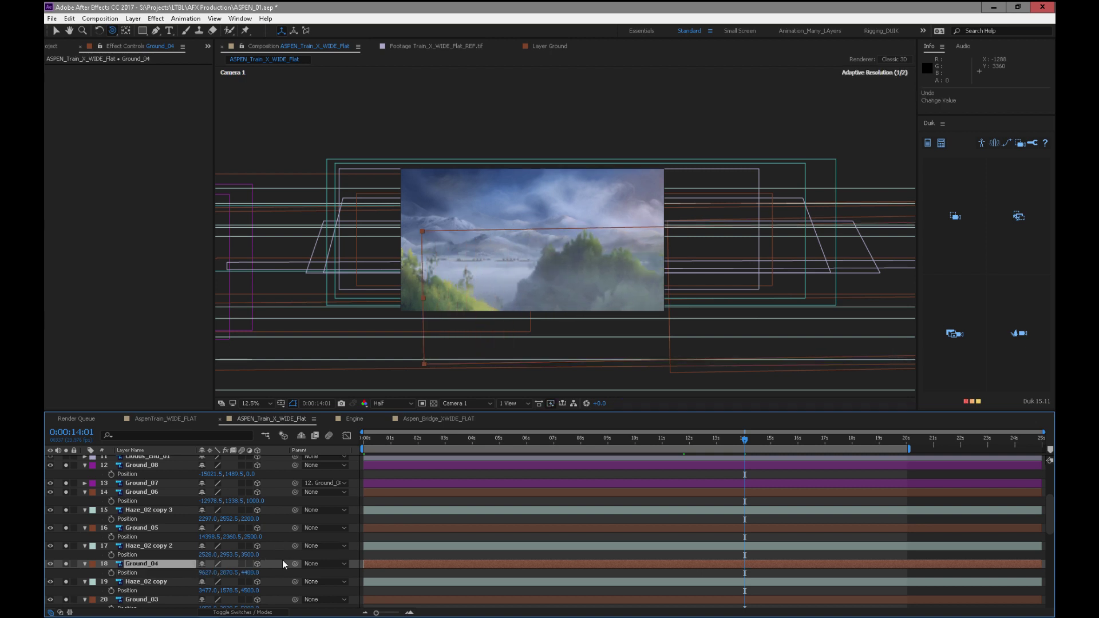
key(ctrl+v)
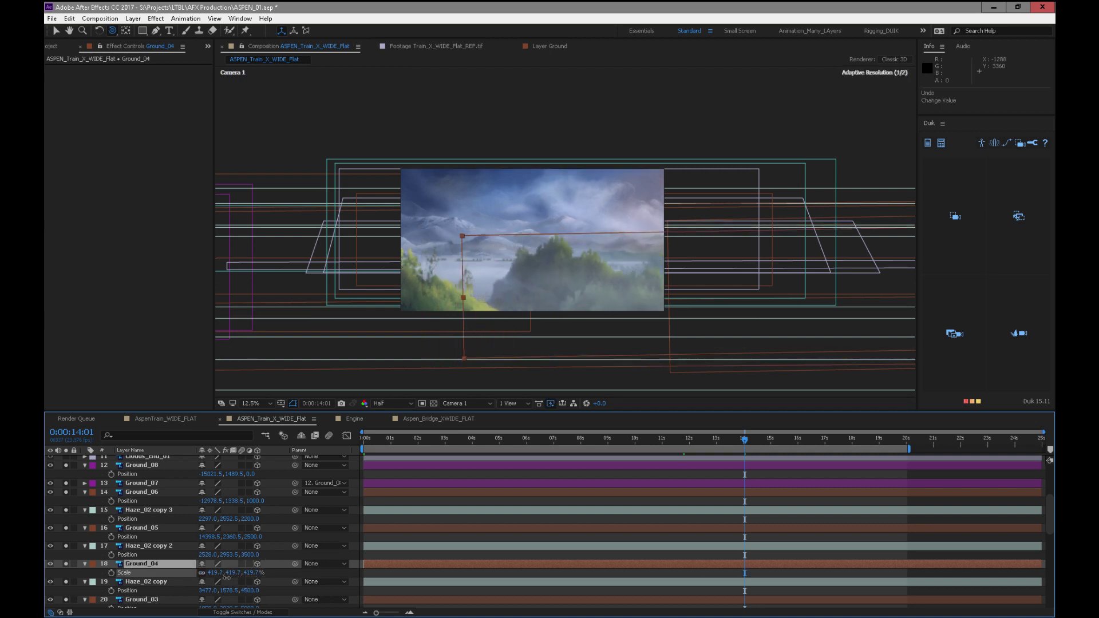
drag(228, 575, 210, 579)
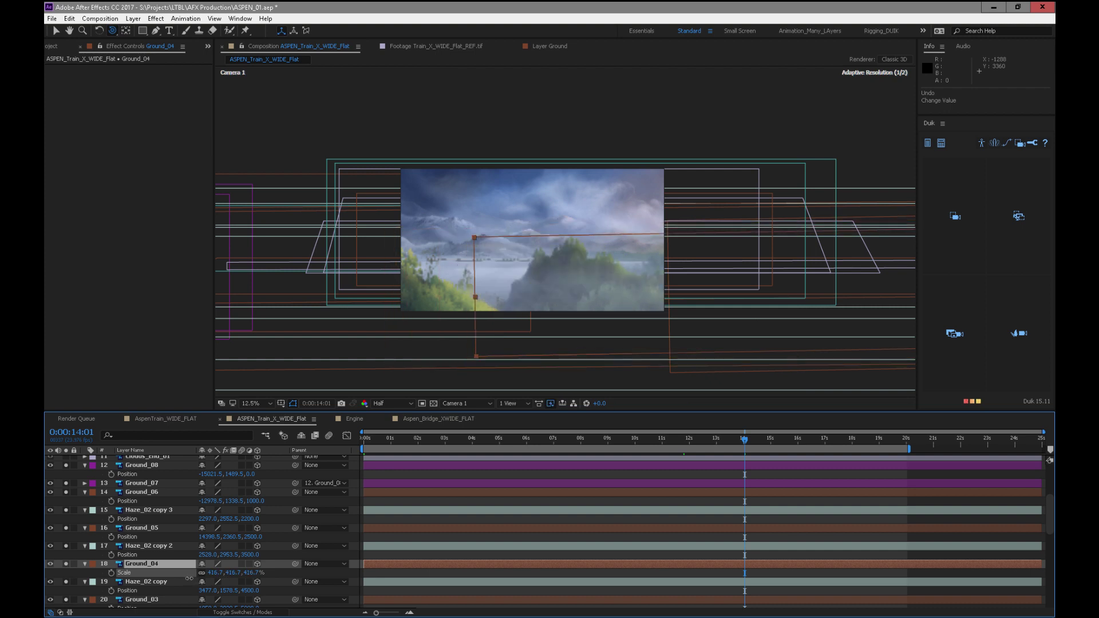
key(Return)
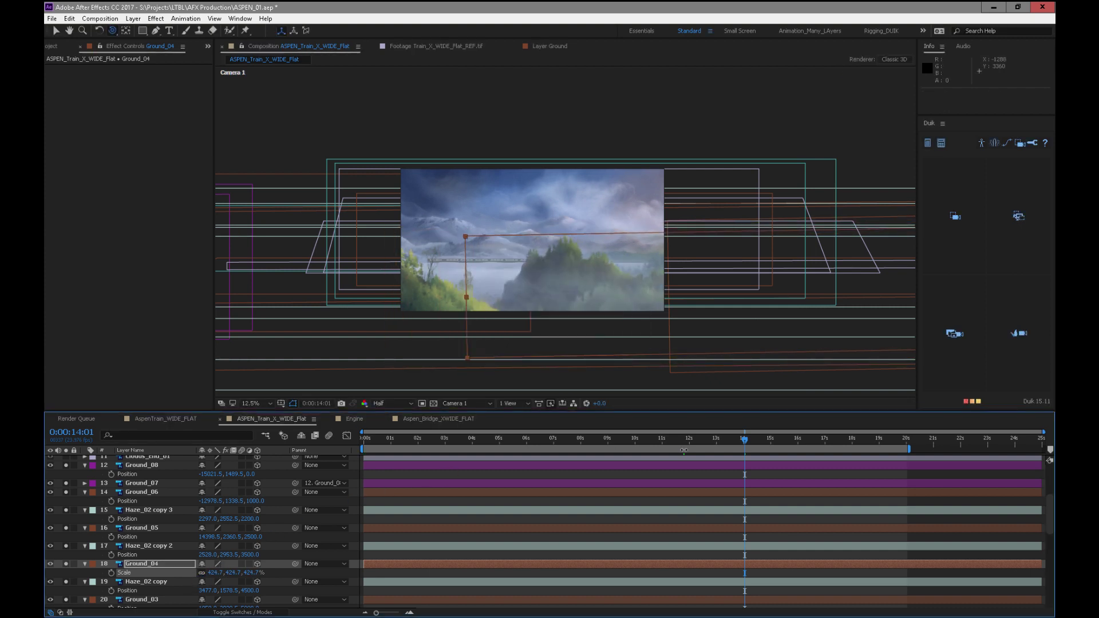
drag(744, 440, 727, 461)
click(140, 599)
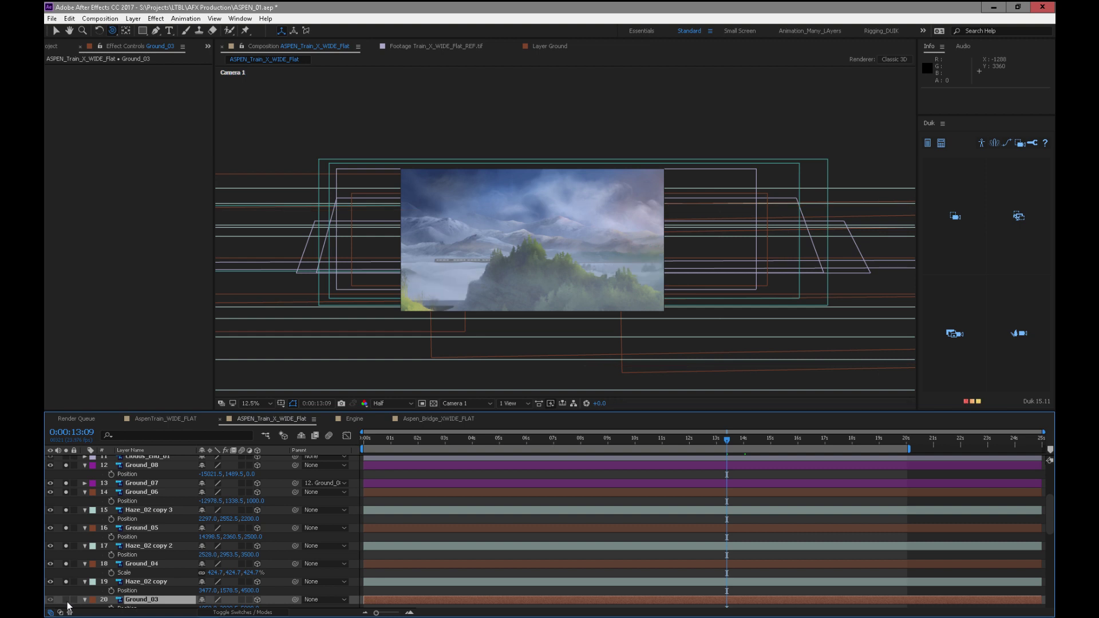
drag(662, 440, 753, 455)
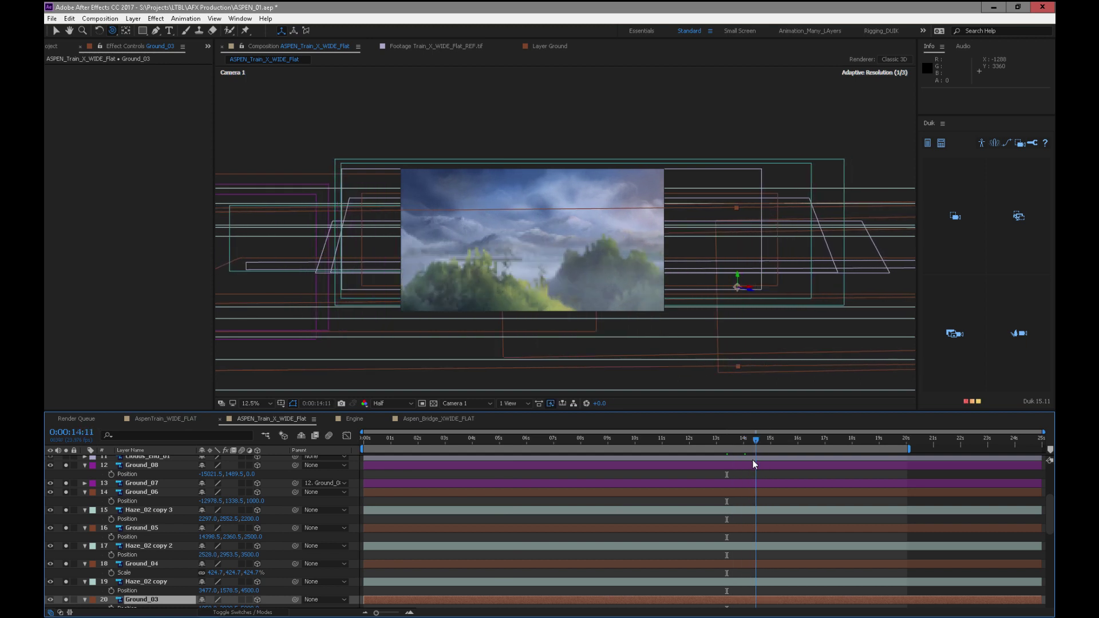
Push Ground_04 right to about X 10167, previewing from 16 back to 4 seconds
click(147, 565)
drag(763, 444, 729, 441)
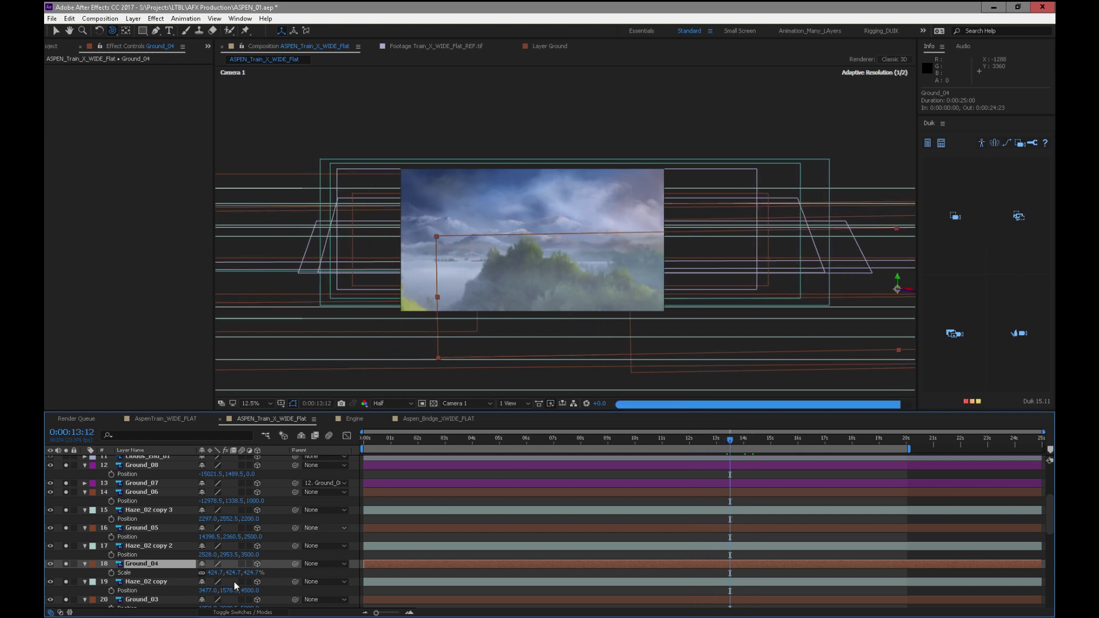
key(p)
drag(775, 441, 352, 473)
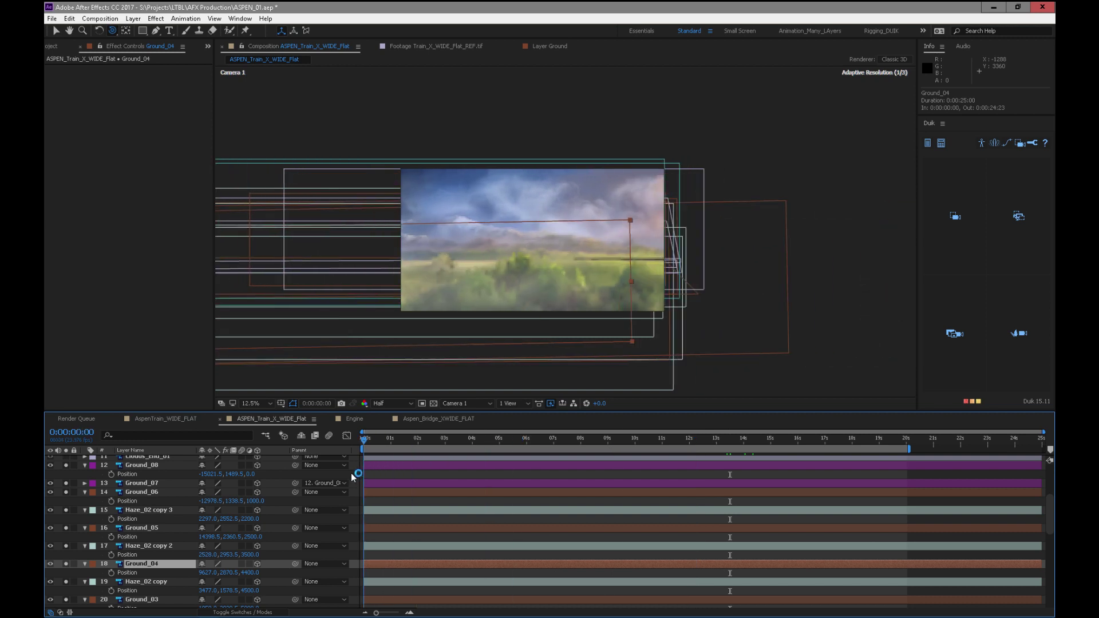
drag(206, 574, 212, 551)
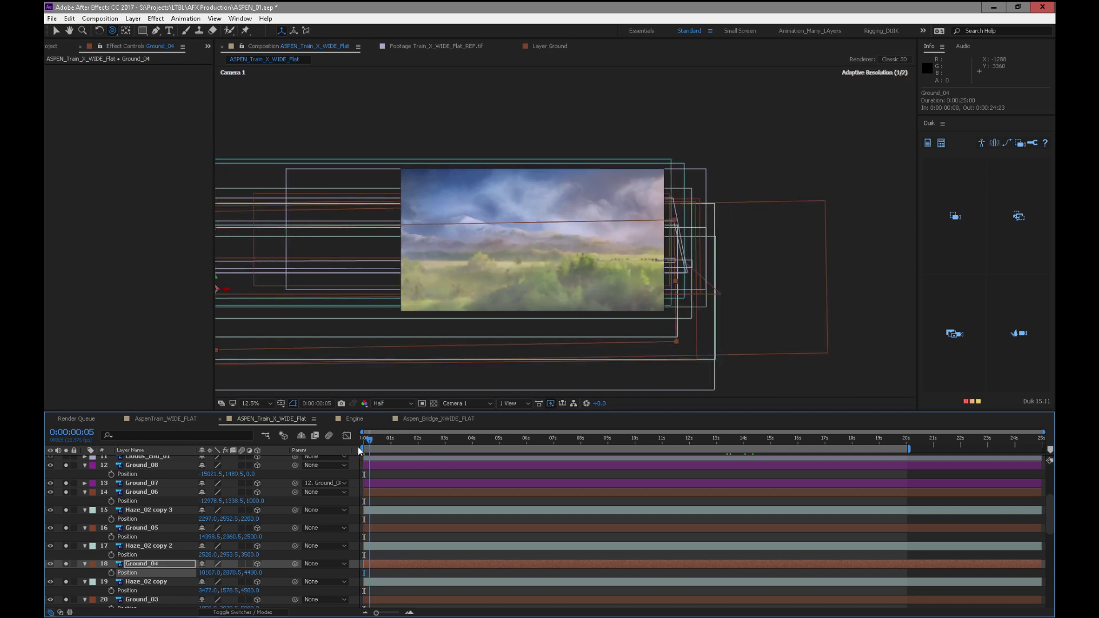
Inspect Ground_04 in its Layer view, then in the camera view shift it to X 8550
double_click(148, 564)
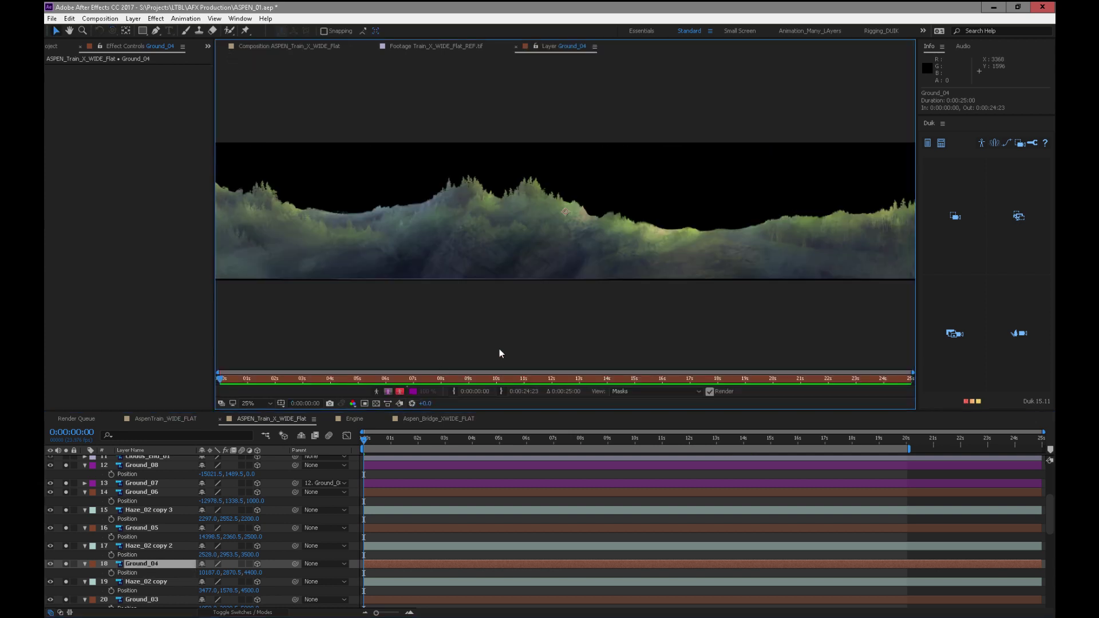
key(comma)
key(comma)
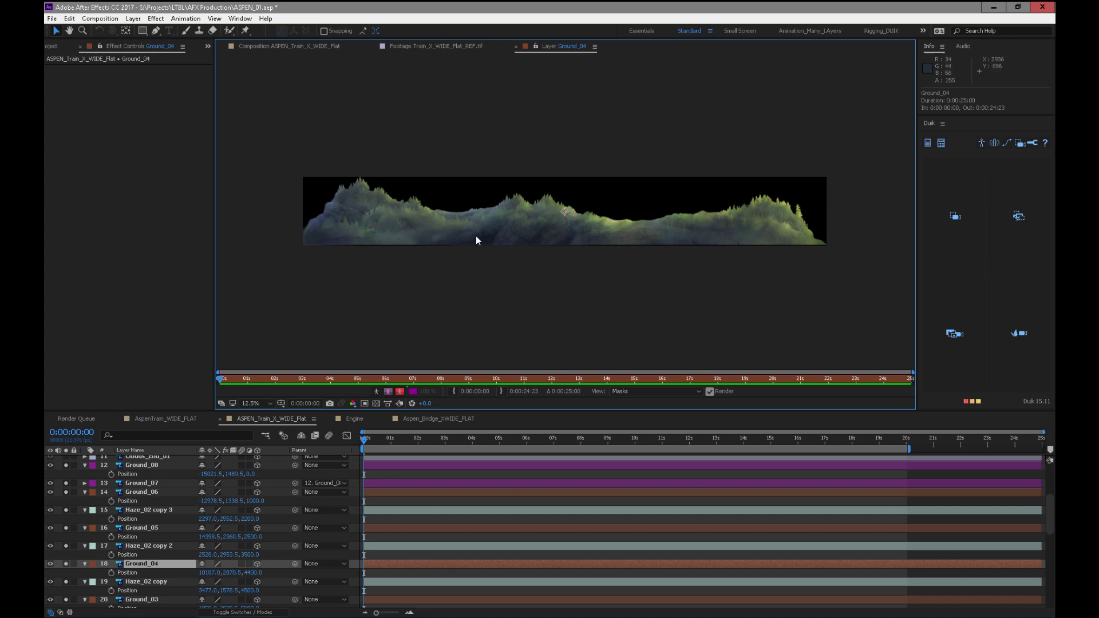
click(410, 47)
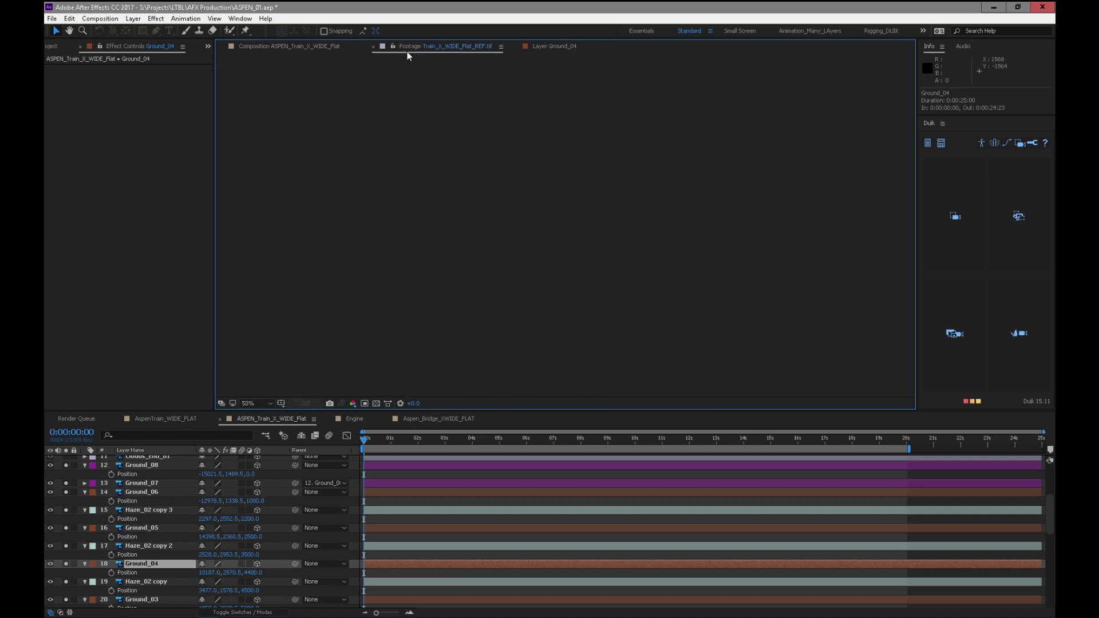
click(311, 47)
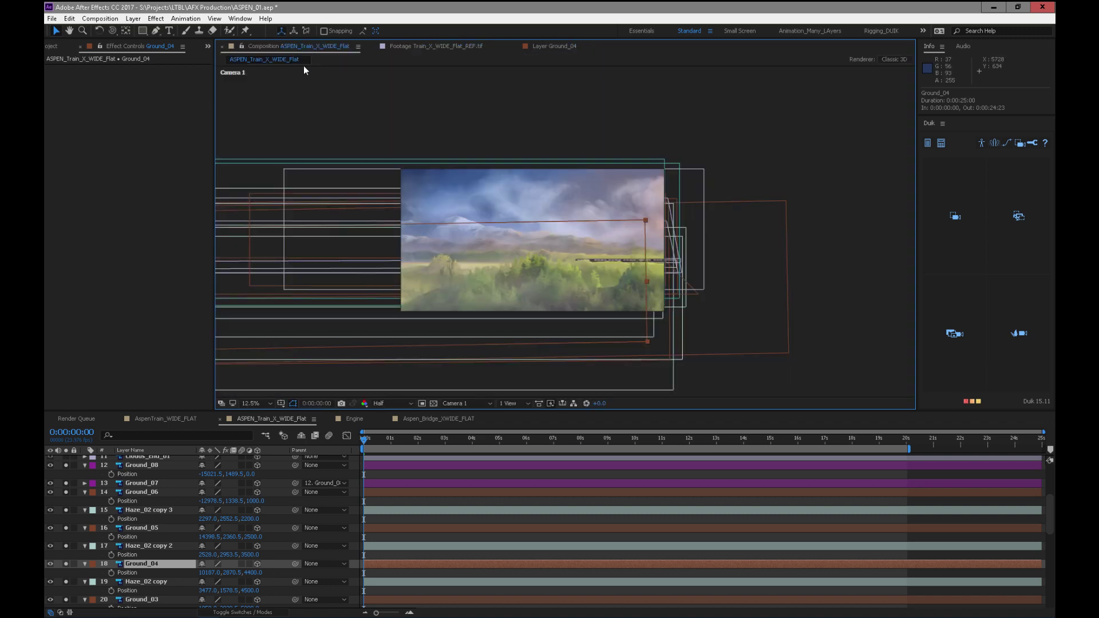
mouse_move(208, 572)
mouse_down()
mouse_move(351, 554)
mouse_move(216, 564)
mouse_up()
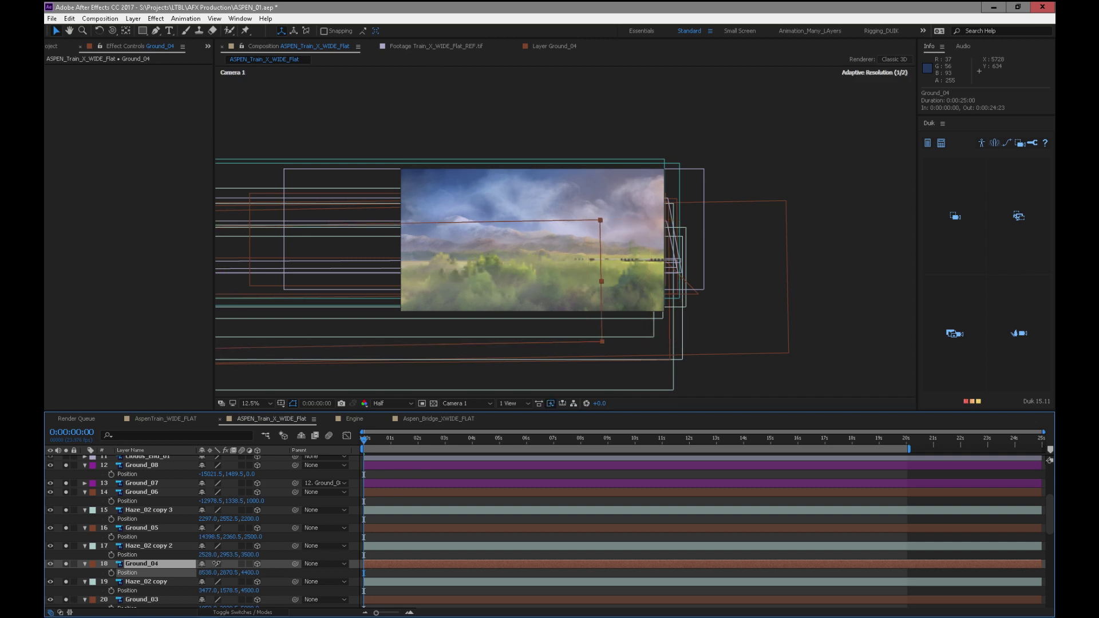
drag(388, 445, 644, 424)
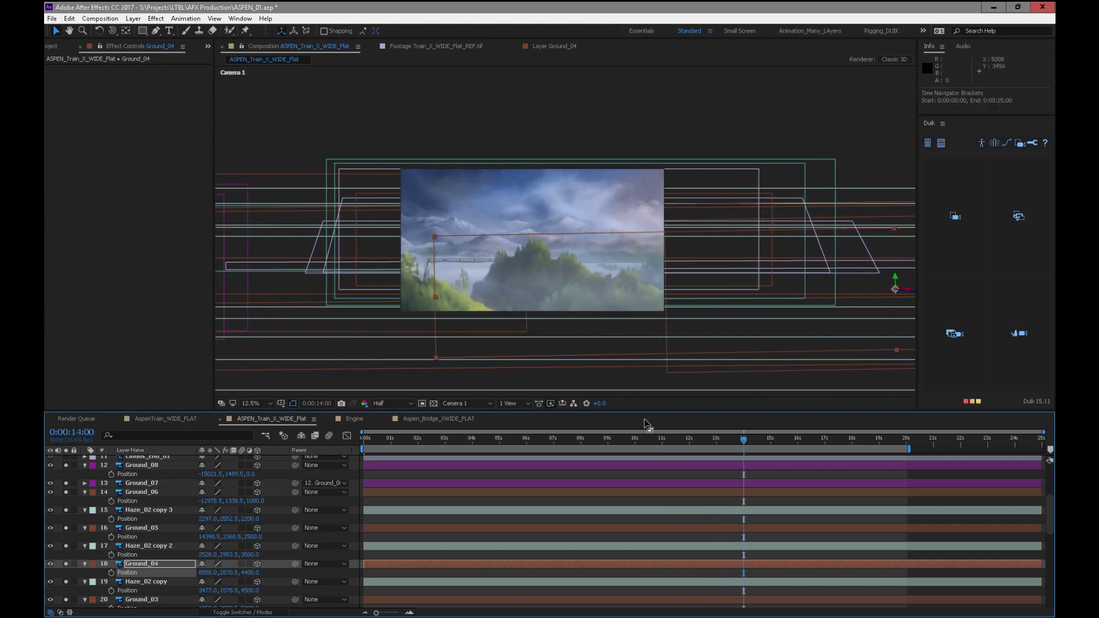
Tilt Ground_04 to -1 degree of rotation
click(157, 548)
click(149, 562)
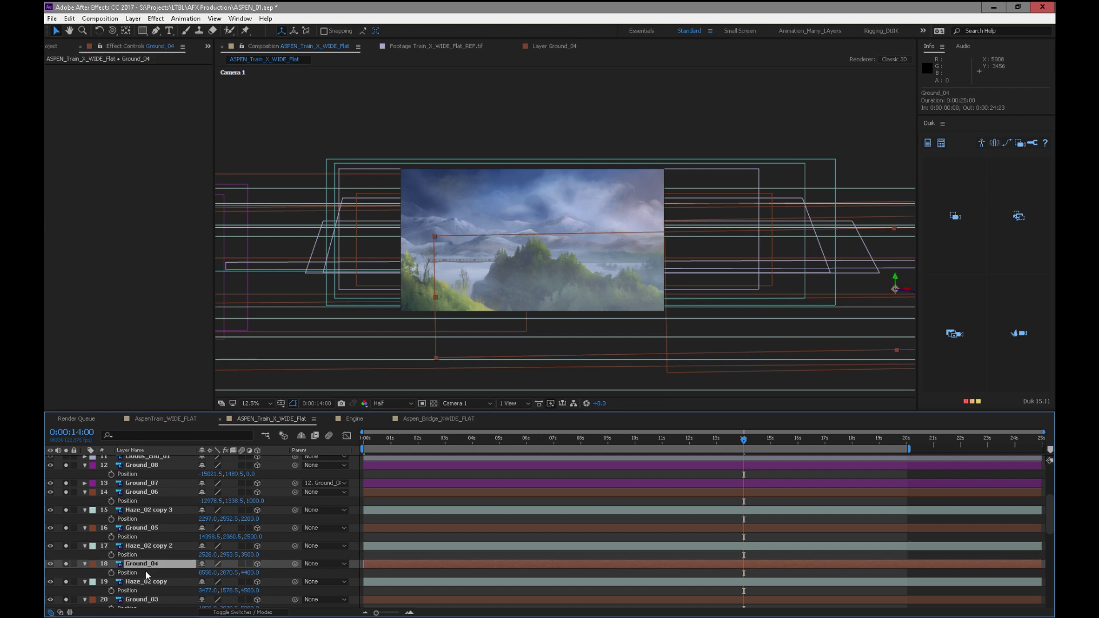
key(KP_Subtract)
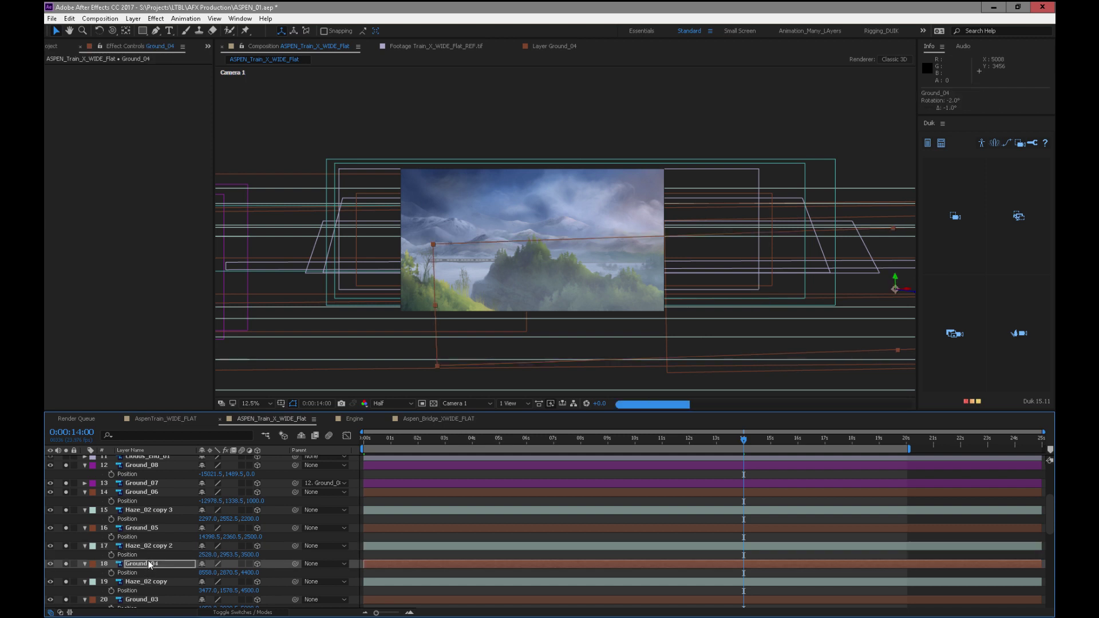
key(KP_Add)
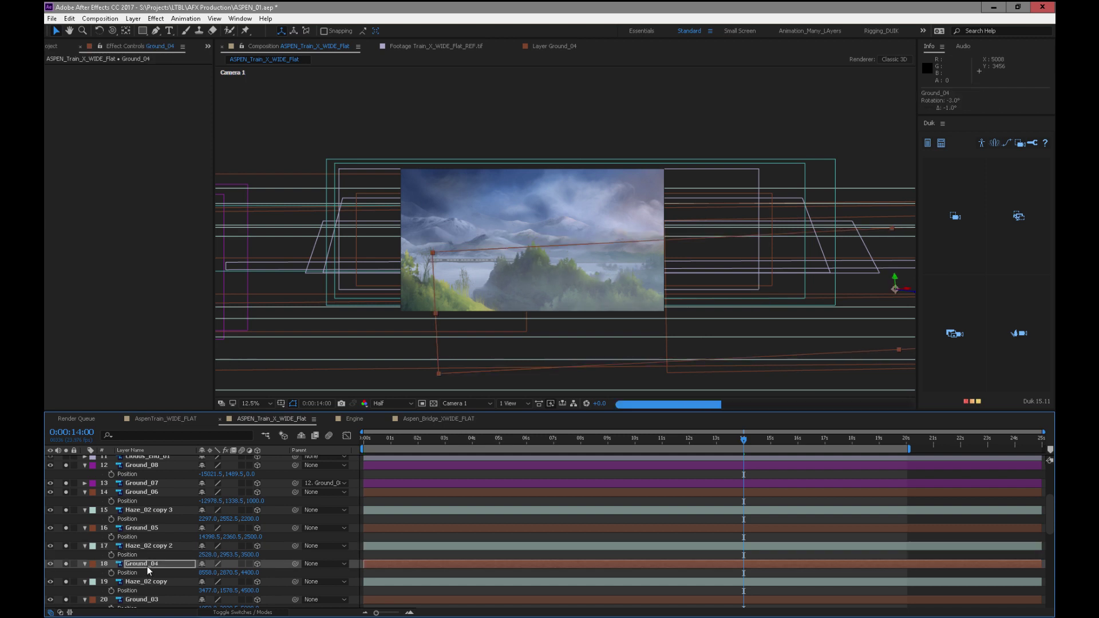
drag(743, 446, 382, 475)
key(KP_Add)
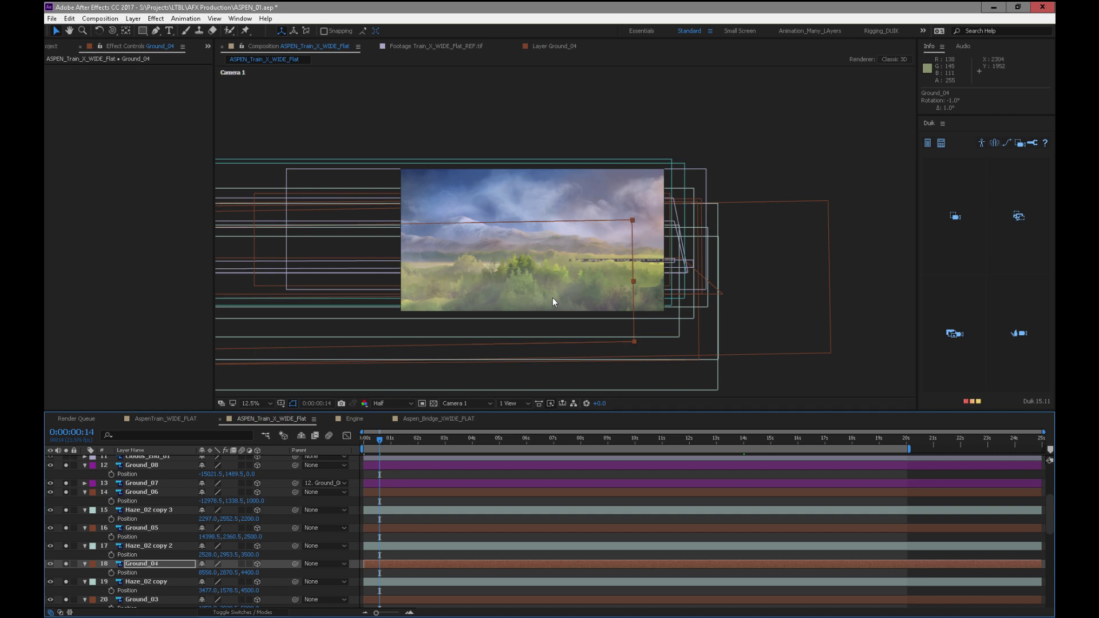
drag(687, 443, 579, 437)
Move Ground_04 to X 14458, reviewing the camera move between 5 and 15 seconds
drag(209, 572, 135, 578)
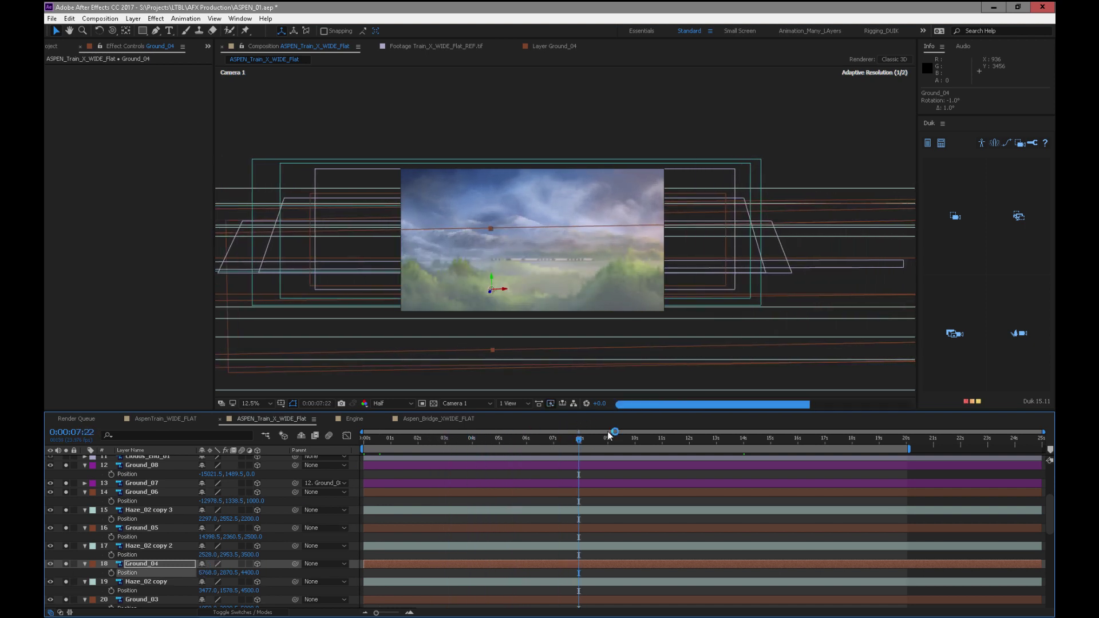
drag(575, 445, 691, 439)
drag(206, 572, 451, 546)
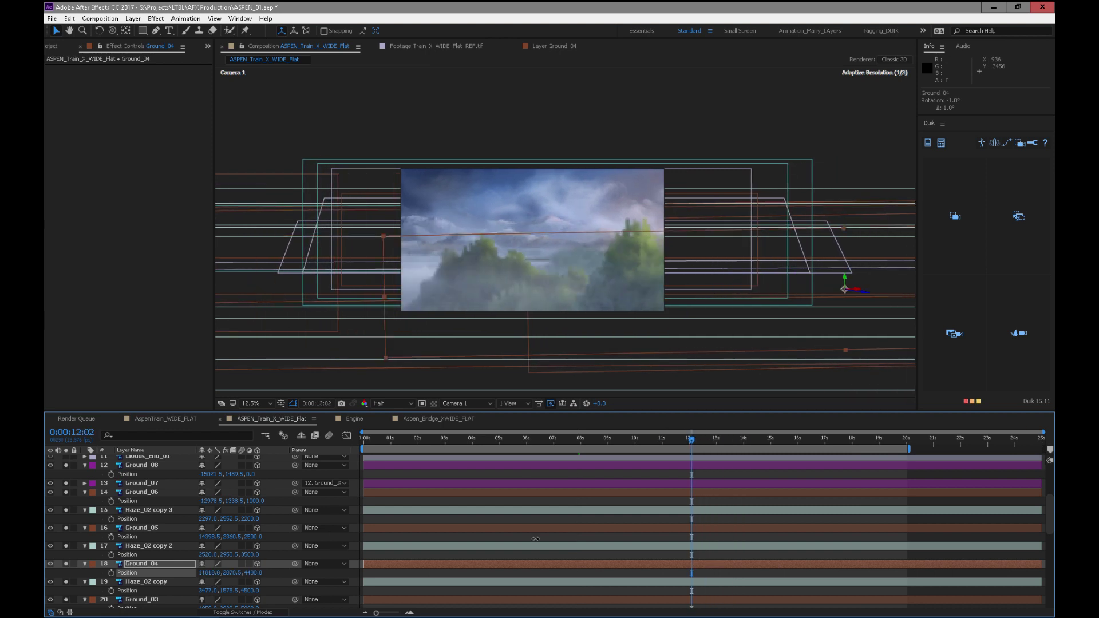
drag(582, 505, 601, 504)
drag(589, 439, 779, 440)
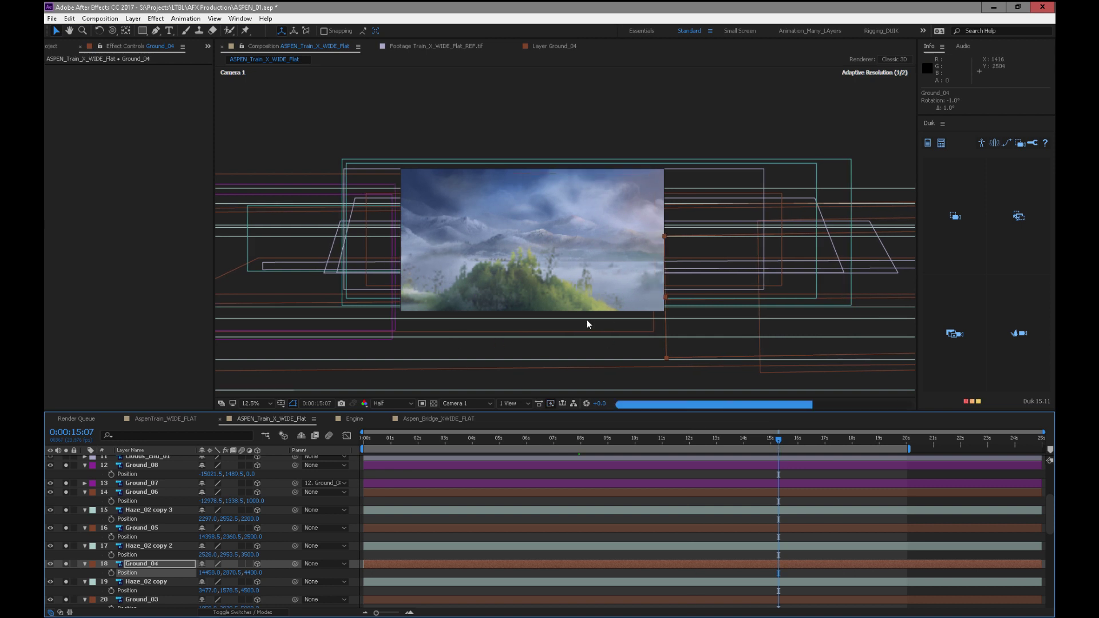
drag(792, 446, 747, 441)
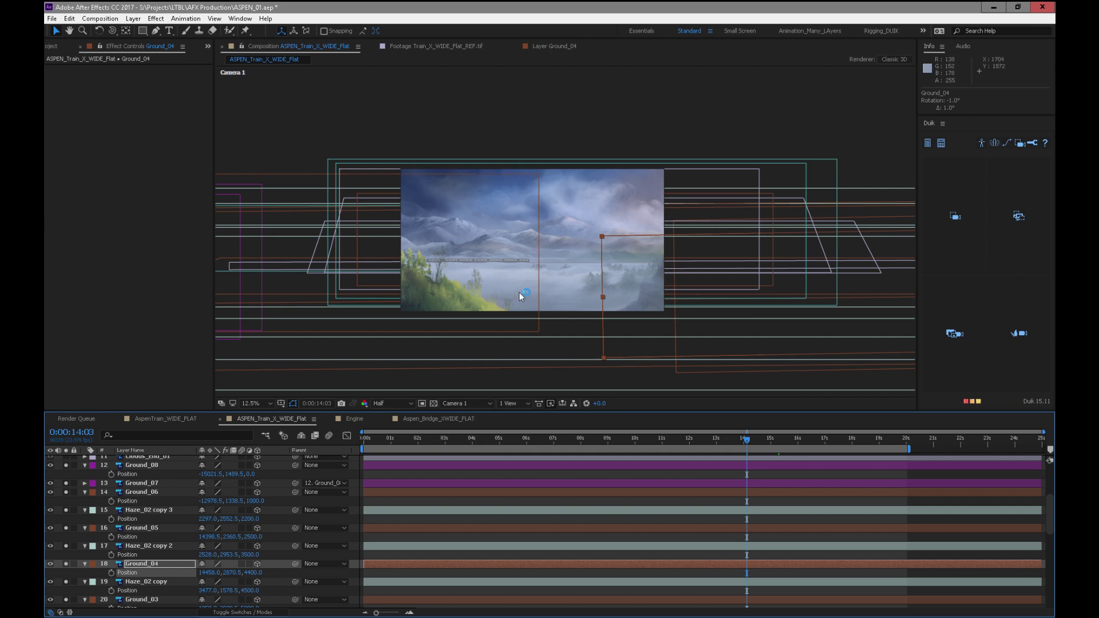
drag(745, 448, 578, 433)
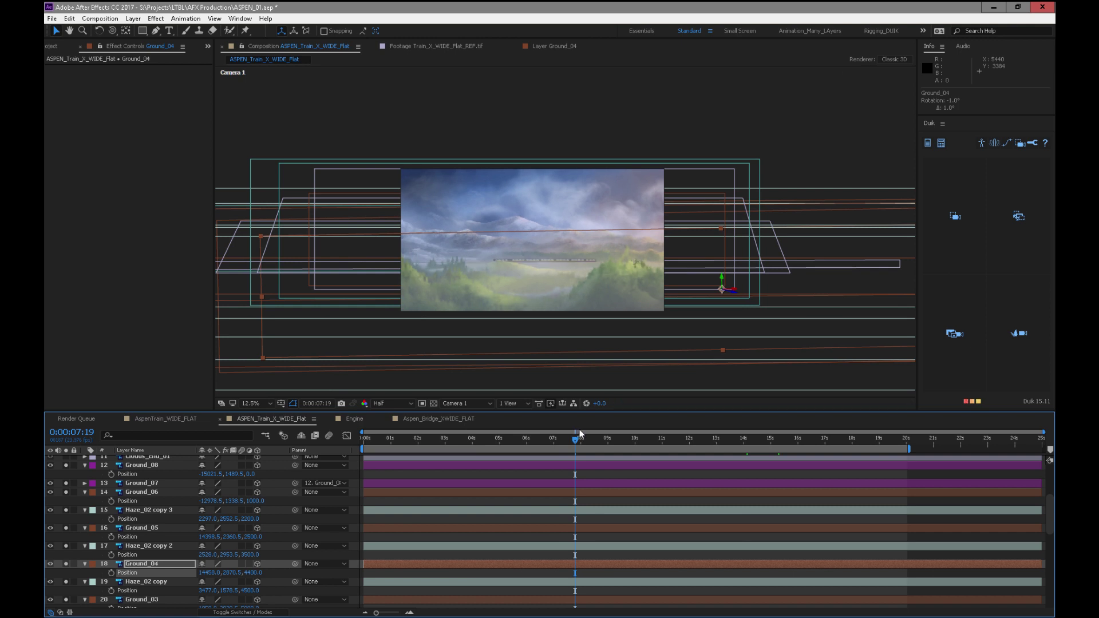
drag(590, 431, 743, 444)
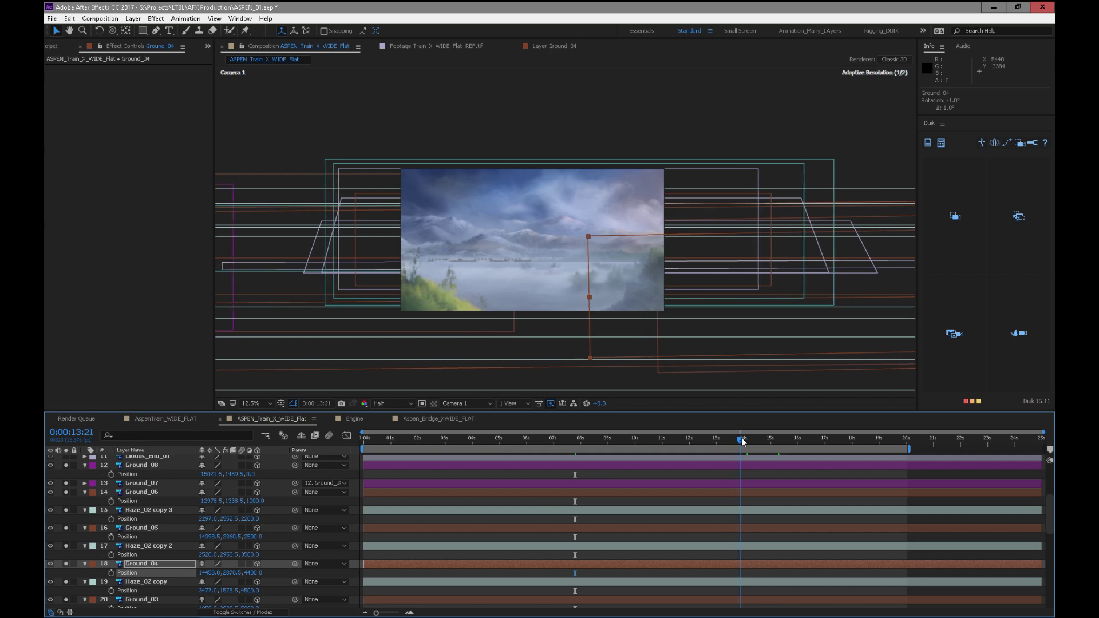
drag(715, 439, 800, 441)
Select Ground_06 and try a small rightward position nudge, then undo it
click(178, 483)
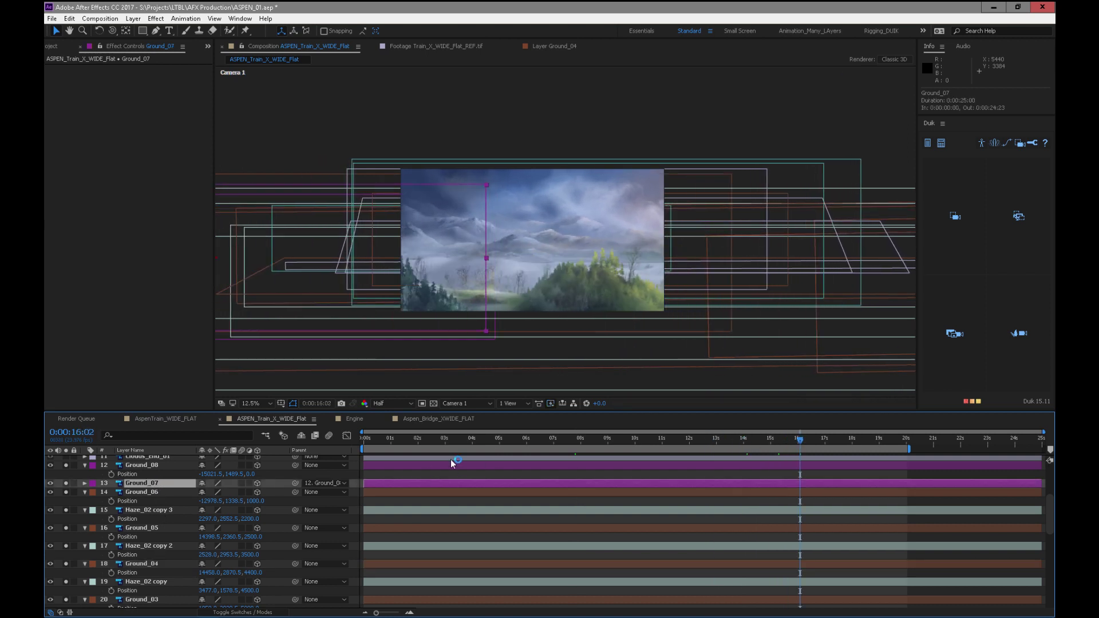
click(162, 468)
click(183, 495)
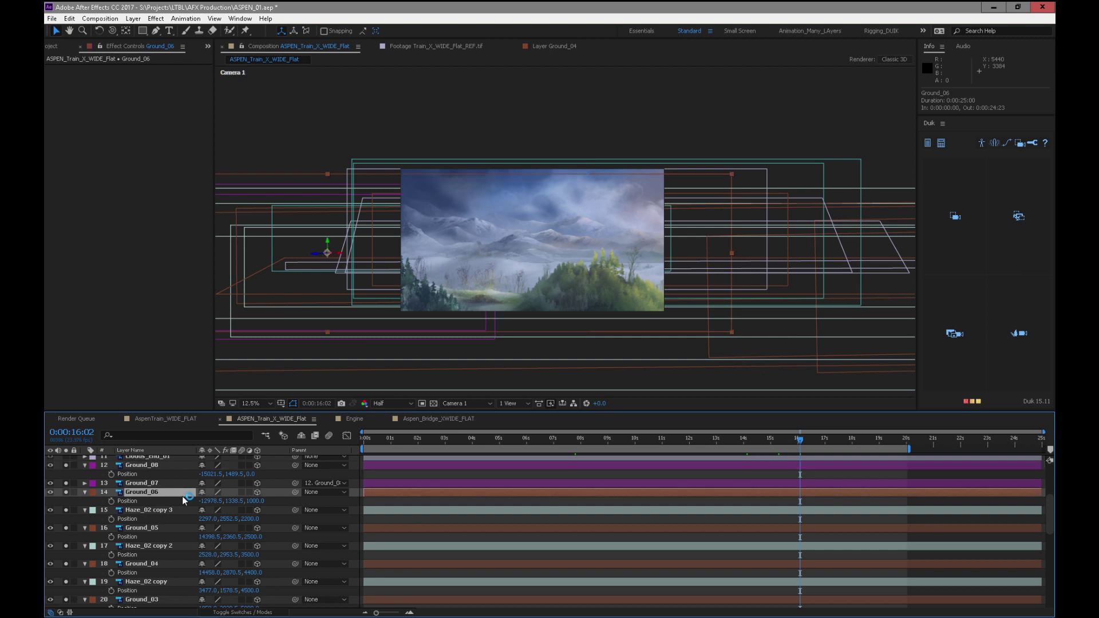
drag(208, 503, 269, 498)
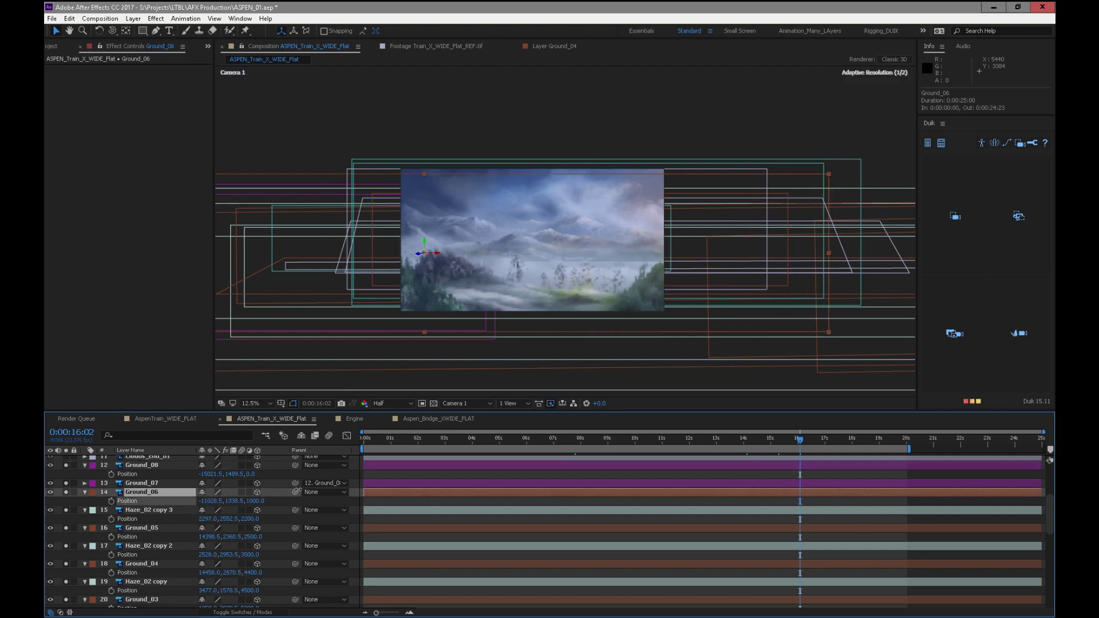
click(601, 438)
drag(799, 439, 885, 431)
key(ctrl+z)
Shift Ground_06 right to X -10318.5 and open it in its own layer view
click(866, 430)
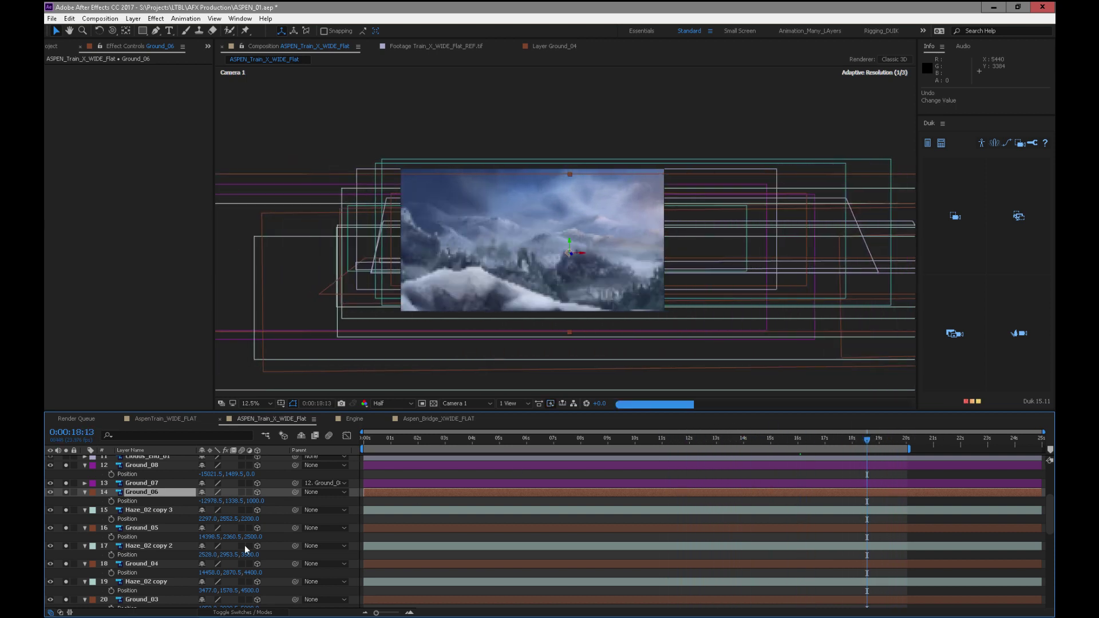
drag(212, 502, 334, 489)
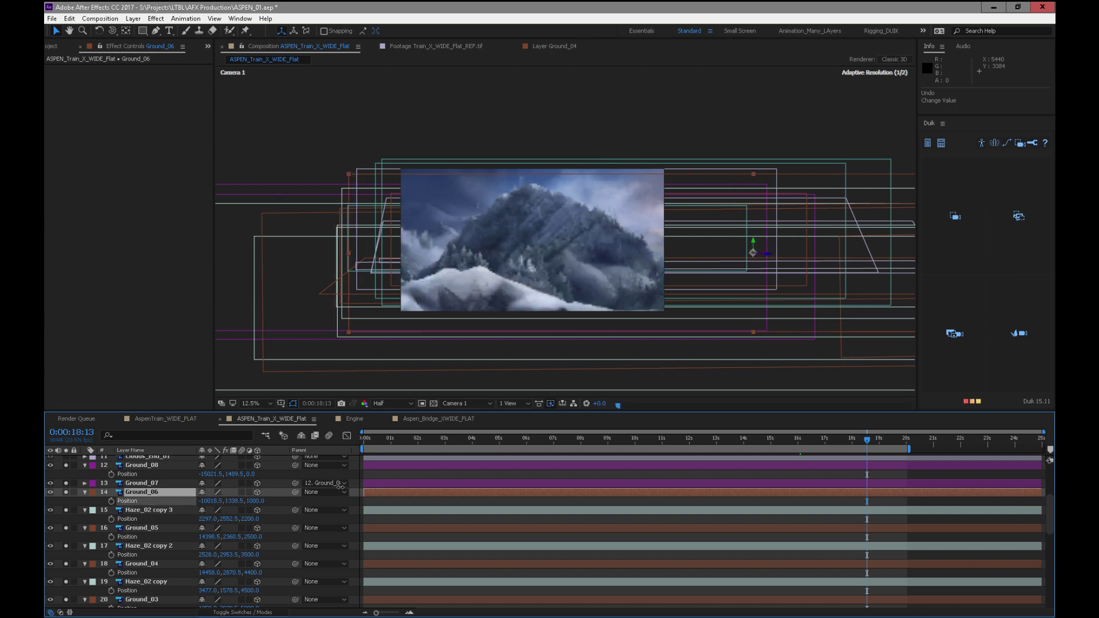
drag(833, 439, 762, 430)
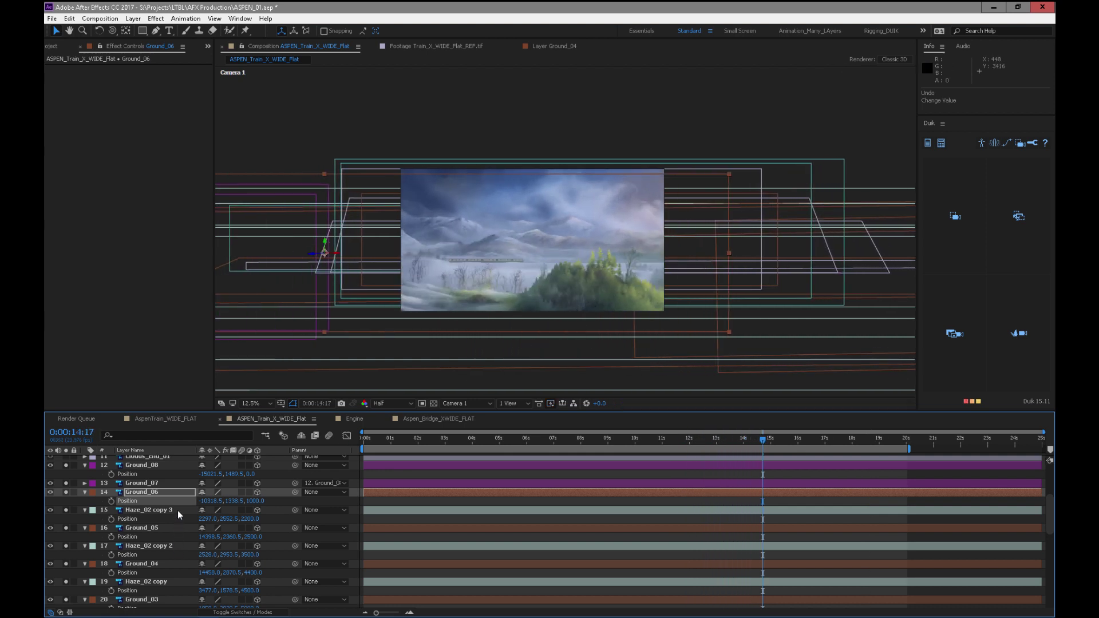
double_click(172, 493)
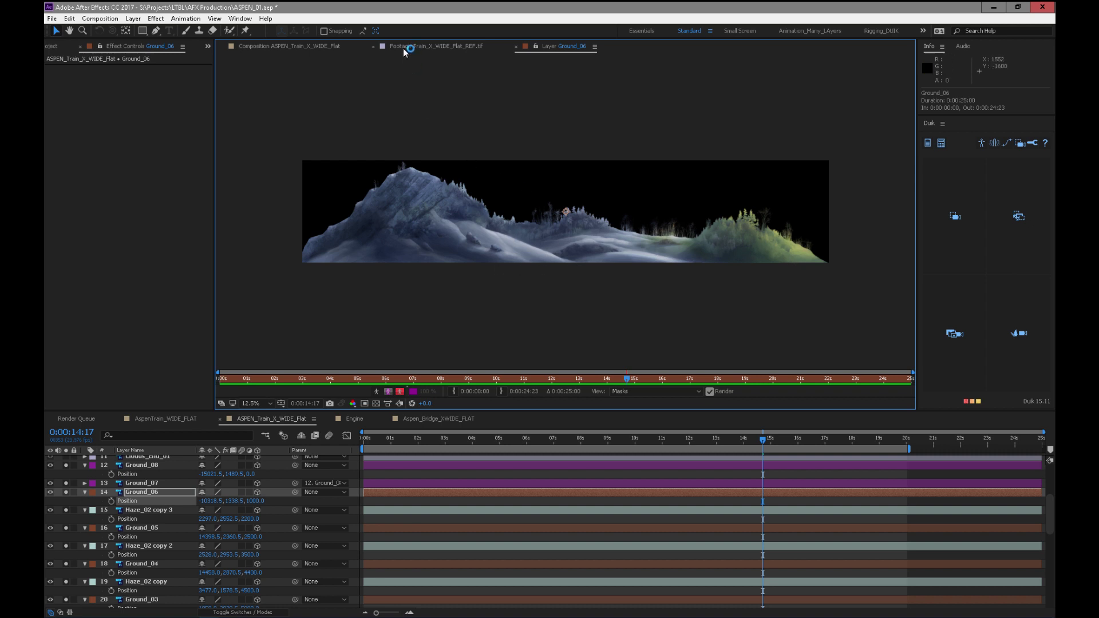
Back in ASPEN_Train_X_WIDE_Flat, zoom the viewer out and scrub the shot between 14 and 16 seconds
click(315, 47)
drag(756, 449, 842, 444)
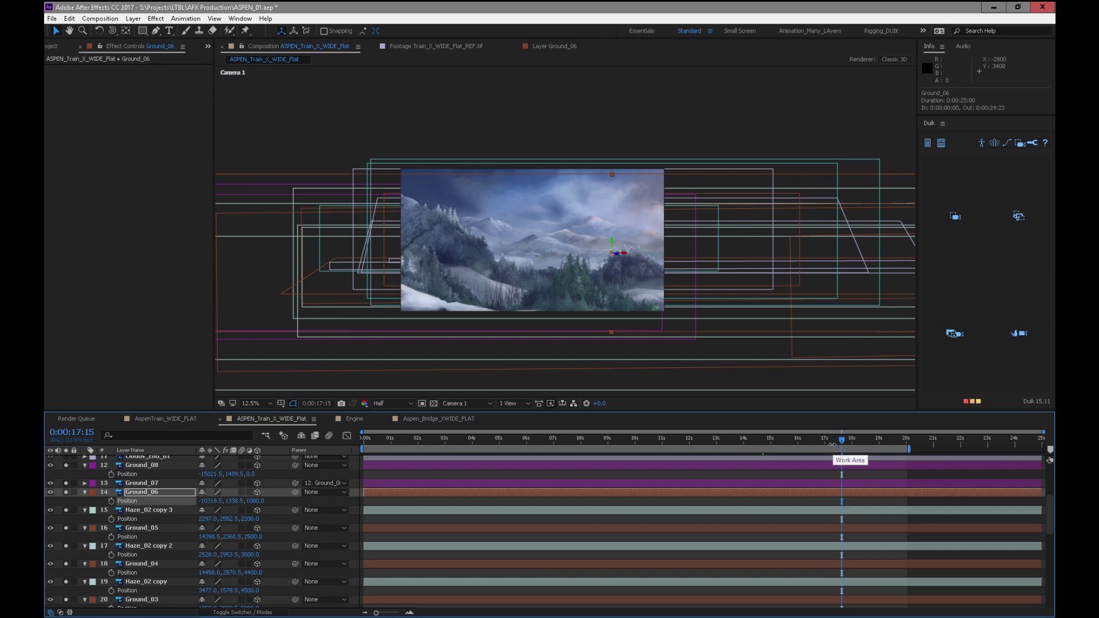
drag(682, 442, 739, 427)
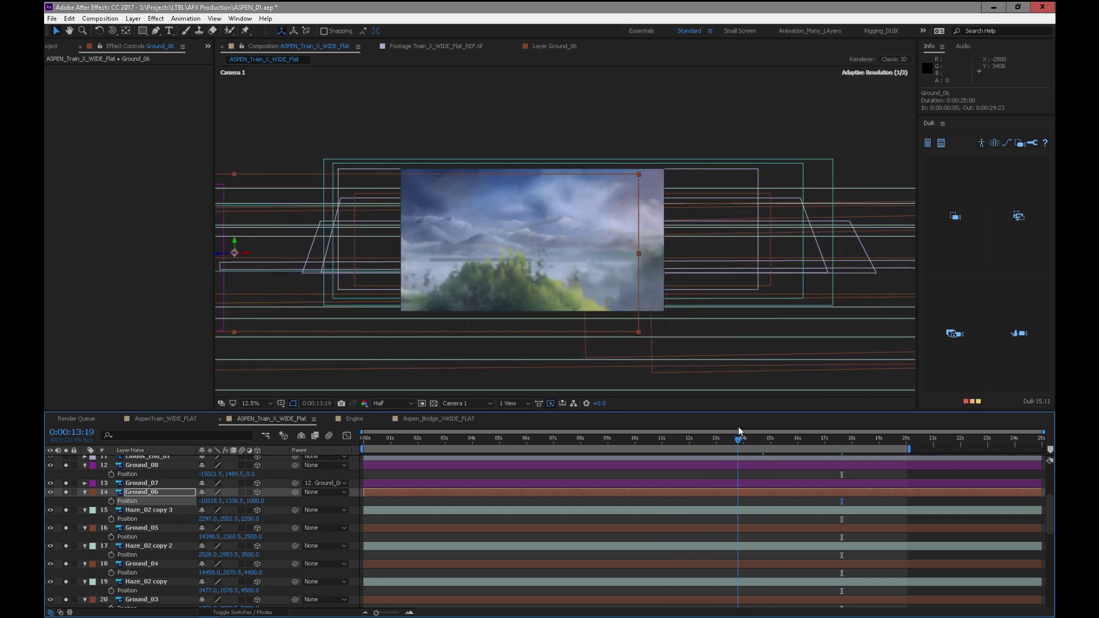
key(comma)
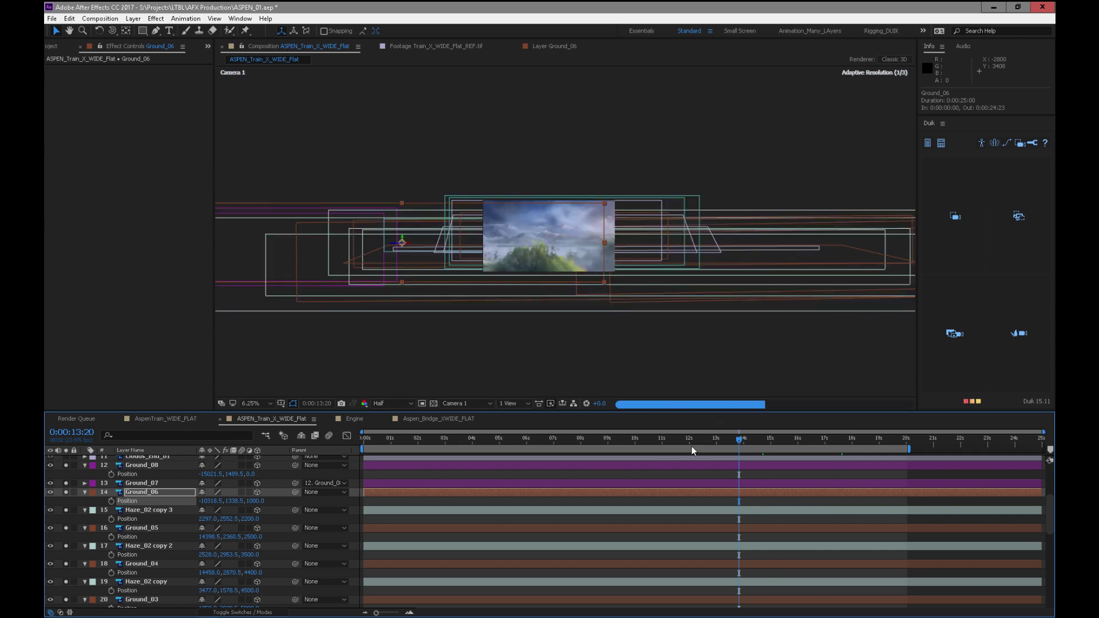
drag(753, 439, 763, 470)
Move Ground_06 left to X -12238.5 and lower it, reviewing frames around 13–15 seconds
scroll(538, 270, up, 4)
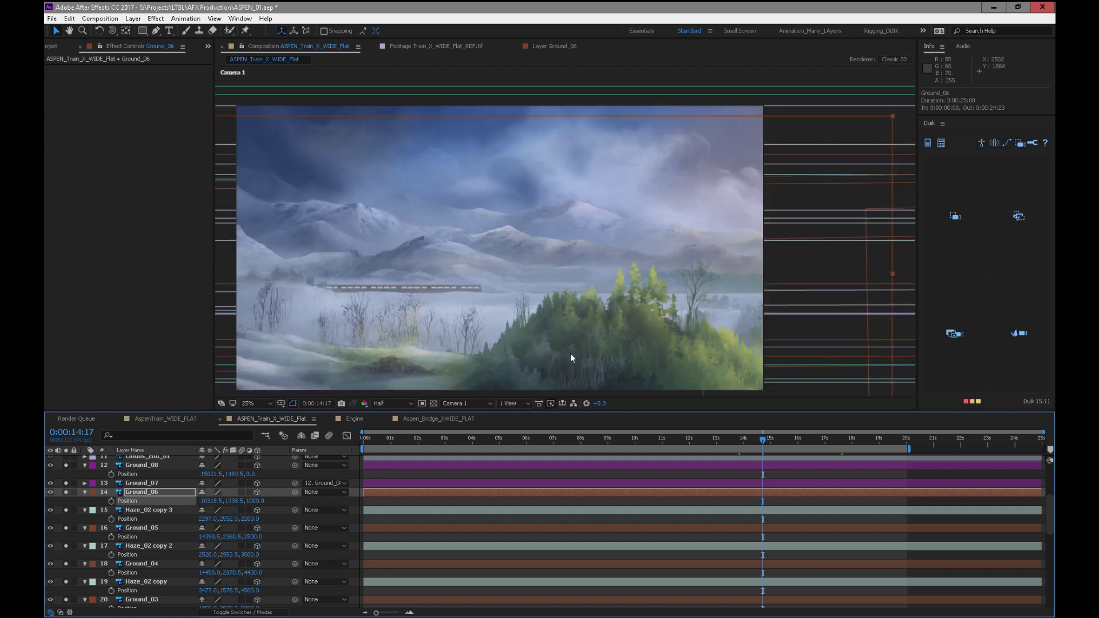
scroll(572, 384, down, 1)
scroll(565, 396, up, 1)
scroll(563, 401, down, 1)
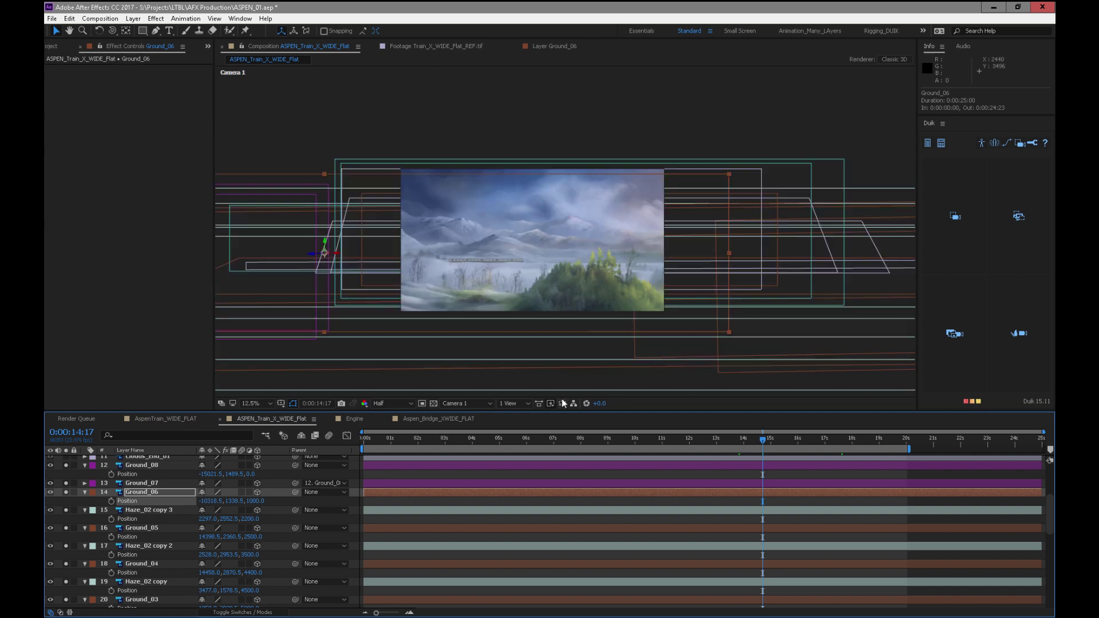
drag(720, 440, 900, 439)
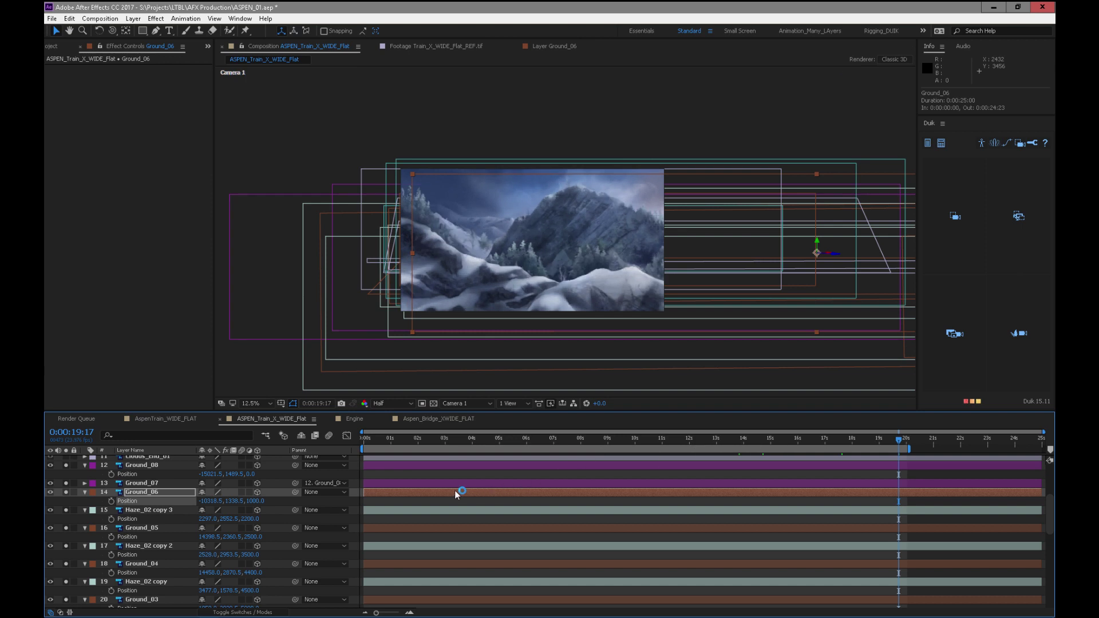
drag(203, 502, 202, 519)
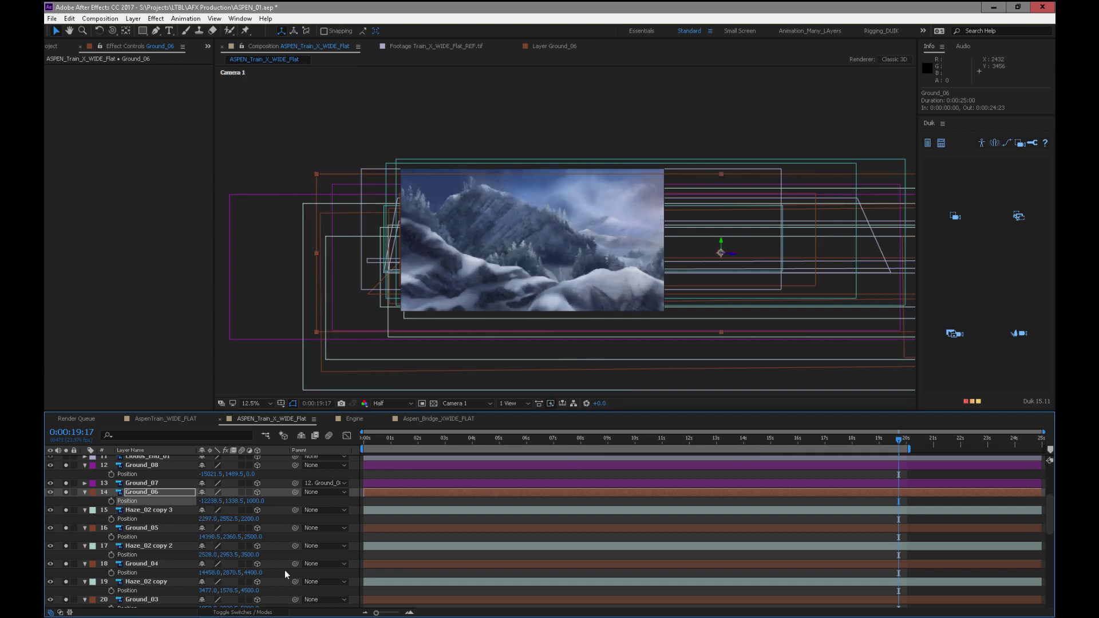
drag(235, 501, 288, 499)
click(402, 445)
drag(426, 450, 767, 438)
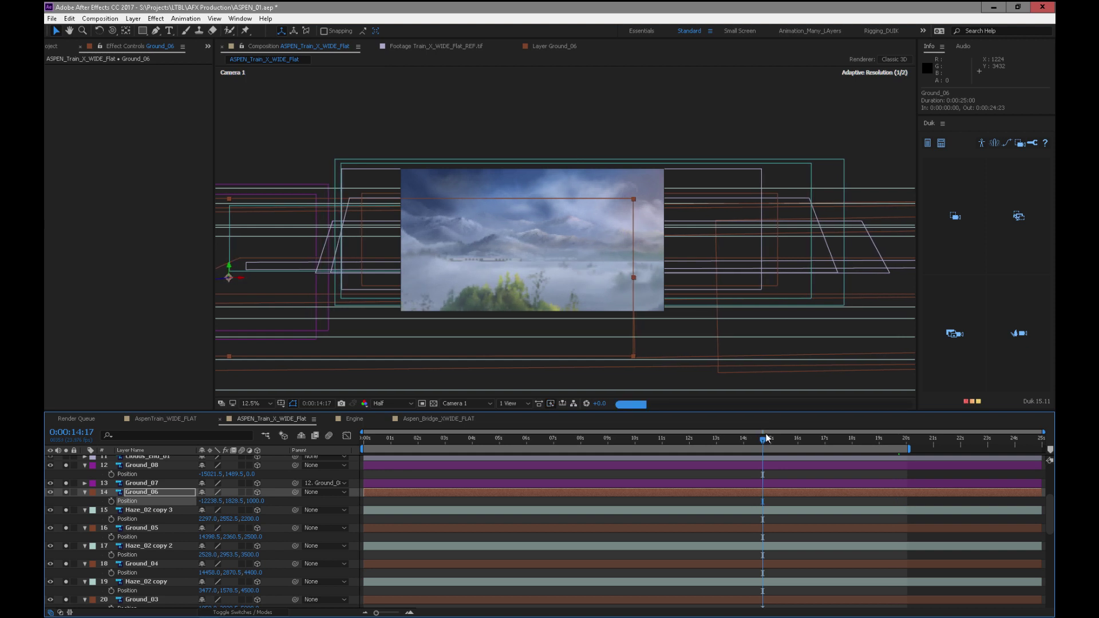
Level Ground_06 back to 0° rotation and preview later frames of the camera move
key(KP_Add)
key(KP_Add)
key(KP_Add)
key(KP_Add)
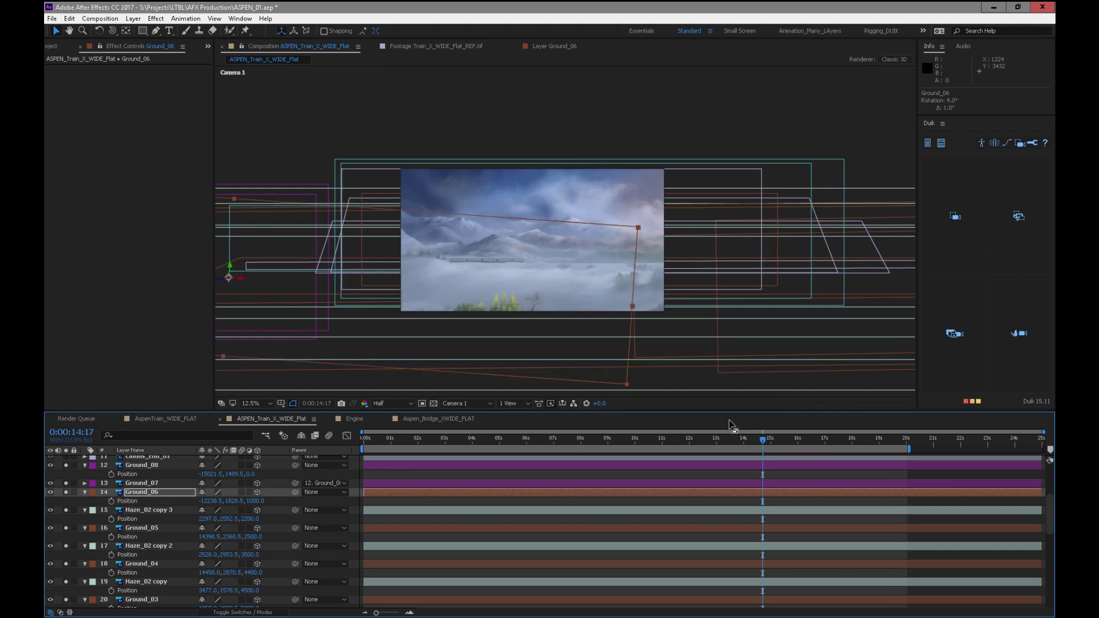
key(KP_Add)
key(KP_Subtract)
key(KP_Subtract)
key(KP_Subtract)
key(KP_Subtract)
key(KP_Subtract)
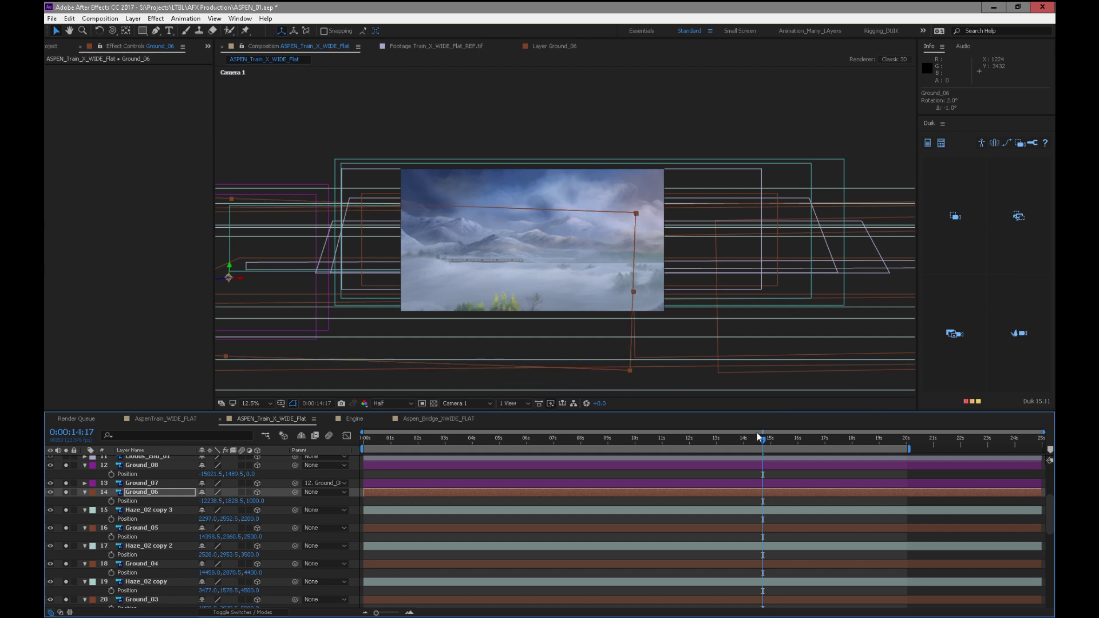
drag(761, 443, 813, 439)
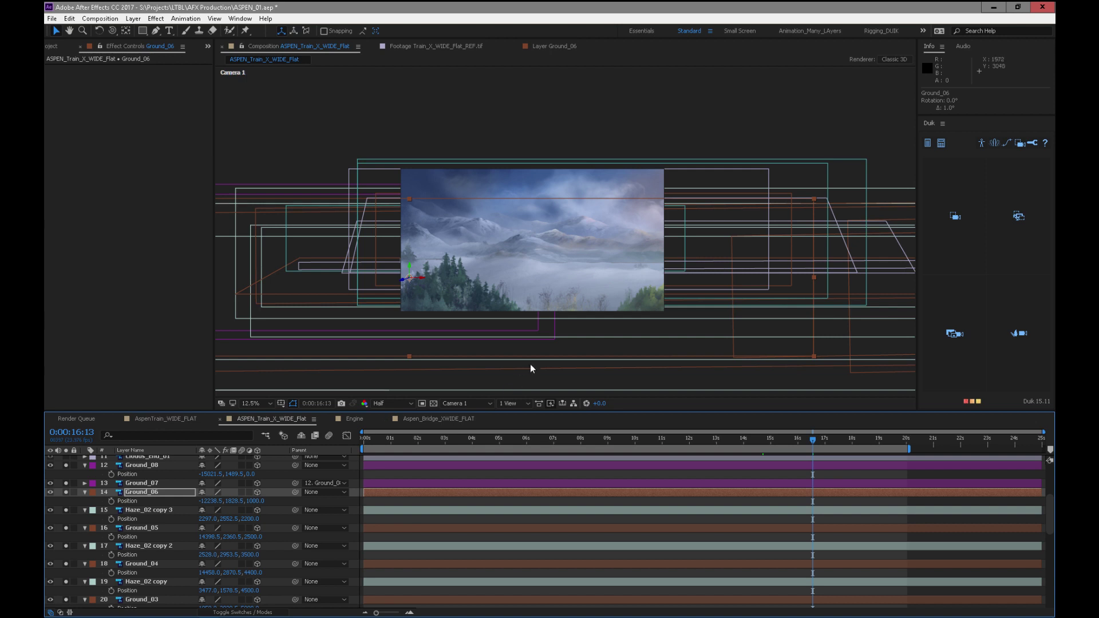
drag(564, 437, 784, 451)
Open Ground_06 in its layer view and pan to the snowy slope
click(157, 492)
double_click(161, 496)
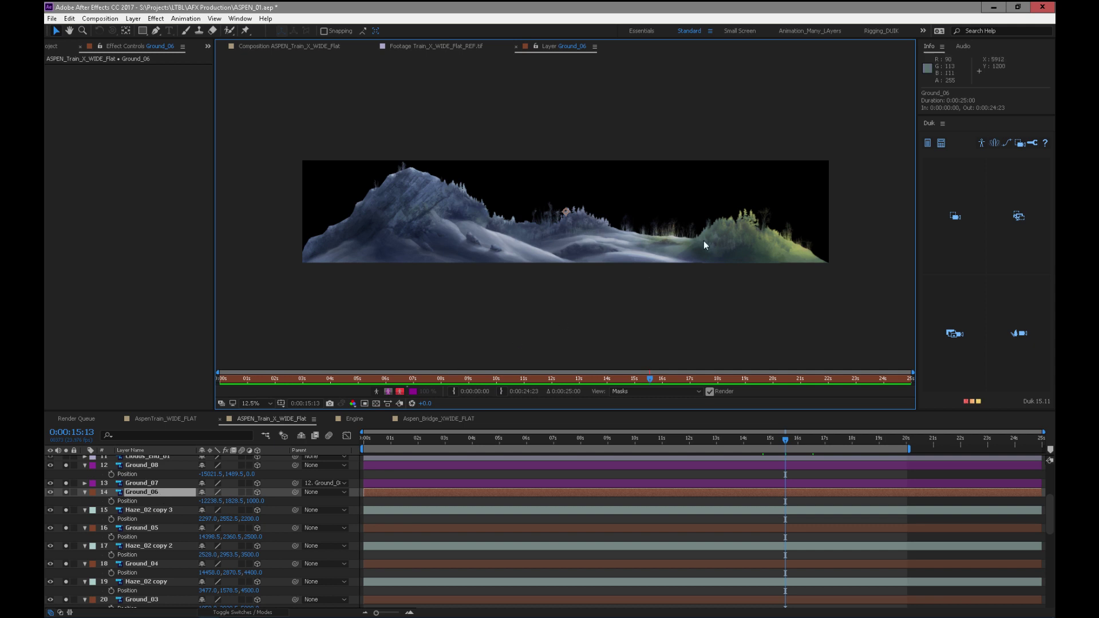
scroll(745, 253, up, 2)
drag(744, 300, 423, 217)
Draw a closed Pen-tool mask along the slope, cutting away the trees at the right
click(156, 32)
click(432, 220)
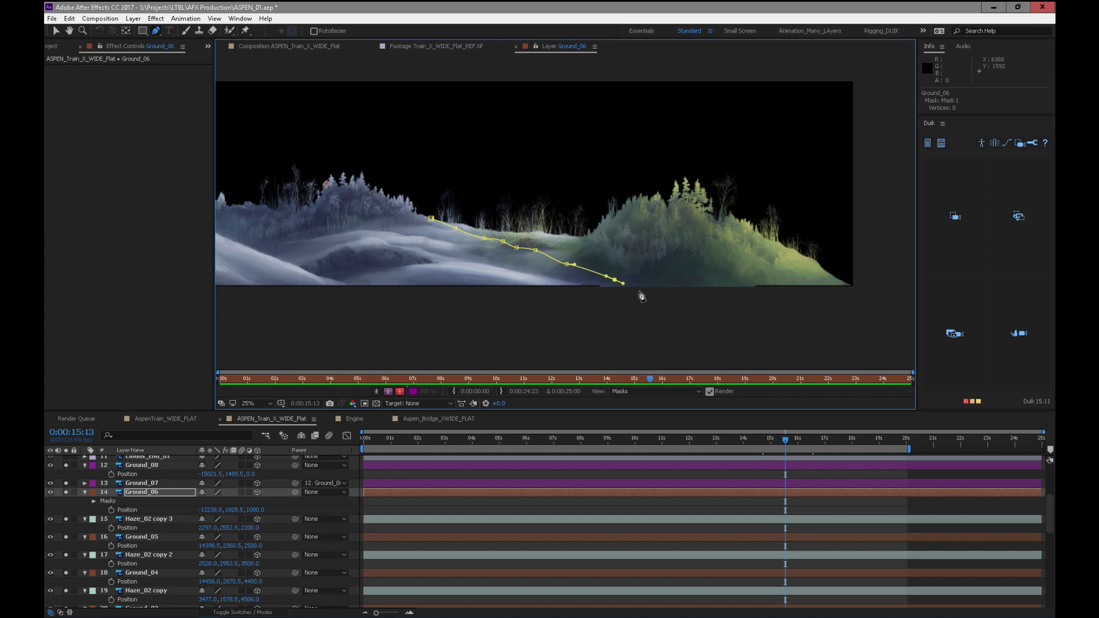
drag(386, 305, 858, 321)
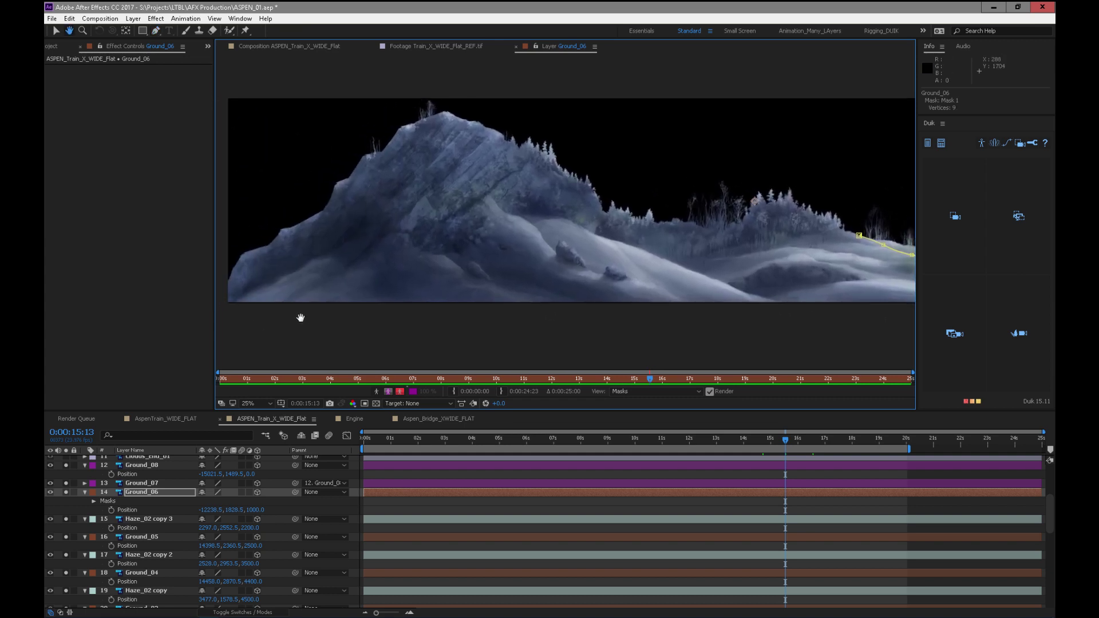
key(g)
click(303, 95)
drag(303, 95, 332, 117)
key(ctrl+z)
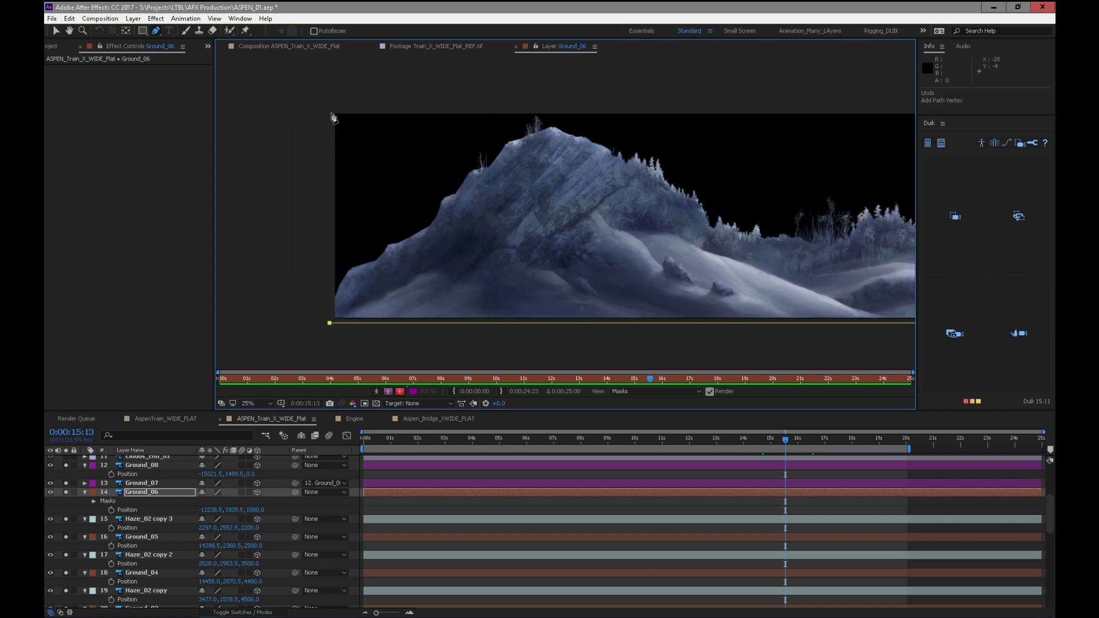
drag(571, 253, 518, 258)
drag(303, 260, 304, 256)
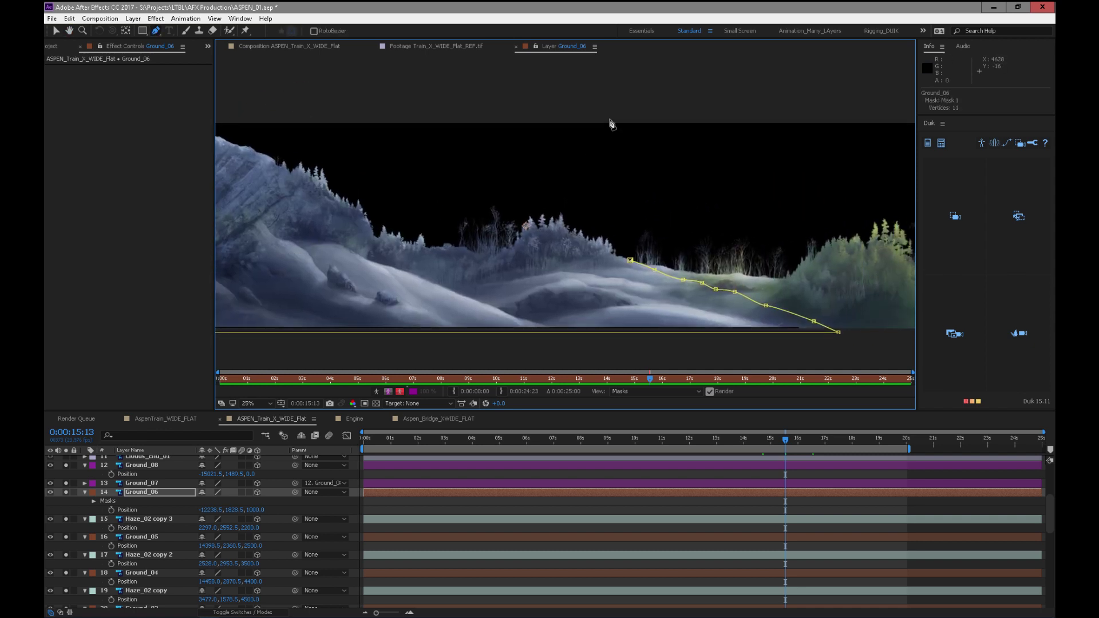
click(627, 120)
click(631, 261)
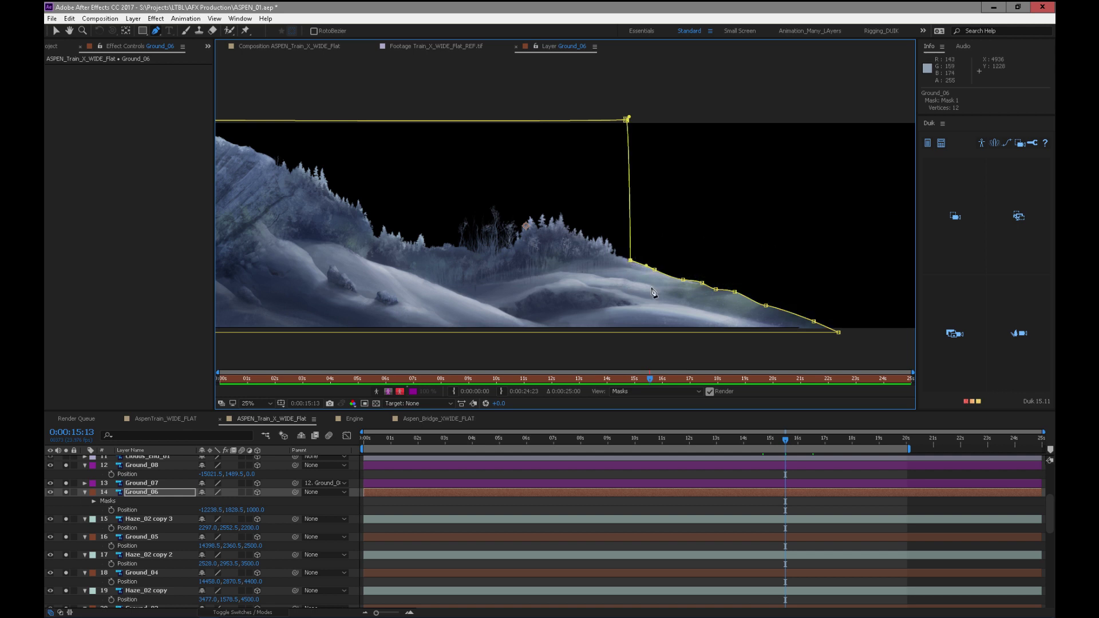
Set the Ground_06 Mask Feather to 10 pixels
key(f)
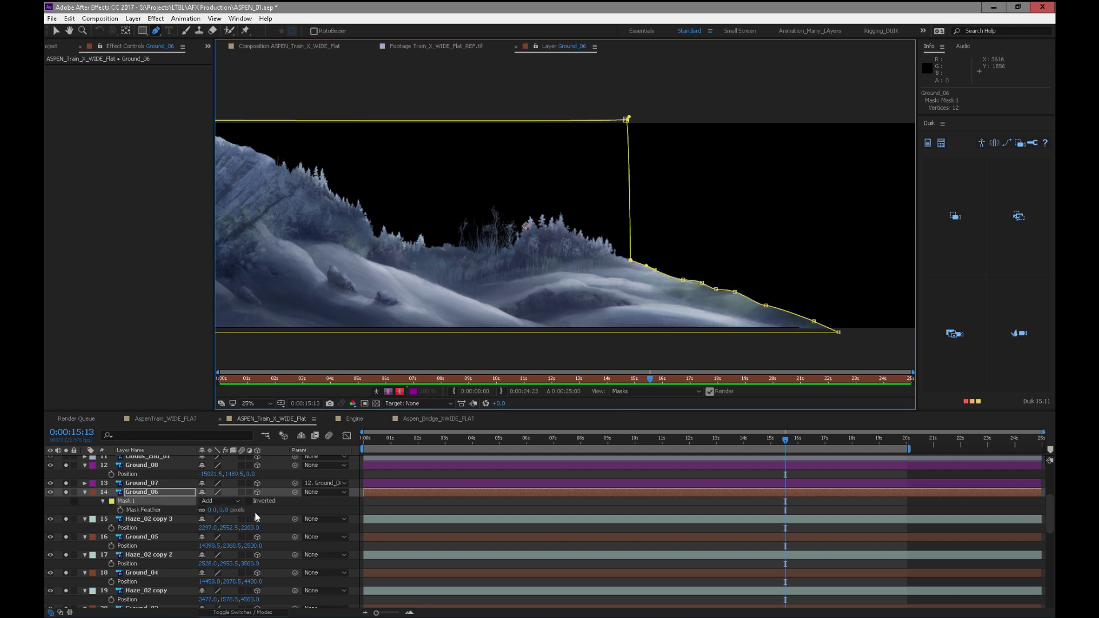
click(223, 510)
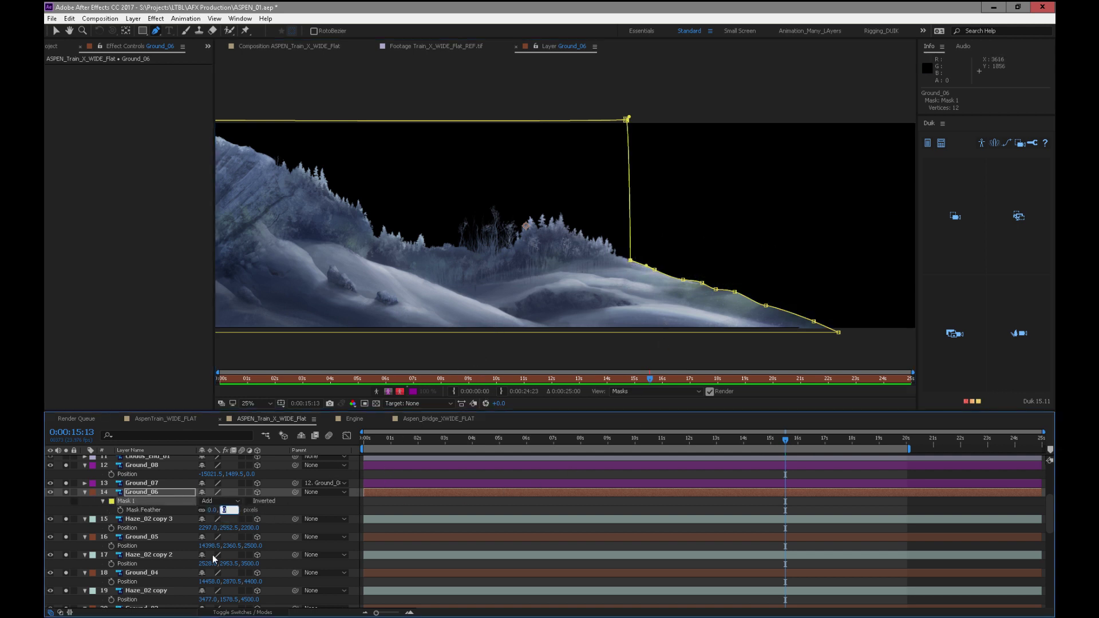
text(10)
key(Return)
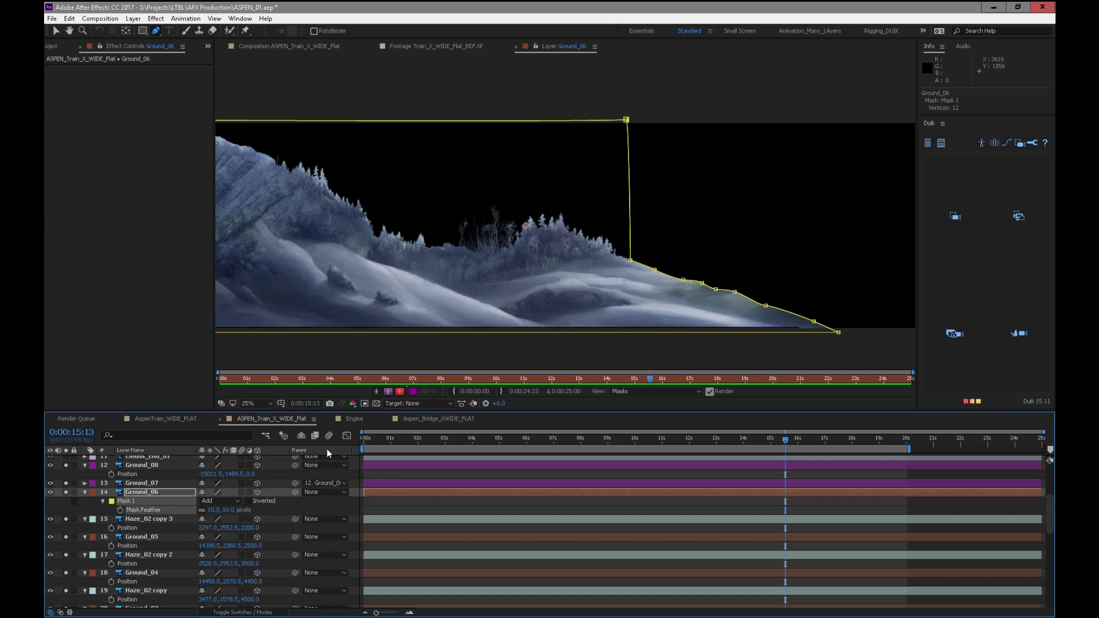
Close the Ground_06 layer view and scrub the composition to check the masked ground around 14–18 seconds
click(516, 47)
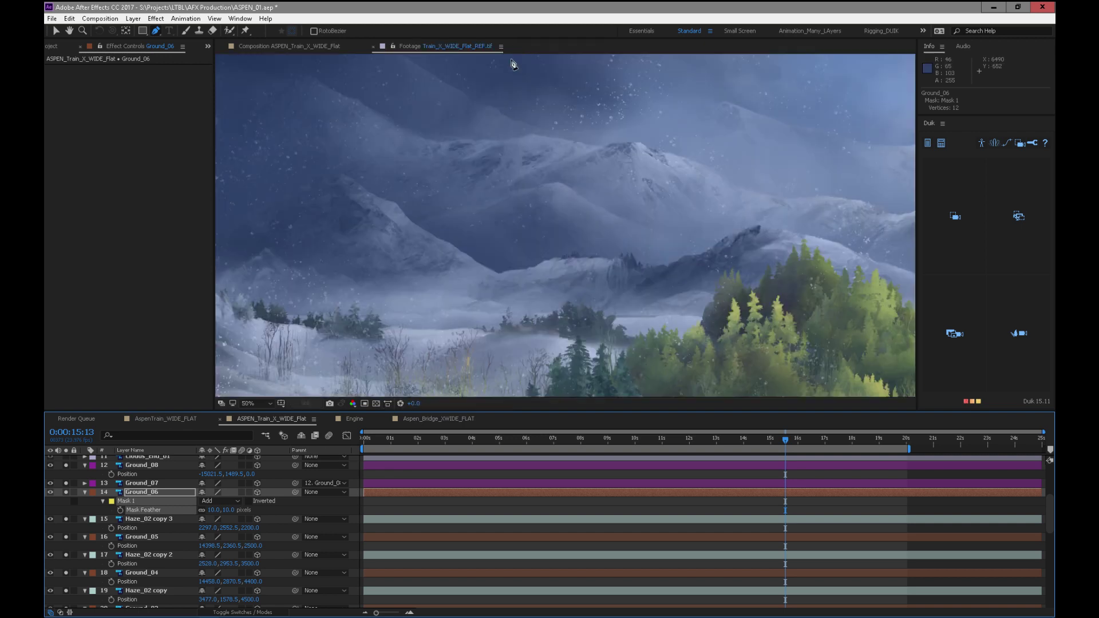
click(308, 48)
click(473, 359)
key(v)
drag(792, 442, 851, 448)
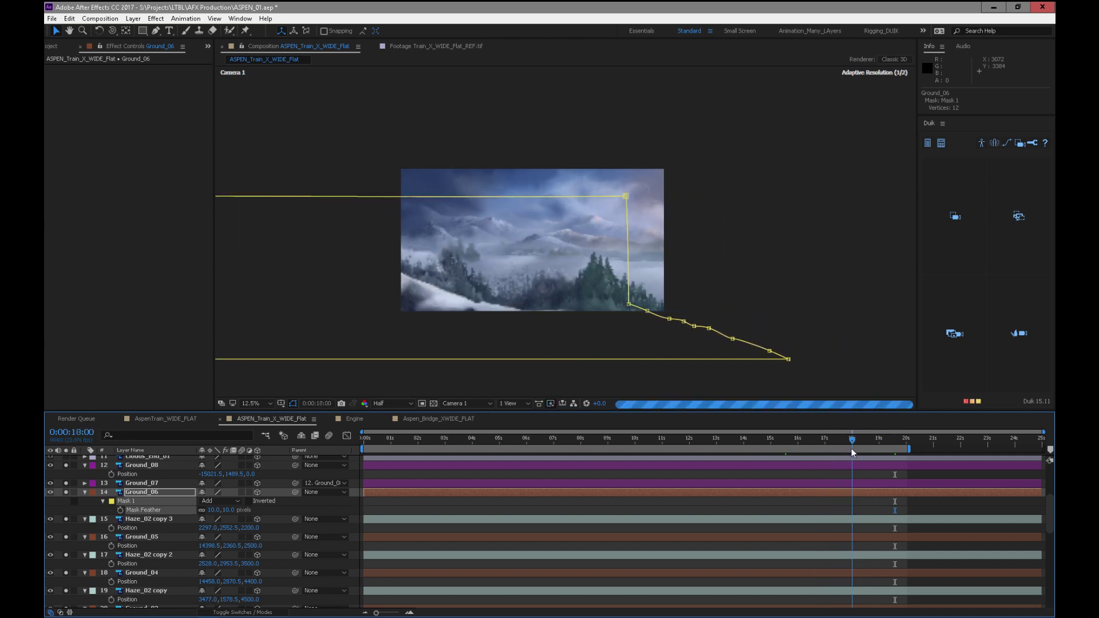
Push Ground_06 deeper to a Position Z of 3710
click(170, 492)
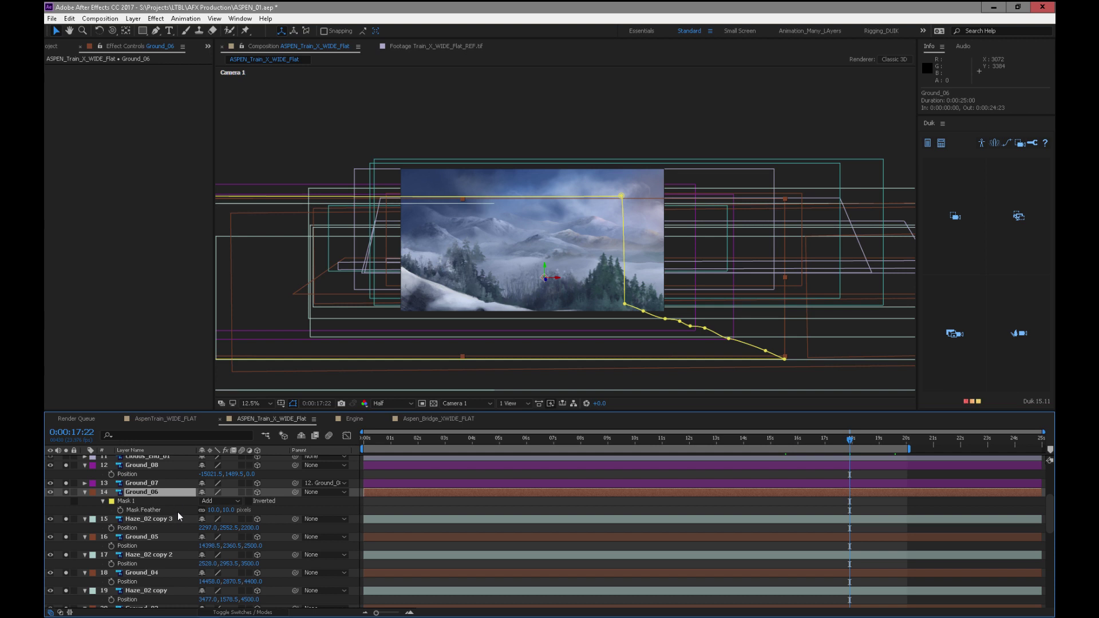
key(p)
text(1090)
key(Return)
drag(260, 501, 338, 441)
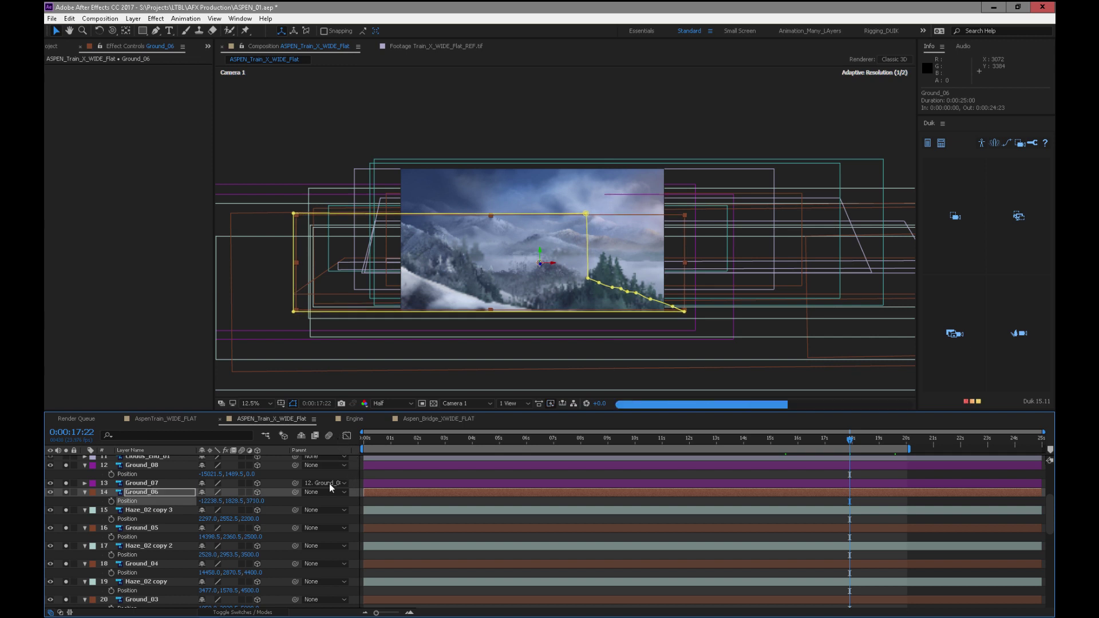
Scale Ground_06 up to 256% and check another frame of the shot
key(s)
drag(251, 501, 320, 491)
drag(502, 437, 786, 449)
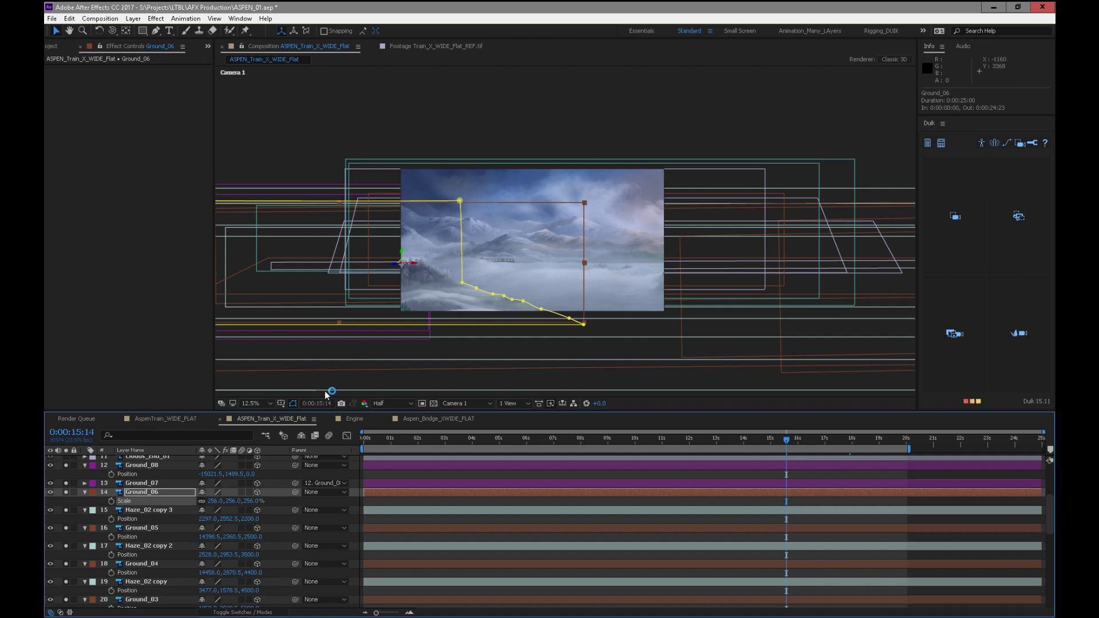
Duplicate Ground_06 as Ground_09, set its Mask 1 to Subtract, and move it to X -10438.5
click(137, 494)
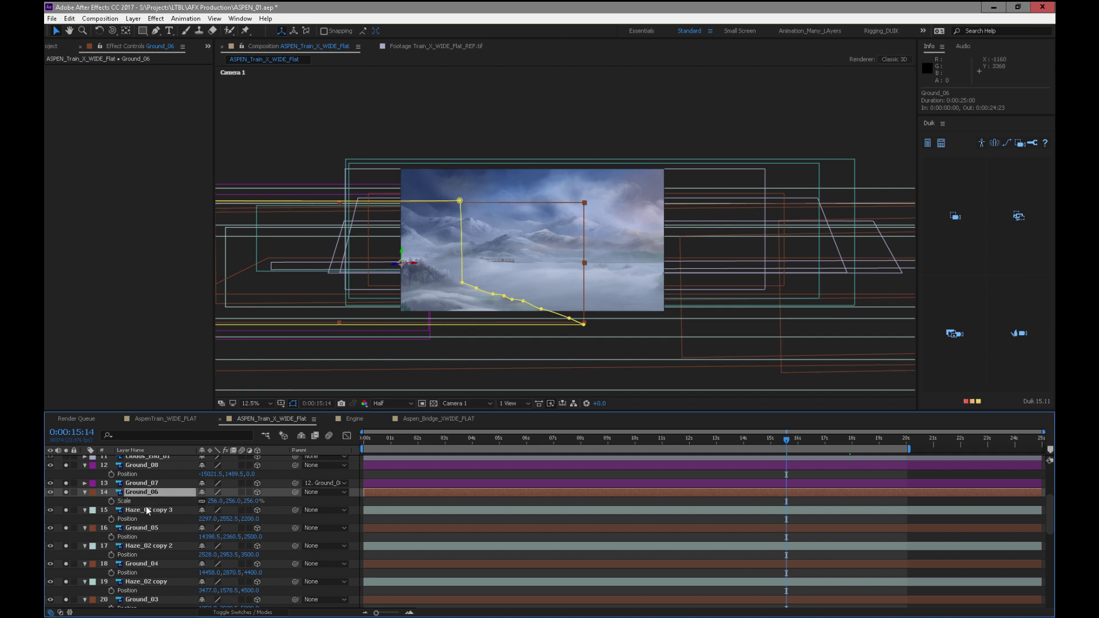
key(ctrl+d)
key(m)
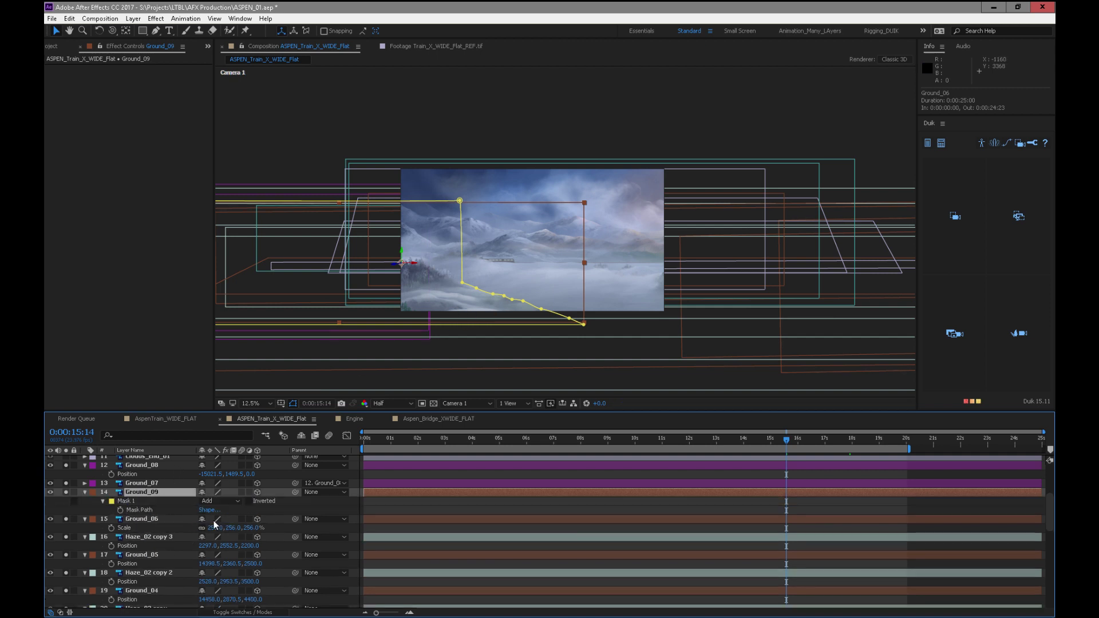
click(224, 501)
click(232, 537)
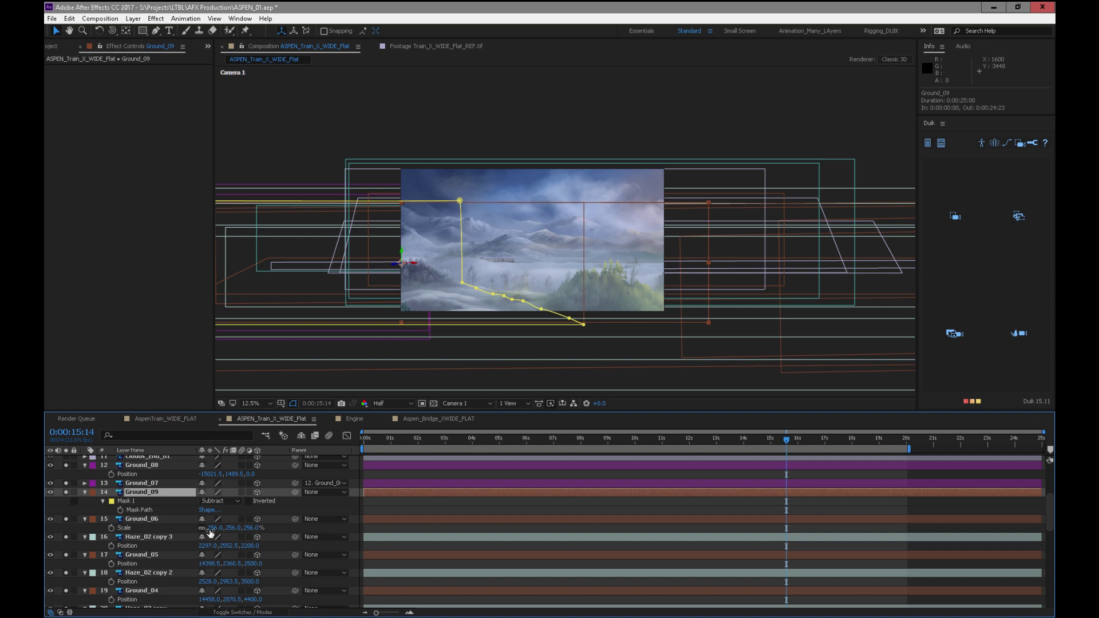
key(p)
drag(212, 503, 743, 437)
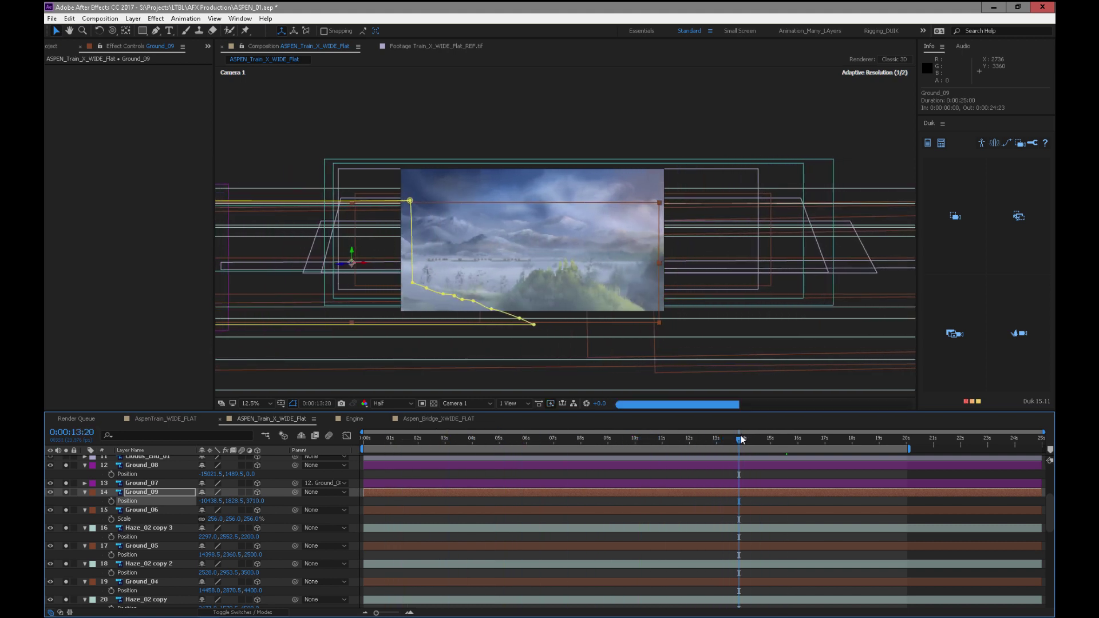
In Ground_09's layer view, move the anchor onto the trees and delete the existing mask
double_click(152, 493)
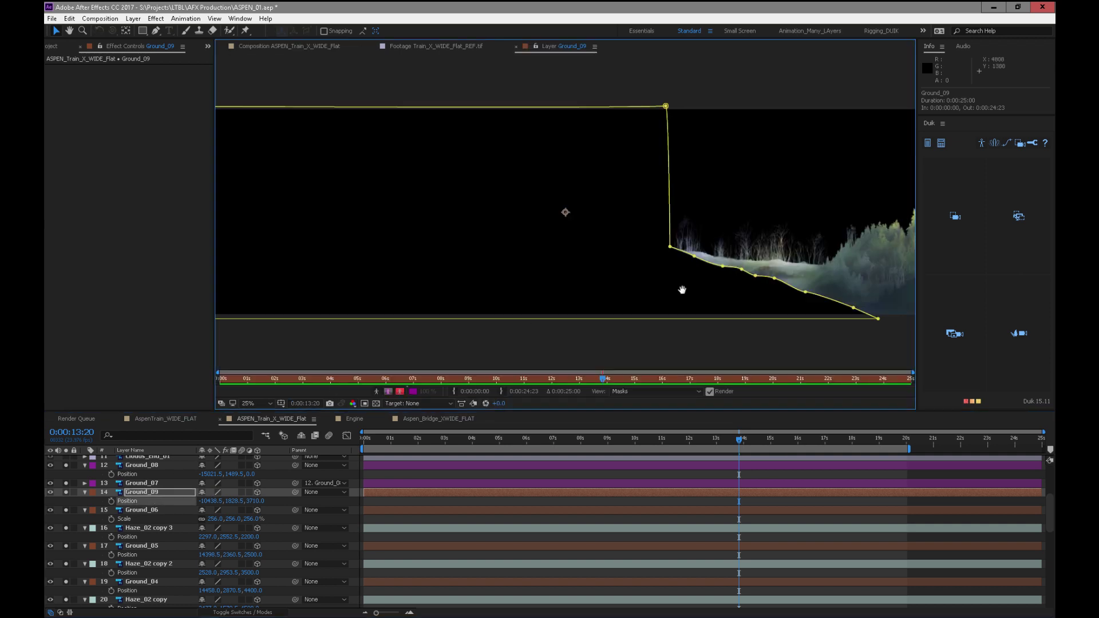
drag(649, 296, 411, 247)
drag(286, 174, 637, 279)
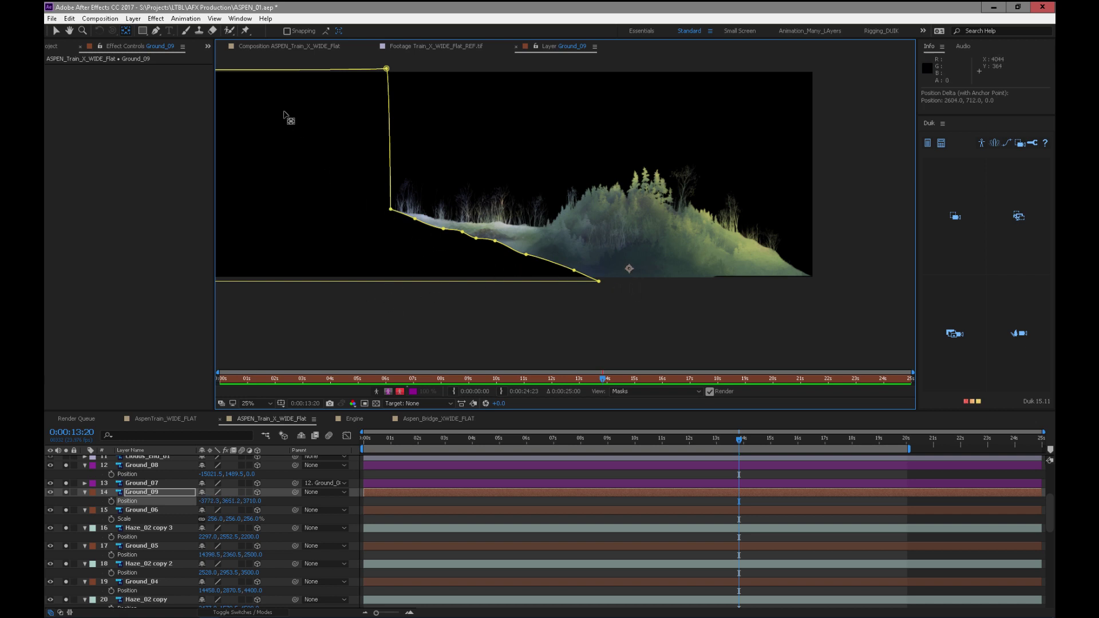
click(160, 33)
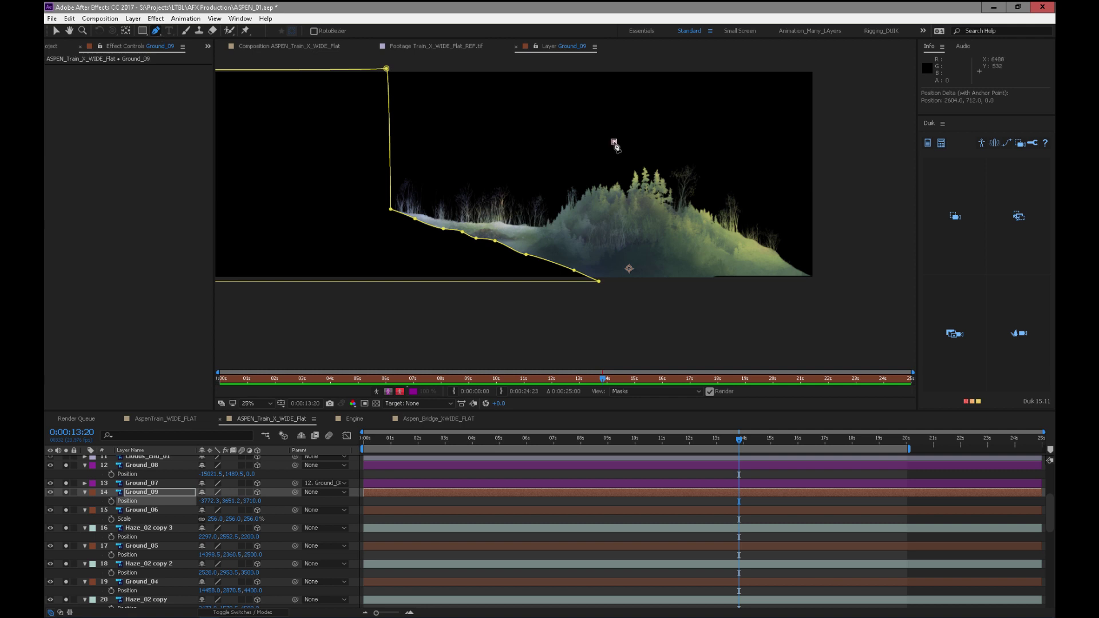
click(614, 141)
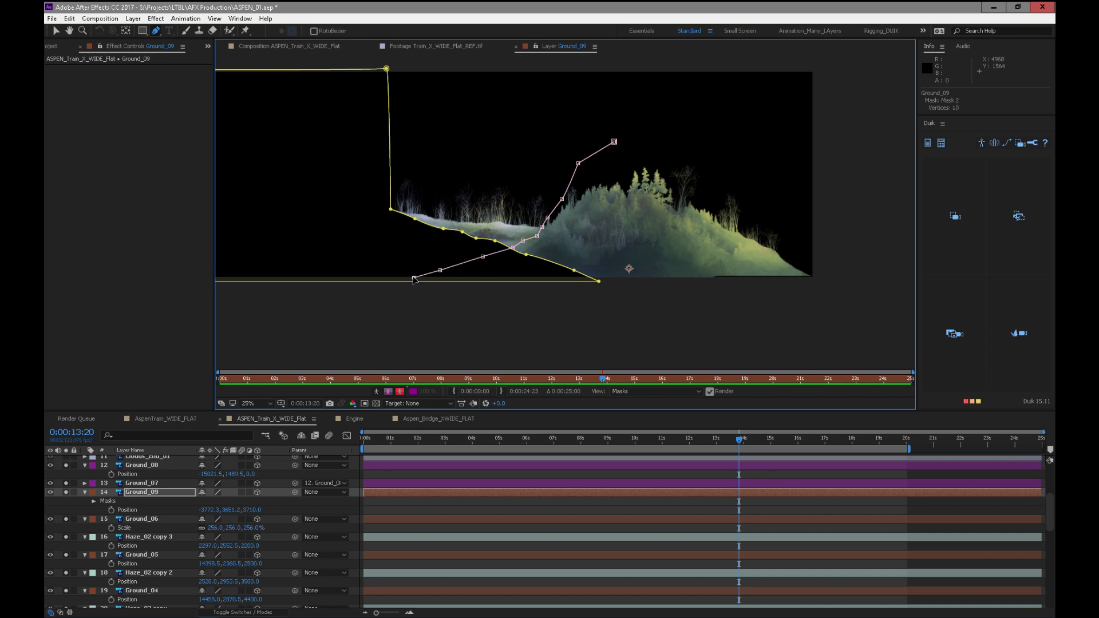
key(ctrl+z)
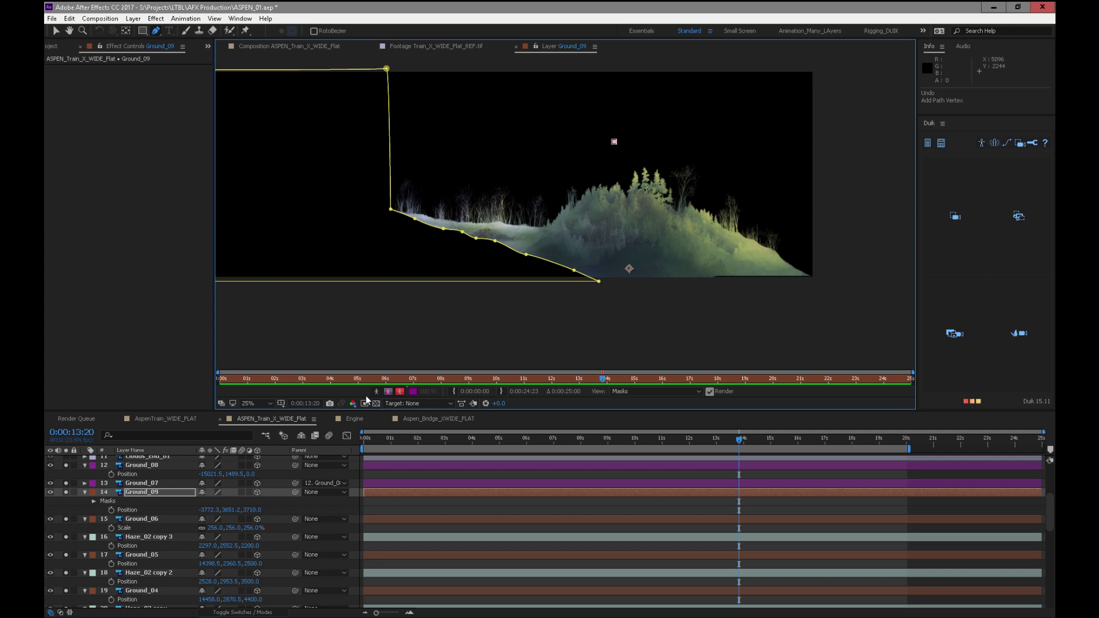
key(ctrl+z)
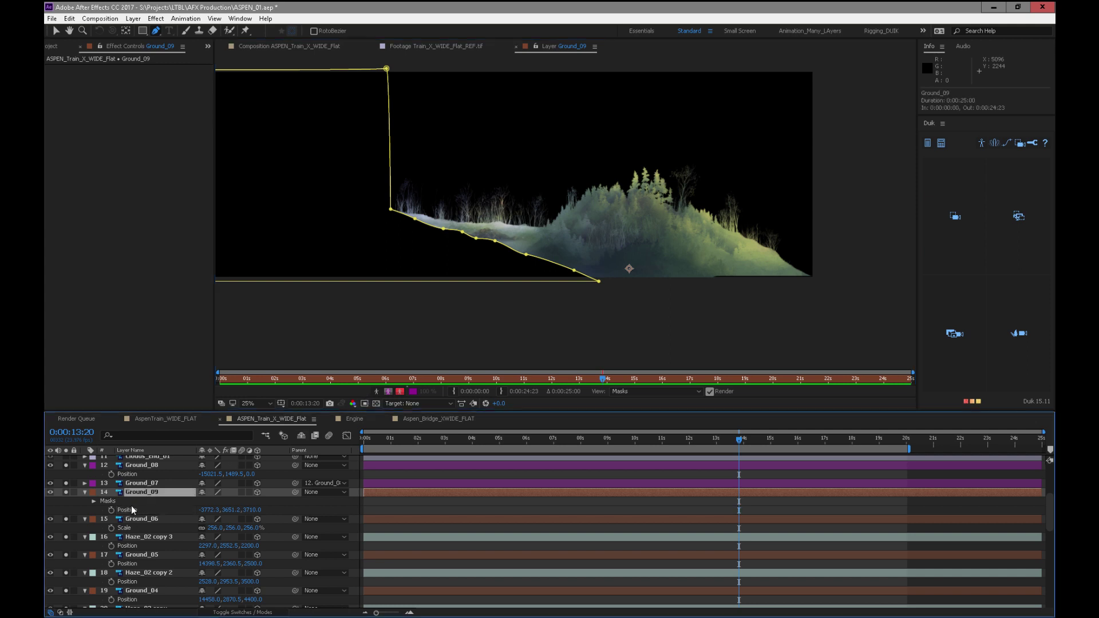
click(134, 509)
key(Delete)
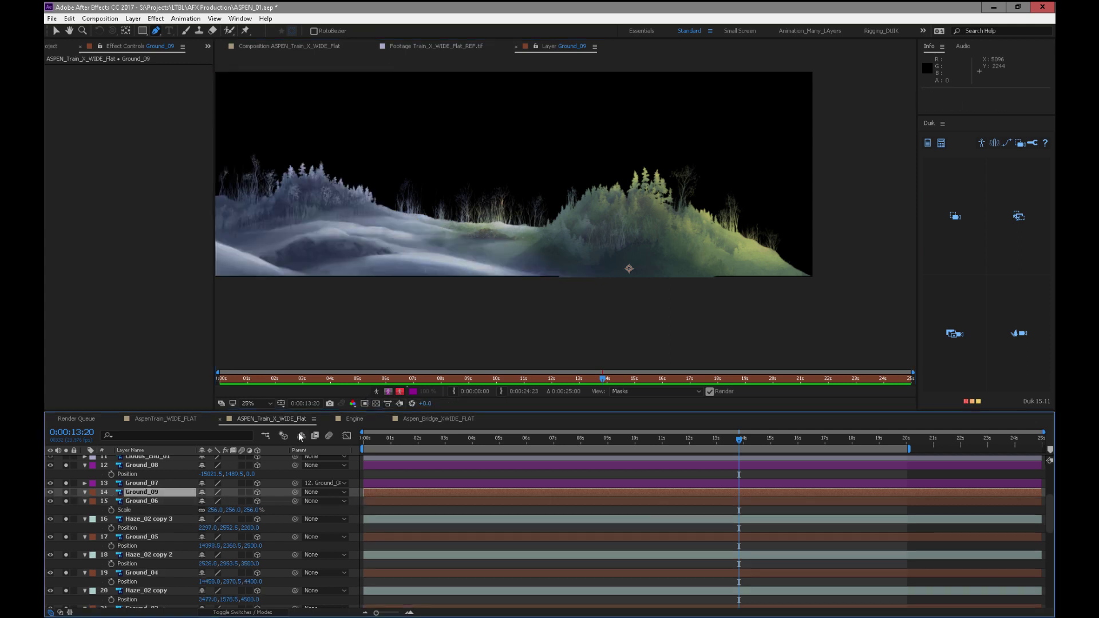
Draw a new closed mask around the forested hill along the snowy slope
click(818, 278)
click(790, 143)
click(659, 126)
click(589, 161)
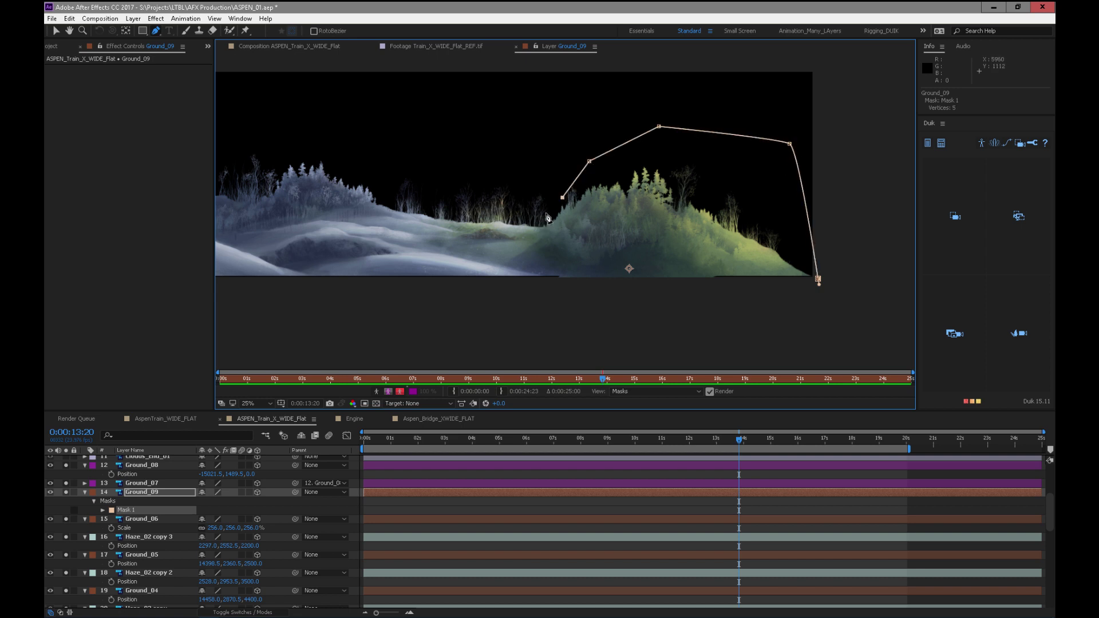
key(ctrl+z)
click(543, 186)
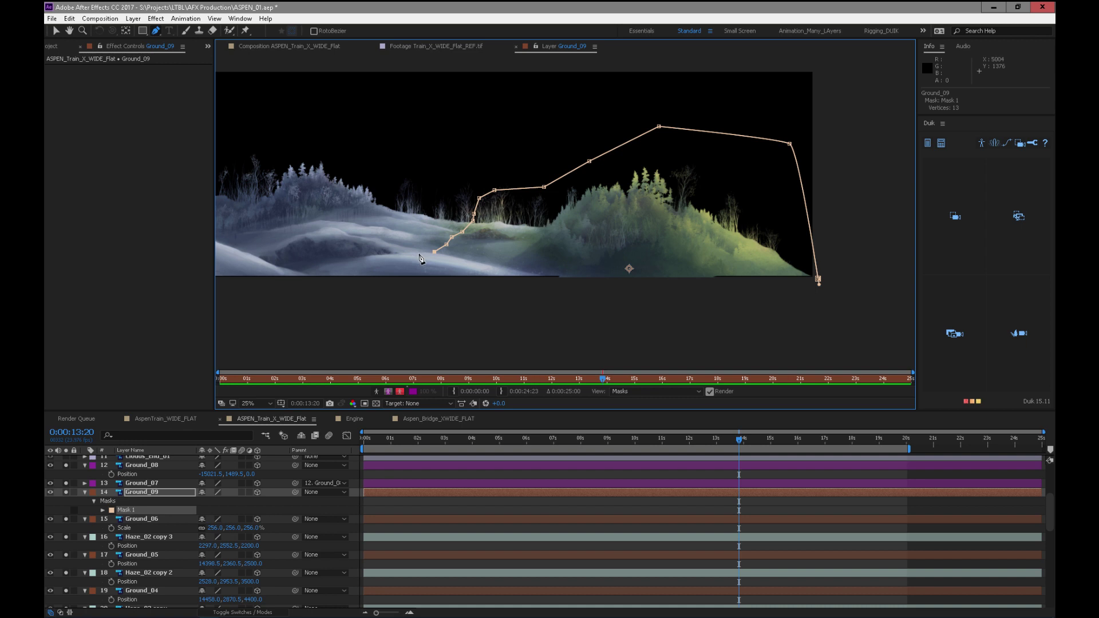
click(397, 268)
double_click(836, 298)
Feather Ground_09's mask by 50 pixels, nudge one mask point, and close the layer view
key(f)
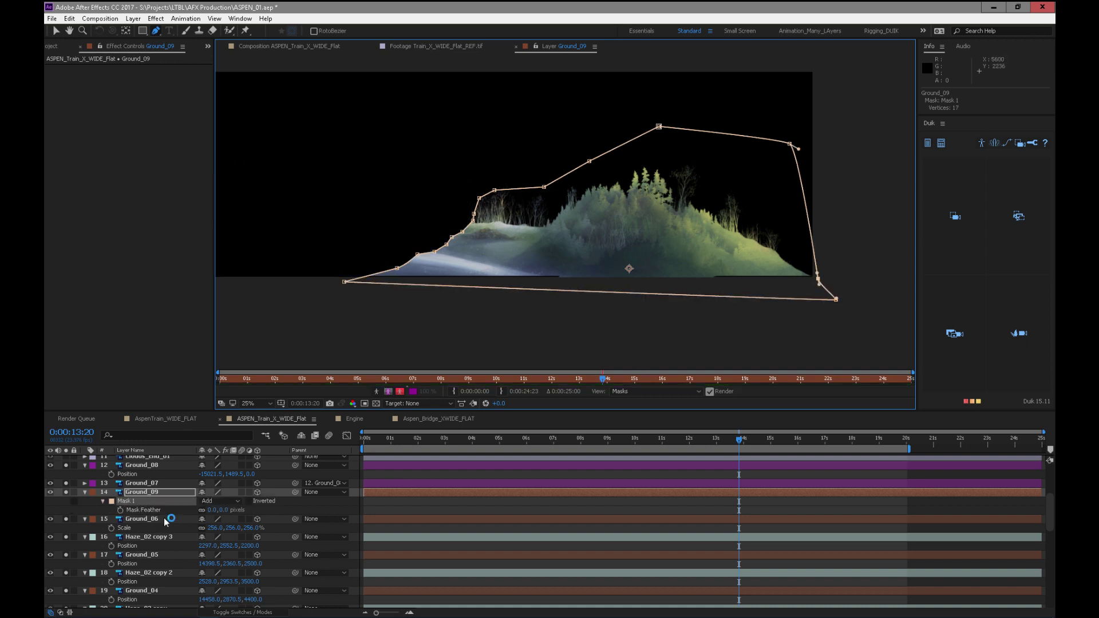
drag(224, 513, 243, 505)
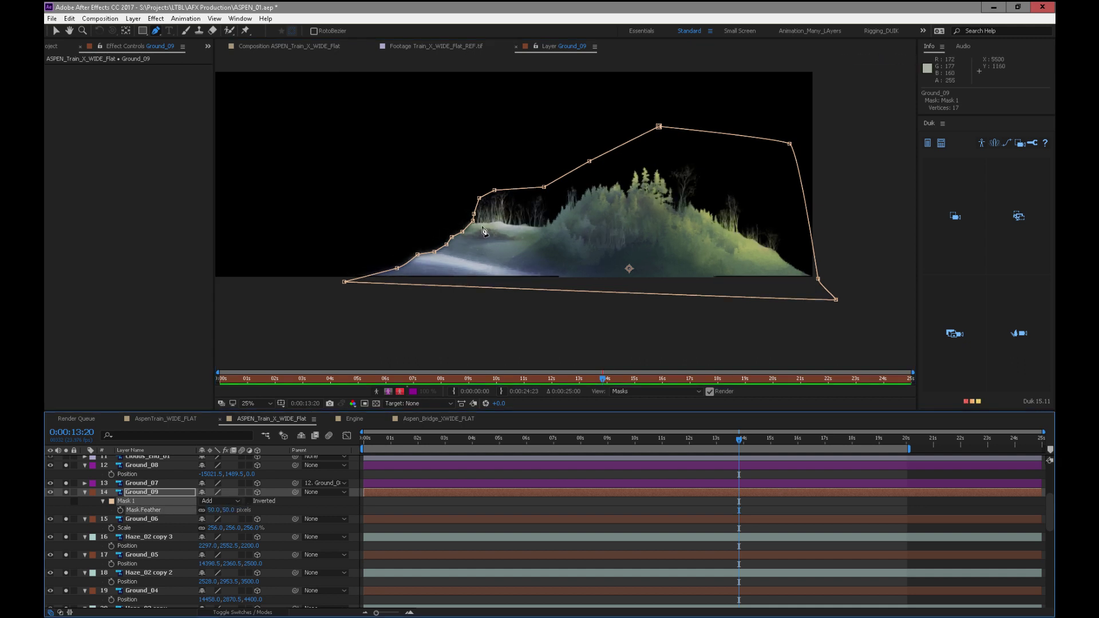
key(v)
drag(473, 222, 477, 226)
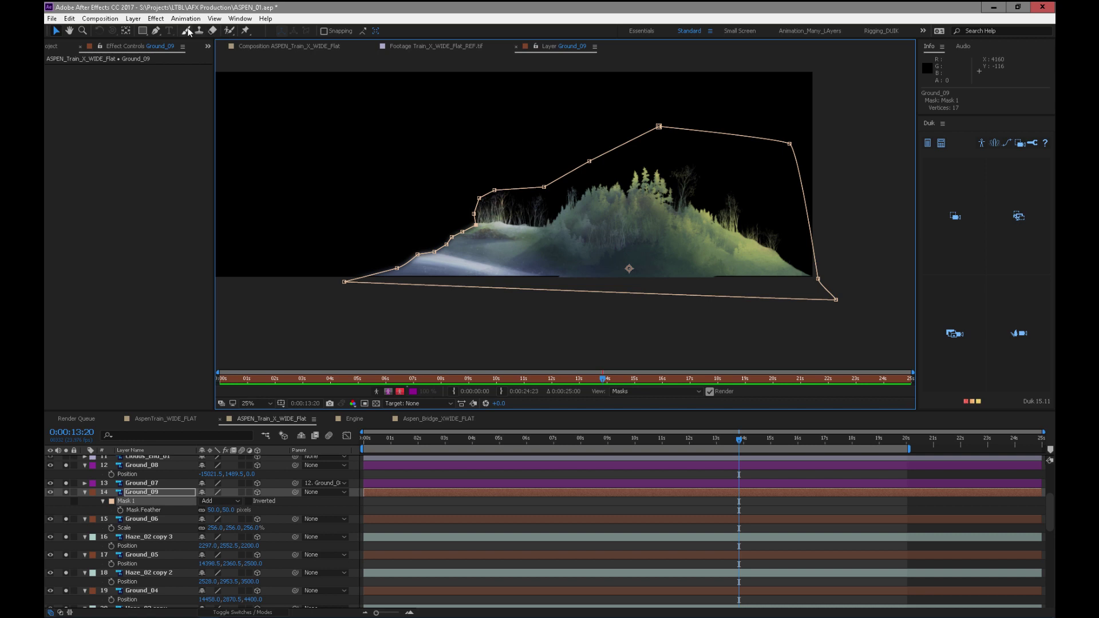
drag(156, 31, 196, 81)
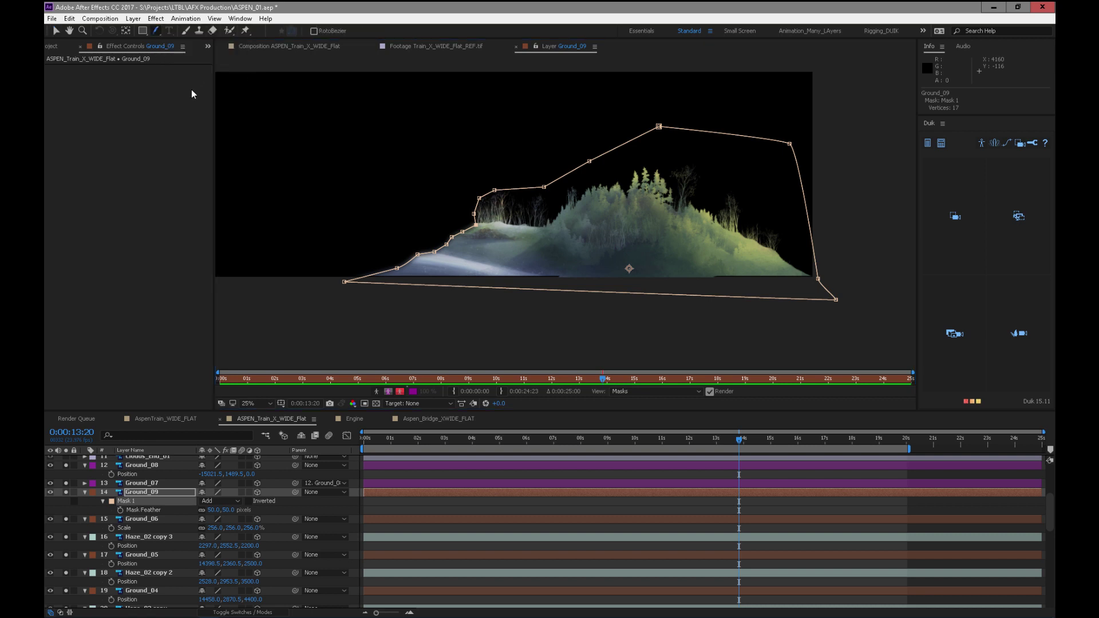
key(q)
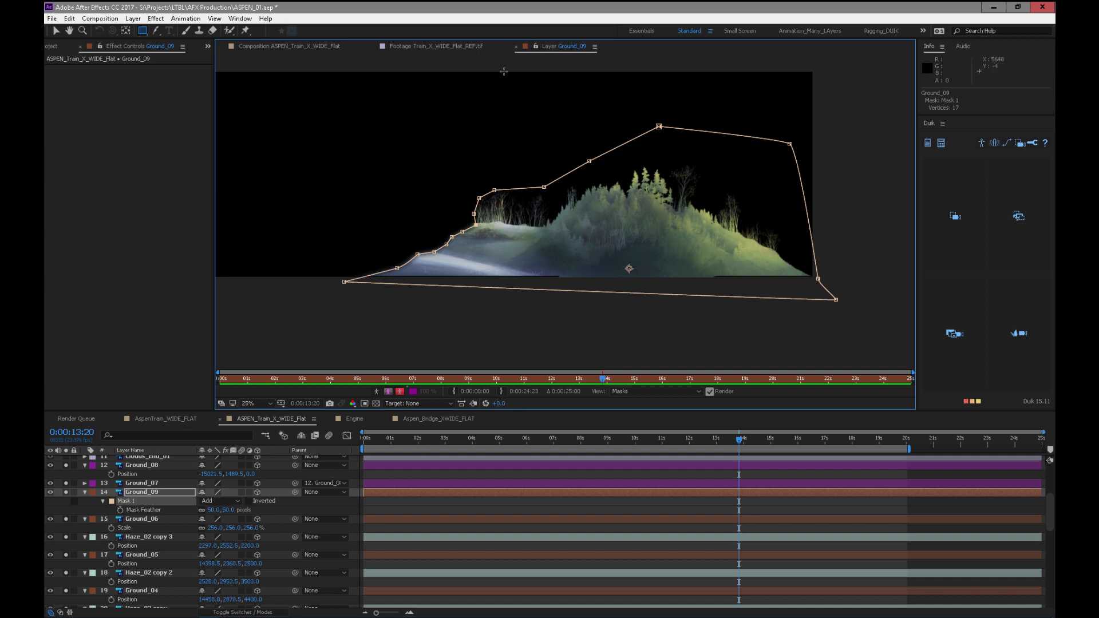
click(516, 46)
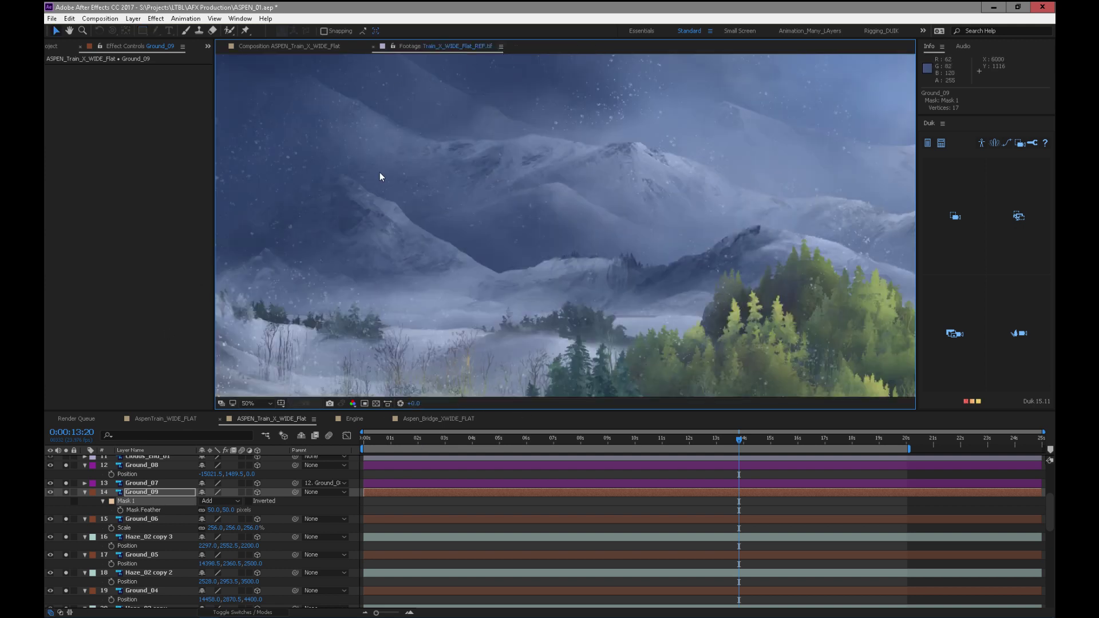
Rotate Ground_09 to -8° and move it to X -824.3, Y 3901.2
click(321, 48)
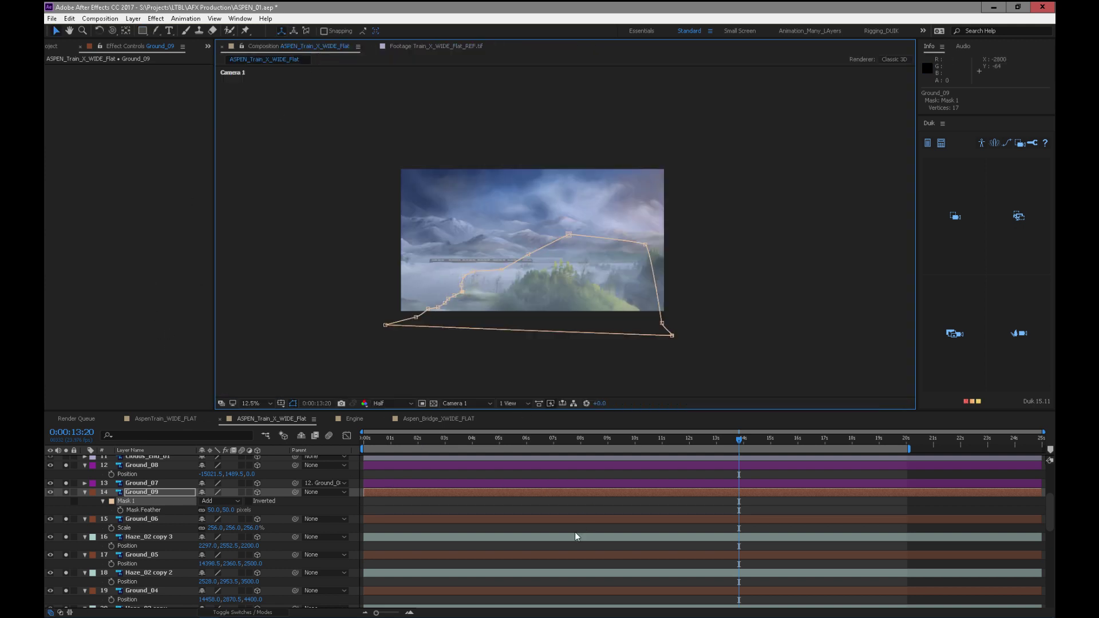
click(164, 491)
key(p)
drag(209, 501, 568, 464)
drag(745, 444, 692, 446)
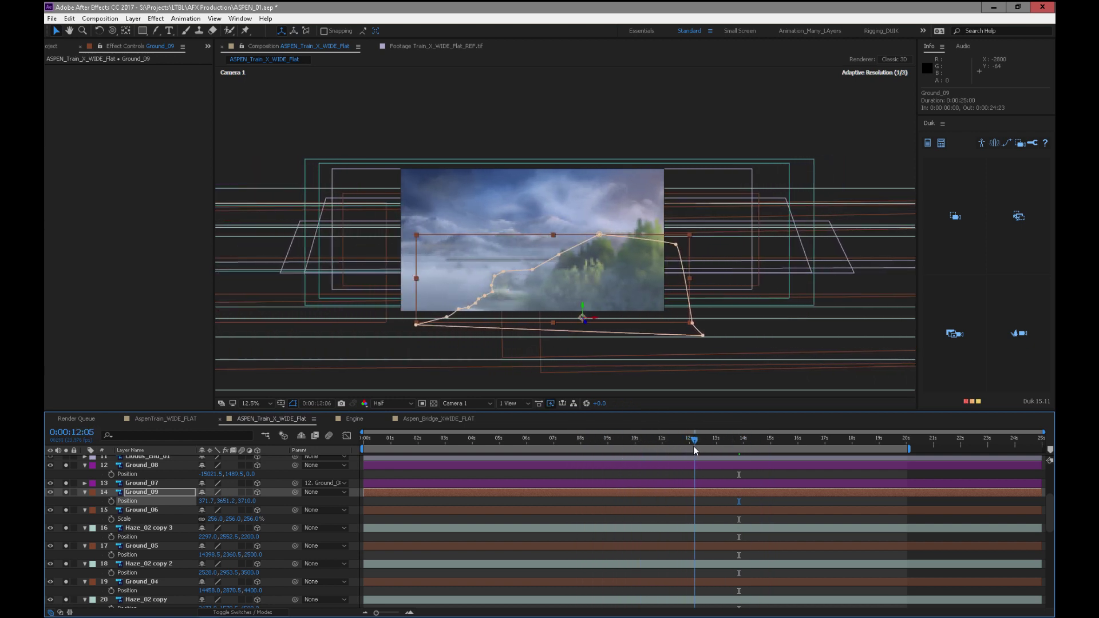
key(KP_Subtract)
key(KP_Subtract)
key(KP_Subtract)
key(KP_Subtract)
key(KP_Subtract)
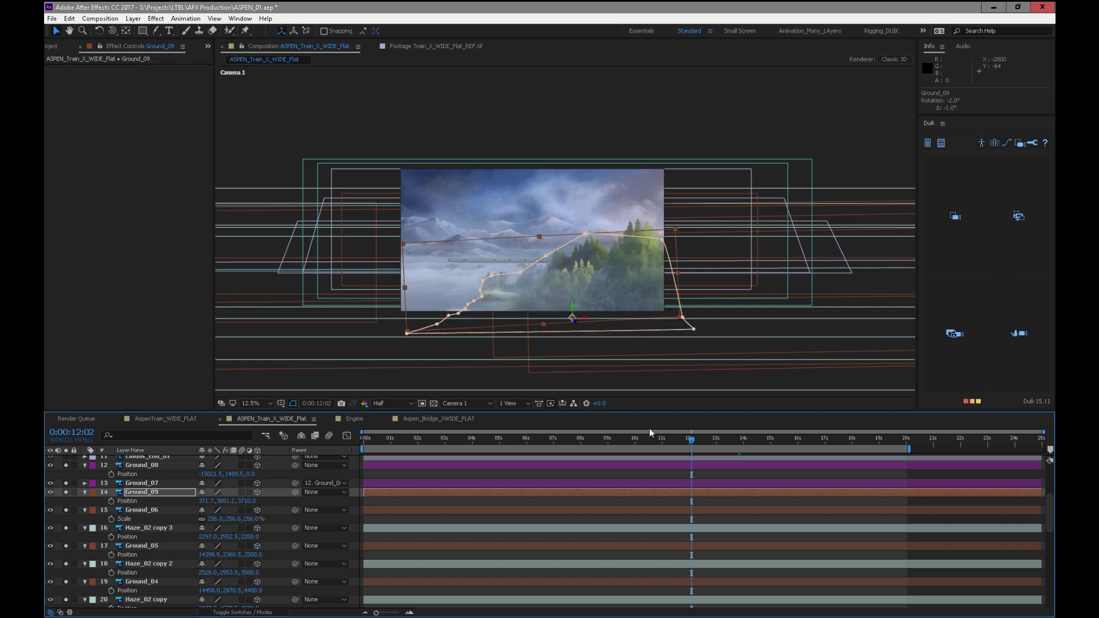
key(KP_Subtract)
key(KP_Subtract)
key(KP_Subtract)
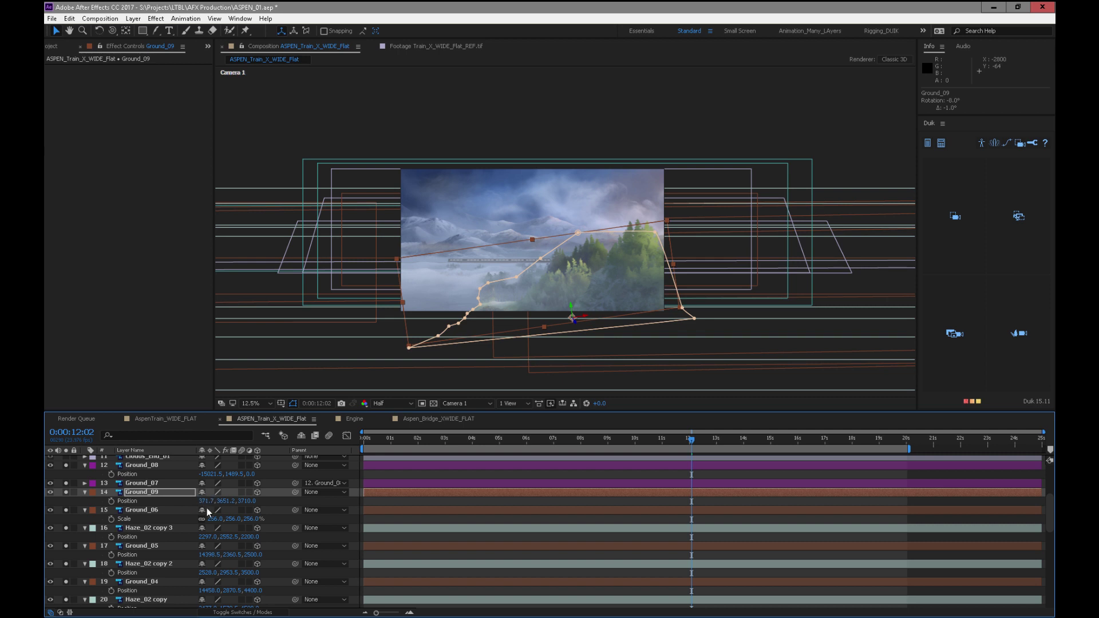
drag(206, 501, 74, 501)
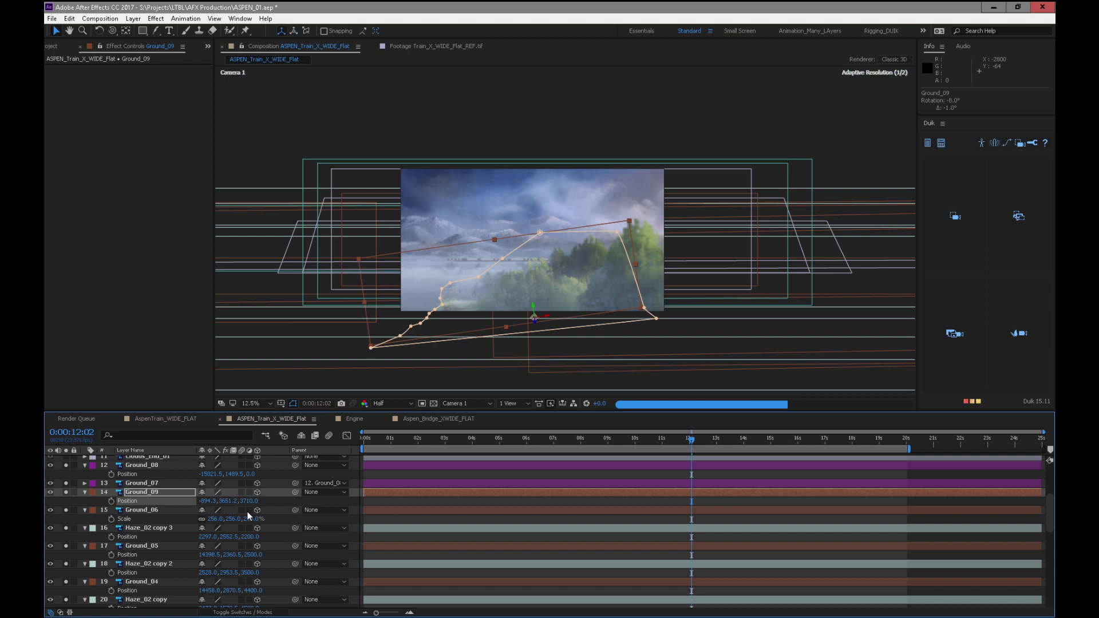
mouse_move(222, 501)
mouse_down()
mouse_move(235, 508)
mouse_move(210, 508)
mouse_up()
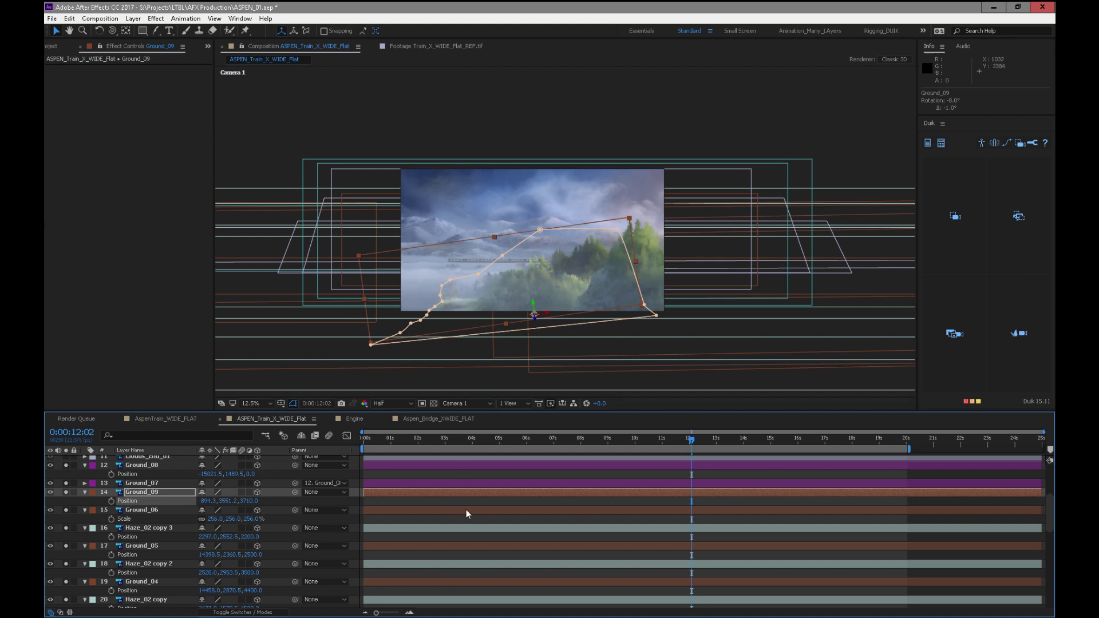
key(F2)
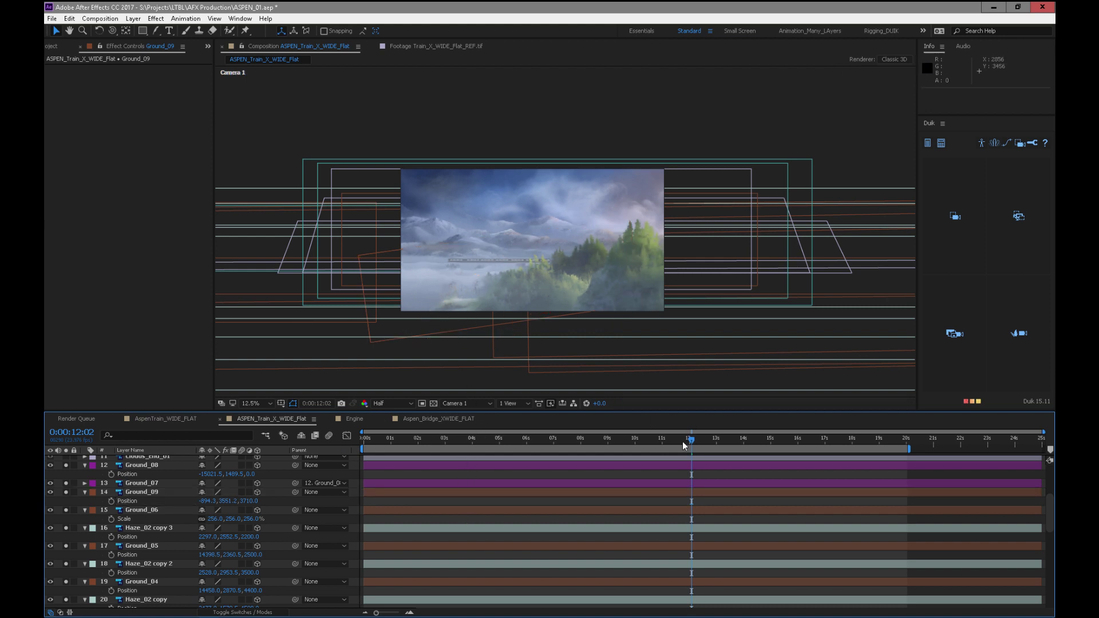
Adjust Ground_09's depth while reviewing frames around 10–12 seconds
drag(686, 440, 655, 446)
drag(667, 445, 690, 439)
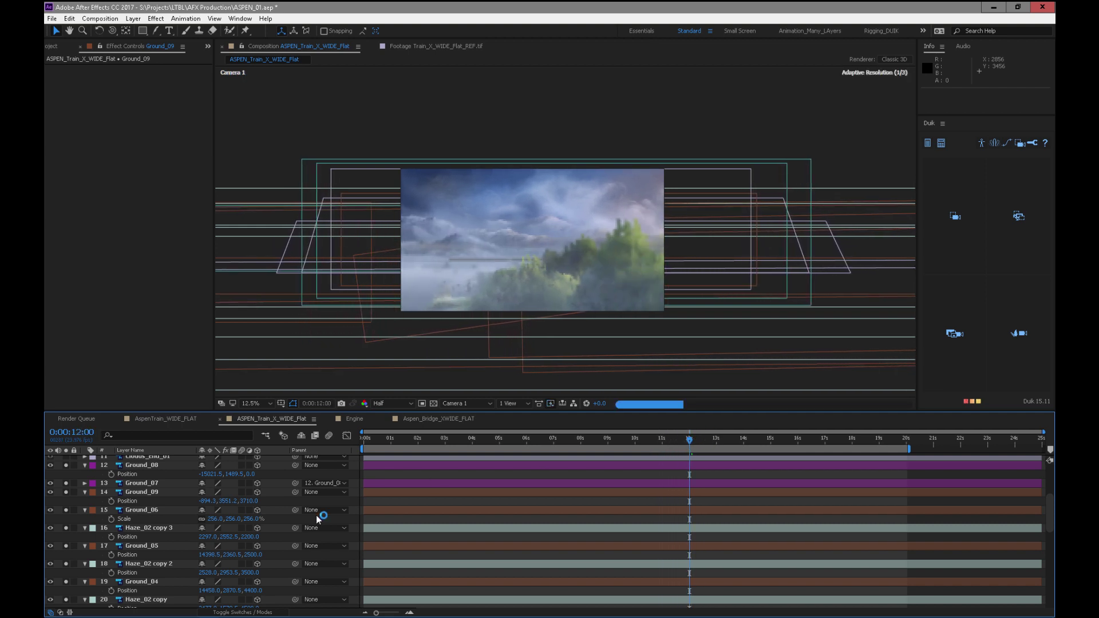
click(163, 493)
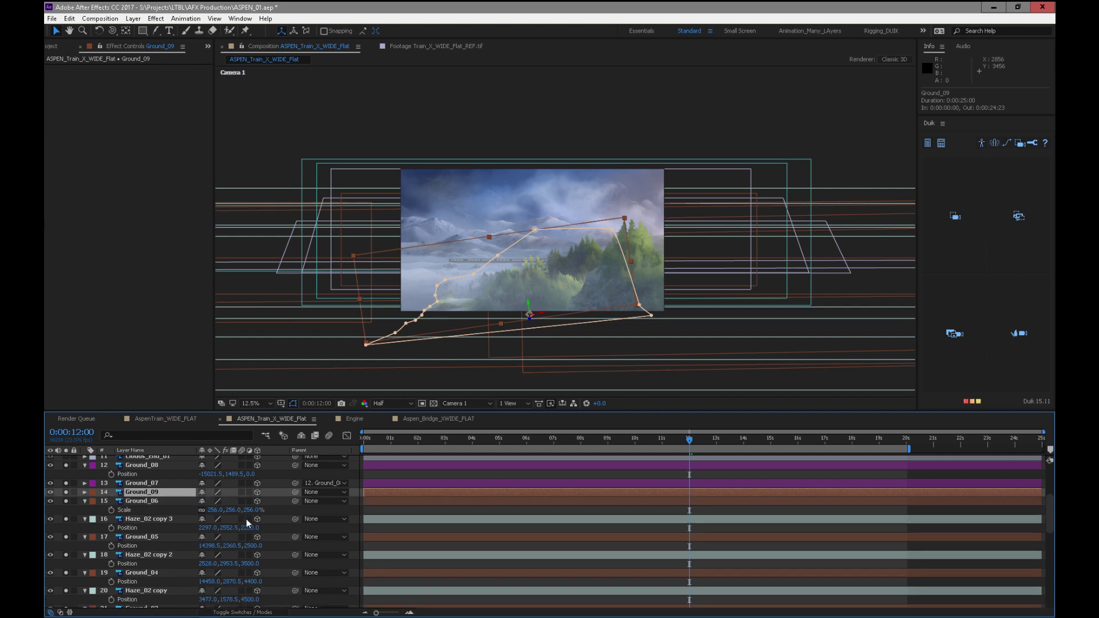
drag(250, 501, 324, 498)
drag(252, 486, 214, 476)
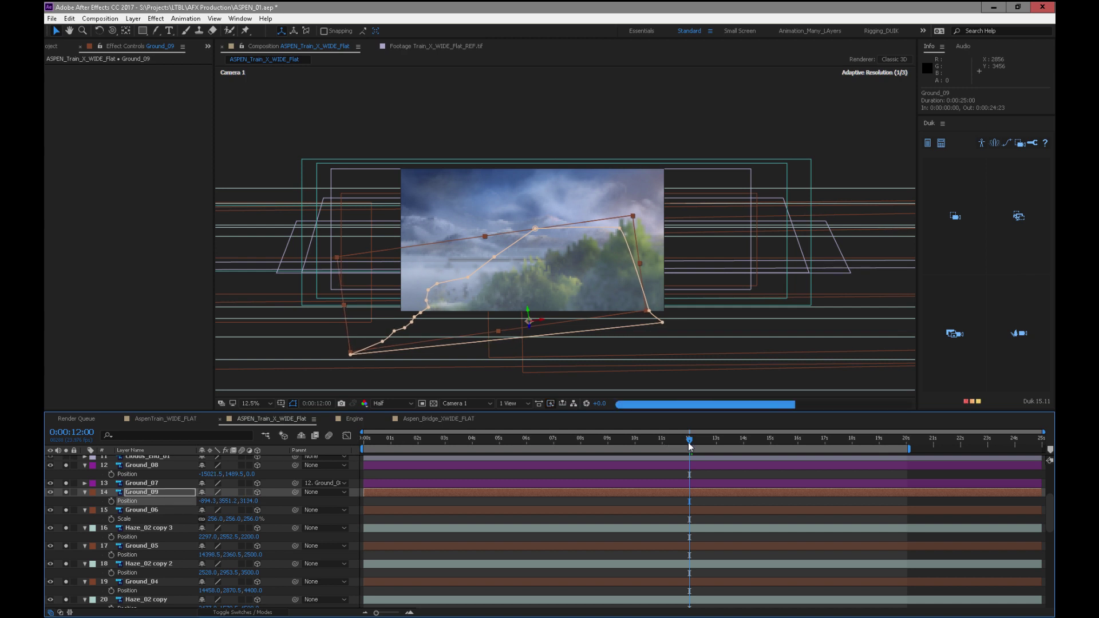
mouse_move(677, 442)
mouse_down()
mouse_move(625, 441)
mouse_move(699, 440)
mouse_up()
Shift Ground_09 right and adjust its height, settling near 4565.7, 3341.2, 3534.0
drag(209, 502, 339, 446)
drag(672, 438, 599, 440)
drag(205, 501, 286, 494)
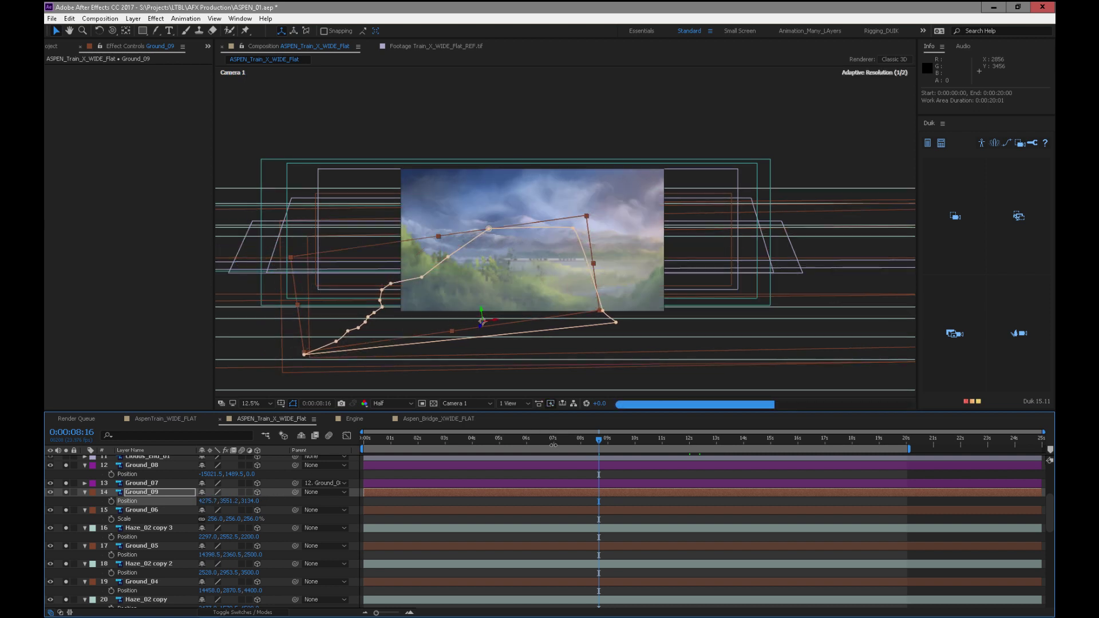
drag(207, 503, 257, 504)
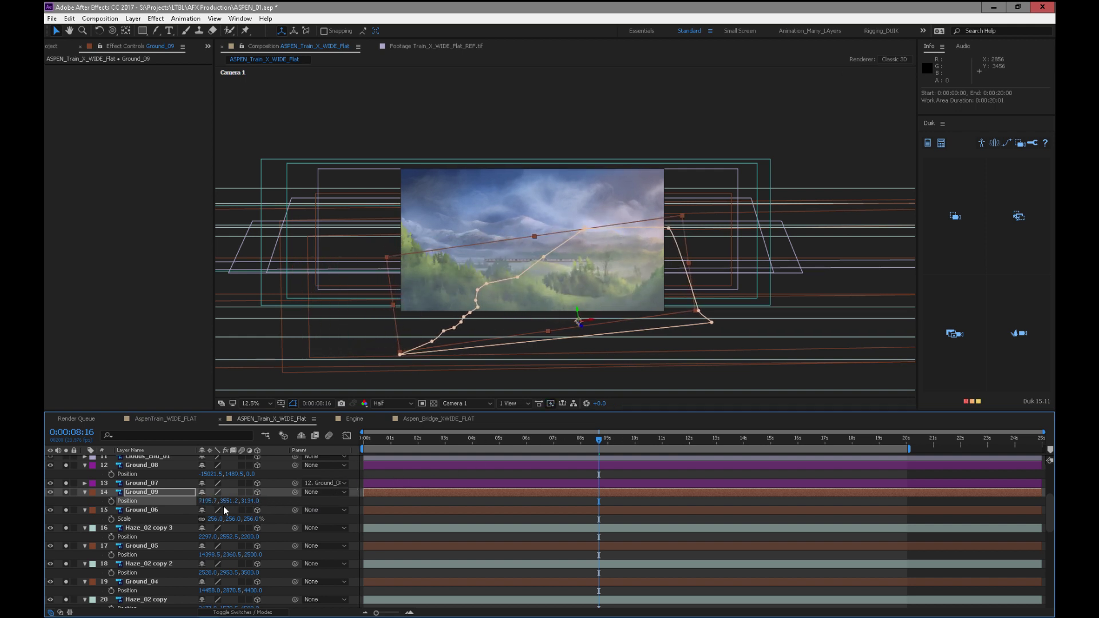
drag(224, 502, 212, 502)
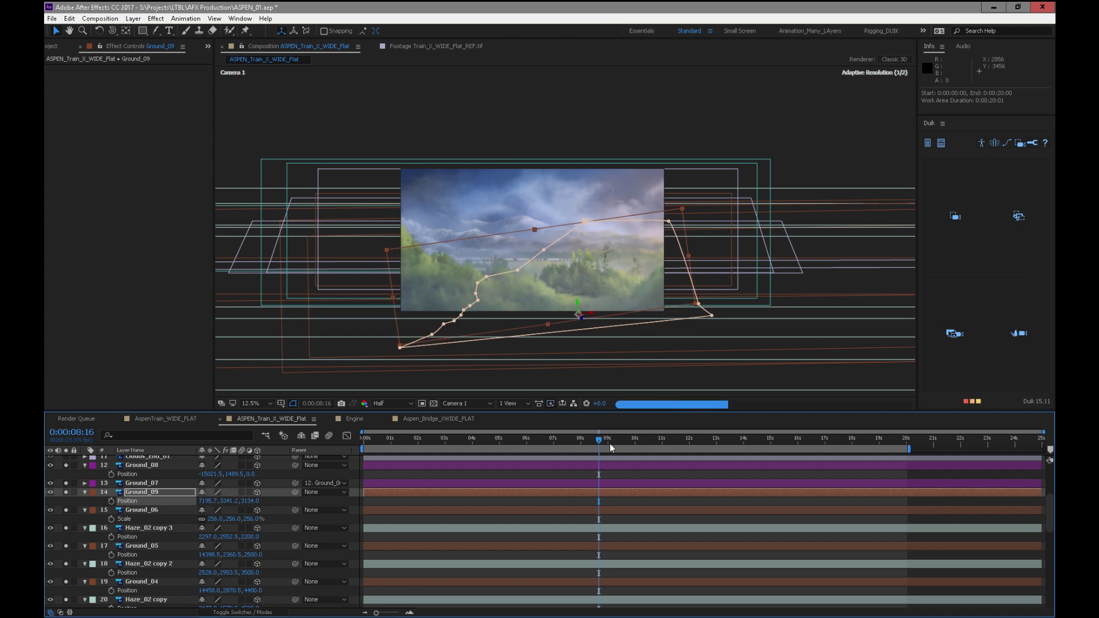
mouse_move(591, 442)
mouse_down()
mouse_move(517, 441)
mouse_move(606, 444)
mouse_up()
drag(212, 503, 131, 513)
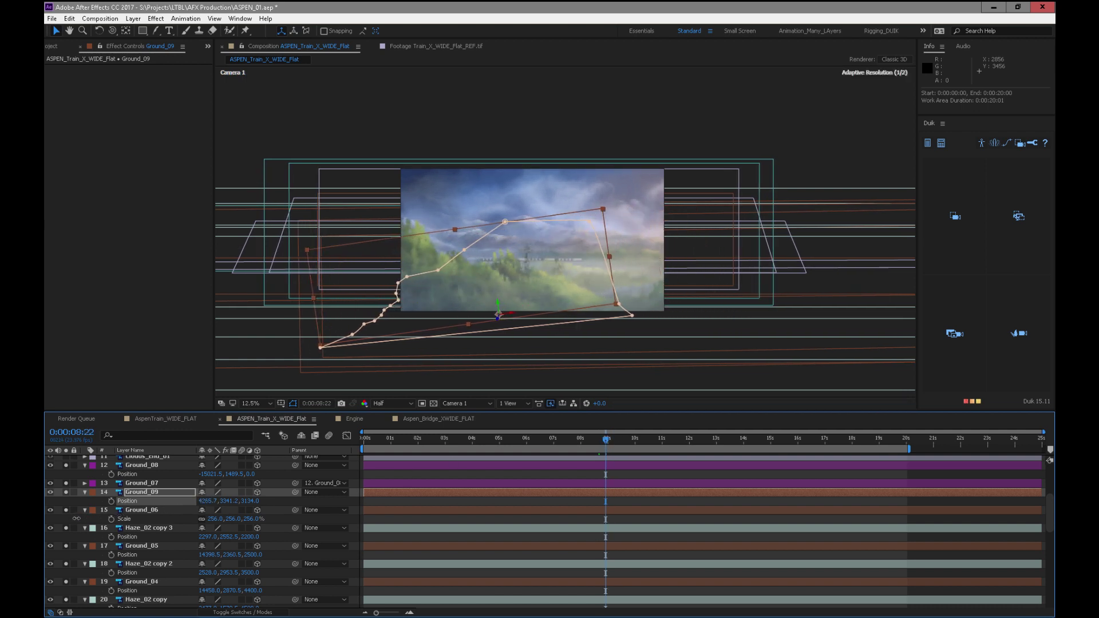
drag(595, 443, 922, 427)
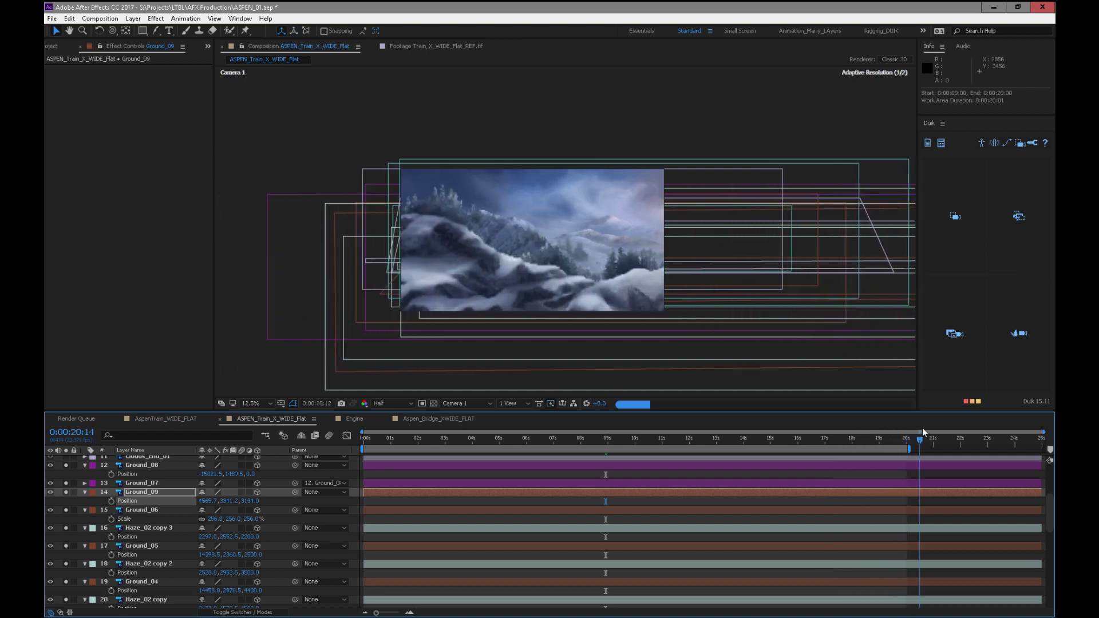
Try moving Ground_07 to the right, then undo it
click(156, 484)
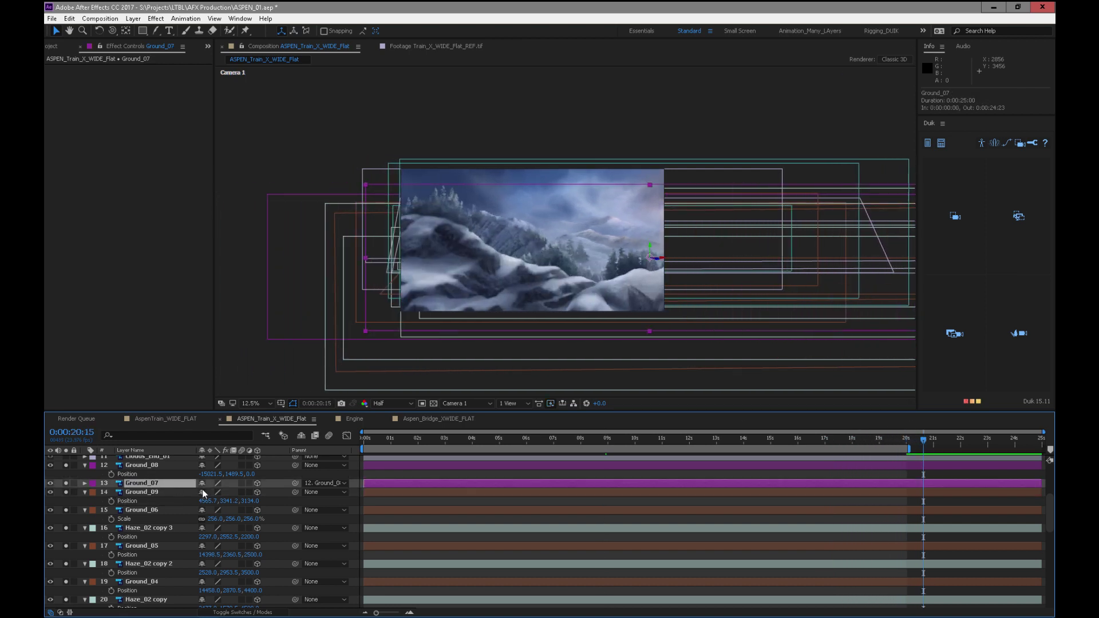
key(p)
drag(205, 492, 235, 491)
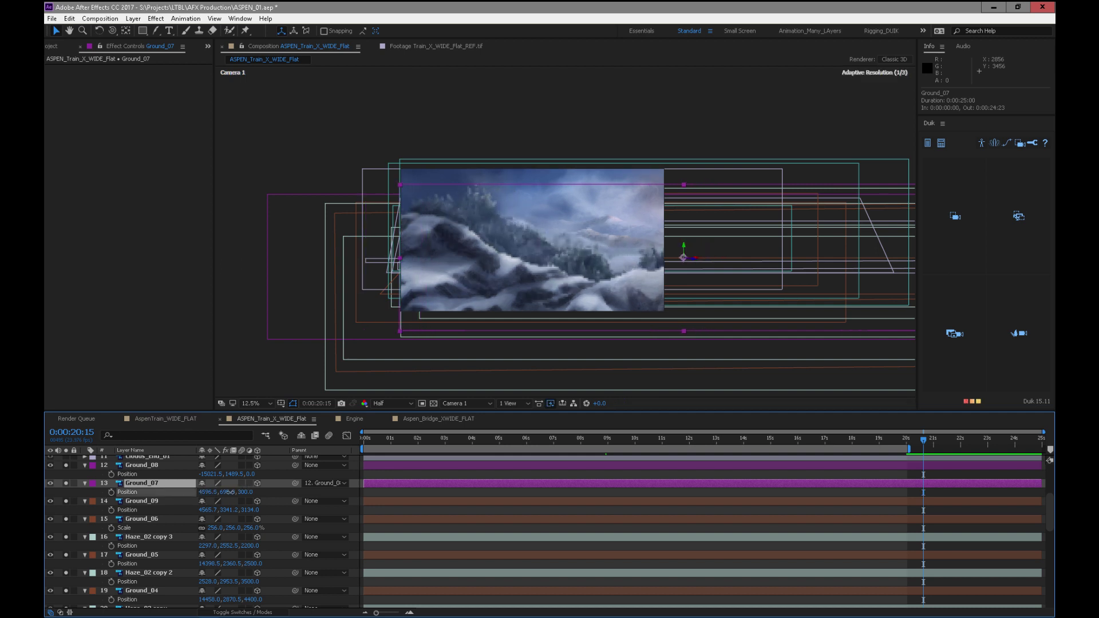
key(ctrl+z)
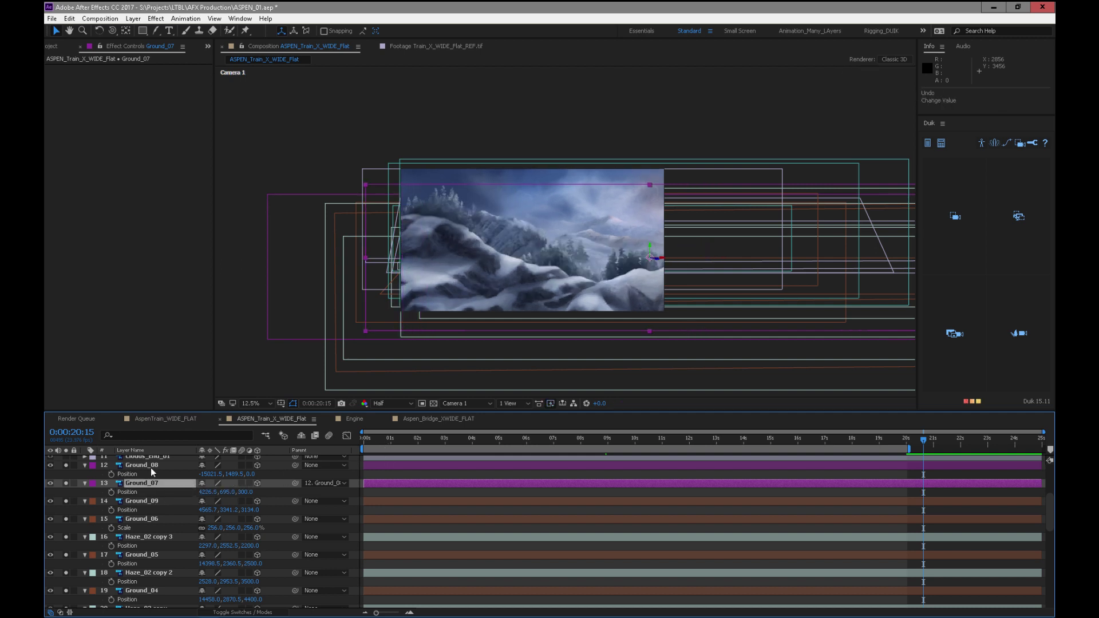
Move Ground_08 right to X -12931.5 and review the scene around 10 seconds
click(150, 470)
drag(225, 472, 292, 462)
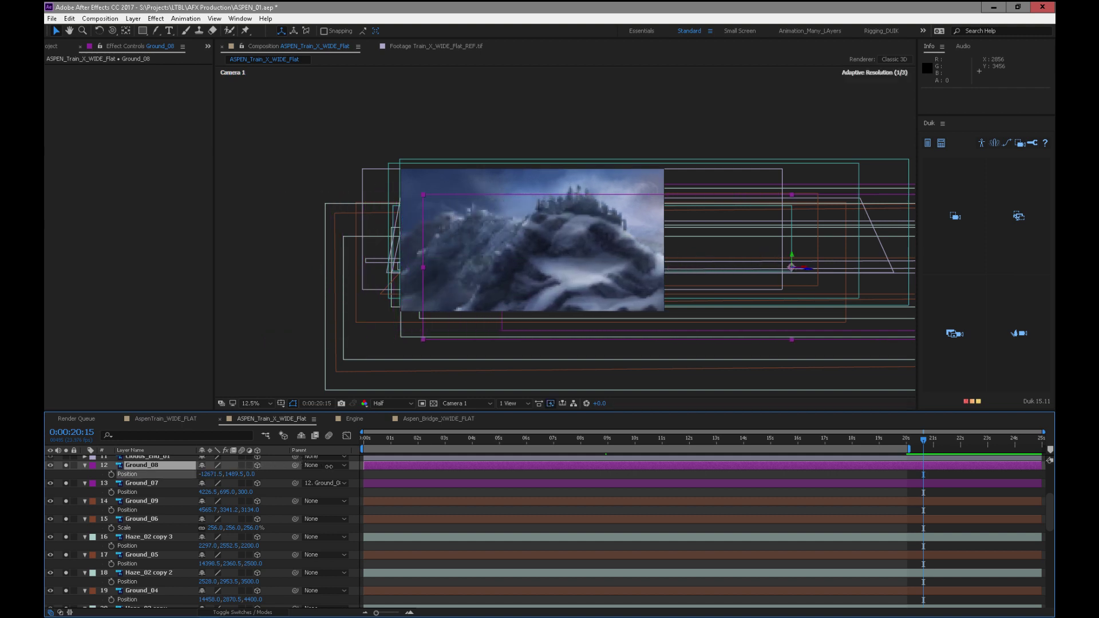
drag(390, 440, 774, 442)
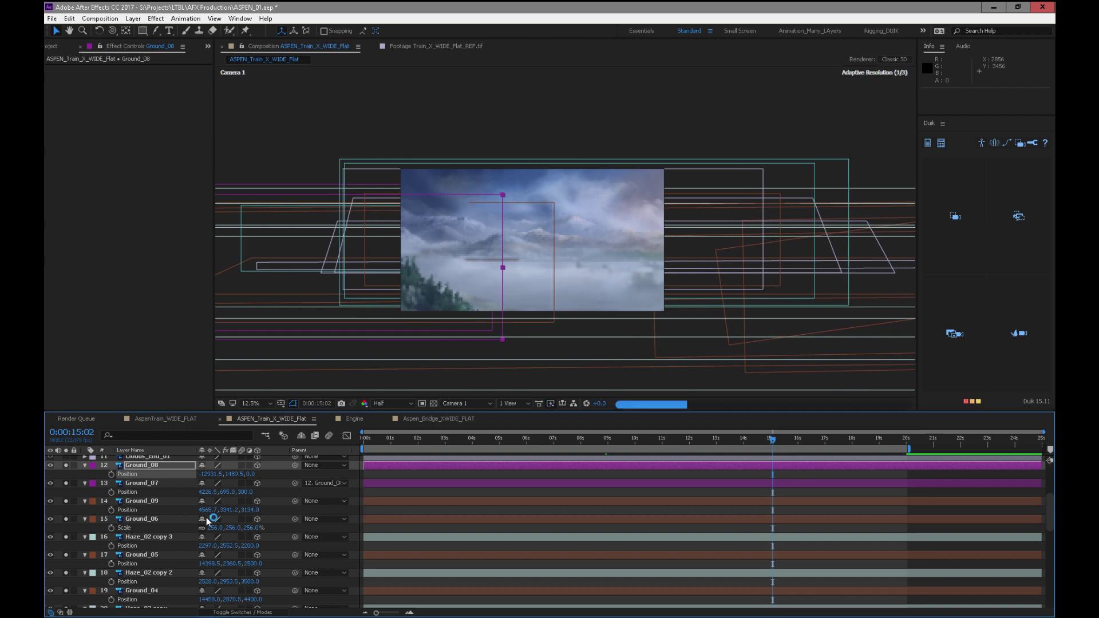
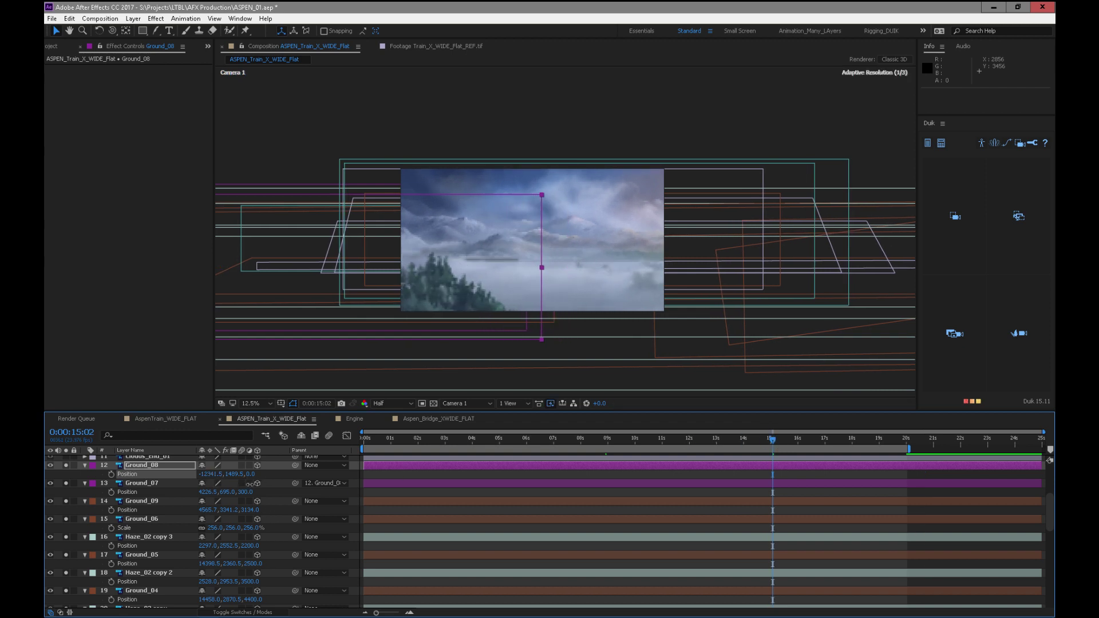
Lower Ground_08 to Y 1659.5 and tilt it 1°, checking frames around 15–17 seconds
drag(713, 440, 786, 417)
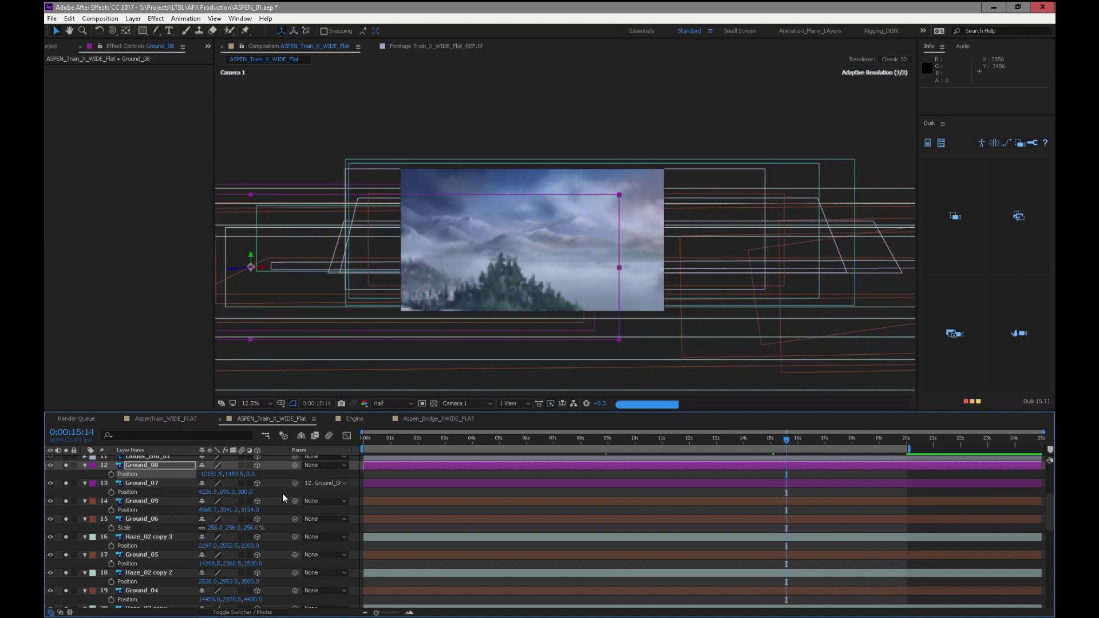
drag(234, 474, 241, 478)
key(KP_Subtract)
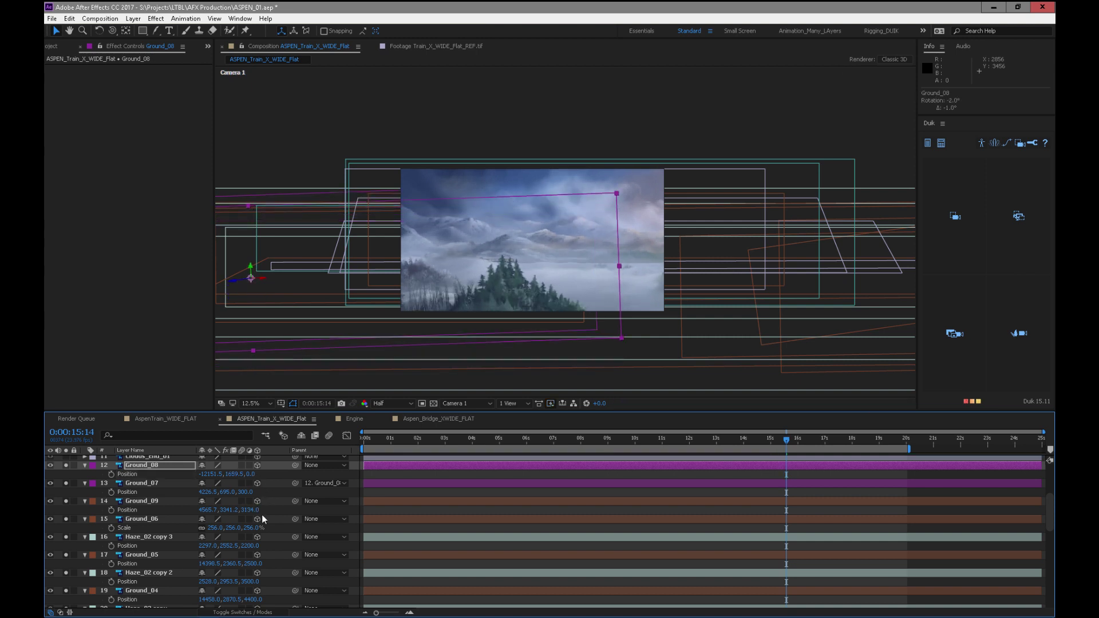
drag(791, 443, 843, 440)
Set Ground_07's Position Z to 500 and lower its Y to 712
click(245, 492)
text(500)
key(Return)
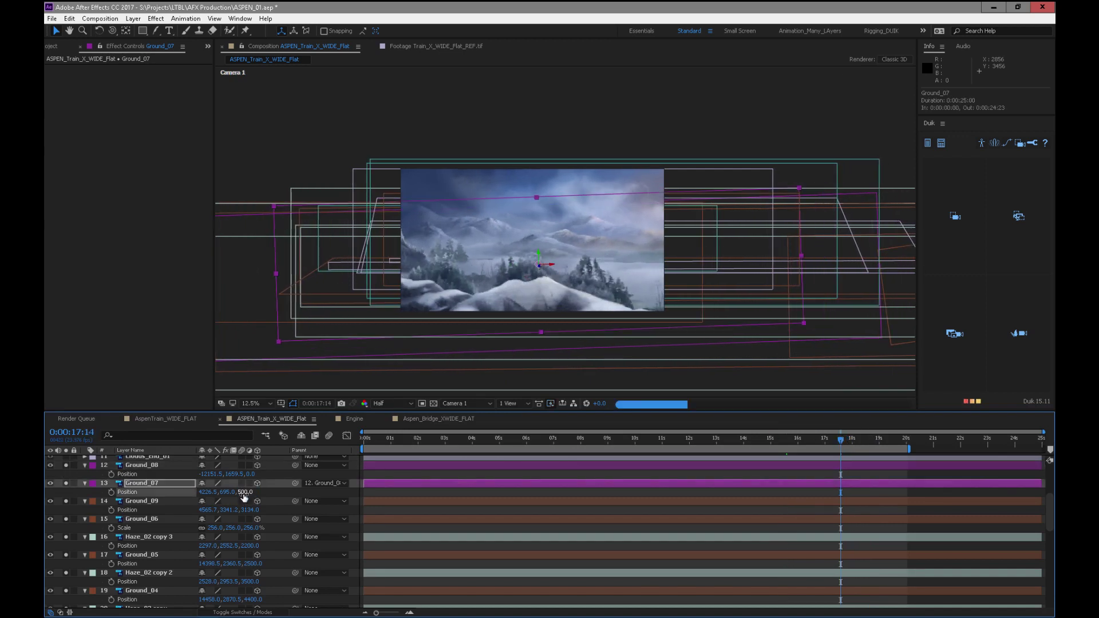
drag(227, 496, 539, 421)
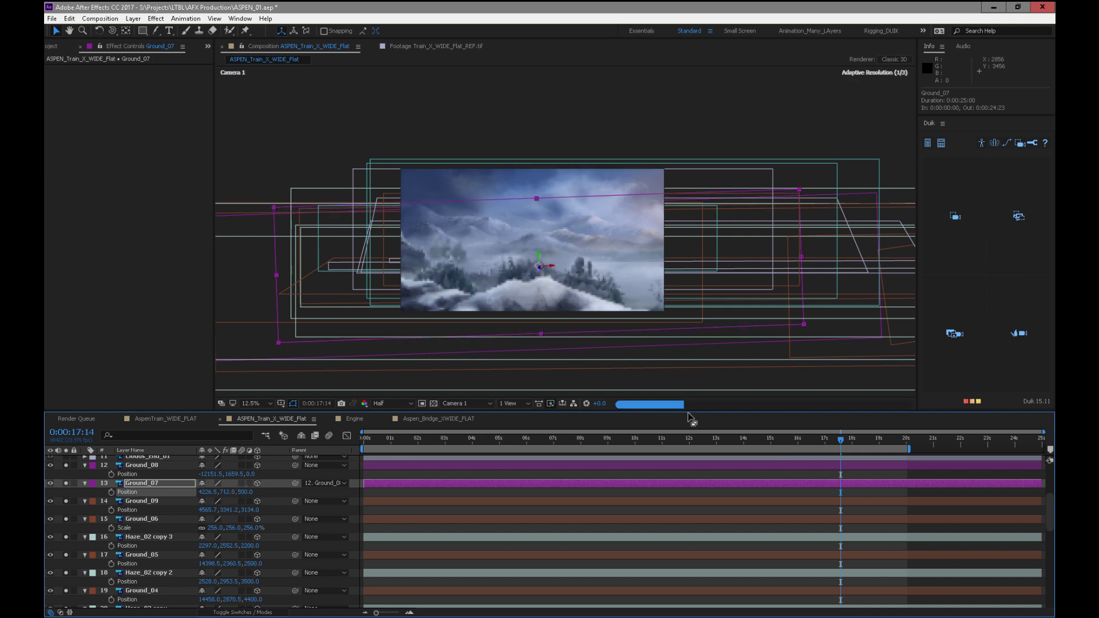
mouse_move(835, 439)
mouse_down()
mouse_move(736, 449)
mouse_move(845, 439)
mouse_up()
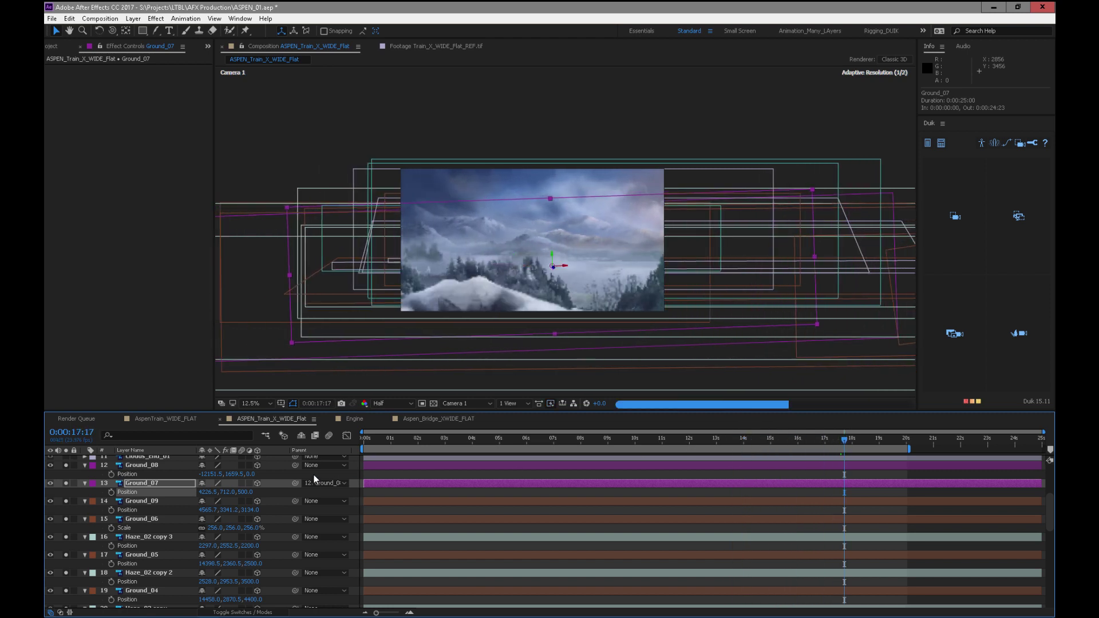
Duplicate Ground_07 as Ground_10 and shift the copy to the right
key(ctrl+d)
key(p)
drag(206, 491, 328, 477)
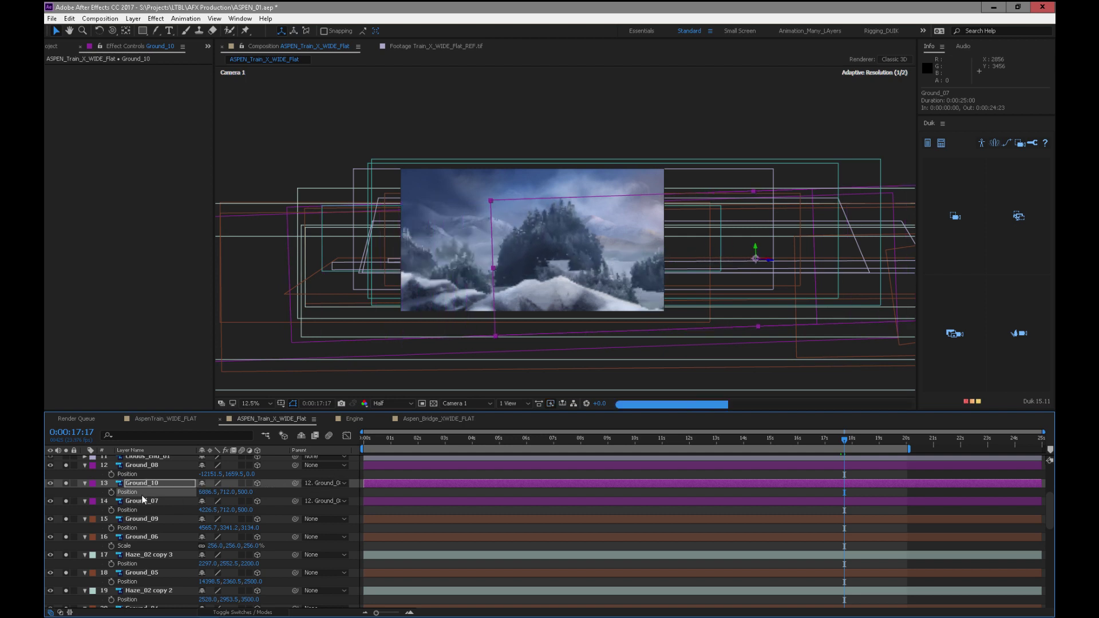
click(318, 485)
Set Ground_10's parent to None, tilt it 1°, and move it lower and right
click(344, 52)
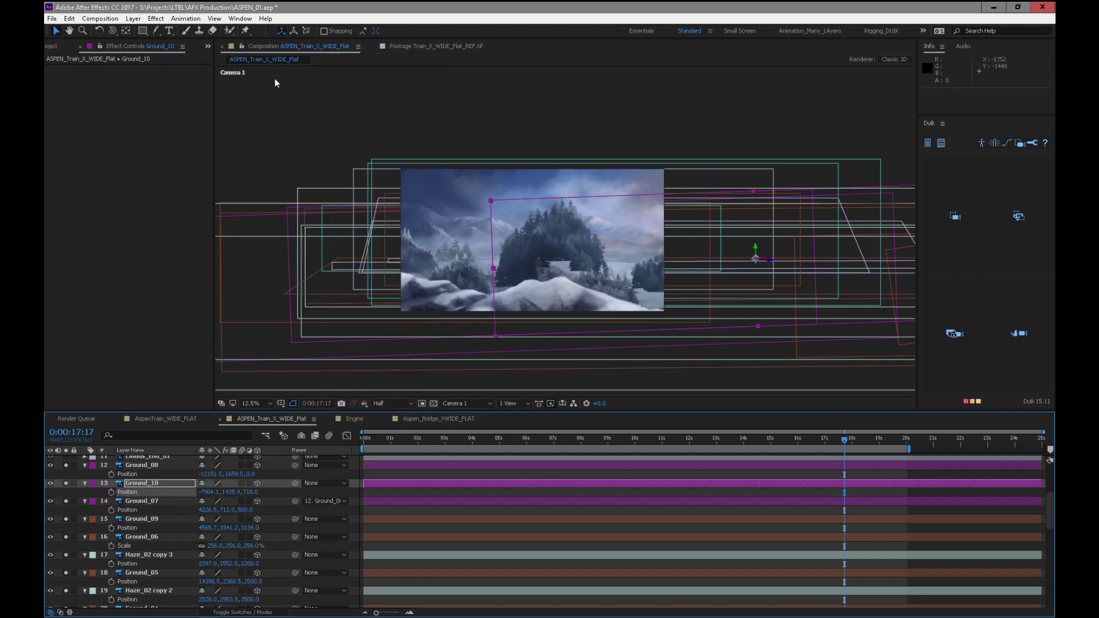
key(KP_Add)
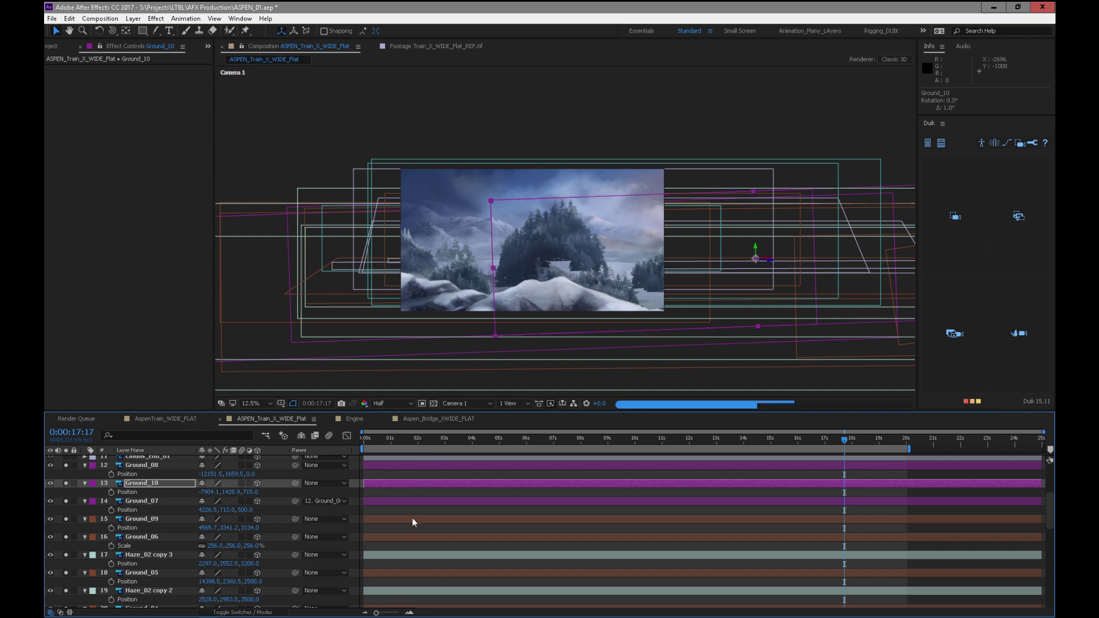
key(KP_Add)
key(KP_Add)
key(KP_Subtract)
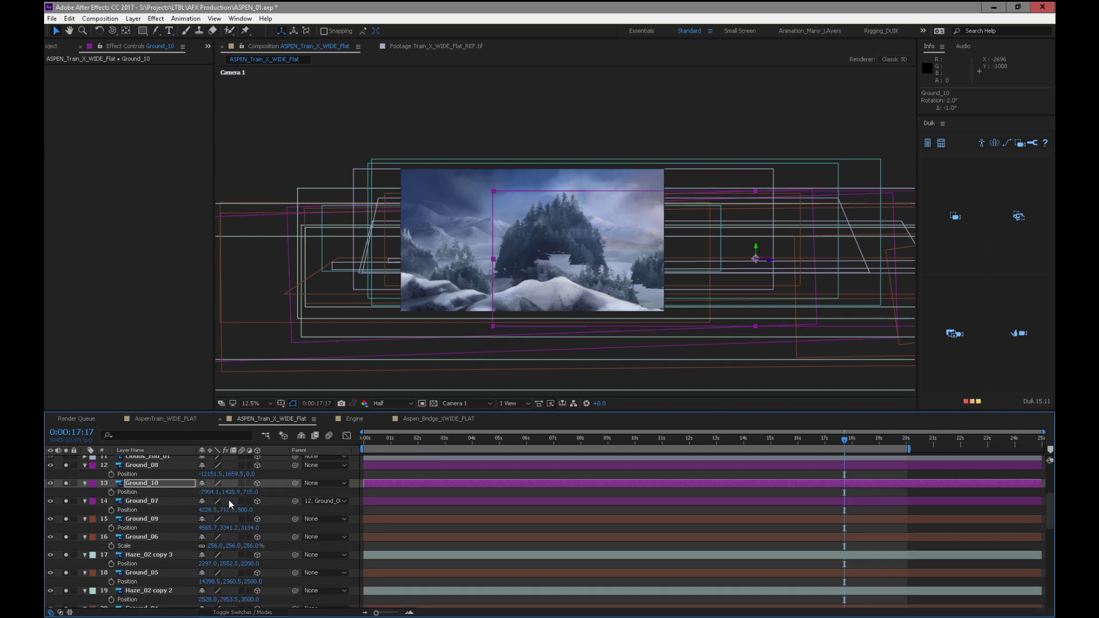
drag(220, 494, 512, 491)
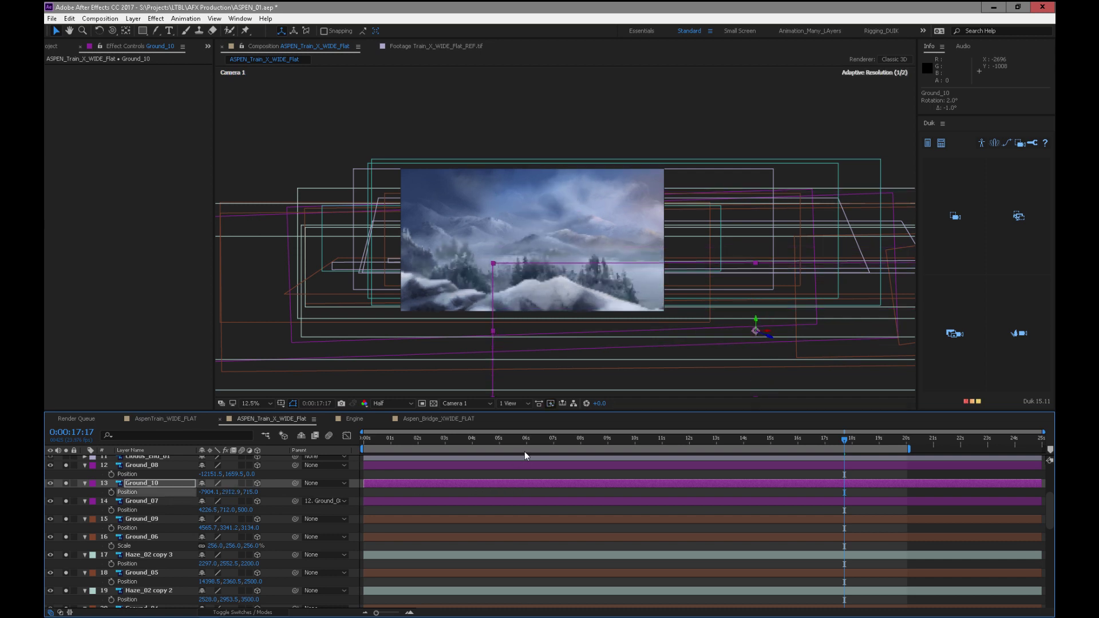
drag(801, 446, 752, 444)
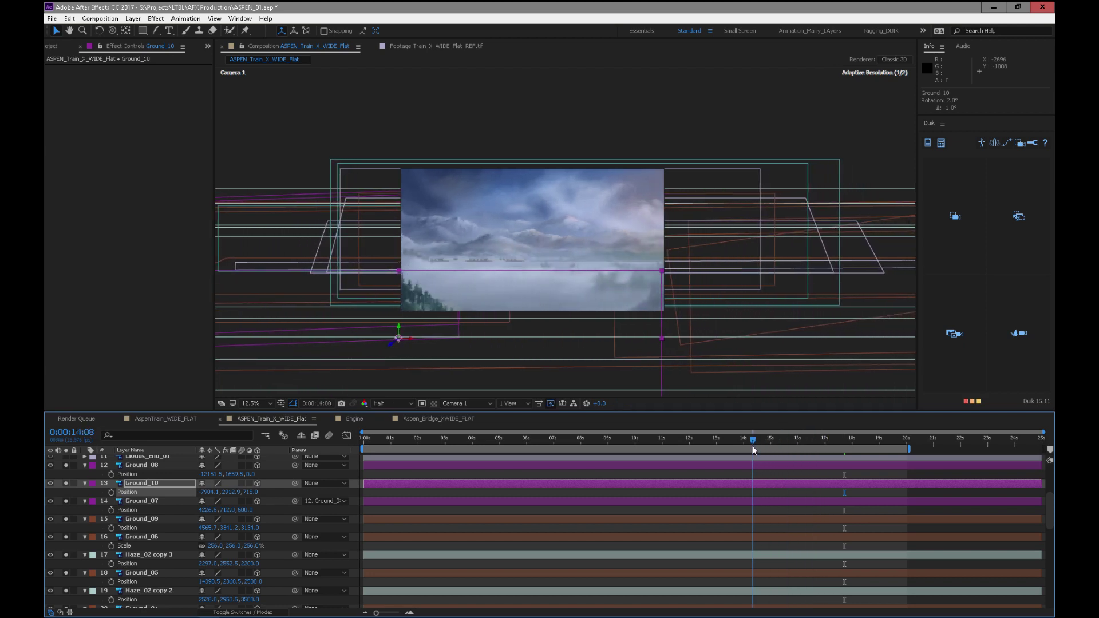
drag(208, 494, 249, 524)
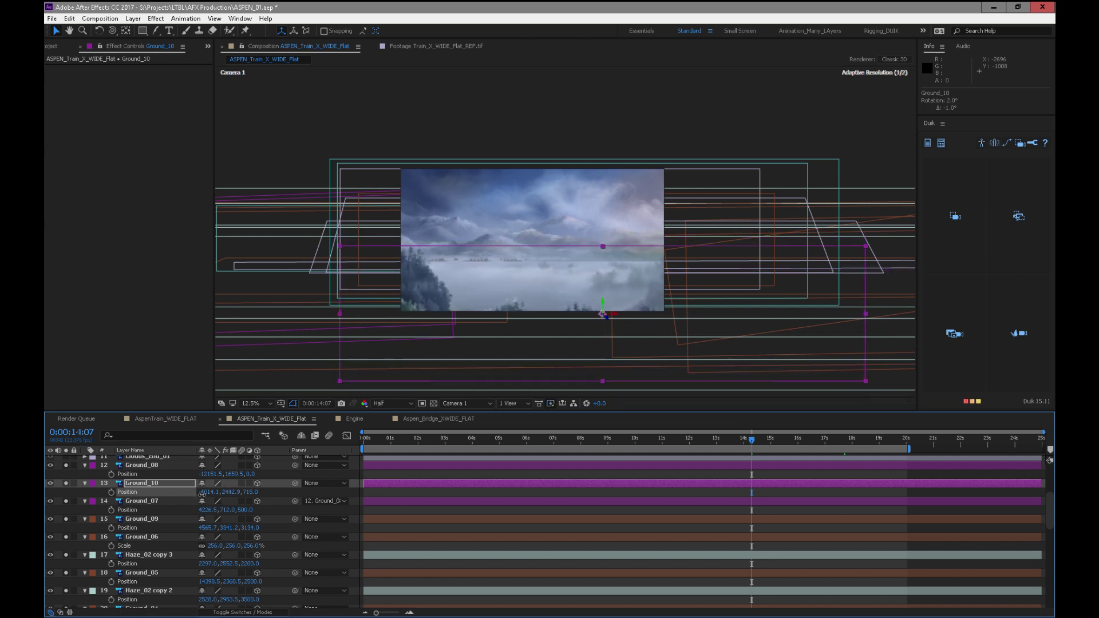
Scale Ground_10 down, squashing it vertically, and tilt it another degree
key(s)
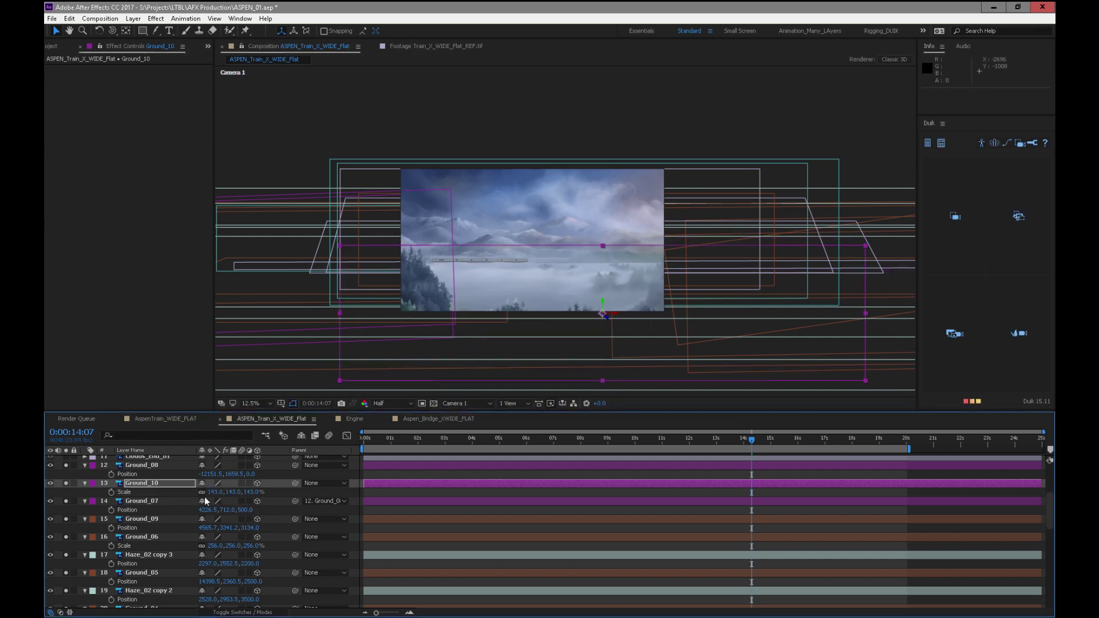
drag(226, 494, 219, 500)
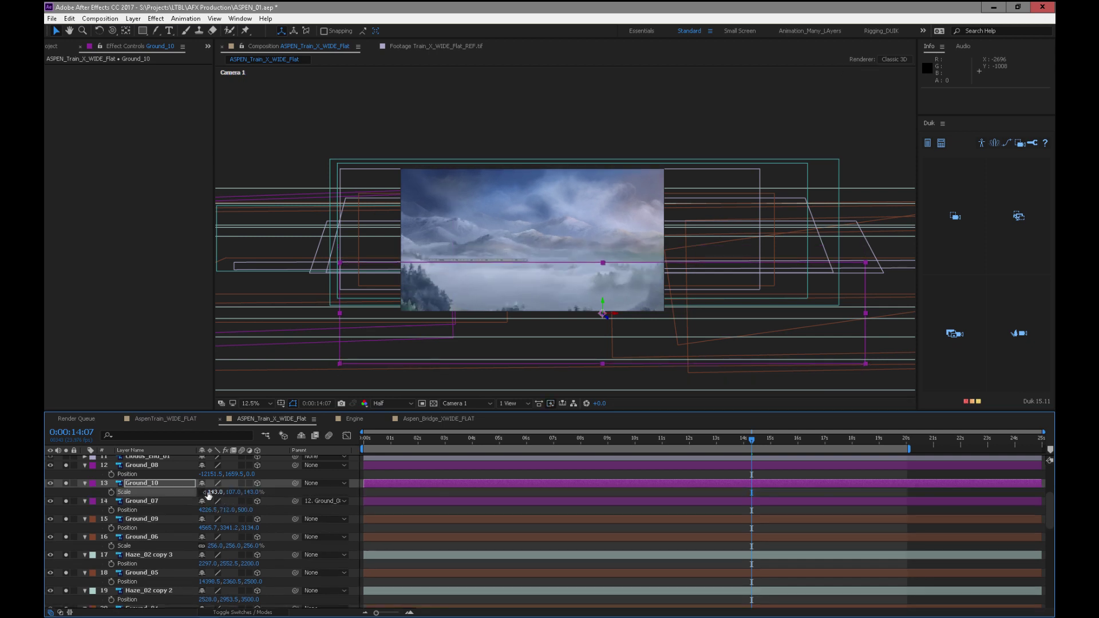
drag(243, 491, 239, 491)
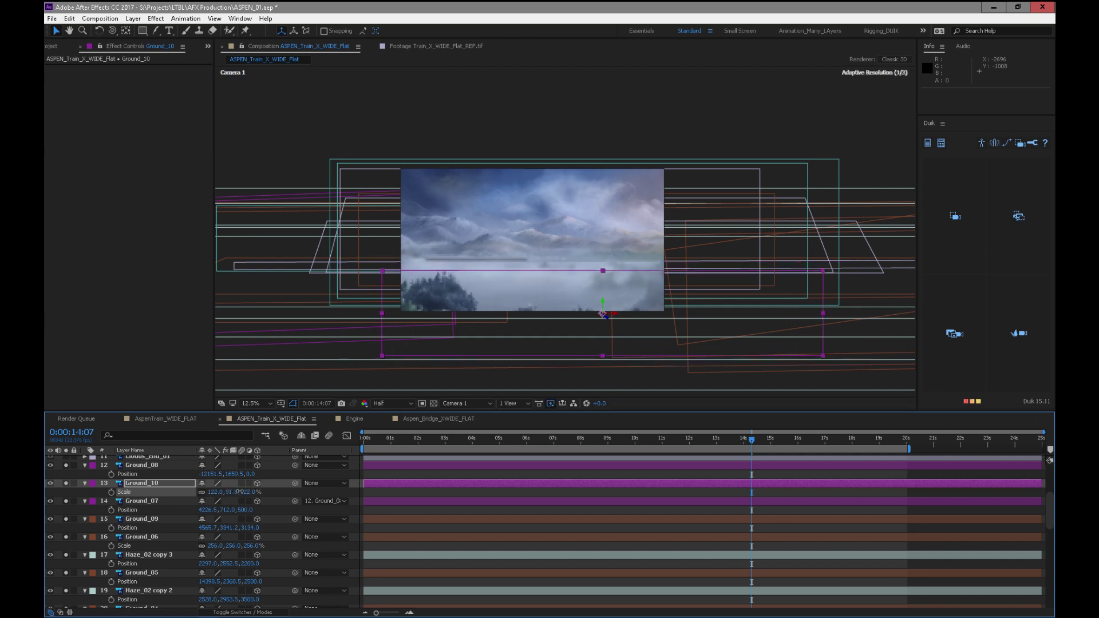
key(KP_Subtract)
key(p)
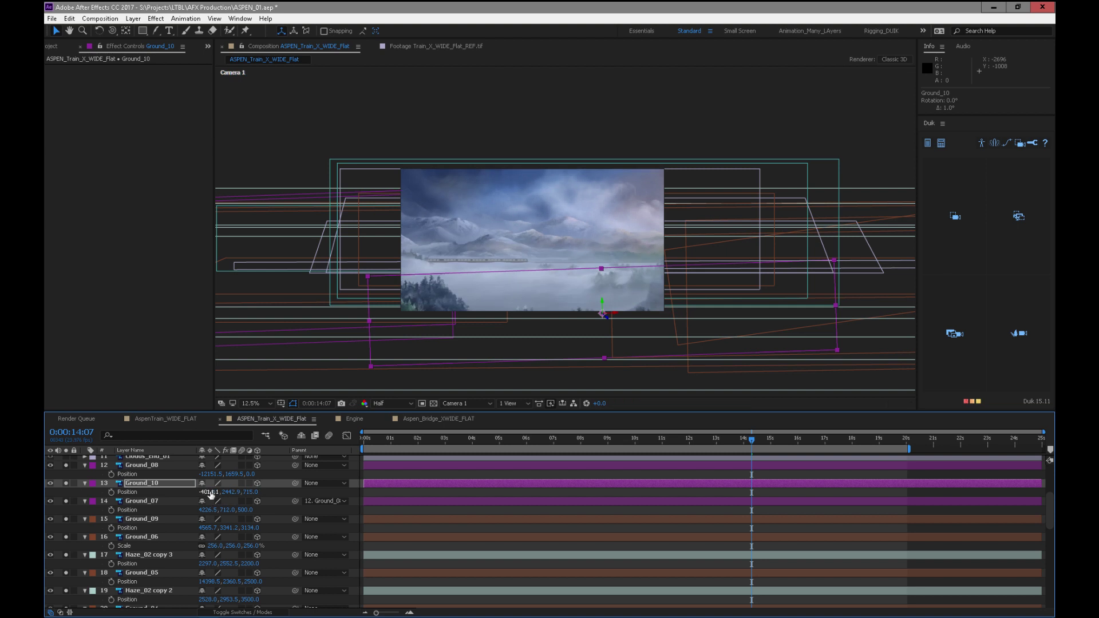
Shift Ground_10 left and higher, review the later frames, then delete the layer
drag(209, 492, 141, 502)
drag(228, 493, 214, 493)
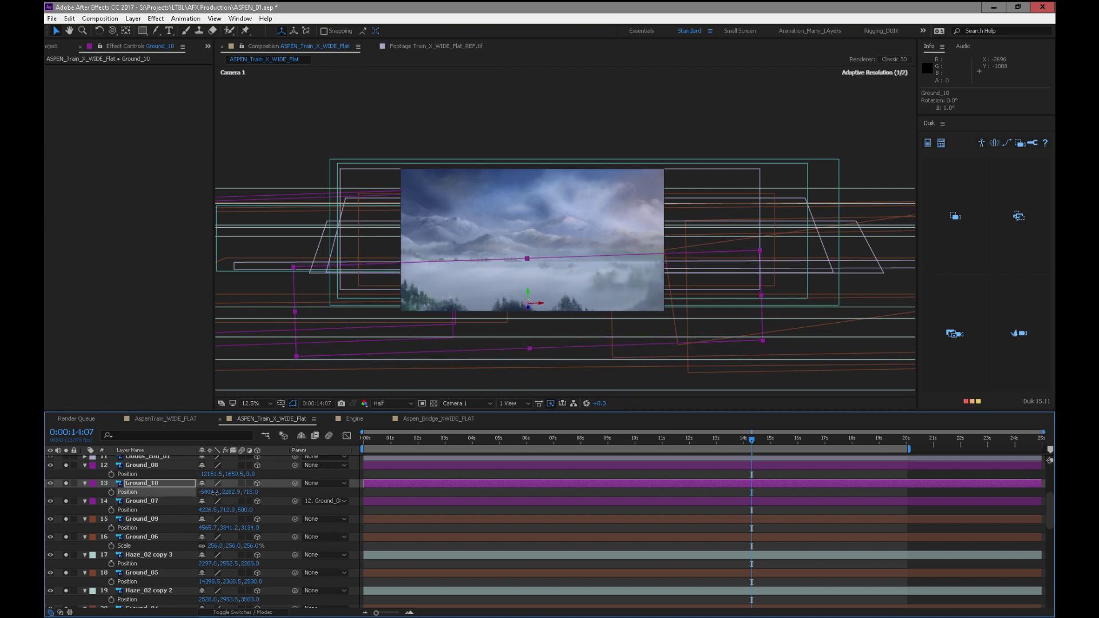
drag(147, 497, 70, 495)
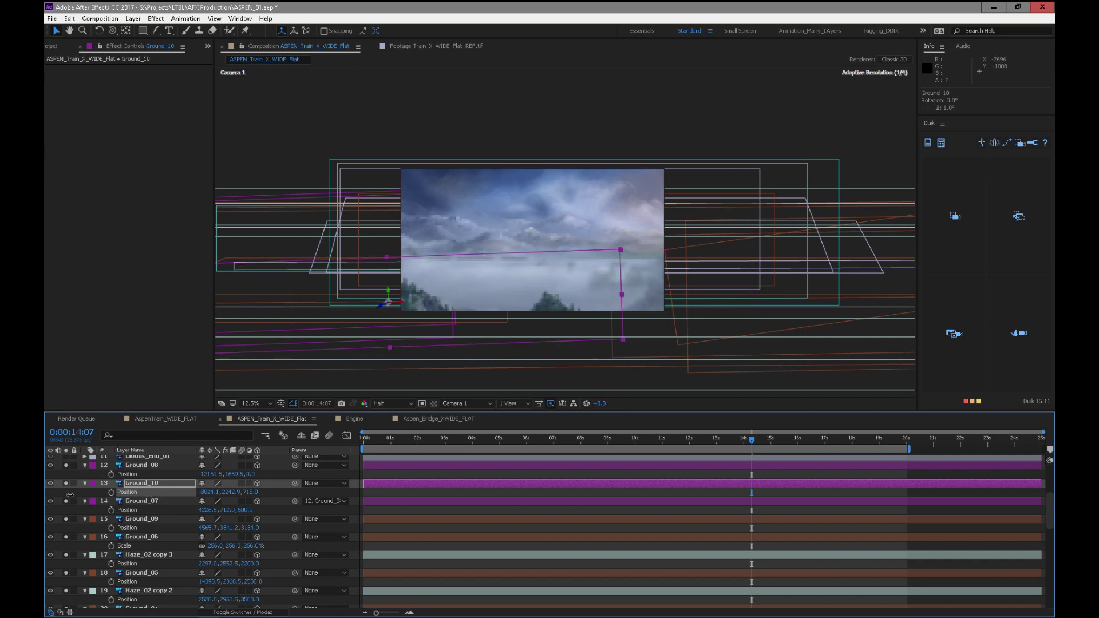
drag(207, 487, 223, 484)
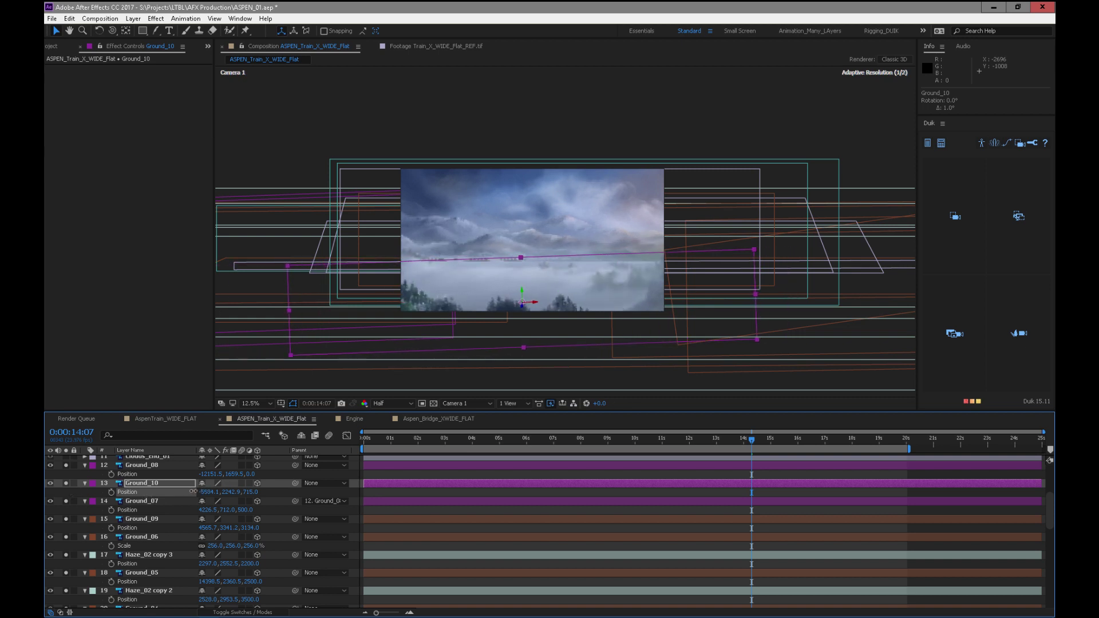
mouse_move(753, 444)
mouse_down()
mouse_move(815, 452)
mouse_move(754, 438)
mouse_up()
key(Delete)
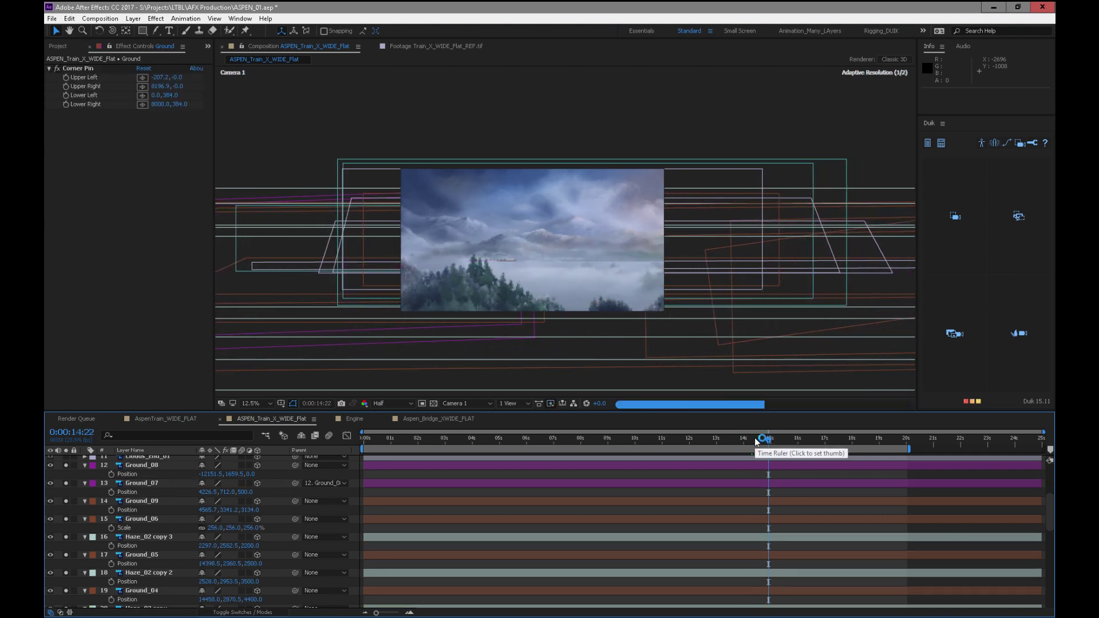
Set Ground_07's Position Z to 250, checking its placement across the shot
drag(607, 439, 871, 462)
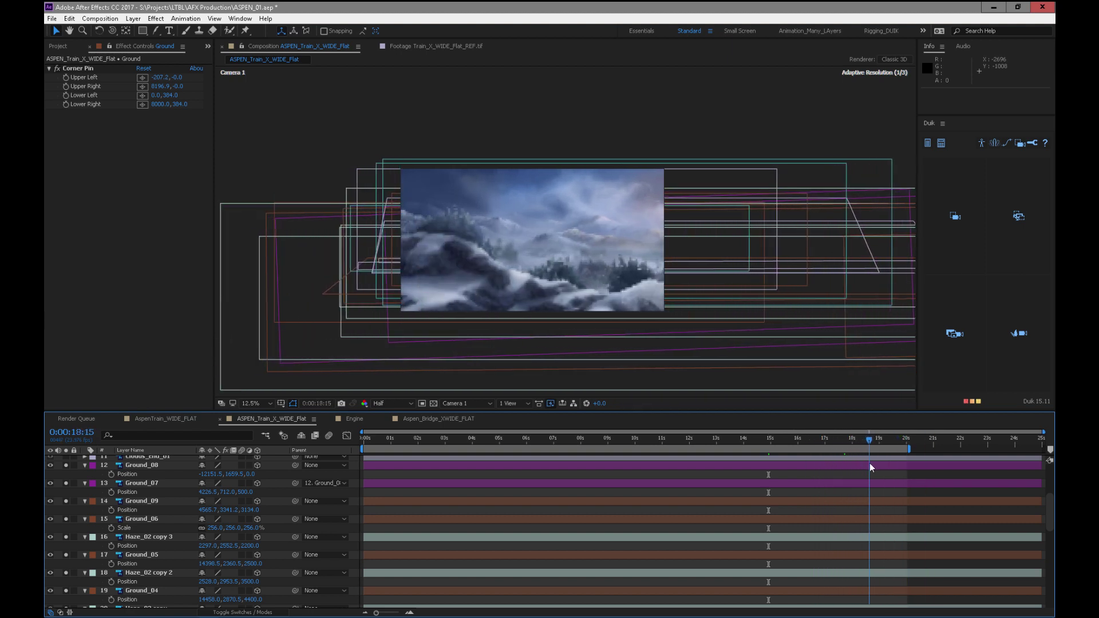
click(156, 483)
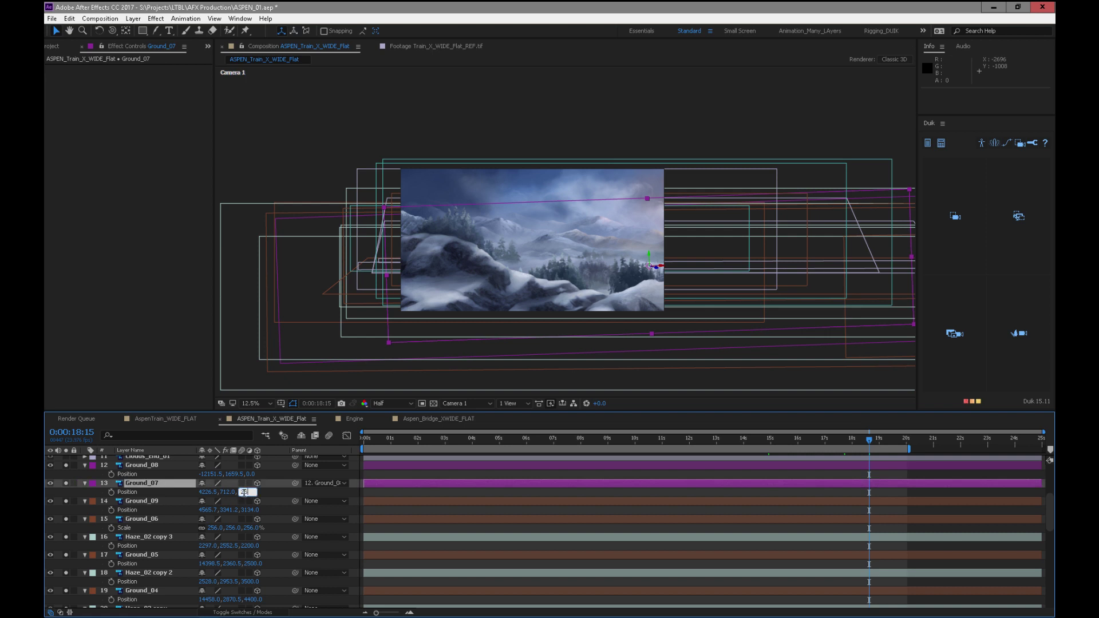
text(250)
key(Return)
drag(835, 440, 910, 411)
click(174, 501)
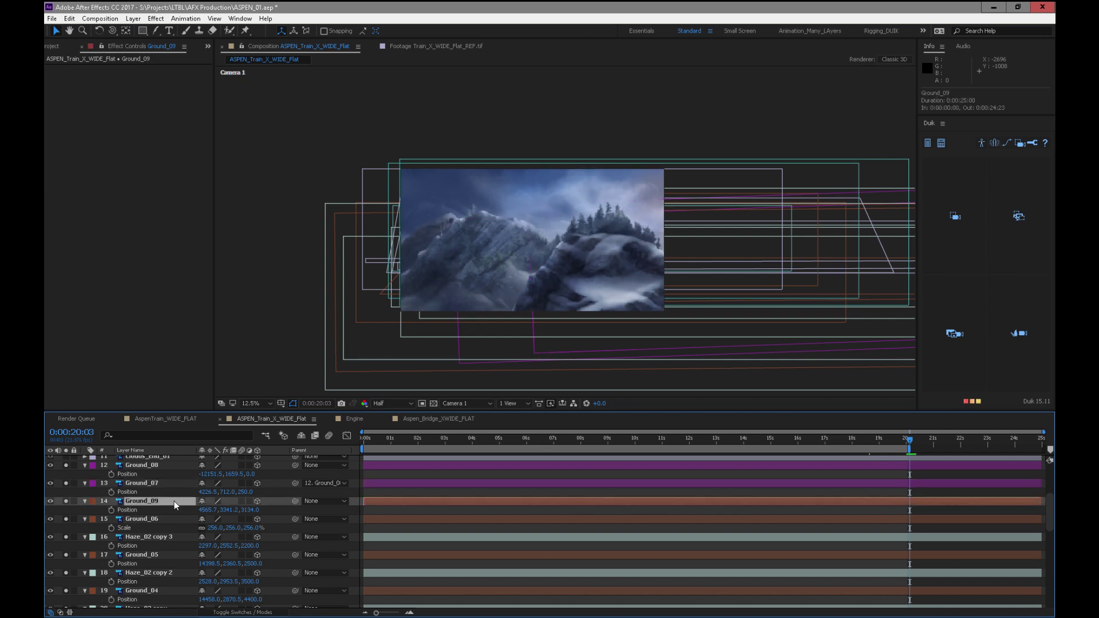
Revert a trial scale change on Ground_06, then move it down and sideways
click(173, 519)
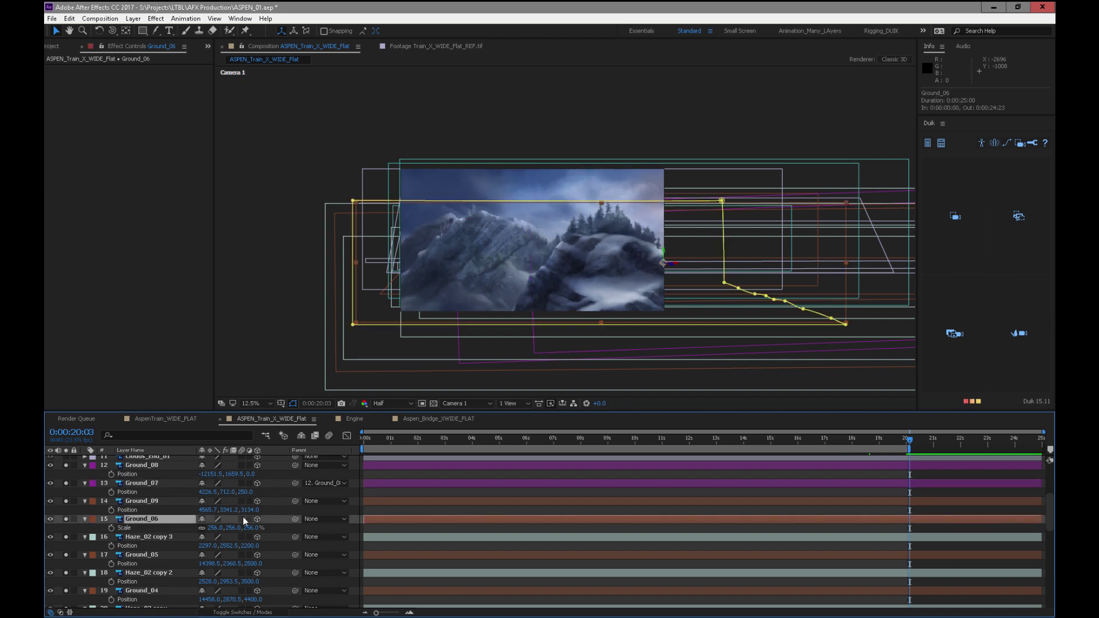
drag(233, 532, 264, 532)
key(ctrl+z)
key(p)
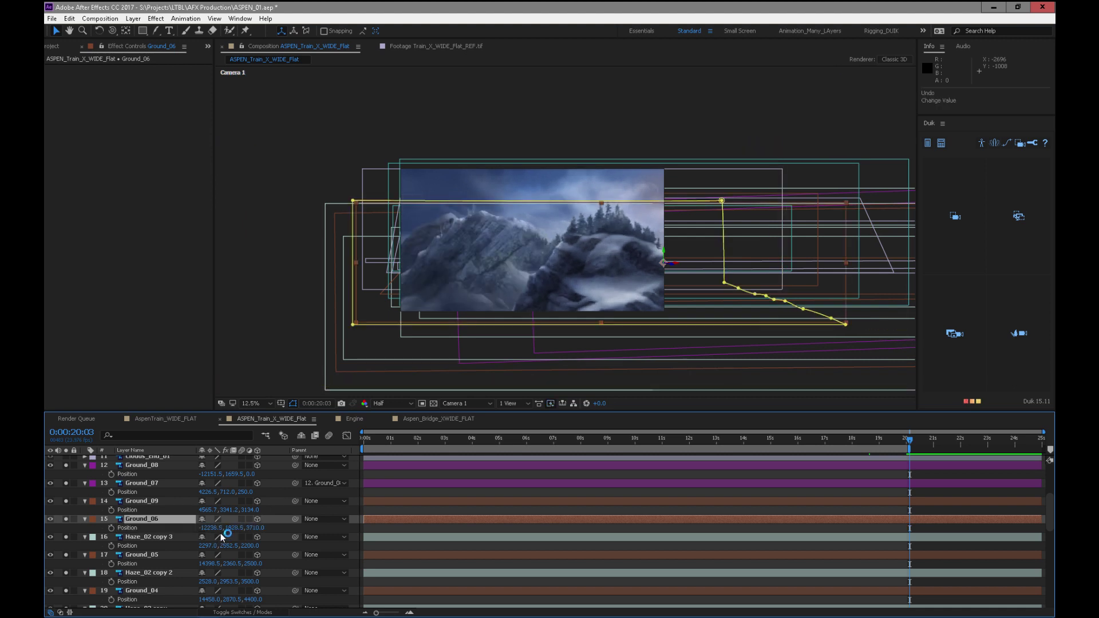
mouse_move(234, 528)
mouse_down()
mouse_move(264, 521)
mouse_move(247, 523)
mouse_up()
mouse_move(909, 440)
mouse_down()
mouse_move(835, 444)
mouse_move(895, 438)
mouse_up()
drag(212, 530, 274, 521)
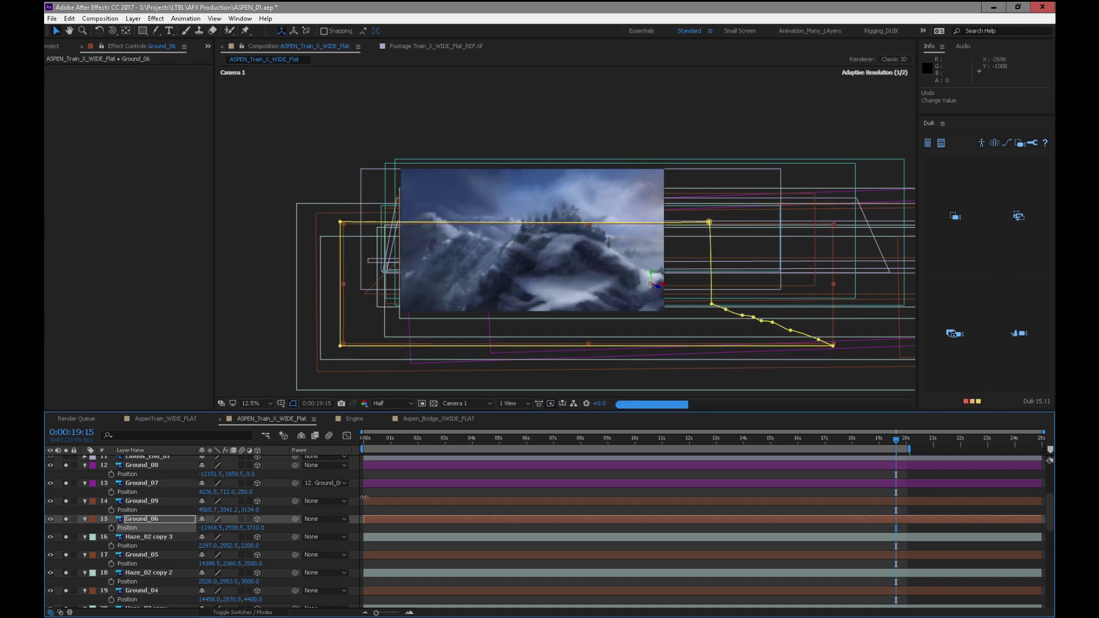
Tilt Ground_06, raise it and shift it further left, checking around 14–16 seconds
key(KP_Subtract)
drag(230, 532, 529, 442)
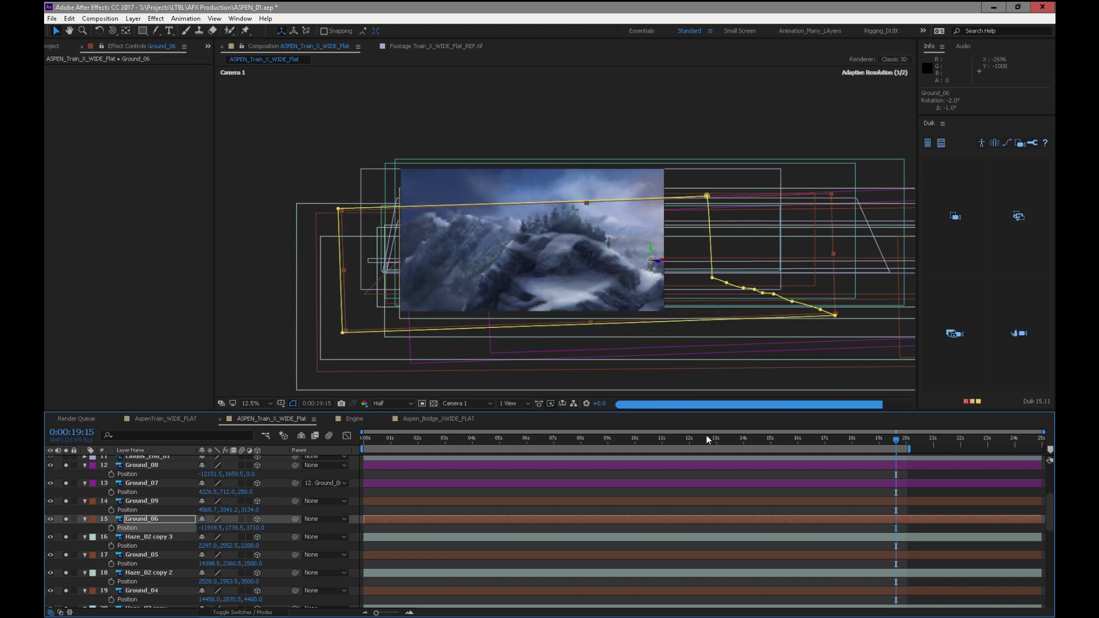
drag(896, 440, 822, 439)
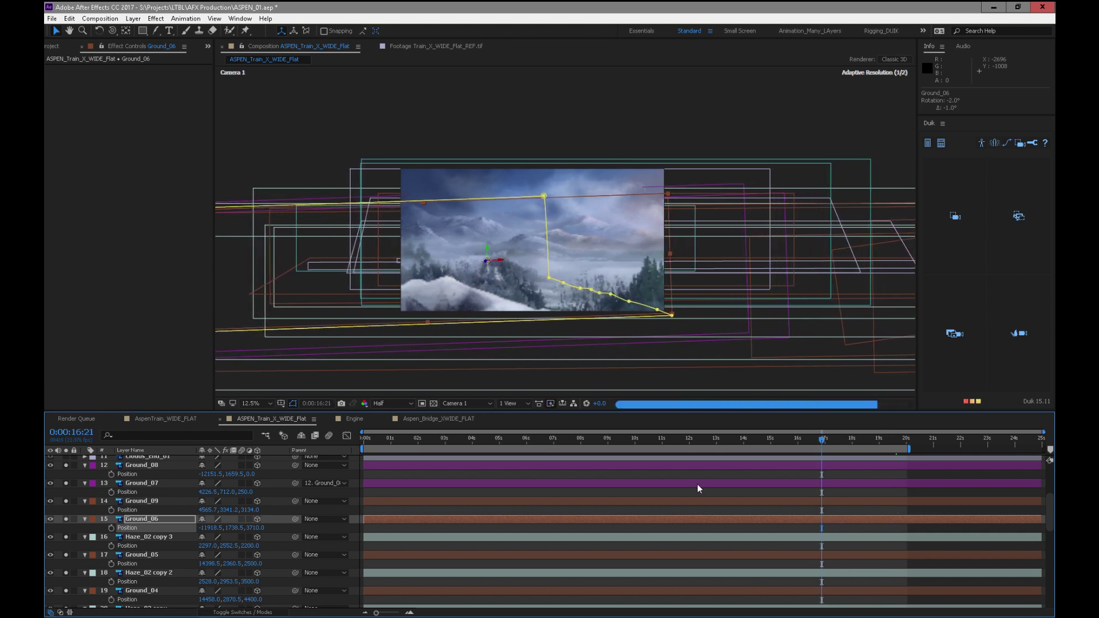
key(KP_Add)
key(KP_Subtract)
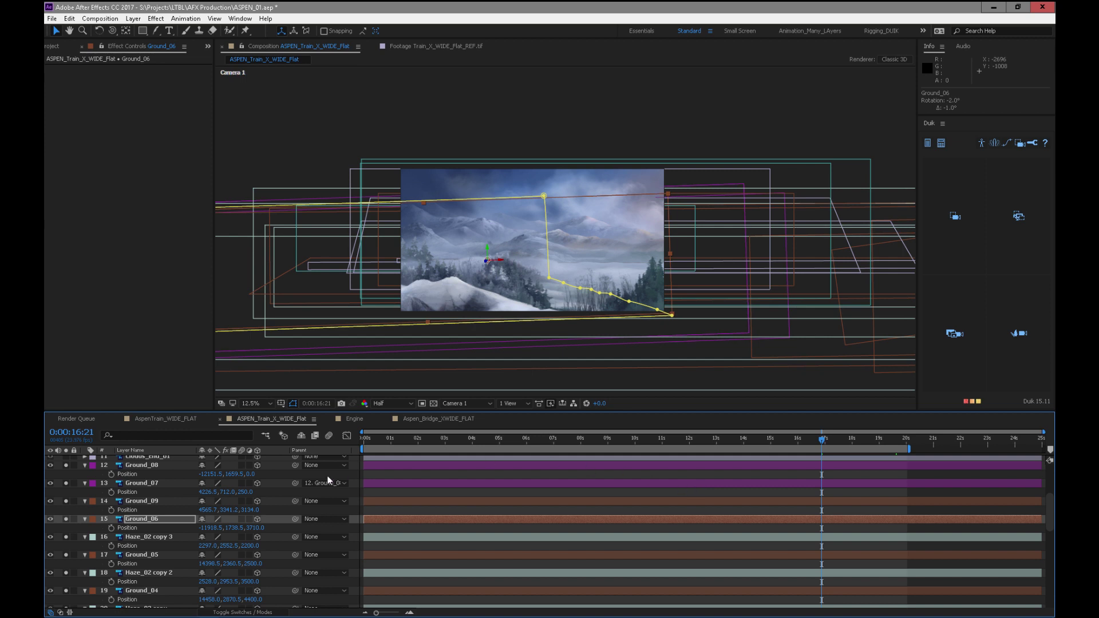
drag(206, 530, 375, 469)
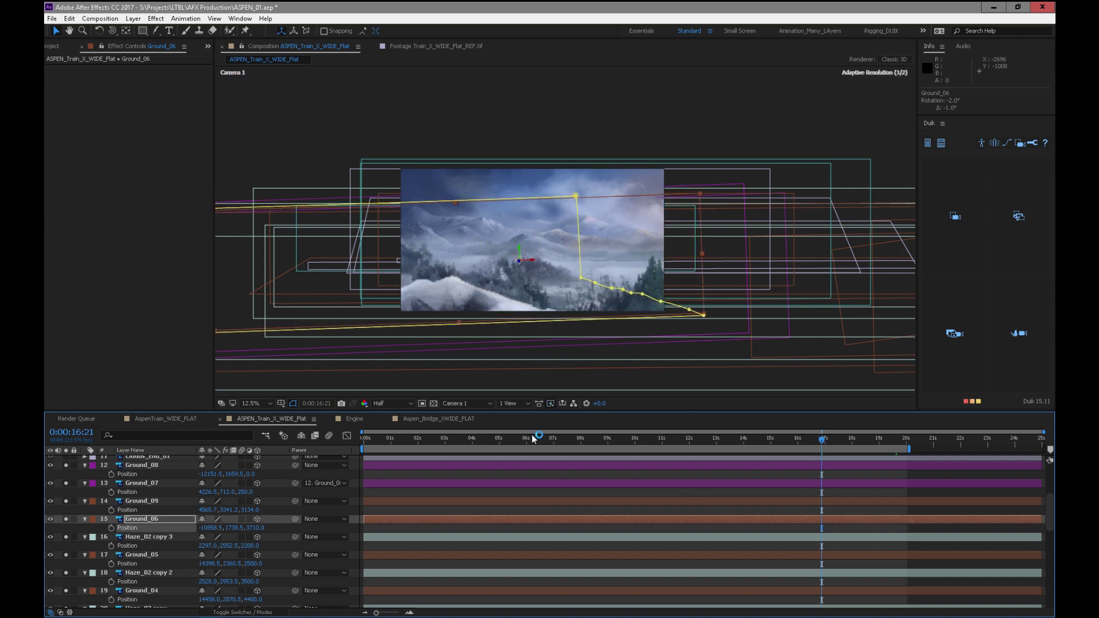
drag(843, 442, 761, 433)
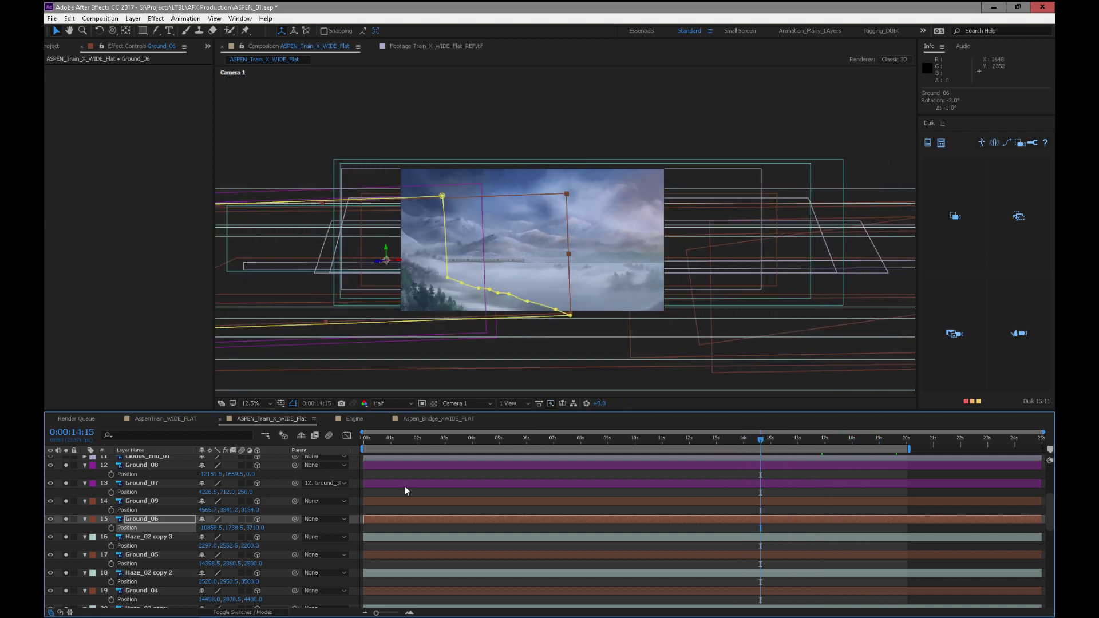
Undo the last Ground_06 change, slide it far left and set its tilt to 1°
click(770, 506)
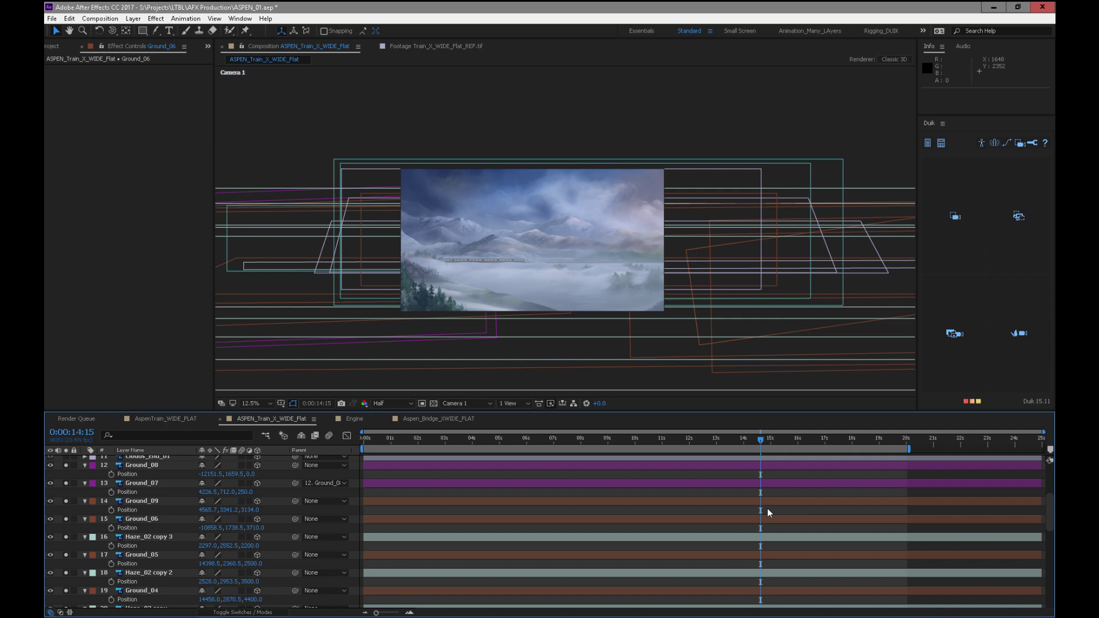
key(ctrl+z)
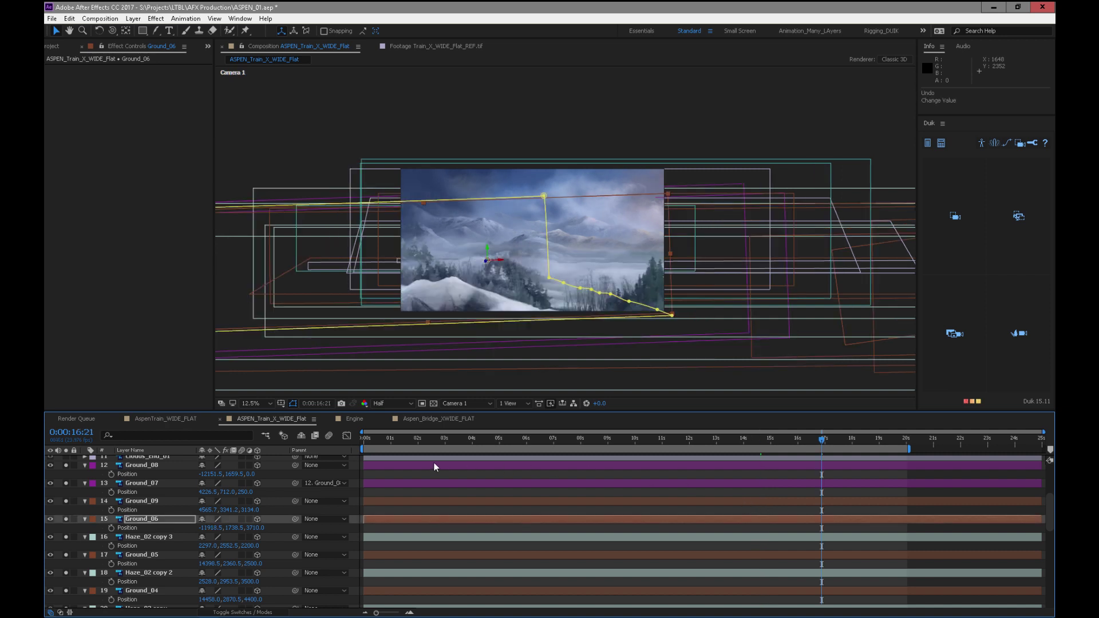
drag(229, 530, 288, 510)
key(k)
drag(209, 523, 100, 528)
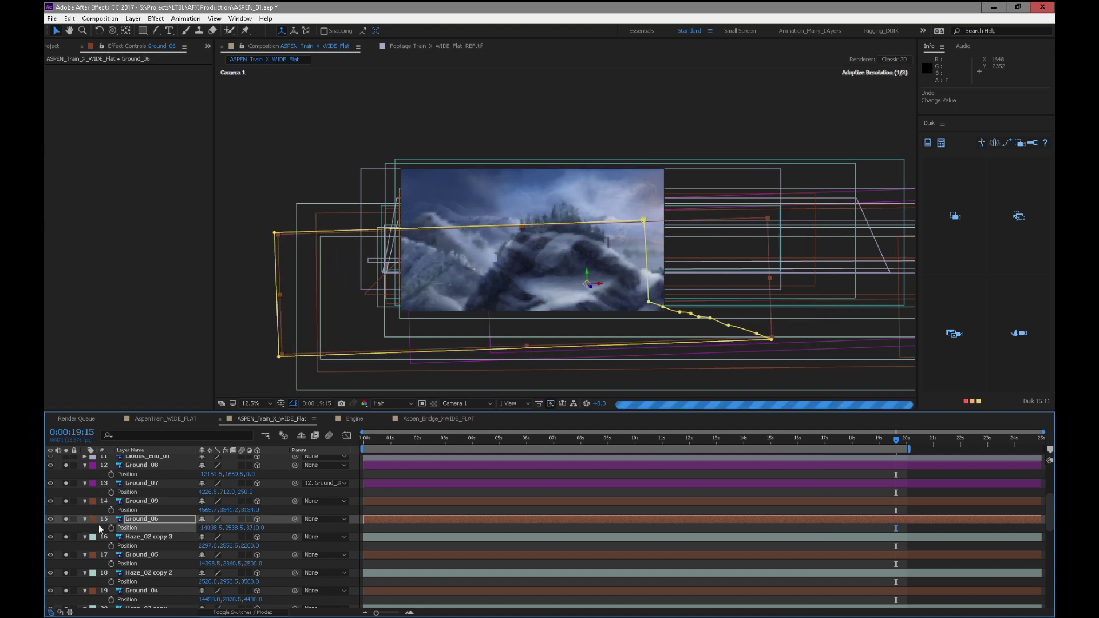
key(KP_Add)
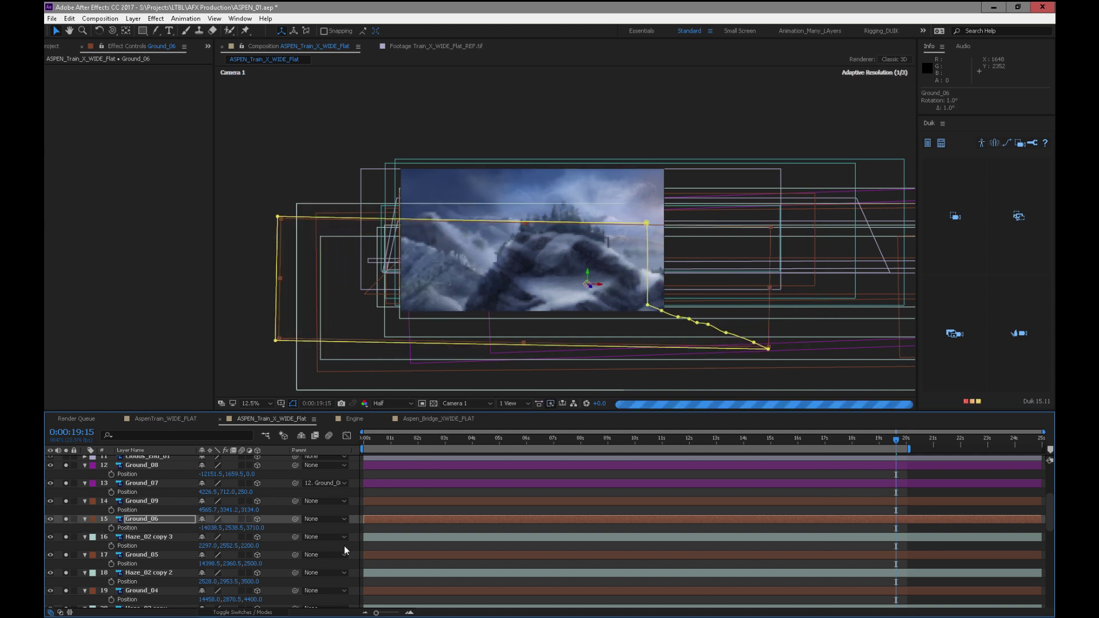
Settle Ground_06 at Position (-14038.5, 1868.5, 3710.0) and review the earlier move
drag(889, 442, 920, 445)
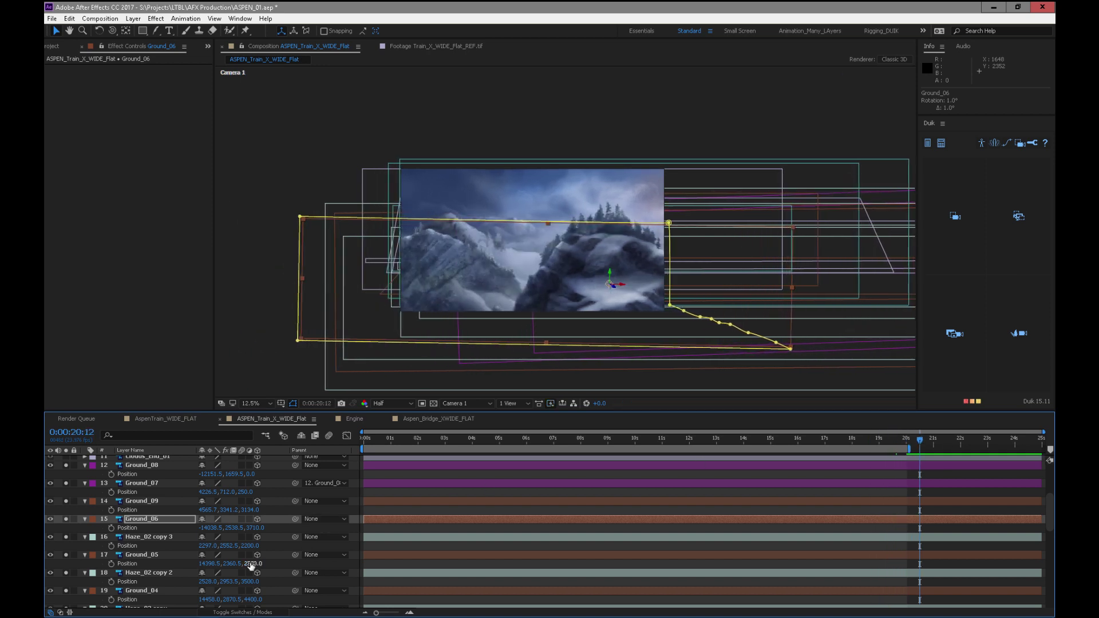
drag(232, 529, 203, 520)
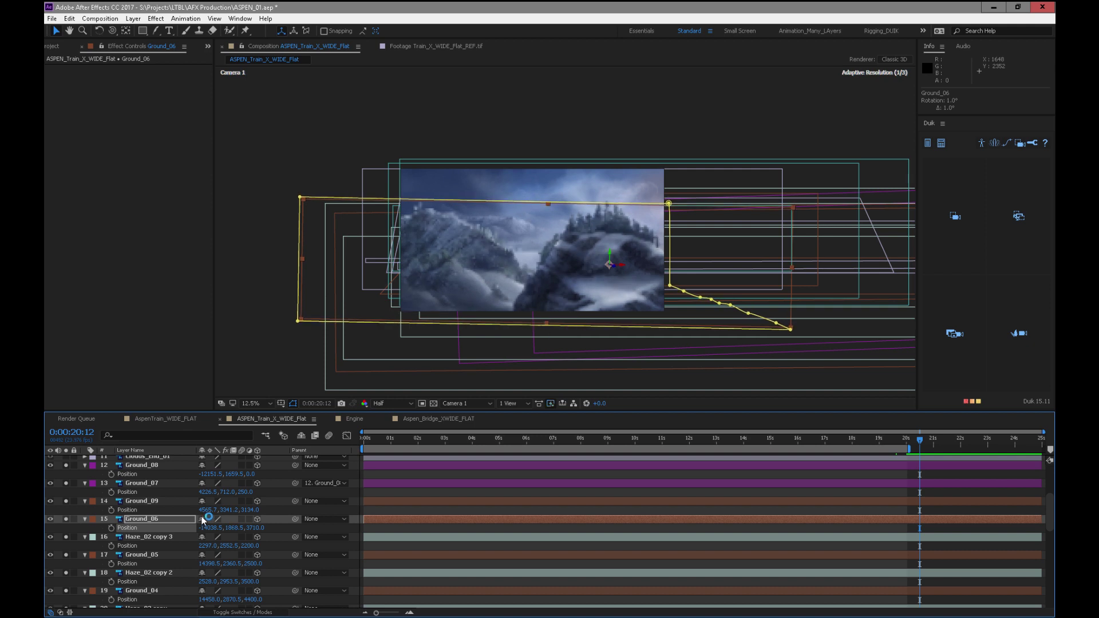
drag(897, 444, 635, 454)
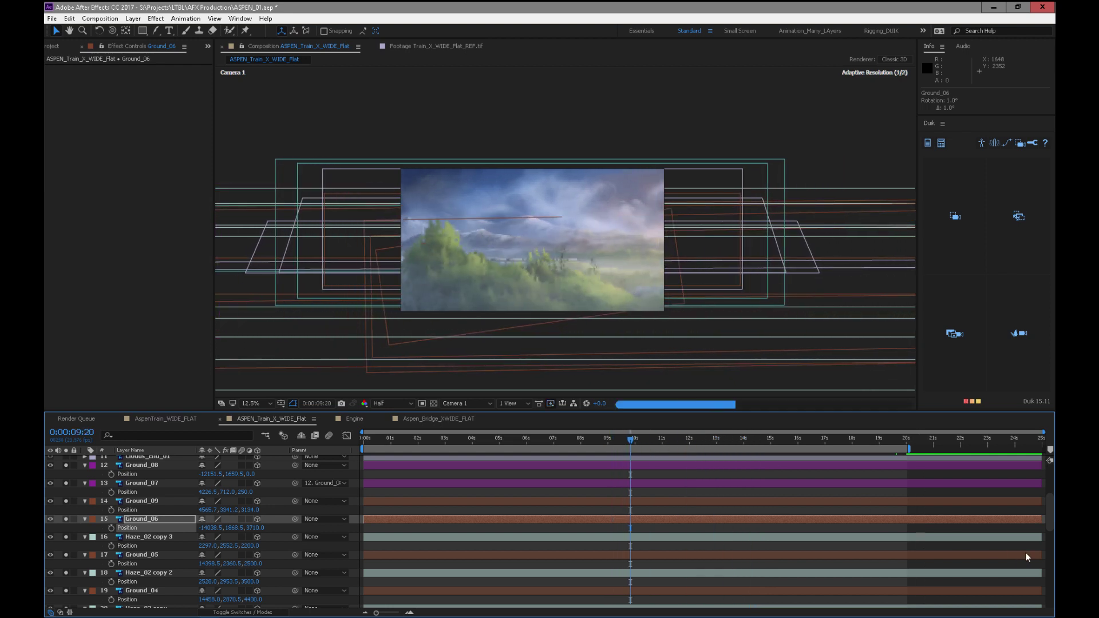
drag(1049, 519, 1050, 500)
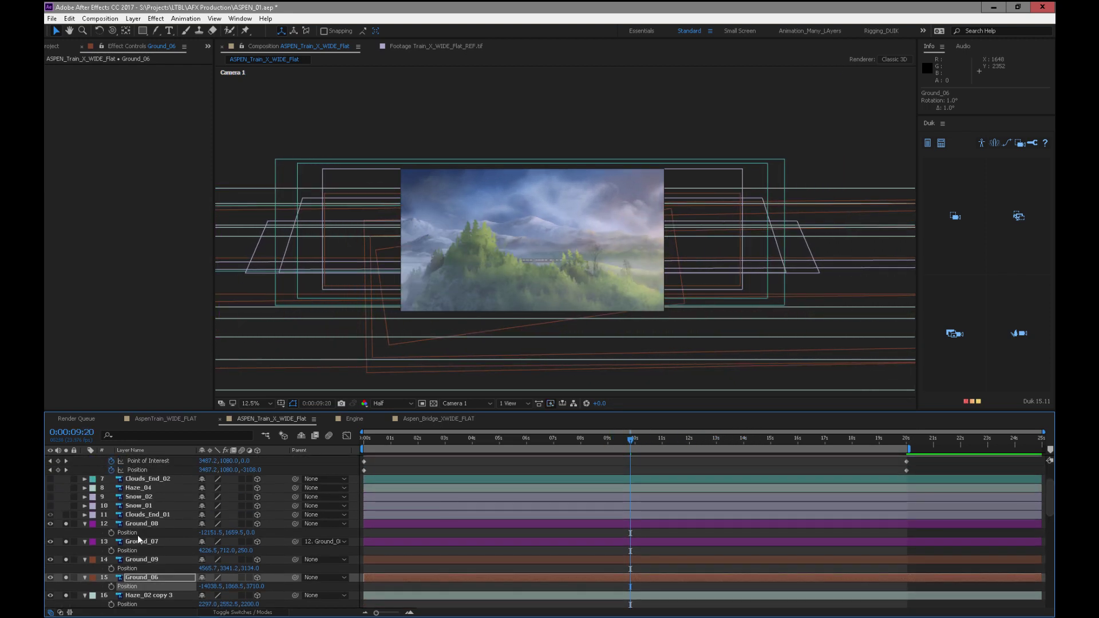
click(147, 514)
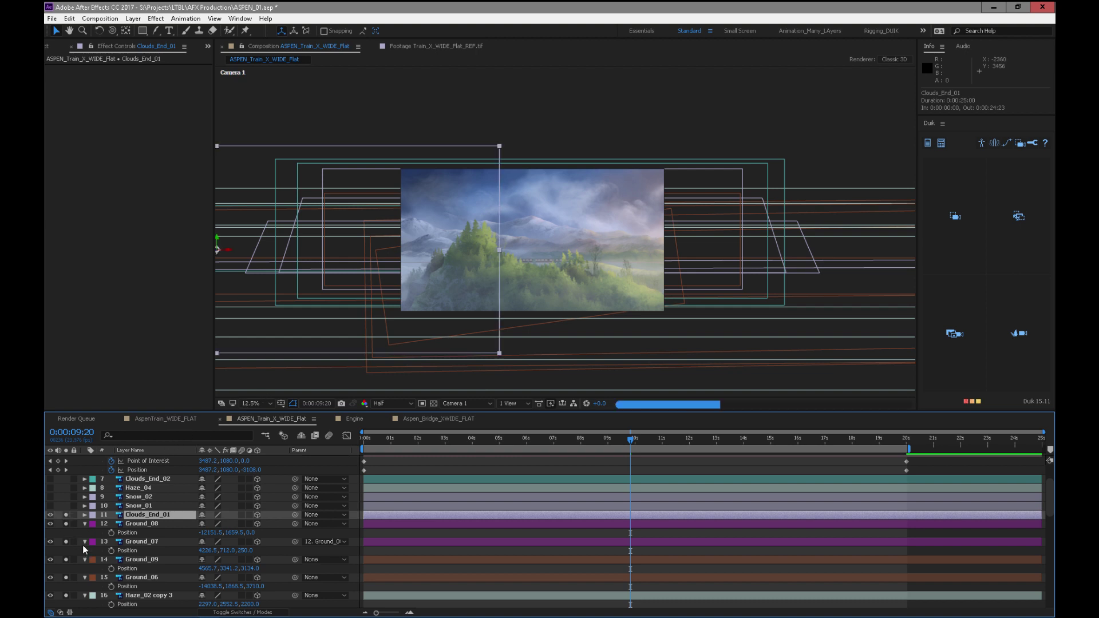
Bring Clouds_End_01 nearer with Position Z -722
drag(640, 441, 692, 441)
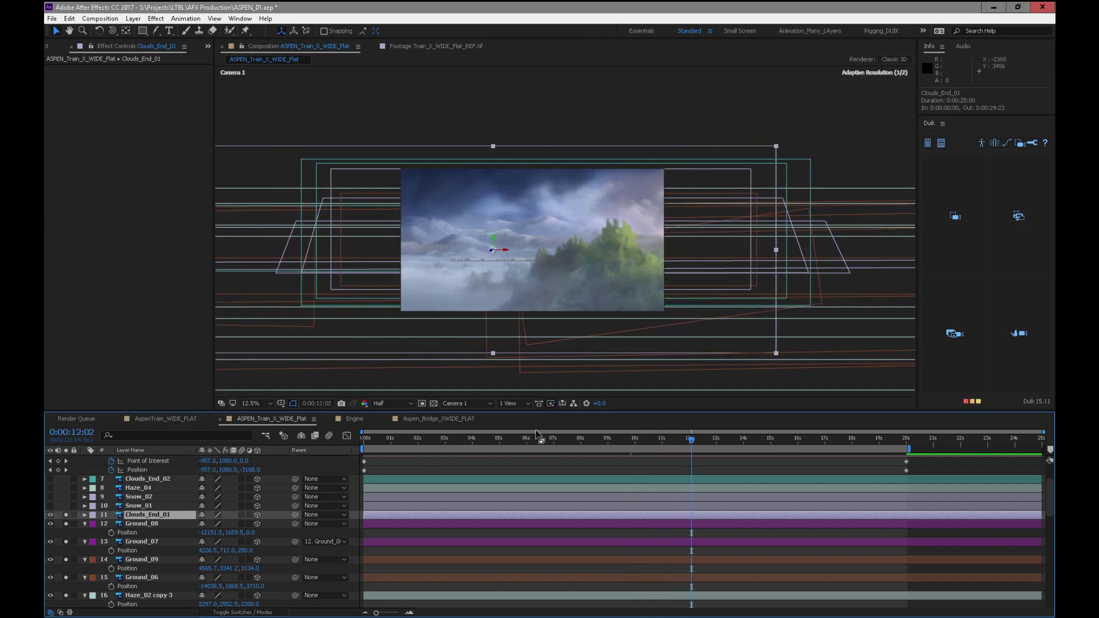
click(160, 523)
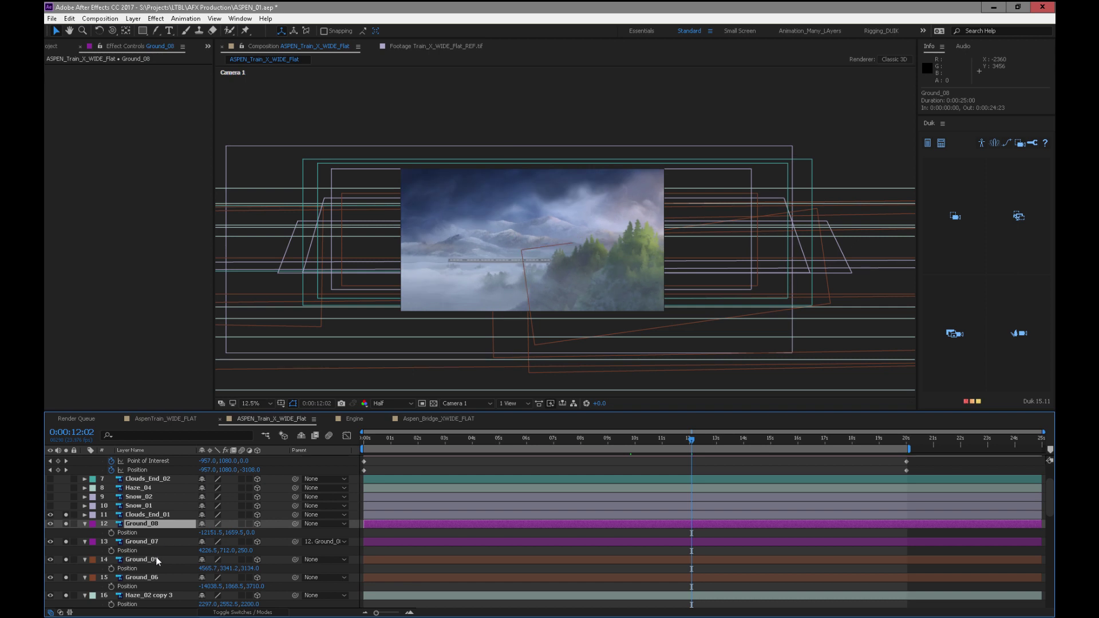
click(148, 516)
key(p)
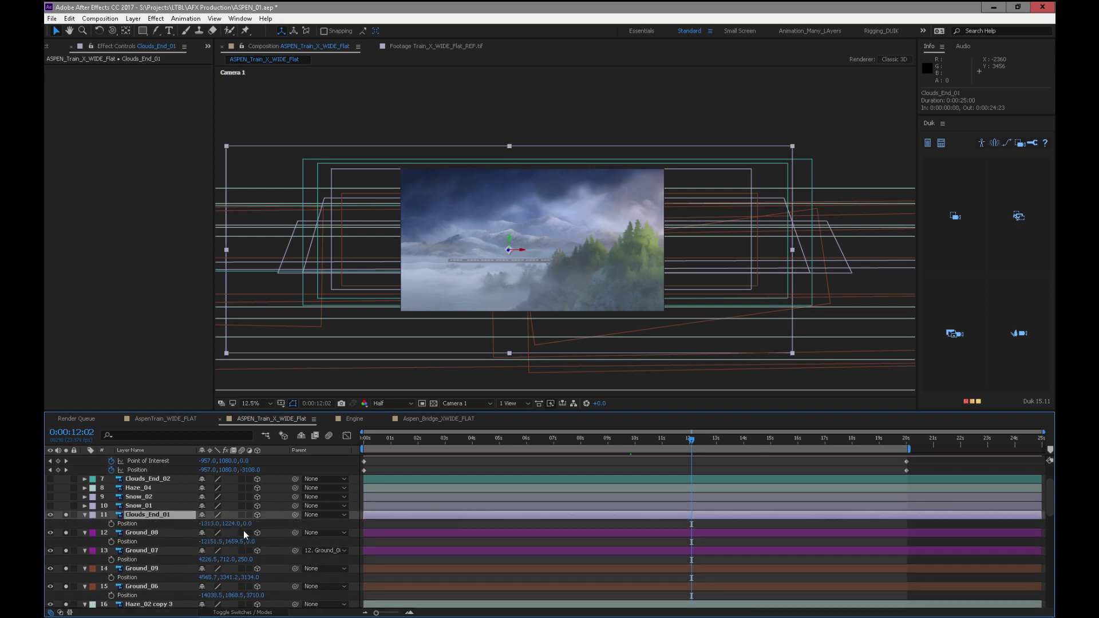
drag(237, 526, 192, 525)
At 0:00:19:16, slide Clouds_End_01 far left, settle X near -13730, and play
drag(719, 438, 905, 448)
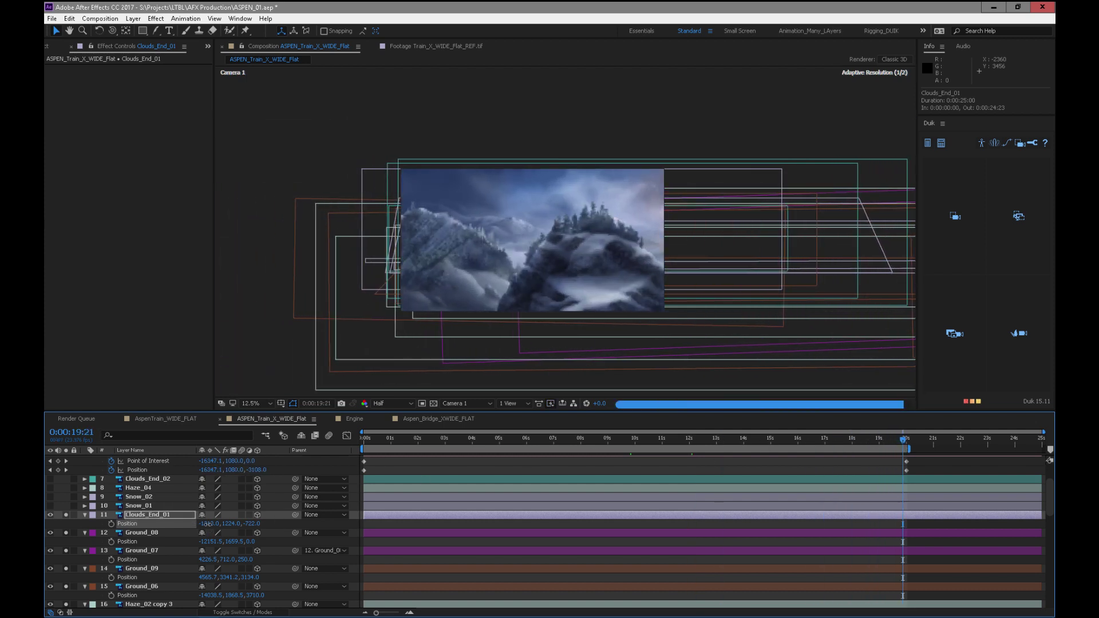
key(comma)
key(comma)
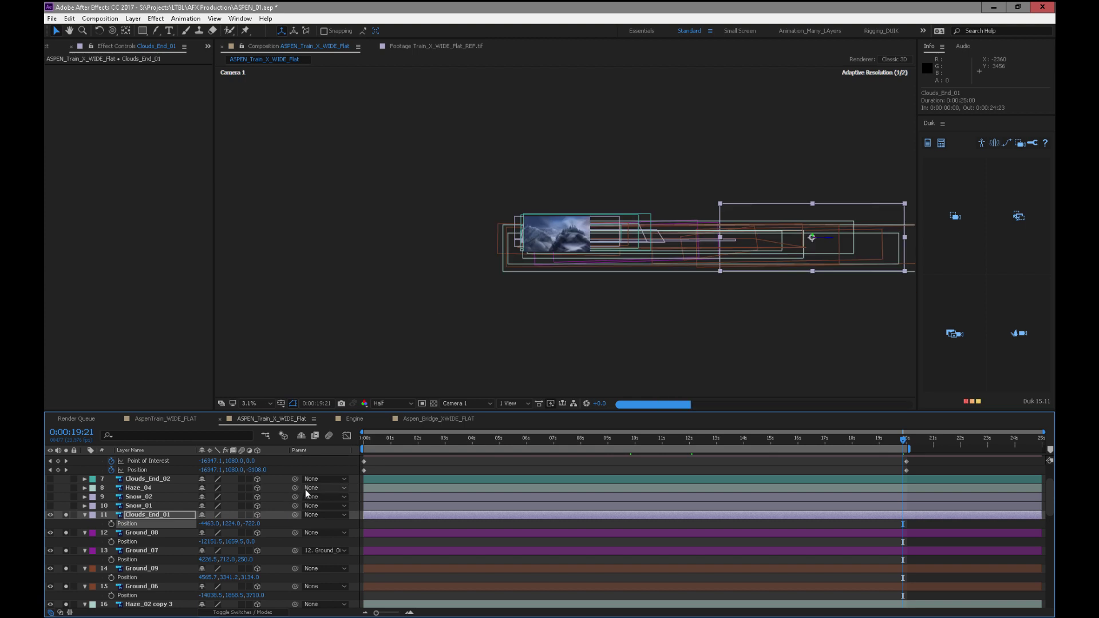
drag(850, 215, 576, 238)
key(period)
key(period)
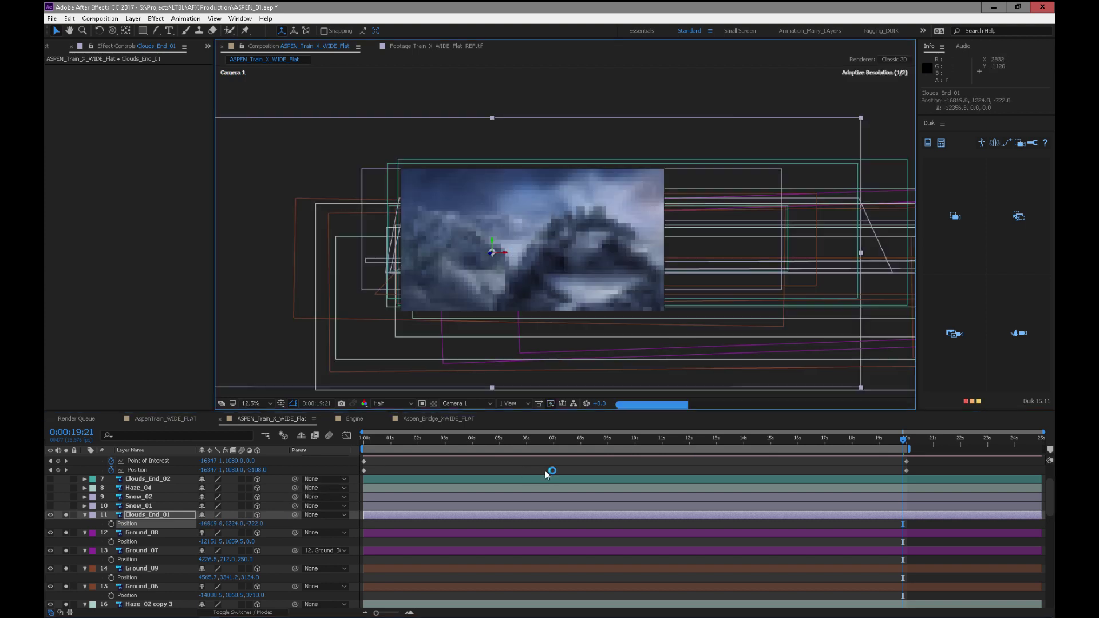
drag(271, 518, 395, 527)
key(space)
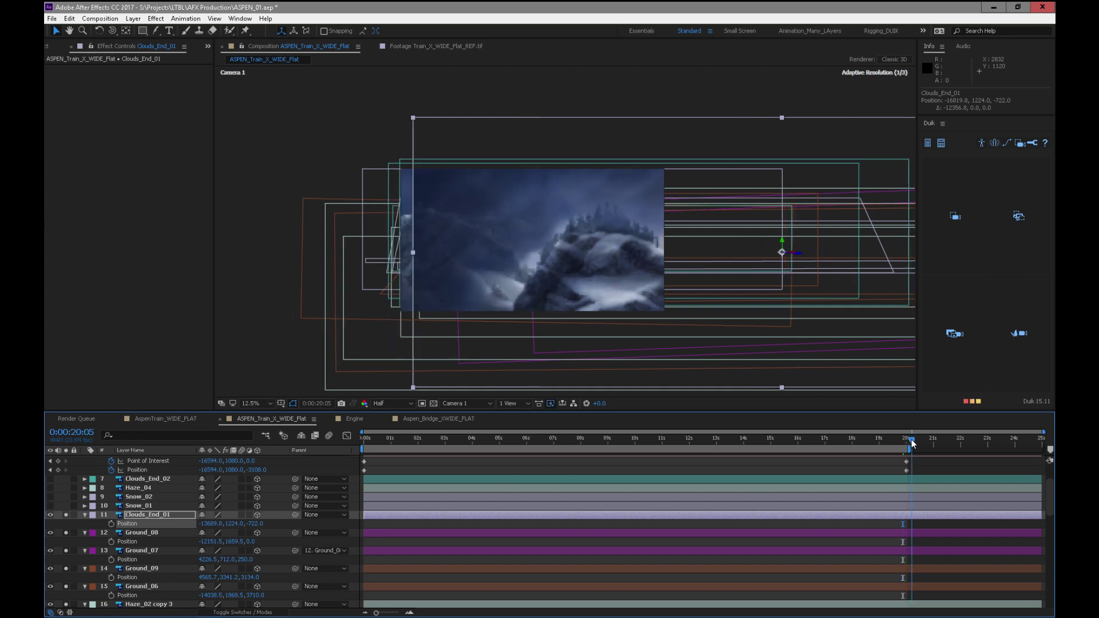
Shift Clouds_End_01 left to X -15210 and push it back to Z 8038
drag(213, 525, 150, 542)
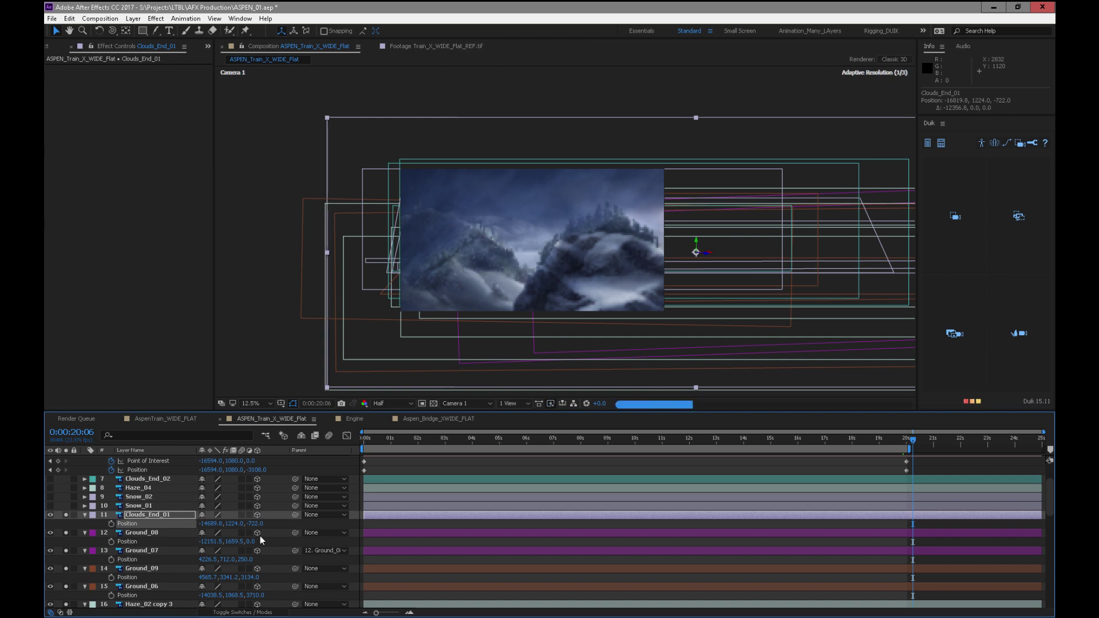
drag(260, 523, 679, 525)
drag(581, 519, 701, 514)
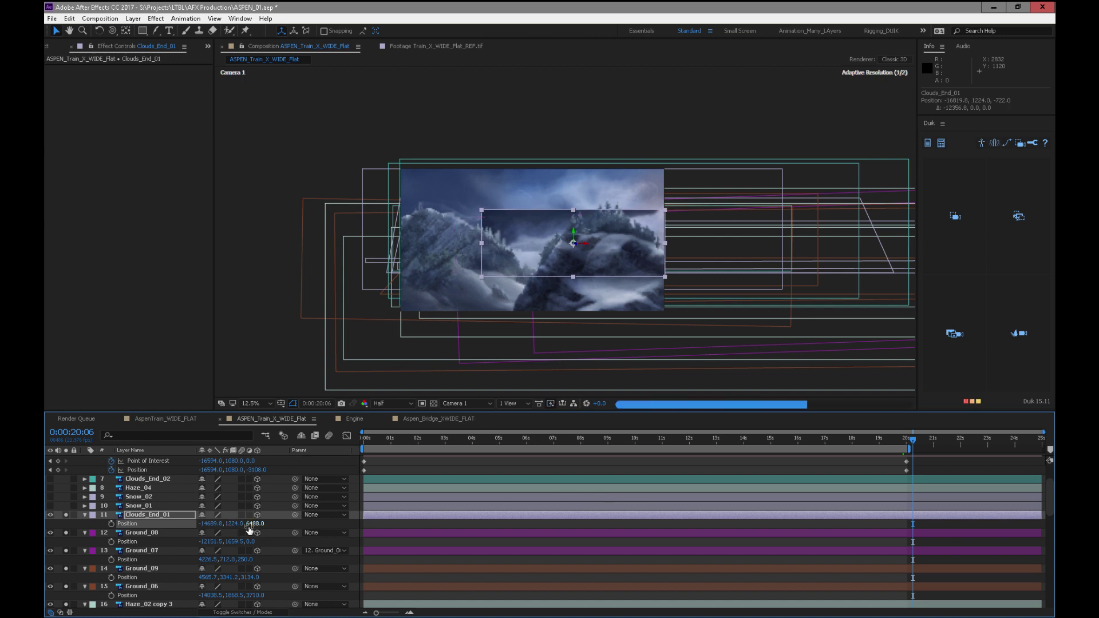
Scale Clouds_End_01 to 322% with X -17657 and Z 9608
drag(267, 523, 328, 527)
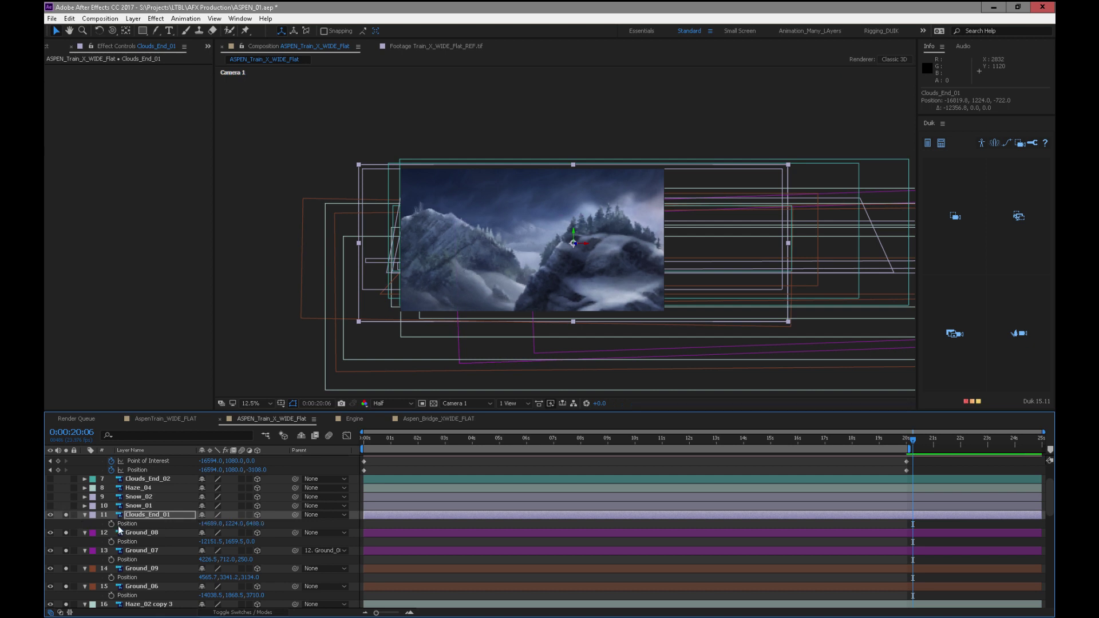
drag(216, 529, 185, 527)
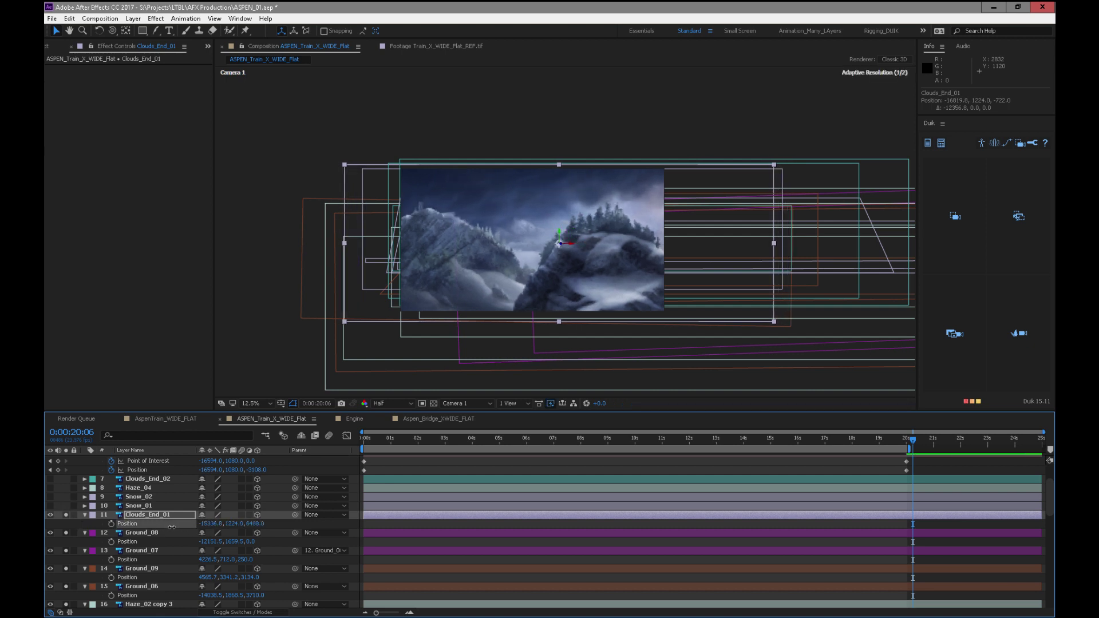
drag(112, 532, 48, 525)
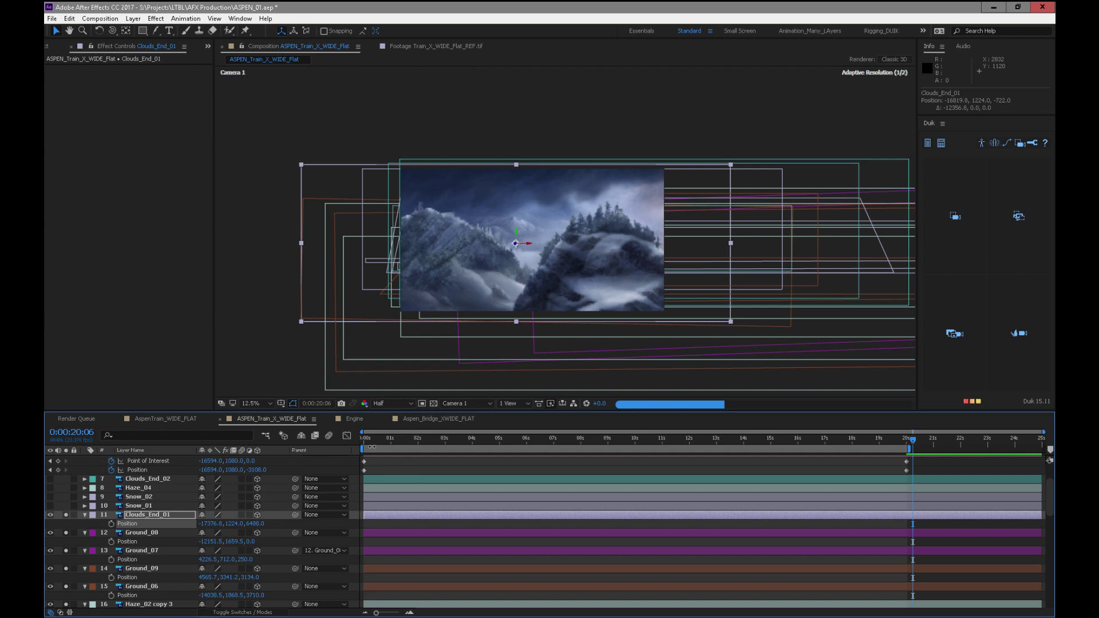
drag(399, 439, 889, 443)
drag(245, 540, 392, 540)
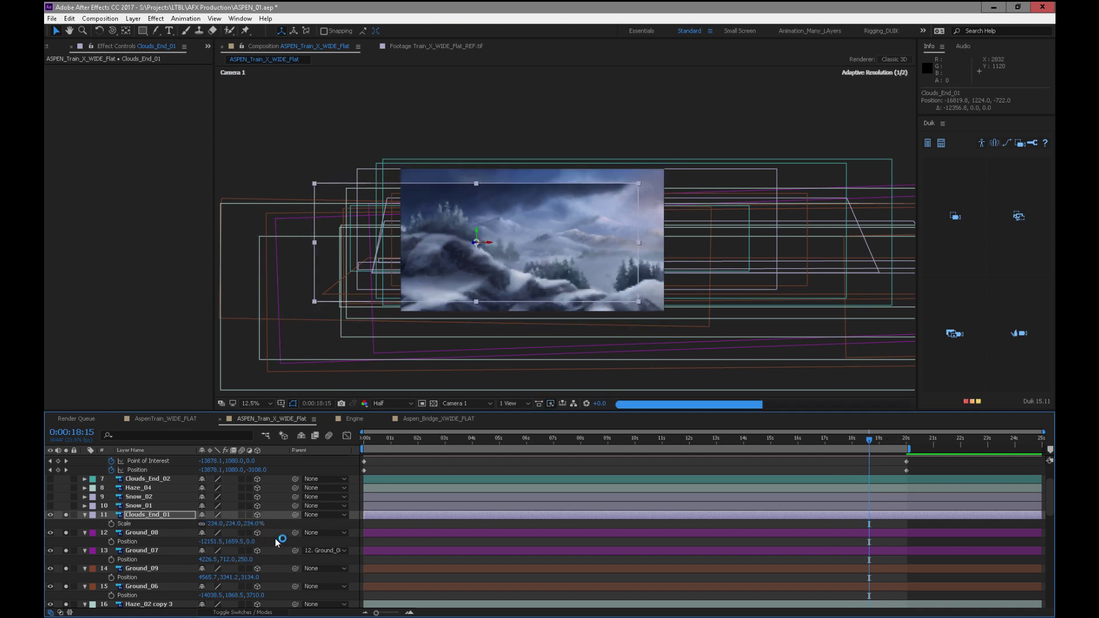
drag(253, 524, 284, 523)
Duplicate Clouds_End_01 as Clouds_End_03 and move it nearer to Z 7638, right and higher
key(ctrl+d)
key(p)
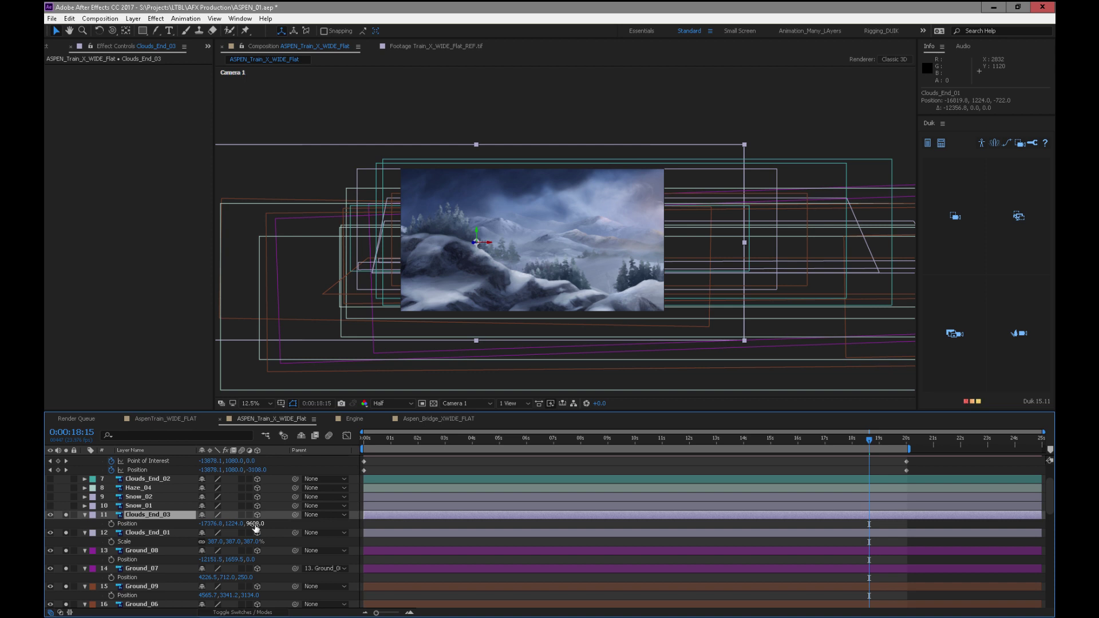
key(p)
key(p)
drag(258, 527, 294, 516)
drag(364, 514, 339, 505)
drag(232, 525, 155, 524)
Tilt Clouds_End_03 to 6°, lower it to Y 434 and set Opacity to 50%
key(KP_Add)
key(KP_Add)
key(KP_Add)
key(KP_Add)
key(KP_Add)
key(KP_Add)
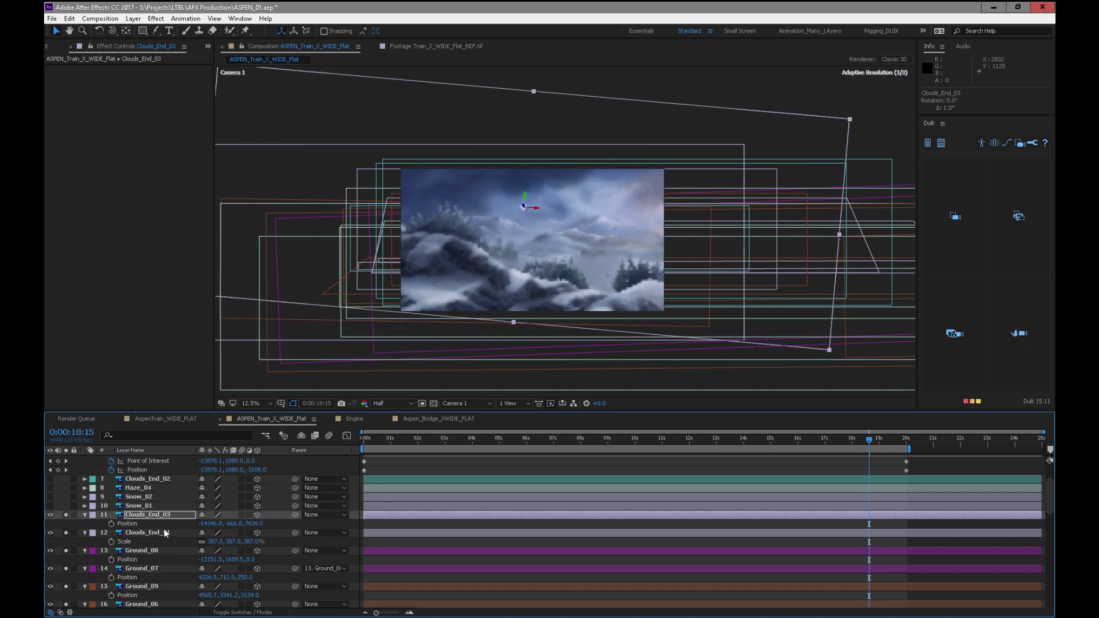
drag(233, 530, 297, 517)
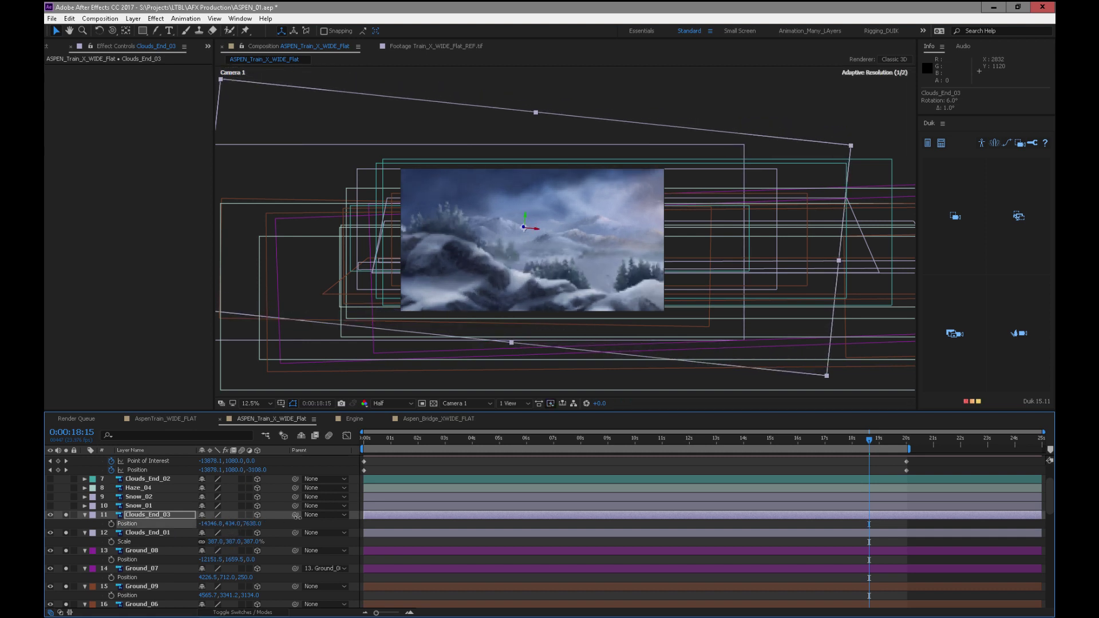
key(t)
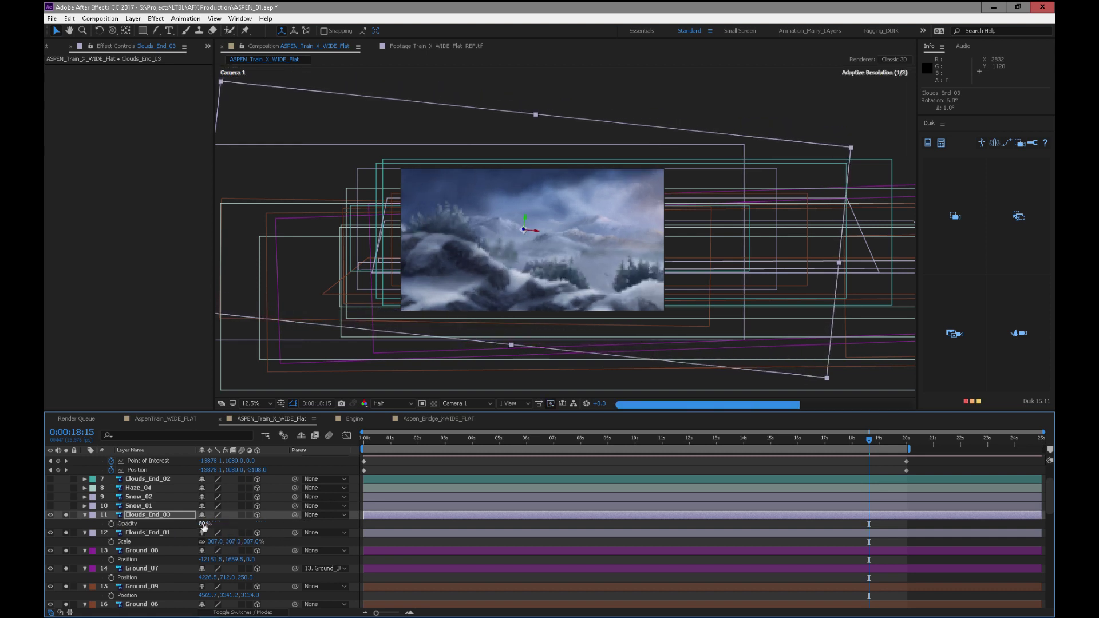
click(204, 524)
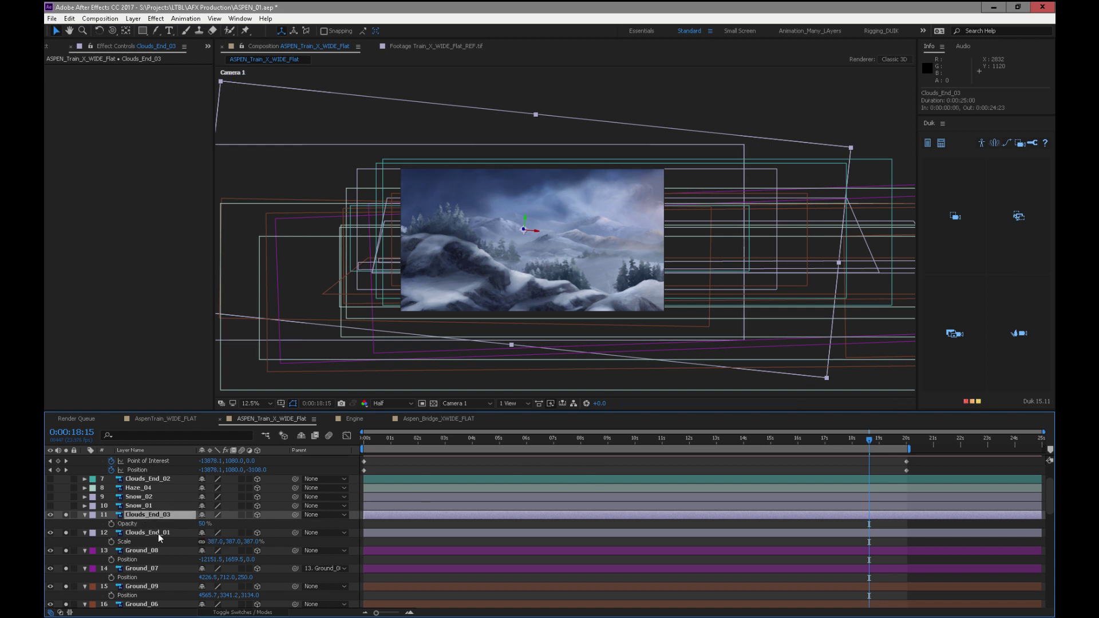
key(ctrl+d)
Position Clouds_End_04 at about (-9576, 1104, 6460) and scrub back to check parallax
key(p)
drag(252, 523, 182, 515)
drag(271, 516, 436, 502)
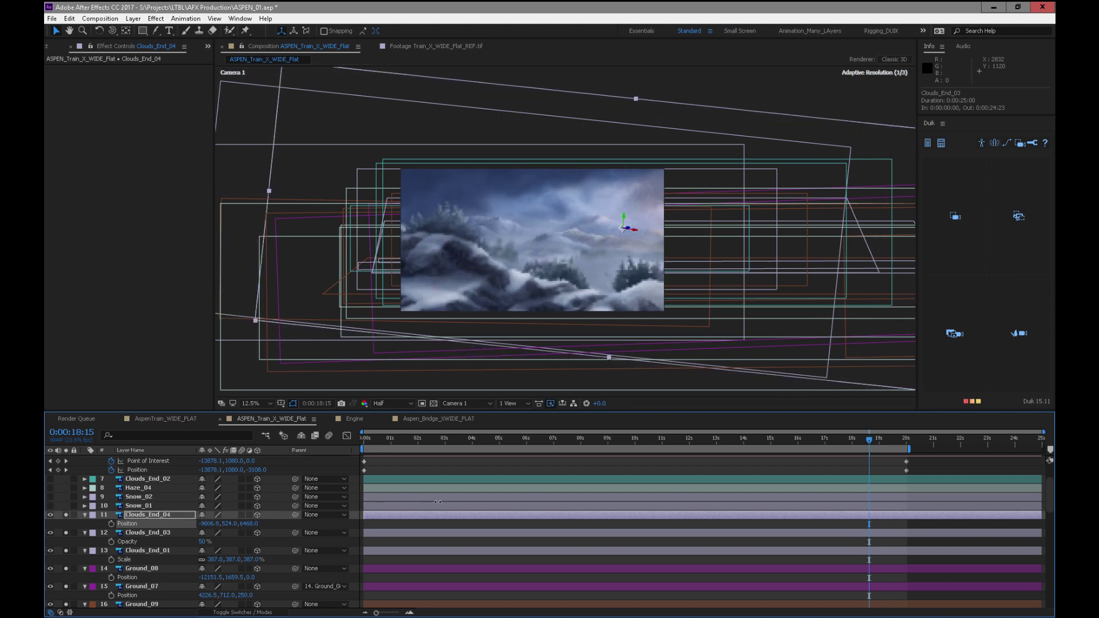
drag(225, 523, 525, 470)
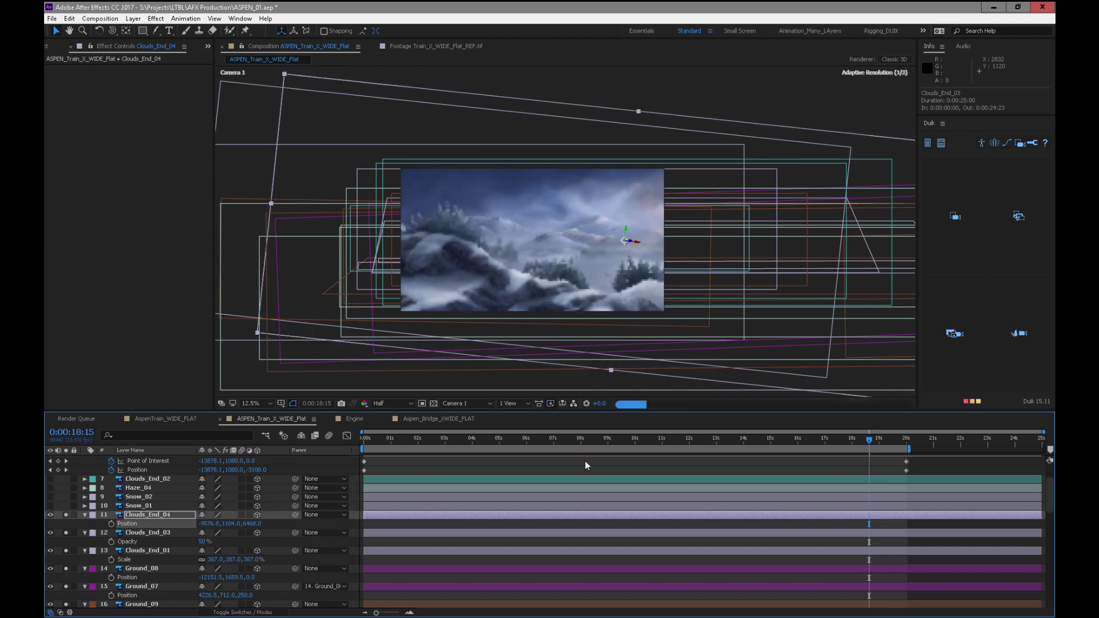
drag(910, 448, 624, 440)
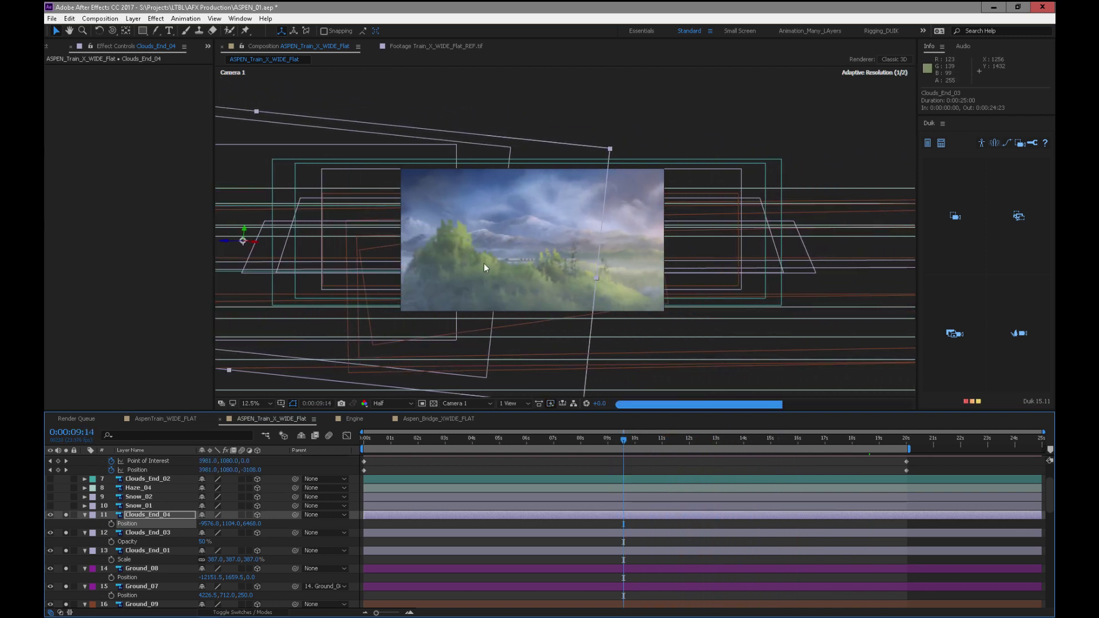
Maximize the viewer at 25%, recentre the shot, and preview the camera move from 3 seconds
key(grave)
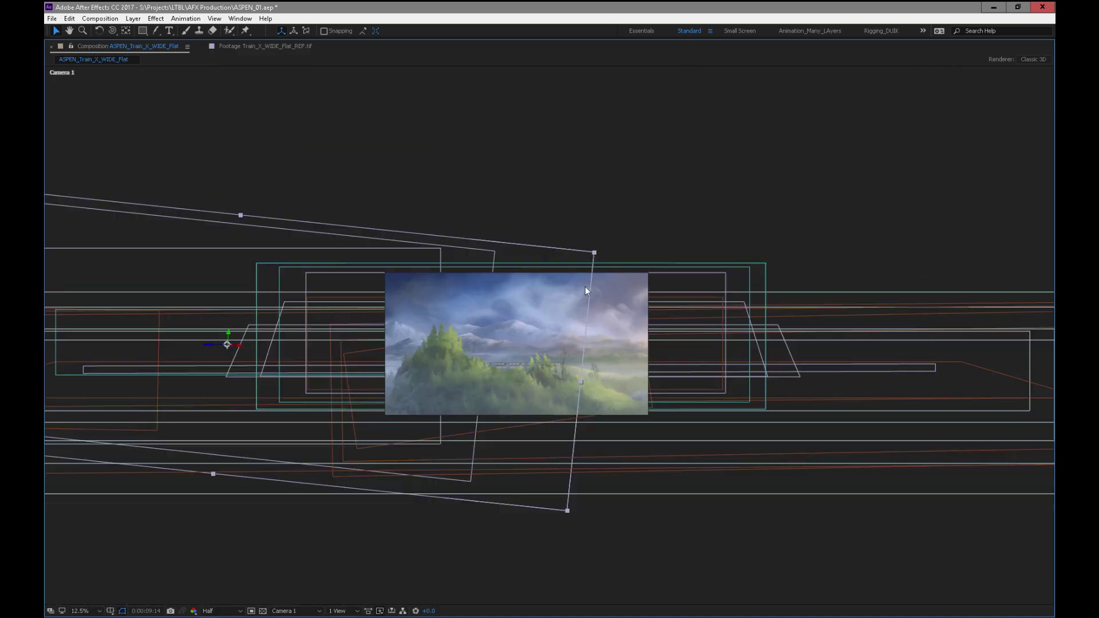
key(period)
key(space)
drag(633, 426, 701, 378)
key(grave)
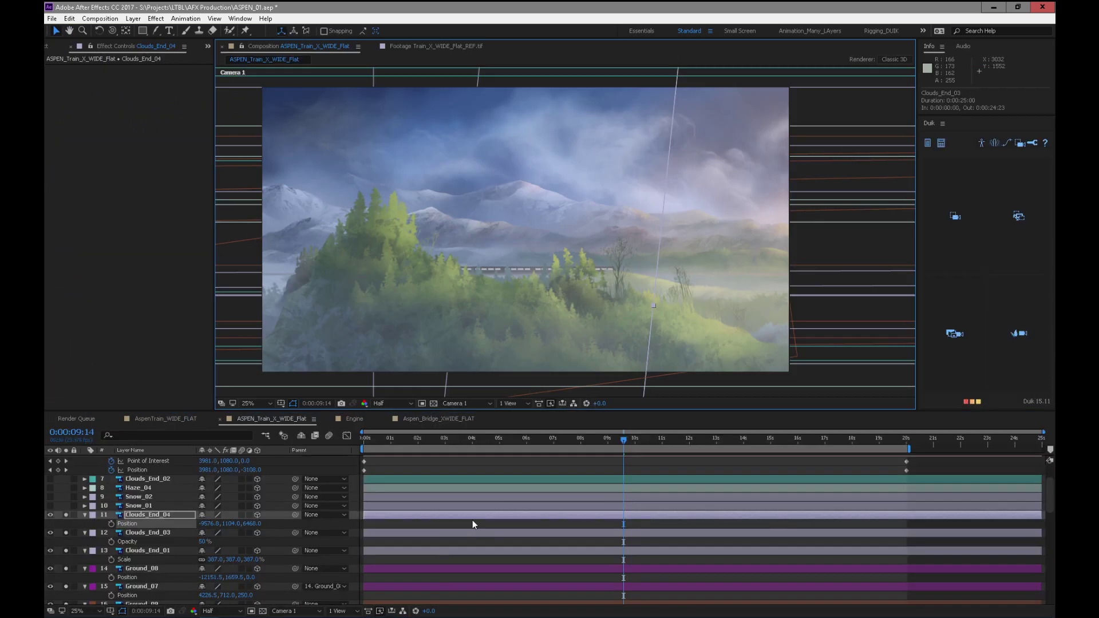
drag(623, 441, 466, 442)
key(space)
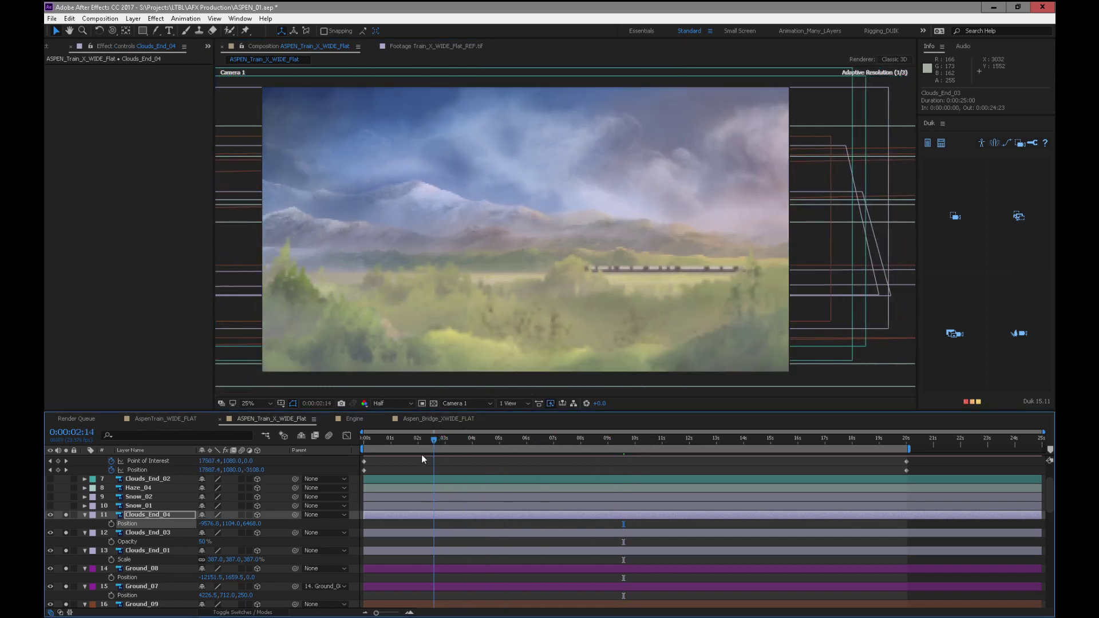
drag(555, 452, 344, 479)
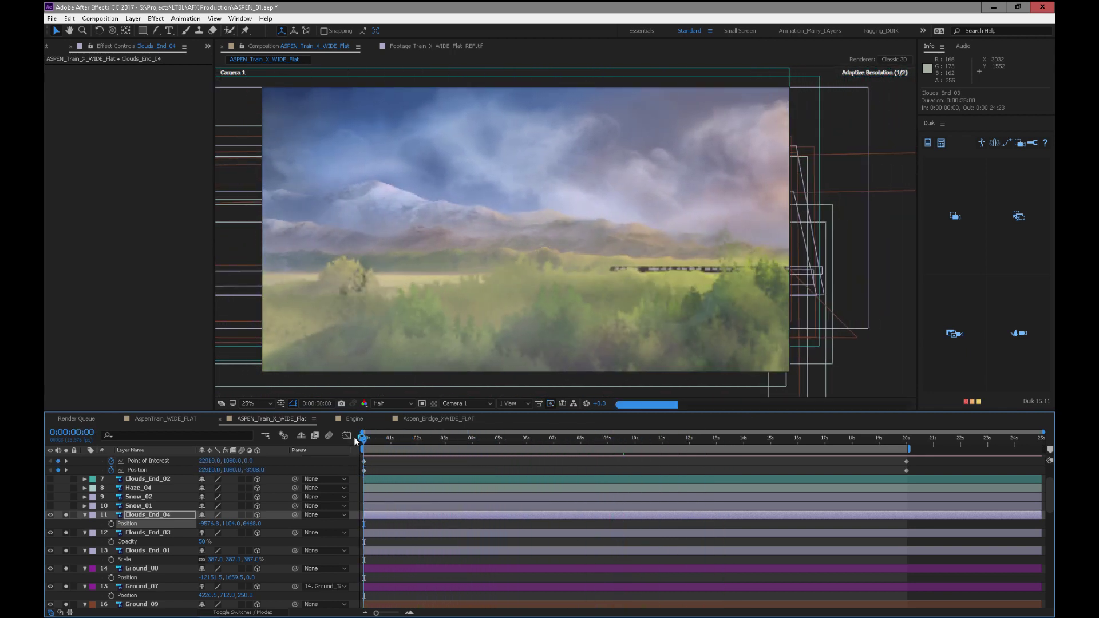
drag(353, 438, 301, 459)
Recheck the opening frames around 0:00:01:17 and save the project
key(grave)
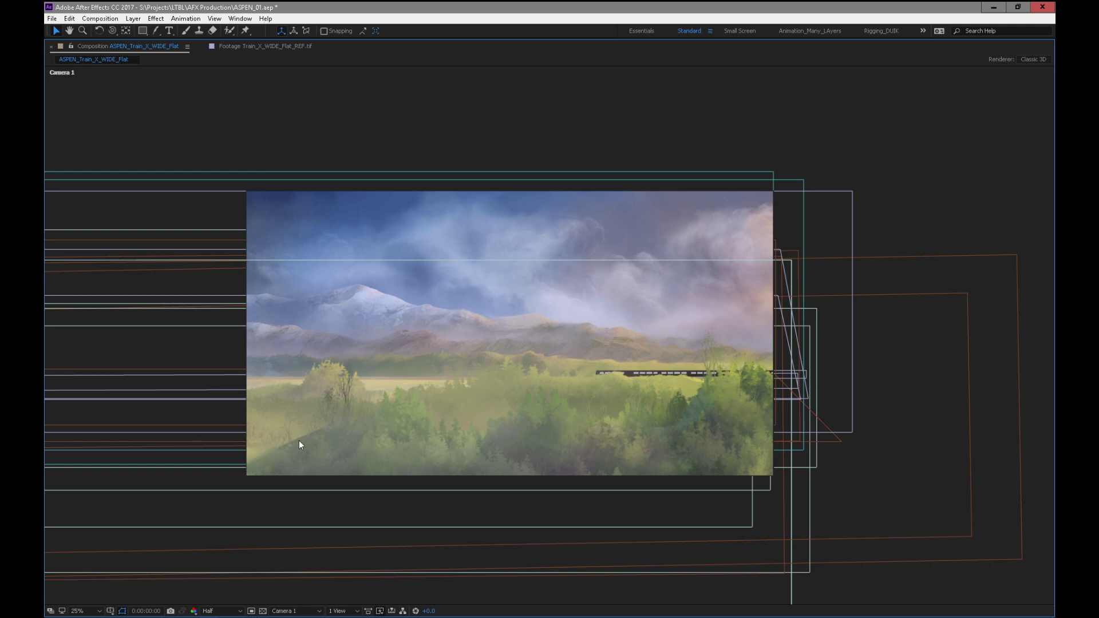
key(grave)
drag(376, 446, 412, 439)
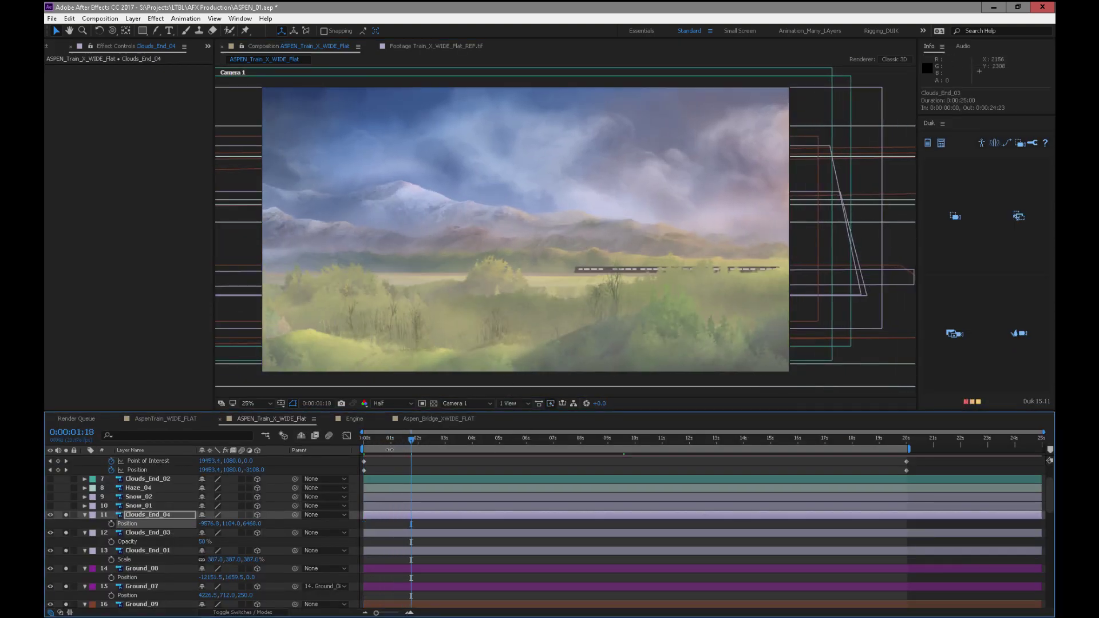
drag(427, 442, 410, 449)
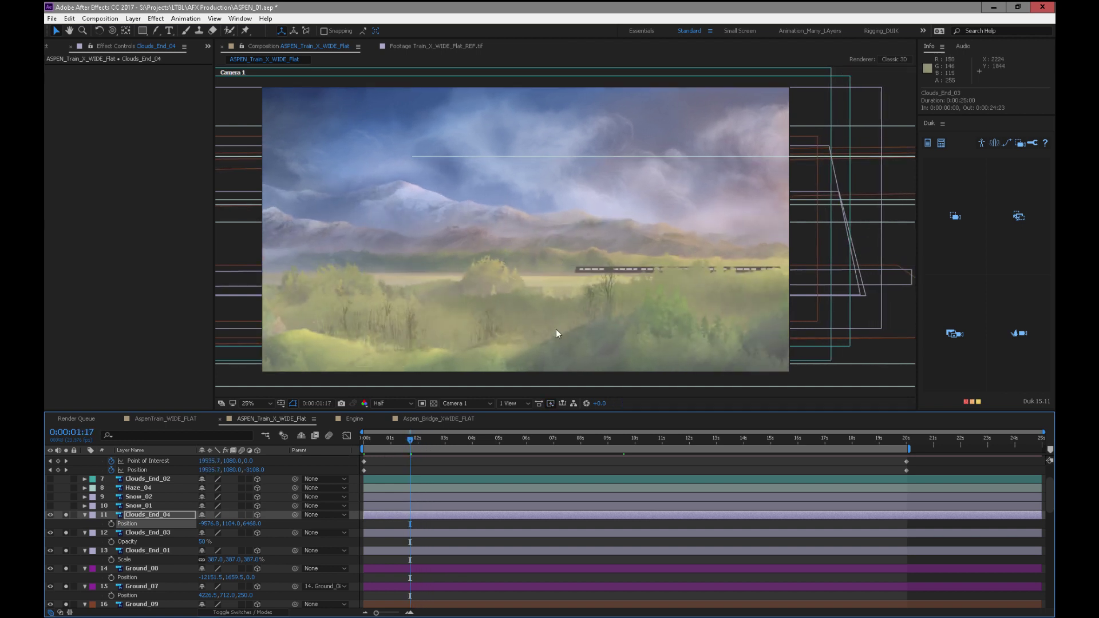
key(grave)
key(grave)
key(grave)
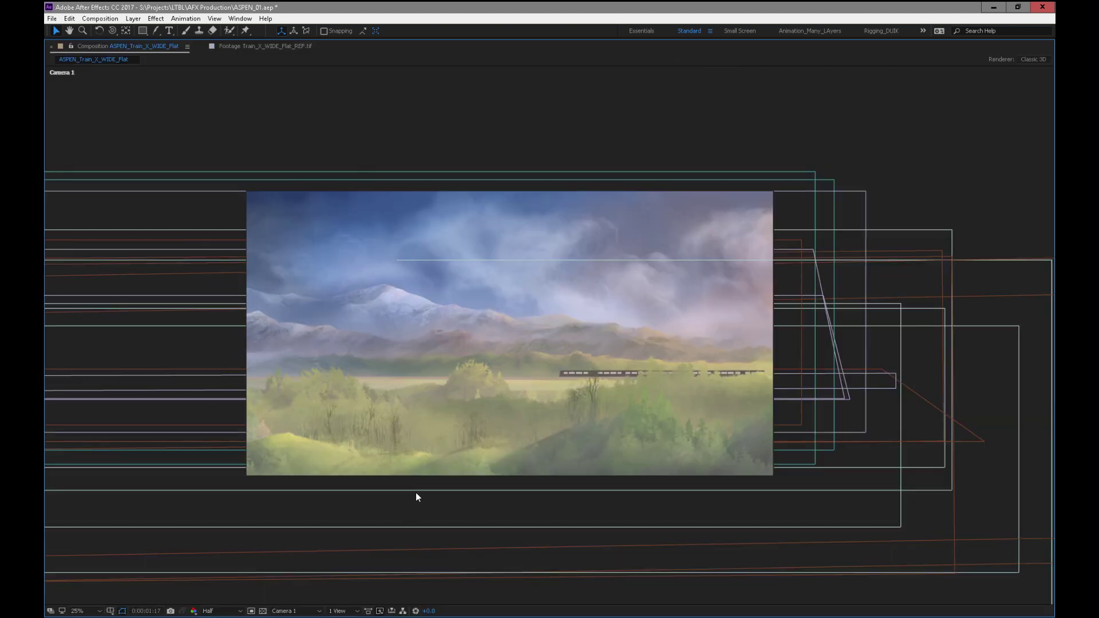
key(ctrl+s)
key(period)
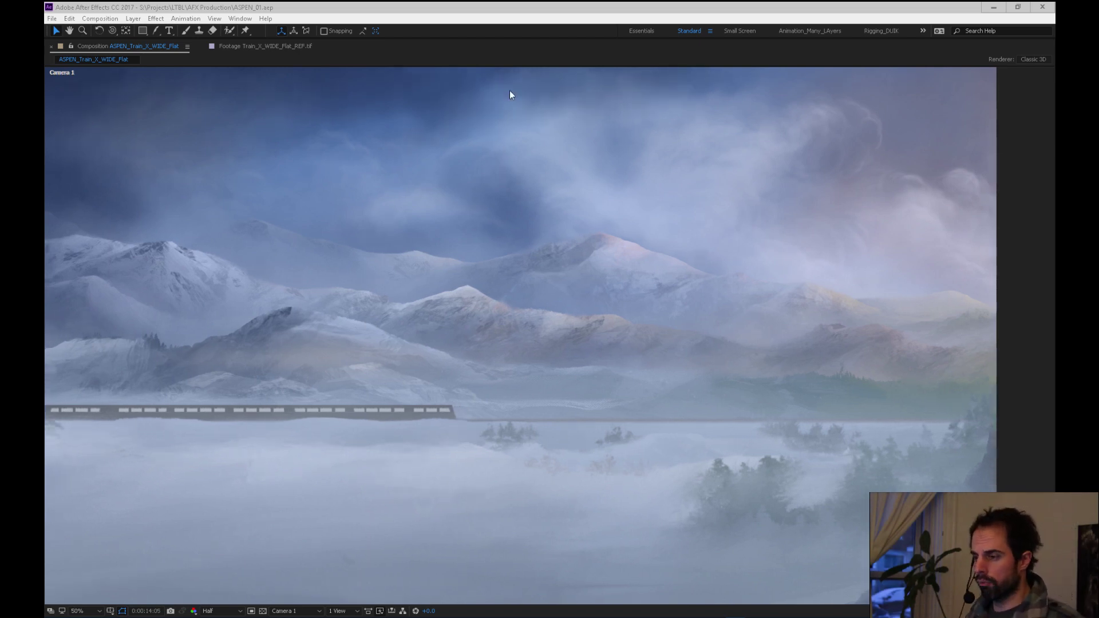
Play the full-size camera move past the forested cliff and train, stopping near 12 seconds, then restore the panels
click(508, 25)
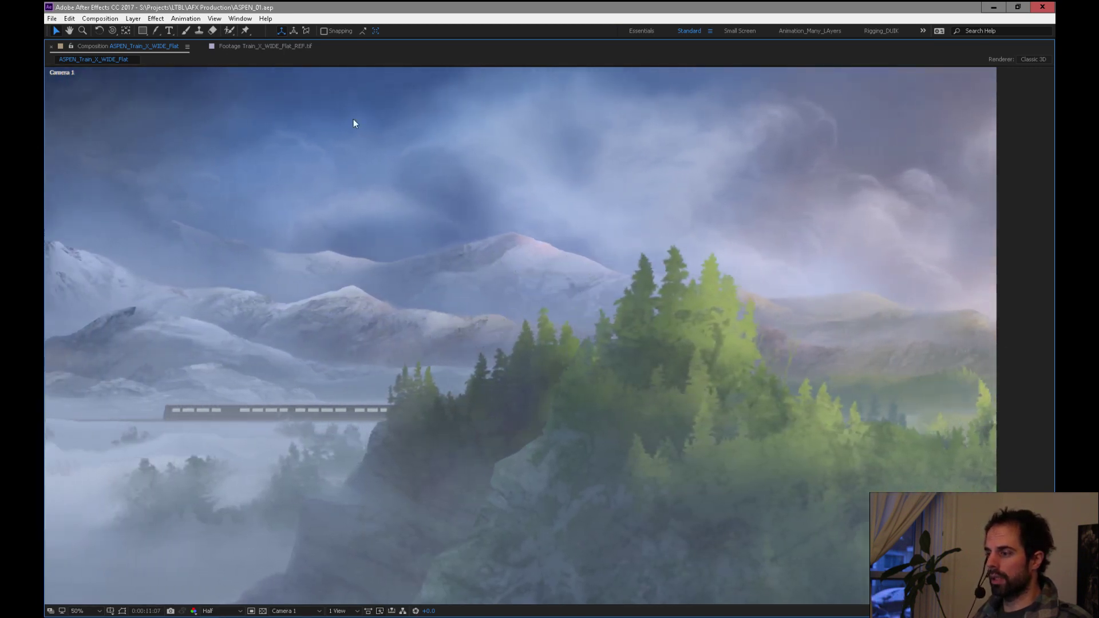
key(h)
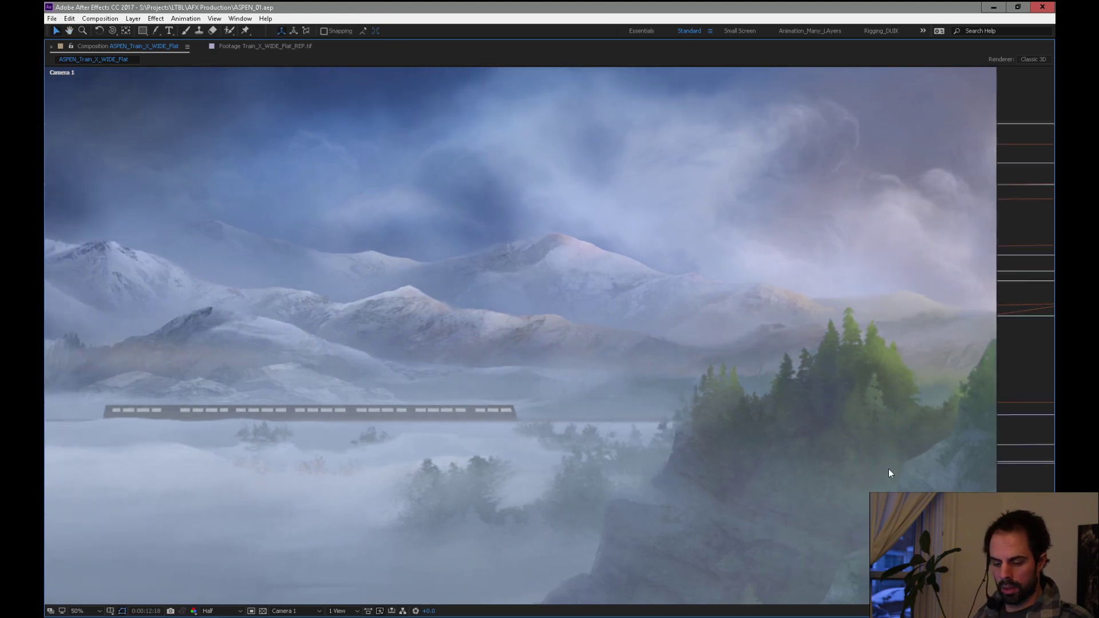
key(grave)
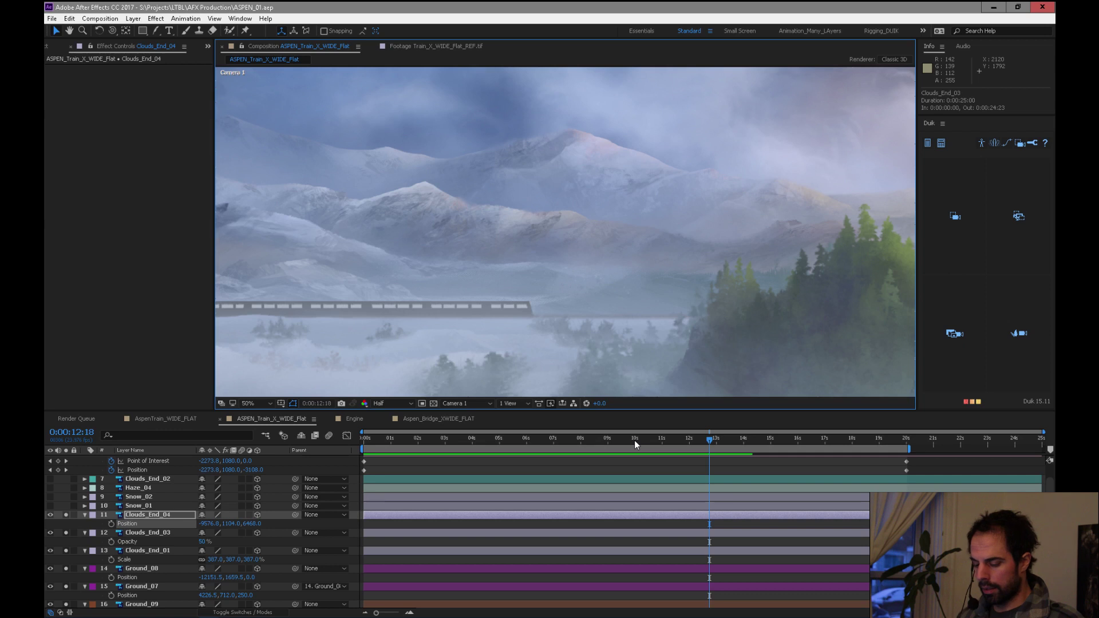
Scrub around 0:00:11:08 to 0:00:12:10, pan to the train bridge, and start the preview
drag(687, 440, 671, 440)
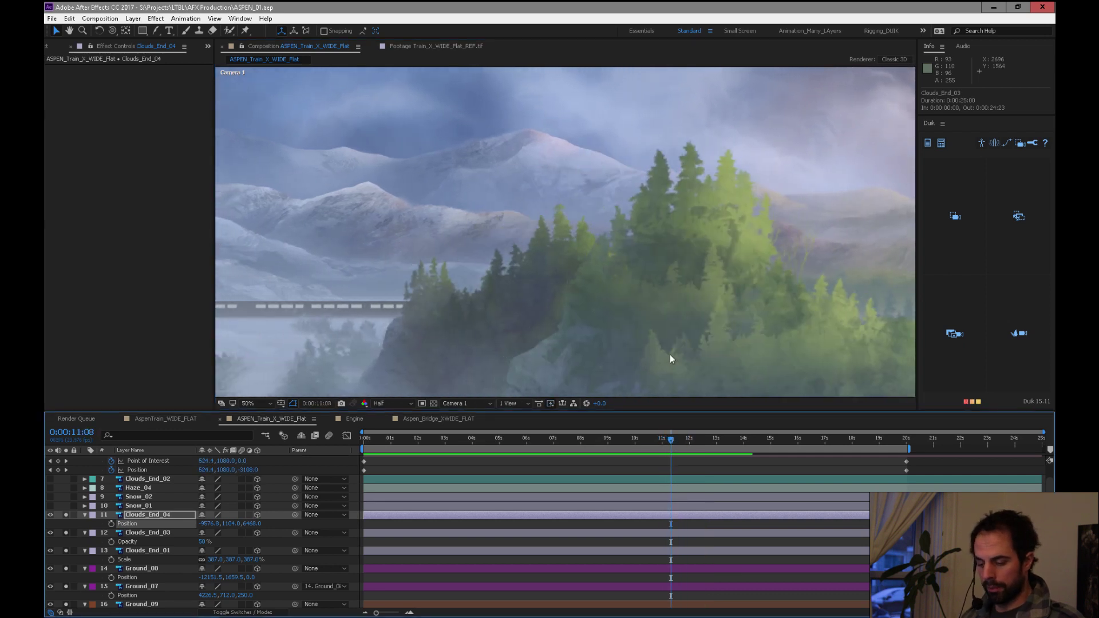
key(h)
drag(671, 231, 702, 180)
drag(666, 438, 699, 394)
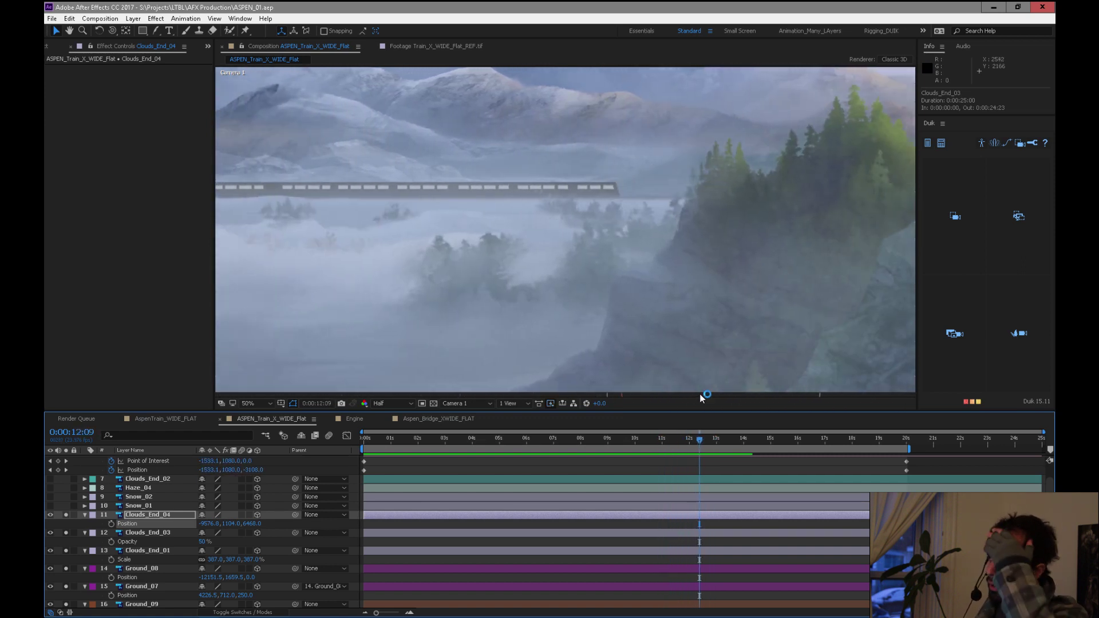
key(space)
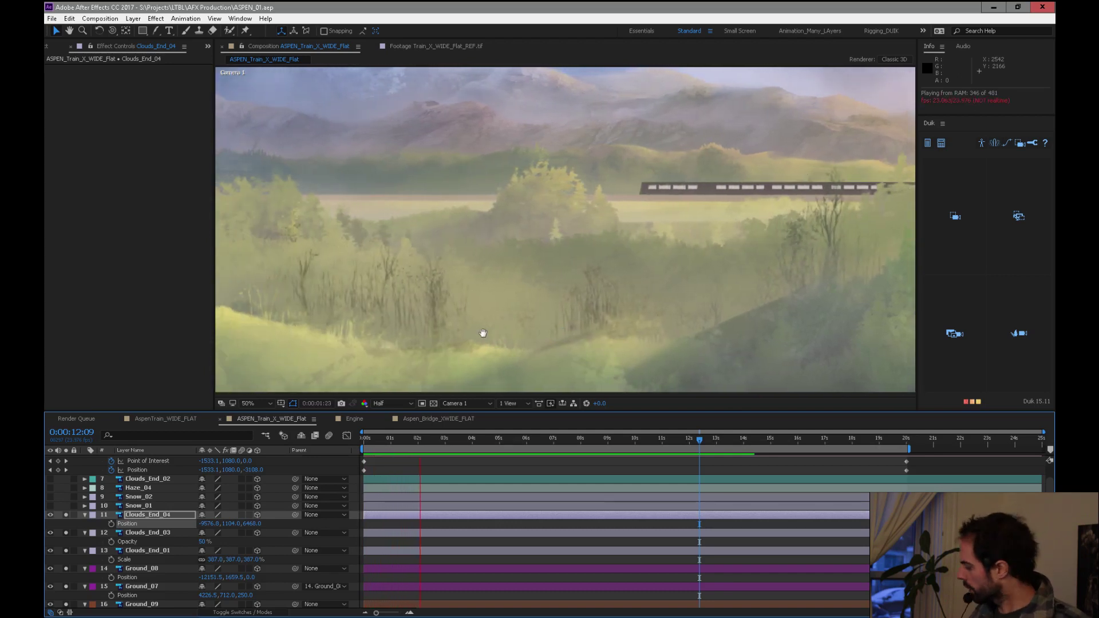
Maximize the viewer, set magnification to Fit, and replay the camera move
key(grave)
key(h)
drag(465, 314, 478, 412)
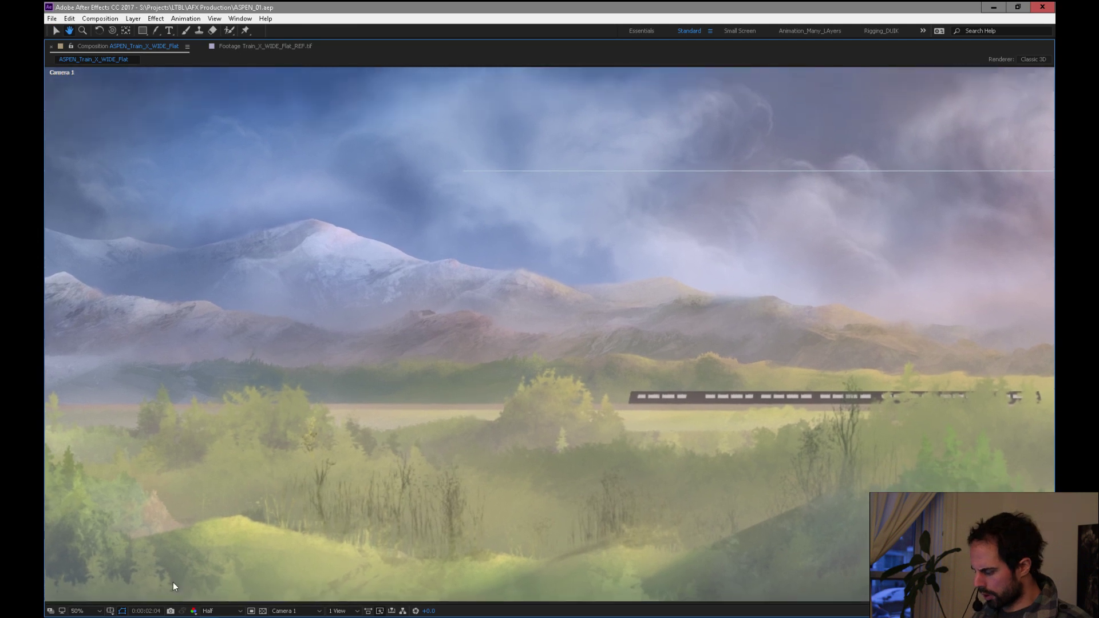
click(89, 613)
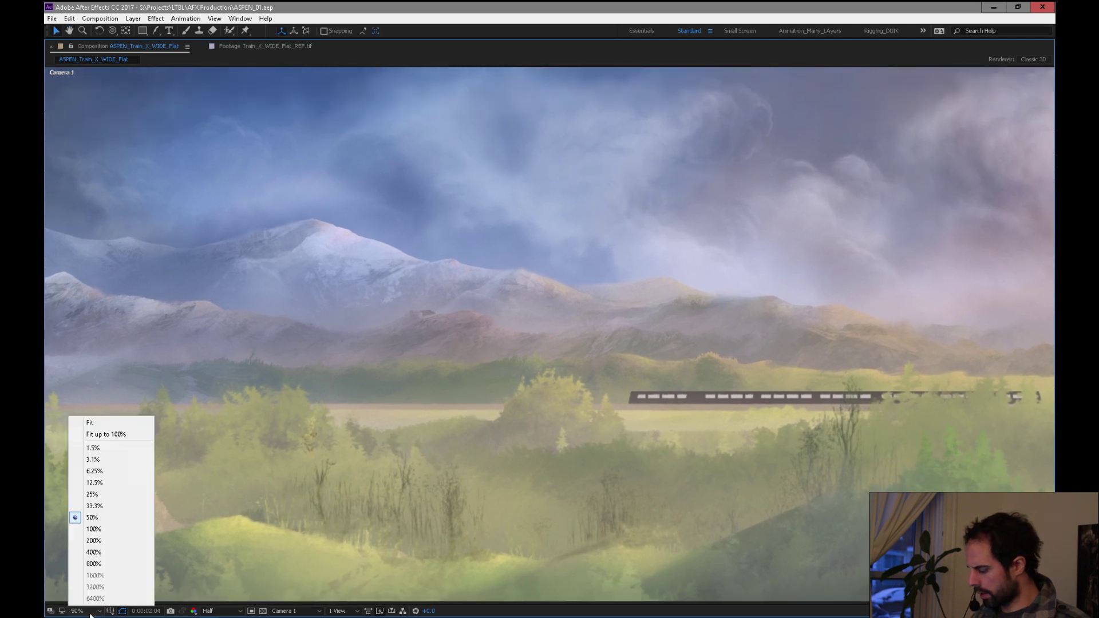
click(107, 425)
key(space)
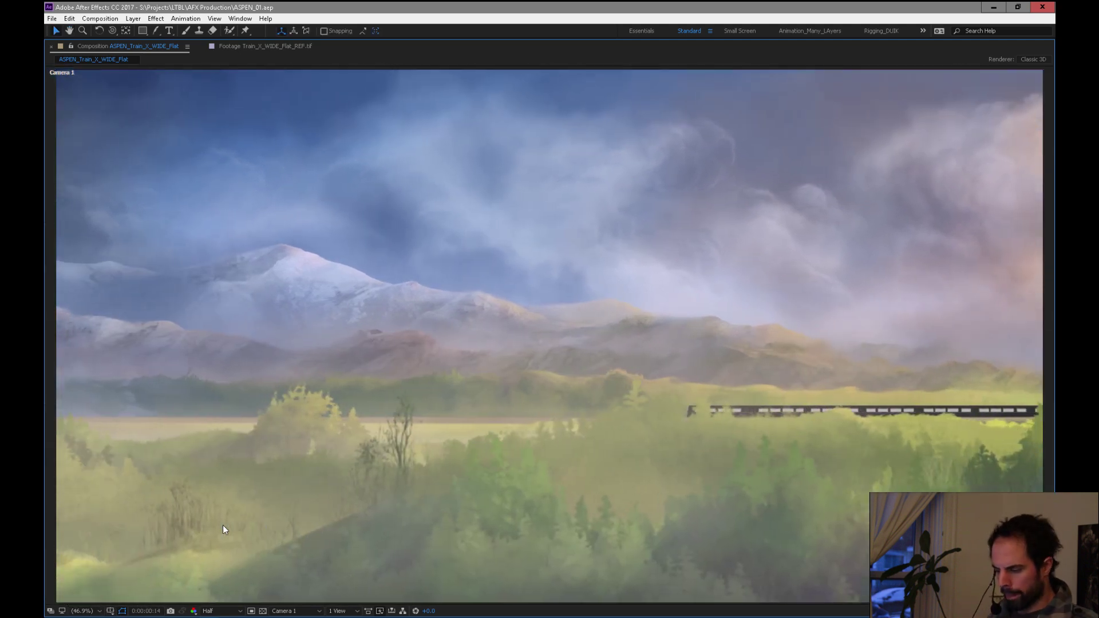